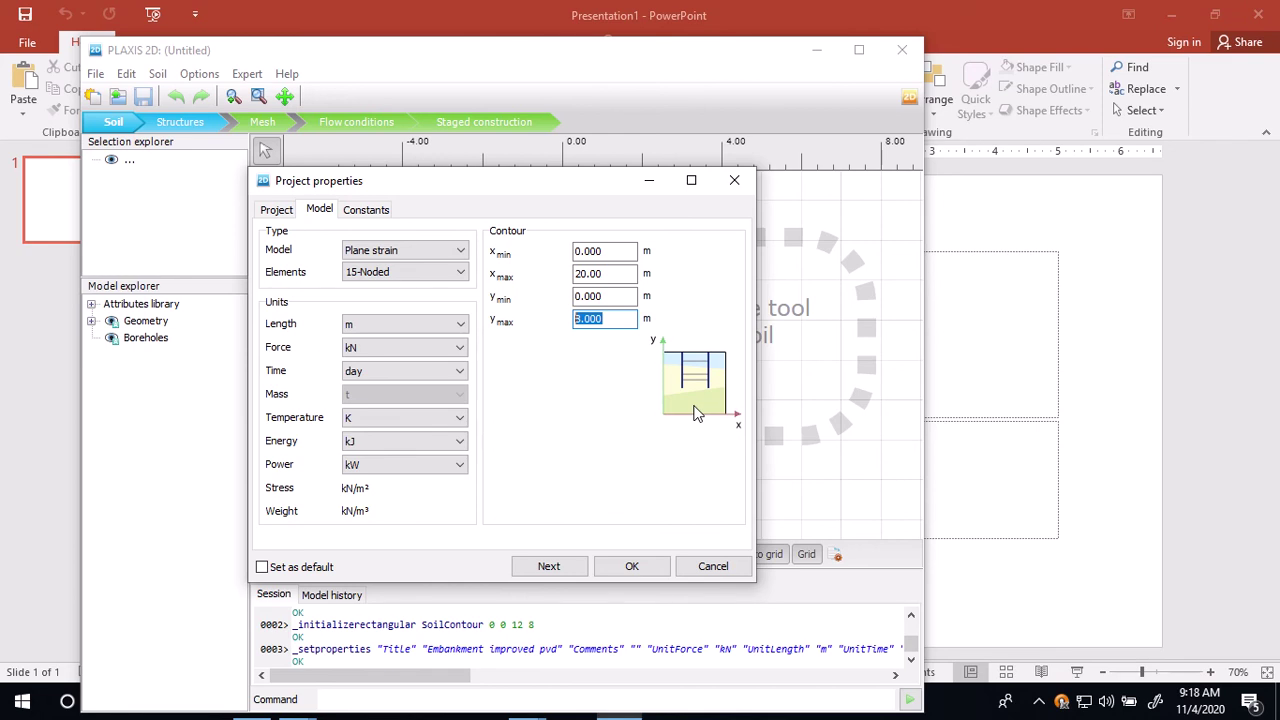
Set the model contour's y max to 10 m, accept the project properties and maximize the program window
text(10)
click(641, 572)
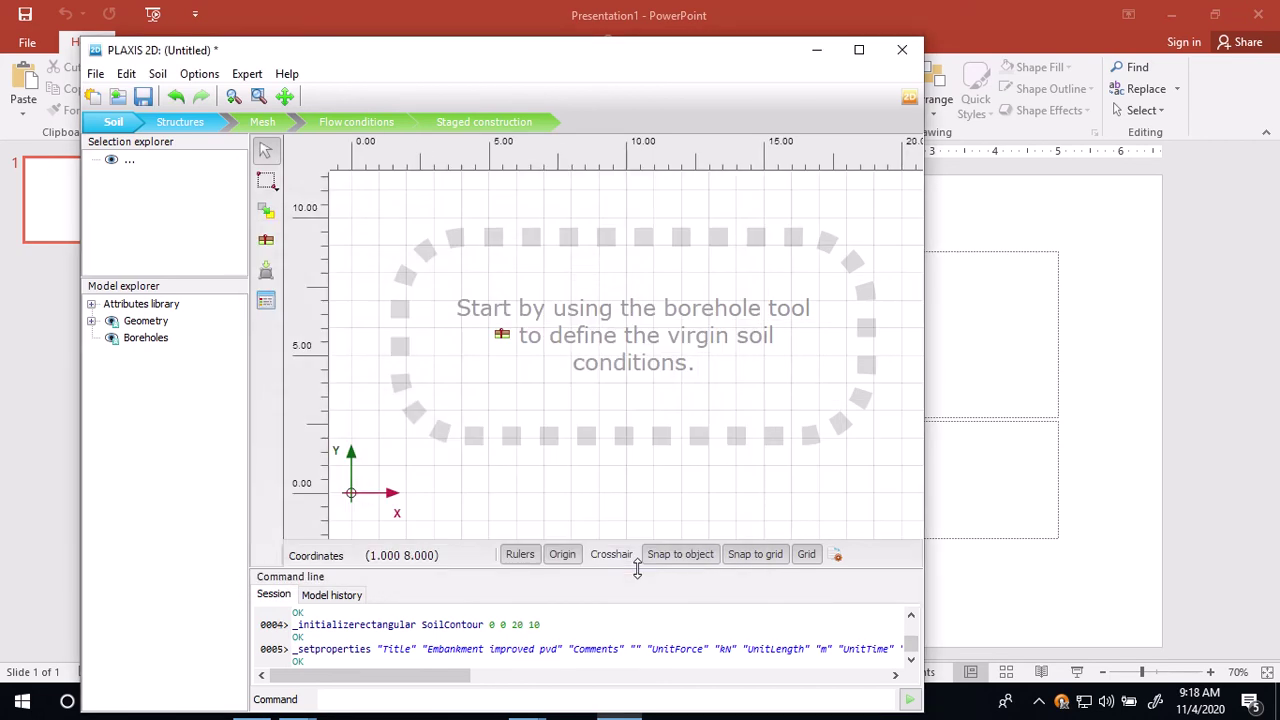
click(859, 49)
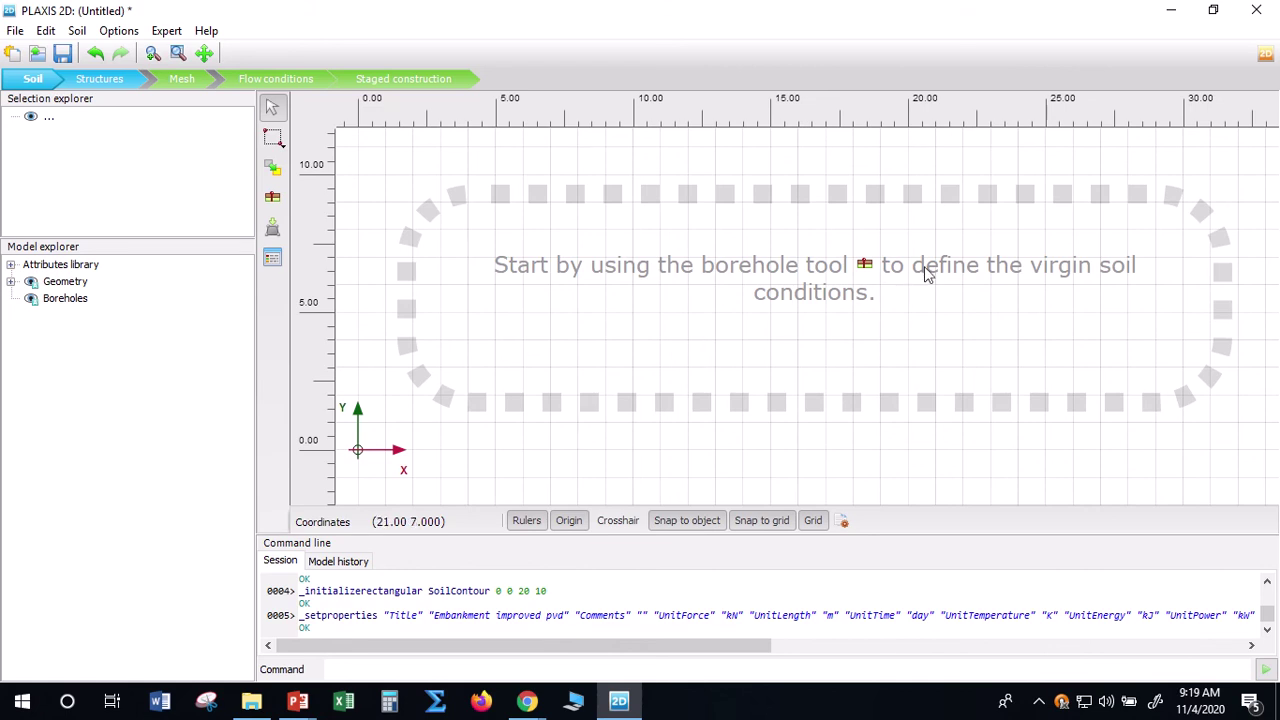
Create a borehole at the origin (x = 0) and set its water head to -1 m
click(280, 205)
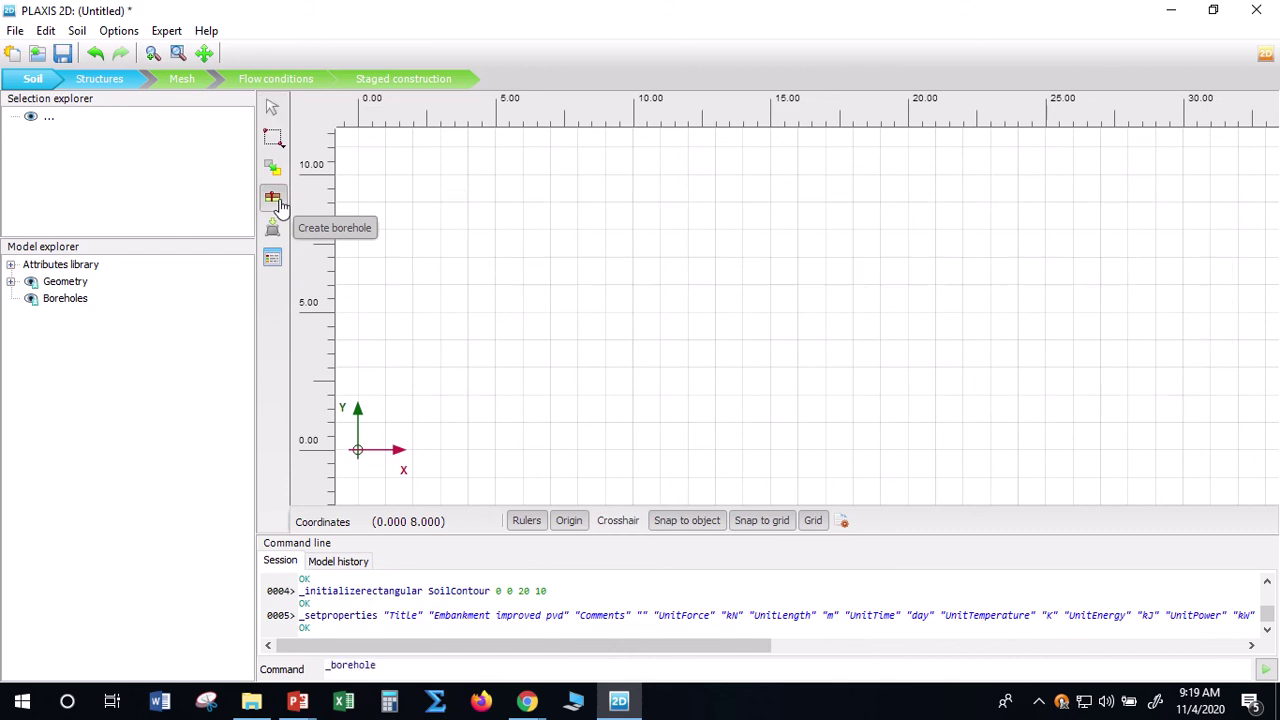
click(357, 450)
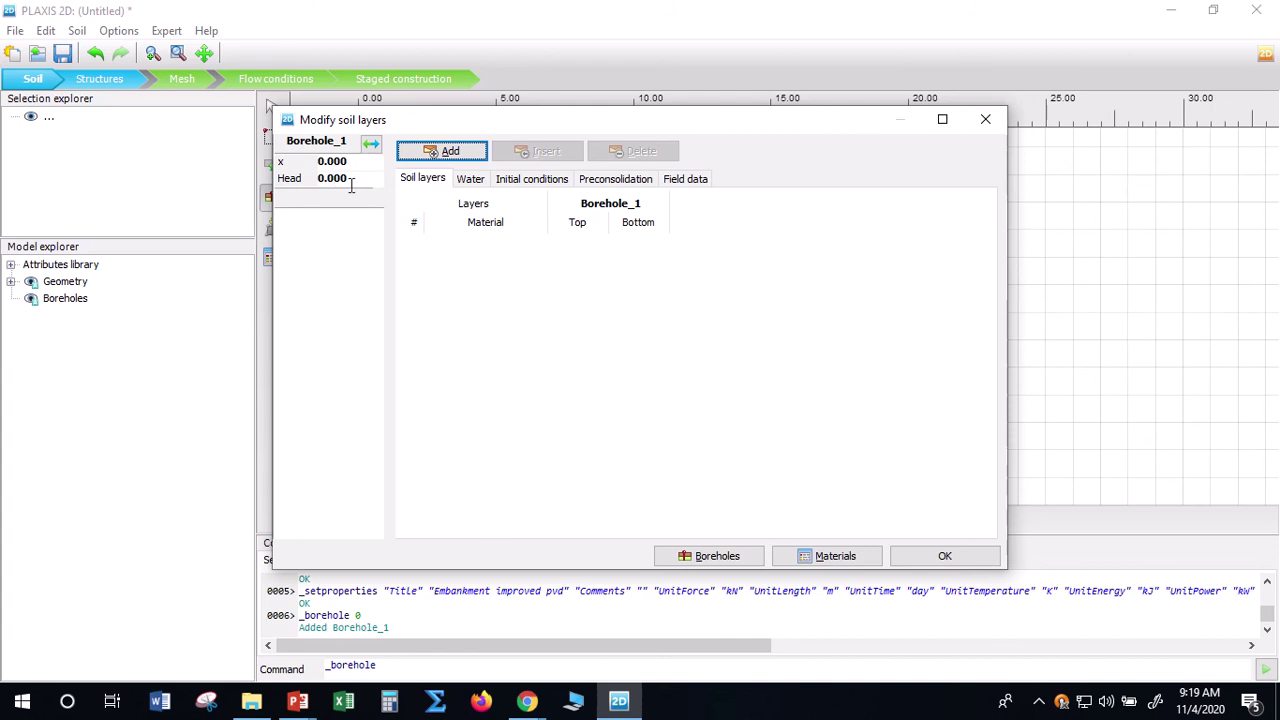
drag(351, 182, 309, 188)
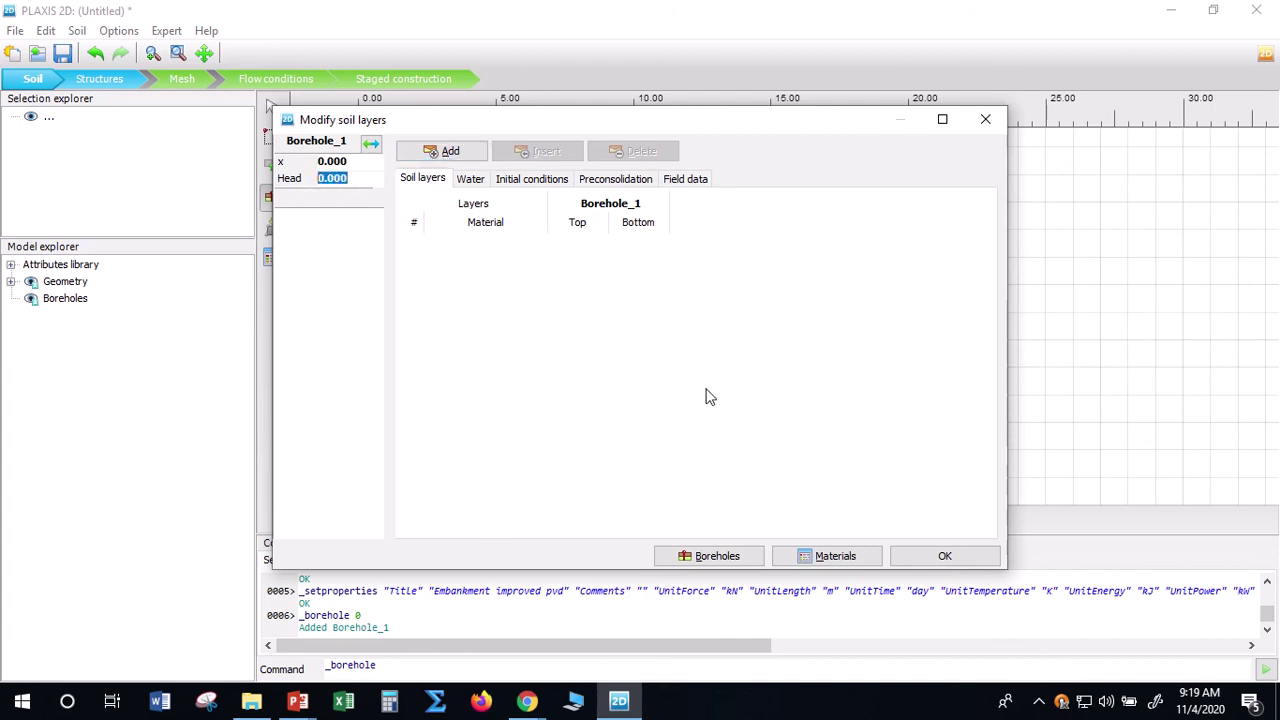
text(-1)
Add a first soil layer to the borehole with its bottom level at -3 m
click(451, 158)
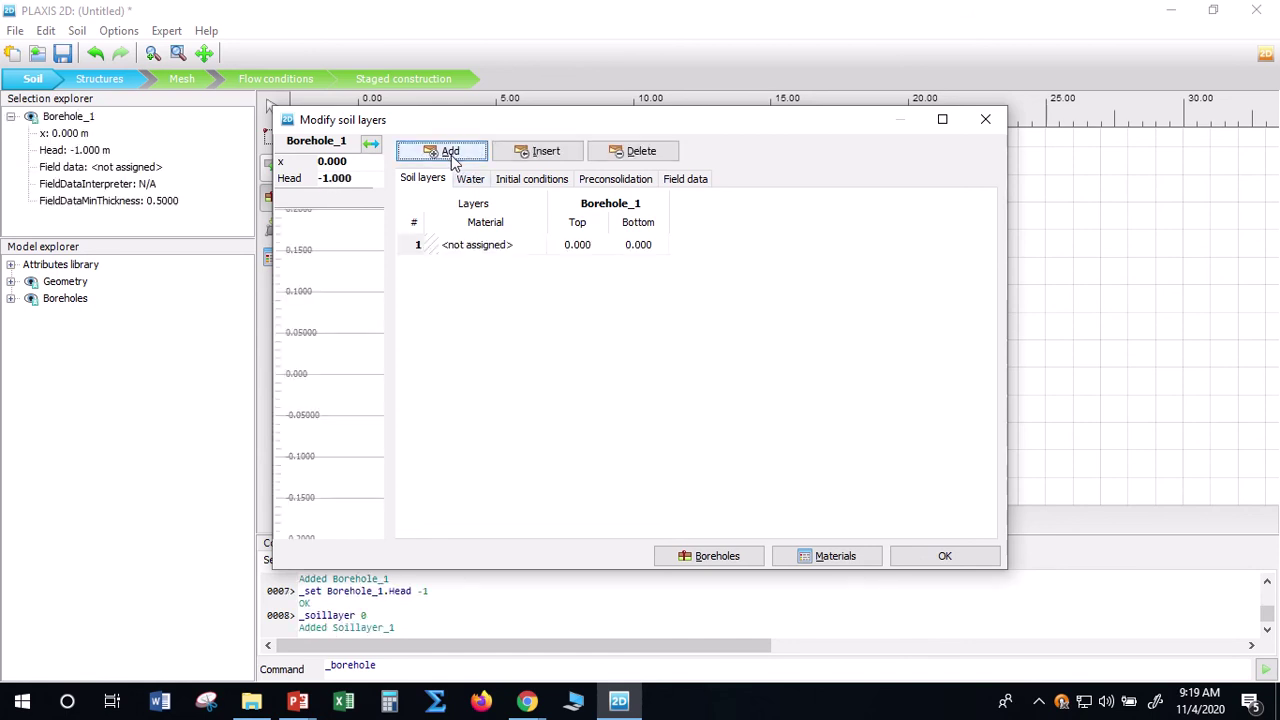
click(507, 247)
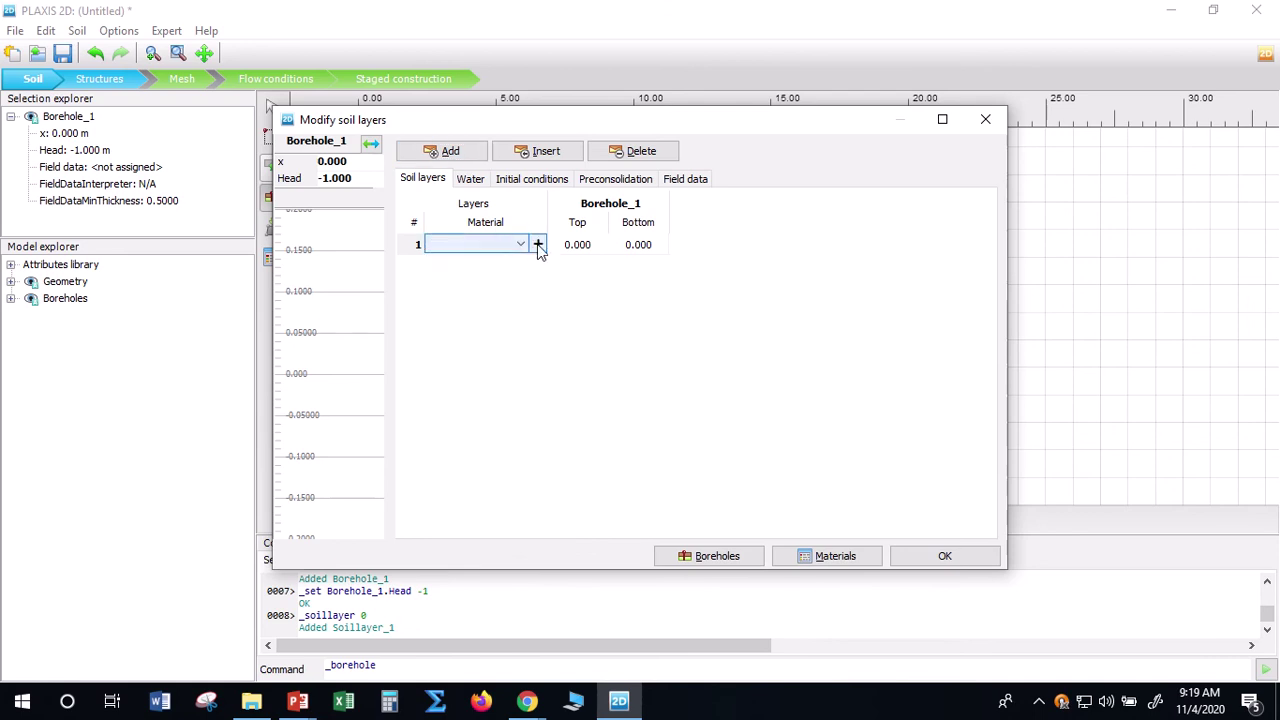
click(507, 272)
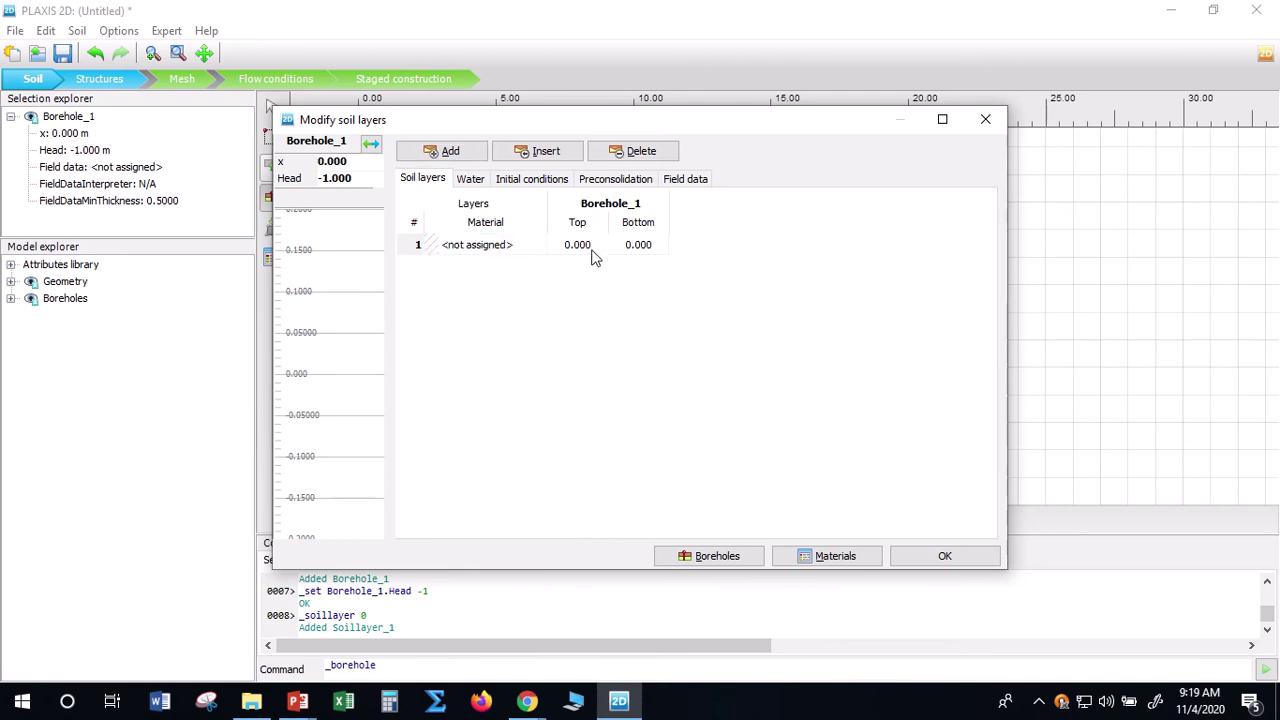
click(646, 244)
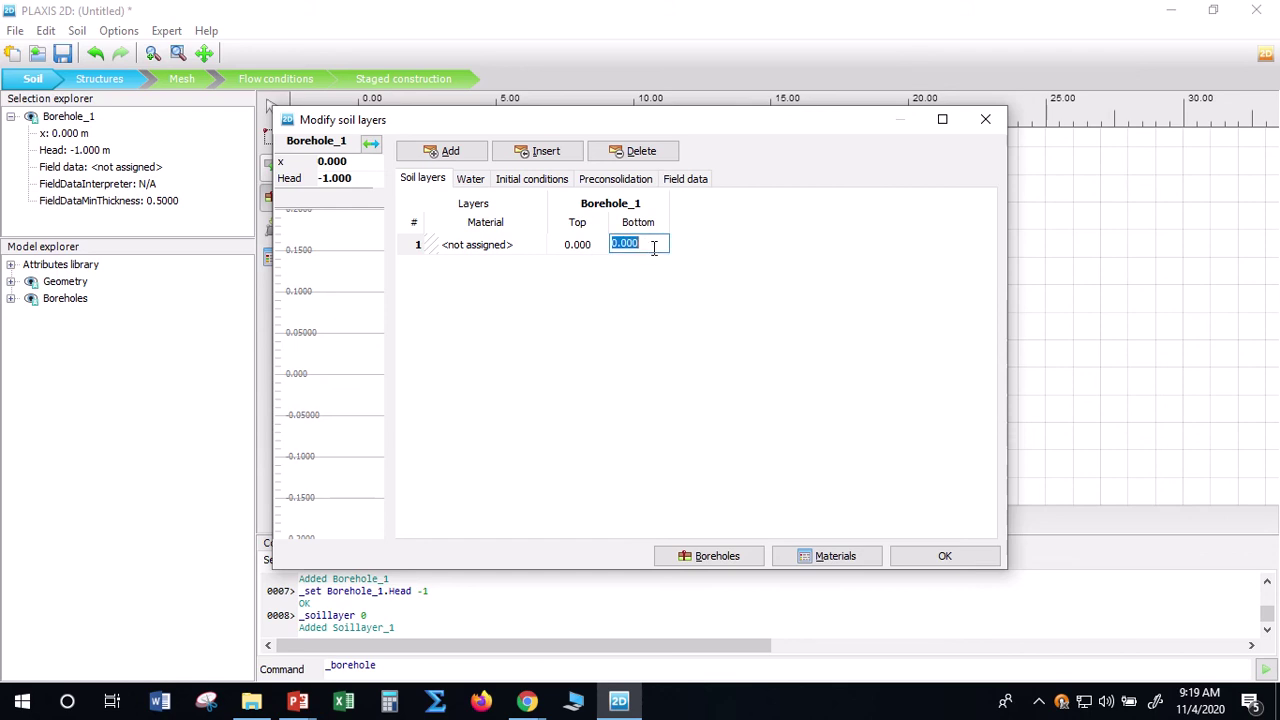
text(-3)
Add a second soil layer below the first with its bottom level at -6 m and accept the layers
click(473, 160)
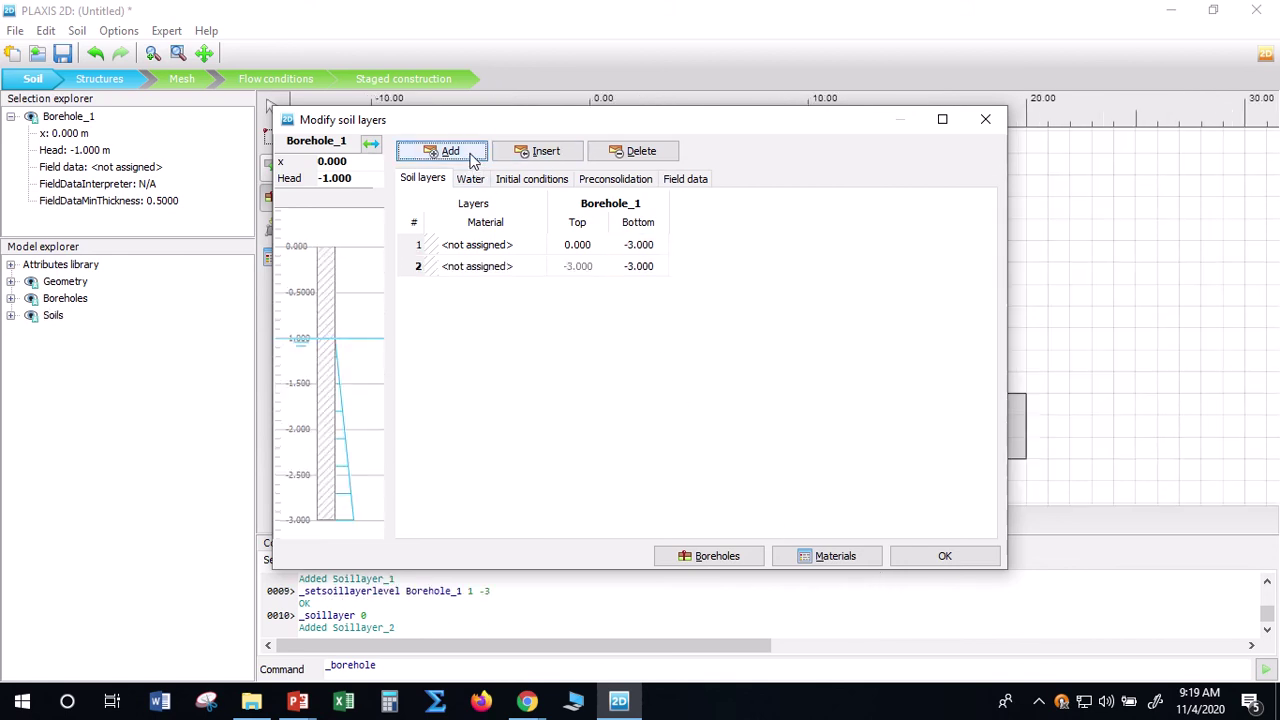
click(637, 266)
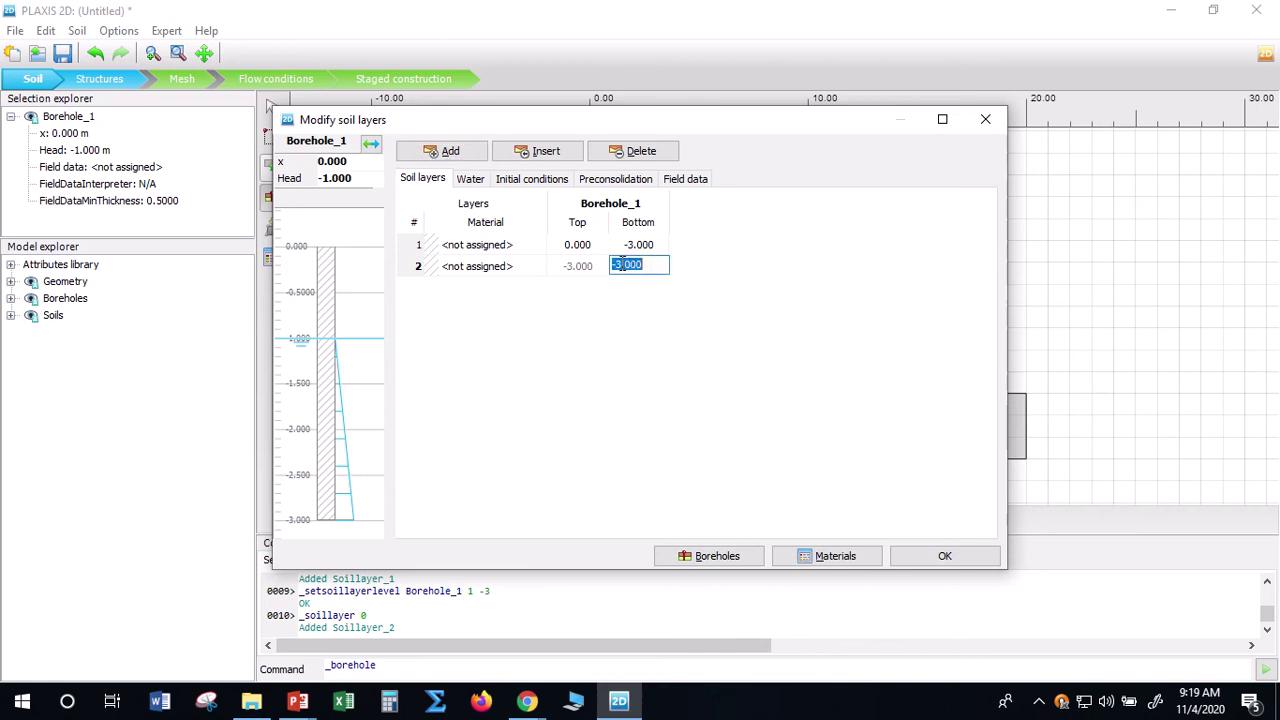
click(621, 264)
key(BackSpace)
text(6)
click(603, 335)
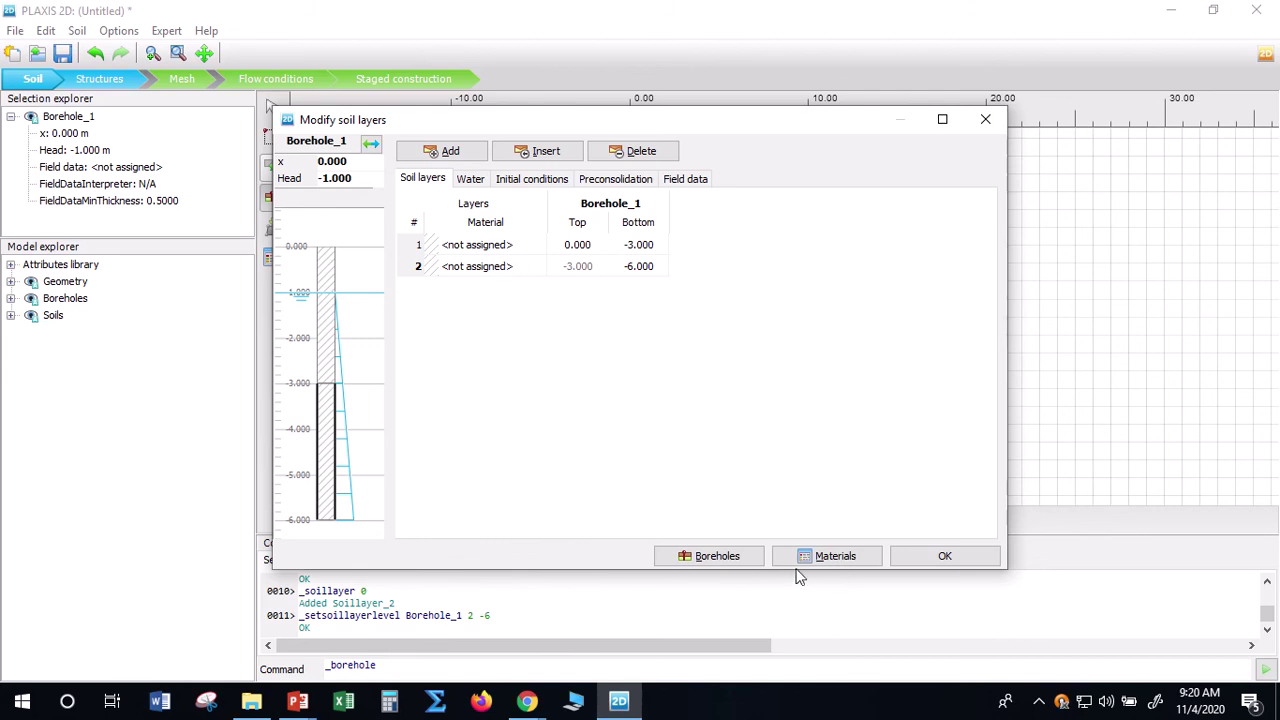
click(941, 560)
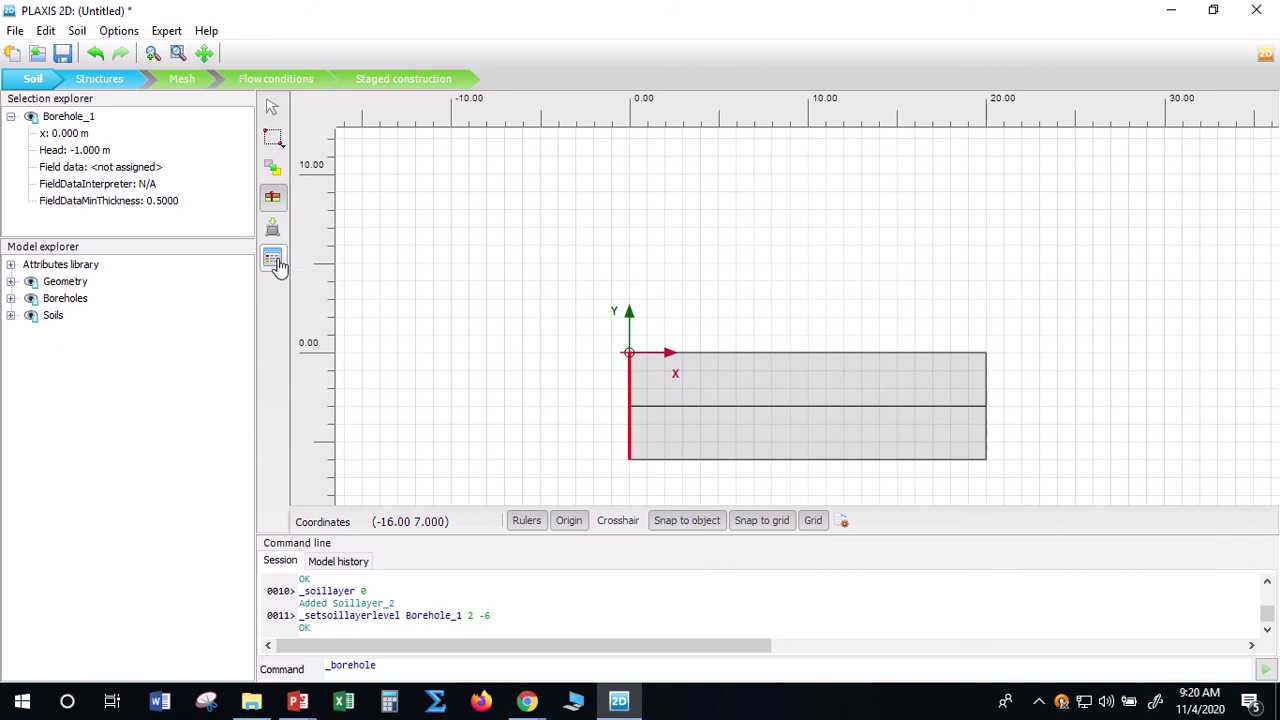
Create another borehole at the origin and remove both existing soil layers completely from the model
click(274, 198)
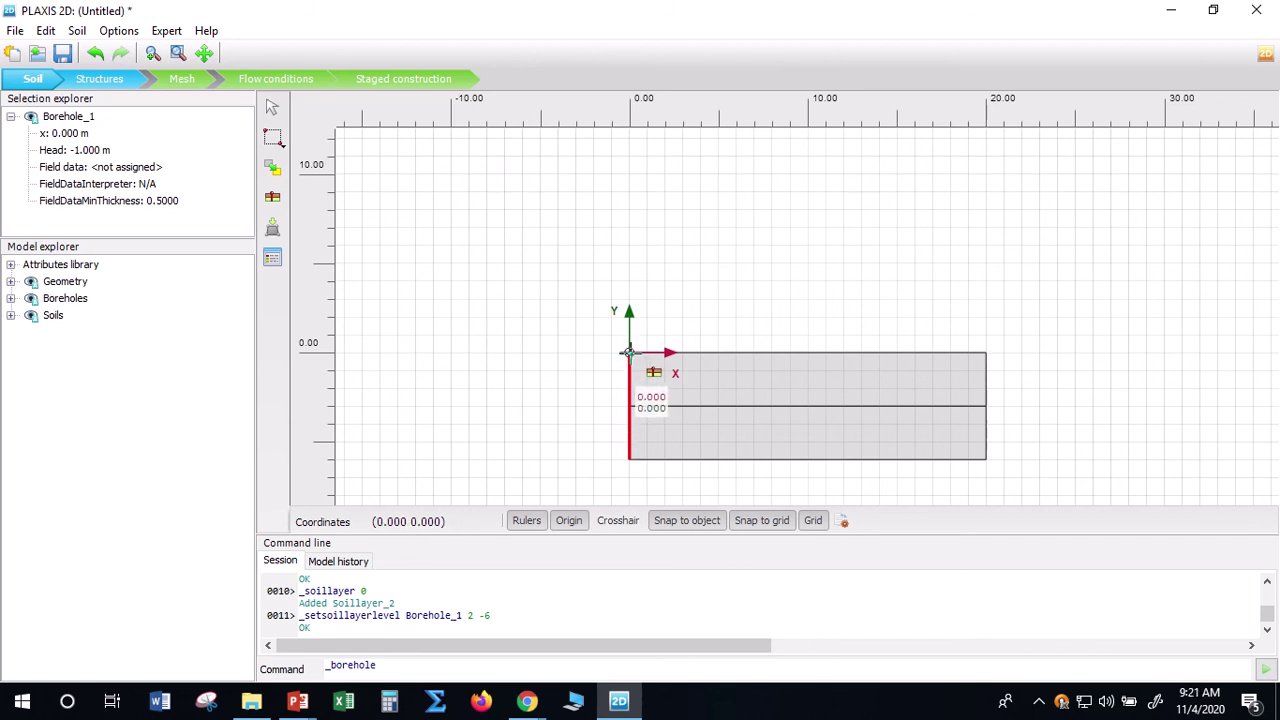
click(630, 352)
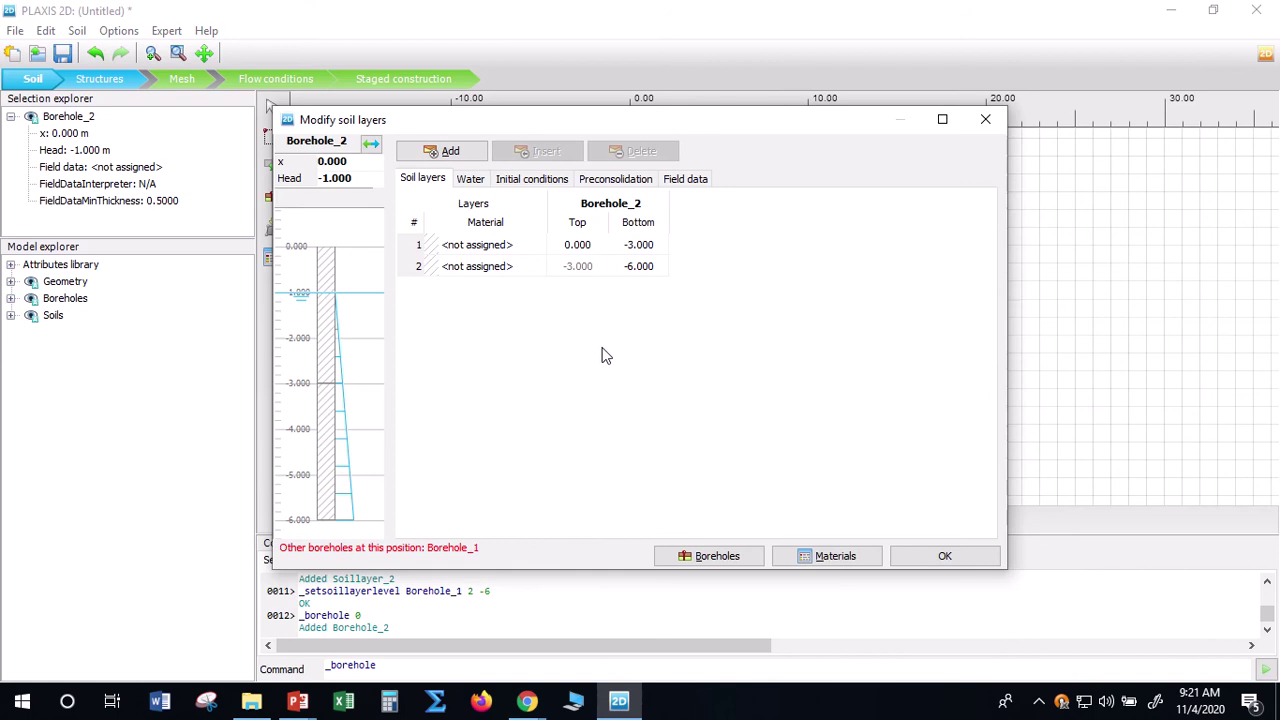
click(491, 251)
click(509, 268)
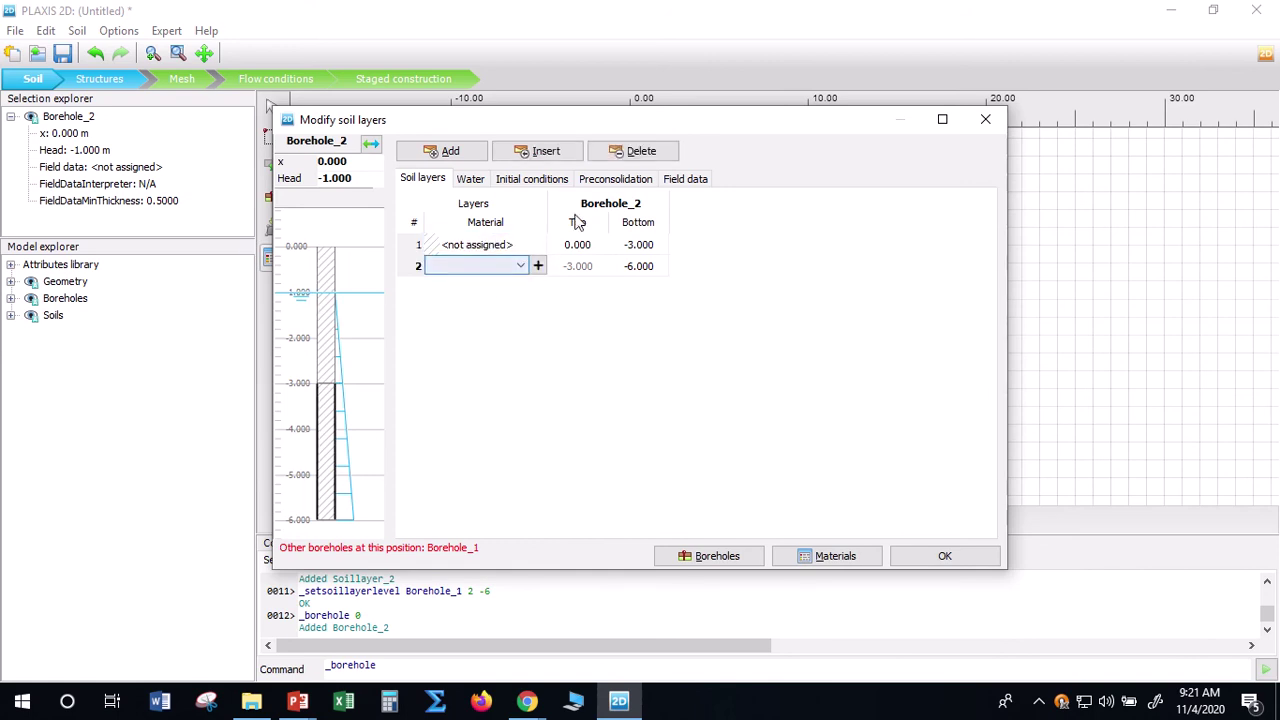
click(630, 153)
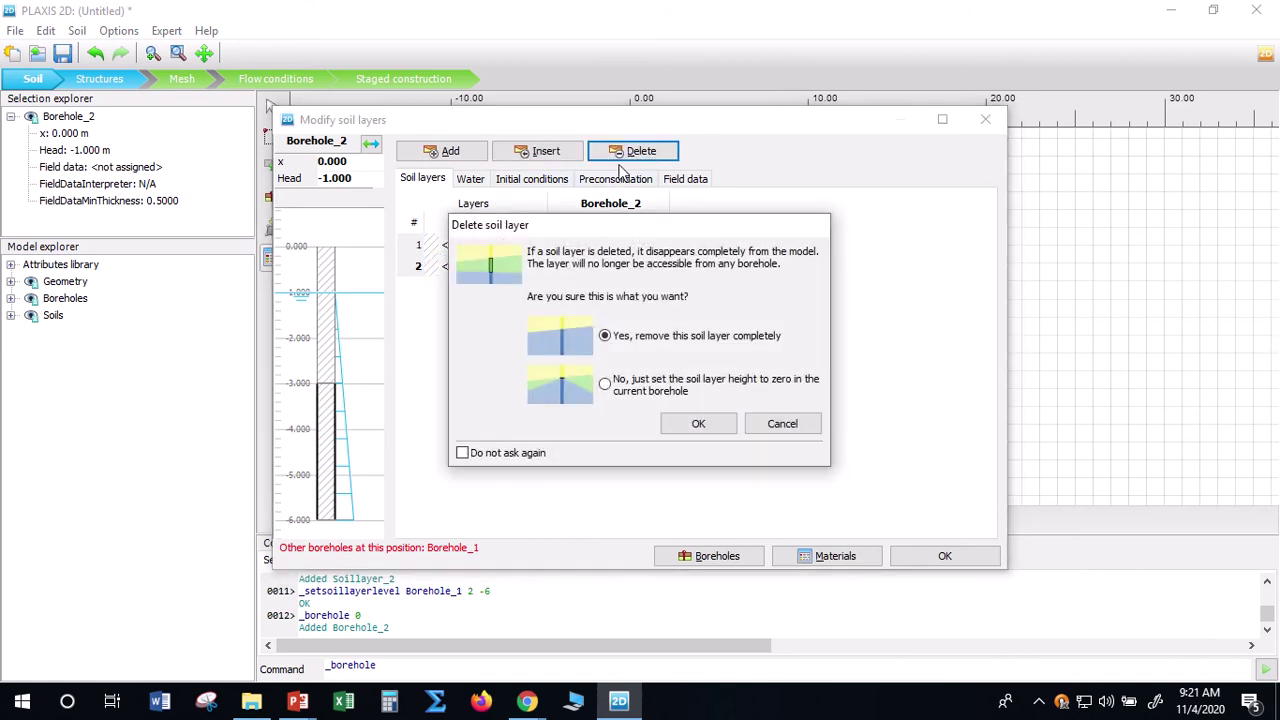
click(690, 425)
click(497, 250)
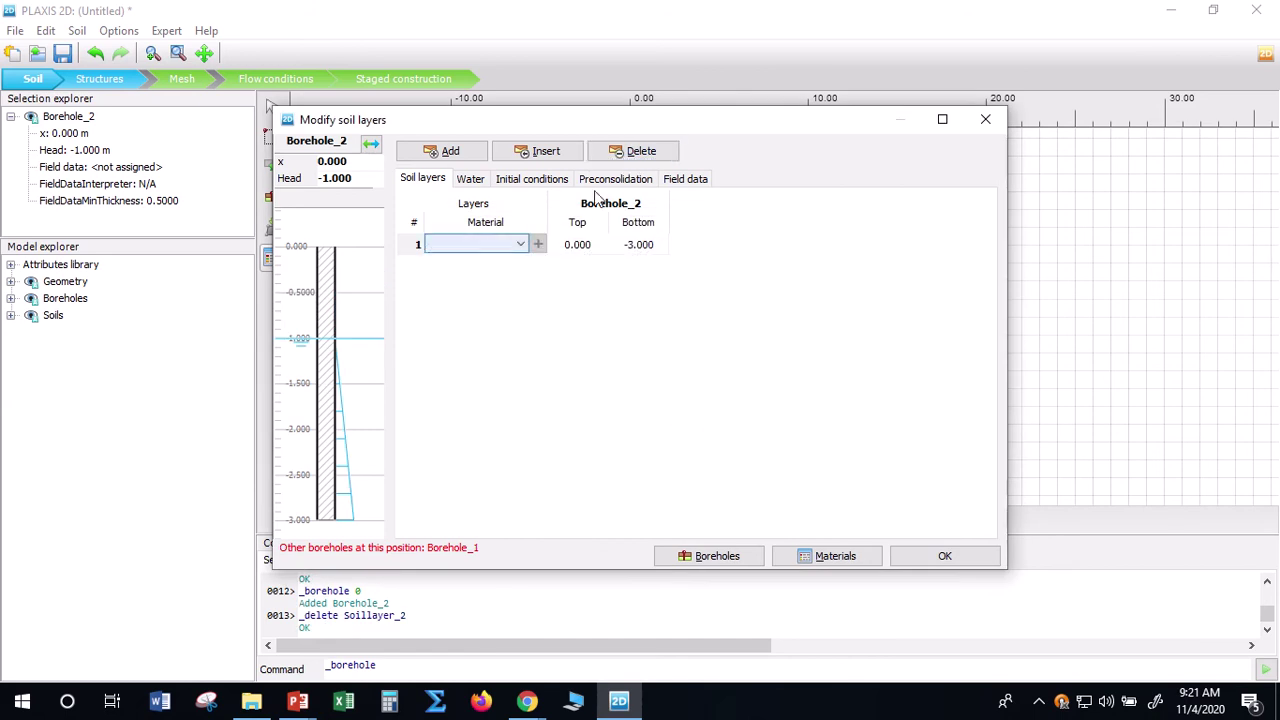
click(630, 156)
click(698, 424)
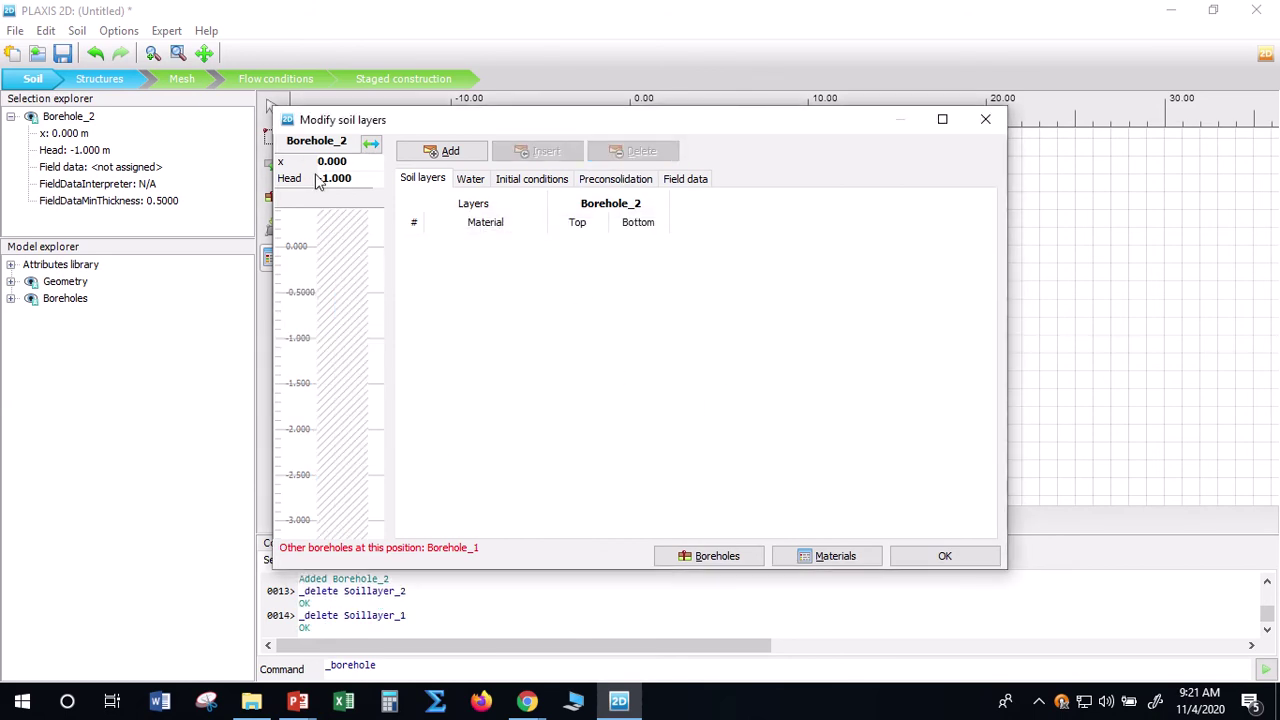
Switch to the Plaxis Application presentation in PowerPoint, check the groundwater level on the "Modeling of embankments" slide, and return to PLAXIS 2D
double_click(361, 178)
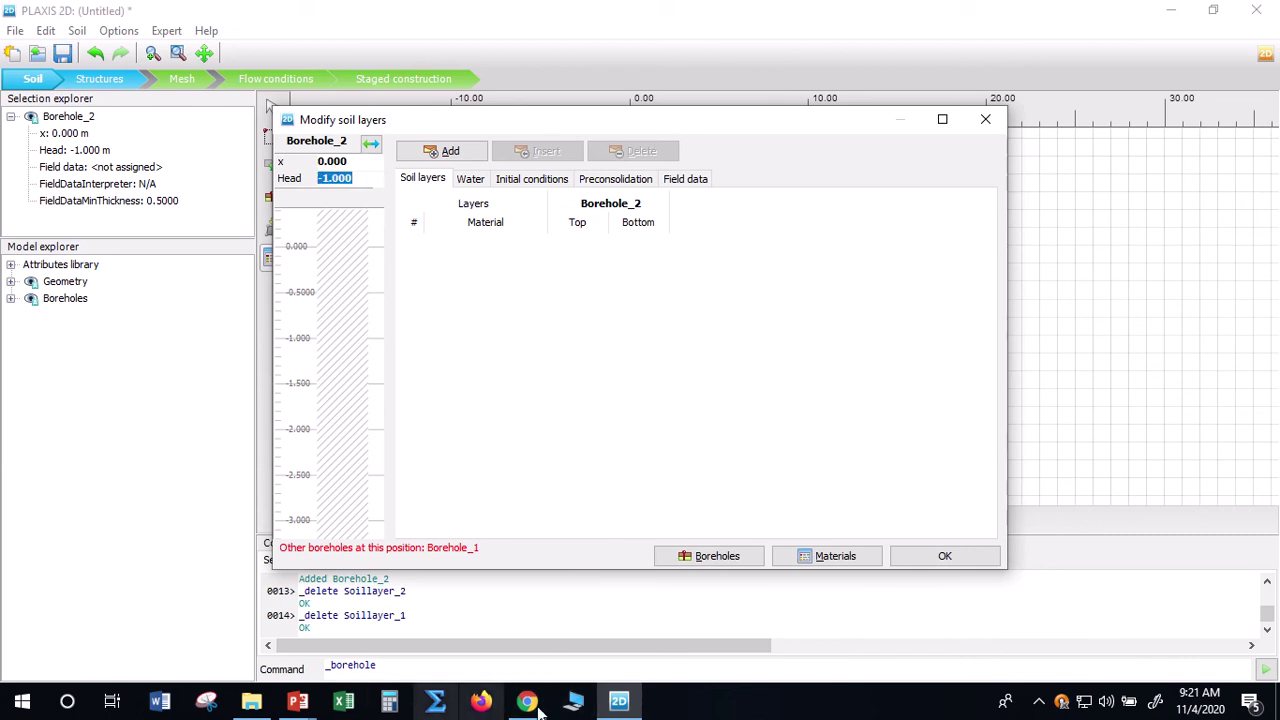
click(298, 702)
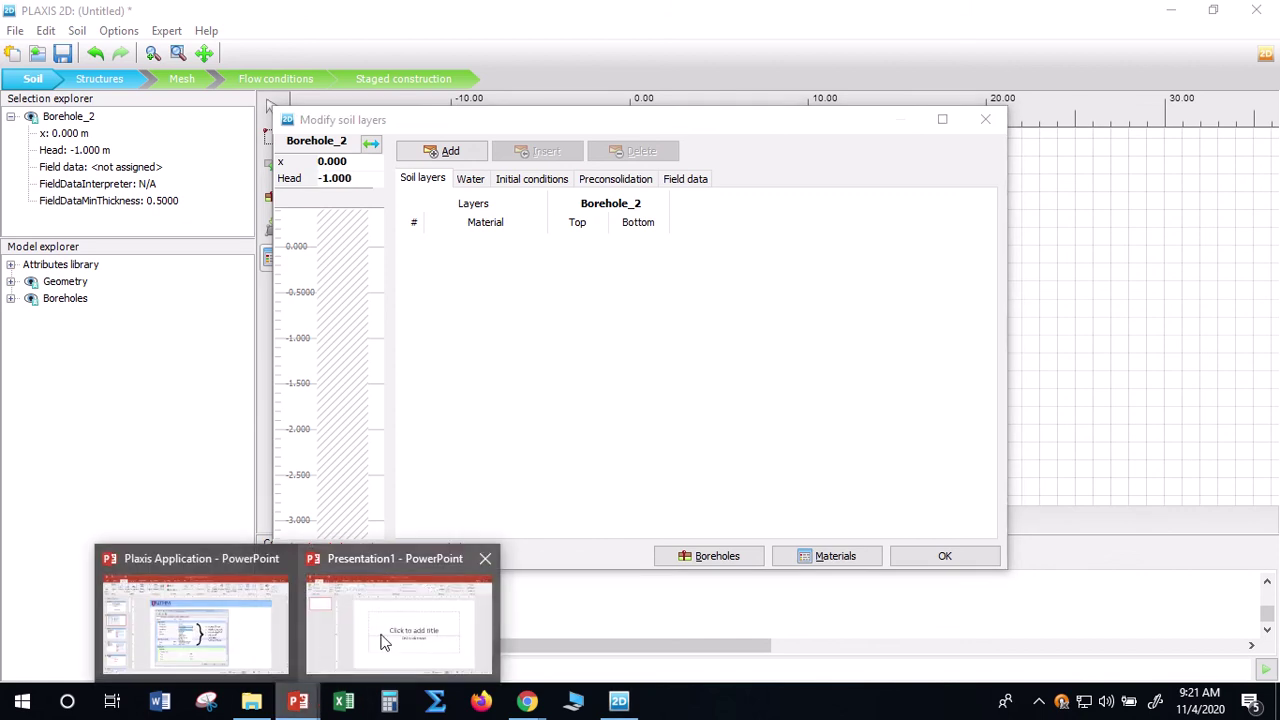
click(241, 637)
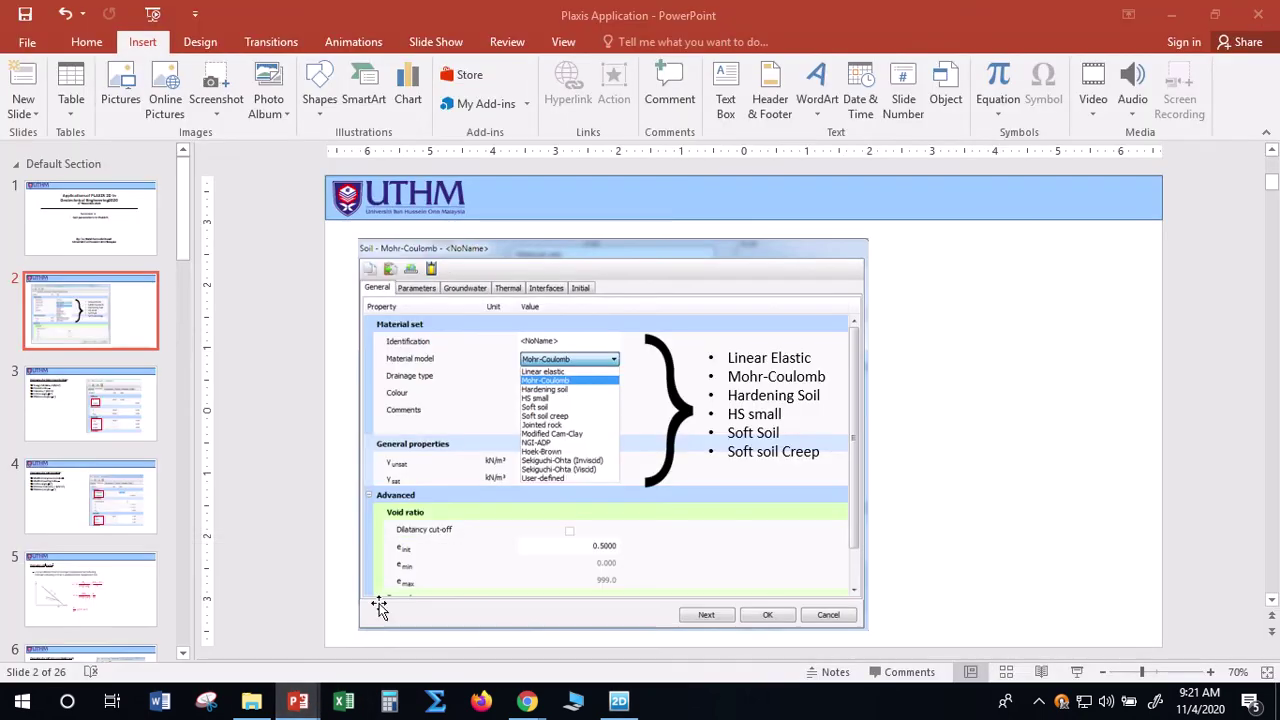
scroll(235, 538, down, 20)
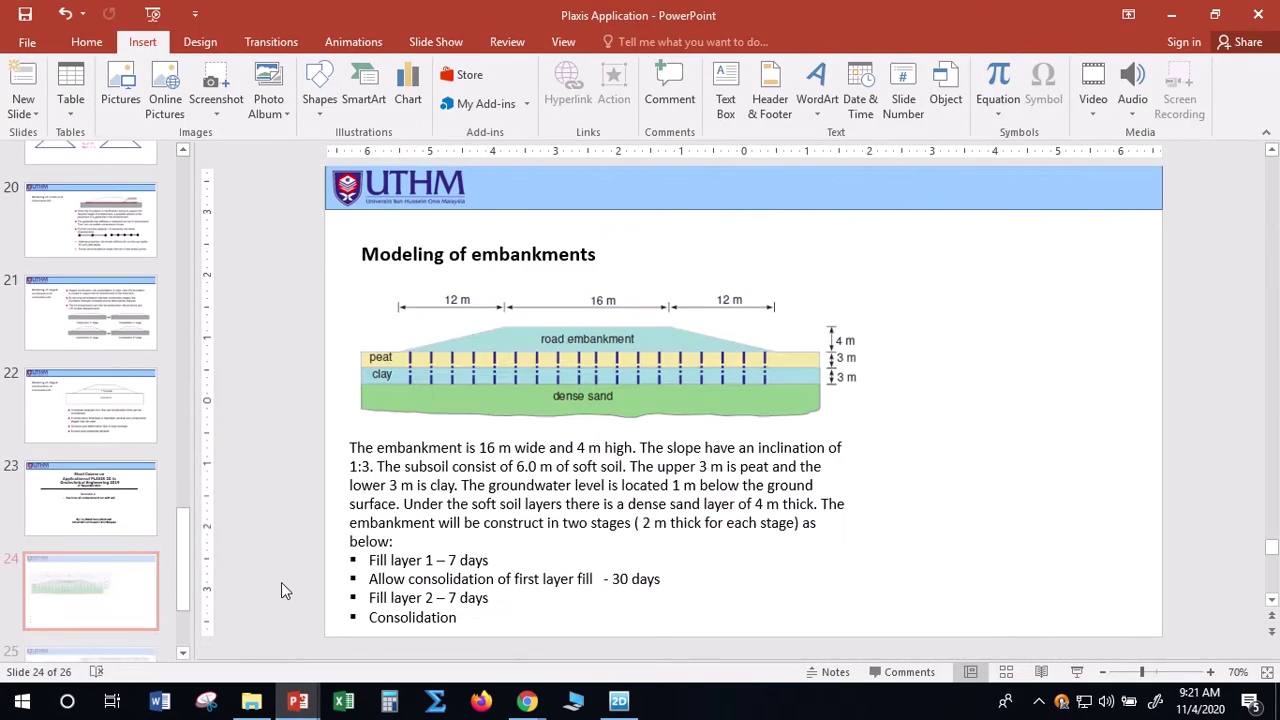
scroll(281, 582, down, 2)
scroll(281, 582, up, 2)
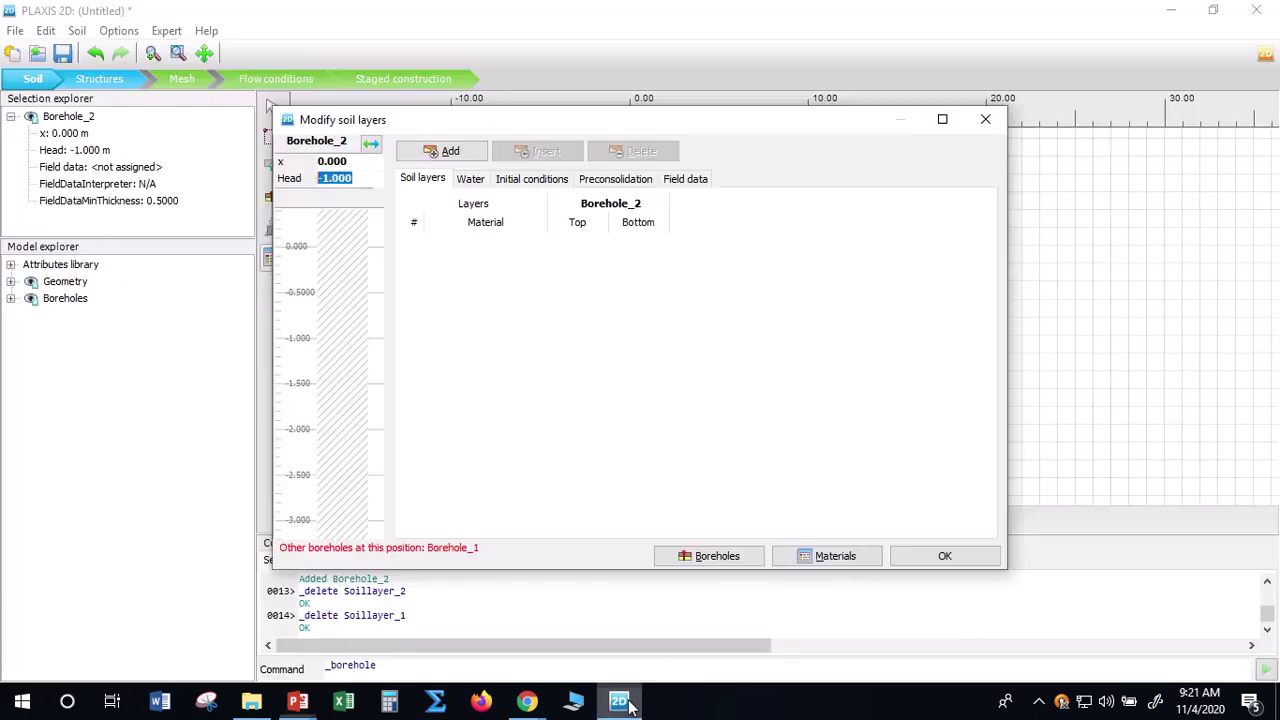
click(619, 700)
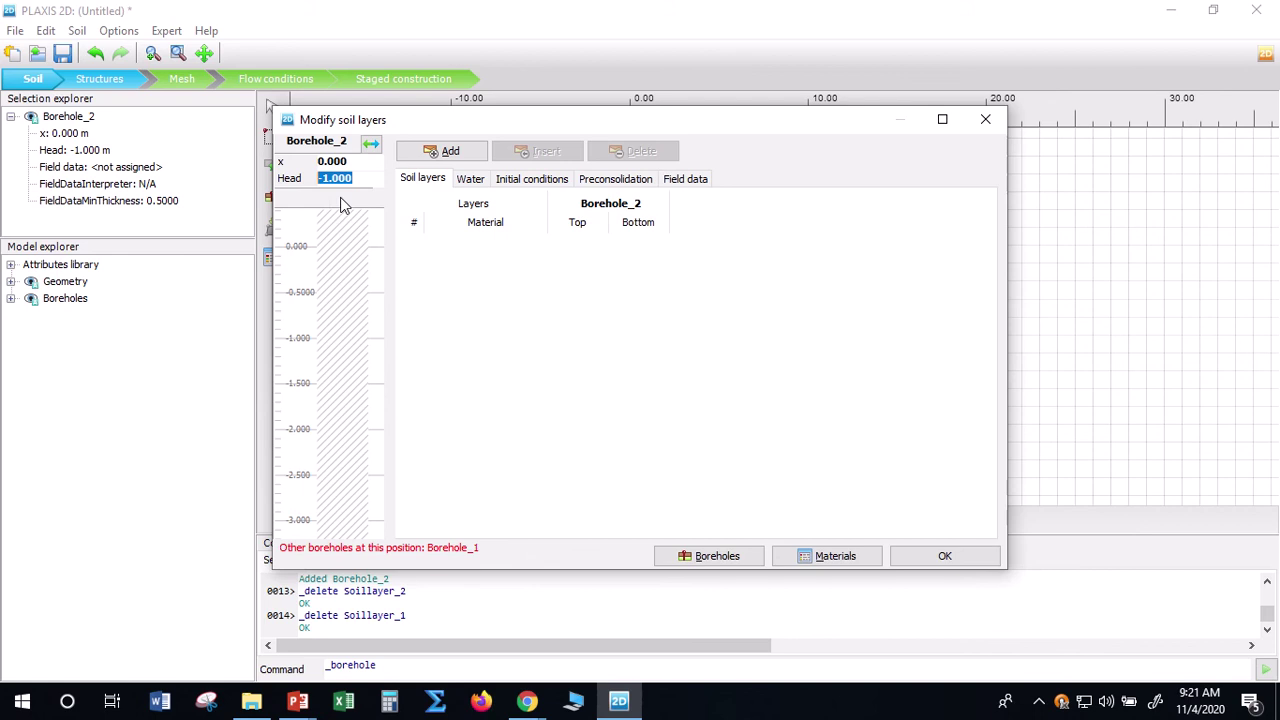
click(438, 267)
Add a soil layer to Borehole_2, consult the embankment slide in PowerPoint for its thickness, and set the layer's bottom to -3 m in PLAXIS 2D
click(434, 160)
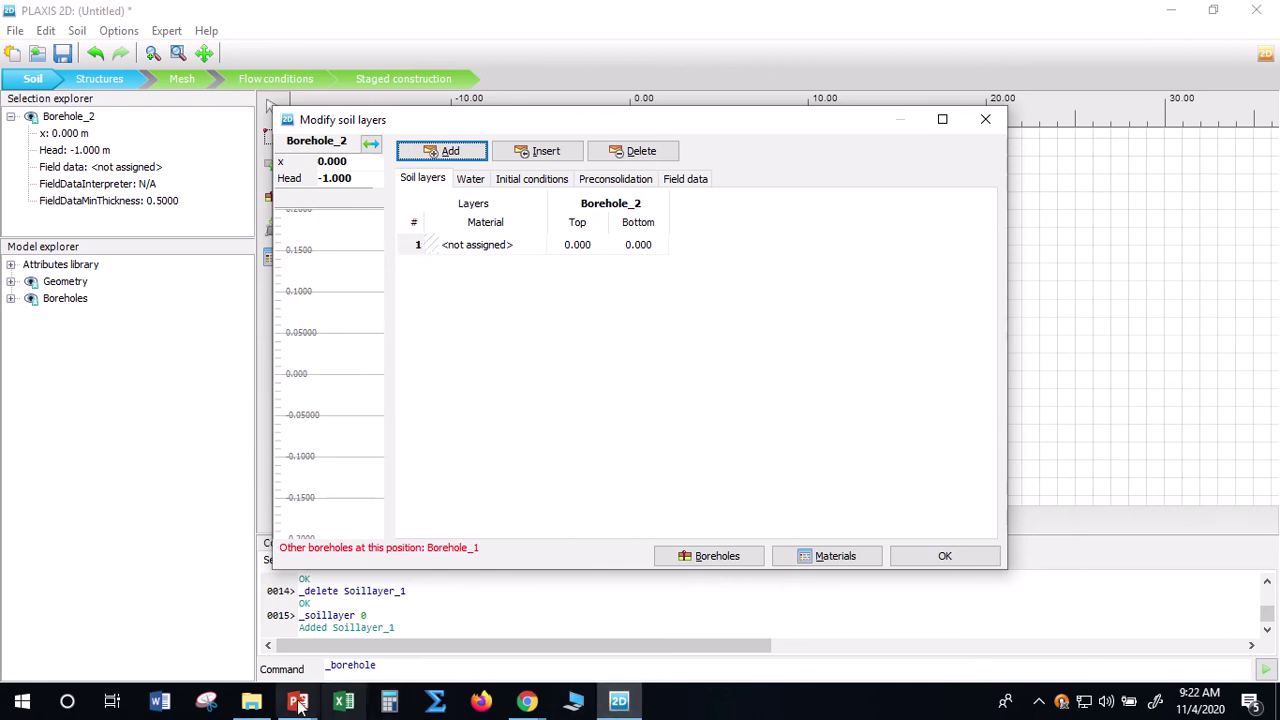
mouse_move(298, 700)
click(265, 611)
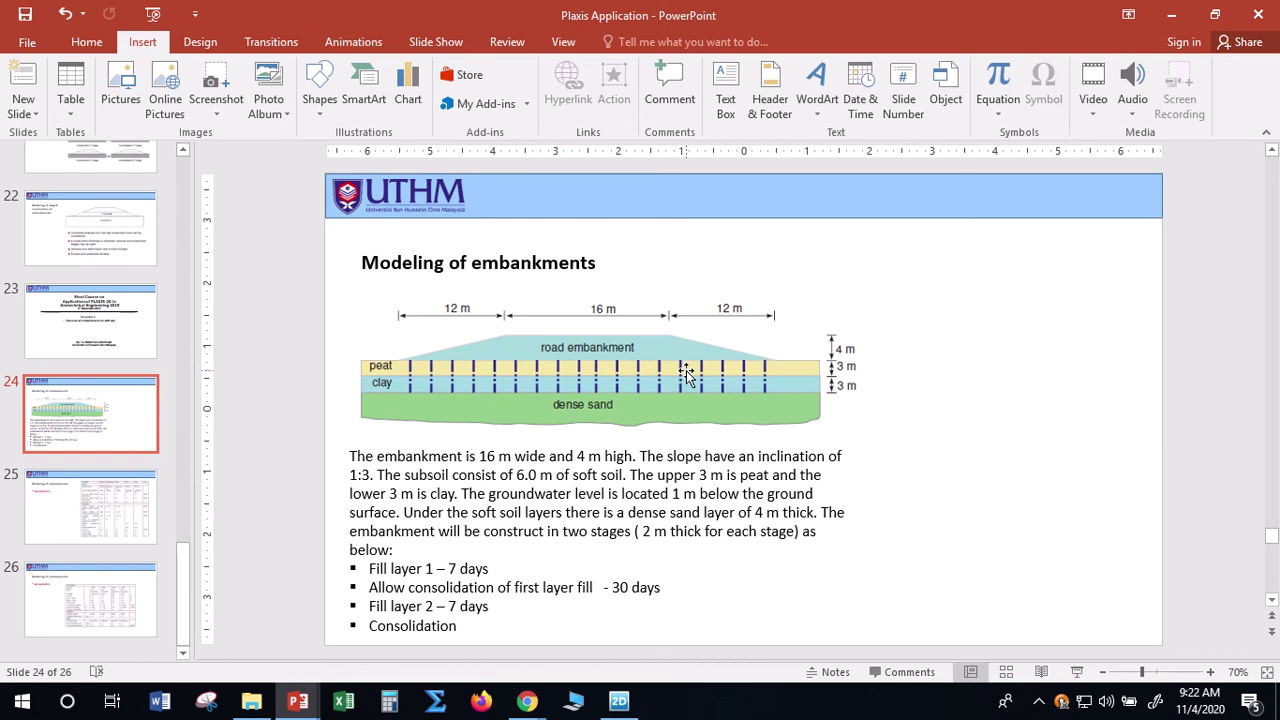
click(615, 701)
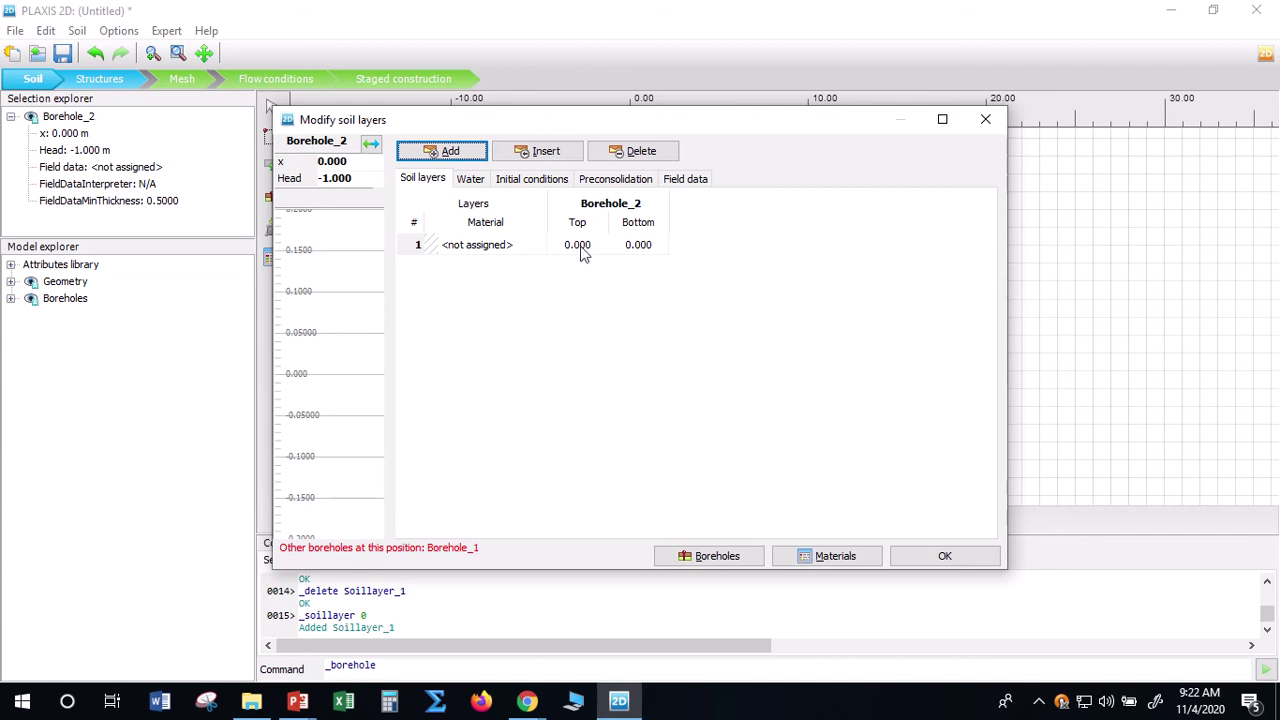
click(651, 247)
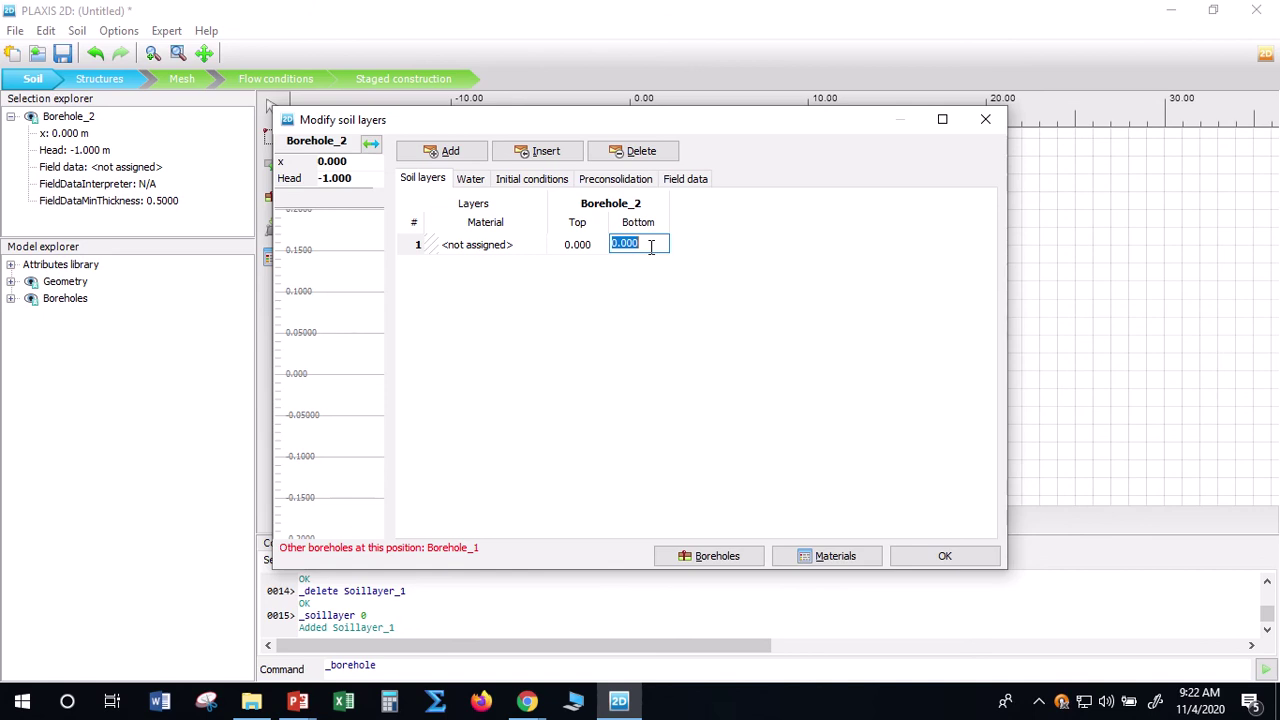
text(-3)
key(Return)
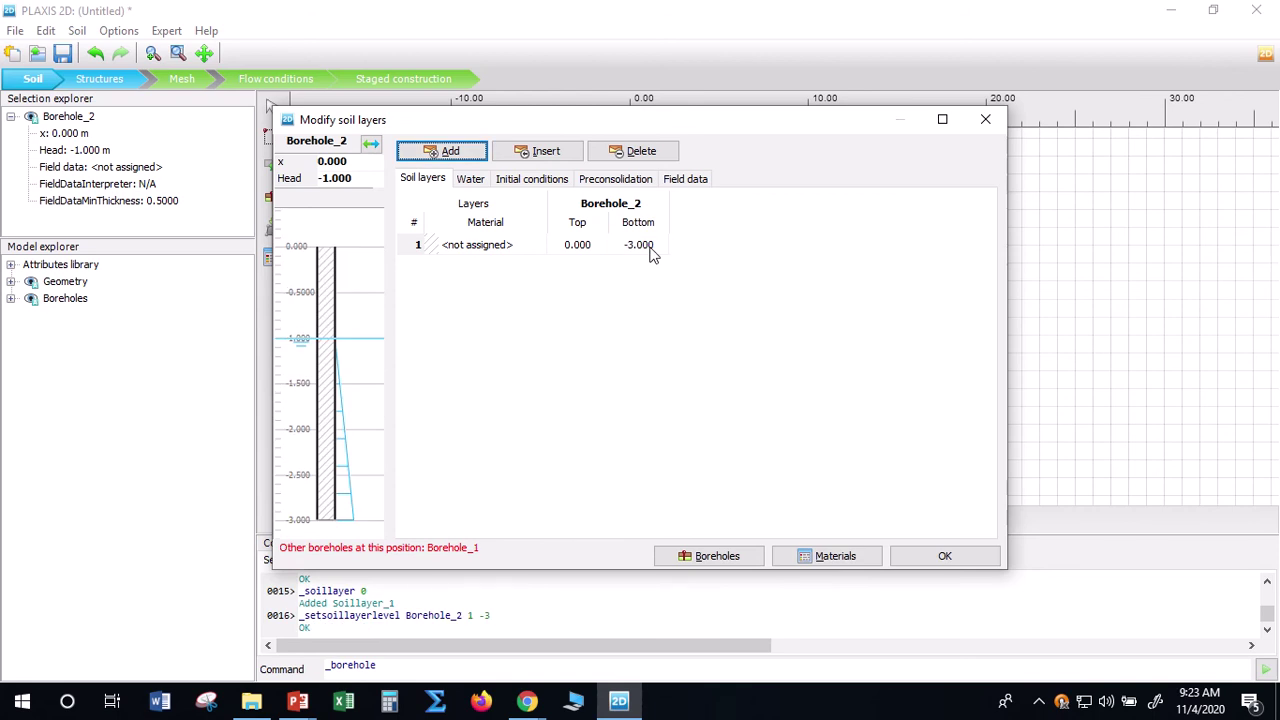
Add a second soil layer to Borehole_2 and set its bottom level to -6 m
click(524, 244)
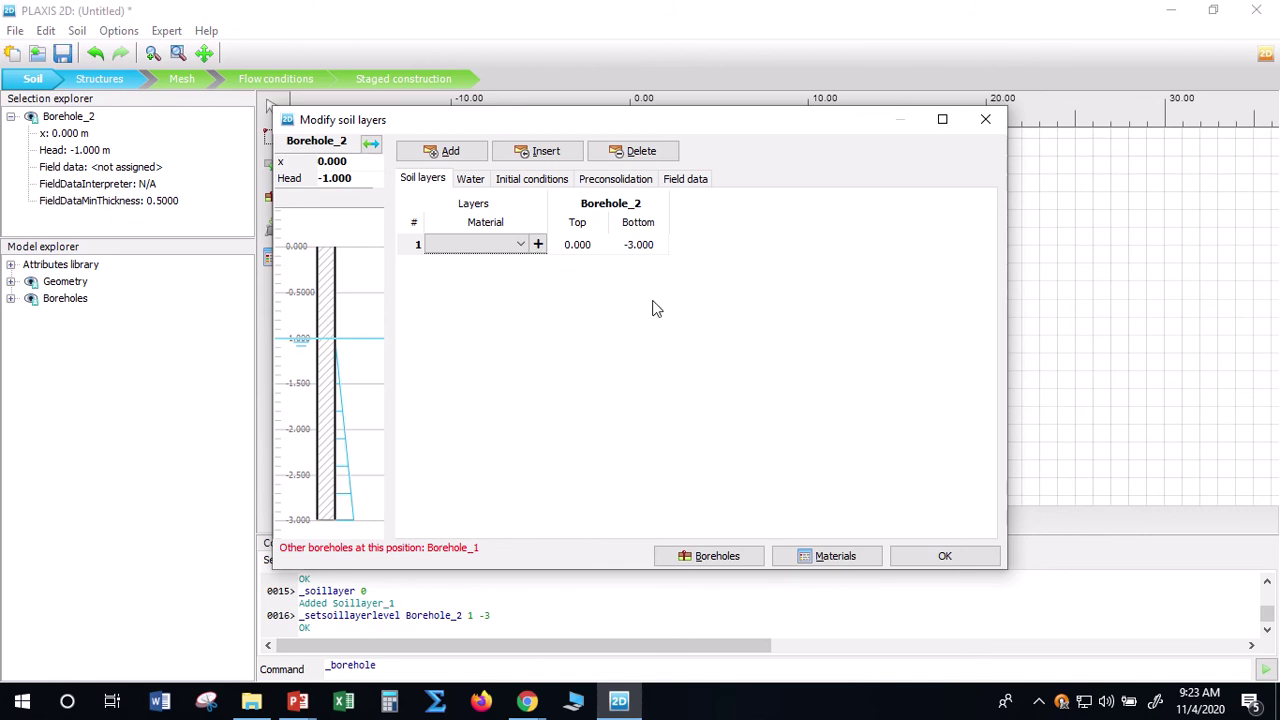
click(453, 160)
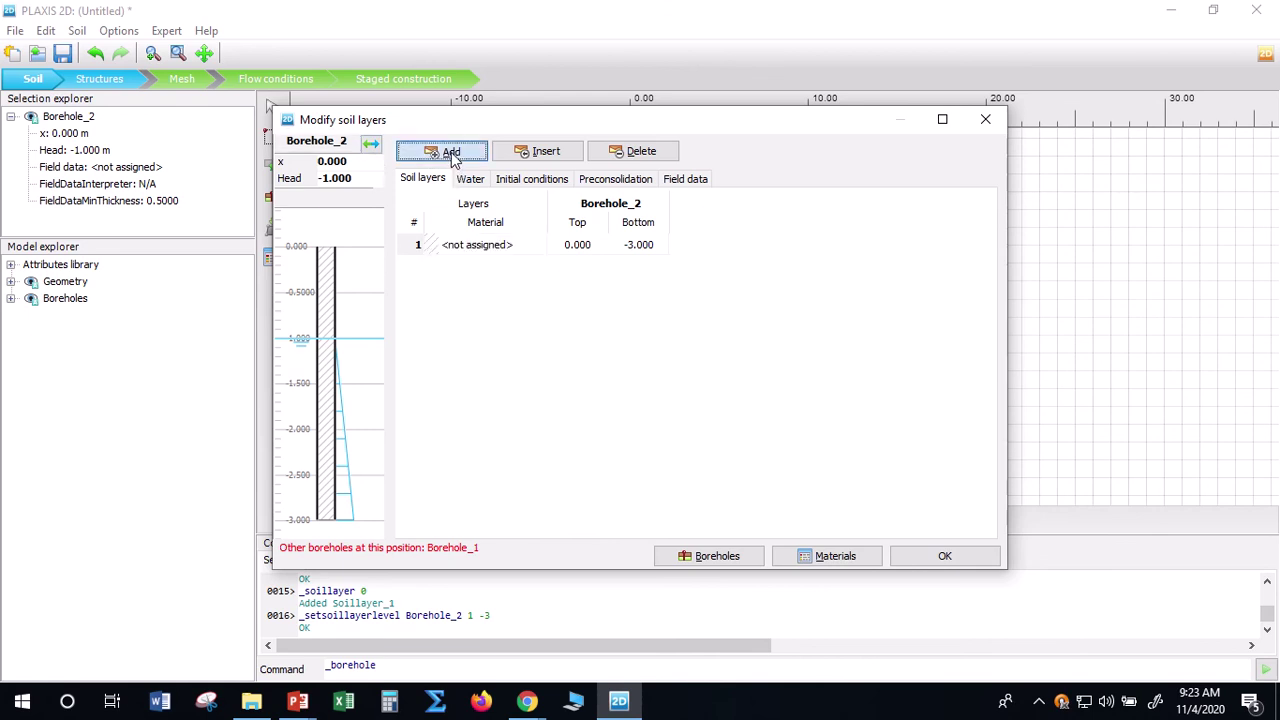
click(452, 160)
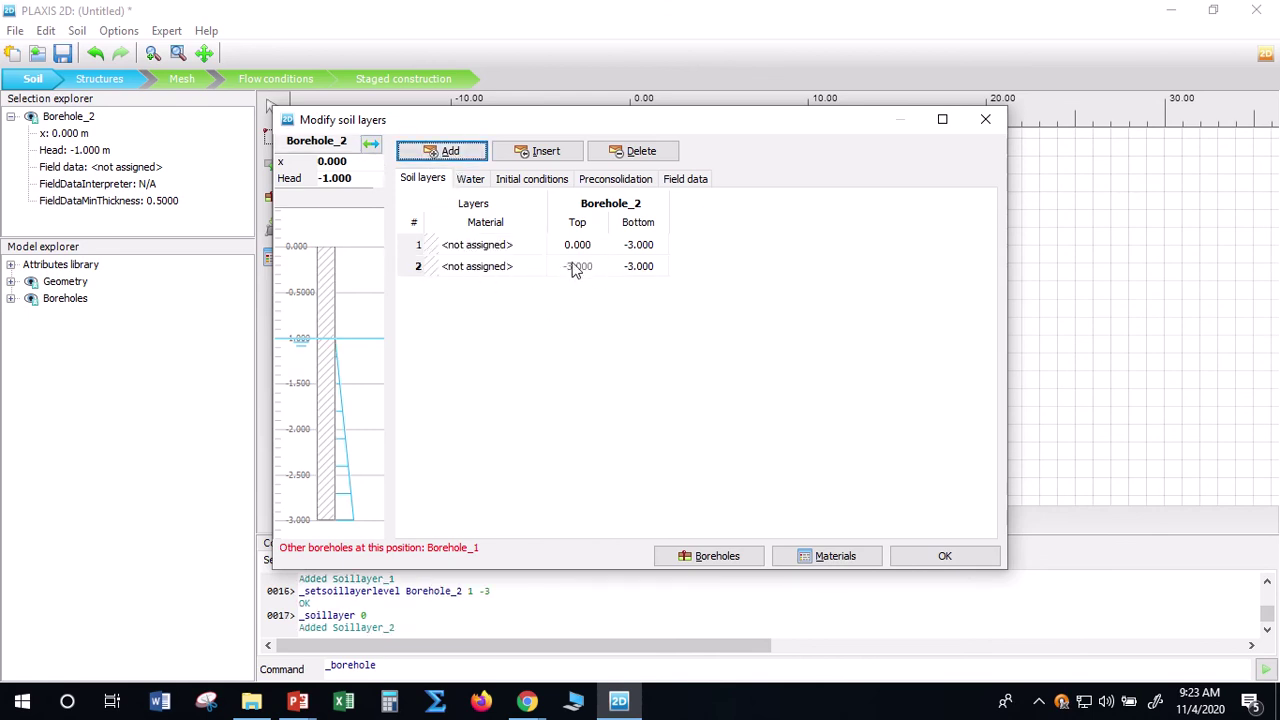
click(635, 272)
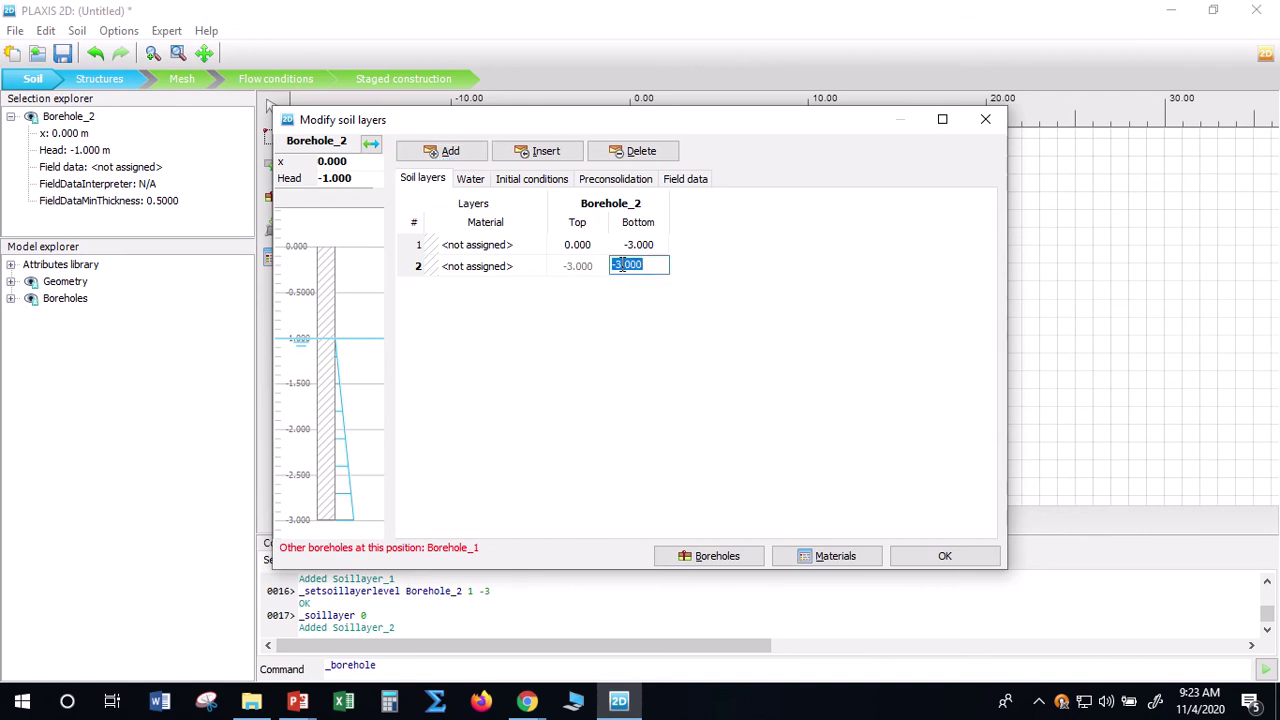
click(621, 265)
key(BackSpace)
text(6)
key(Return)
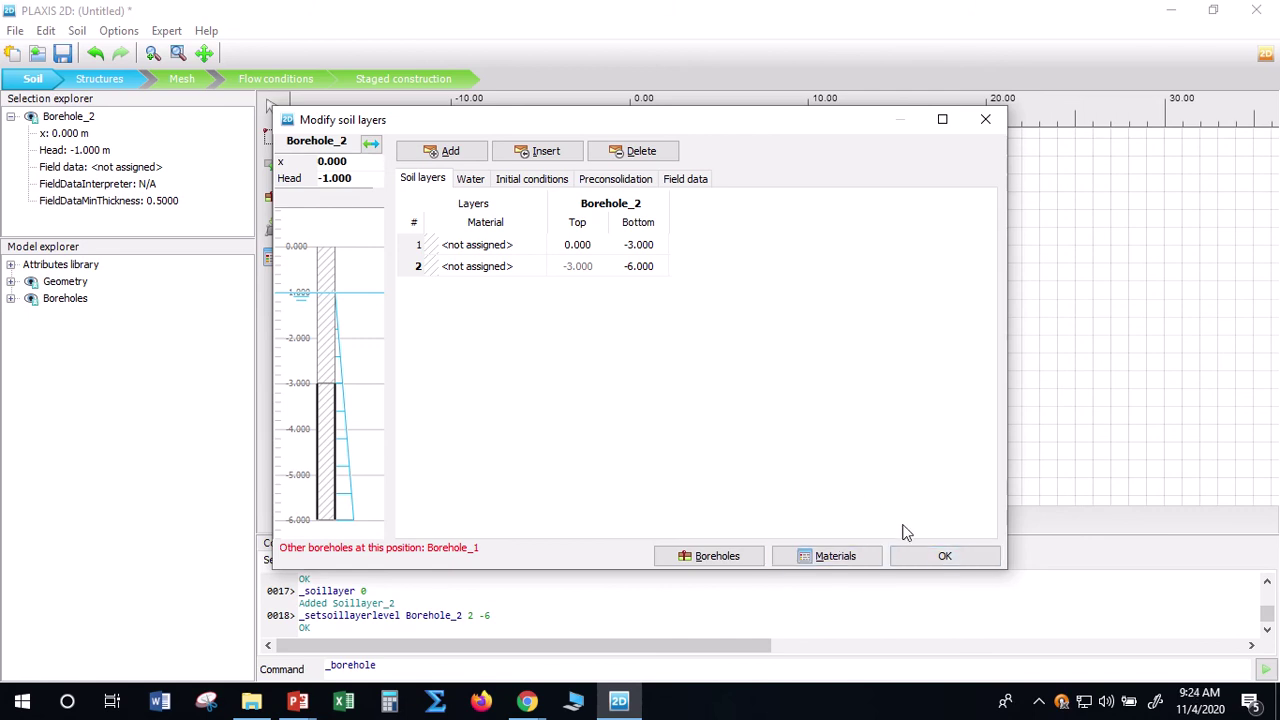
Accept the Borehole_2 soil layers and create another borehole at the origin
click(952, 555)
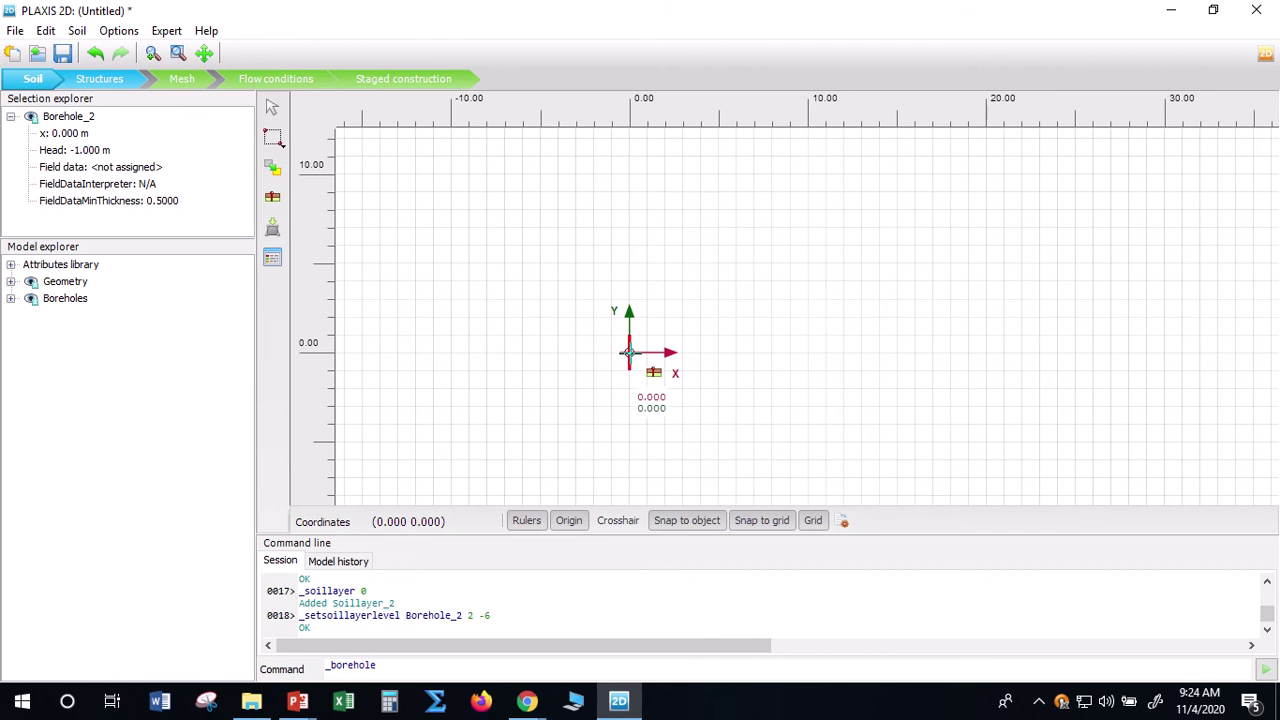
click(628, 352)
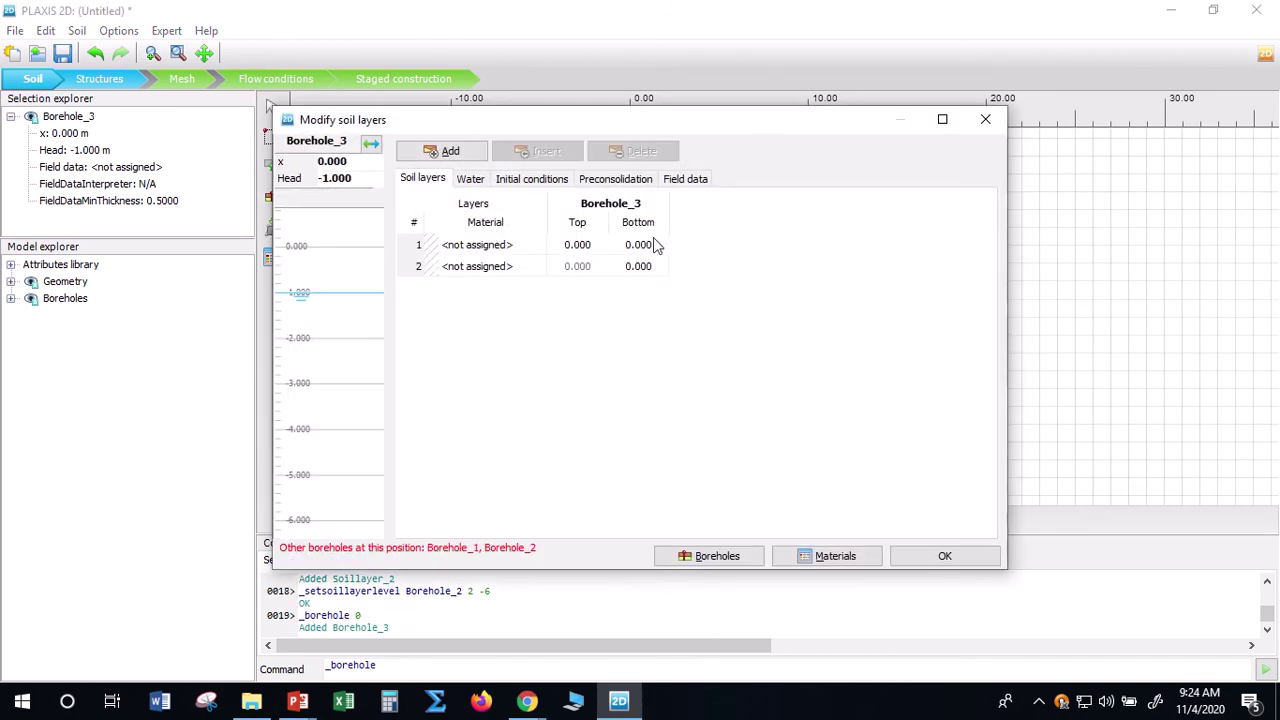
click(370, 146)
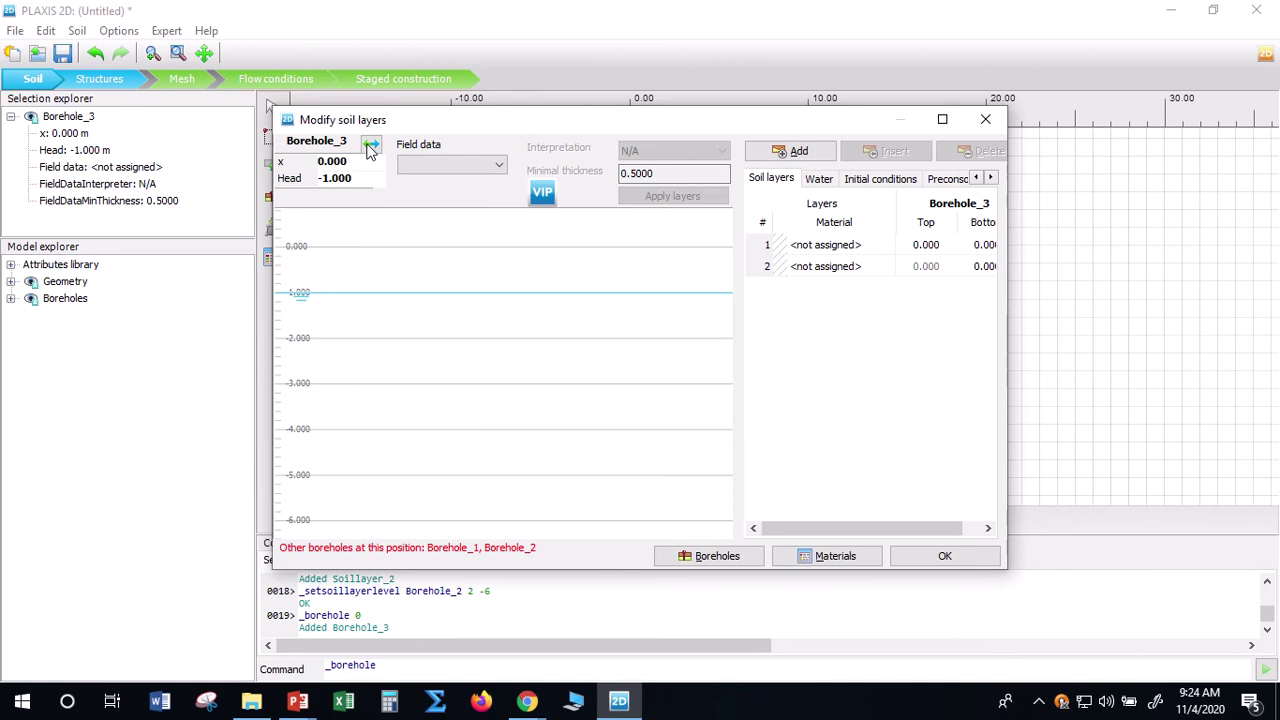
click(370, 146)
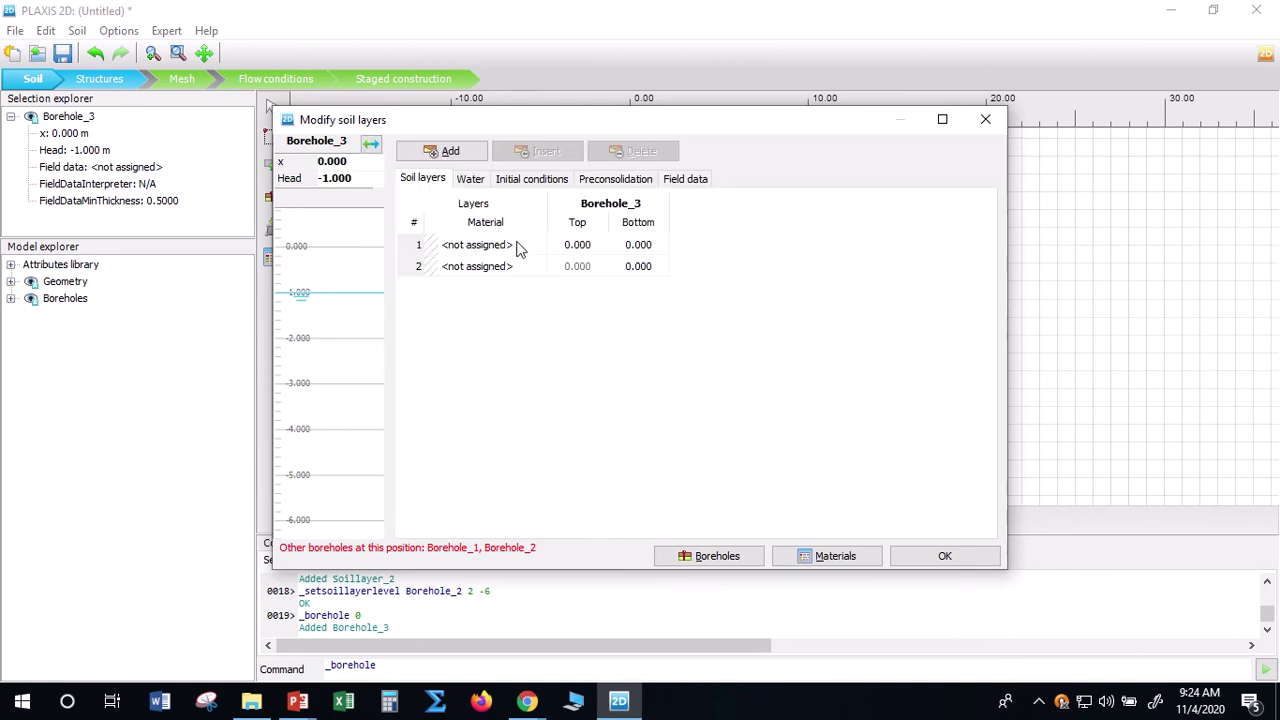
Set the second soil layer's height to zero in Borehole_3 only, keeping the layer in the model
click(477, 270)
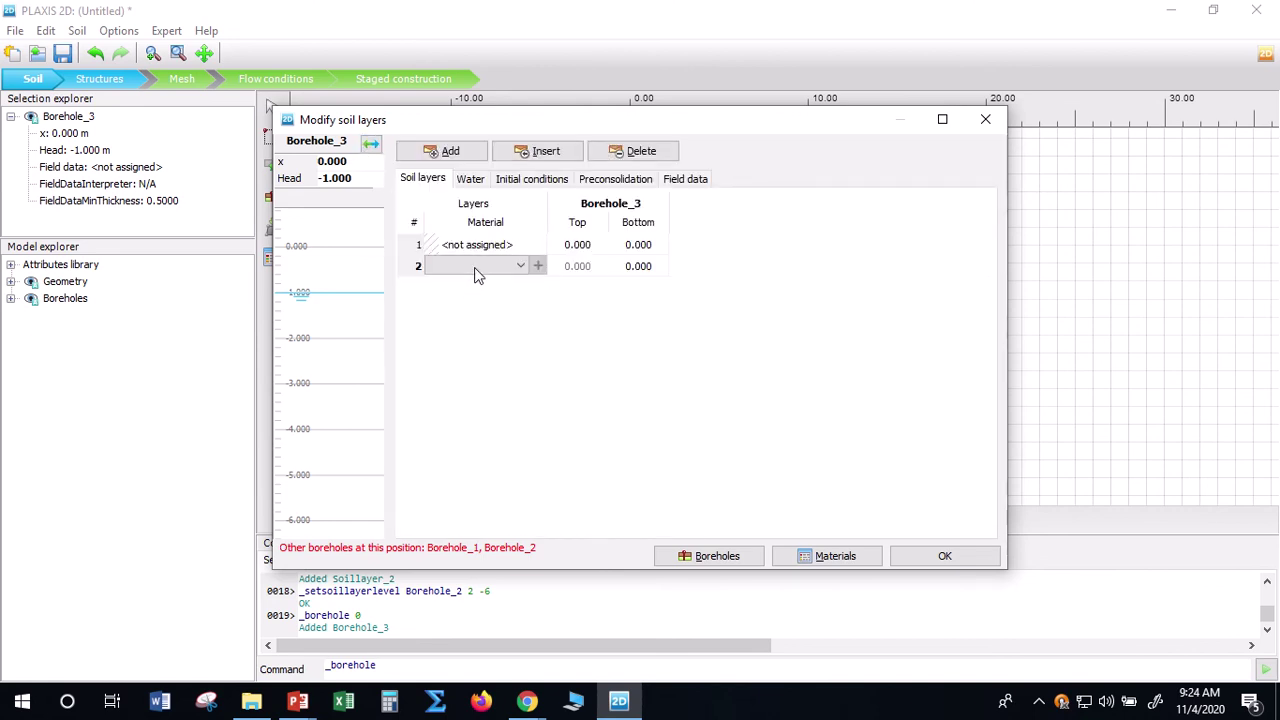
click(634, 151)
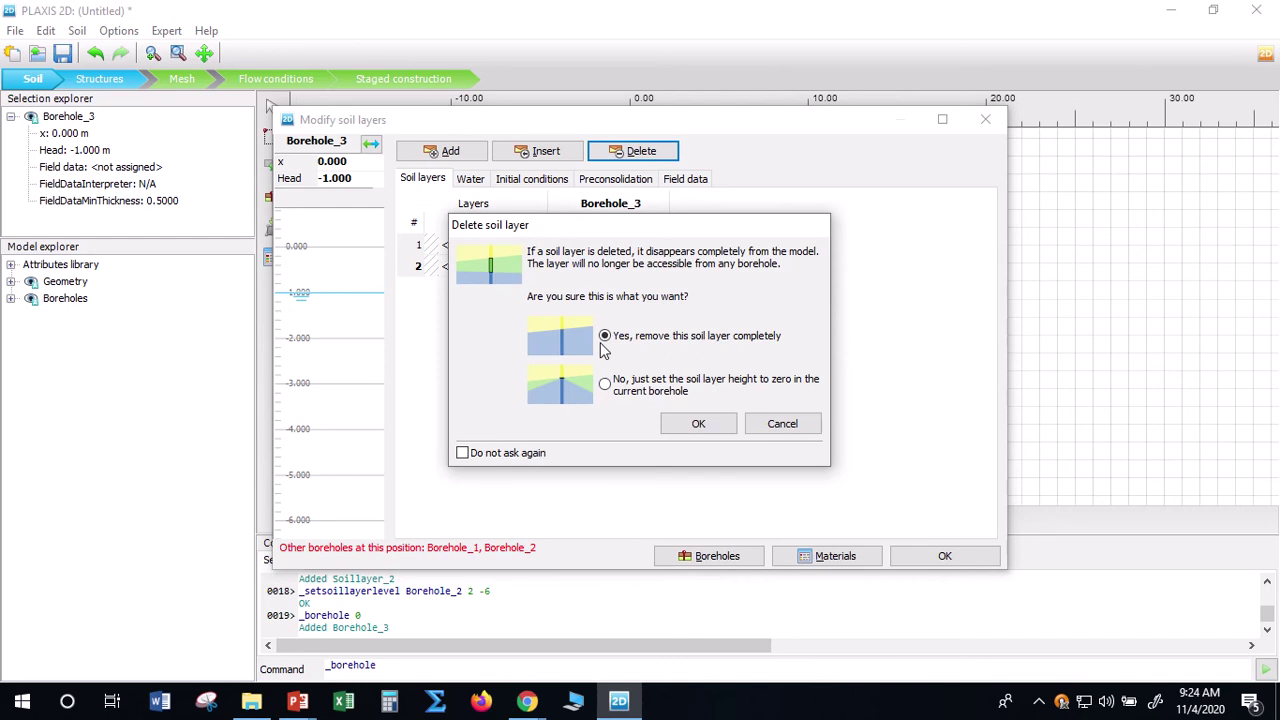
click(632, 388)
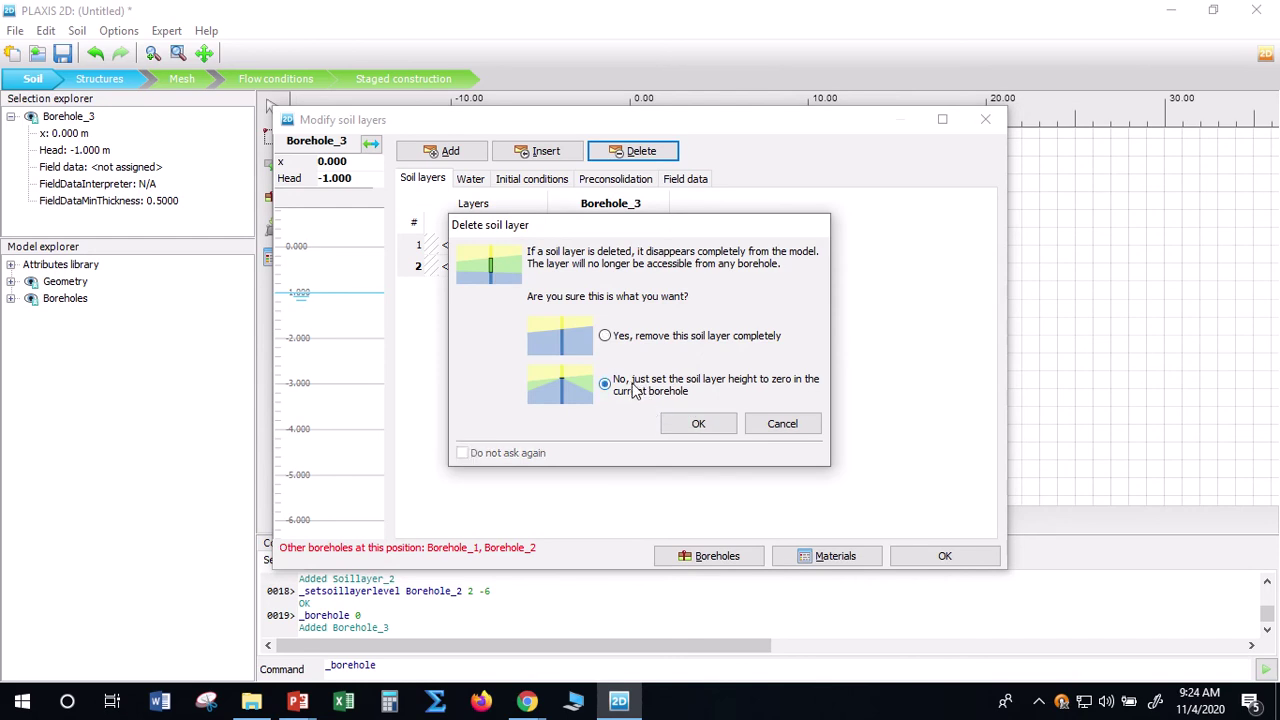
click(699, 426)
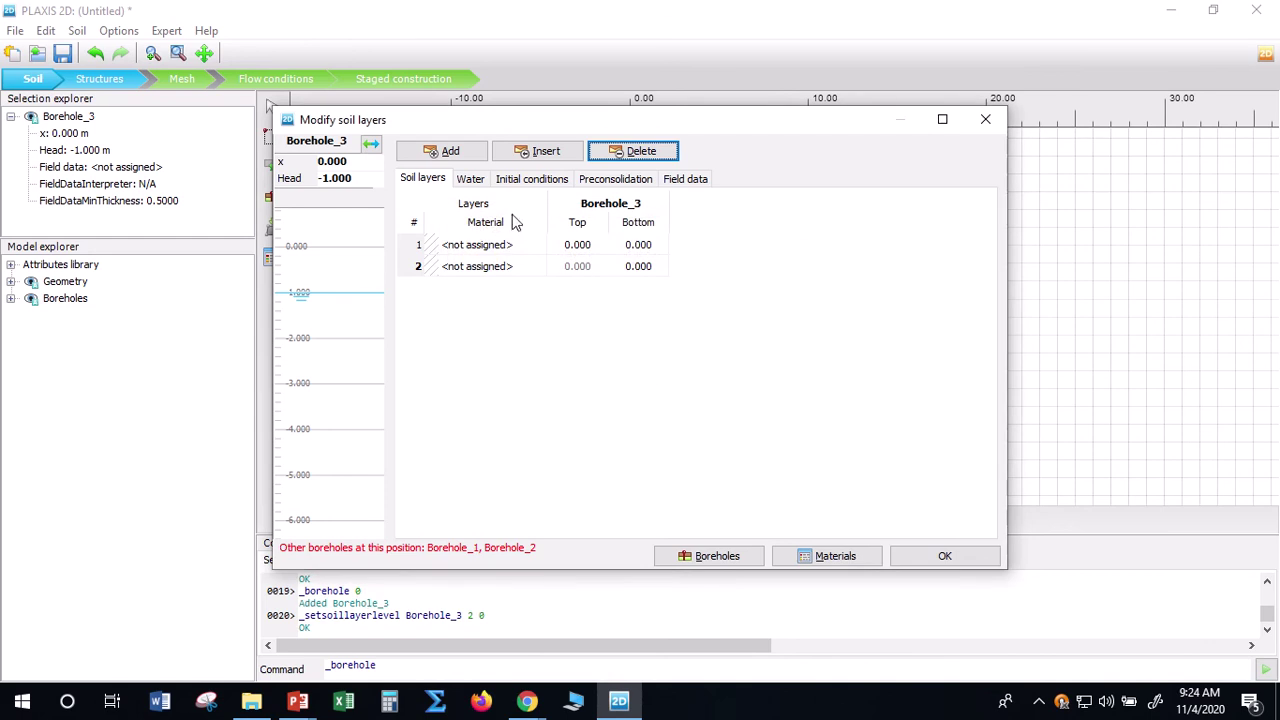
Remove both soil layers of Borehole_3 completely from the model
click(507, 270)
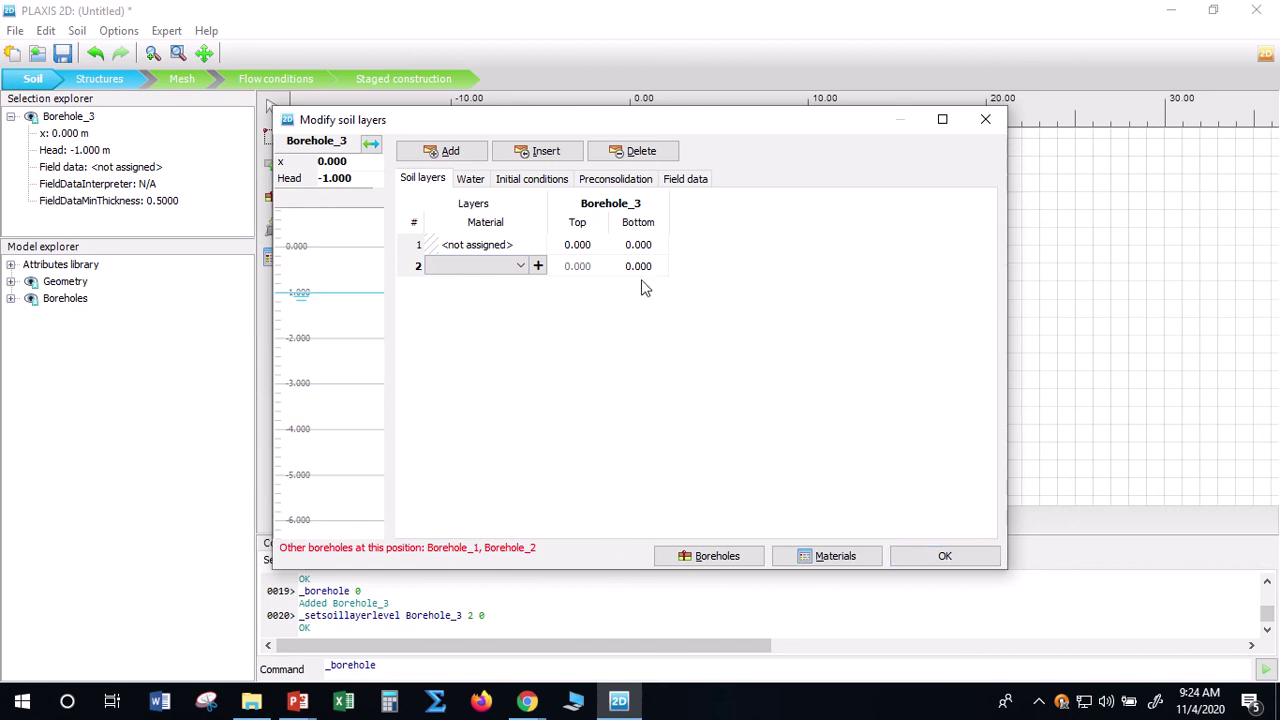
click(485, 268)
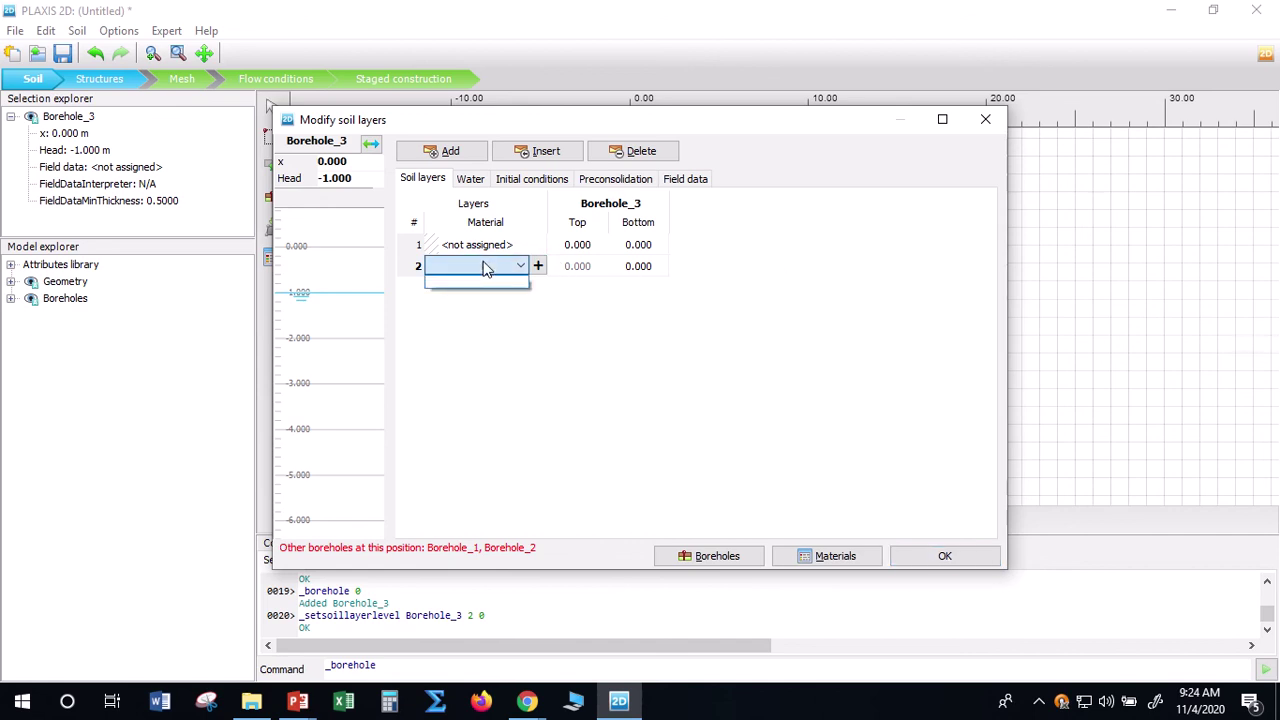
click(640, 160)
click(640, 160)
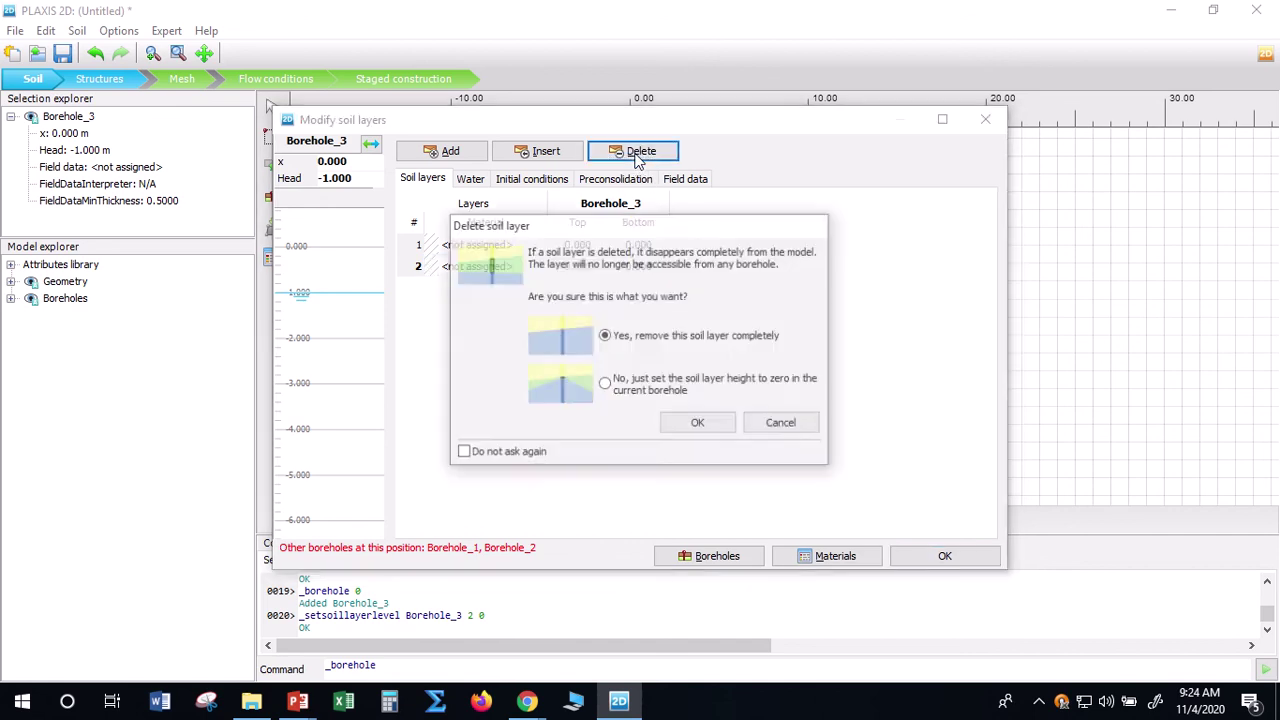
click(697, 422)
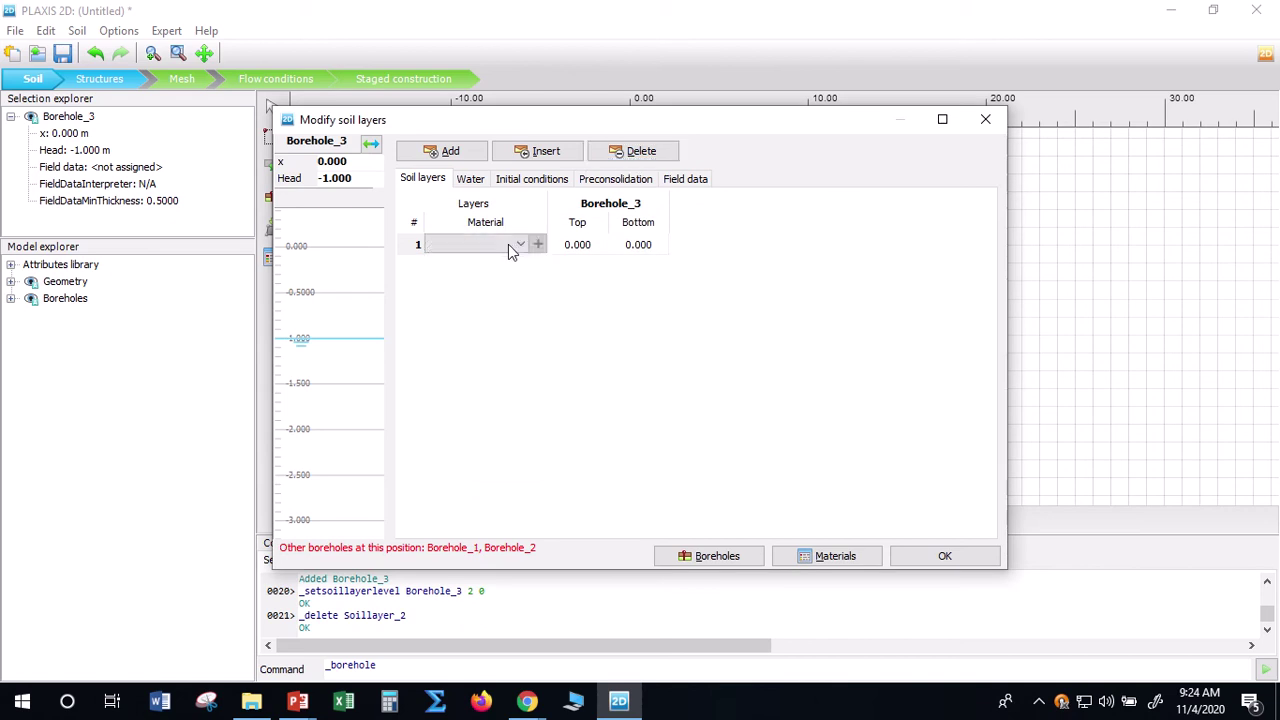
click(640, 151)
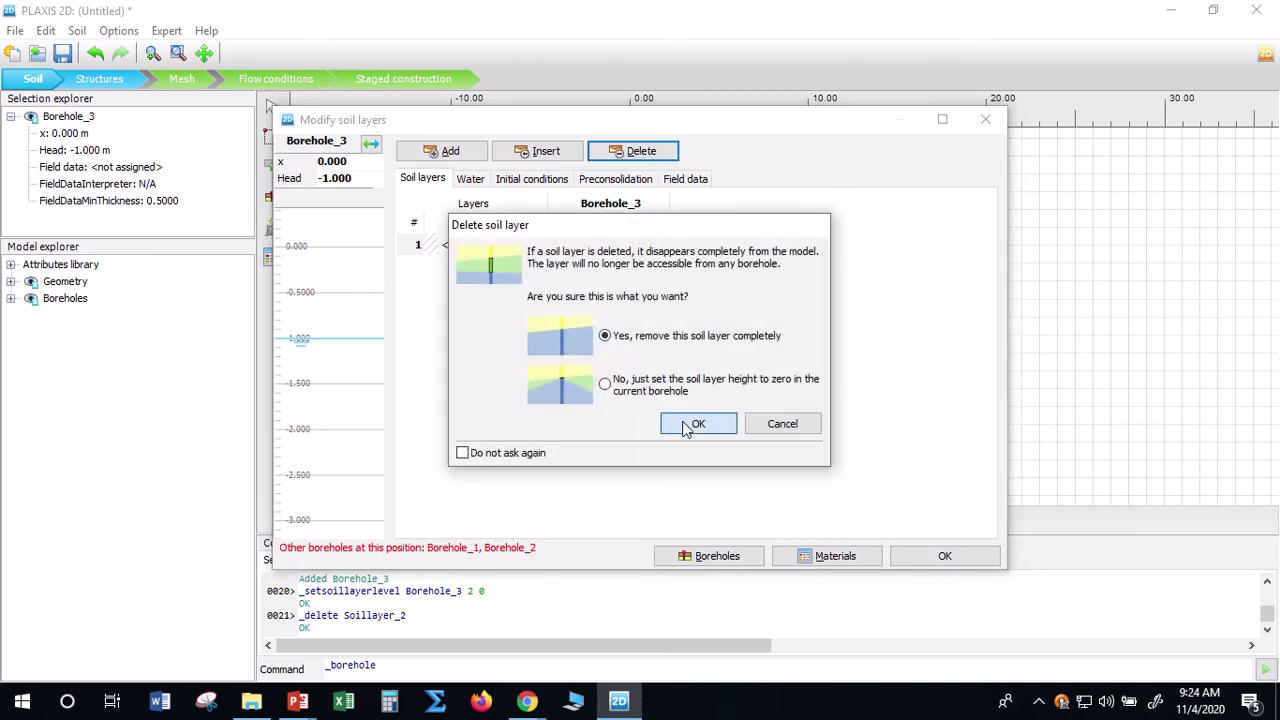
click(697, 424)
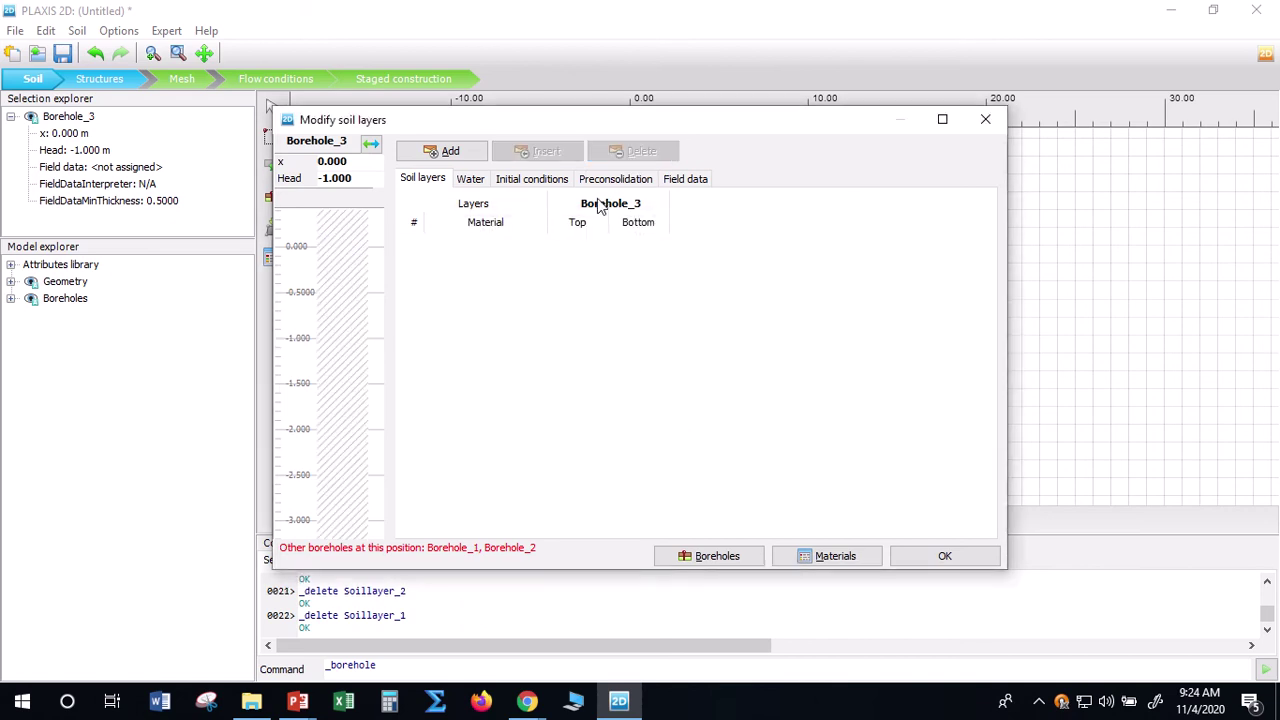
Review the water, initial conditions, preconsolidation and field data settings of Borehole_3, and return to its soil layers
click(472, 180)
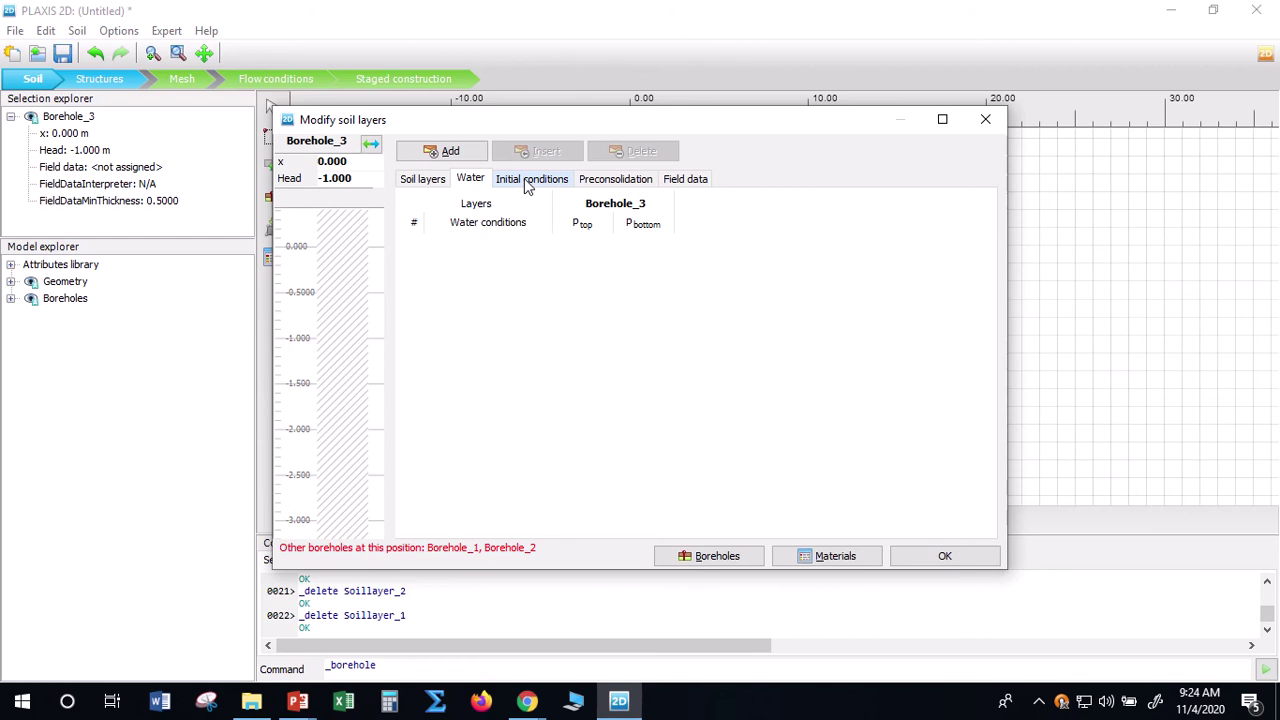
click(527, 184)
click(600, 182)
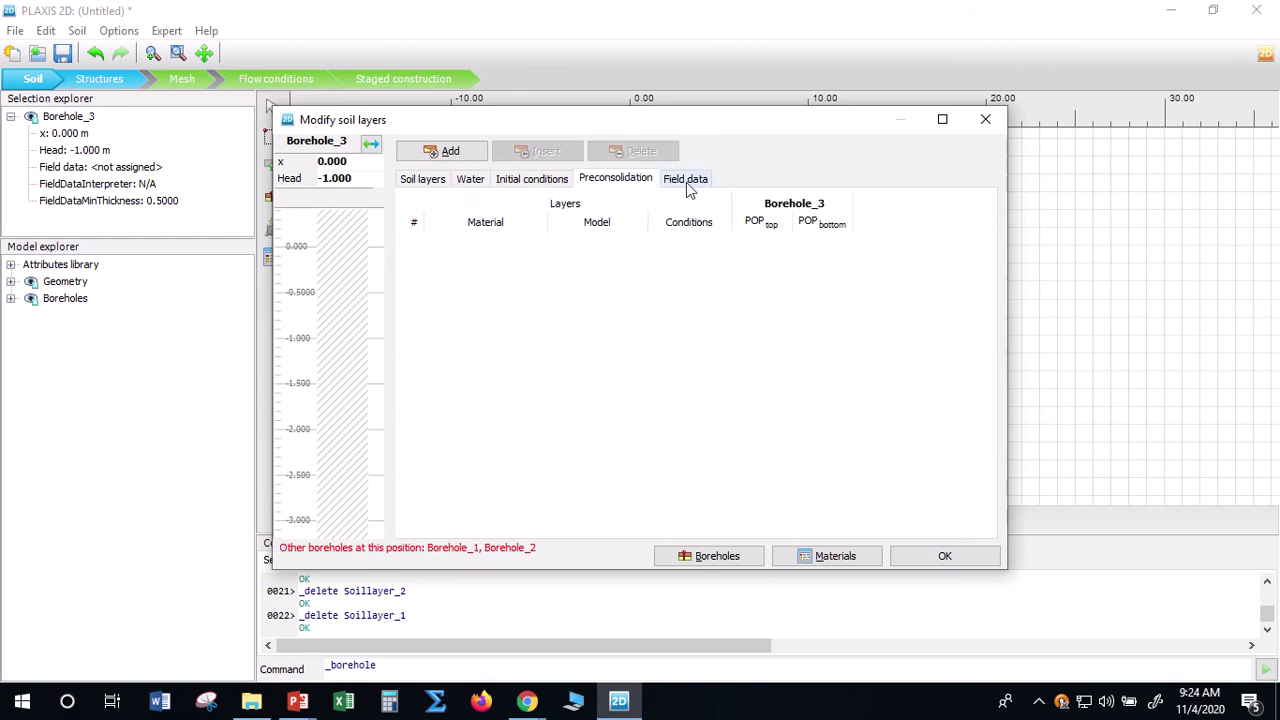
click(695, 185)
click(634, 184)
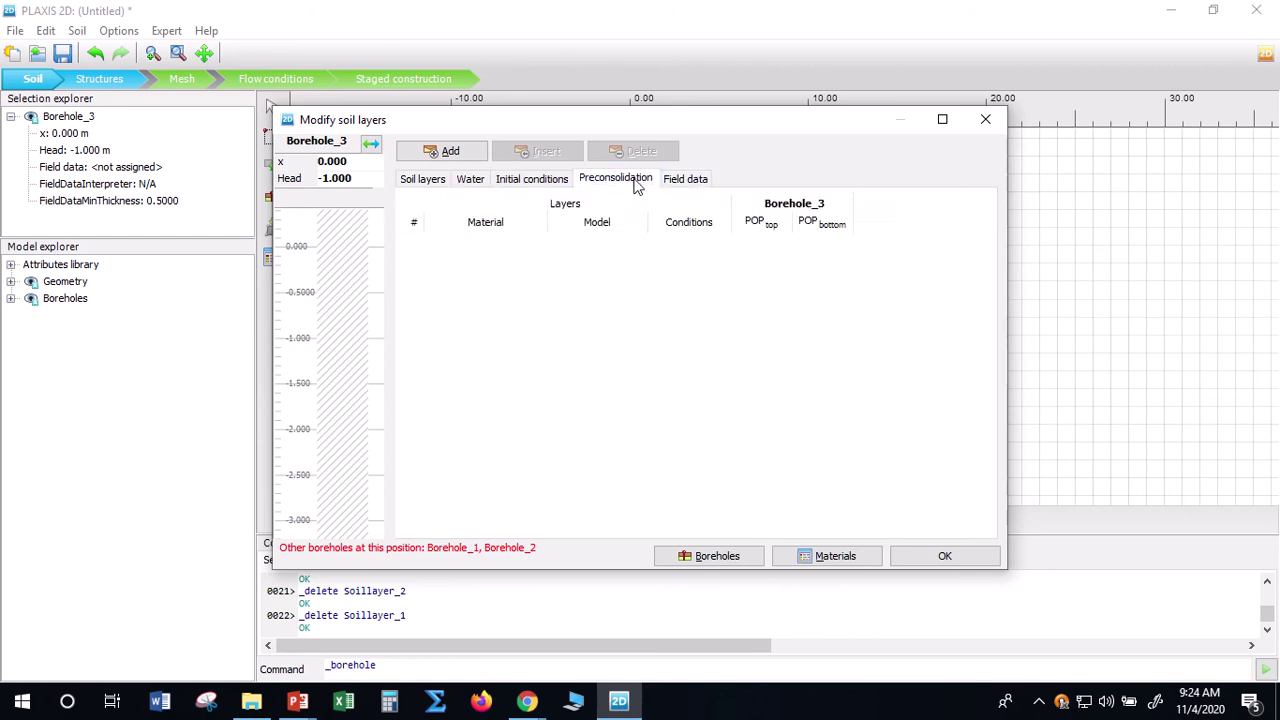
click(423, 180)
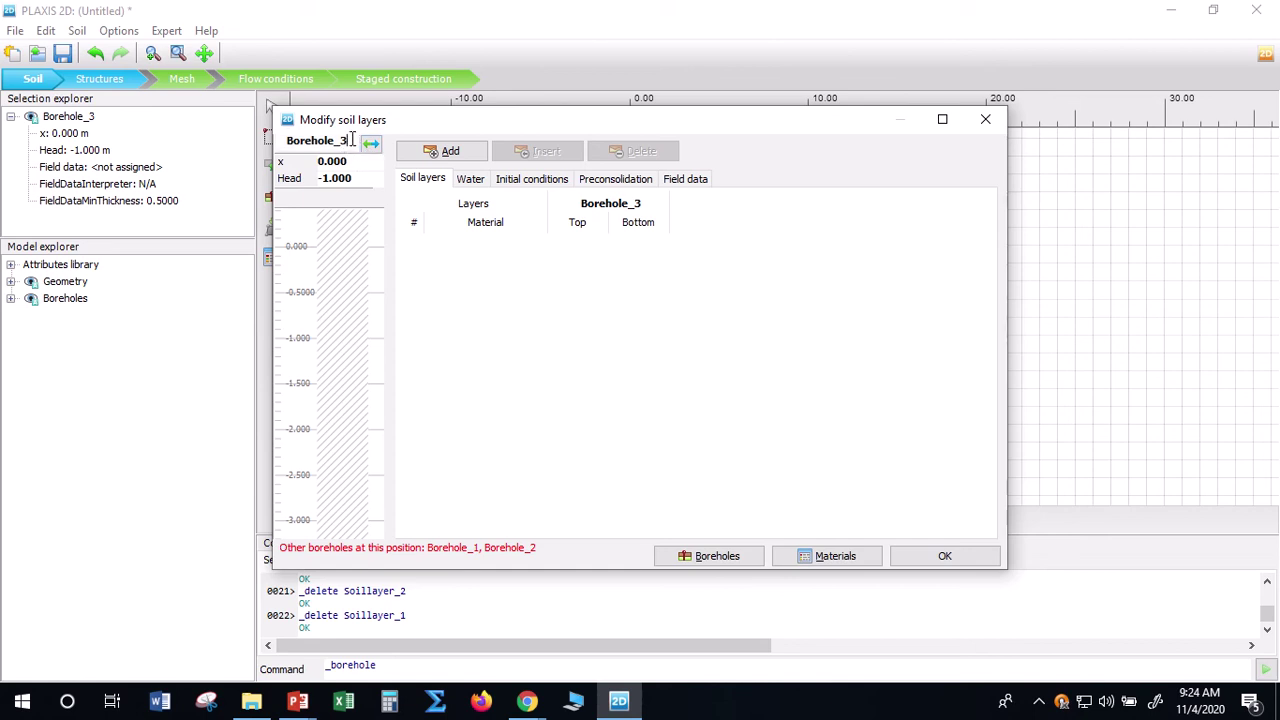
Try to rename Borehole_3 as Borehole_1 and close the soil layer settings
drag(352, 140, 341, 140)
key(Return)
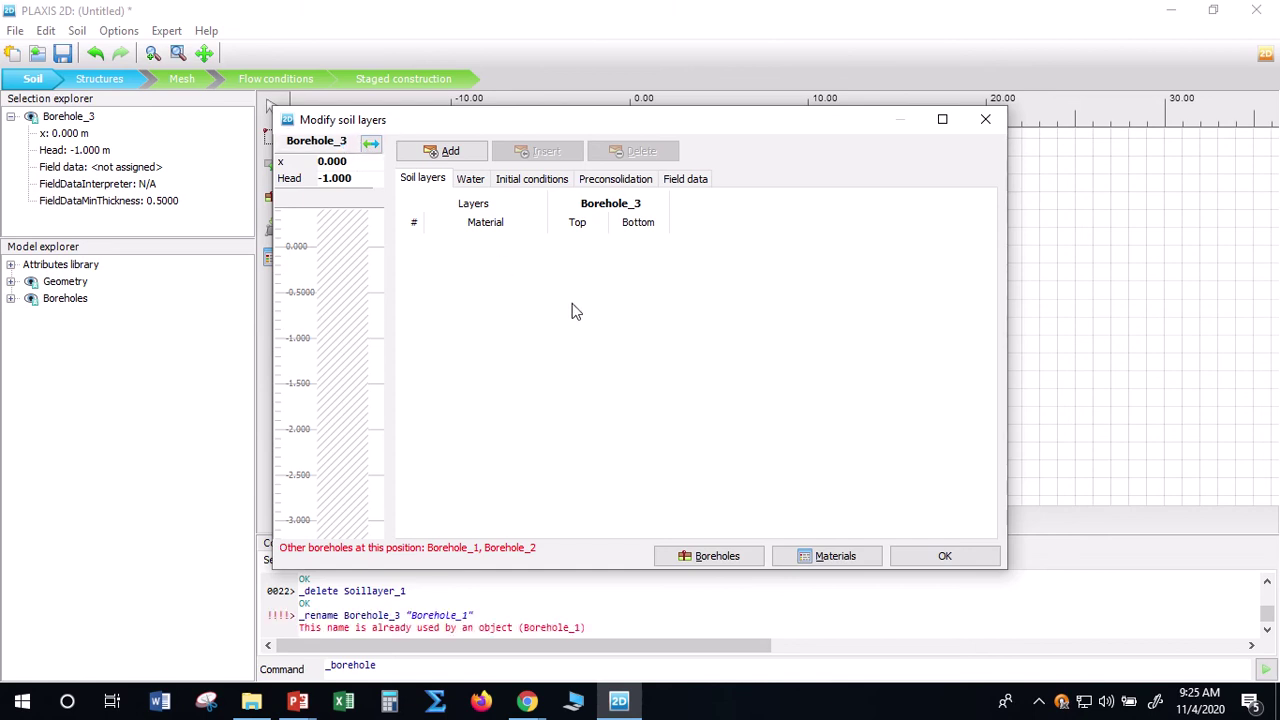
click(990, 560)
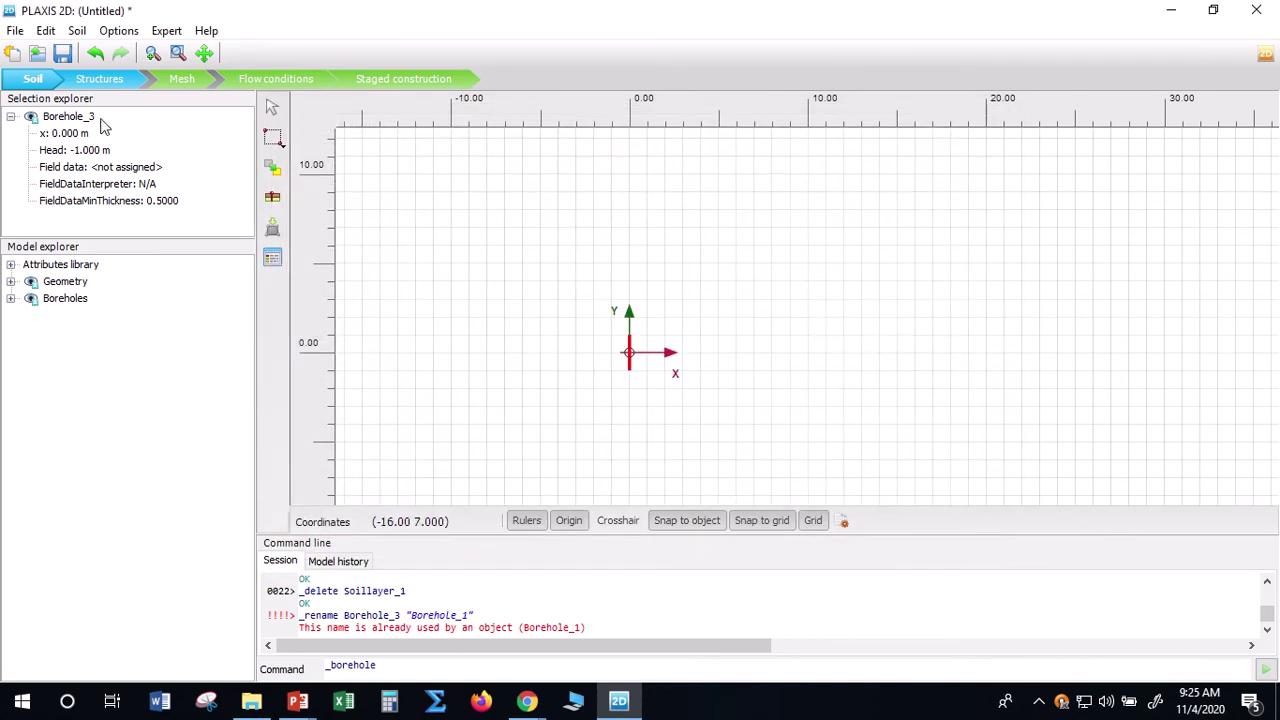
Start a new project and enter "embankment pvd" as its title
key(alt+f)
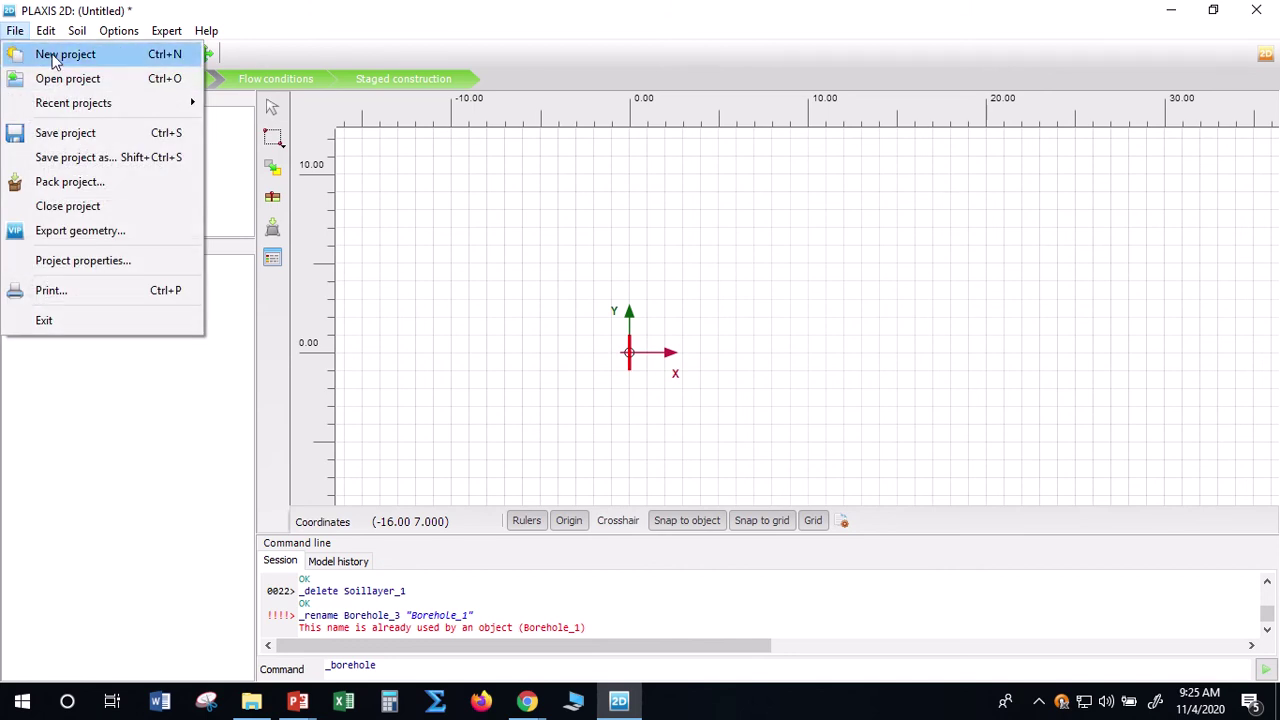
click(45, 52)
click(688, 386)
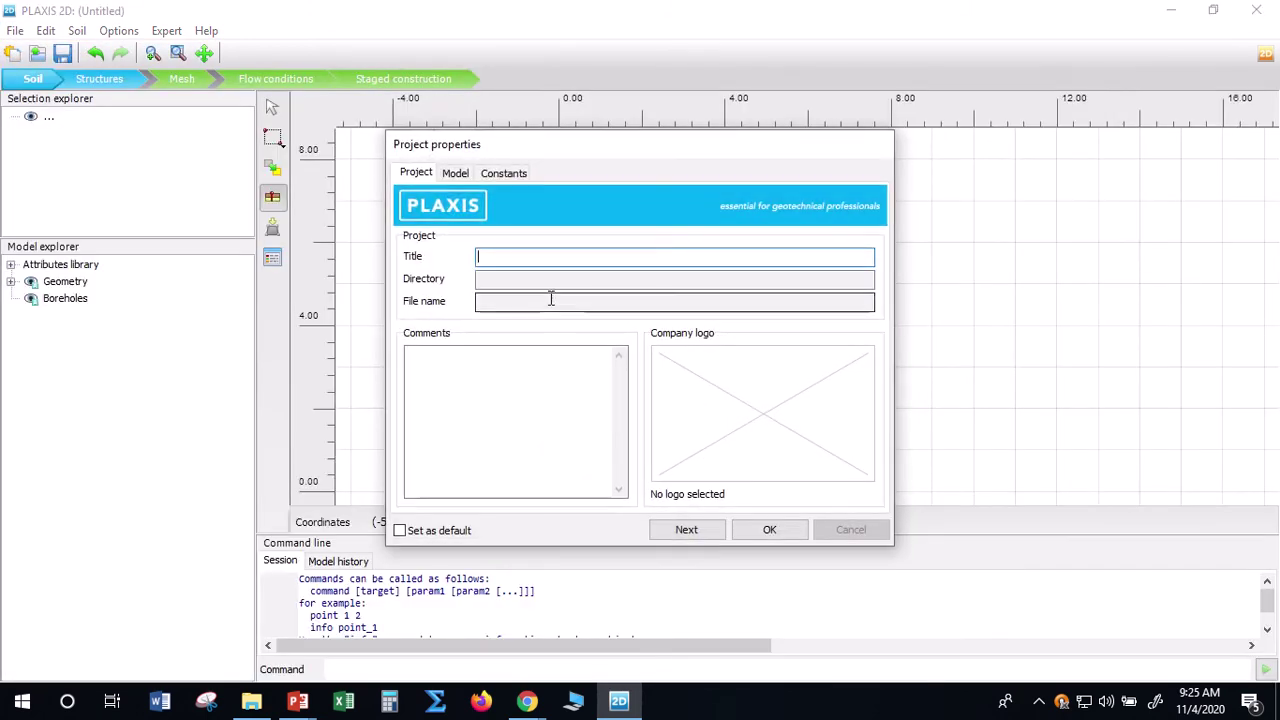
text(embankment)
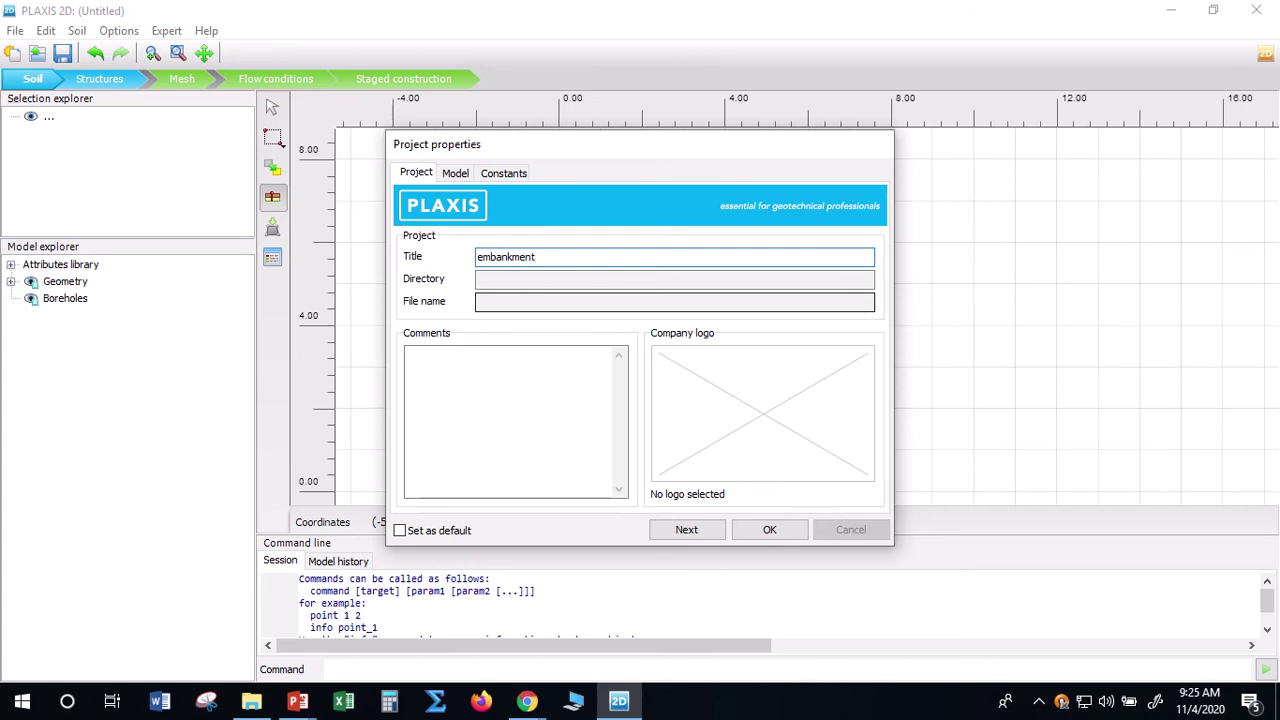
text( pvd)
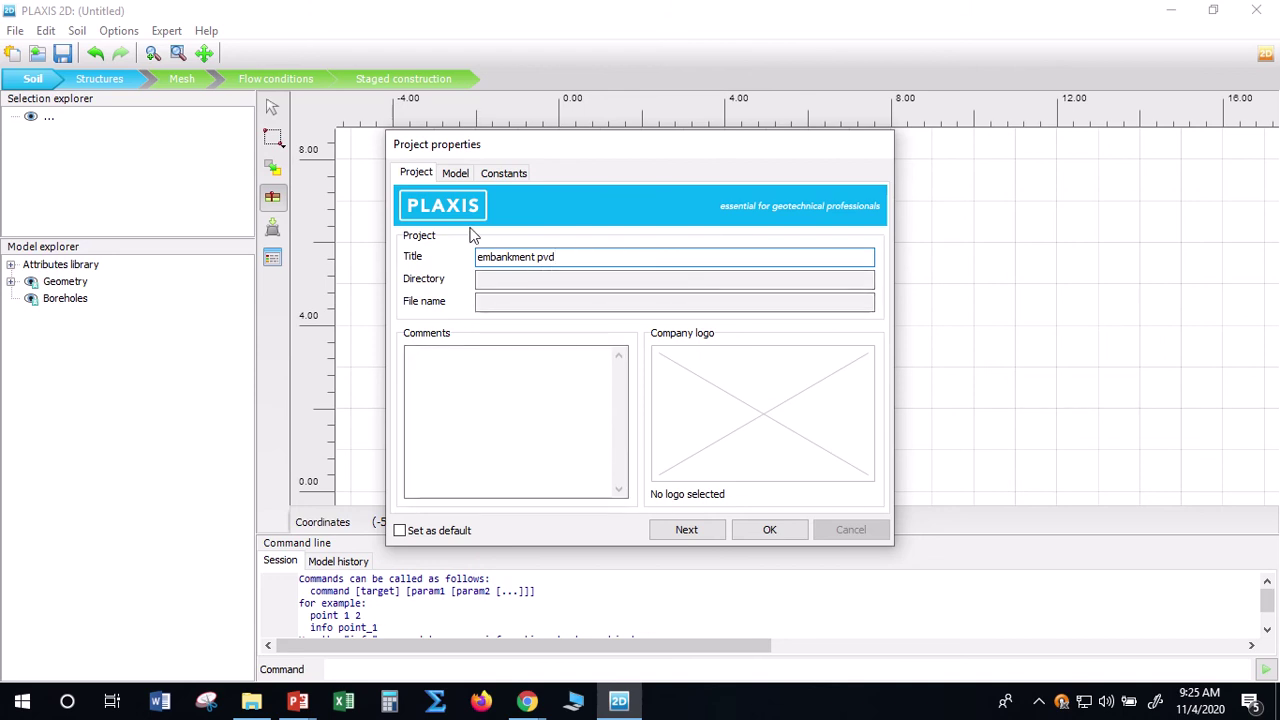
Keep day as the time unit, set the contour's x max to 30 m and y max to 4 m, and accept the project properties
click(460, 175)
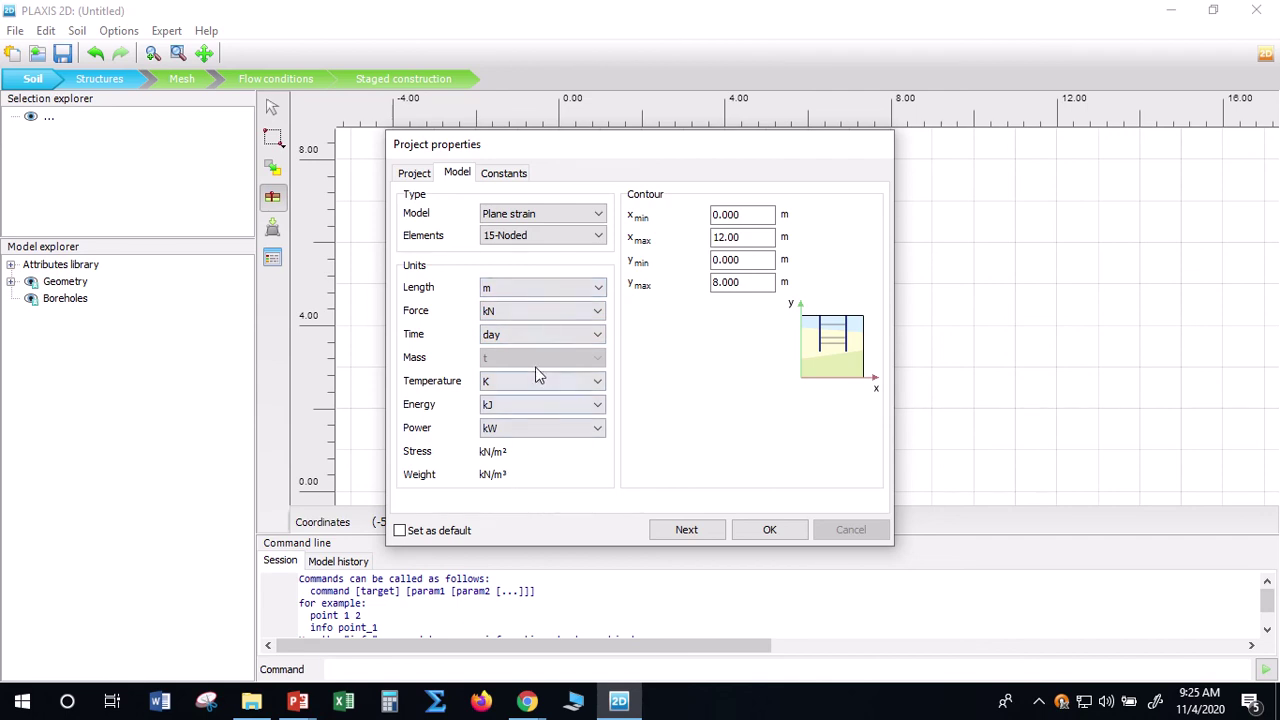
click(535, 338)
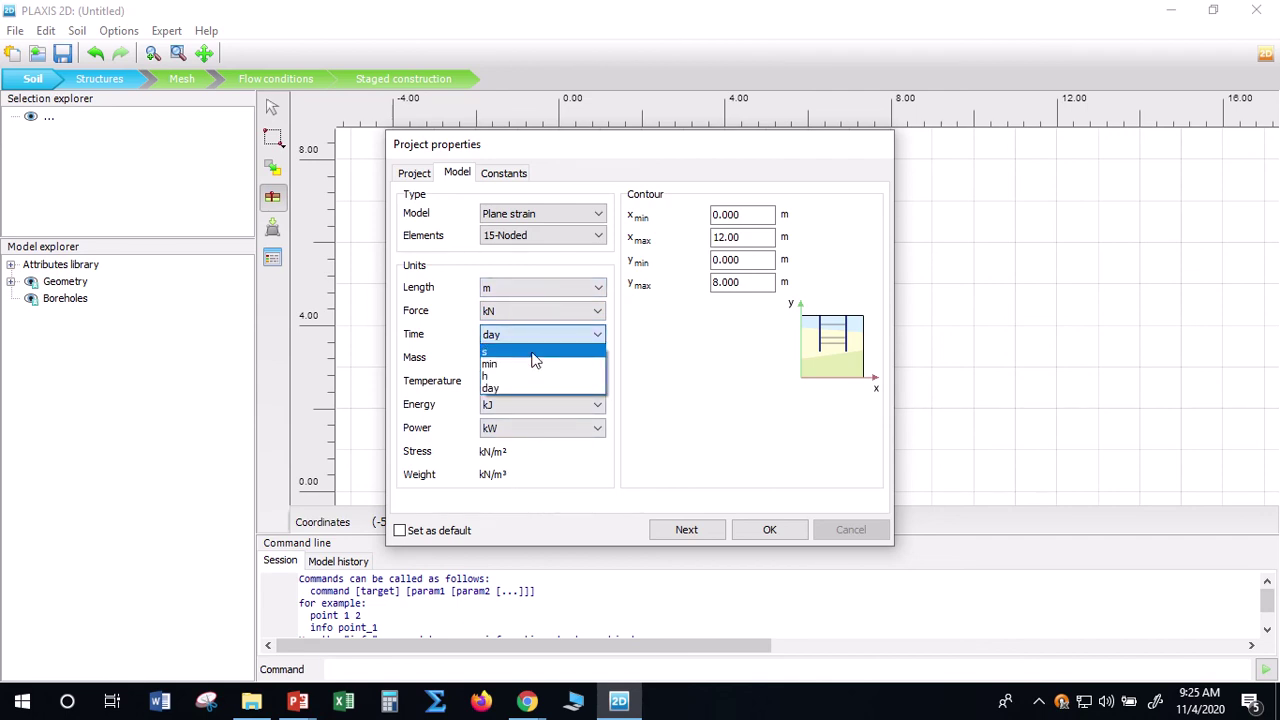
click(539, 332)
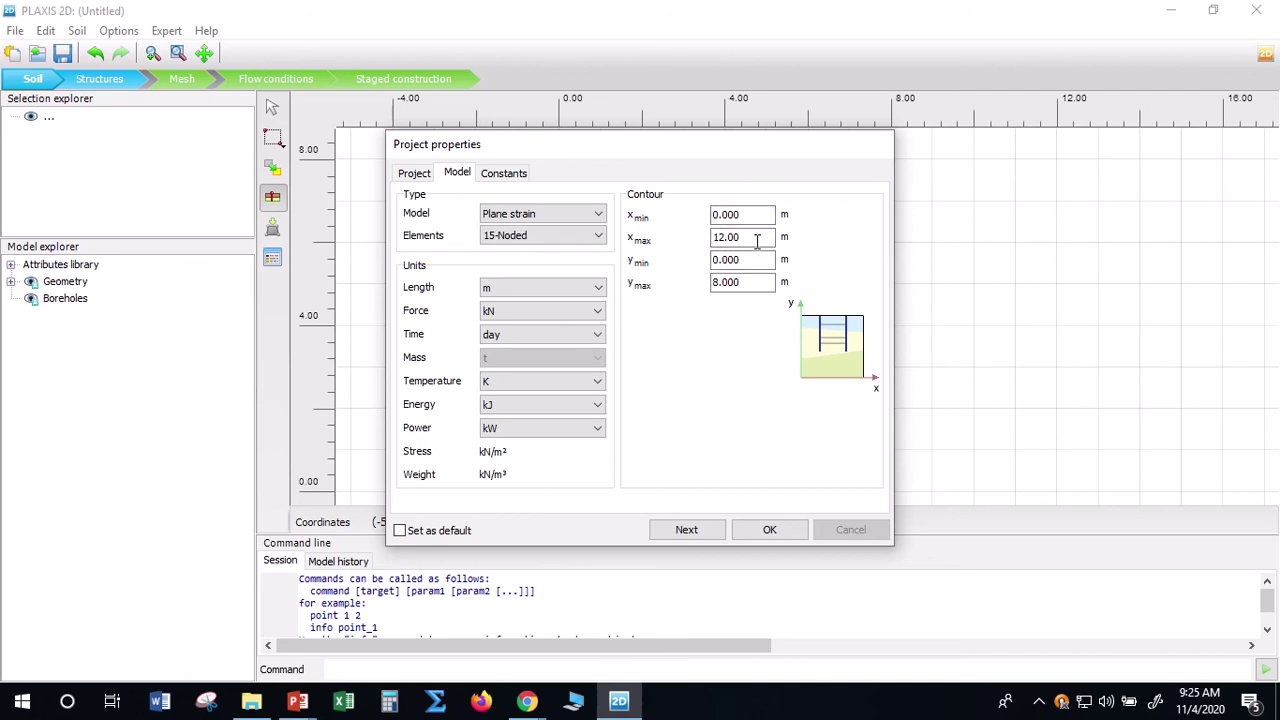
drag(757, 240, 696, 241)
text(30)
click(756, 283)
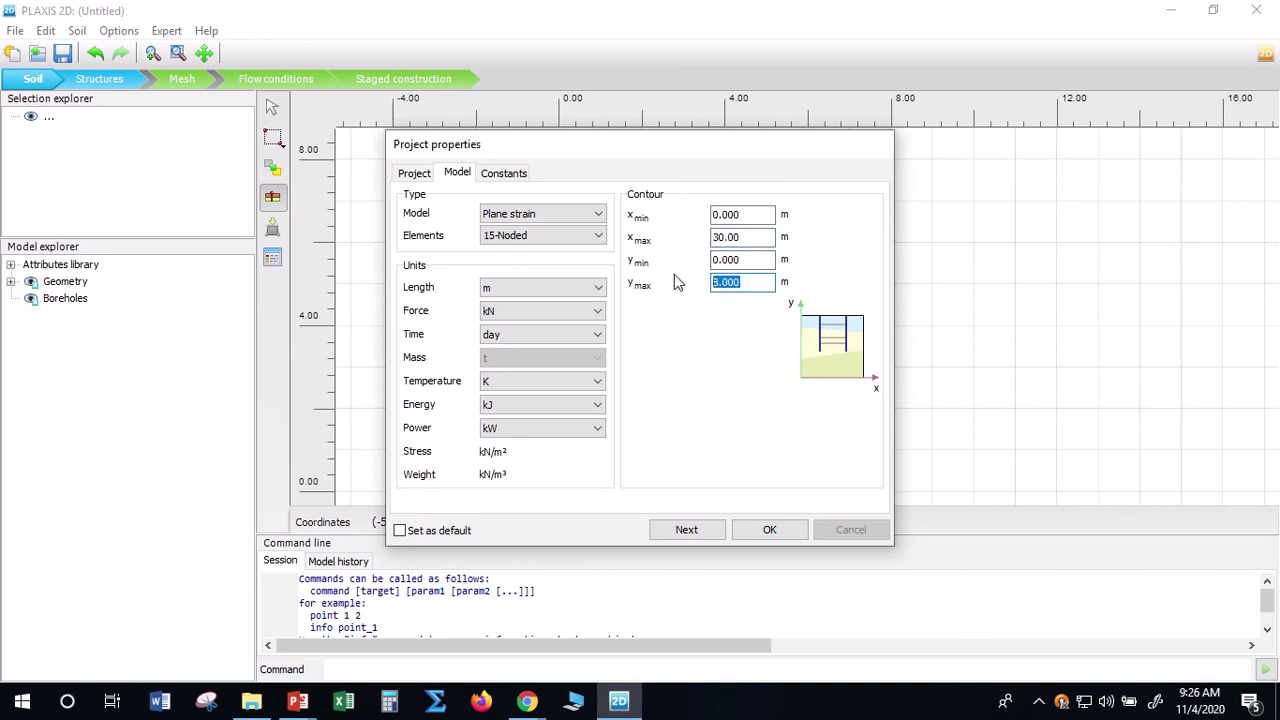
text(4)
click(789, 537)
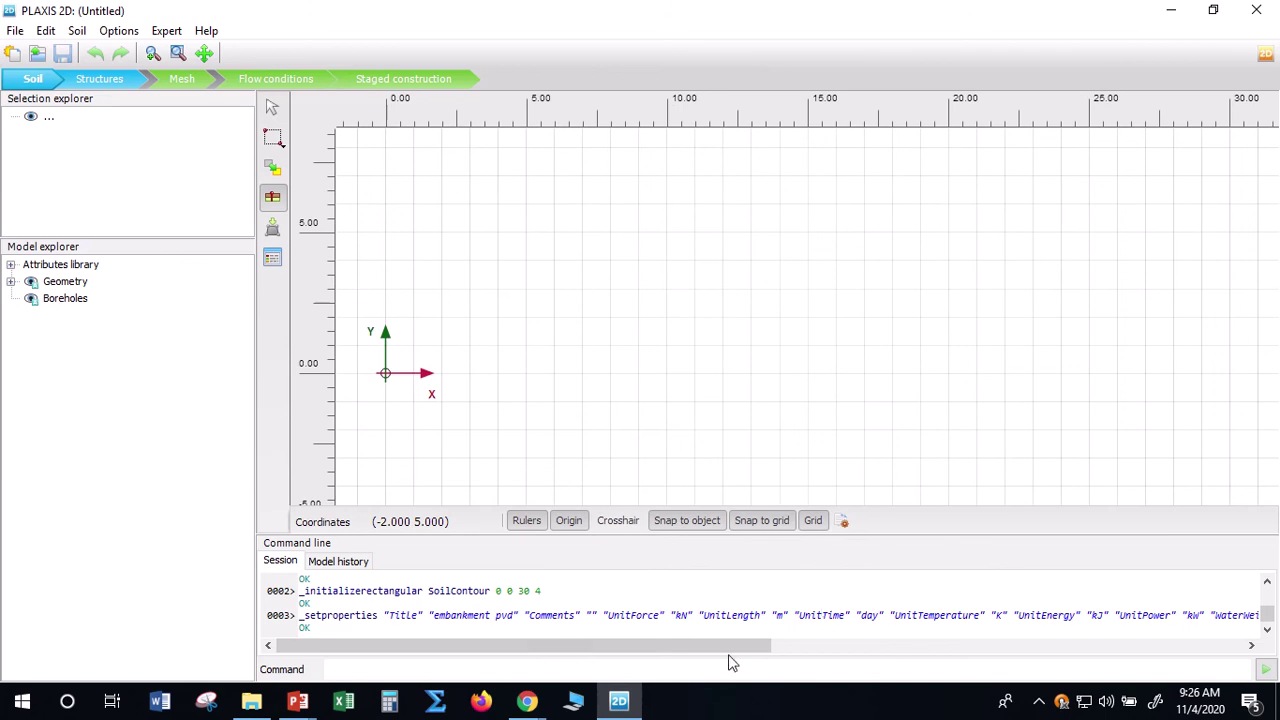
Create a borehole at the origin and set its head to -1 m
click(275, 200)
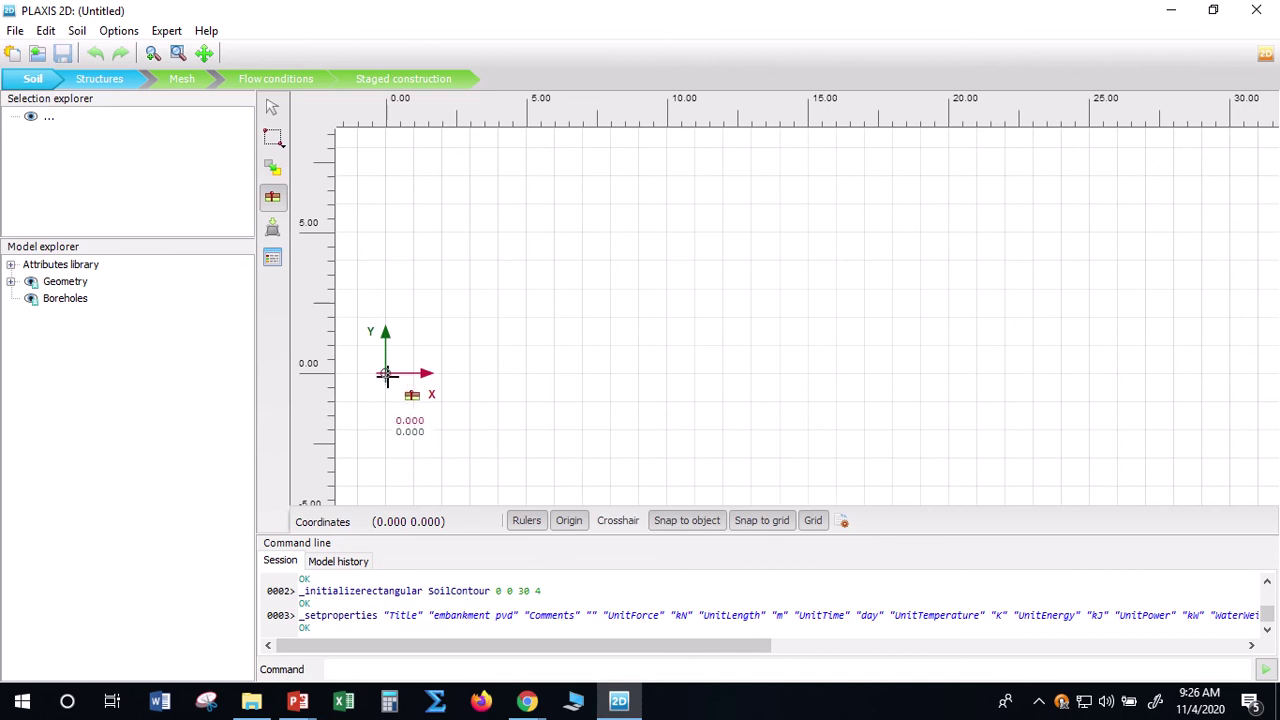
click(385, 373)
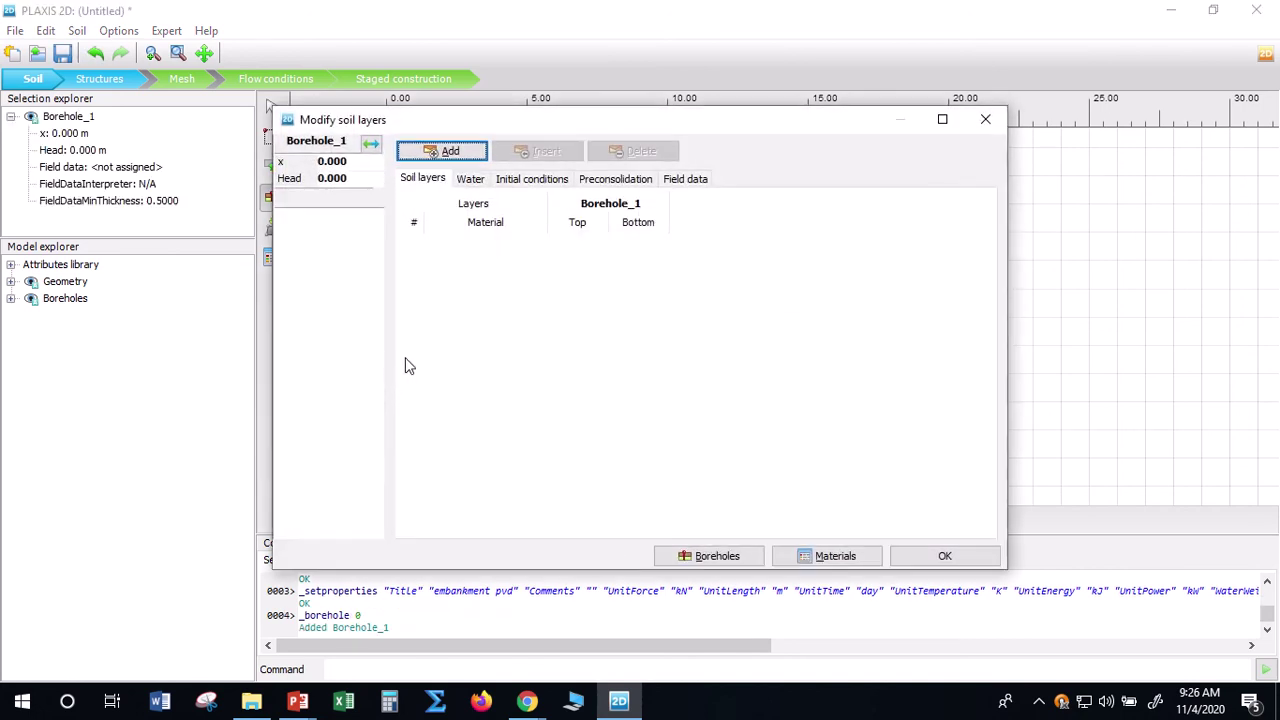
click(357, 177)
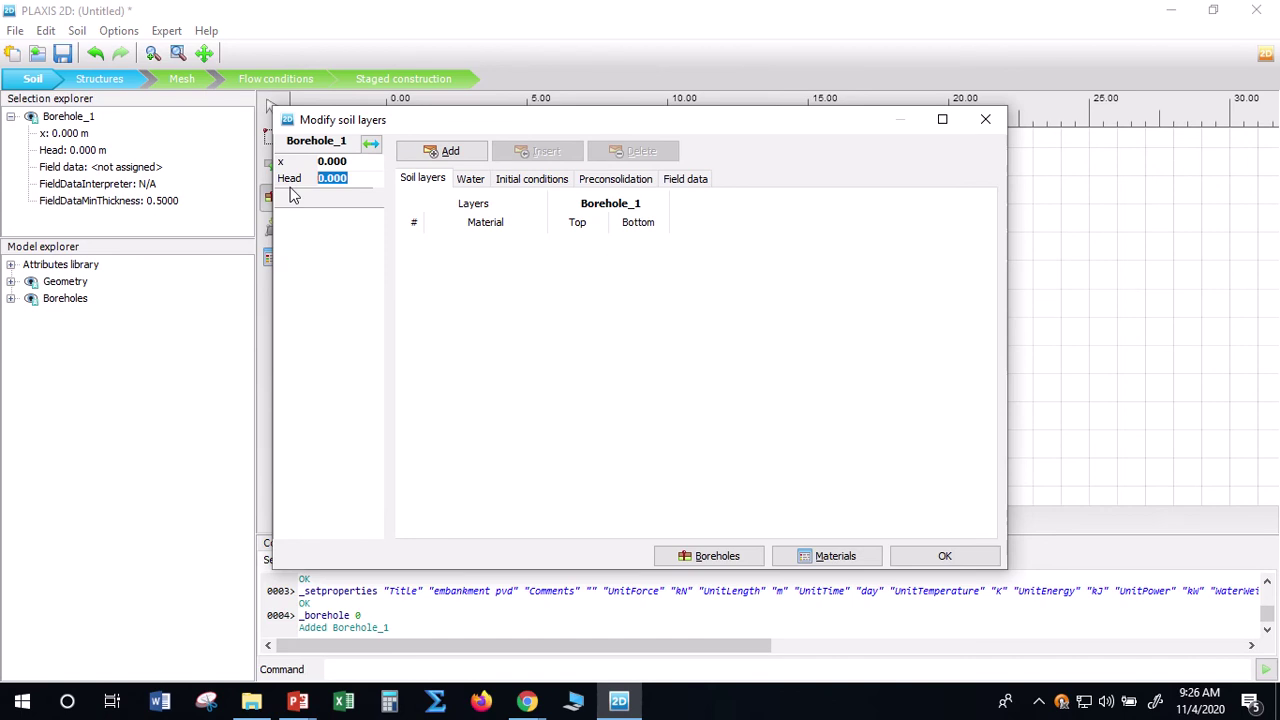
text(-1)
Add a first soil layer to the borehole and set its bottom to -3 m, checking the layer thicknesses on the PowerPoint embankment slide
click(446, 158)
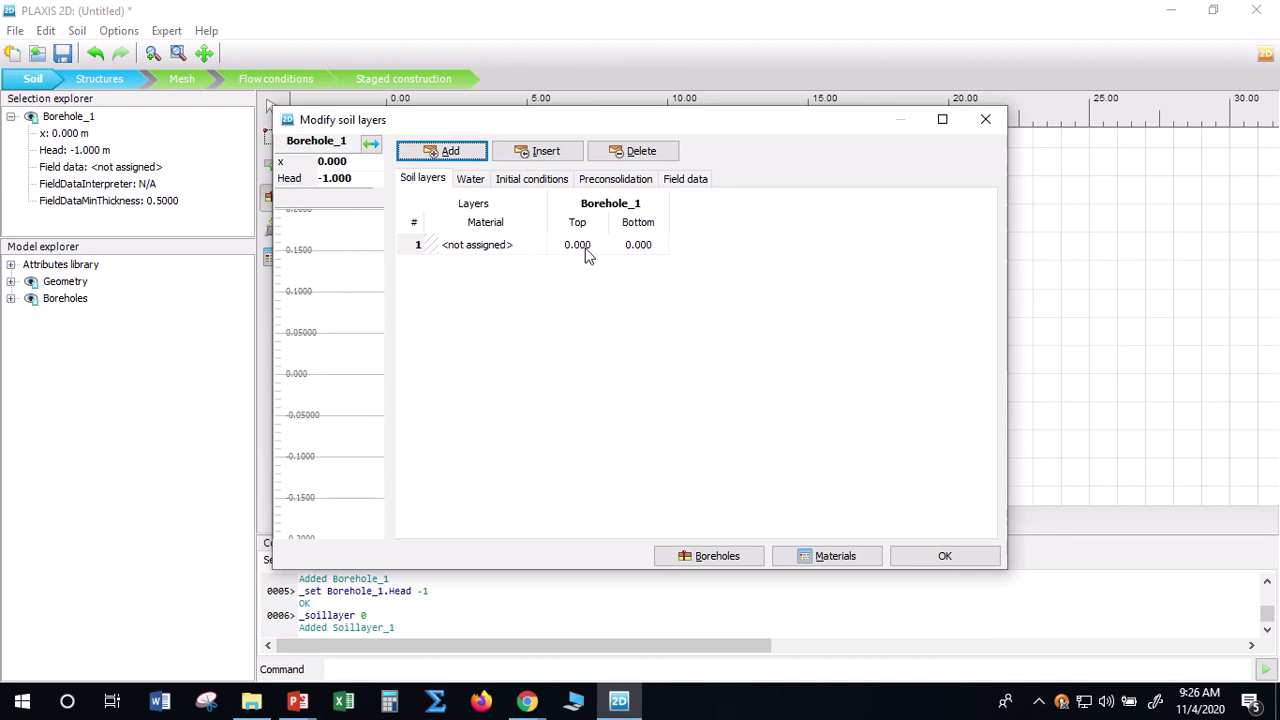
click(645, 252)
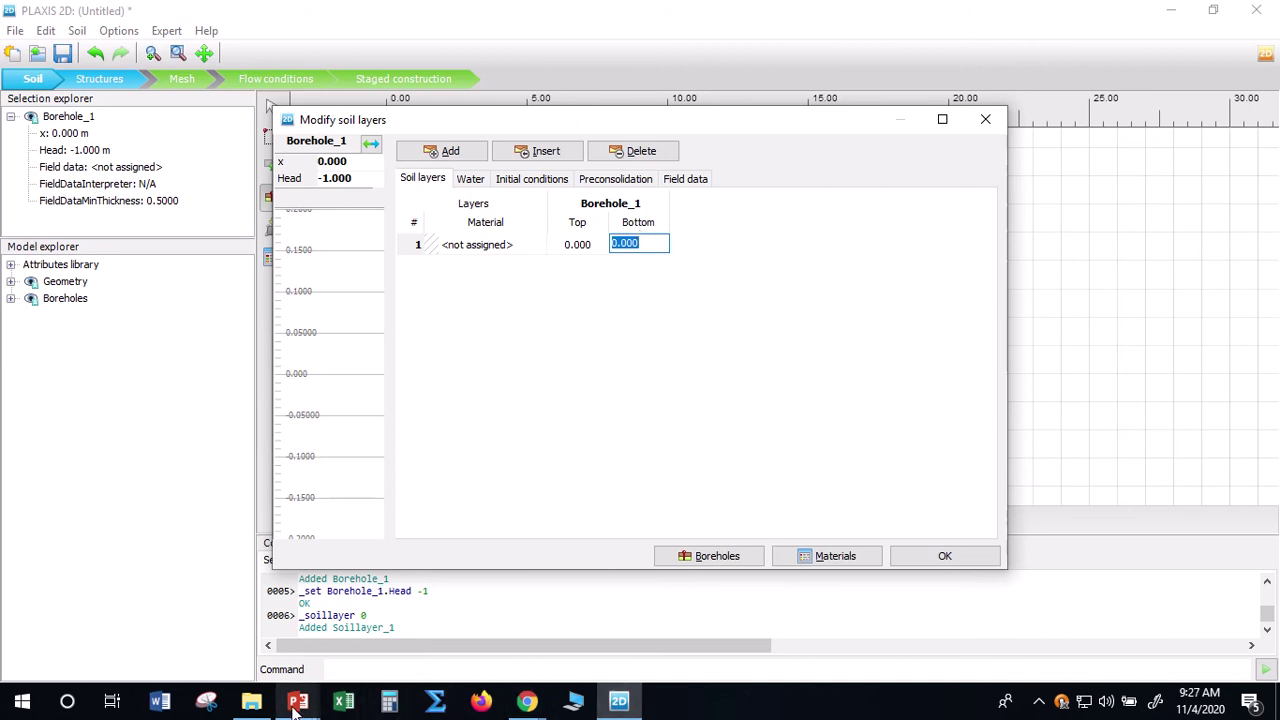
mouse_move(303, 705)
click(256, 660)
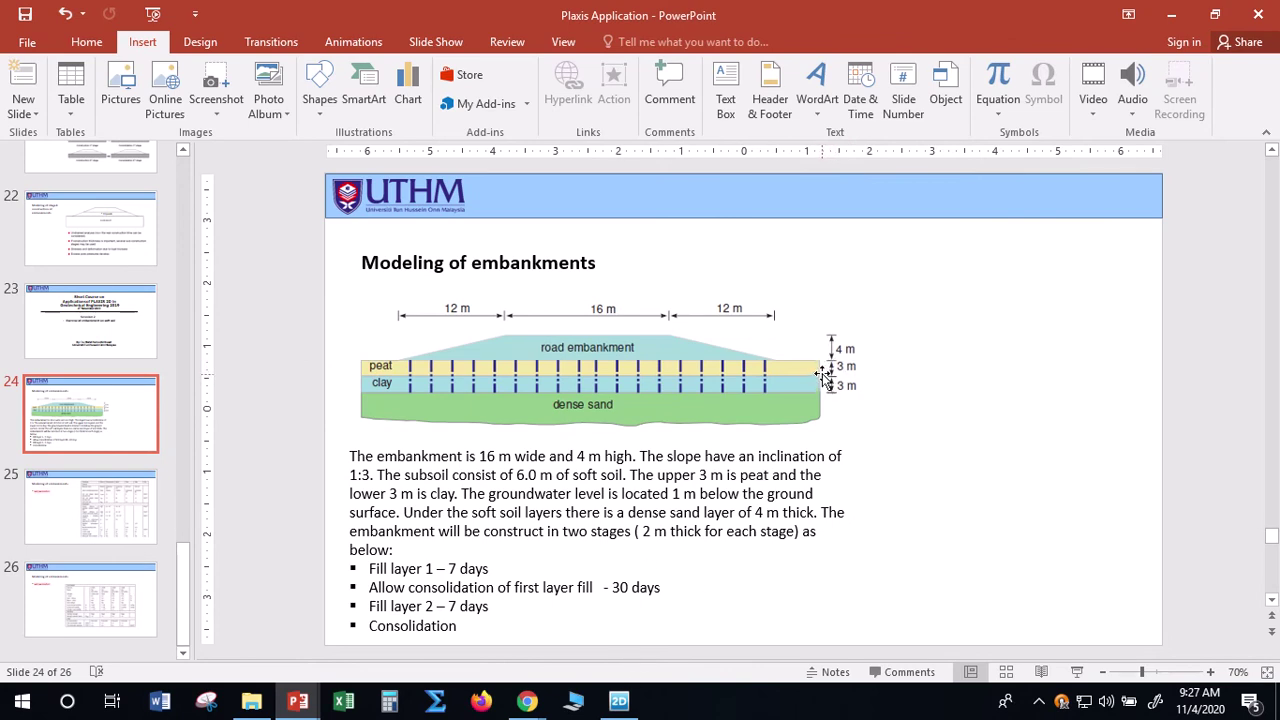
click(619, 701)
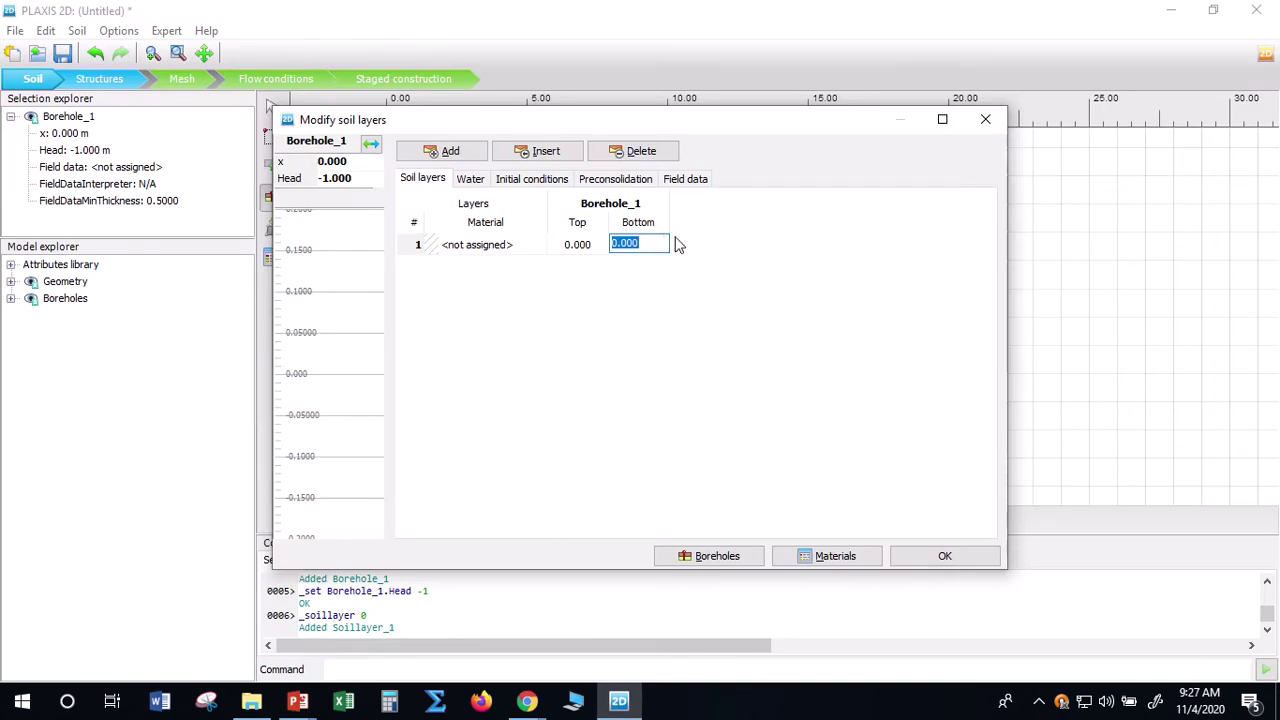
text(-3)
key(Return)
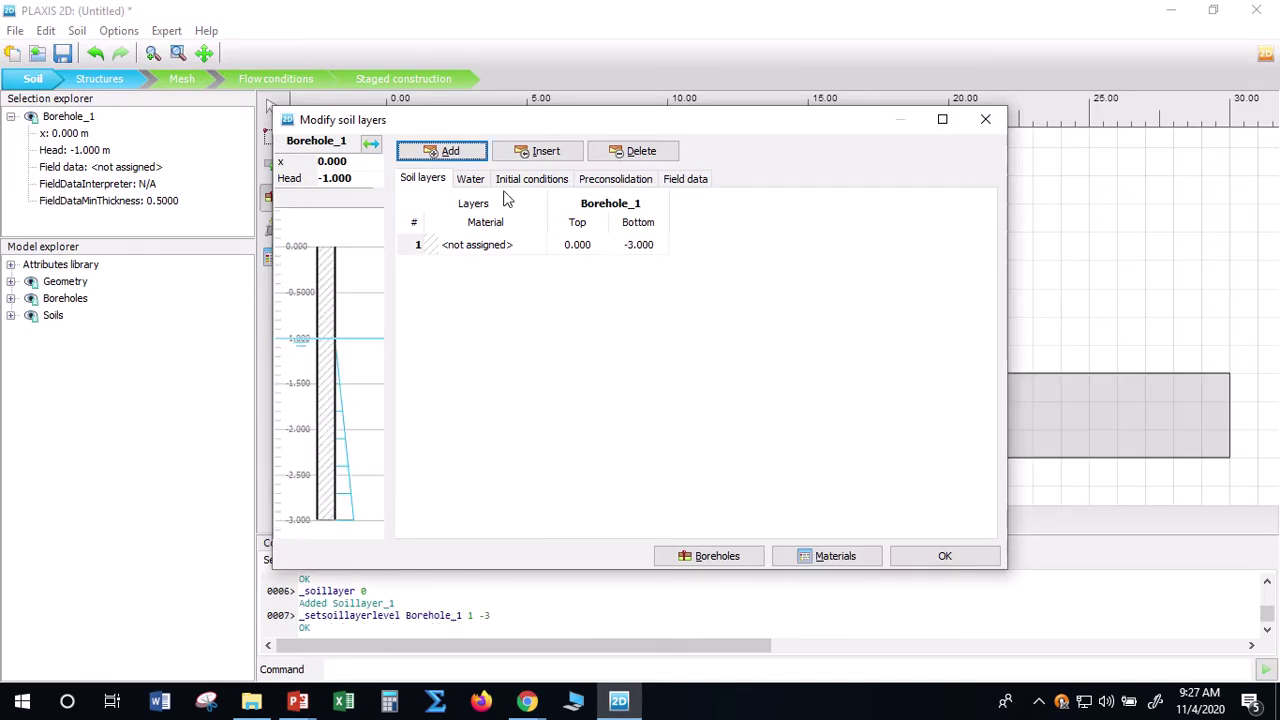
Add a second soil layer with its bottom at -6 m and accept the soil layer settings
click(447, 153)
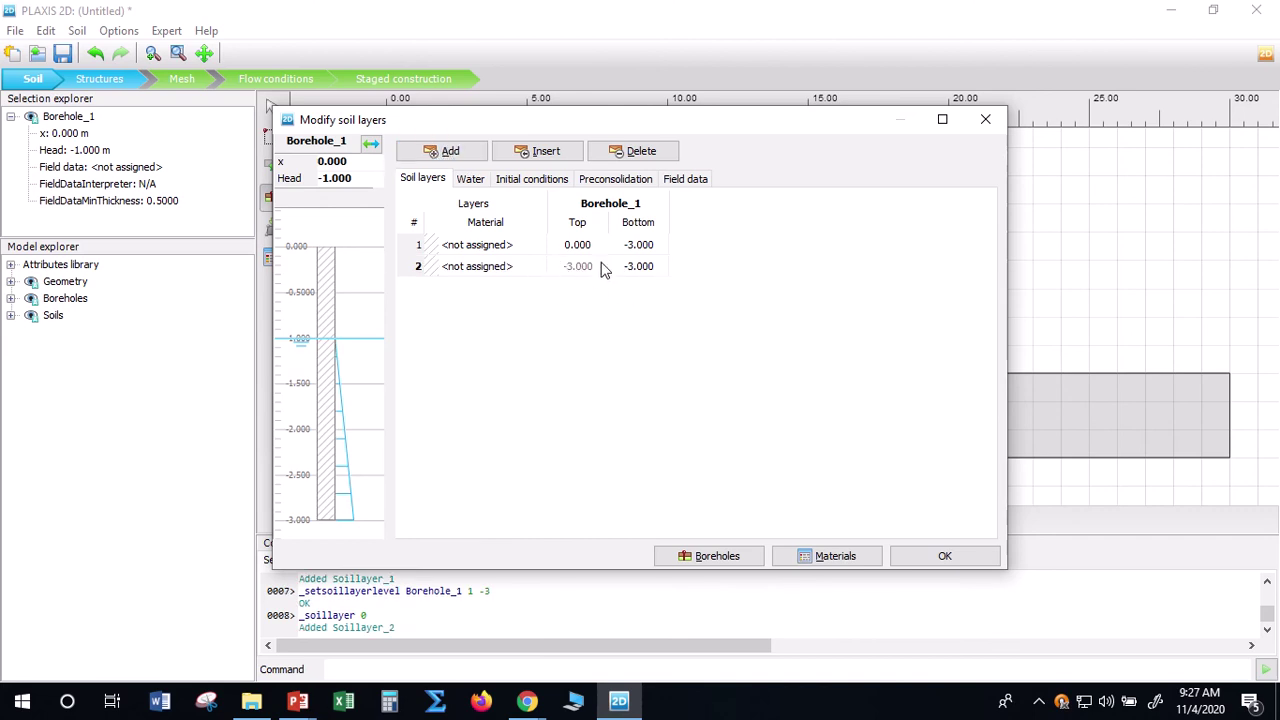
click(640, 268)
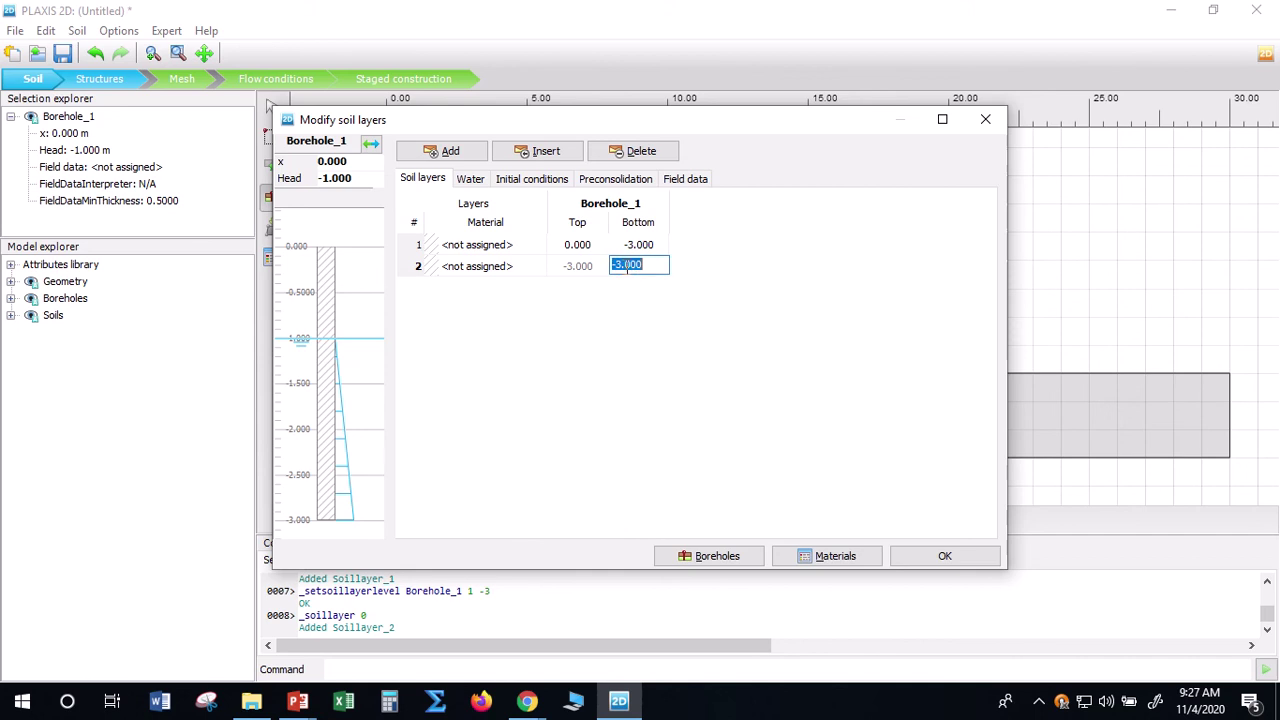
click(623, 265)
key(BackSpace)
text(6)
click(769, 320)
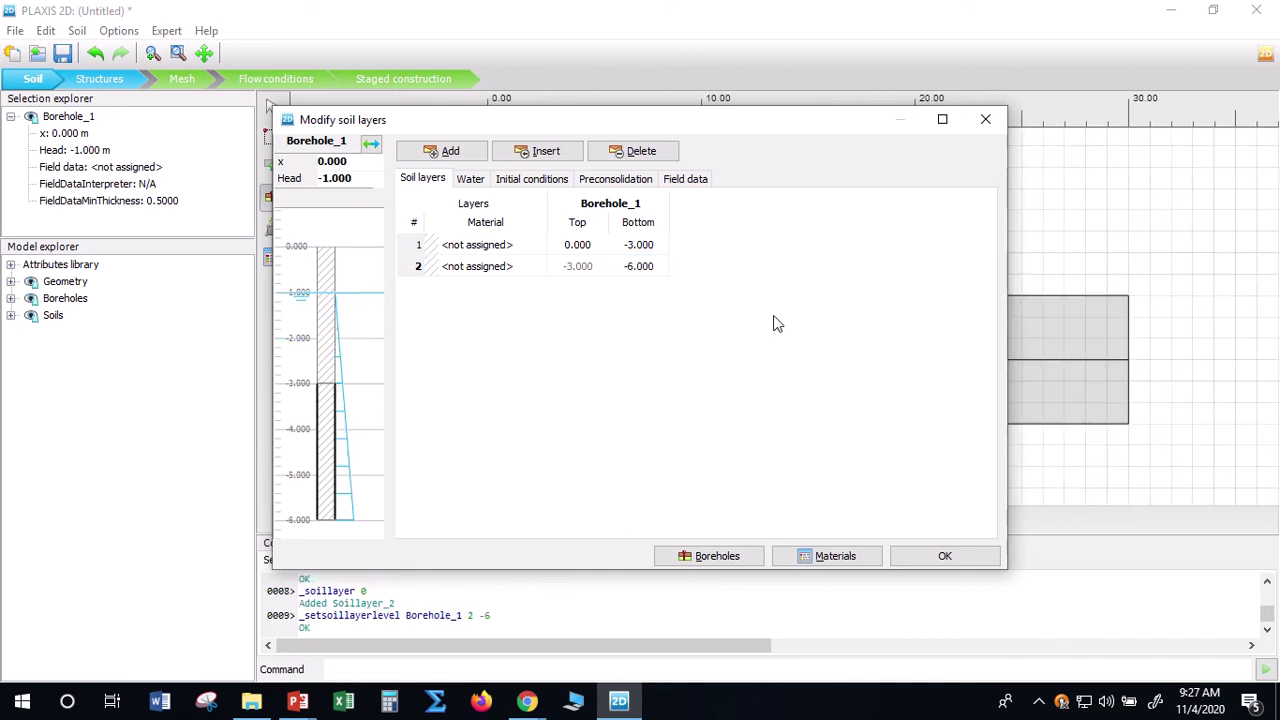
click(944, 556)
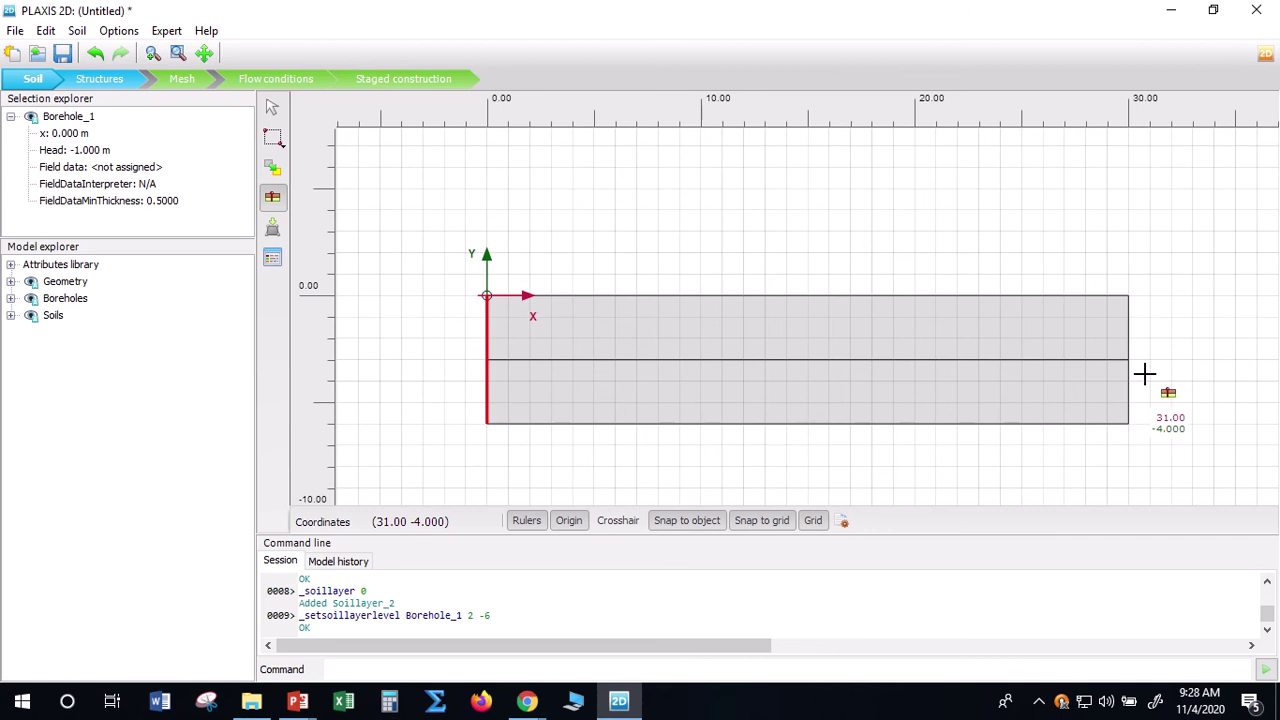
Open the material sets and review the plates, geogrids, embedded beam row and anchors set types, returning to soil and interfaces
click(272, 260)
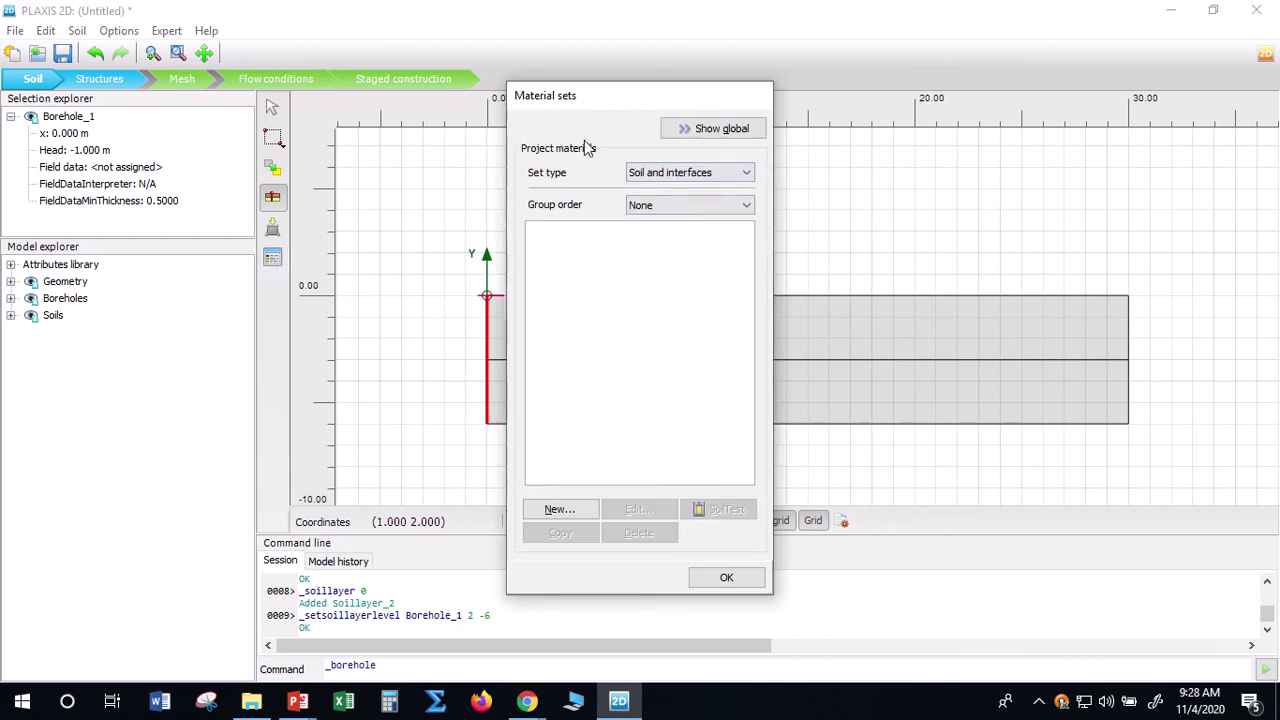
drag(776, 260, 950, 272)
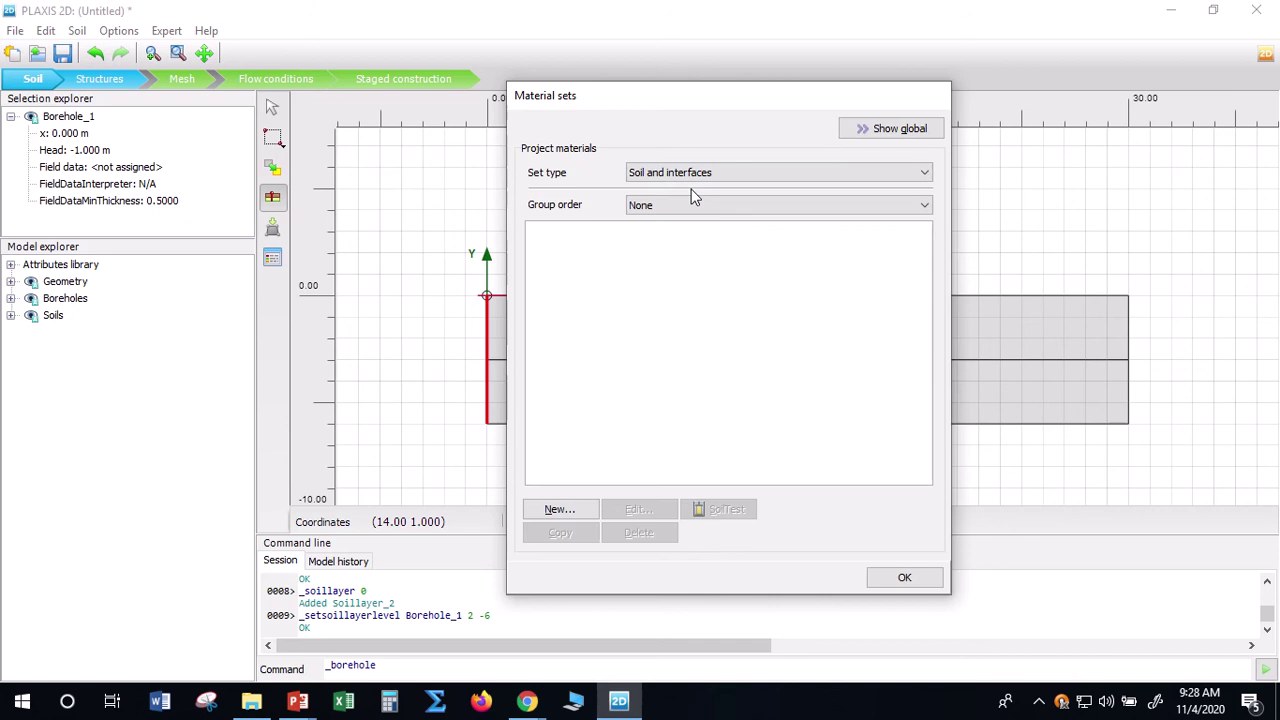
click(921, 176)
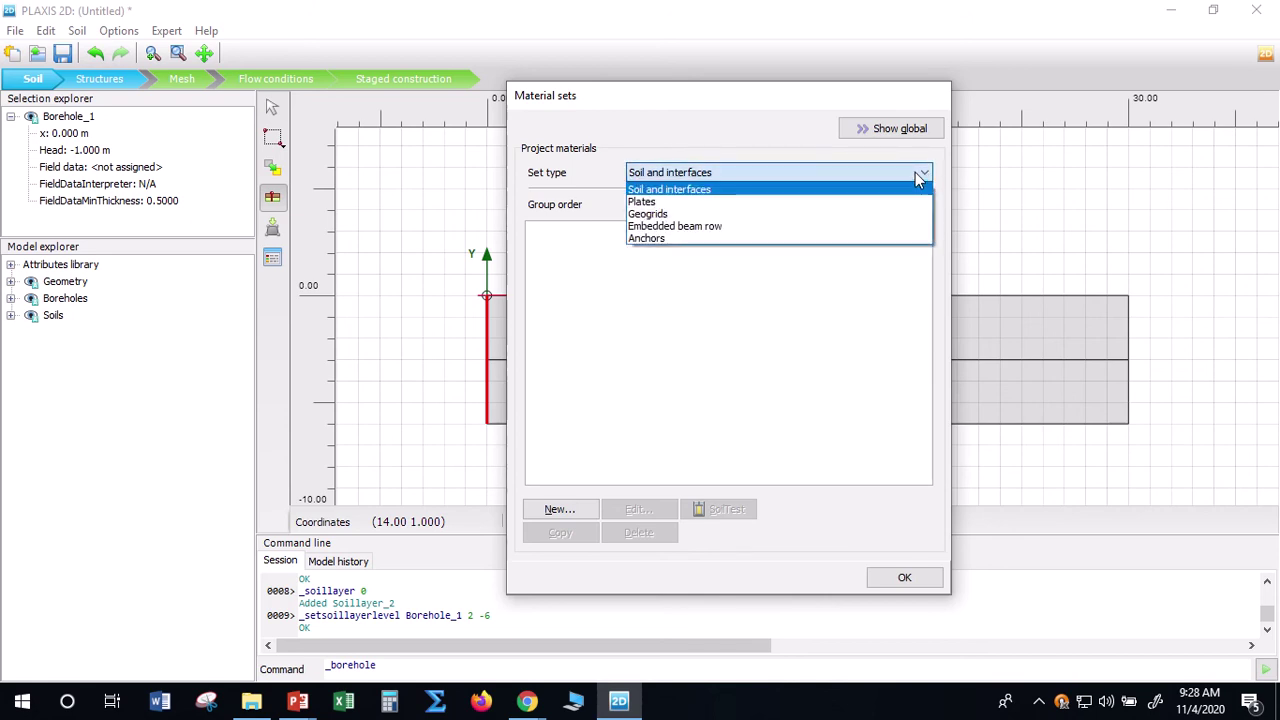
click(673, 204)
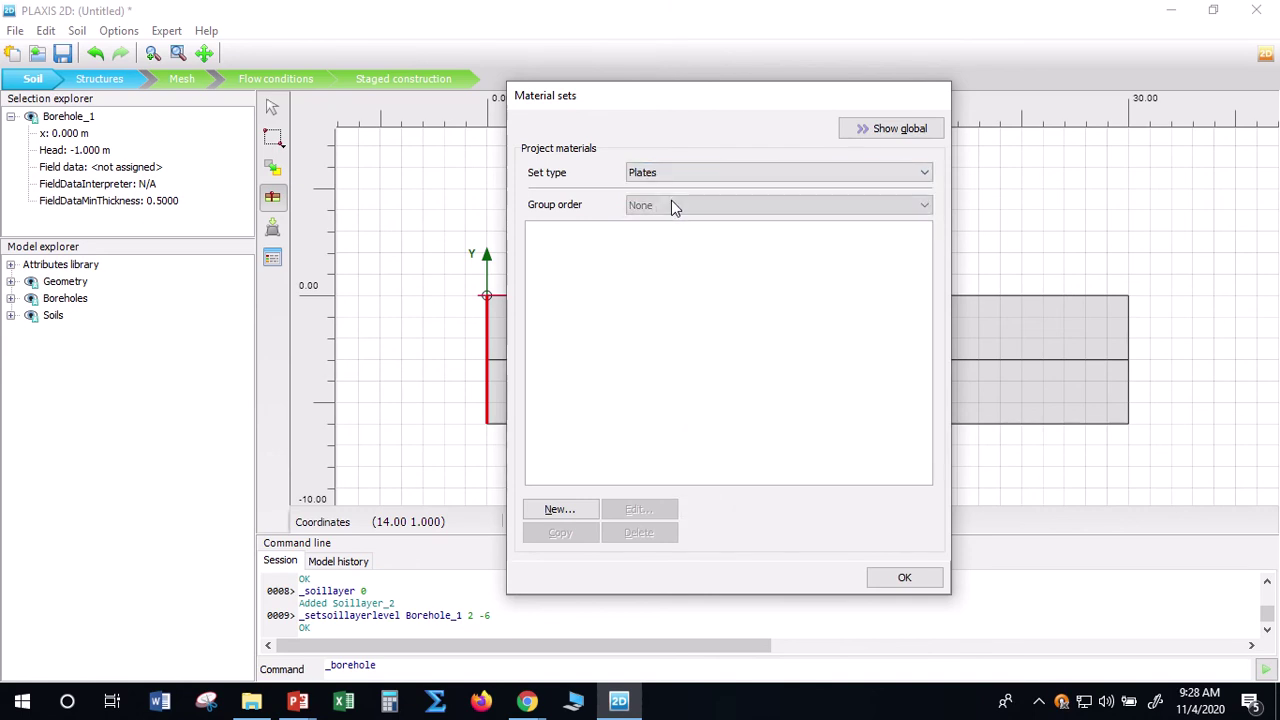
click(926, 172)
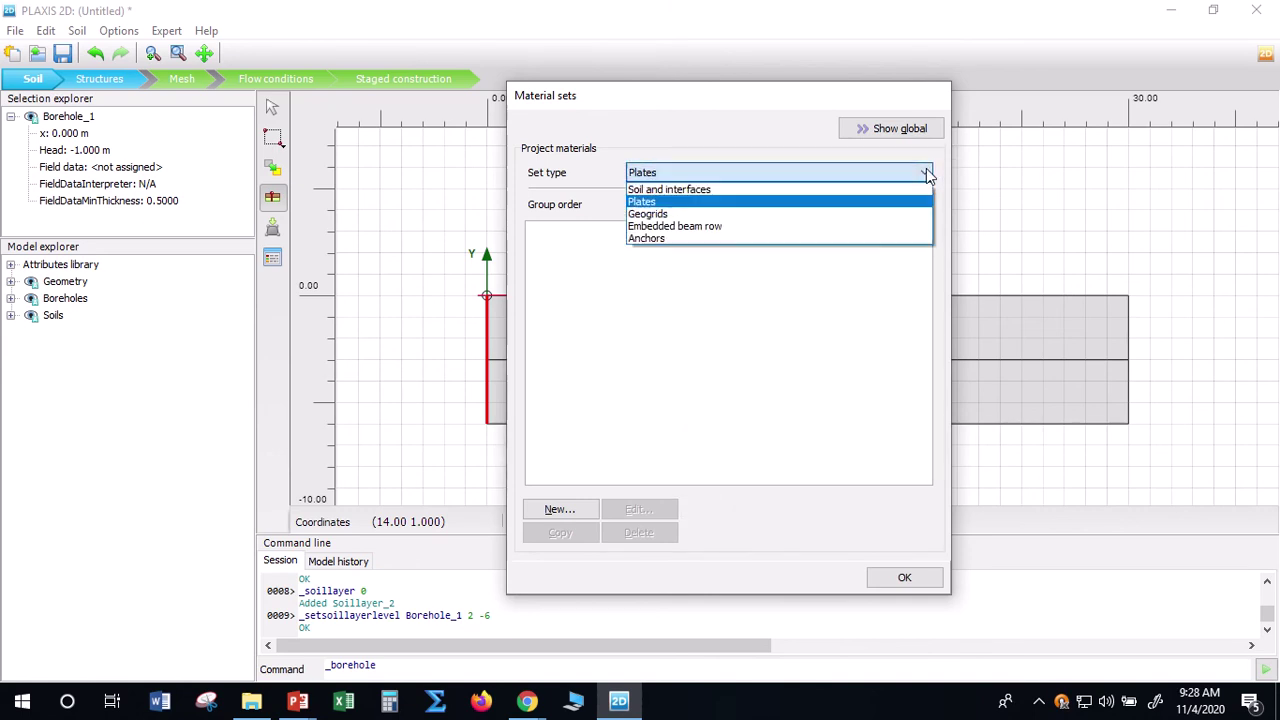
click(720, 214)
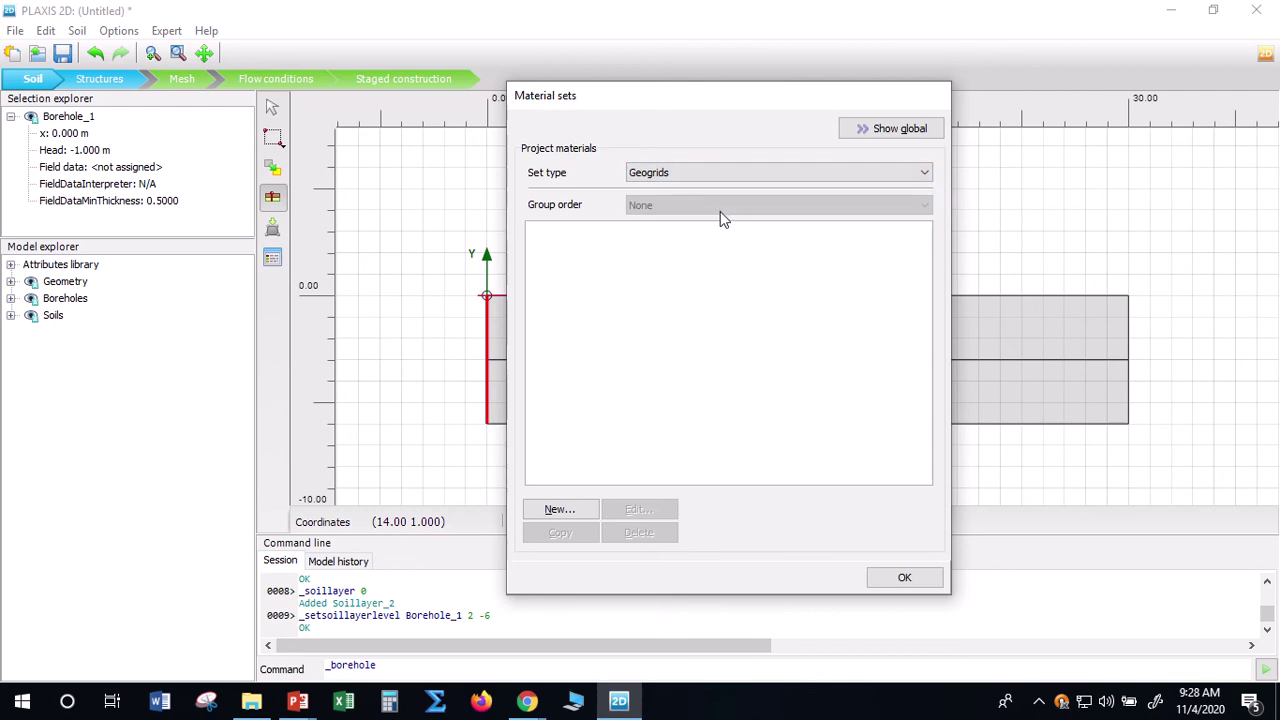
click(927, 171)
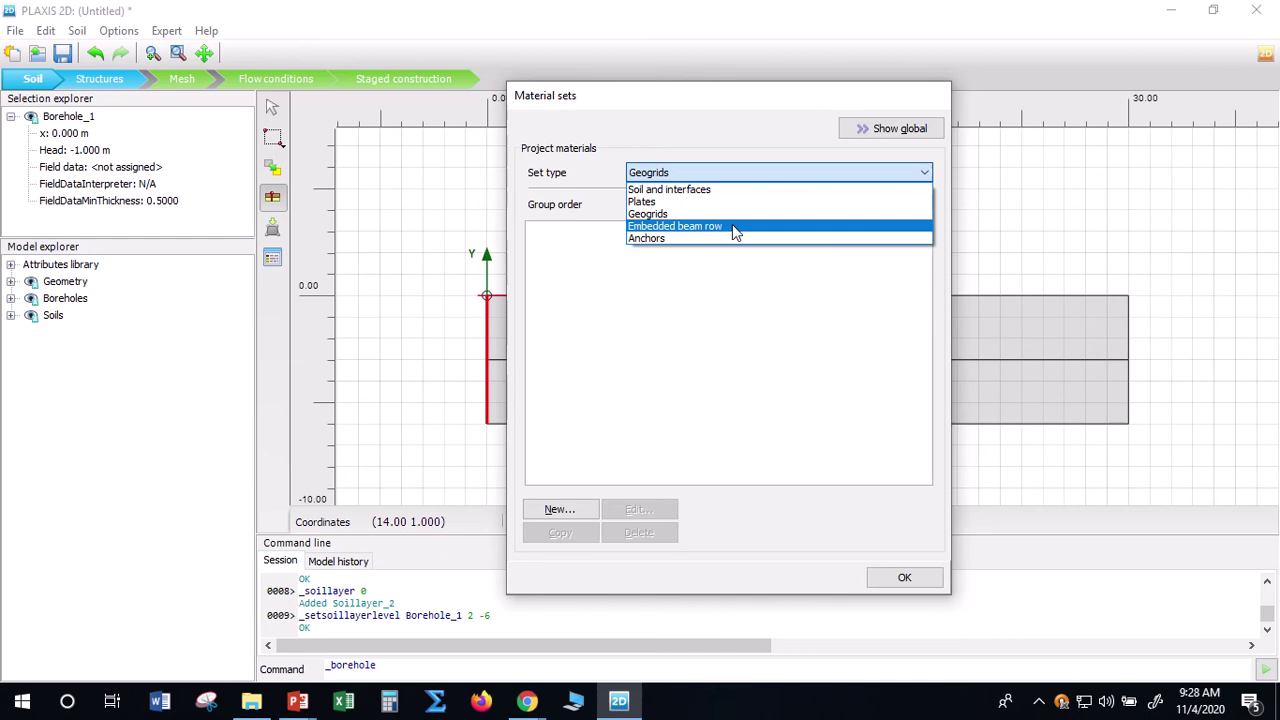
click(732, 225)
click(921, 175)
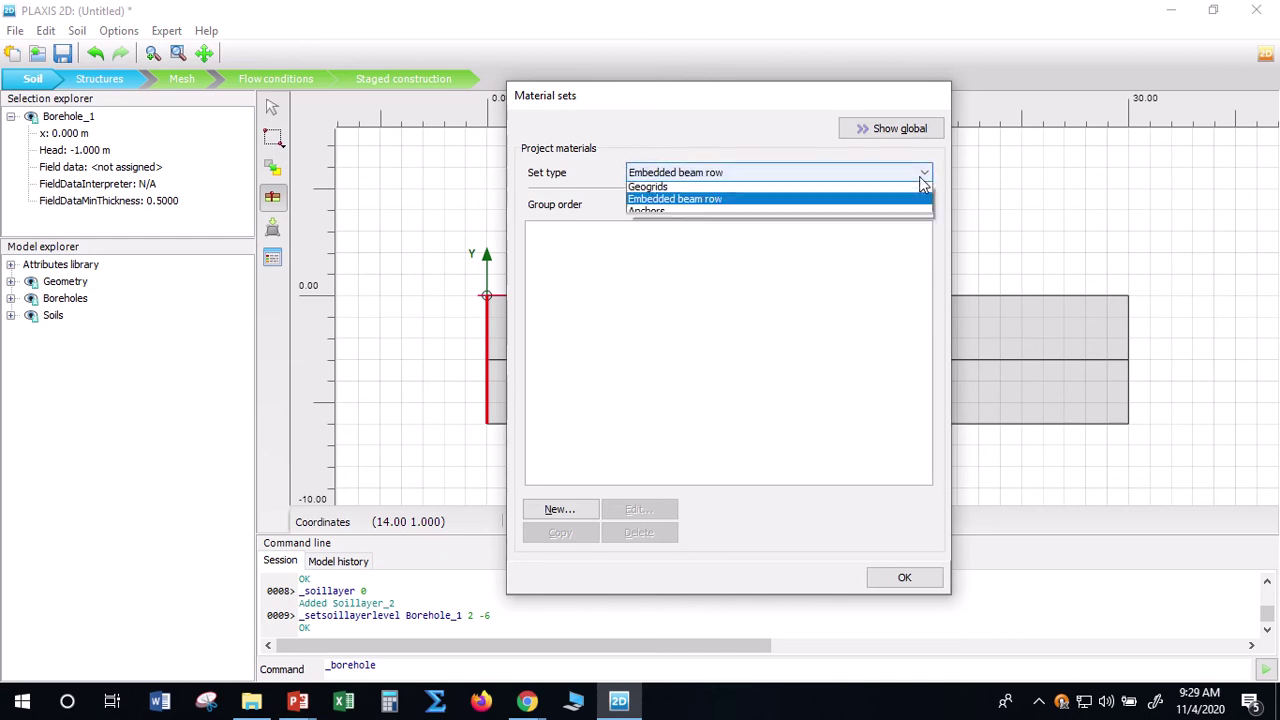
click(722, 240)
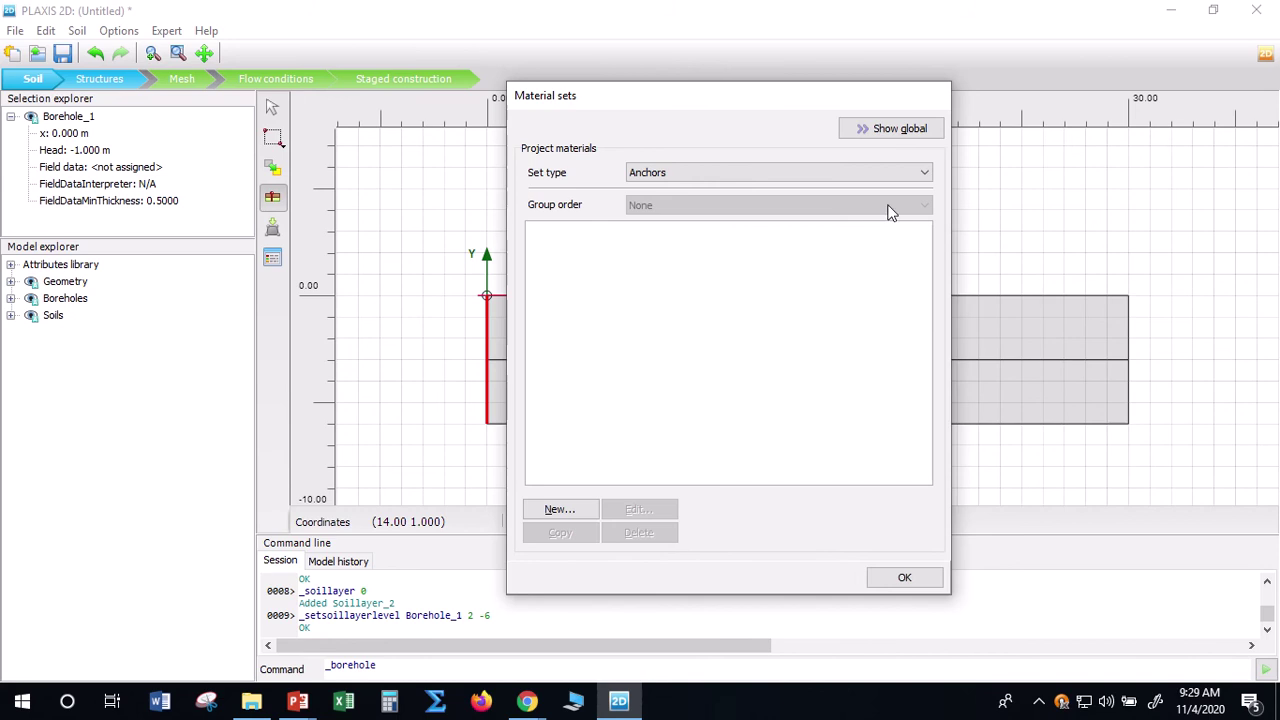
click(923, 175)
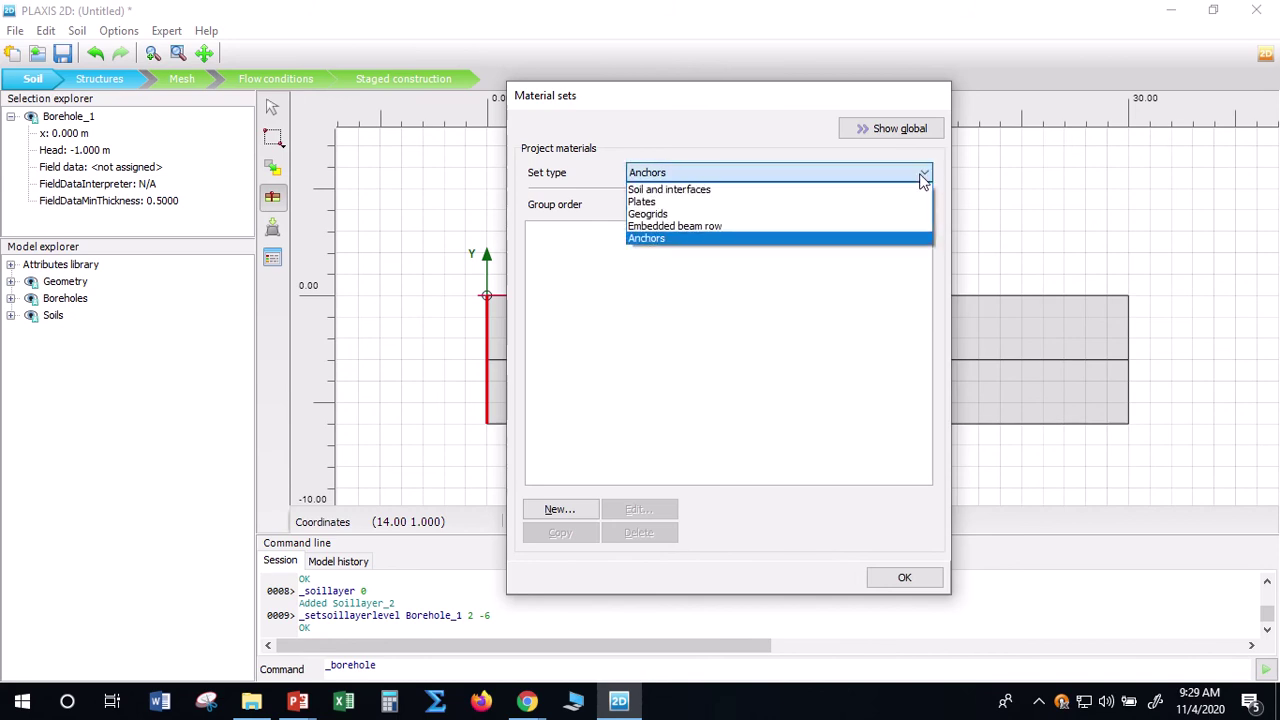
click(841, 190)
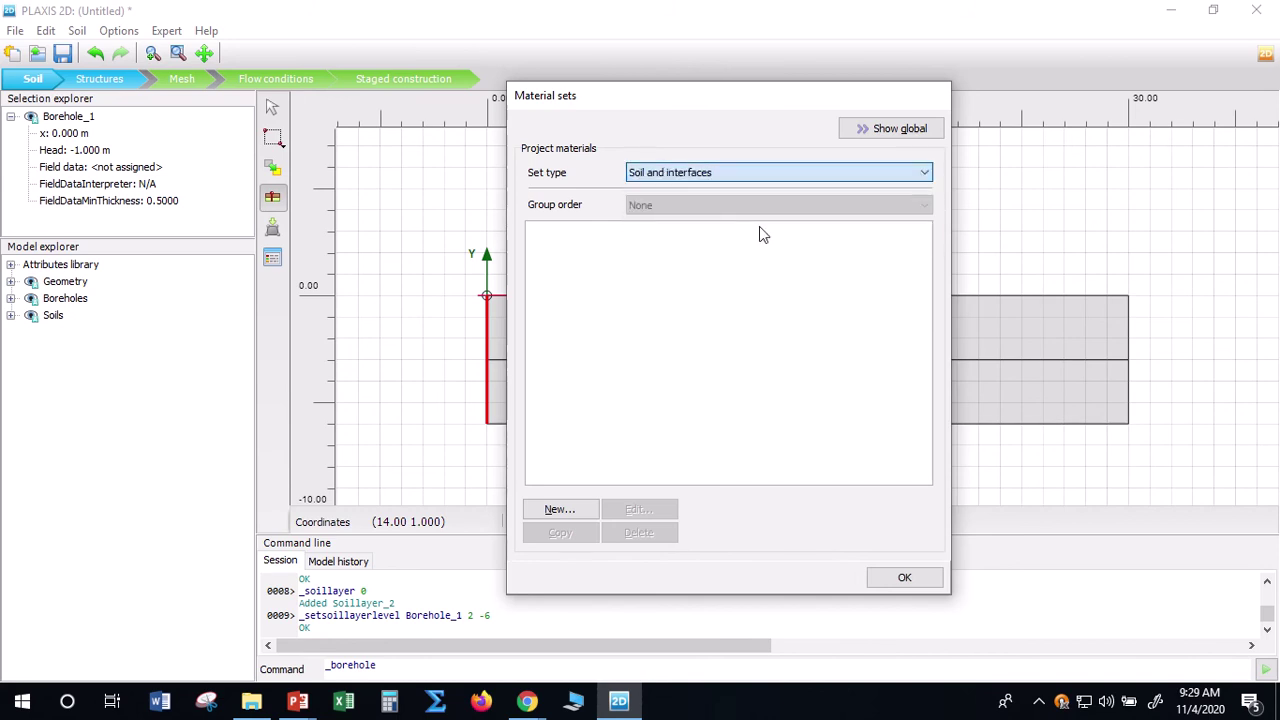
Create a new soil and interfaces material set and enter Peat as its identification
click(572, 517)
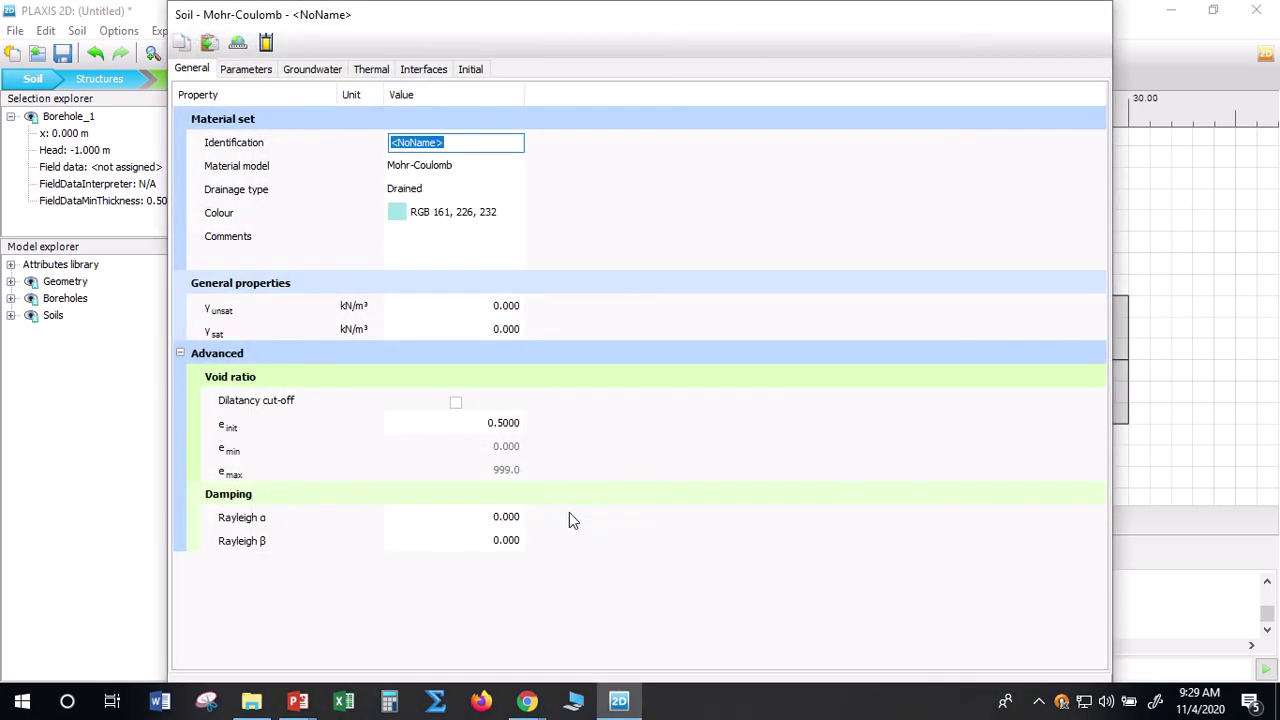
drag(825, 77, 858, 161)
drag(1133, 93, 829, 150)
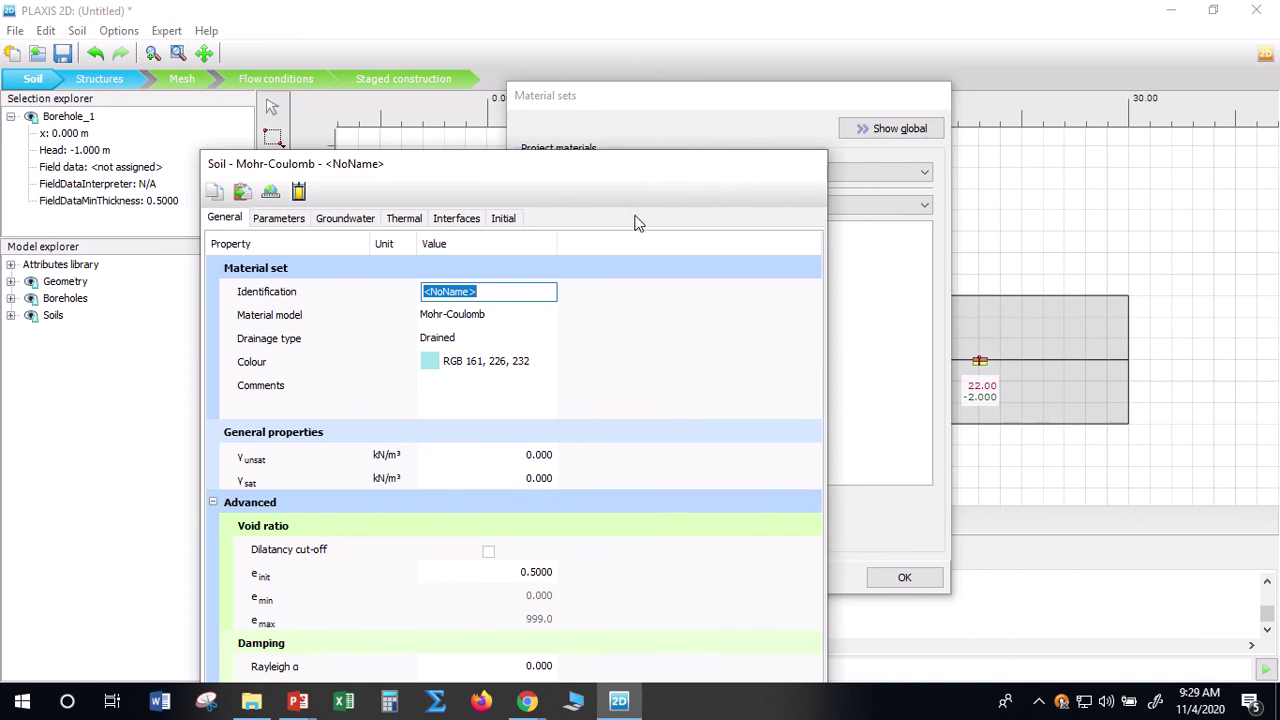
click(680, 404)
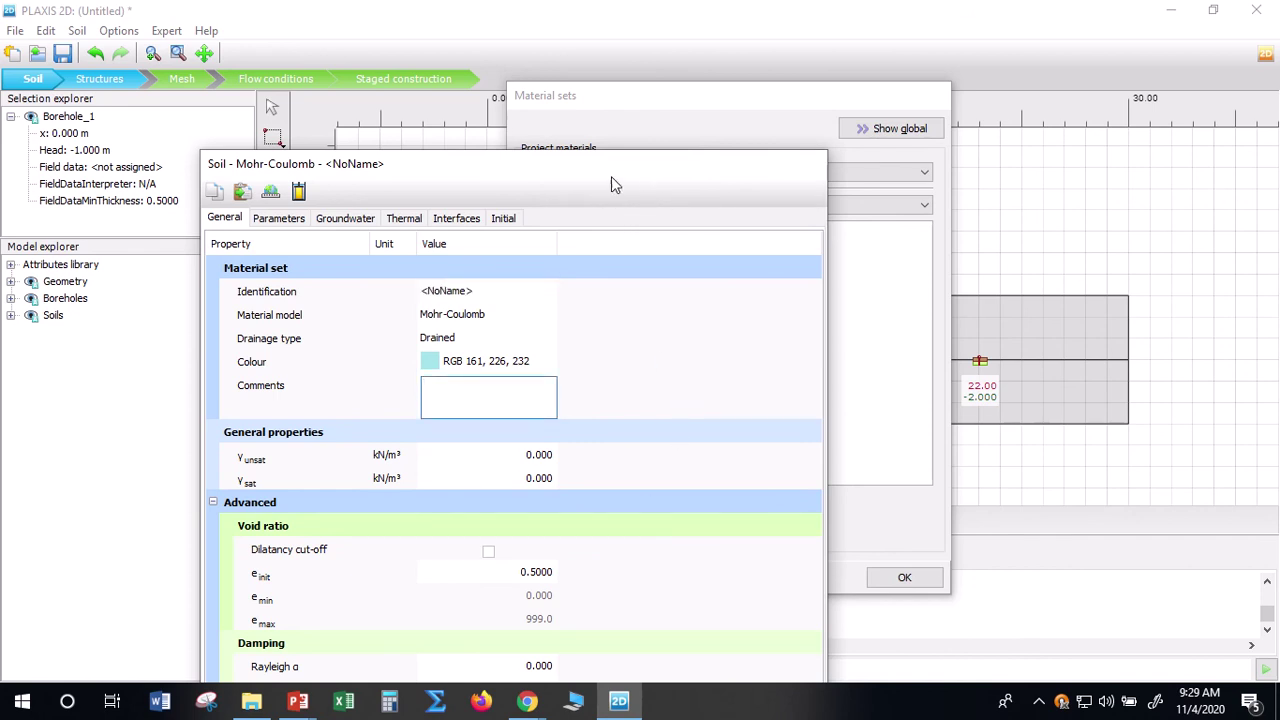
drag(827, 247, 1010, 214)
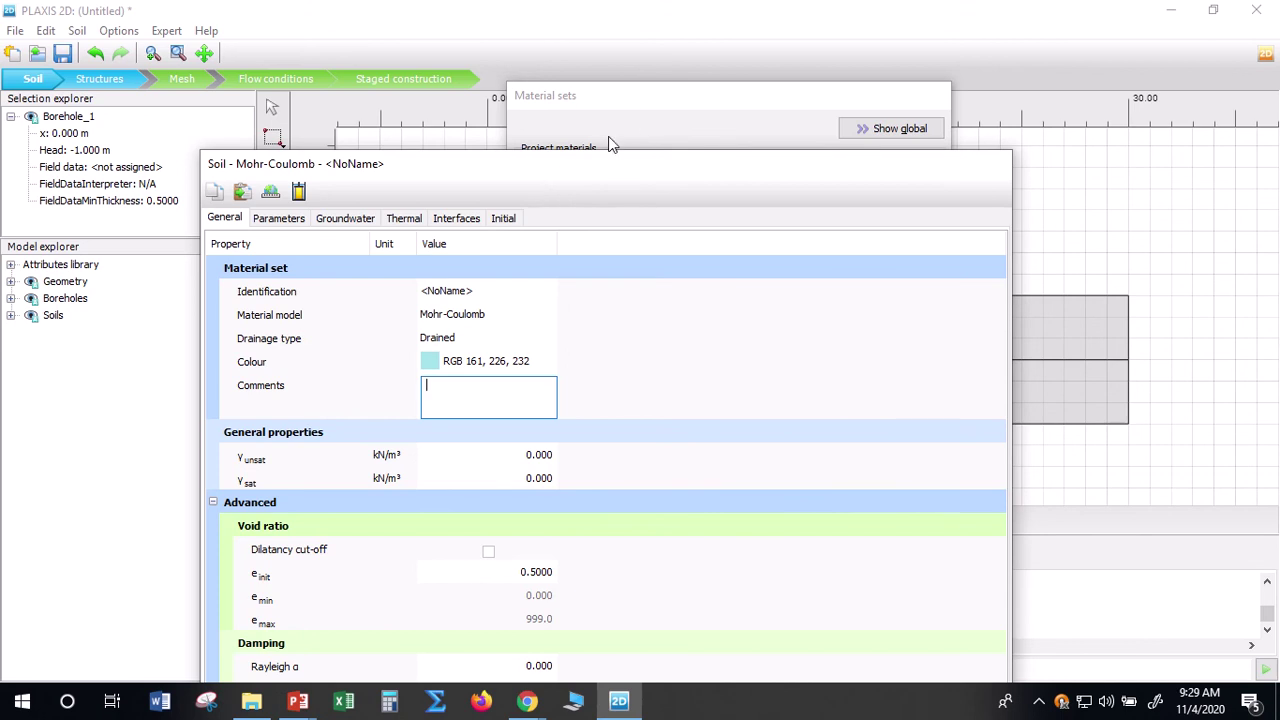
drag(517, 172, 535, 72)
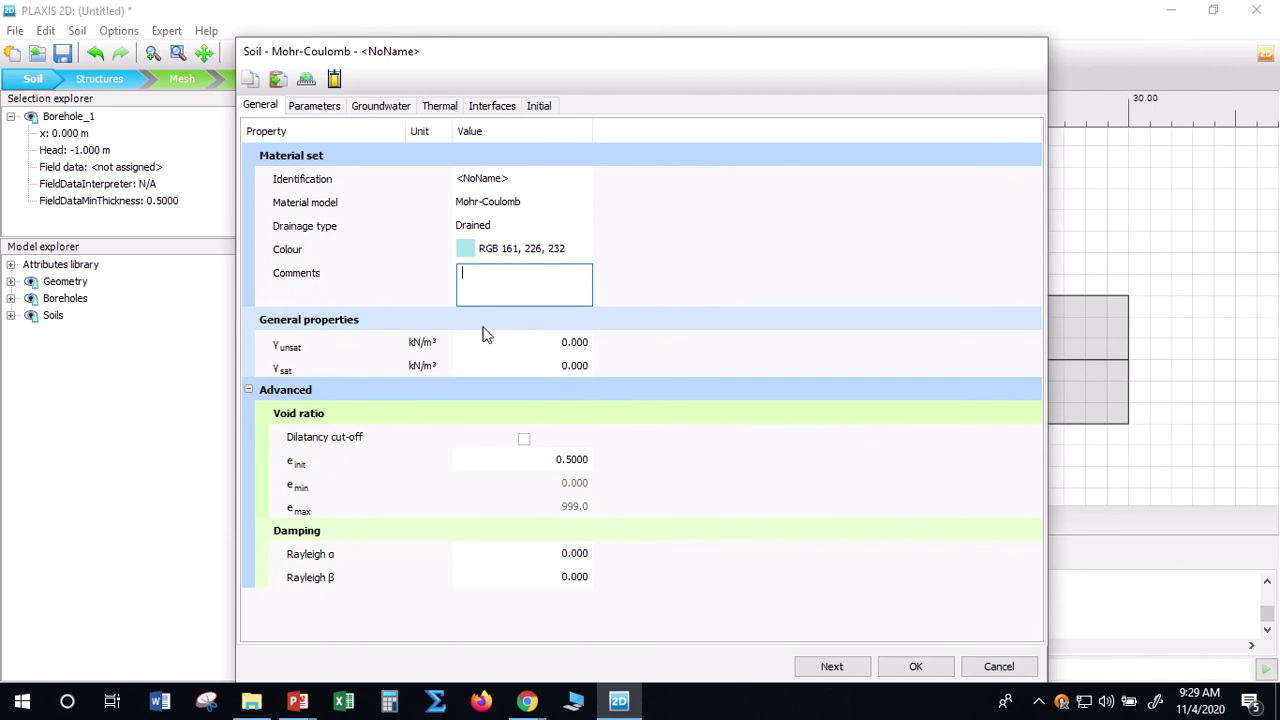
click(500, 200)
click(507, 180)
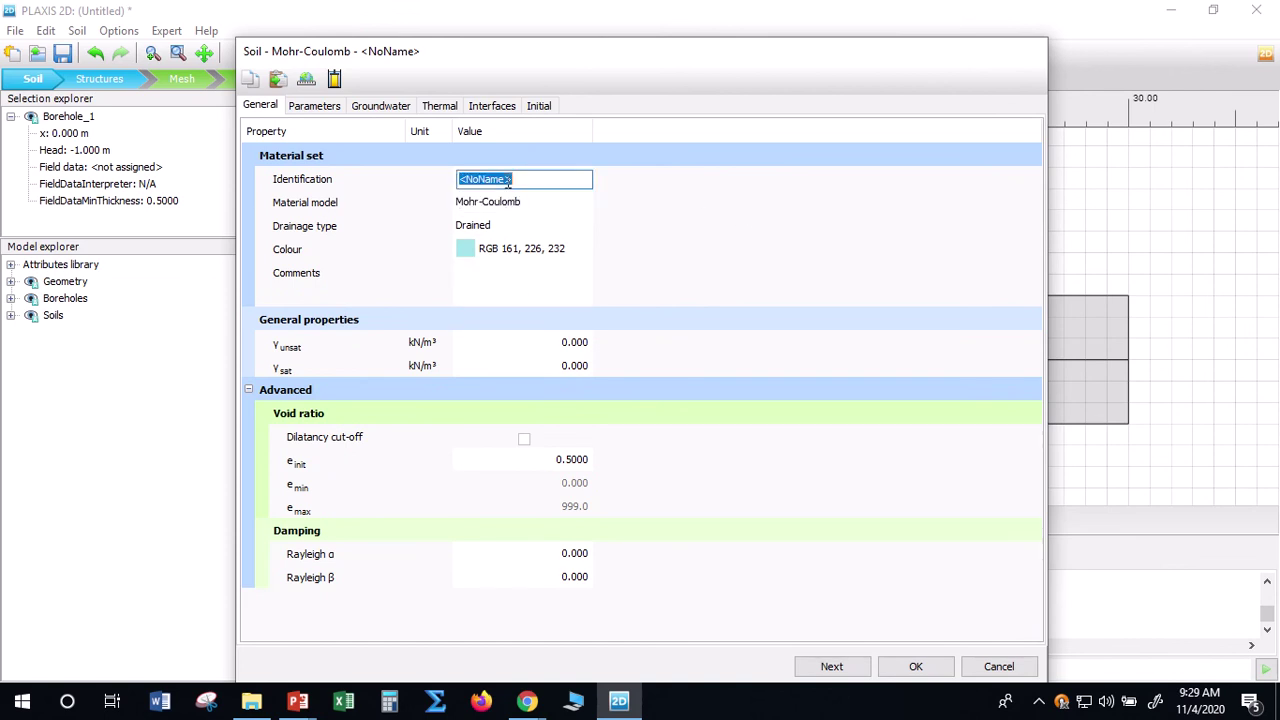
click(534, 175)
key(ctrl+a)
text(P)
Set the peat's material model to Soft soil, consulting the soil parameters table in the PowerPoint presentation
click(517, 205)
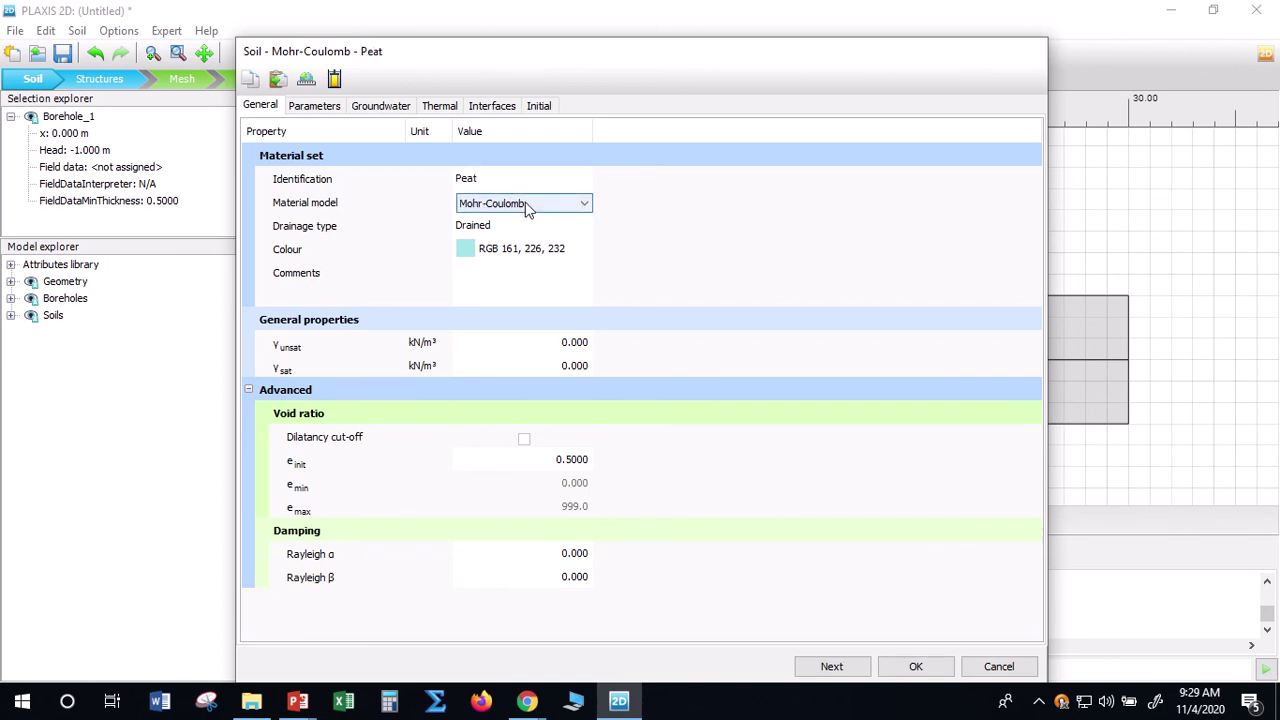
click(523, 206)
click(550, 208)
click(547, 209)
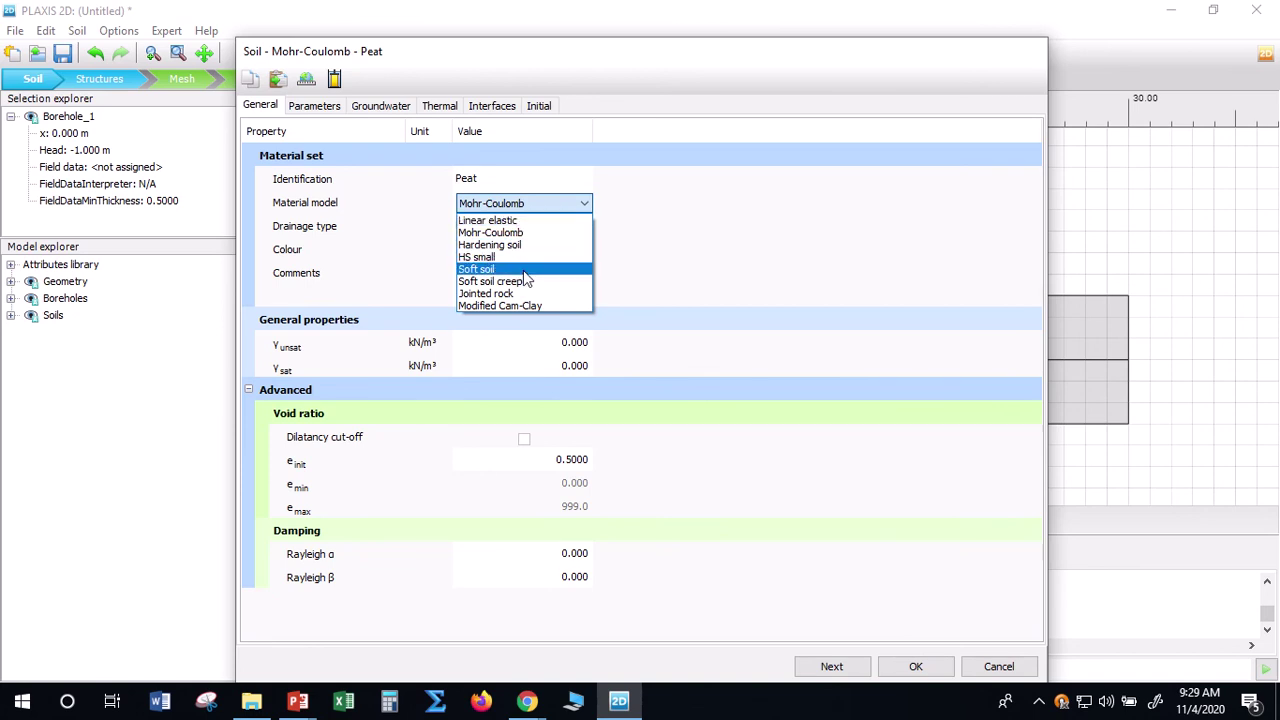
click(297, 703)
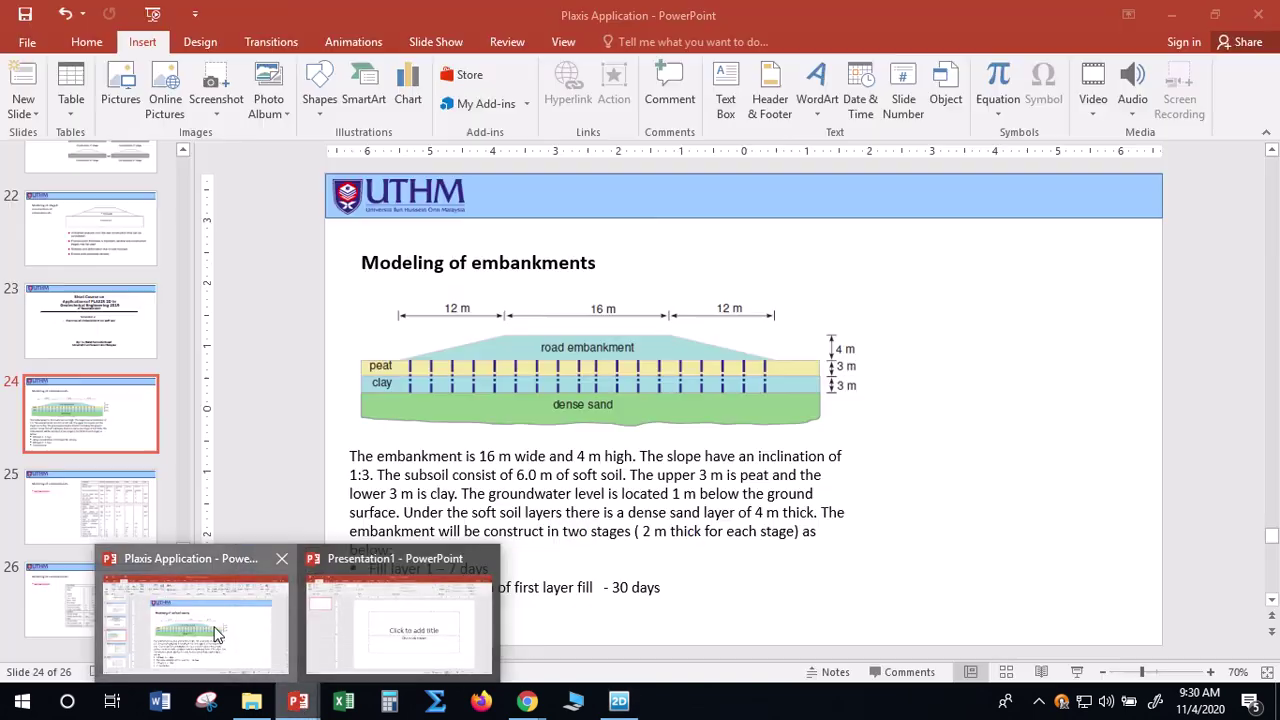
click(194, 612)
scroll(603, 470, down, 2)
scroll(603, 470, up, 1)
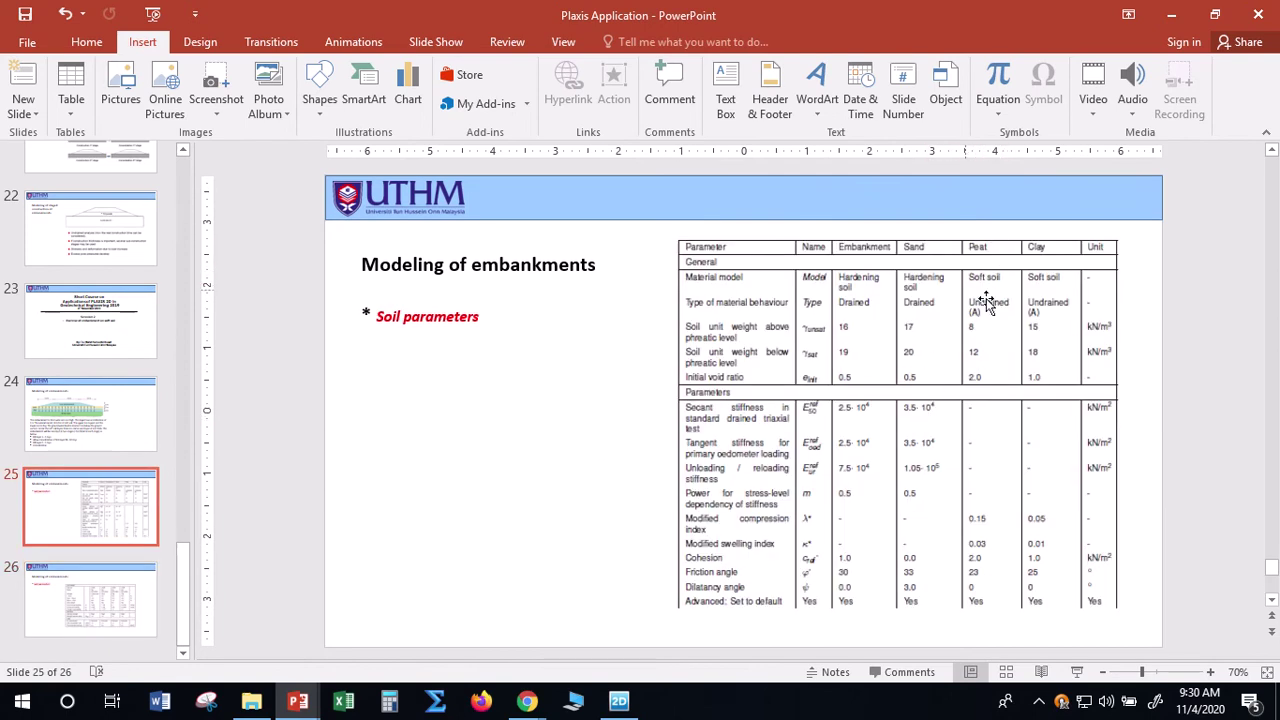
click(619, 703)
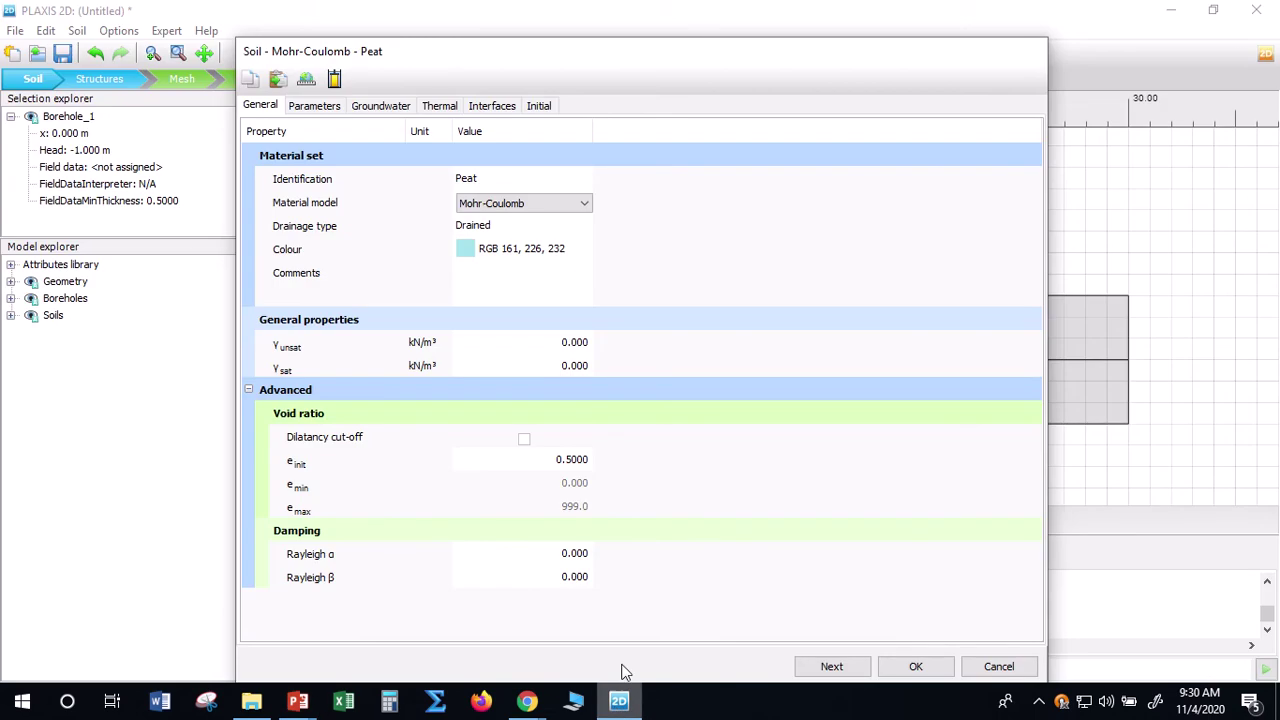
click(524, 206)
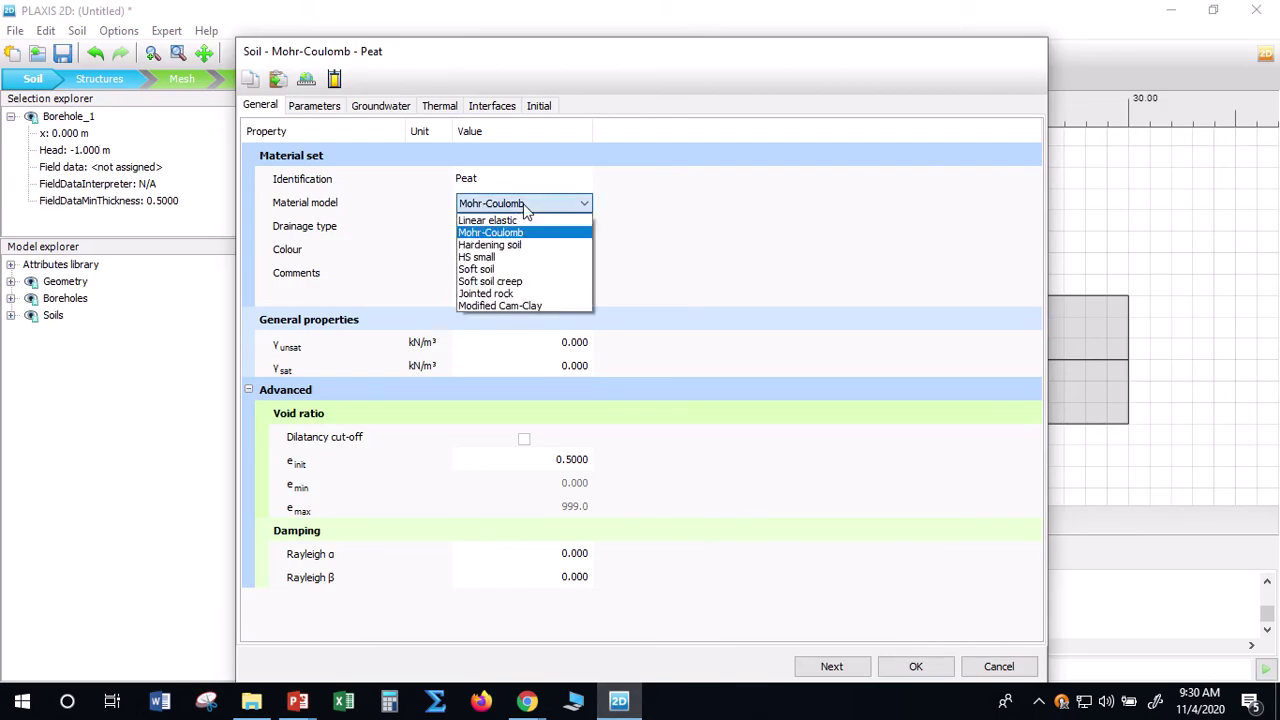
click(506, 270)
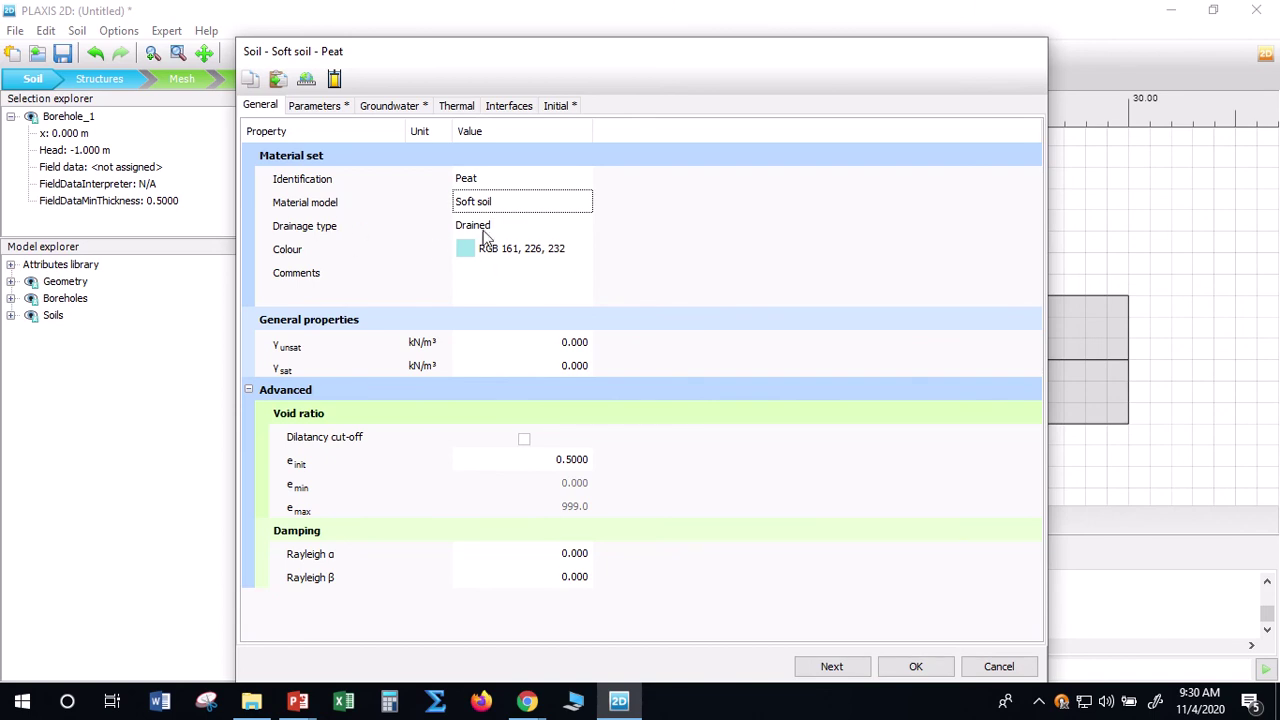
Set the Peat material's drainage type to Undrained (A)
click(525, 226)
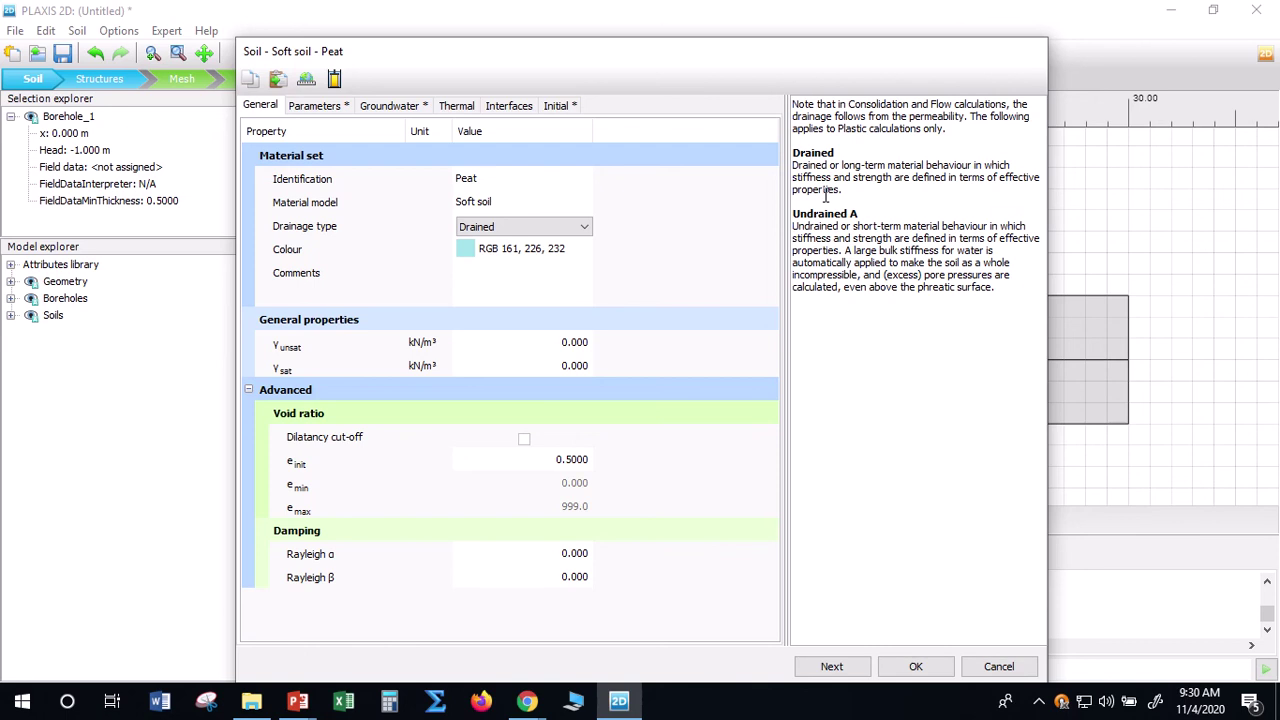
click(585, 229)
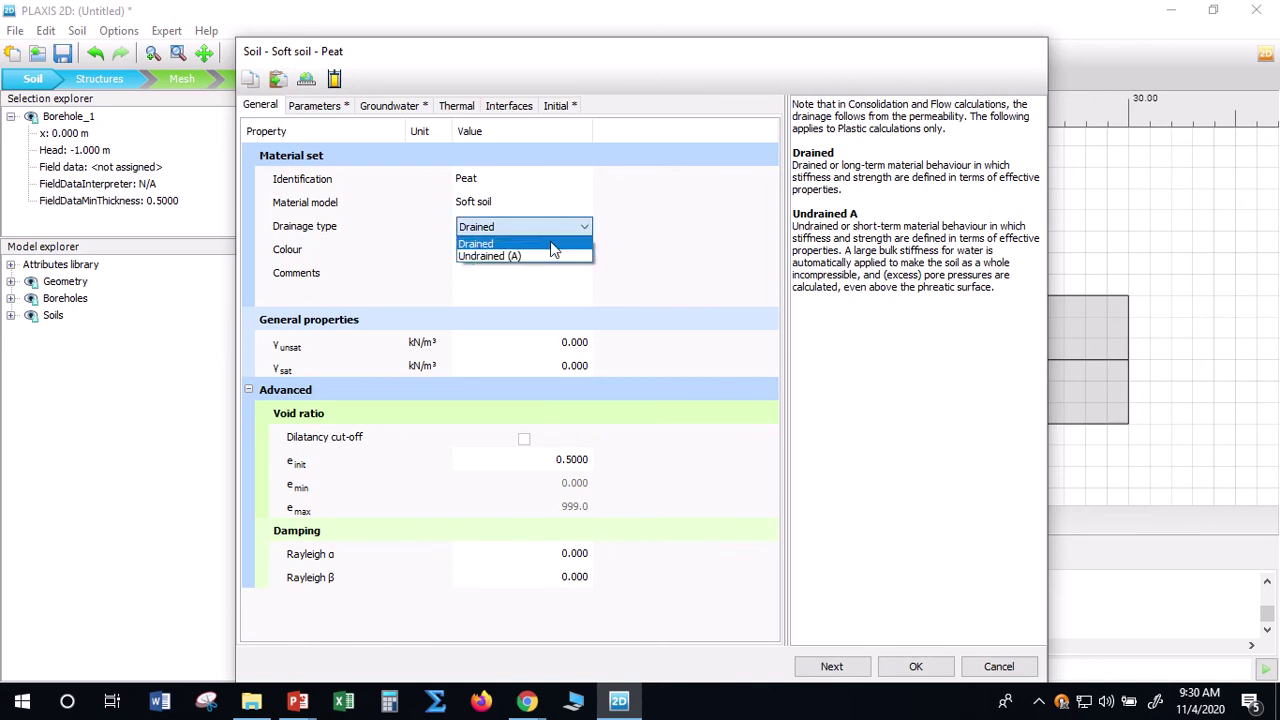
click(516, 256)
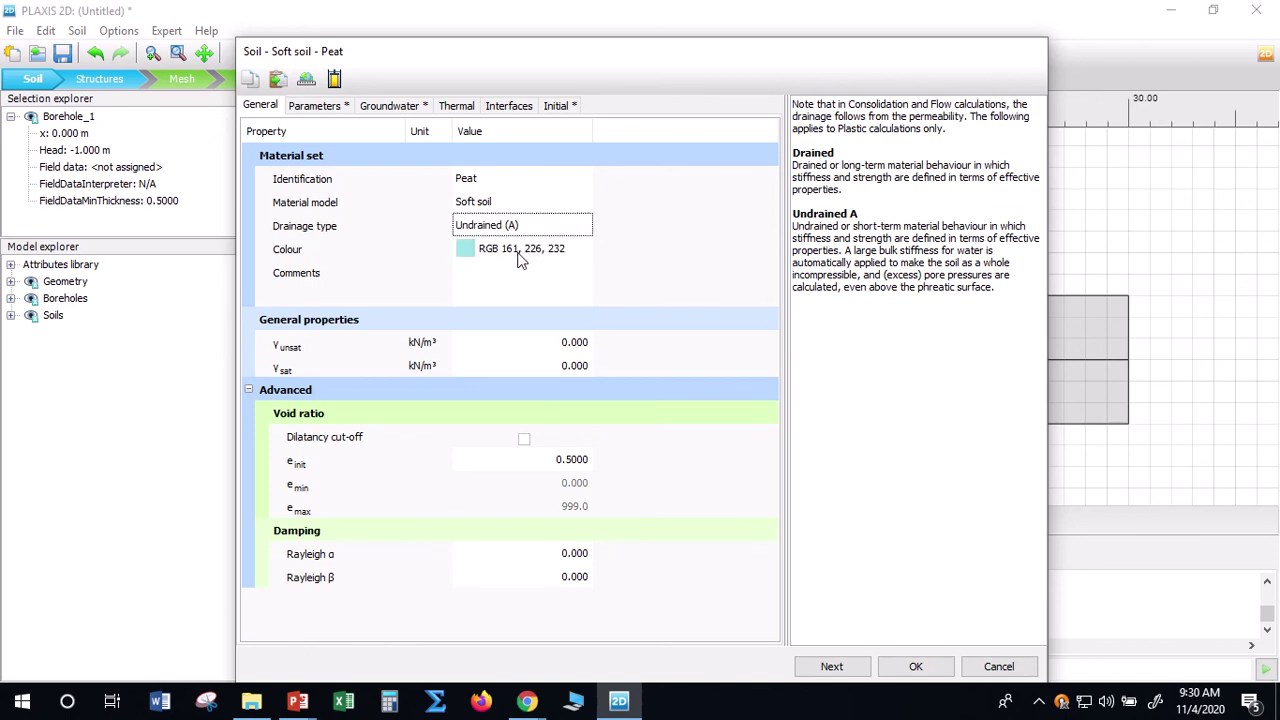
Change the Peat material's colour to magenta, RGB 244, 82, 209, and try to accept the material set
click(467, 252)
click(849, 297)
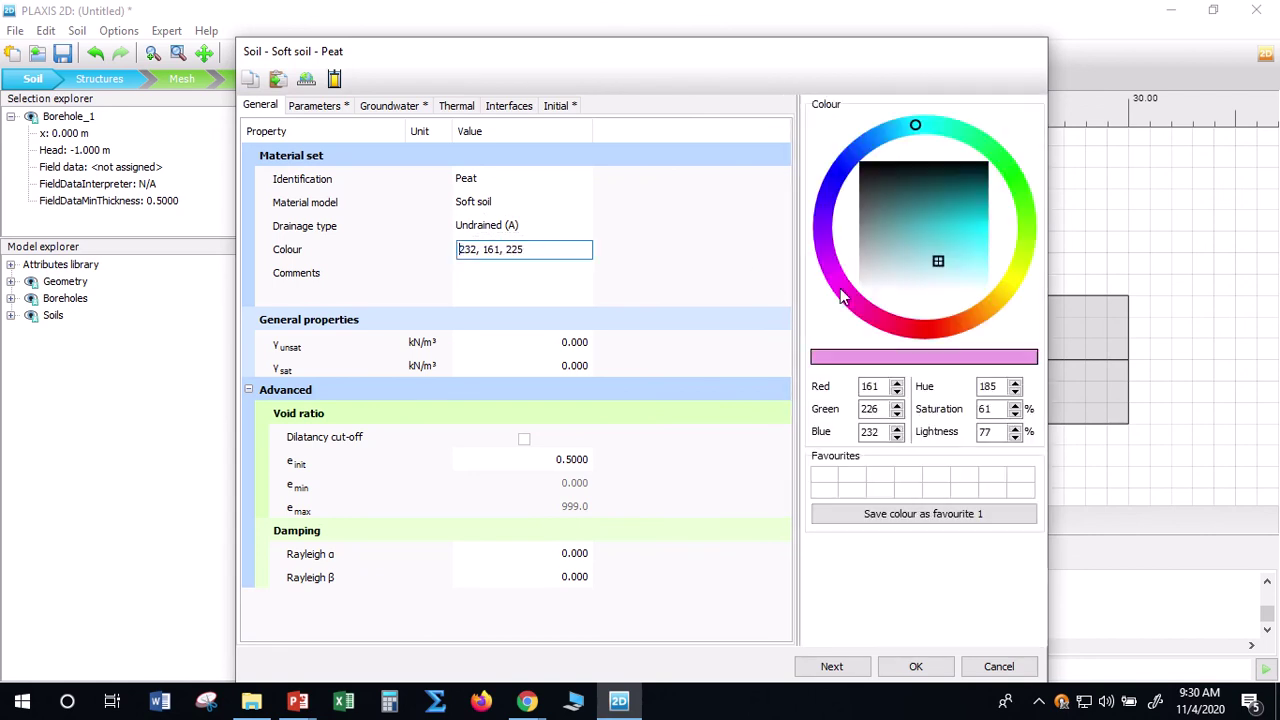
click(972, 245)
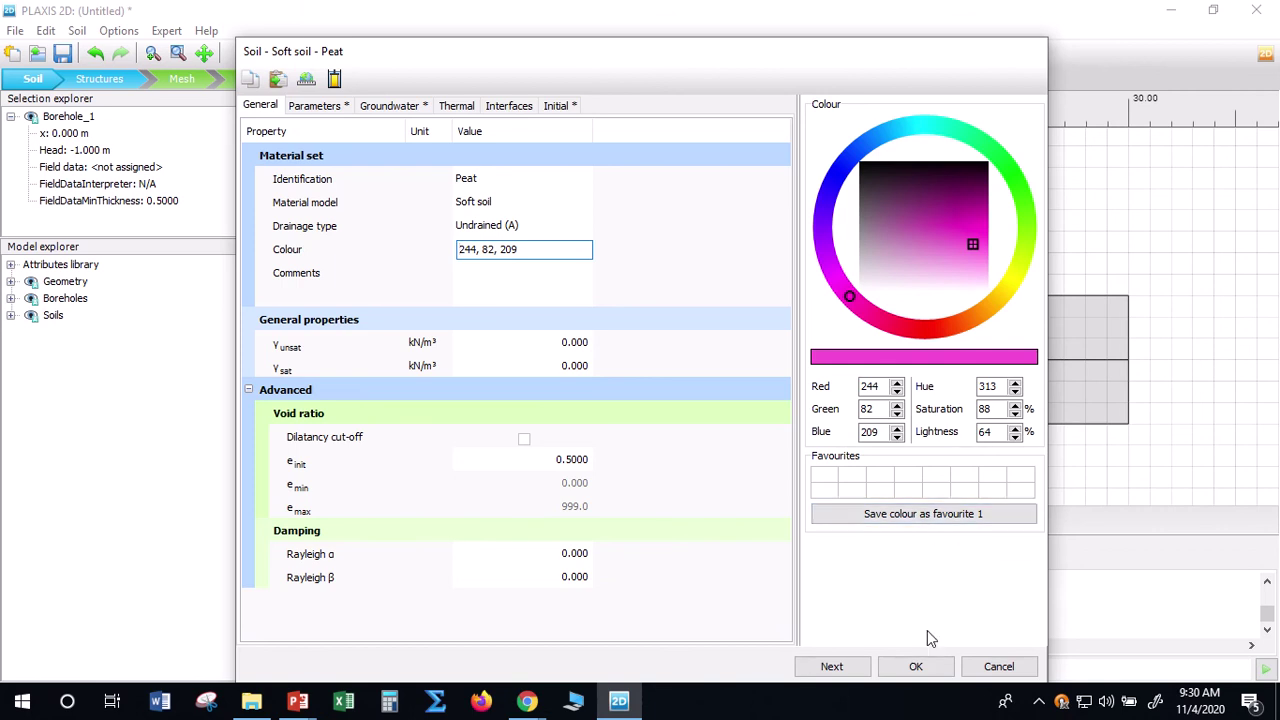
click(936, 674)
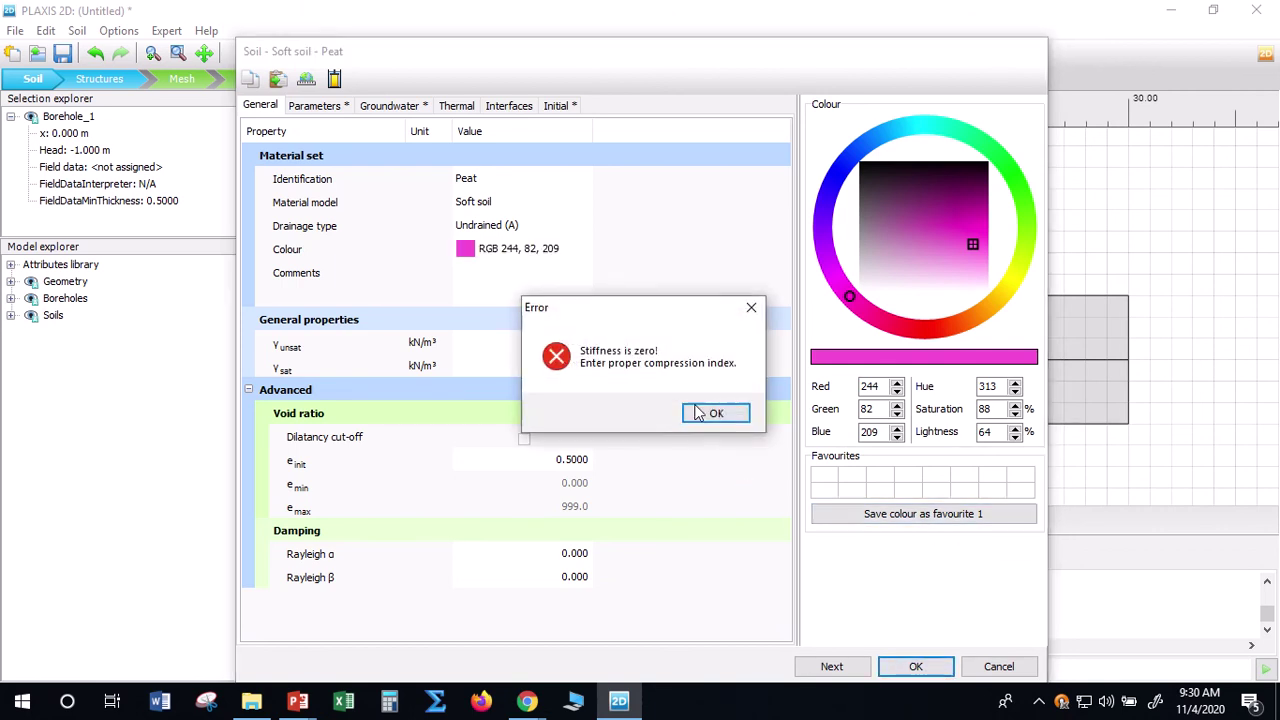
click(715, 414)
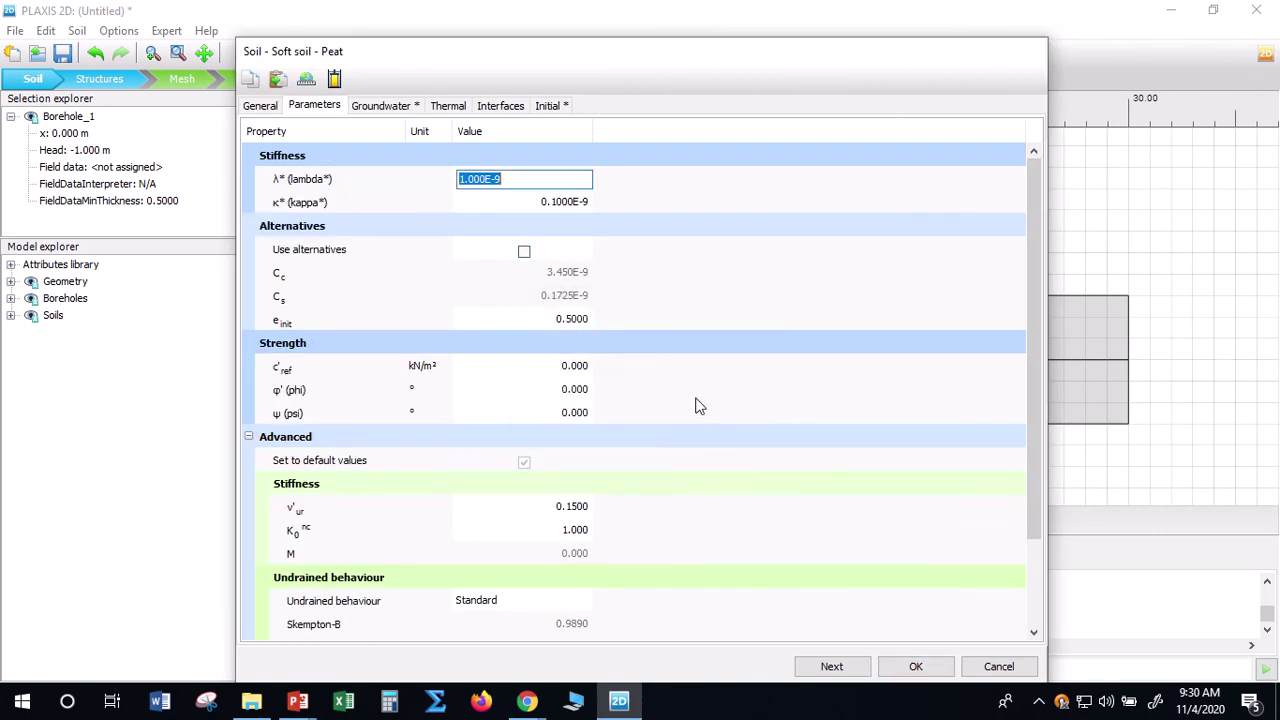
Set the Peat's unsaturated unit weight to 8 kN/m³ and saturated unit weight to 12 kN/m³, consulting the PowerPoint soil parameters table
click(262, 106)
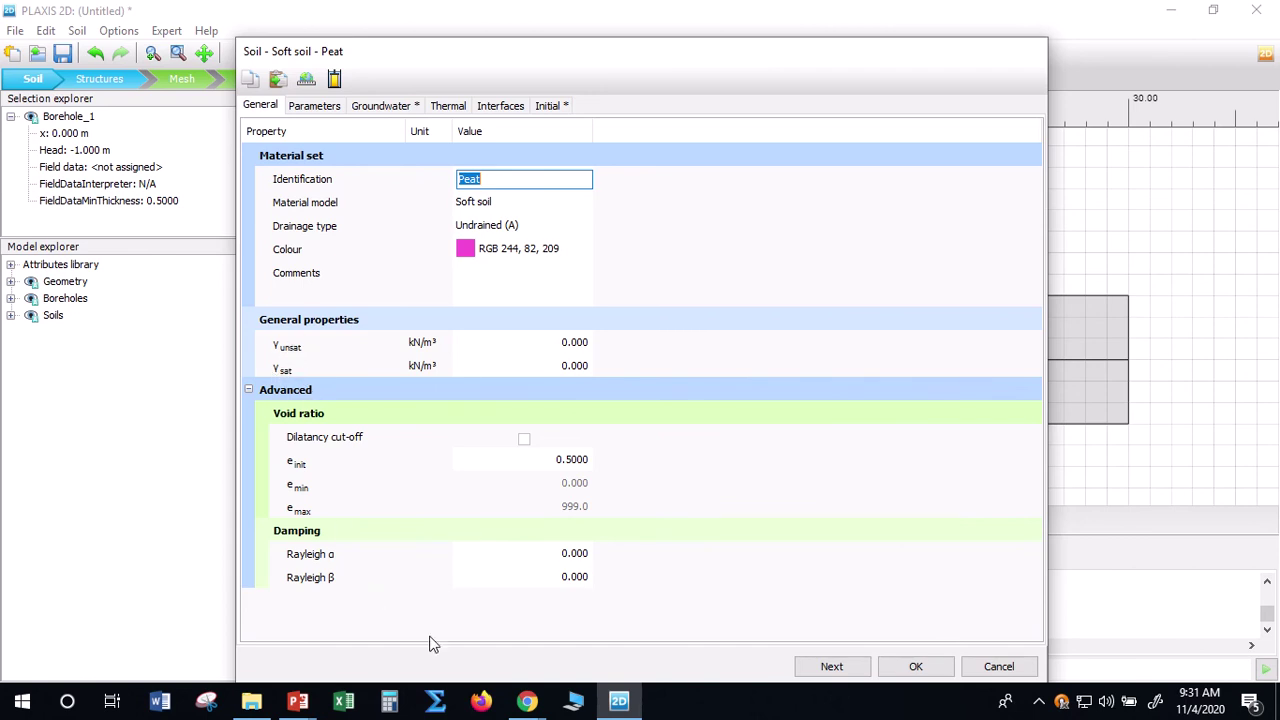
click(309, 707)
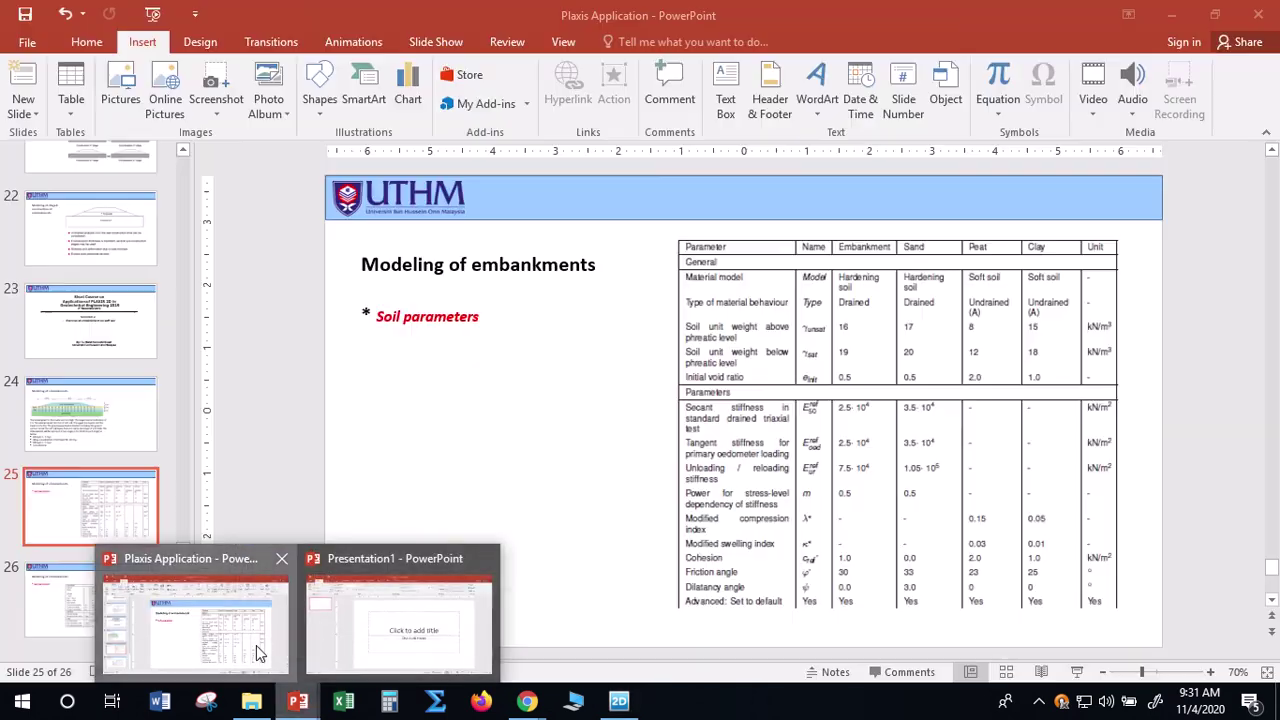
click(256, 645)
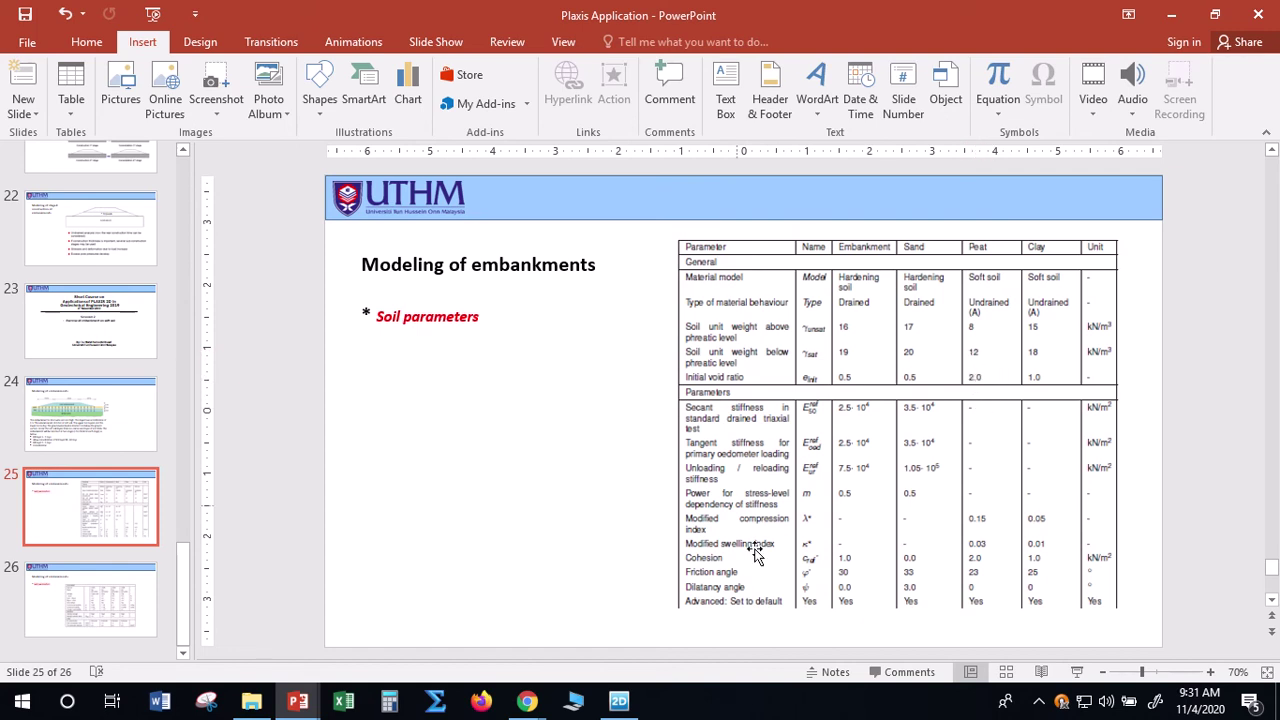
click(619, 700)
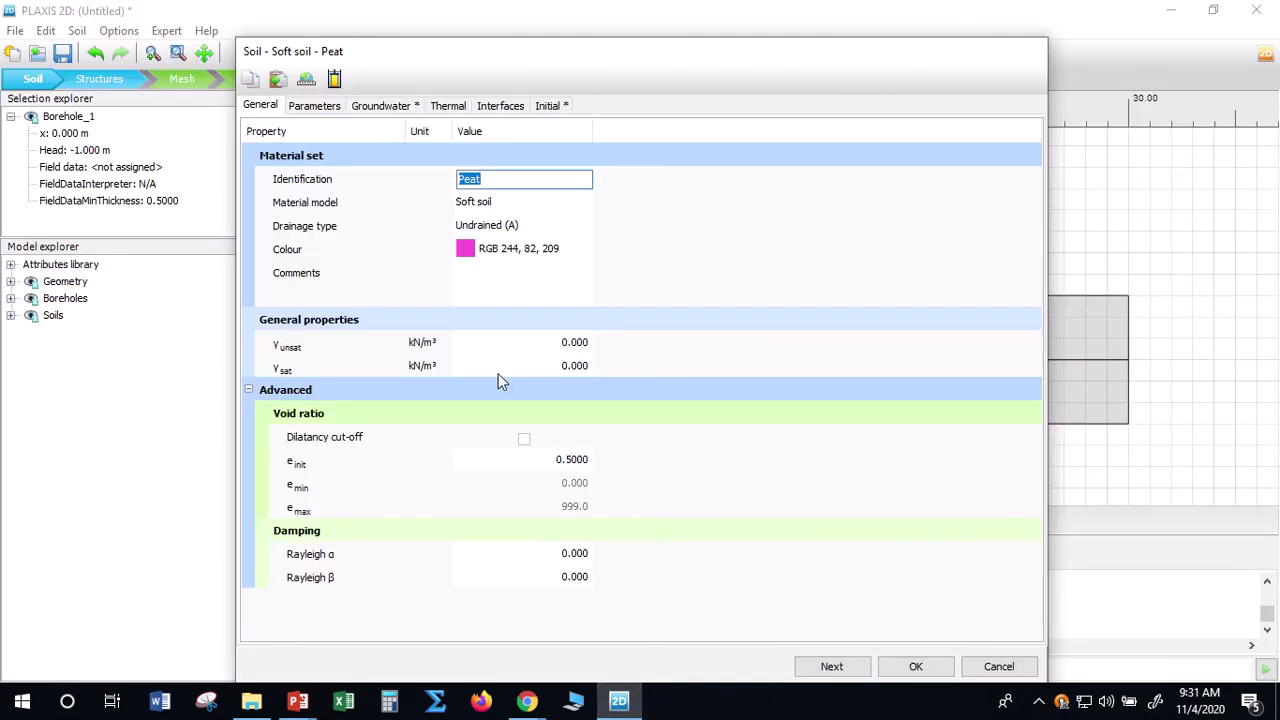
click(571, 343)
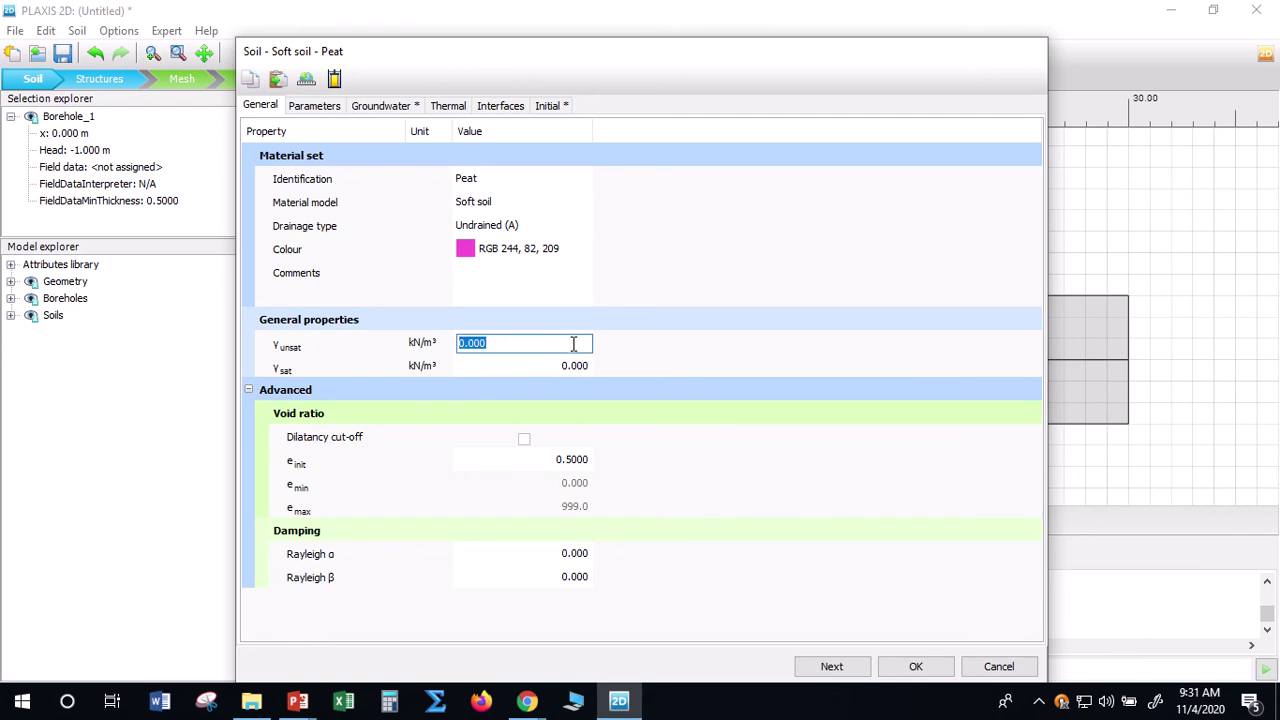
text(8)
key(Return)
click(580, 366)
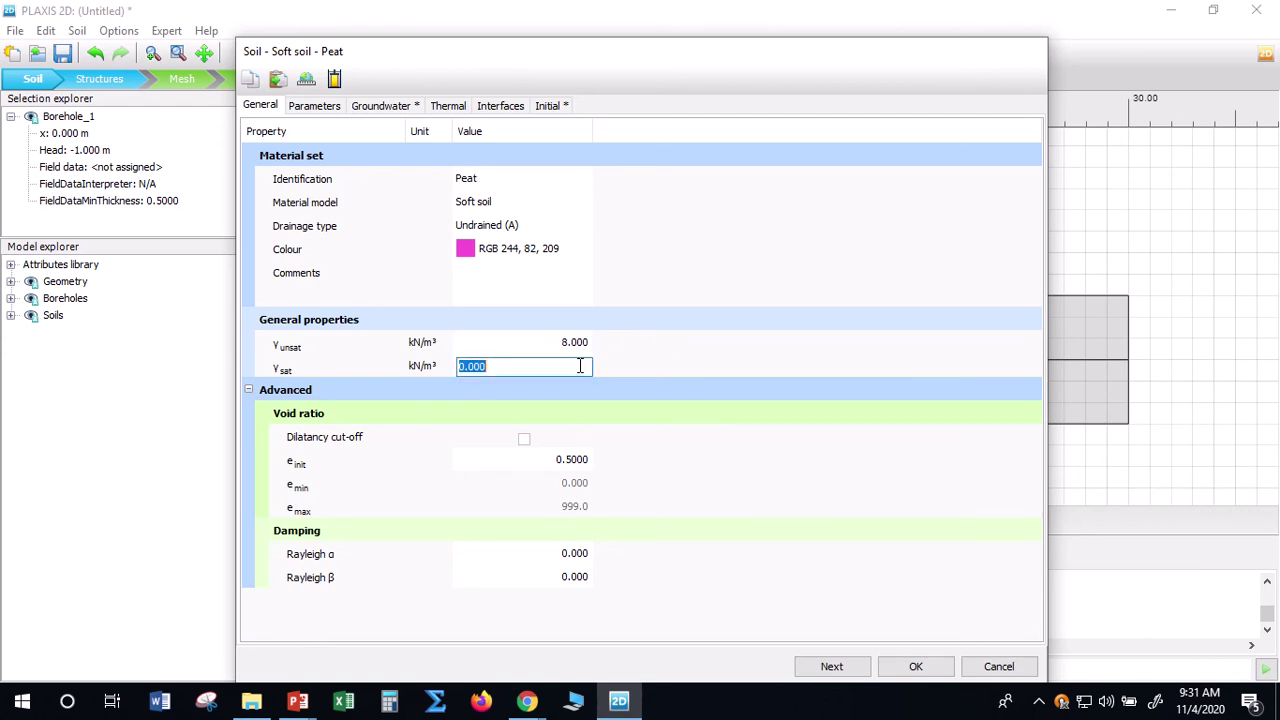
text(12)
key(Return)
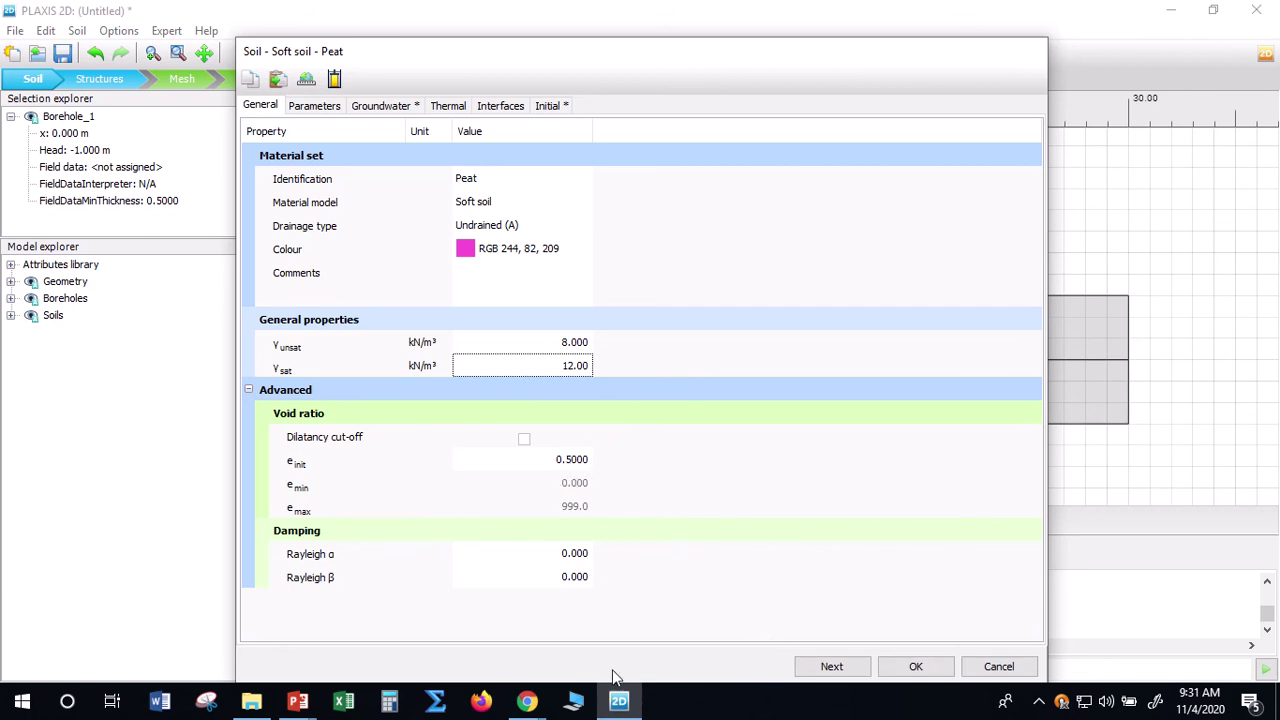
Set the Peat's initial void ratio to 2, after checking the soil parameters table in the PowerPoint presentation
click(298, 701)
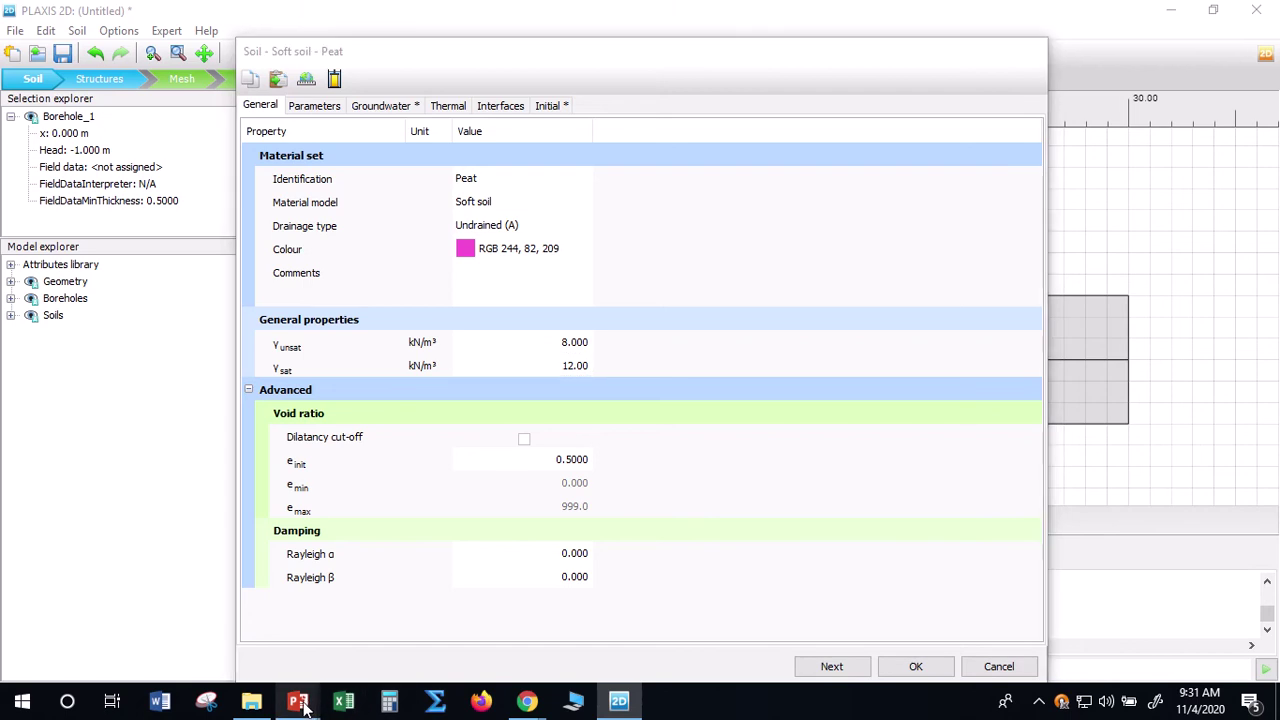
click(255, 640)
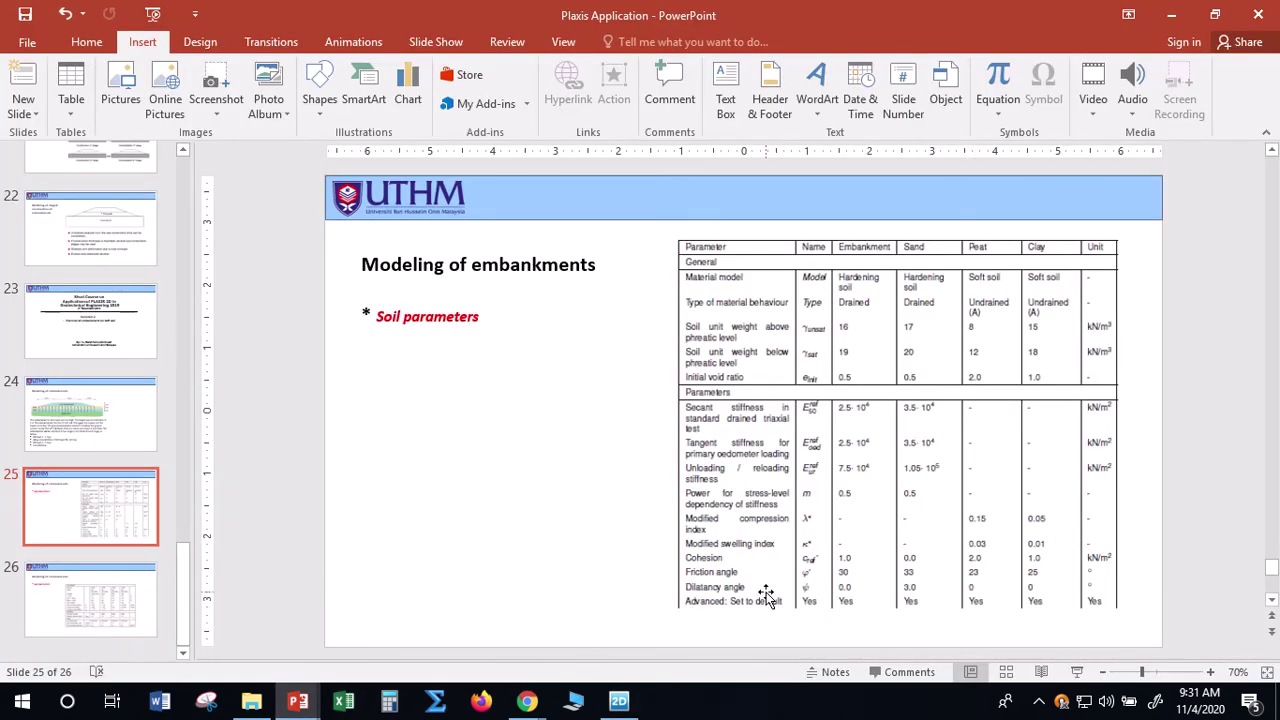
click(619, 701)
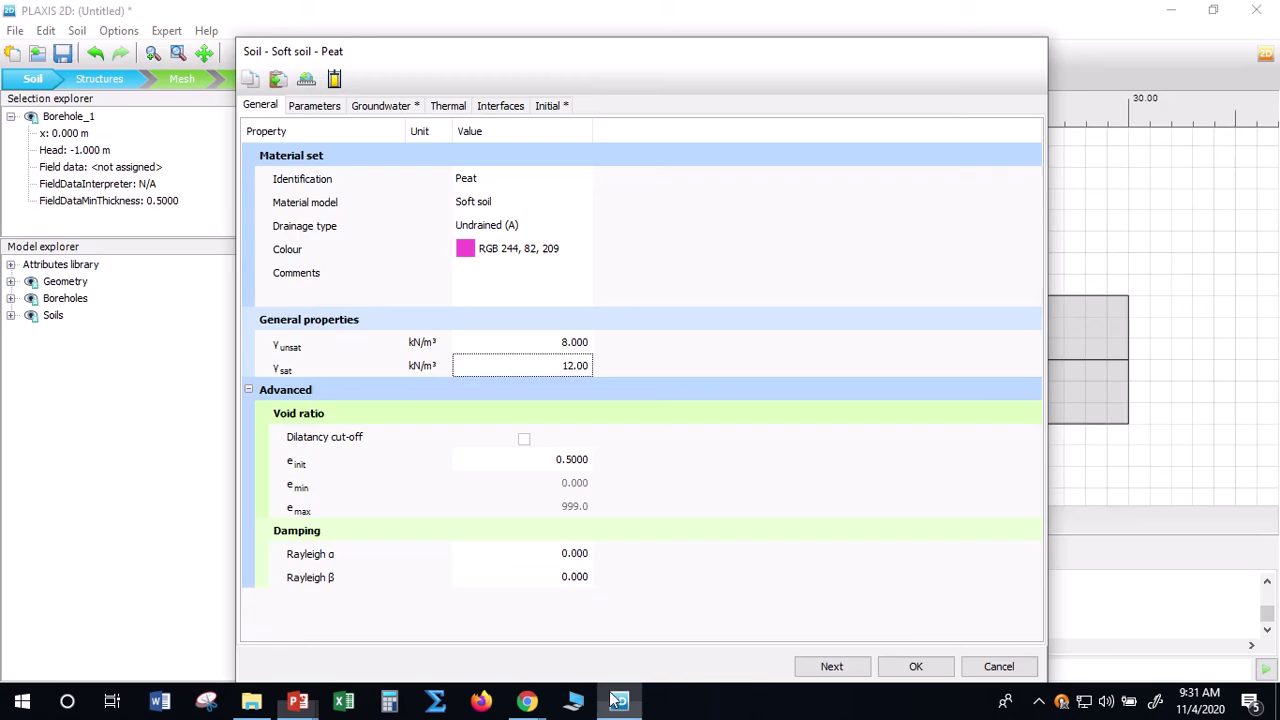
click(567, 460)
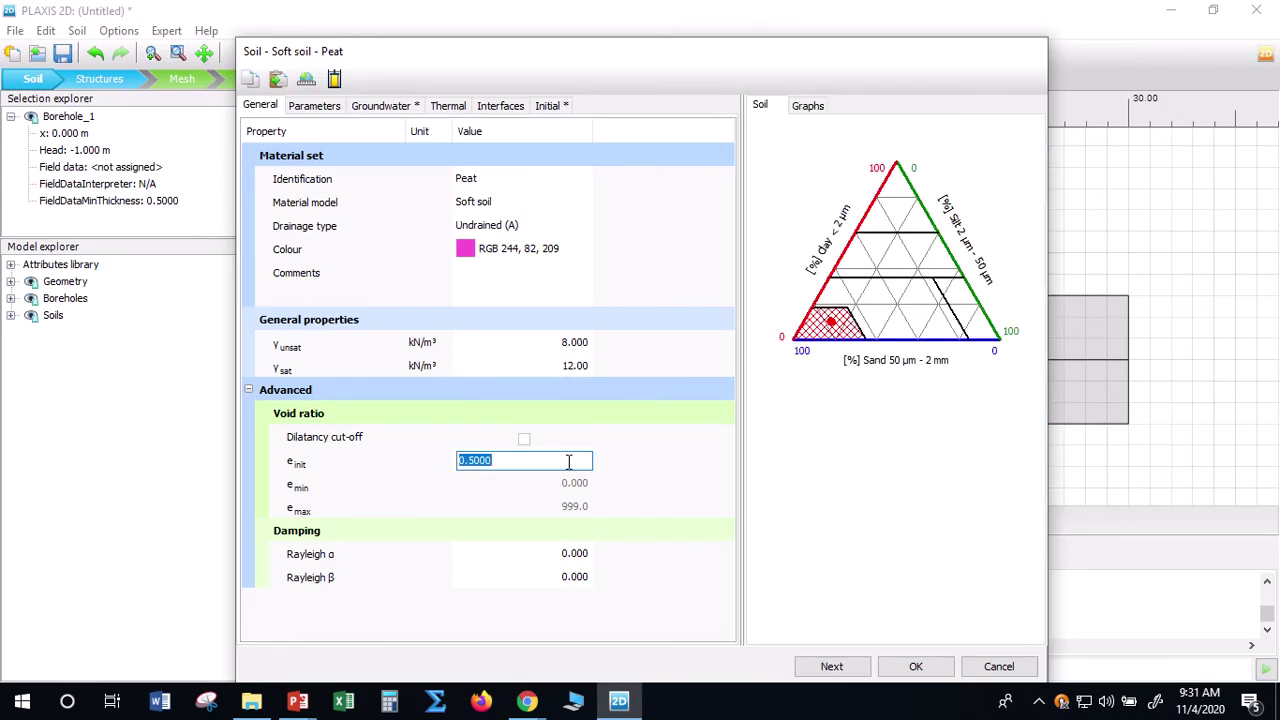
text(2)
key(Tab)
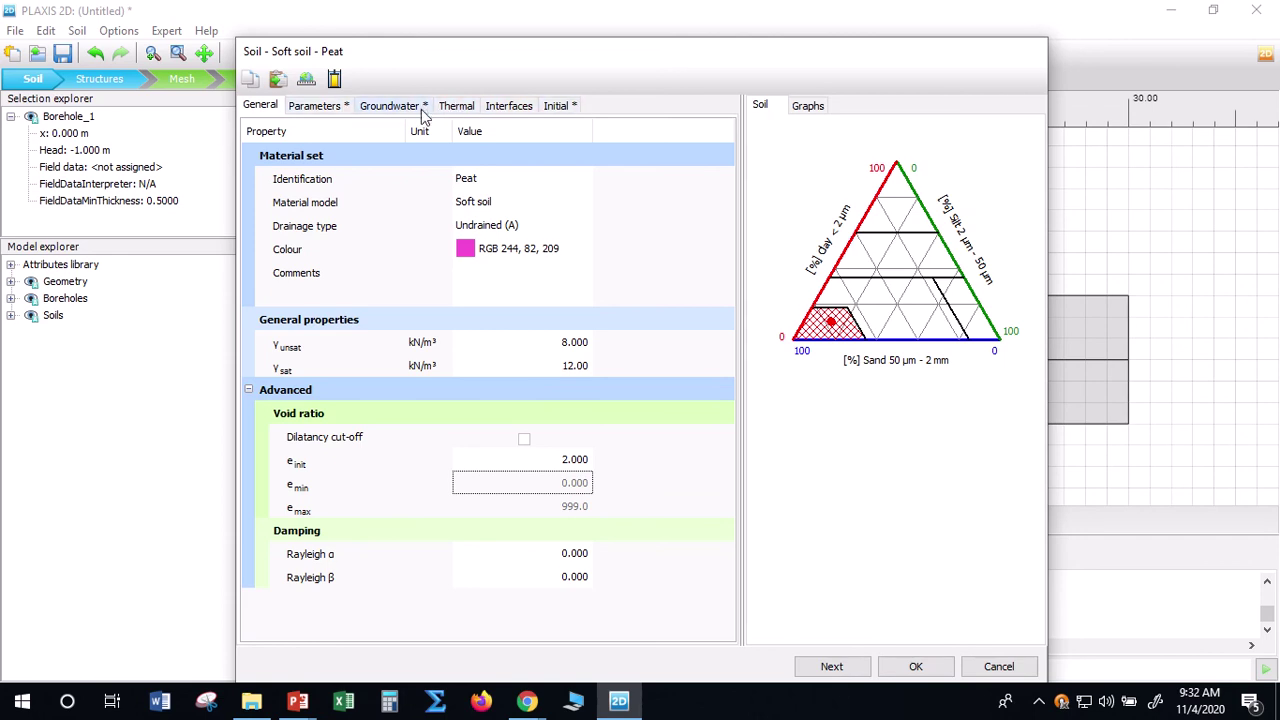
Set the Peat's modified compression index lambda* to 0.15 and swelling index kappa* to 0.03, using the PowerPoint soil parameters table
click(333, 110)
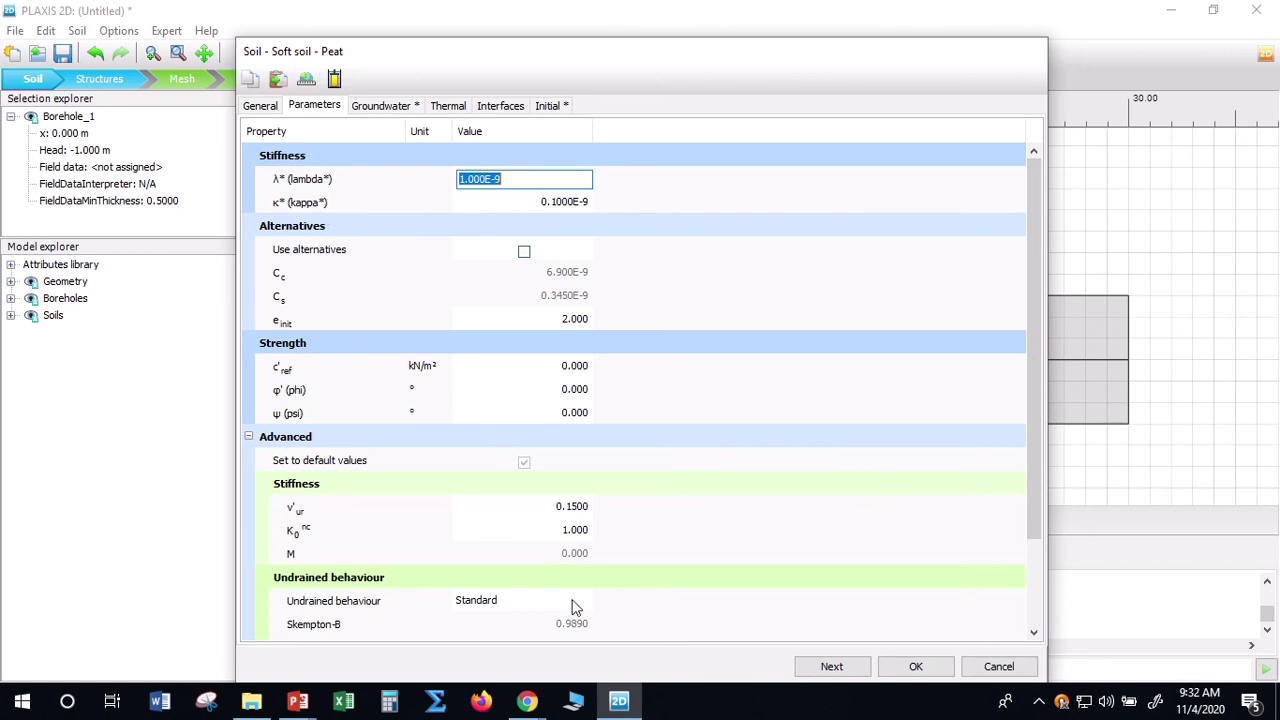
click(299, 703)
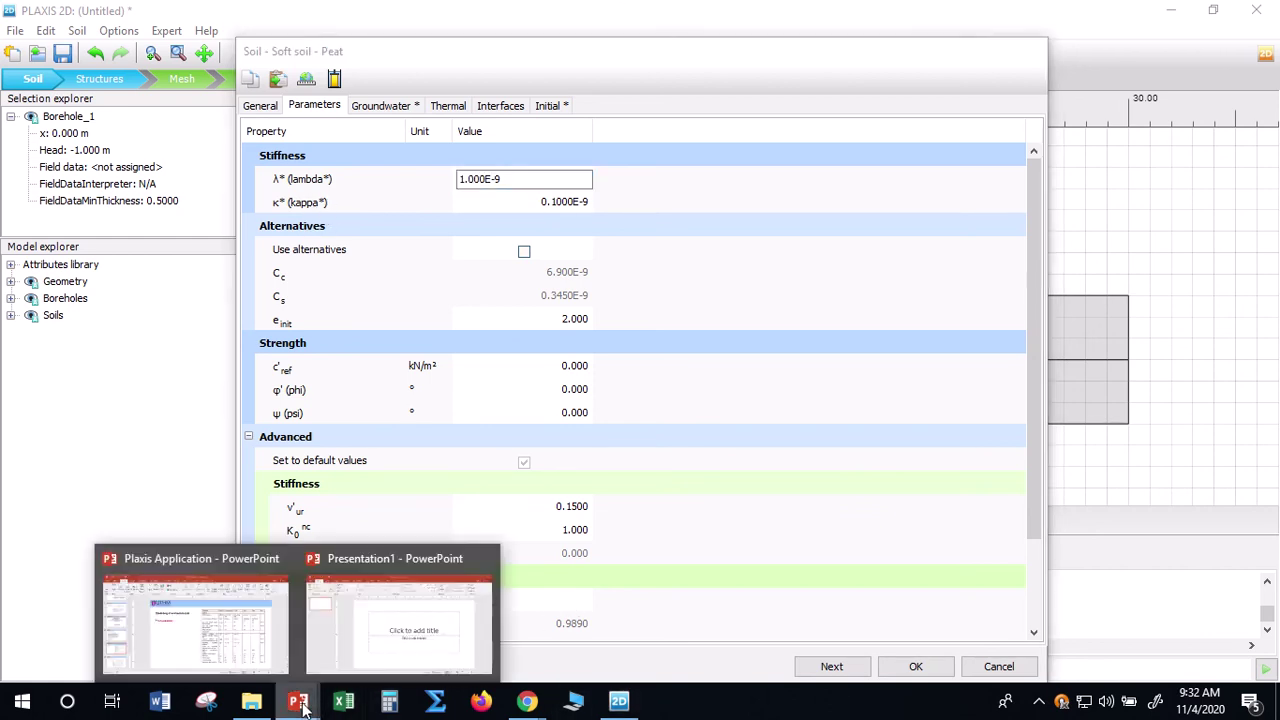
click(240, 640)
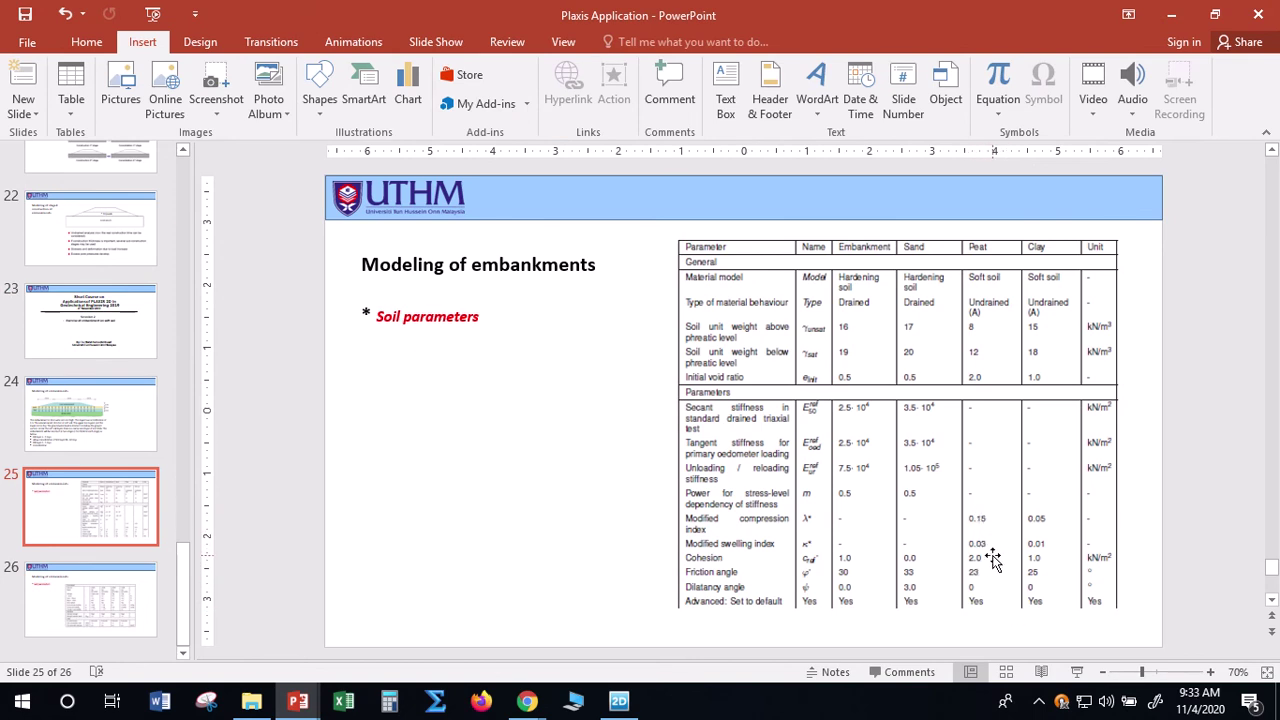
click(618, 707)
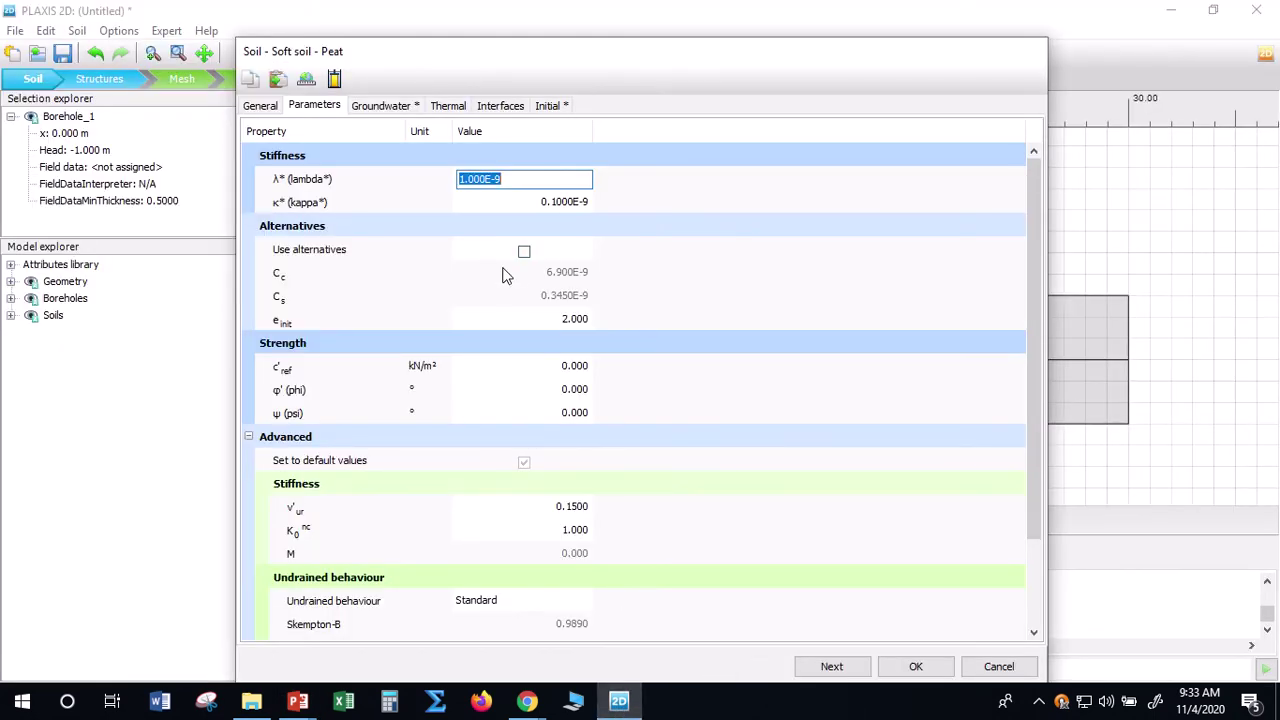
text(0)
click(534, 204)
text(03)
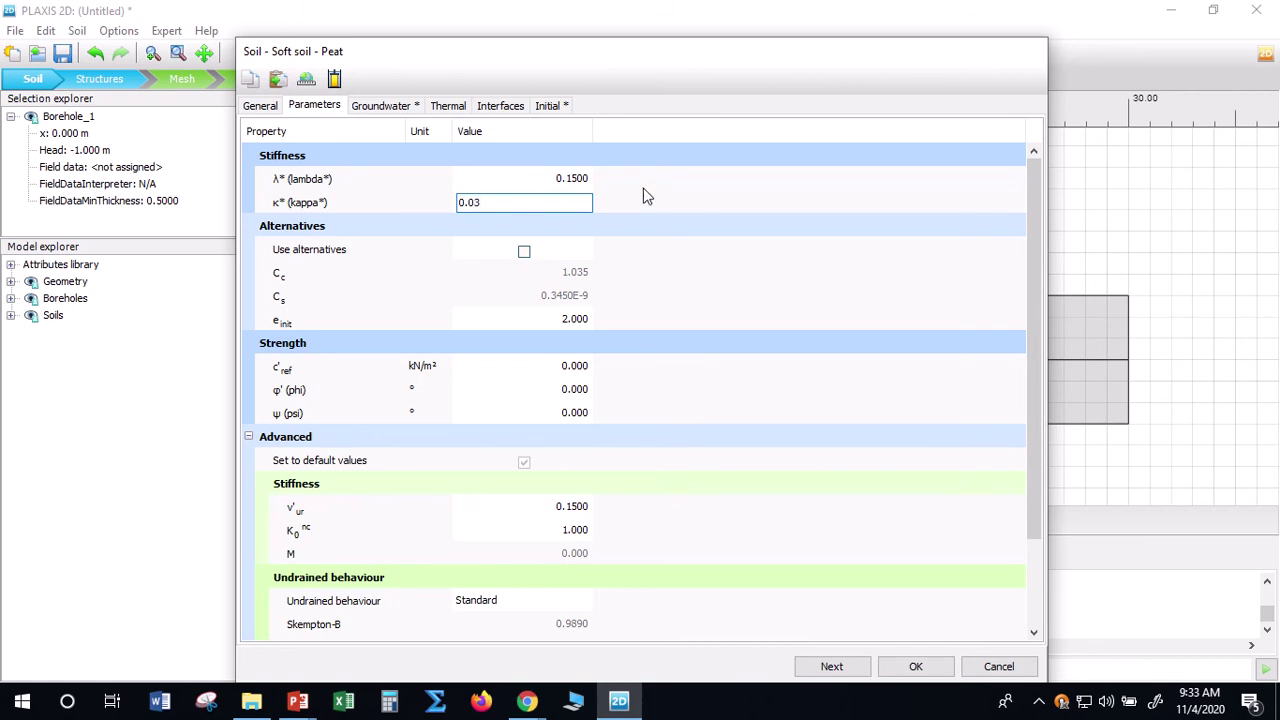
key(shift+Tab)
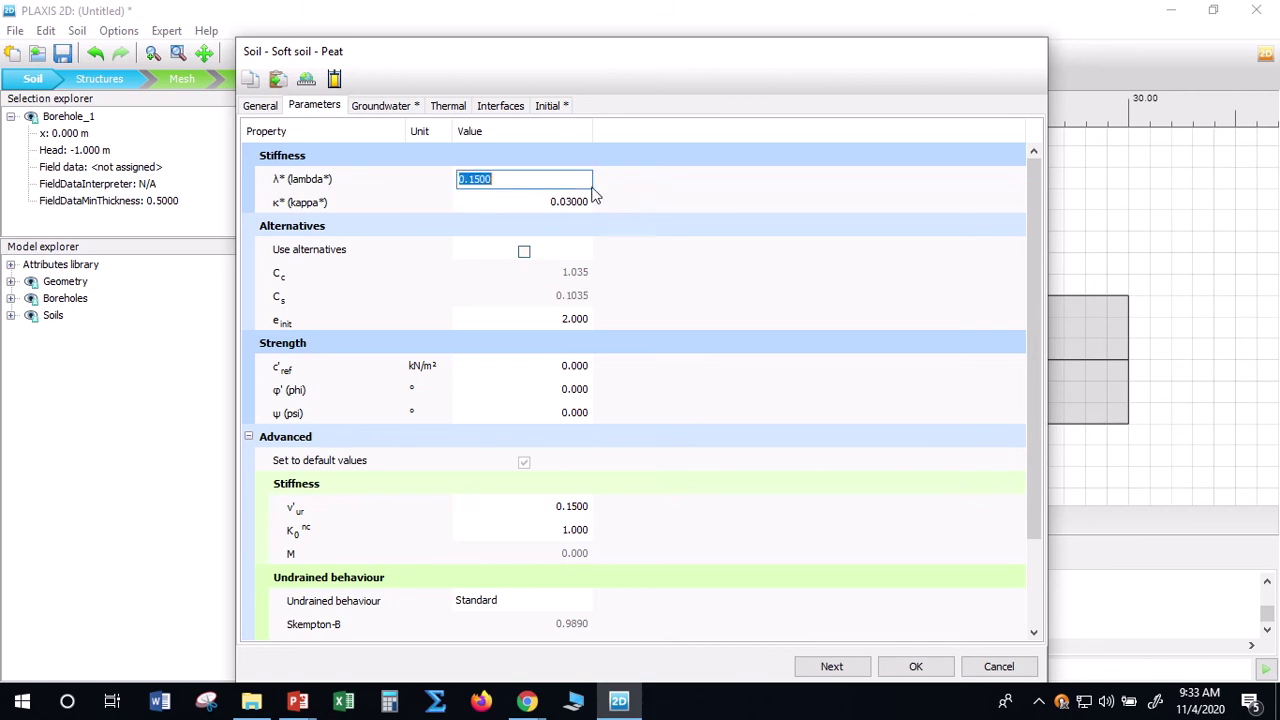
key(Escape)
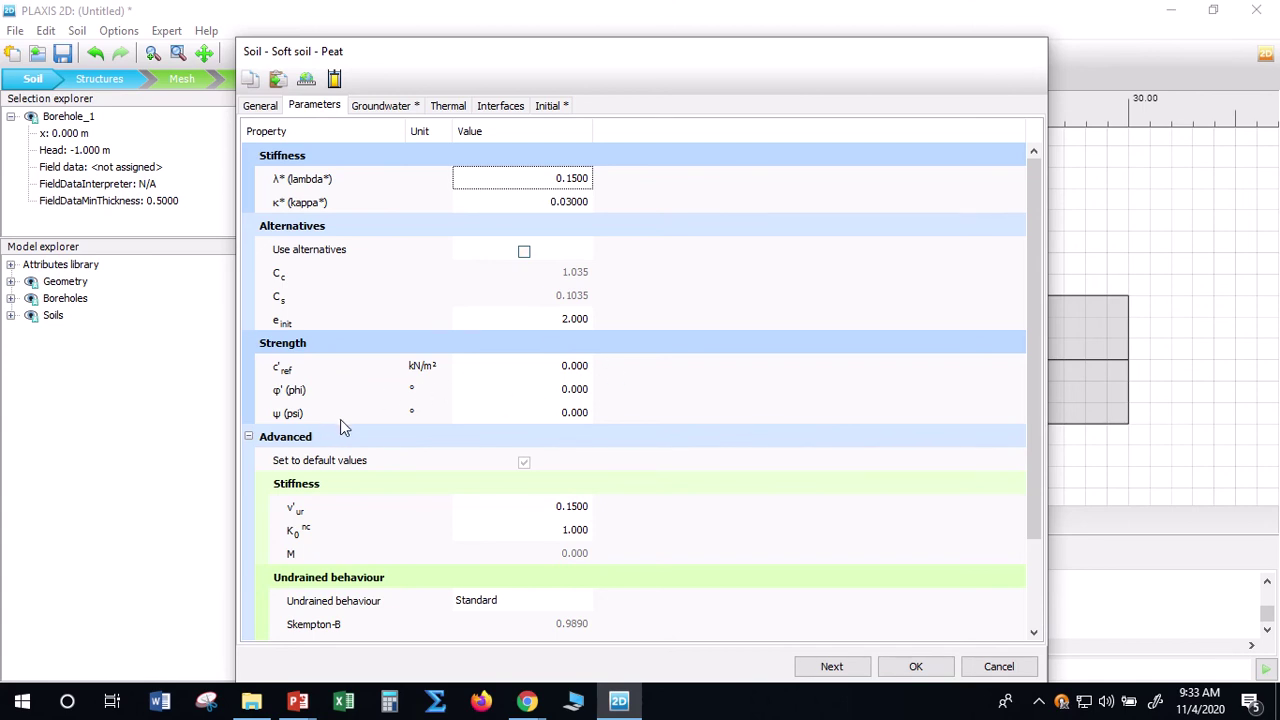
Set the Peat's cohesion to 2 kN/m² and friction angle to 23°, following the PowerPoint table, and review the advanced parameters
click(297, 702)
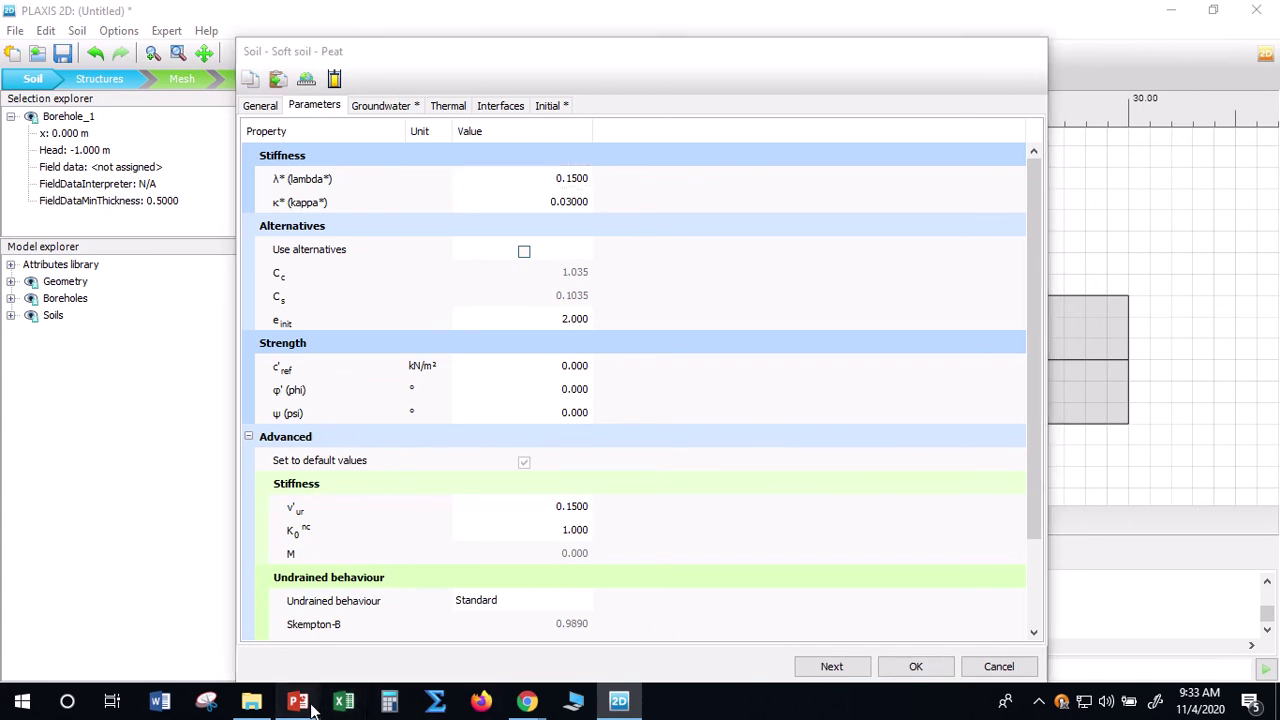
click(258, 626)
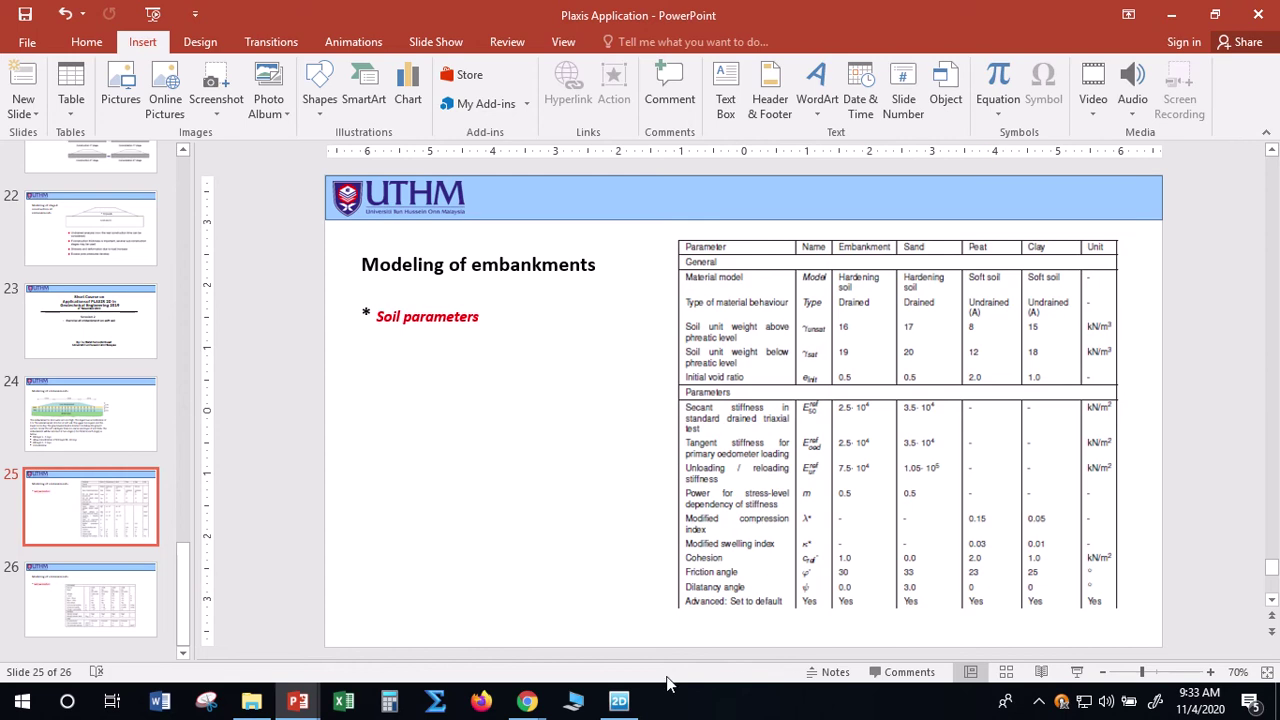
click(619, 700)
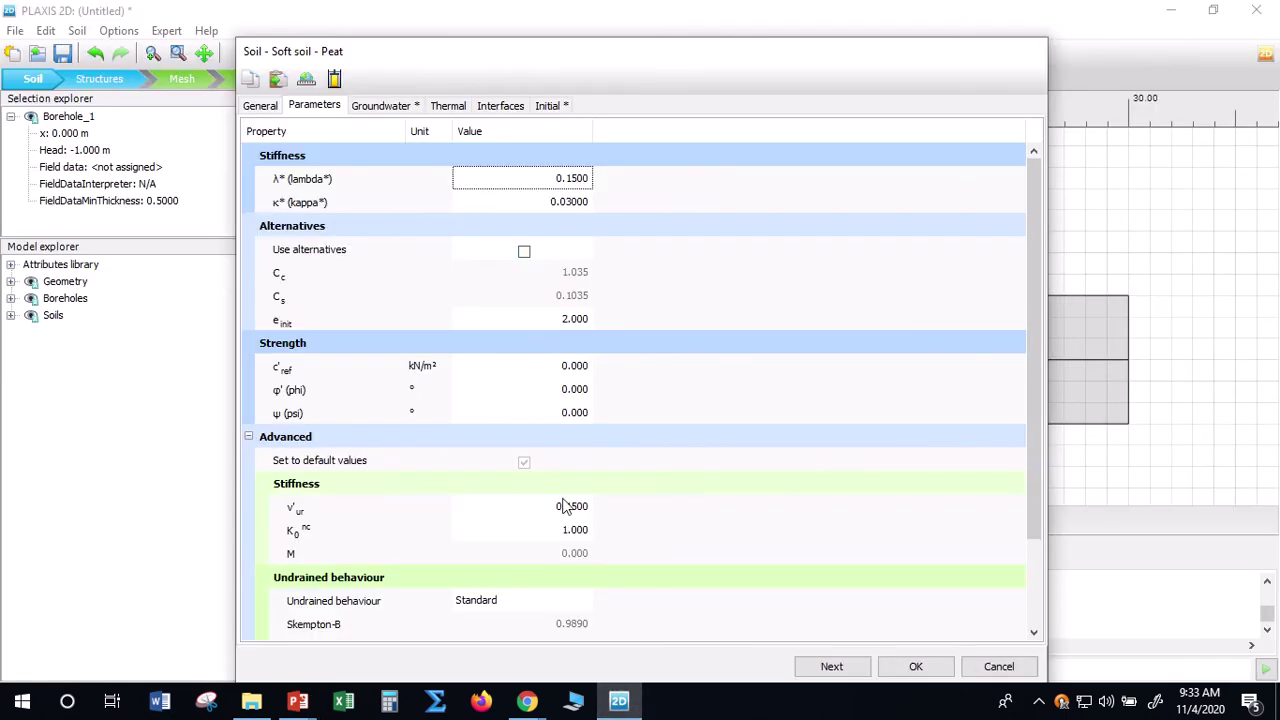
click(566, 370)
text(2)
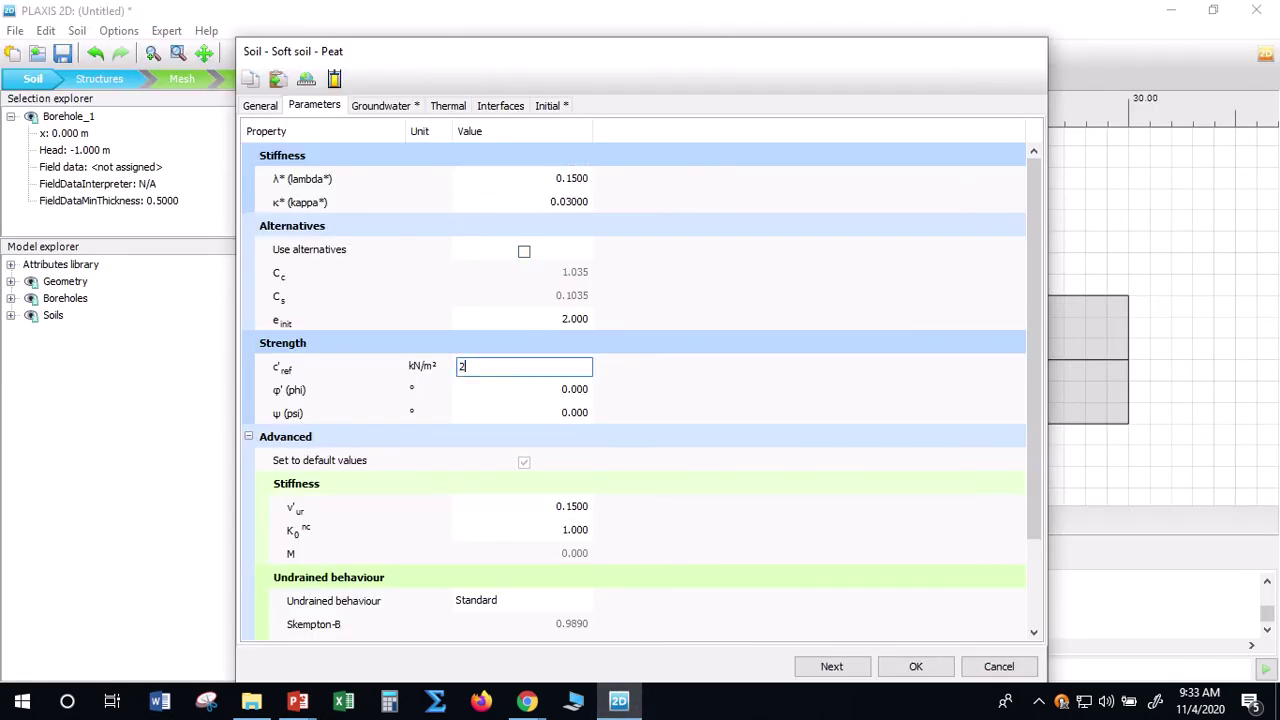
click(573, 397)
text(23)
key(Return)
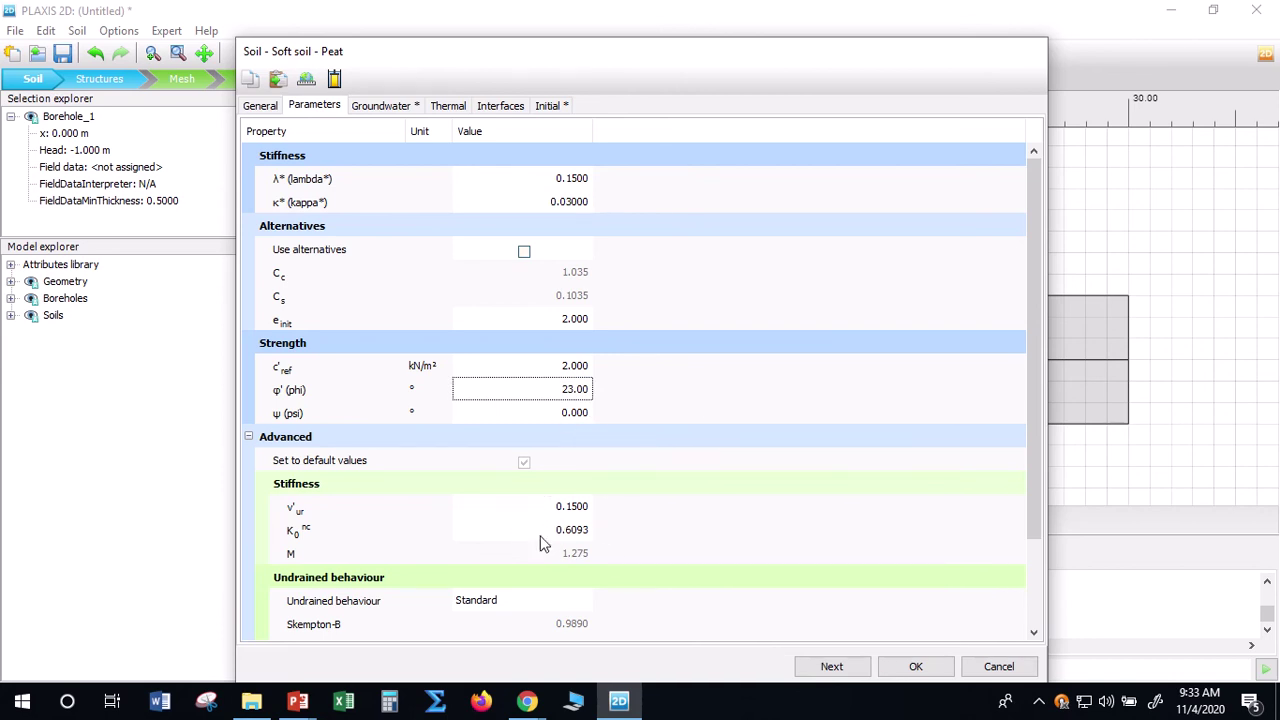
scroll(560, 525, down, 1)
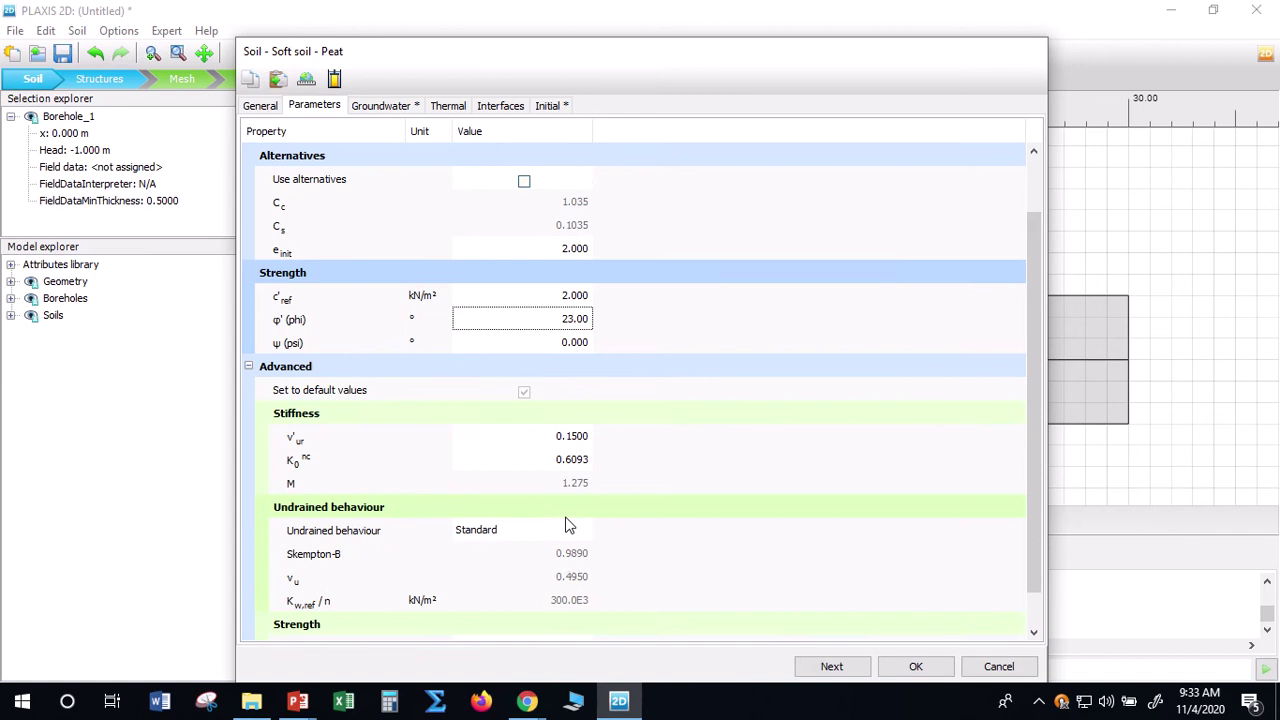
scroll(567, 525, down, 1)
scroll(567, 525, up, 1)
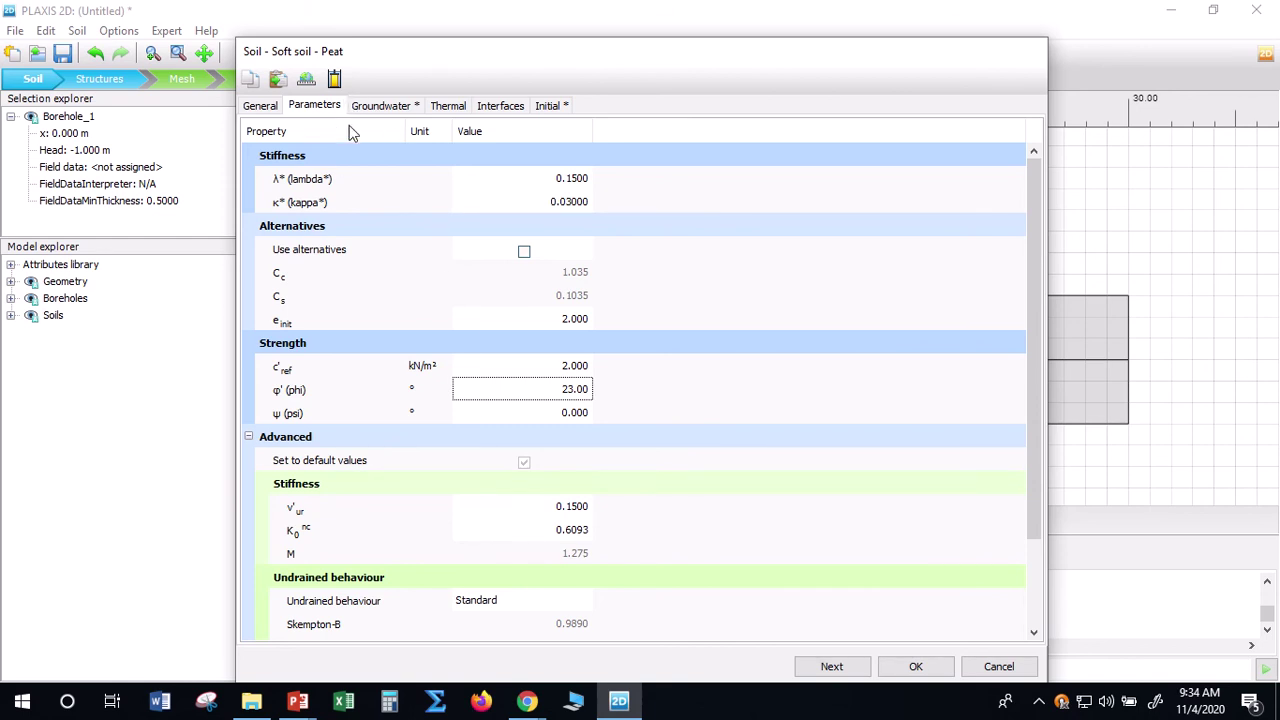
Open the Peat's groundwater properties and check the groundwater values in the PowerPoint soil parameters table
click(382, 108)
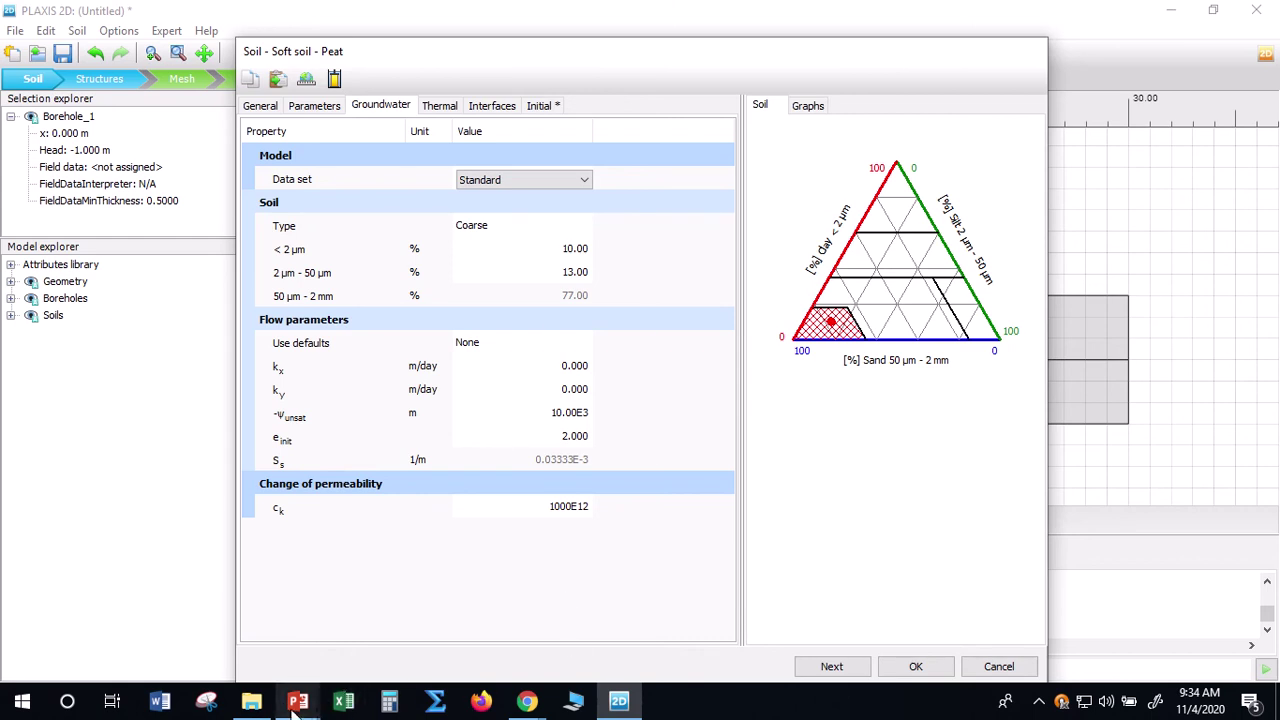
mouse_move(295, 703)
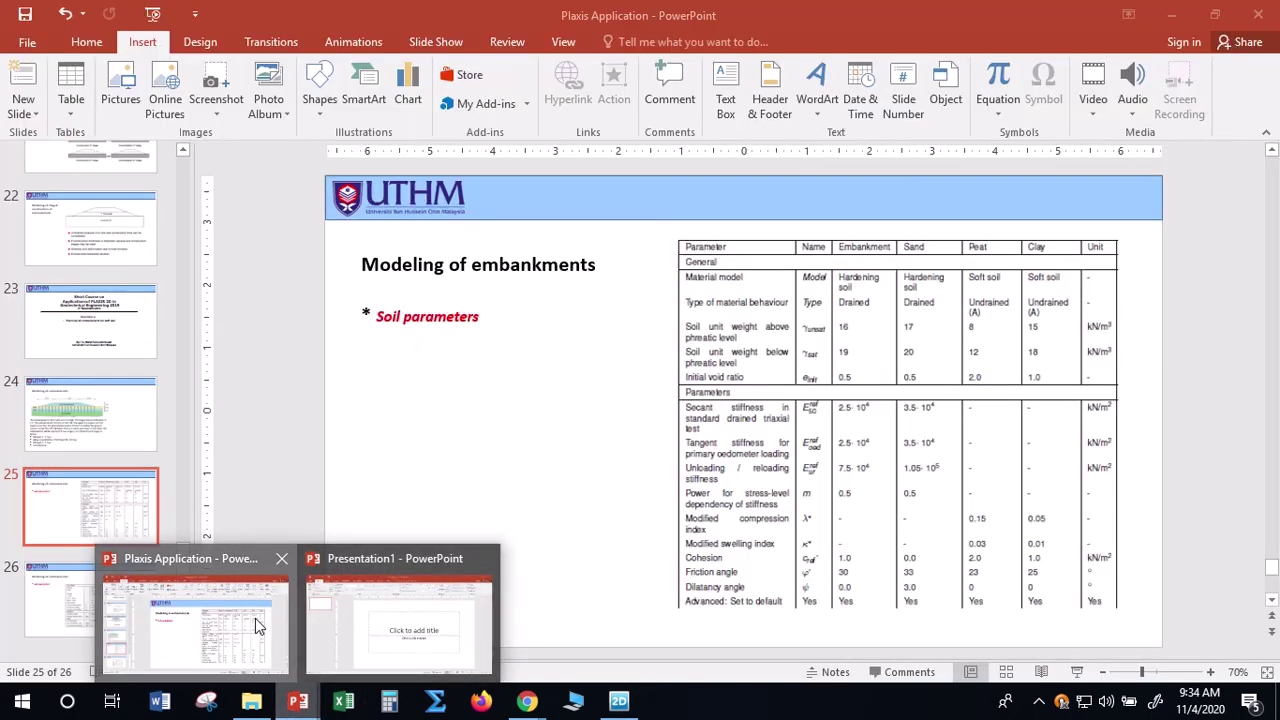
click(255, 625)
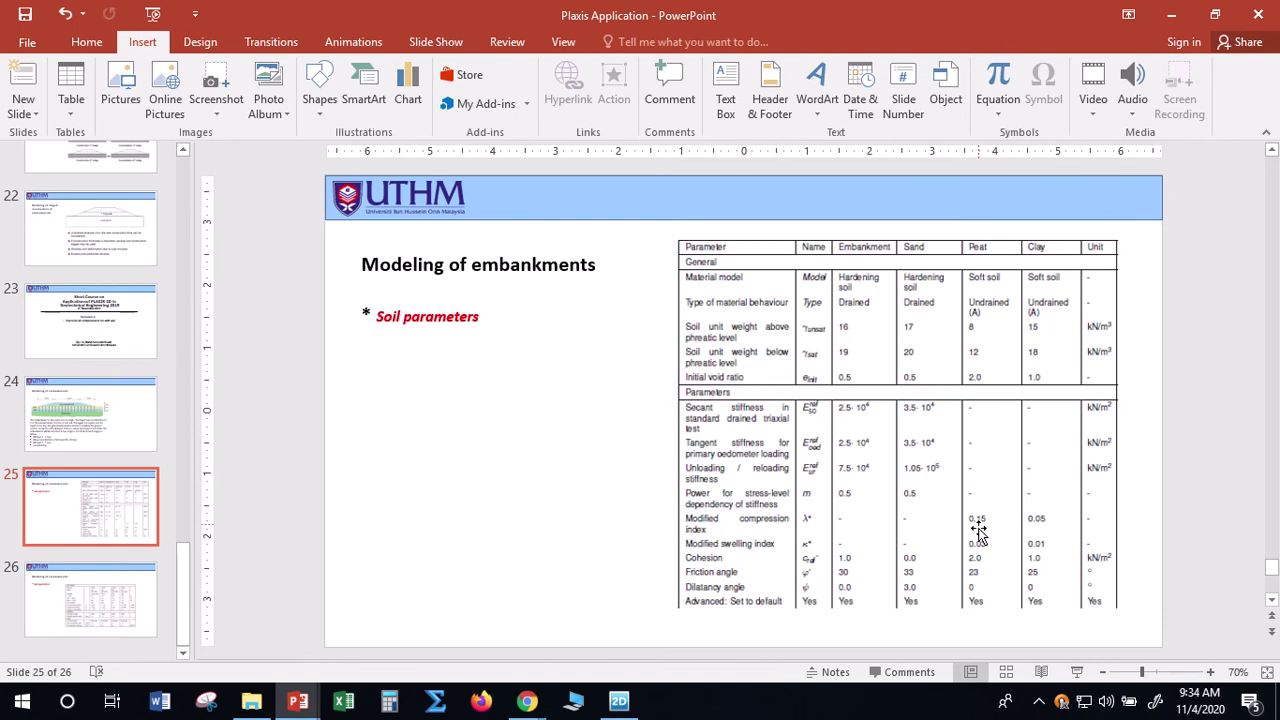
scroll(988, 598, down, 1)
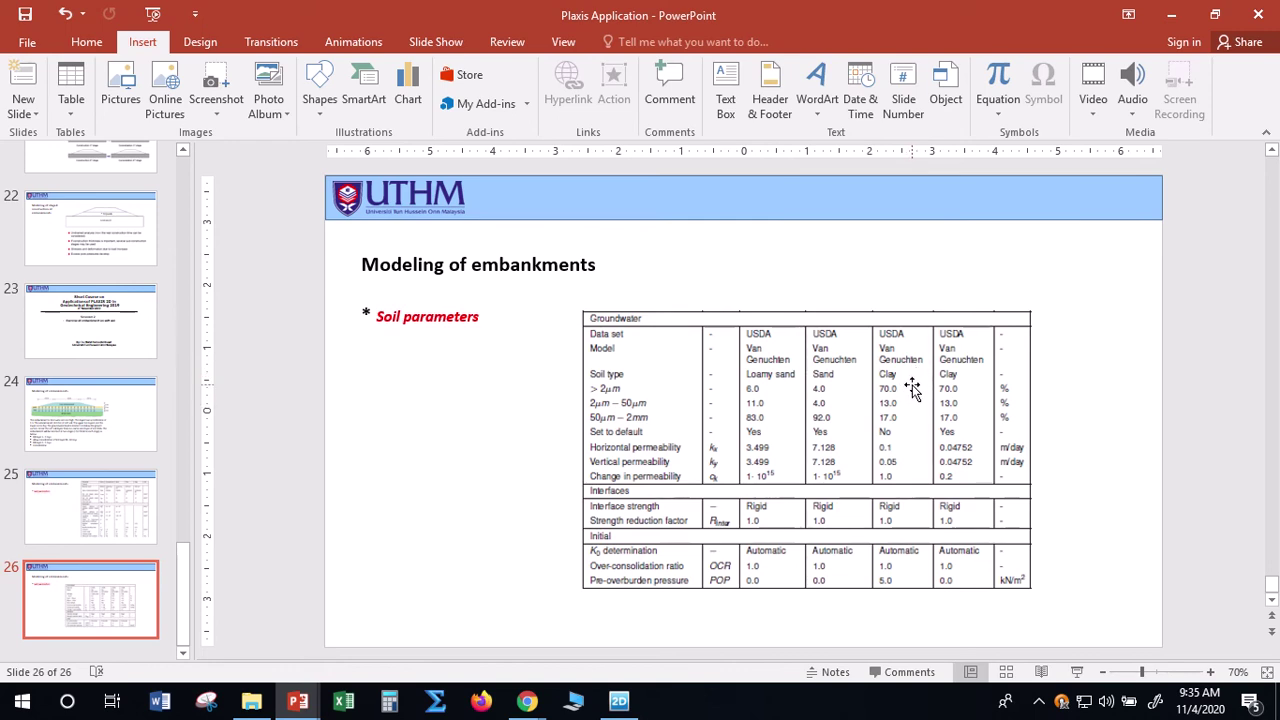
click(619, 700)
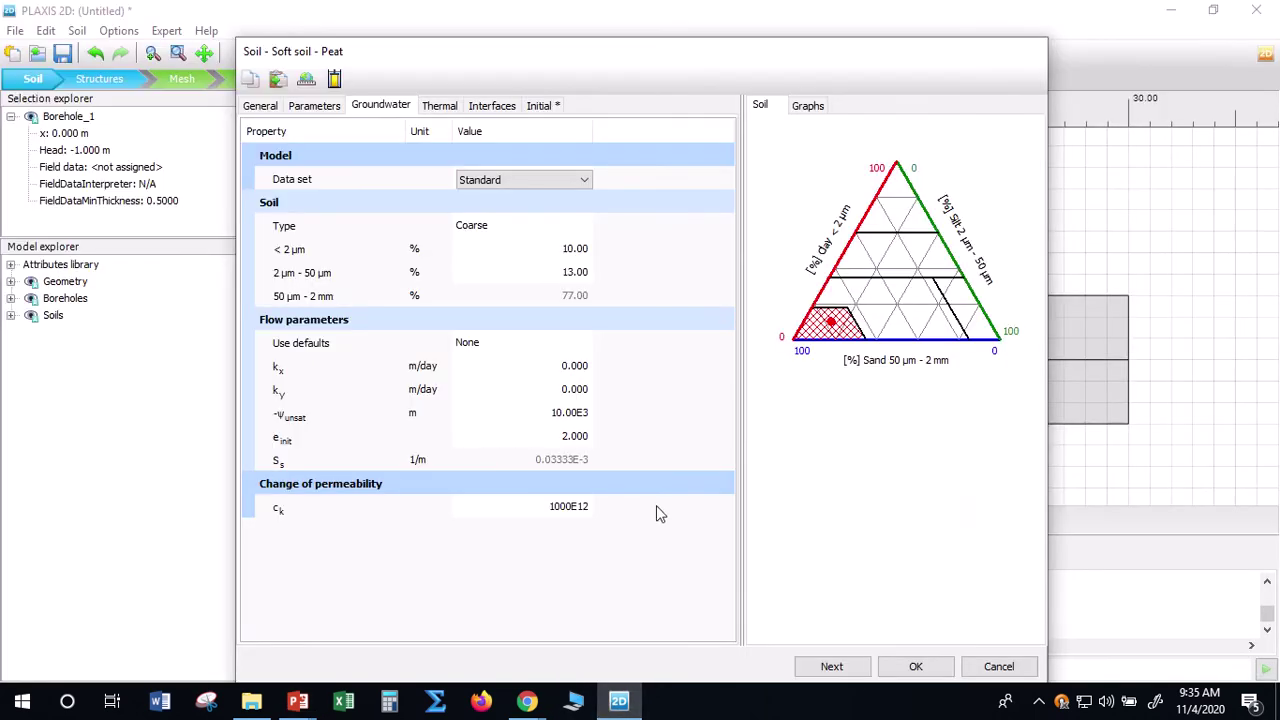
Examine the data set, soil type and default flow parameter options available for the Peat's groundwater properties
click(587, 181)
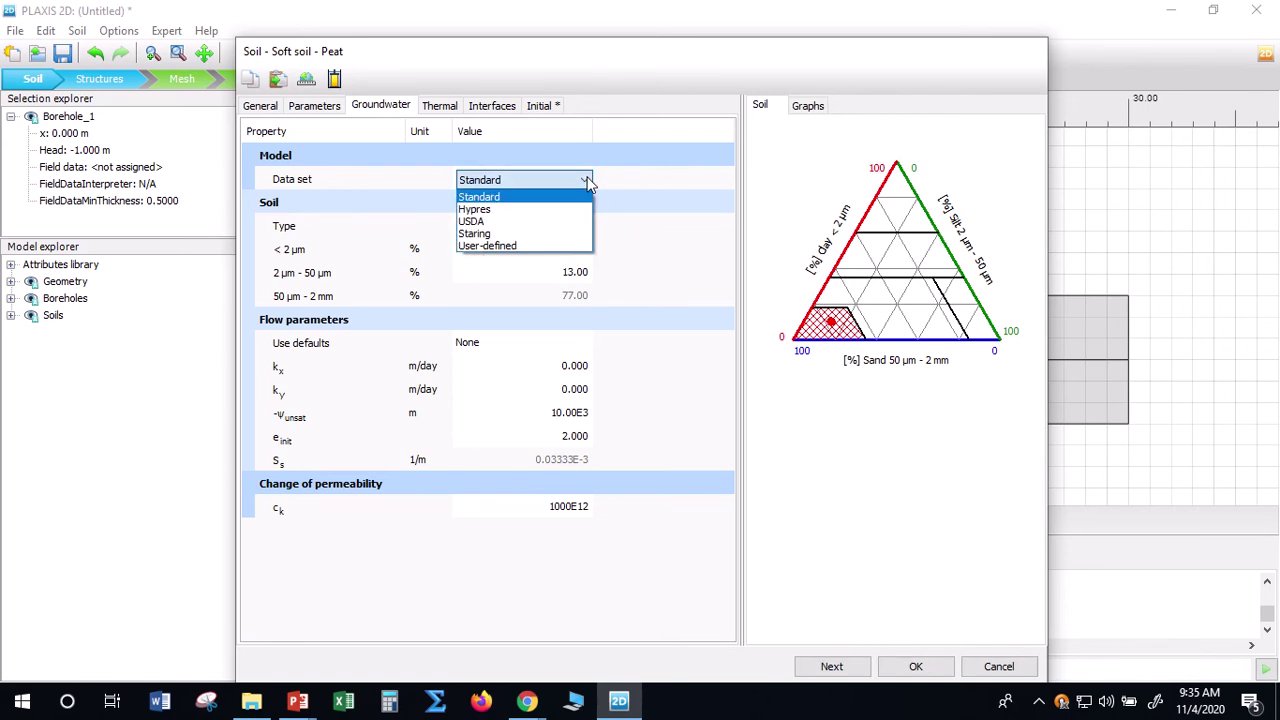
click(511, 196)
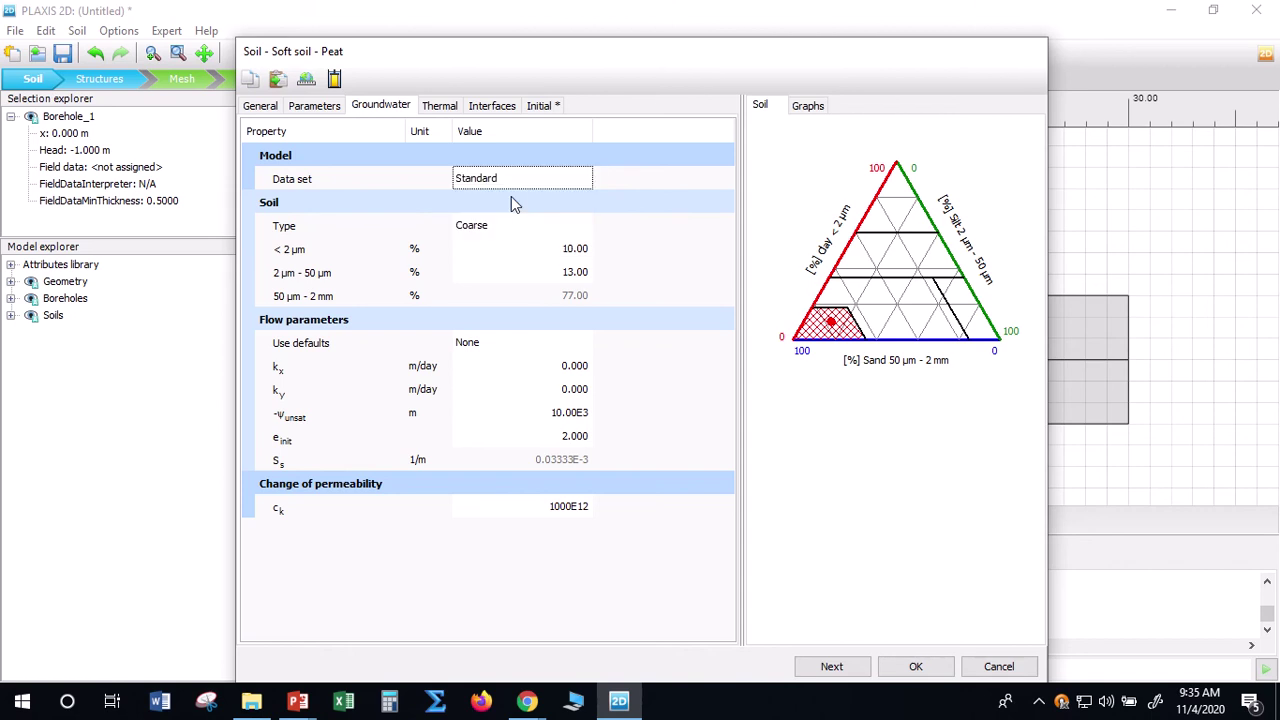
click(503, 228)
click(499, 228)
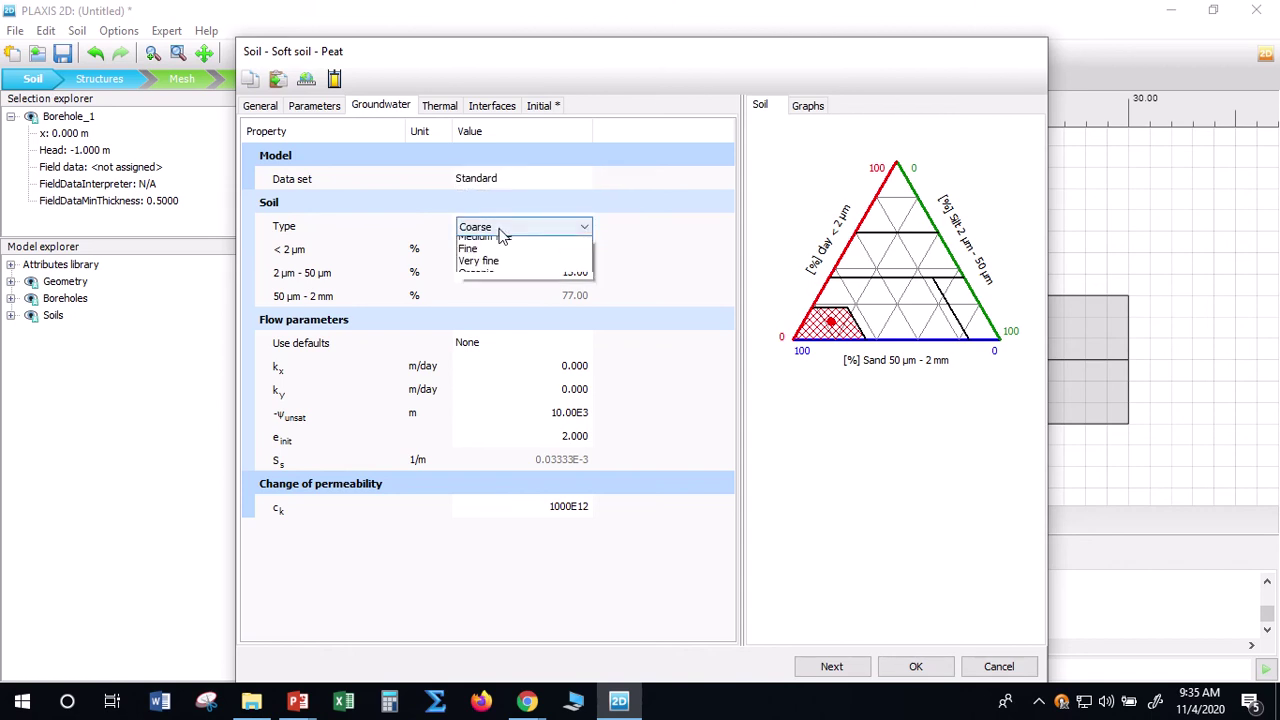
click(498, 243)
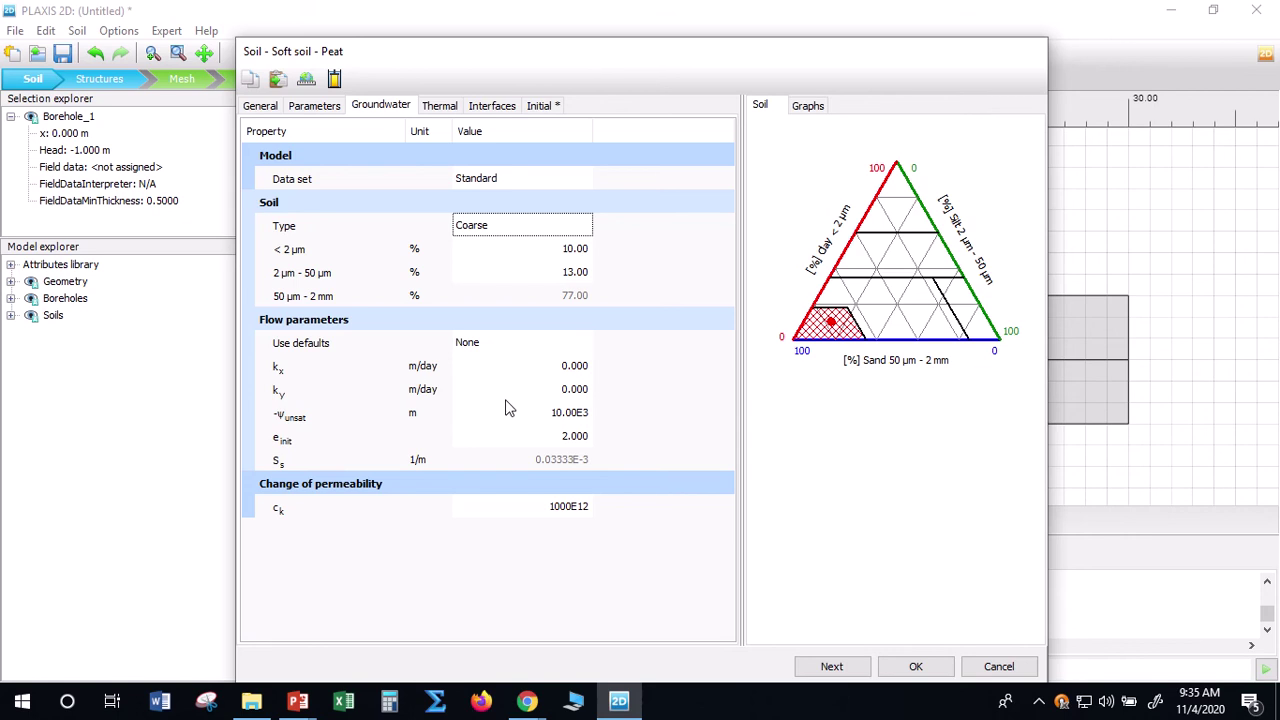
click(497, 343)
click(493, 340)
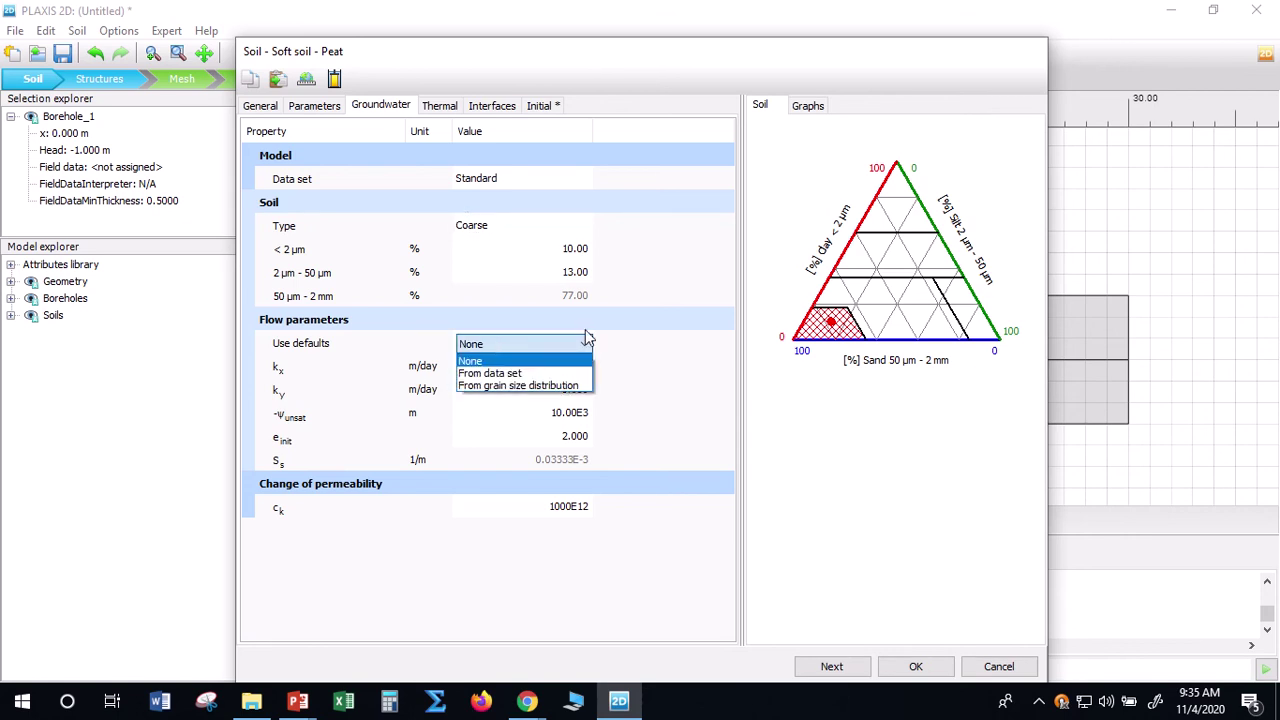
click(500, 338)
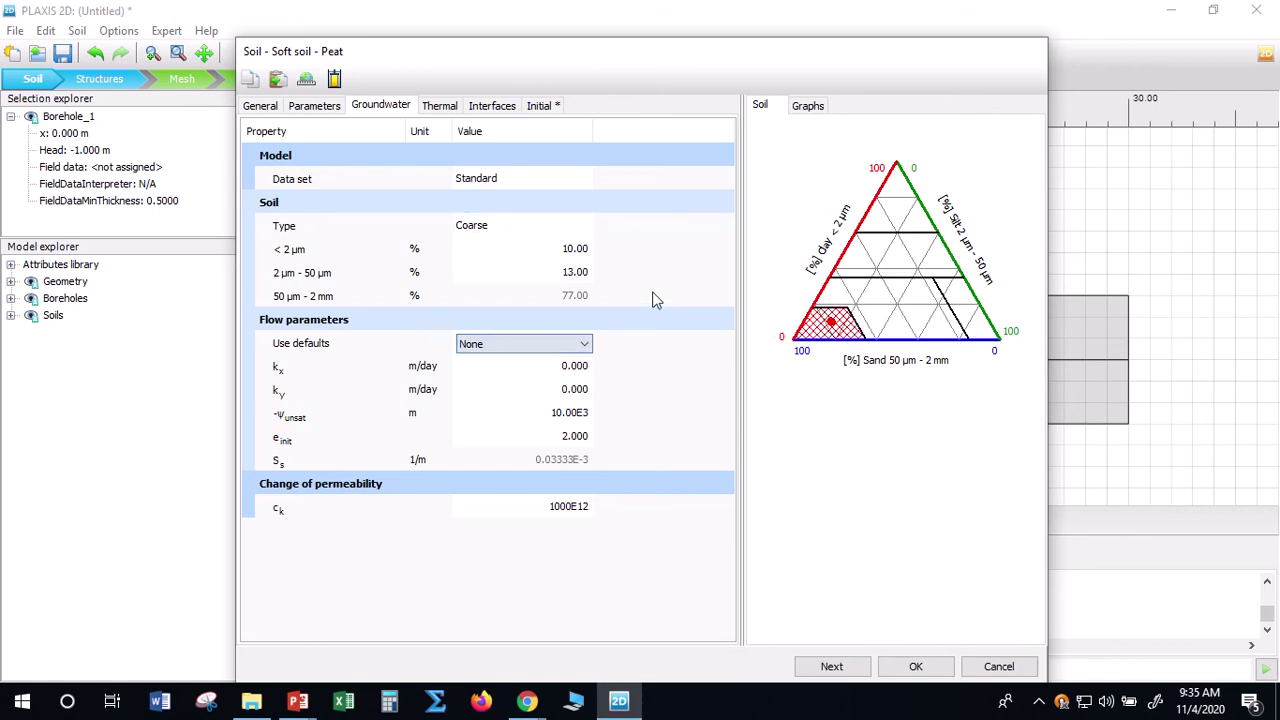
click(530, 182)
click(530, 182)
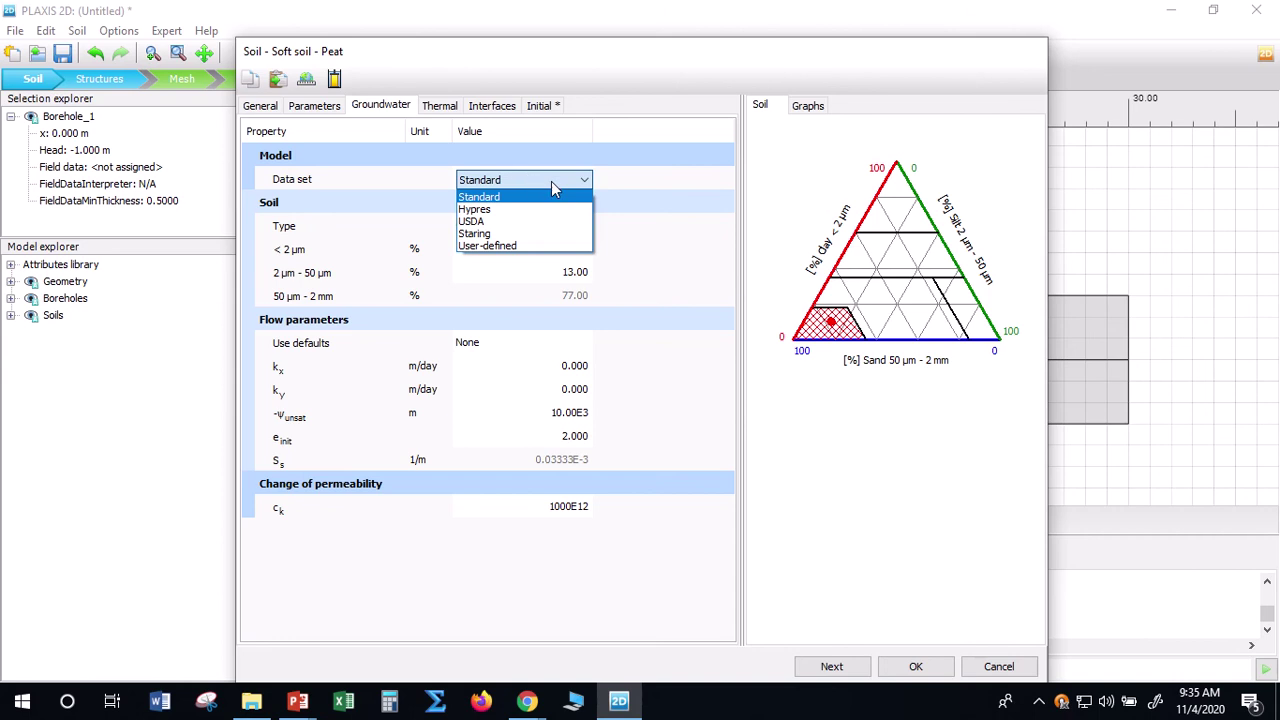
click(589, 187)
click(589, 187)
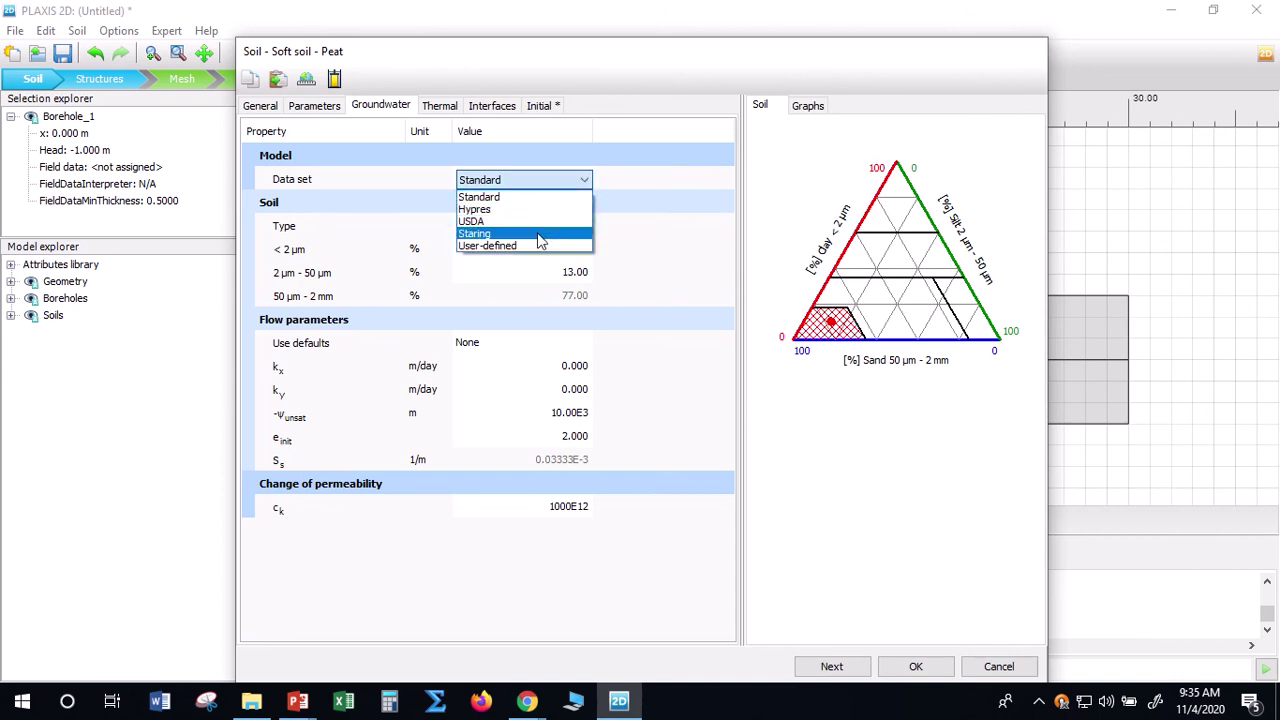
click(640, 211)
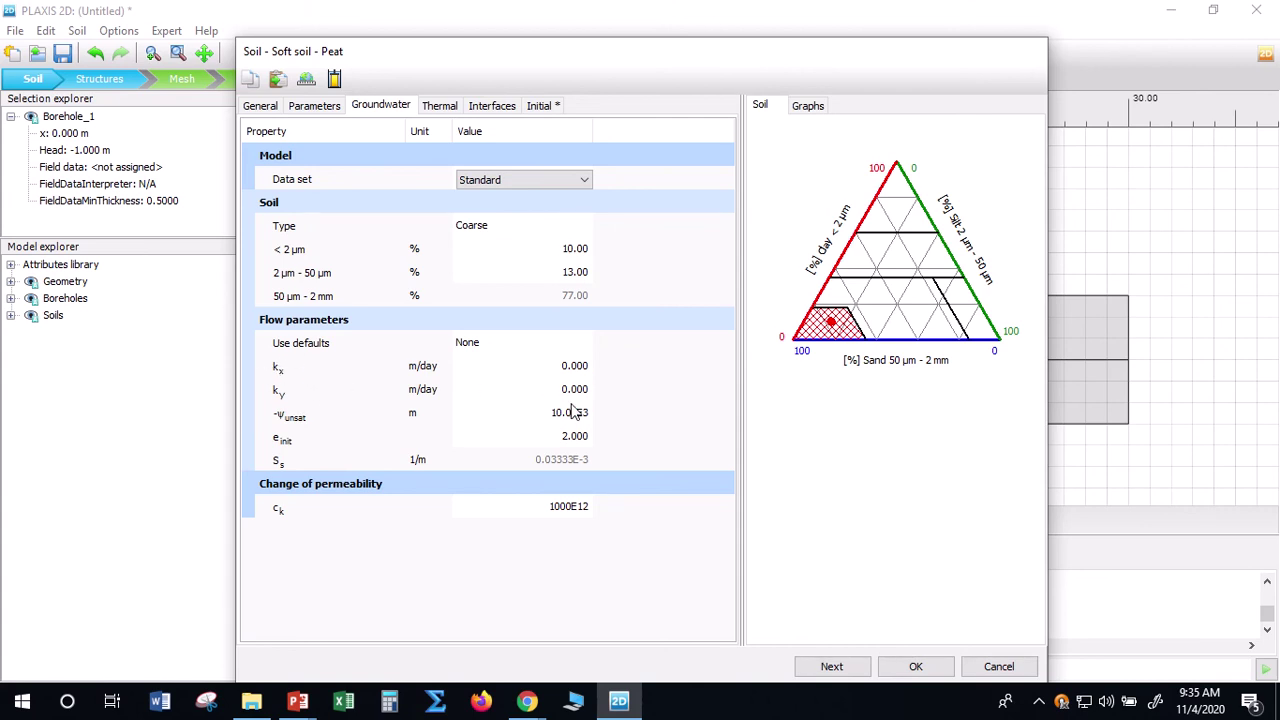
Set the Peat's horizontal permeability kx to 0.1 m/day, consulting the groundwater table in the PowerPoint presentation
click(298, 700)
click(235, 642)
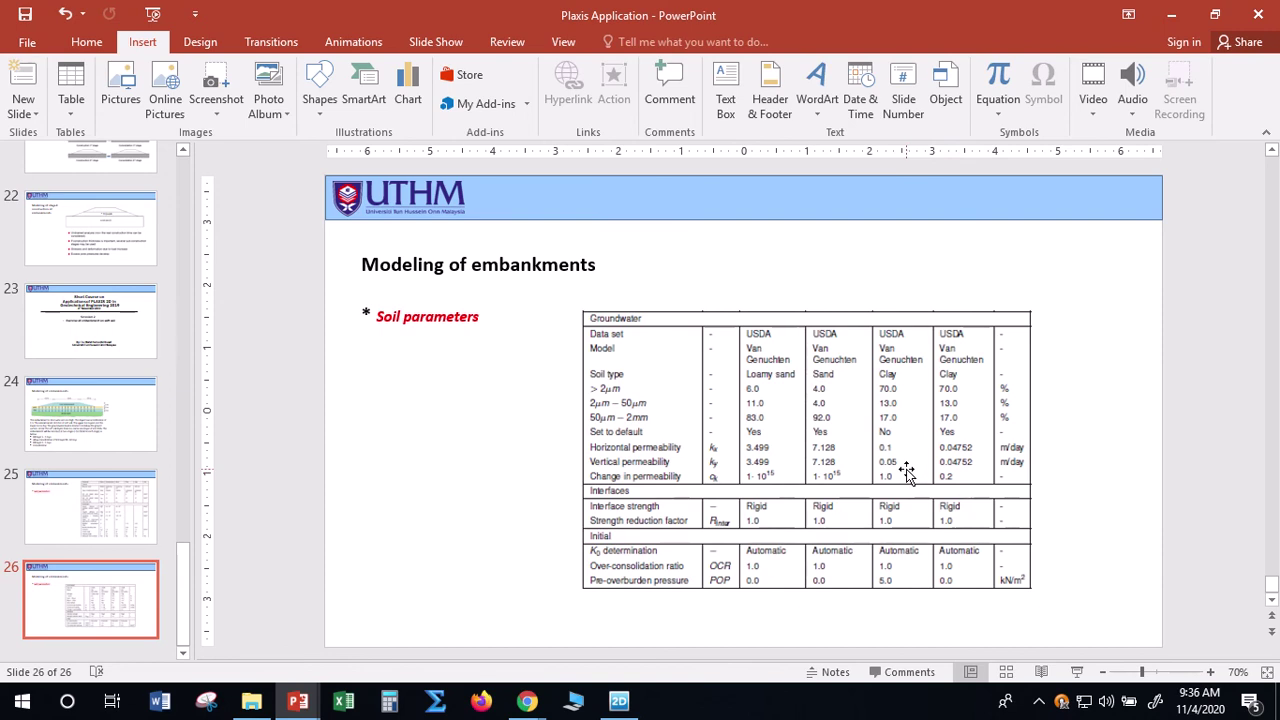
click(619, 700)
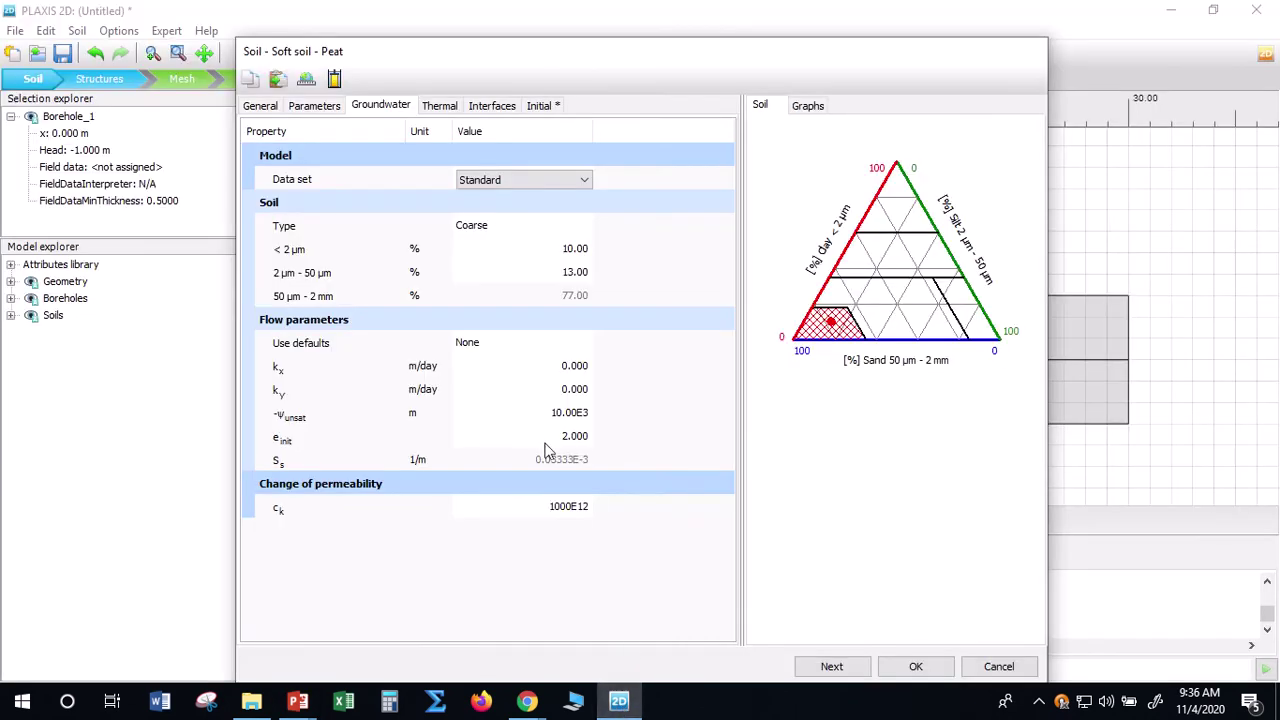
click(559, 367)
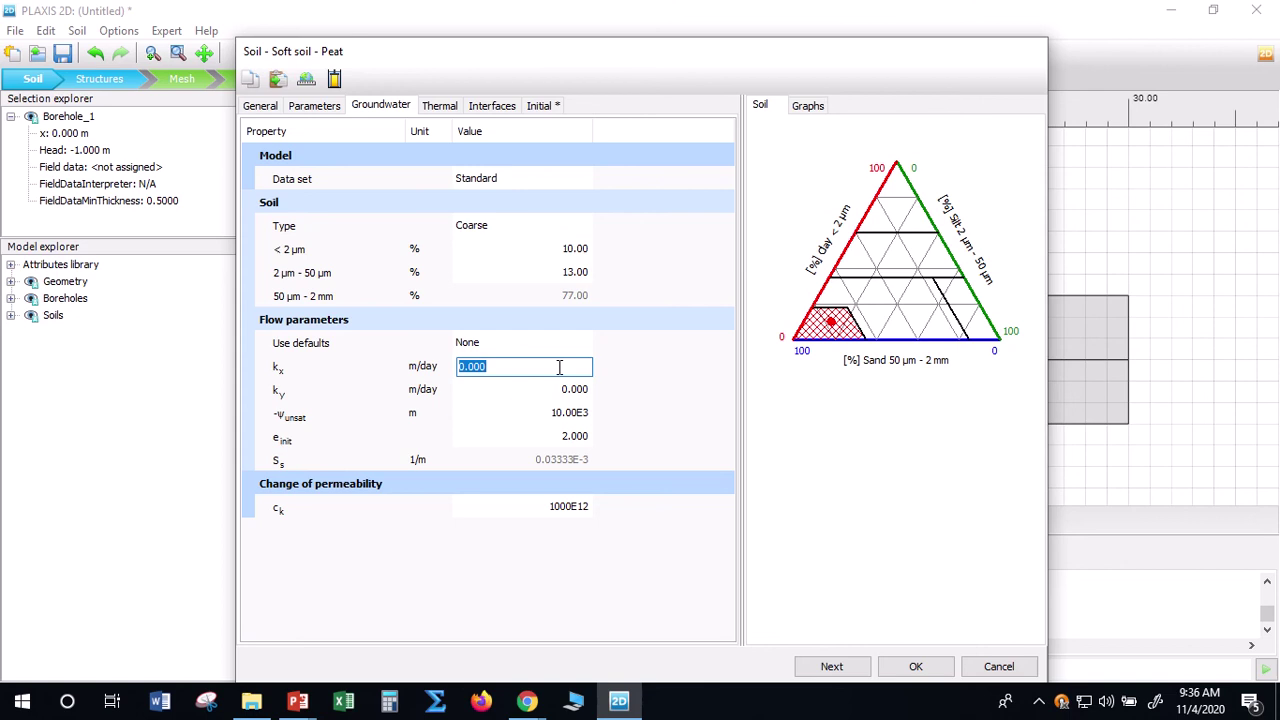
text(0.1)
key(Return)
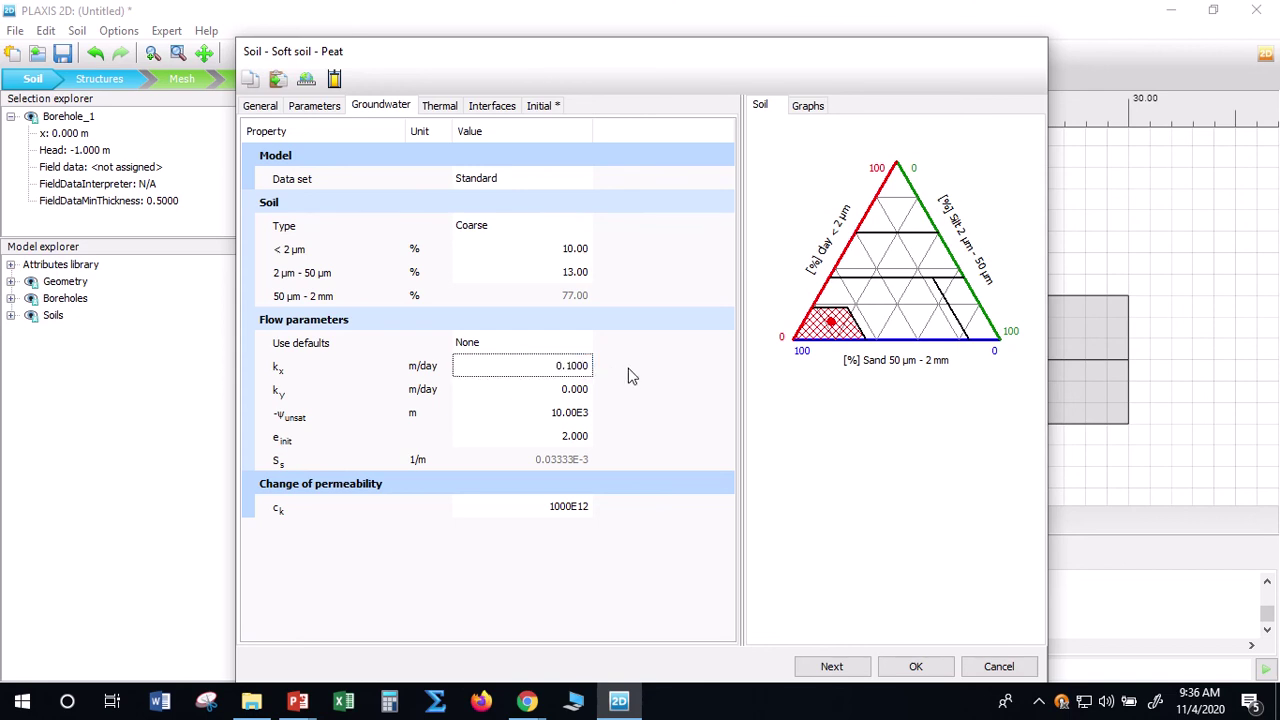
Set the Peat's vertical permeability ky to 0.05 m/day
click(585, 390)
text(0)
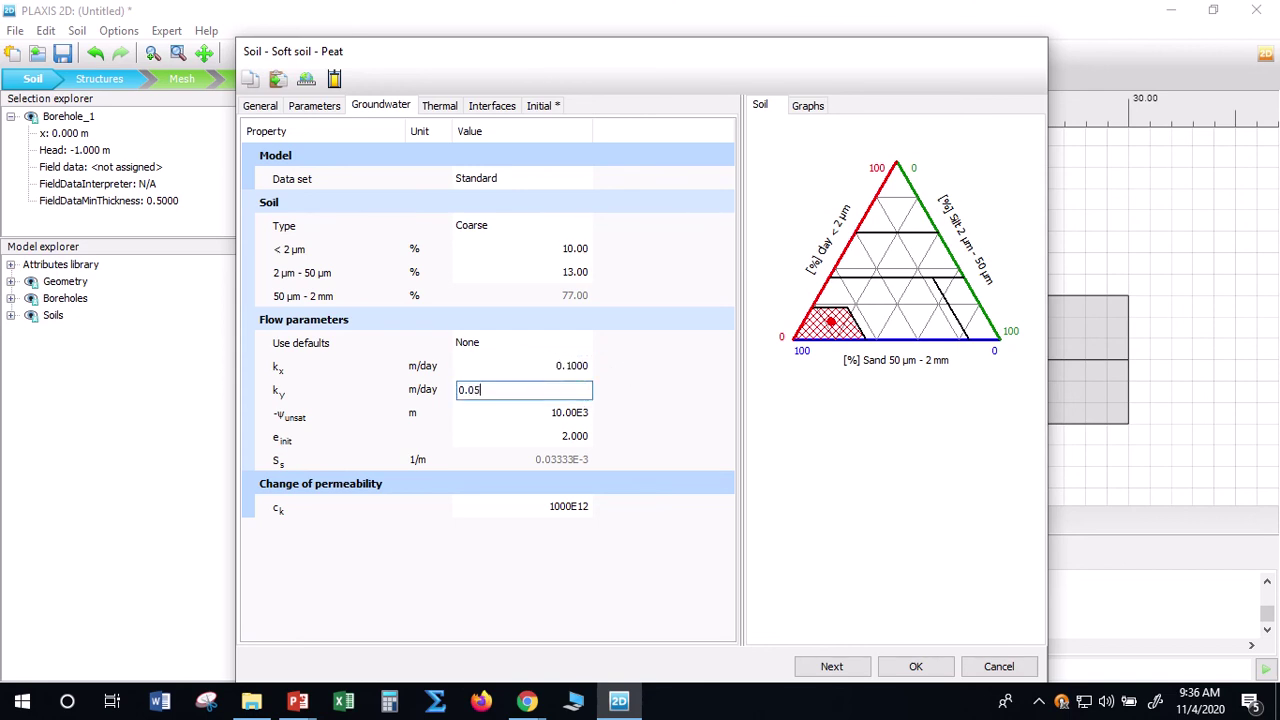
click(669, 391)
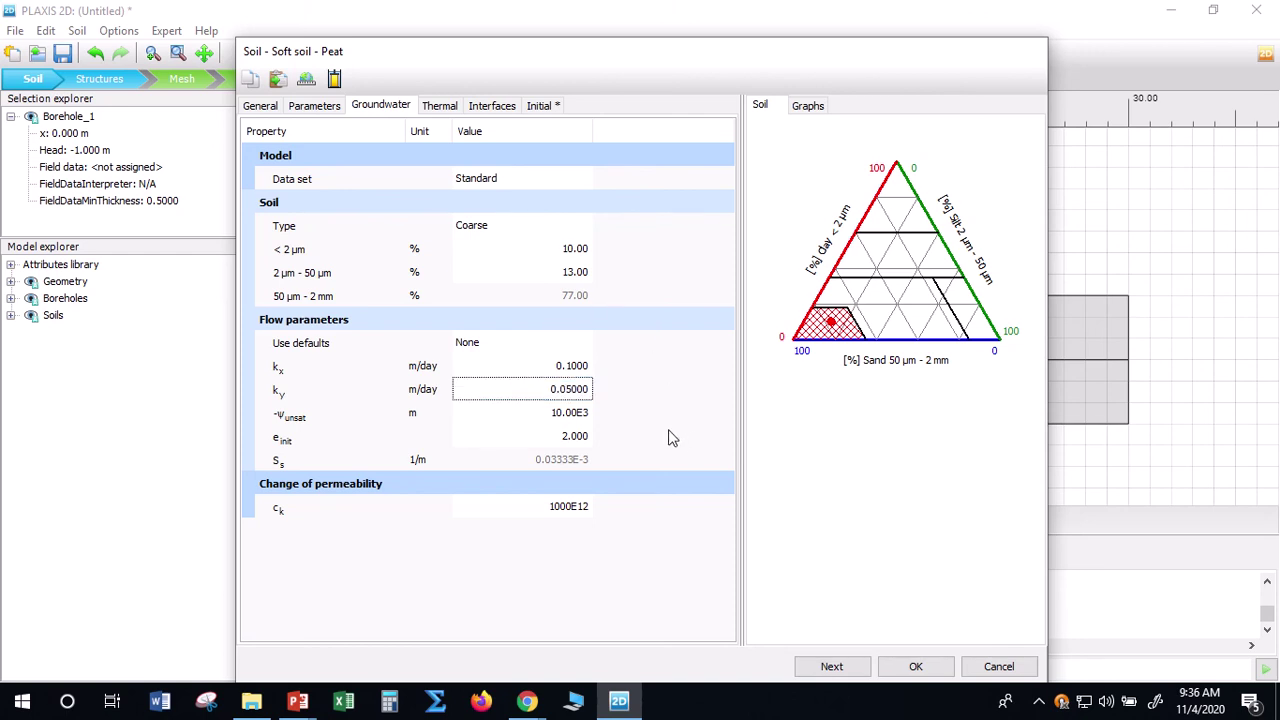
click(571, 389)
click(616, 445)
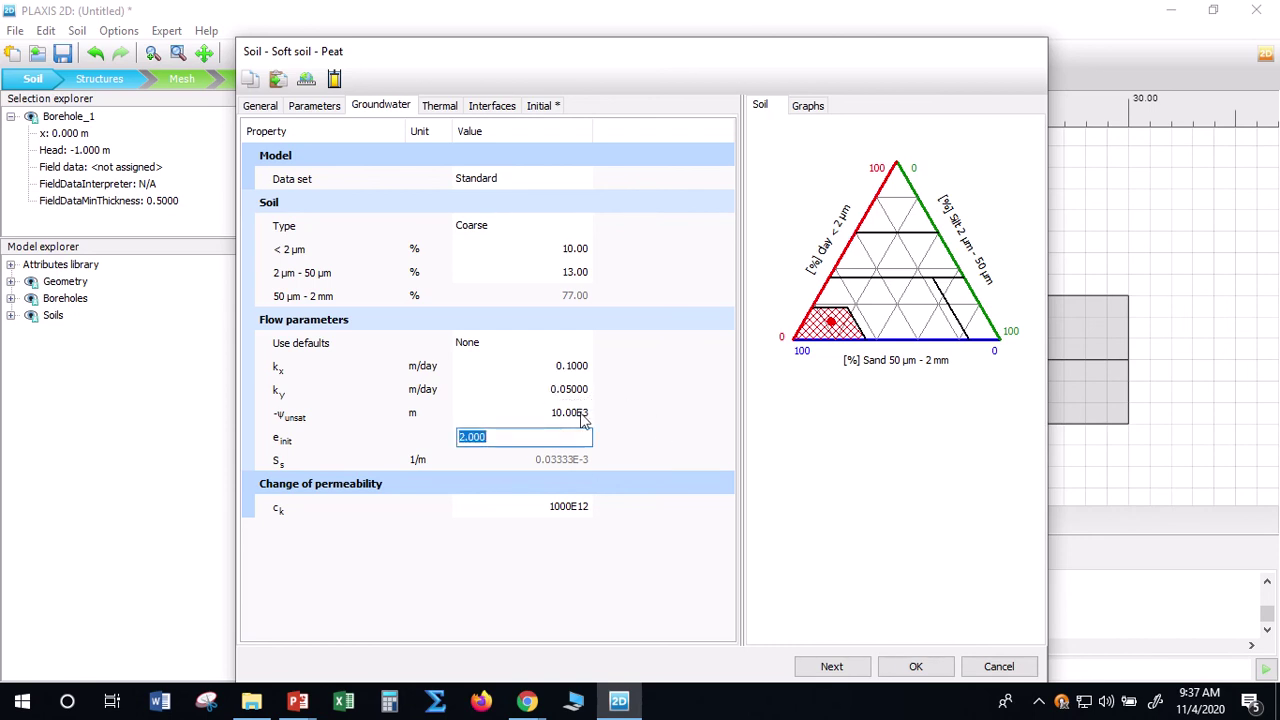
Review the Peat's thermal, interface strength and initial K0 settings, and save the material set
click(440, 106)
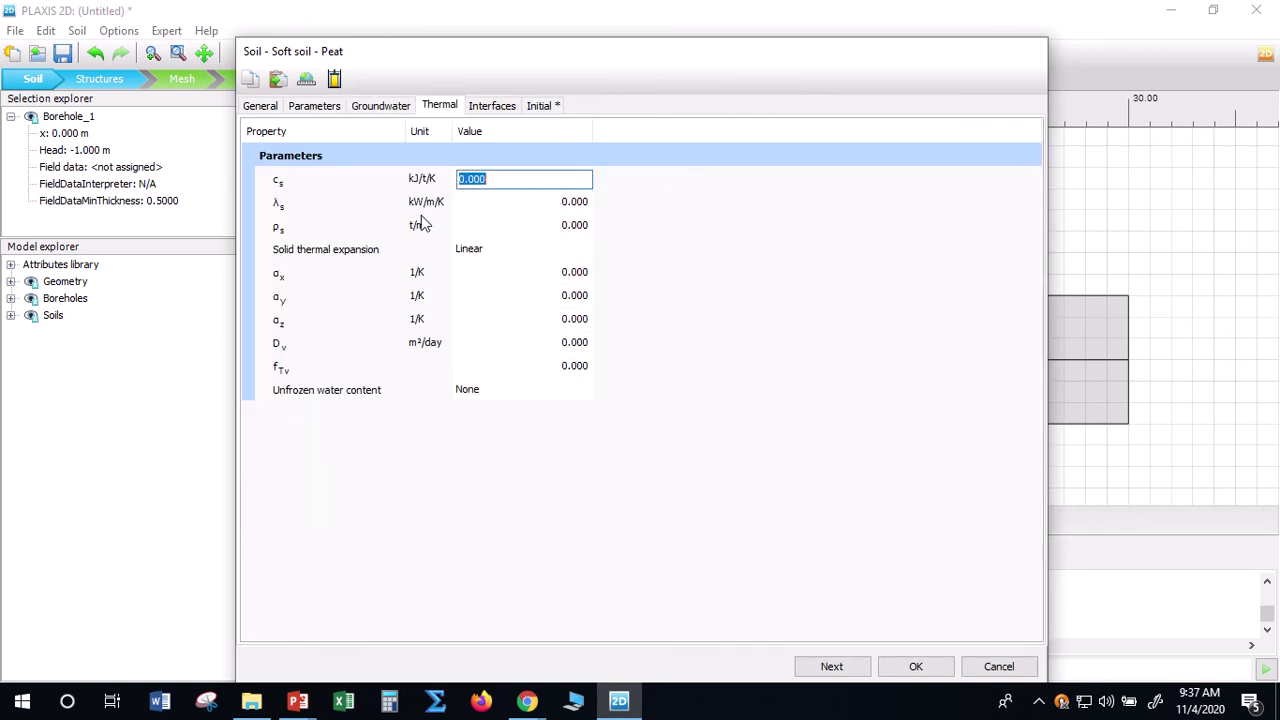
click(494, 107)
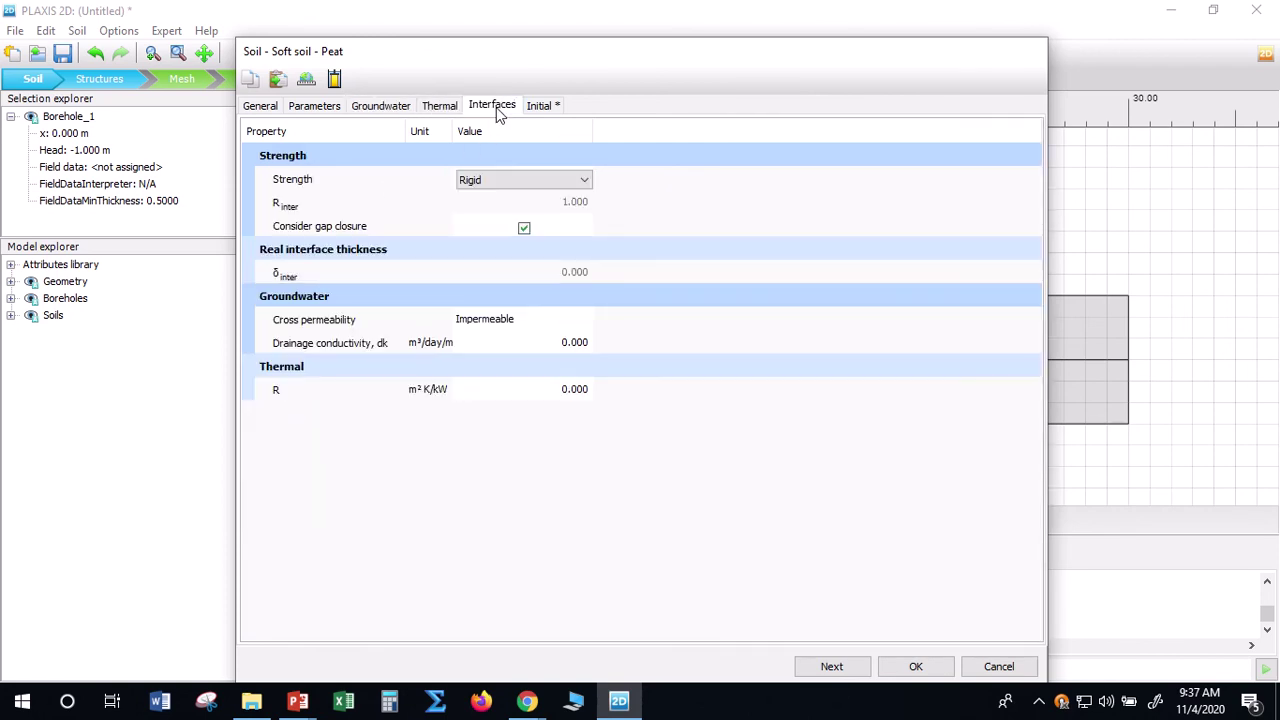
click(585, 181)
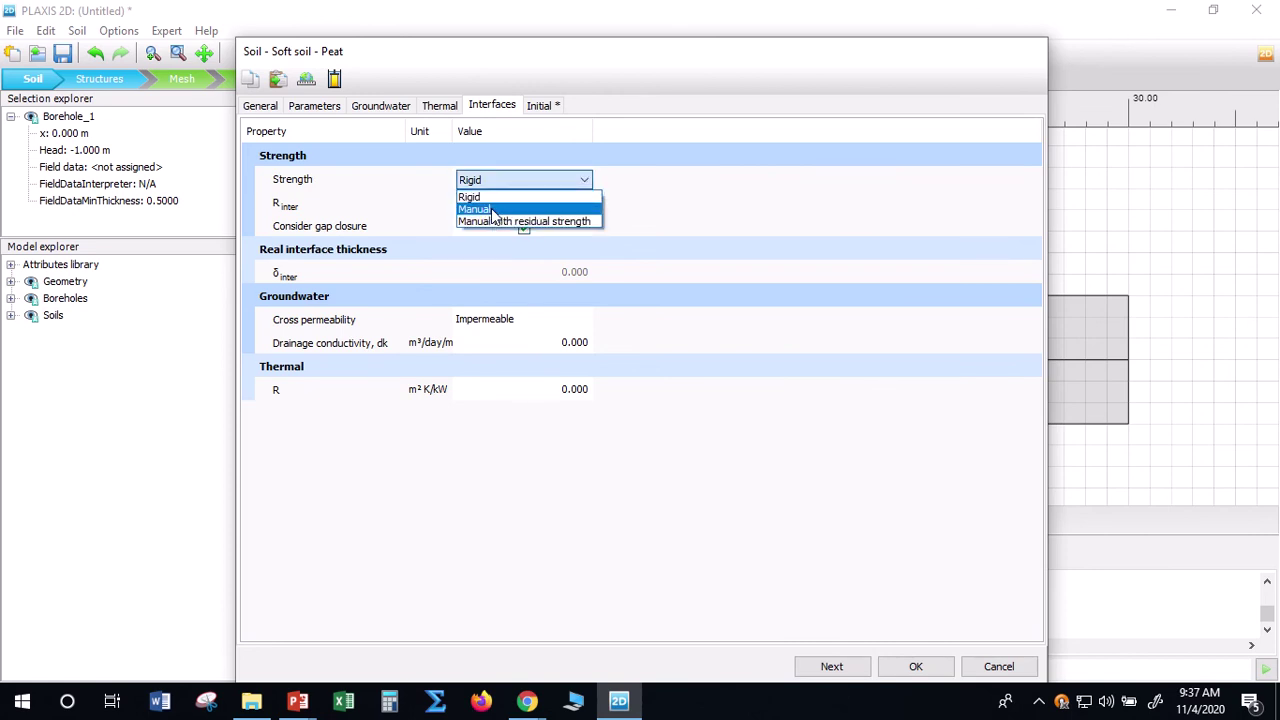
click(586, 183)
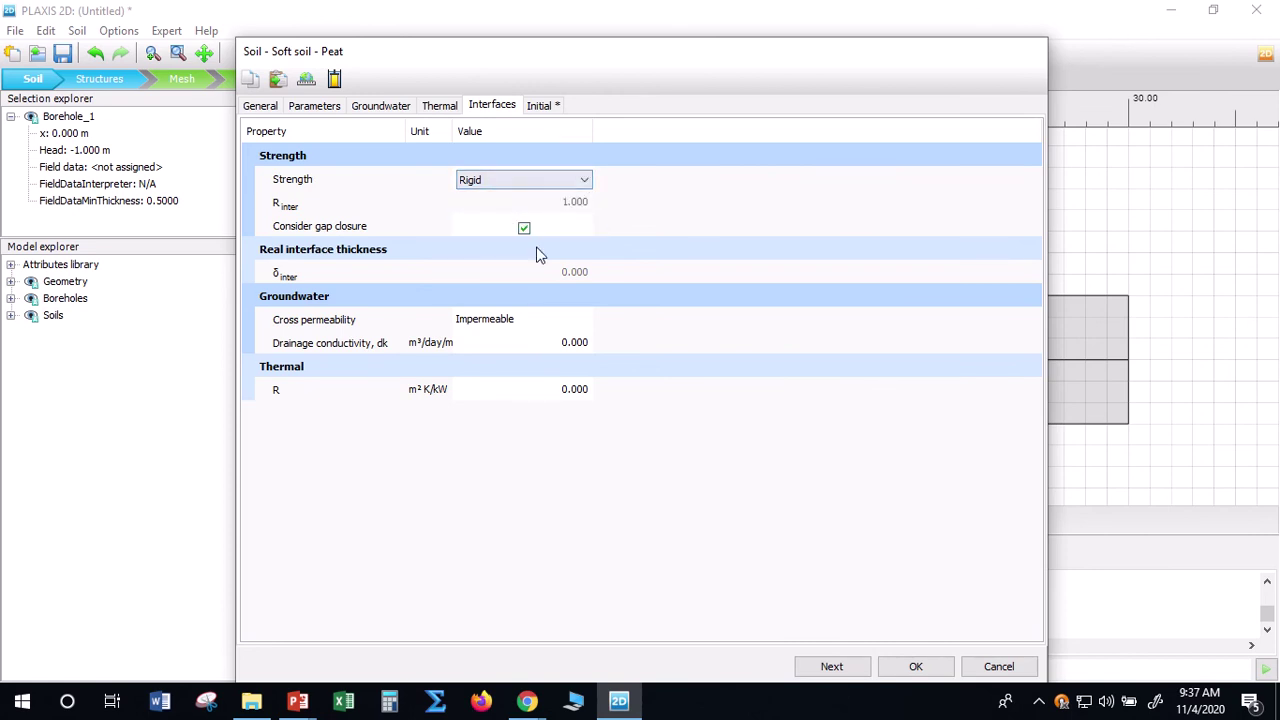
click(546, 106)
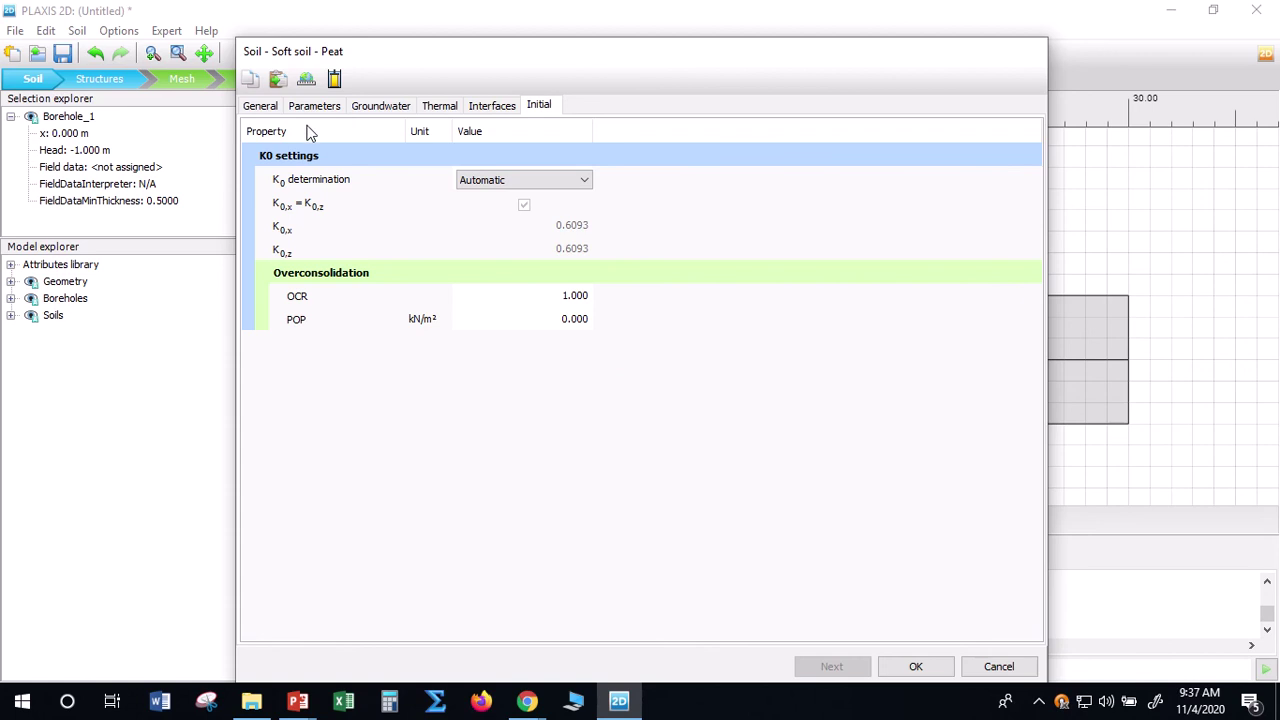
click(928, 660)
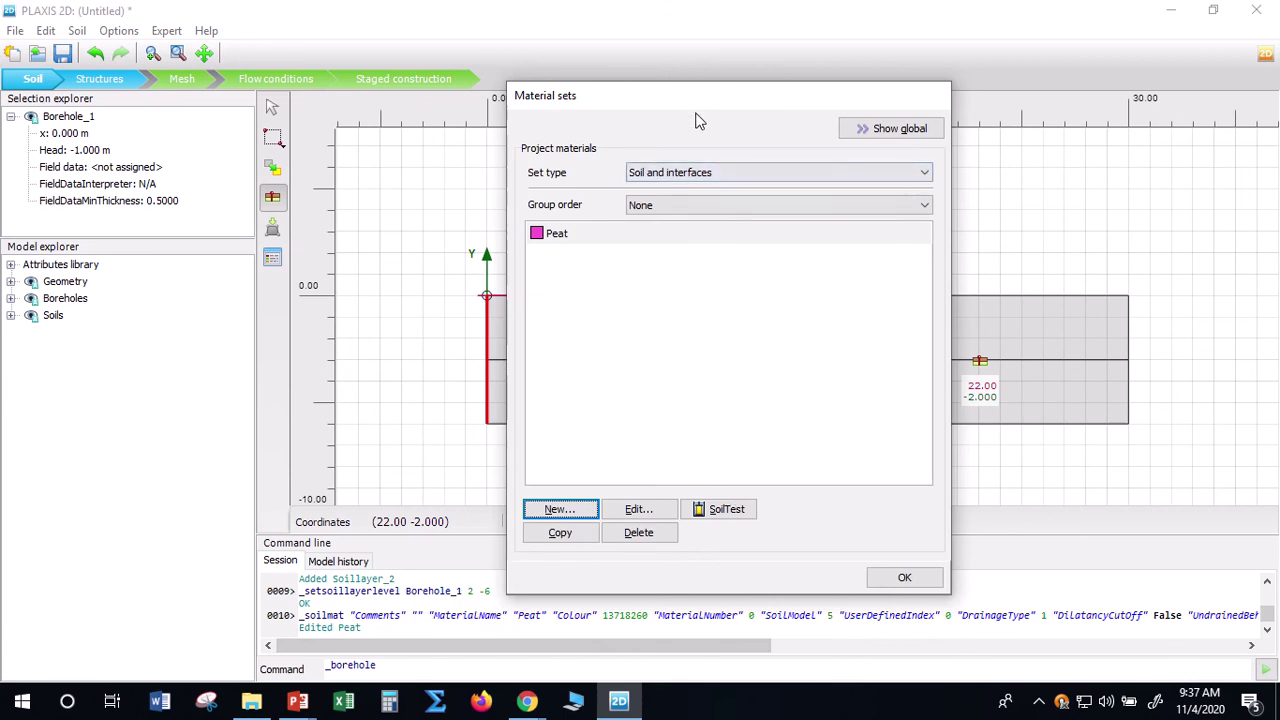
drag(694, 105, 231, 143)
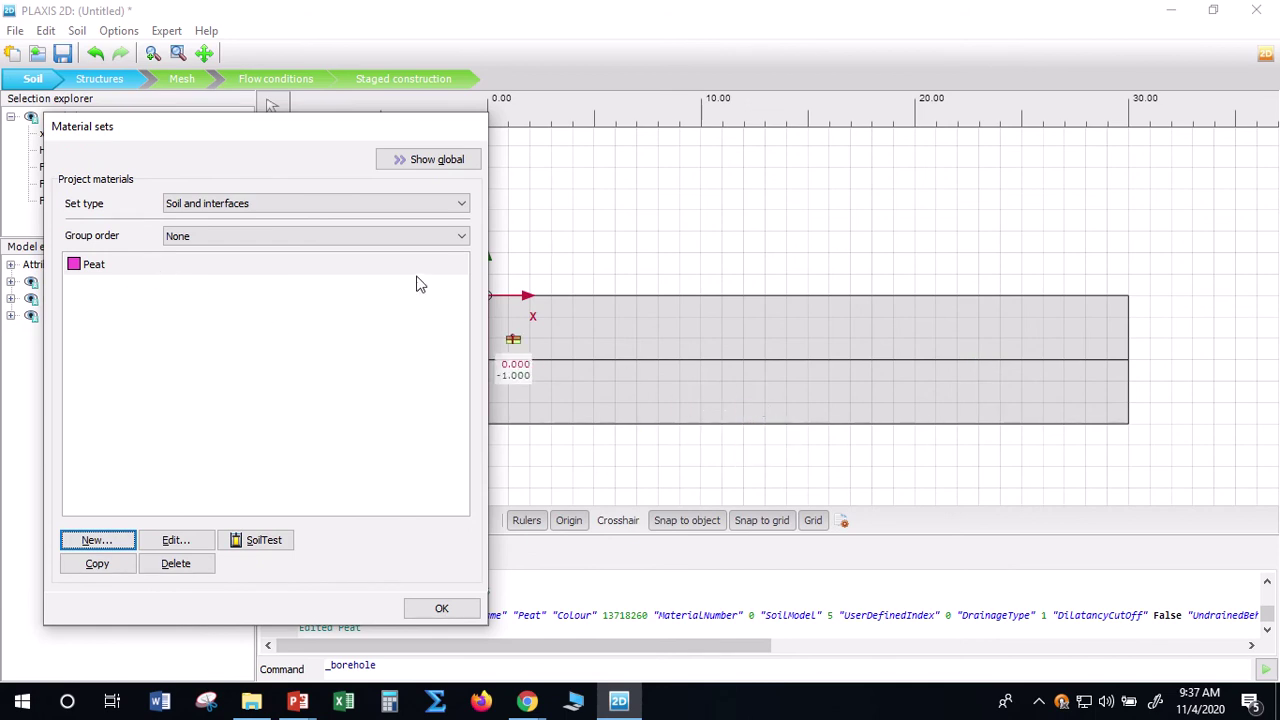
drag(308, 134, 1006, 84)
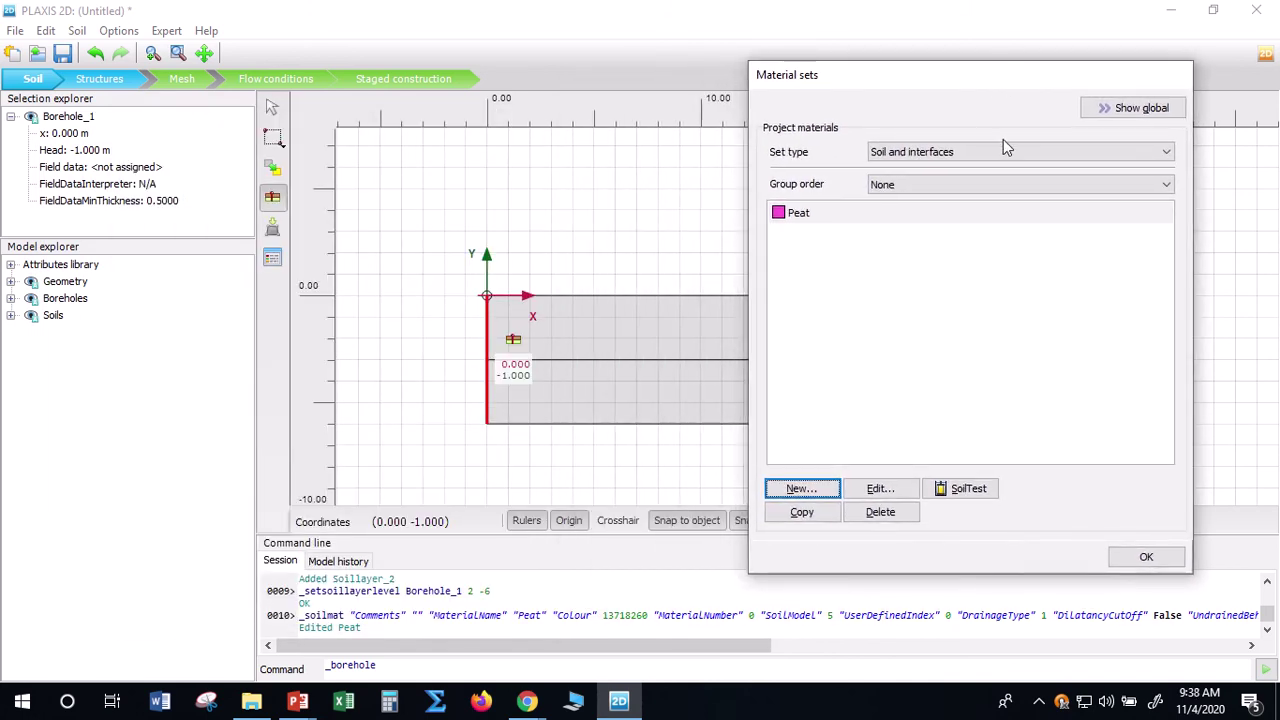
drag(999, 86, 926, 106)
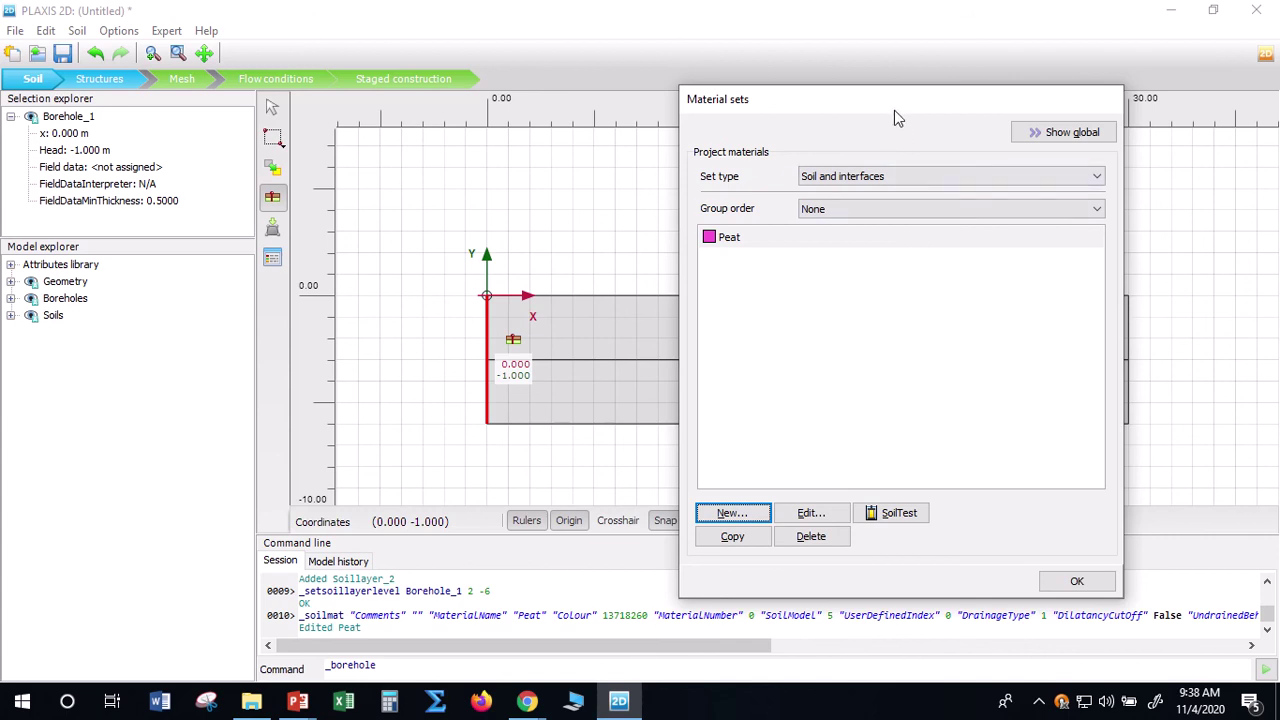
drag(896, 118, 812, 155)
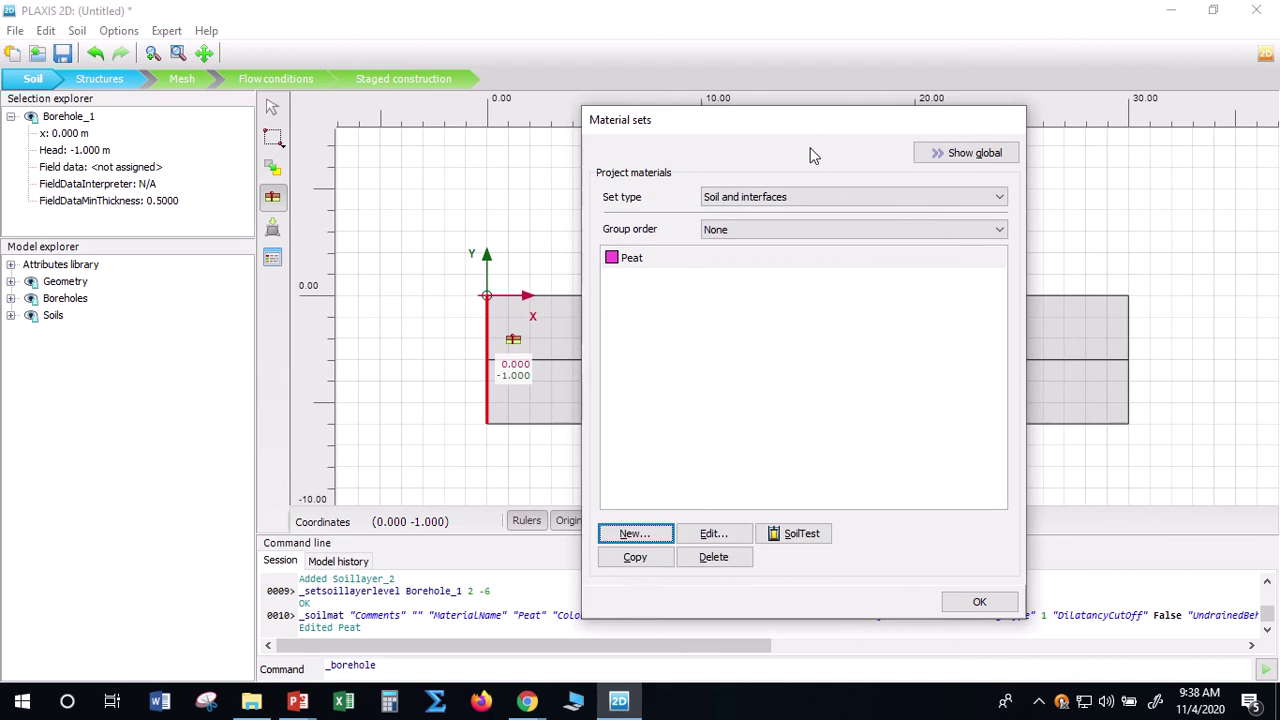
Copy the Tutorial 04 - Clay and Tutorial 04 - Embankment sets from the global materials into the project materials
click(966, 153)
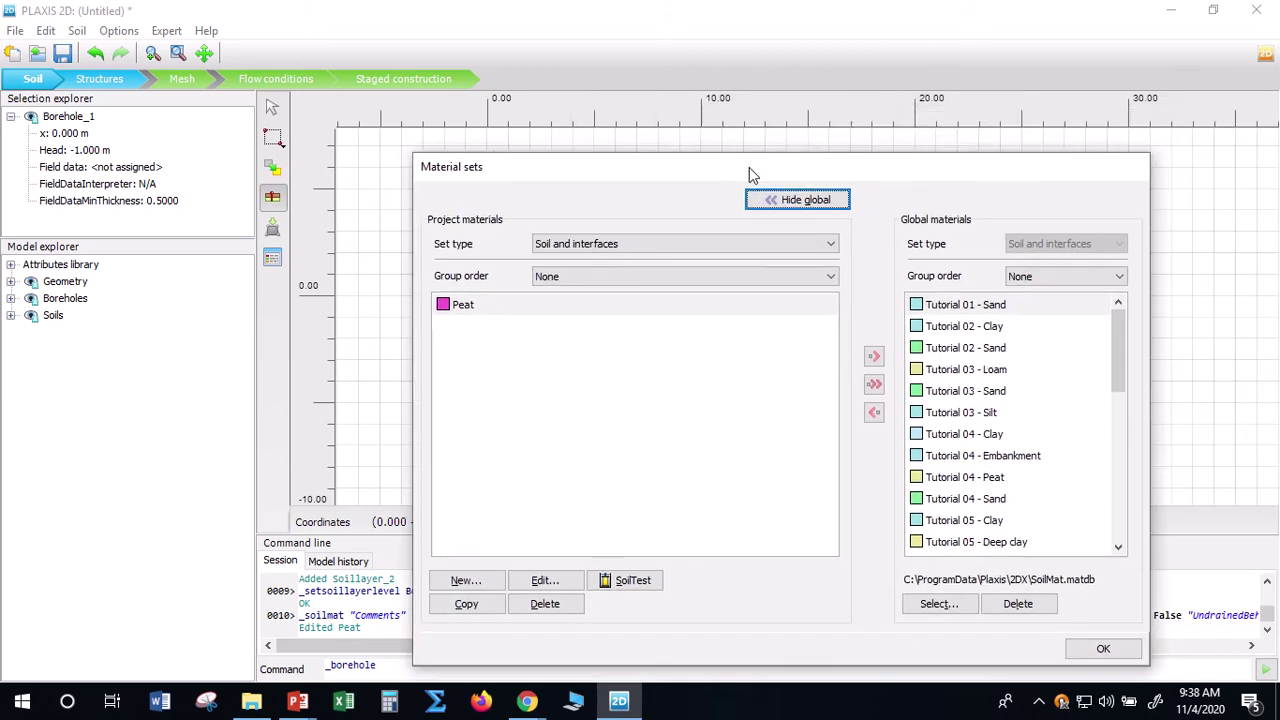
drag(751, 175, 734, 122)
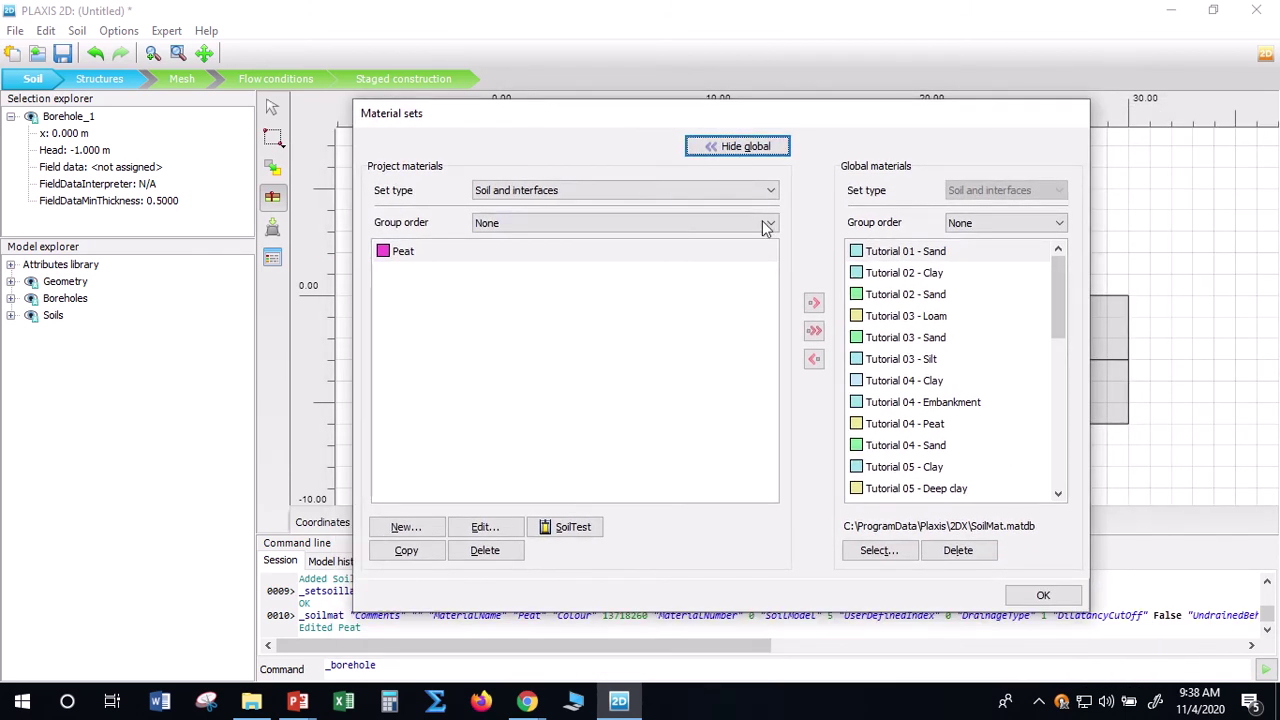
drag(793, 123, 832, 99)
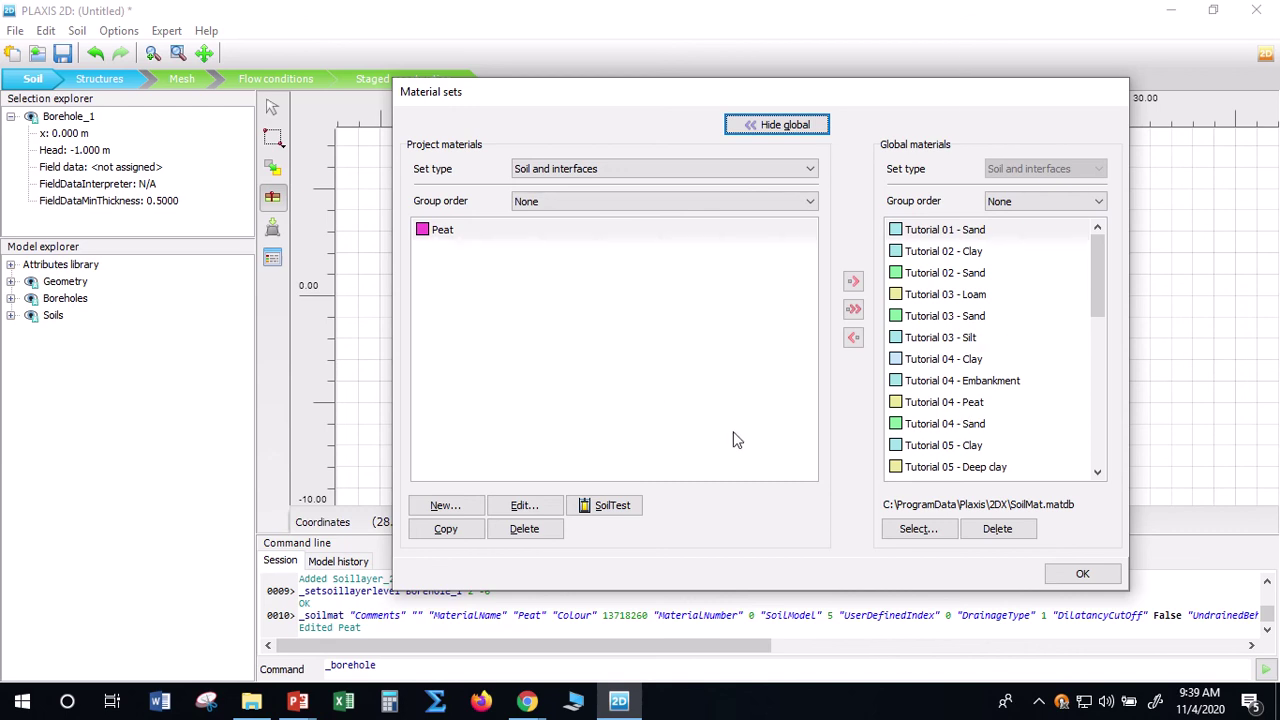
click(960, 367)
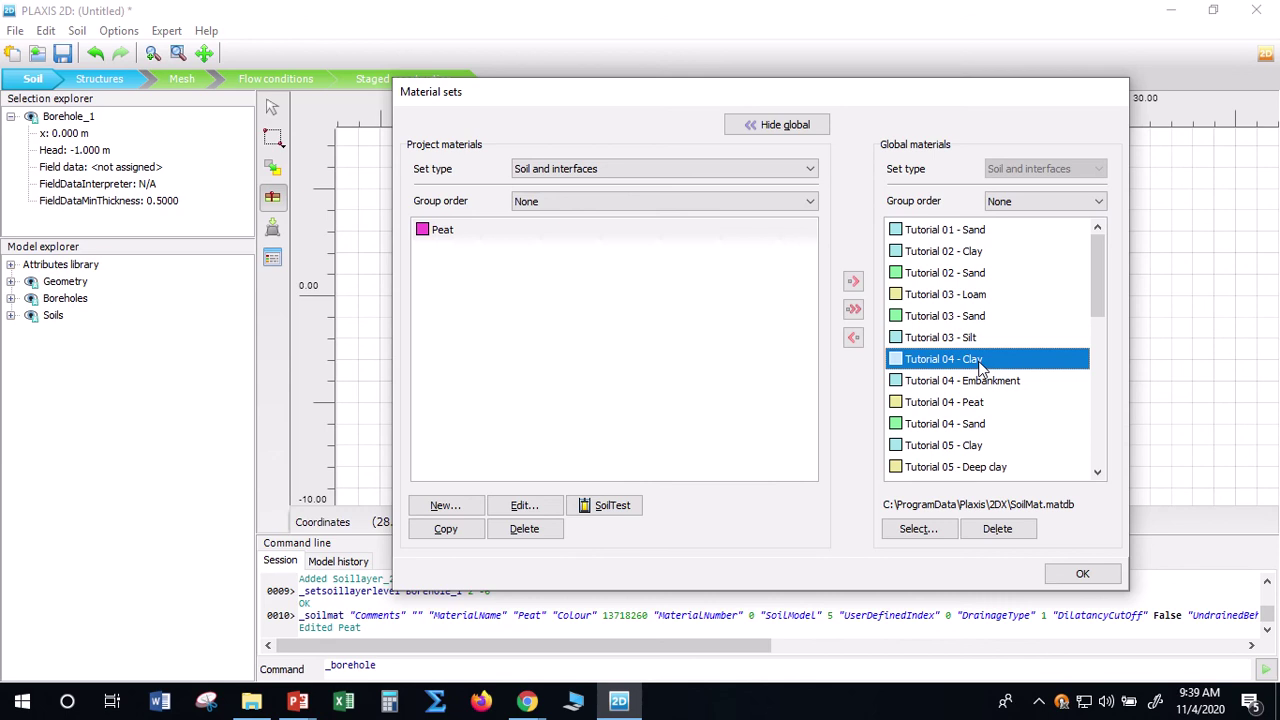
click(853, 339)
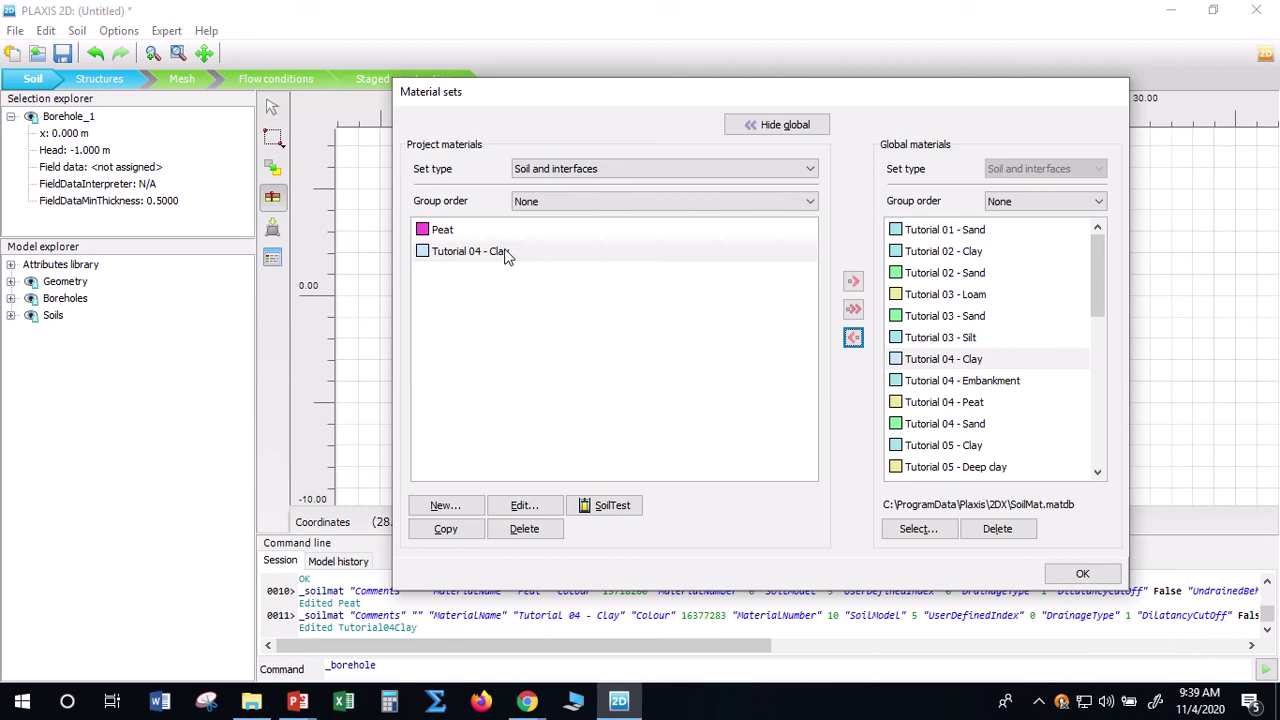
click(983, 390)
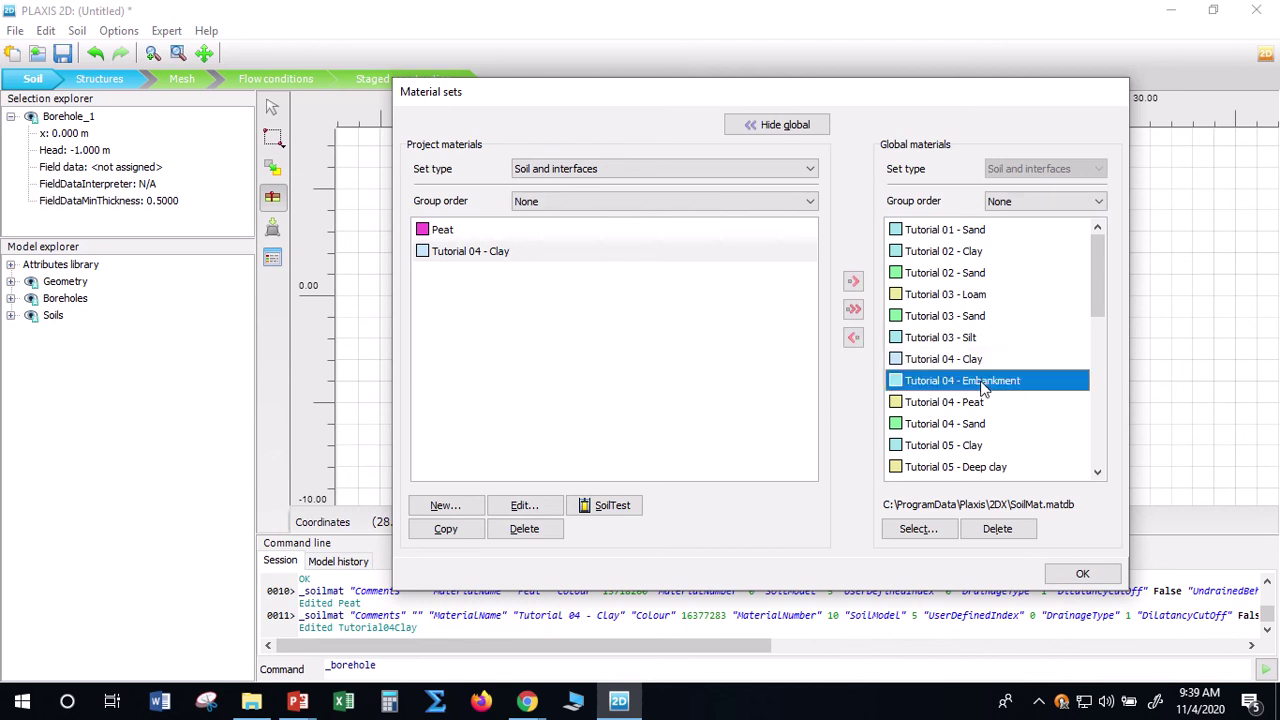
click(854, 341)
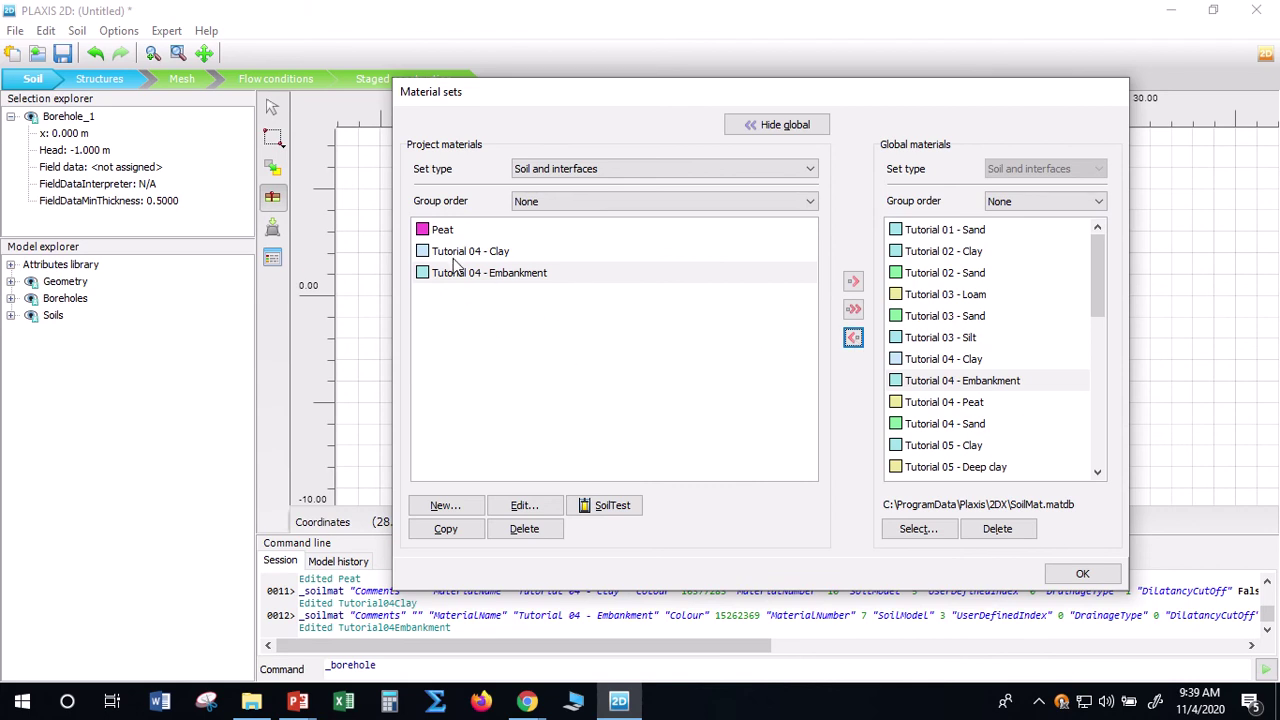
Rename the project's Tutorial 04 - Clay set as Clay, consulting the soil parameters table in the PowerPoint presentation
click(485, 254)
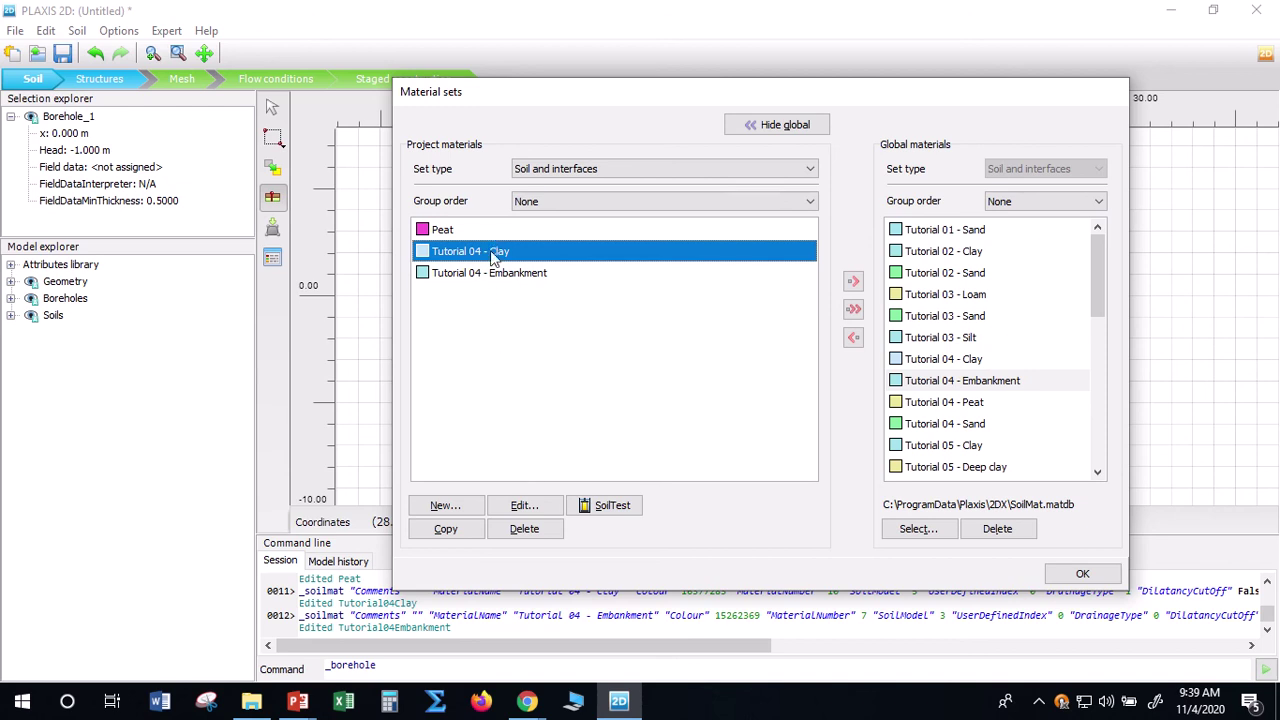
click(530, 506)
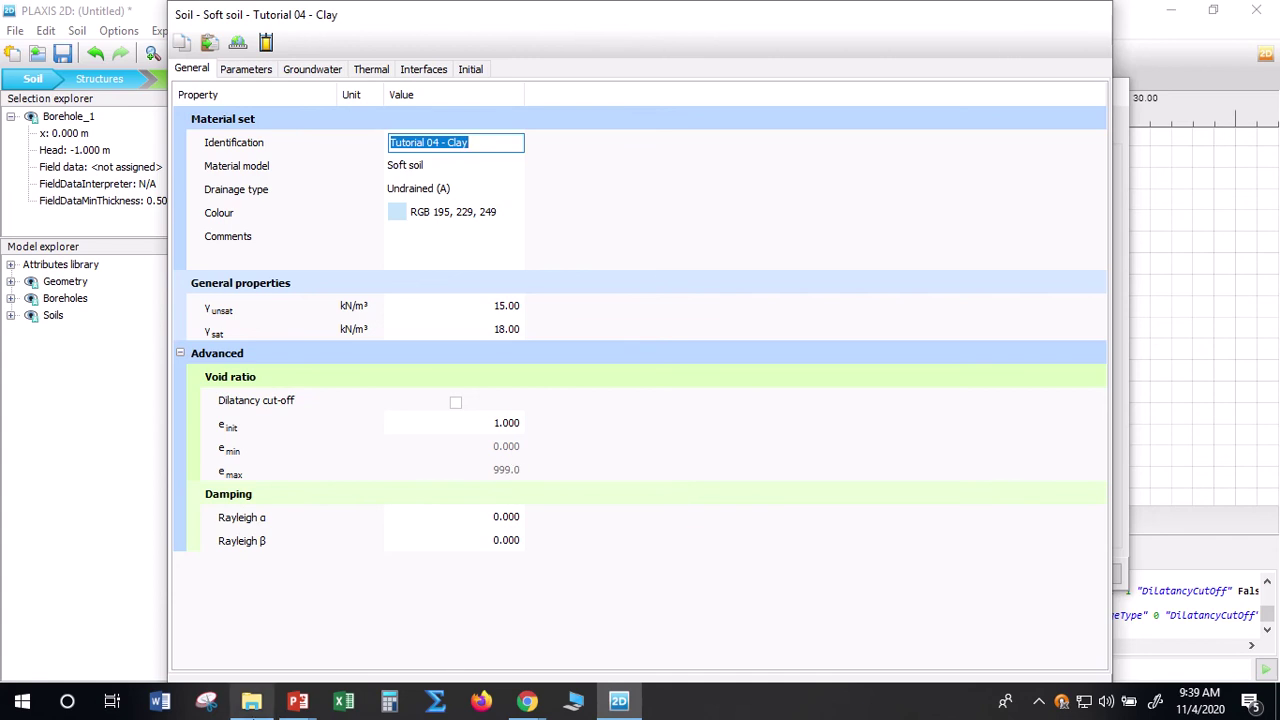
click(298, 701)
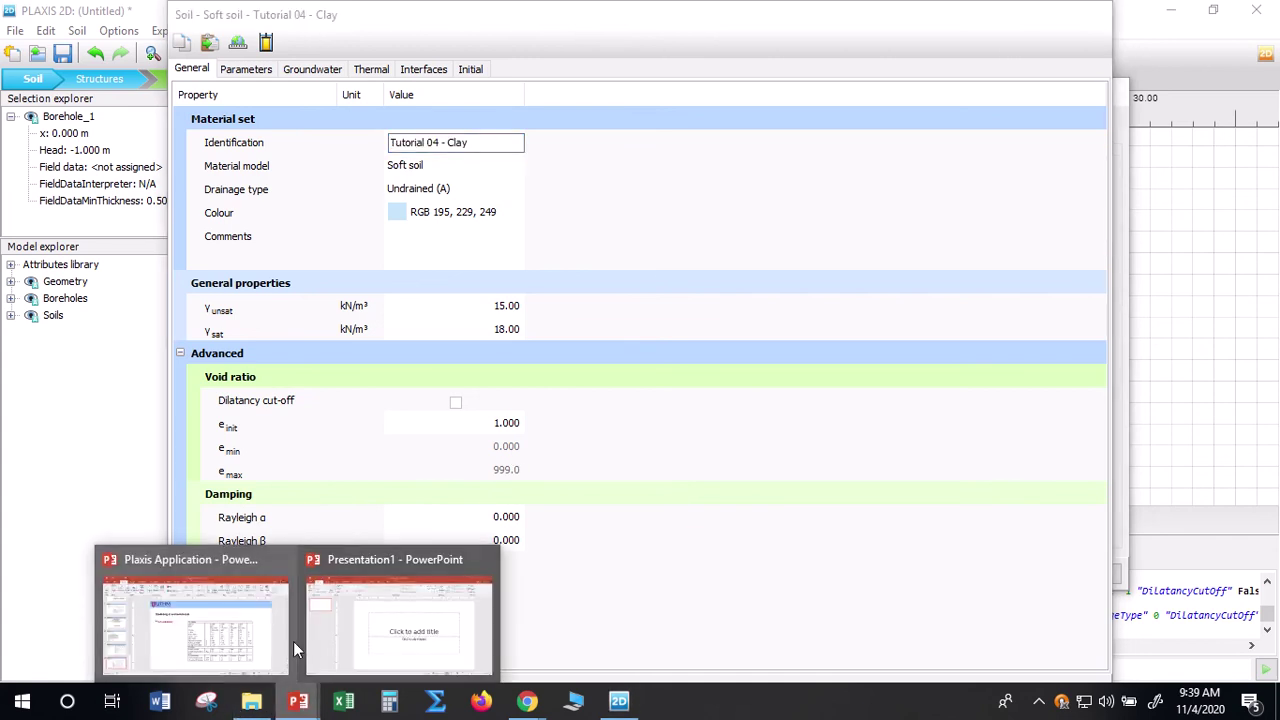
click(268, 626)
click(90, 505)
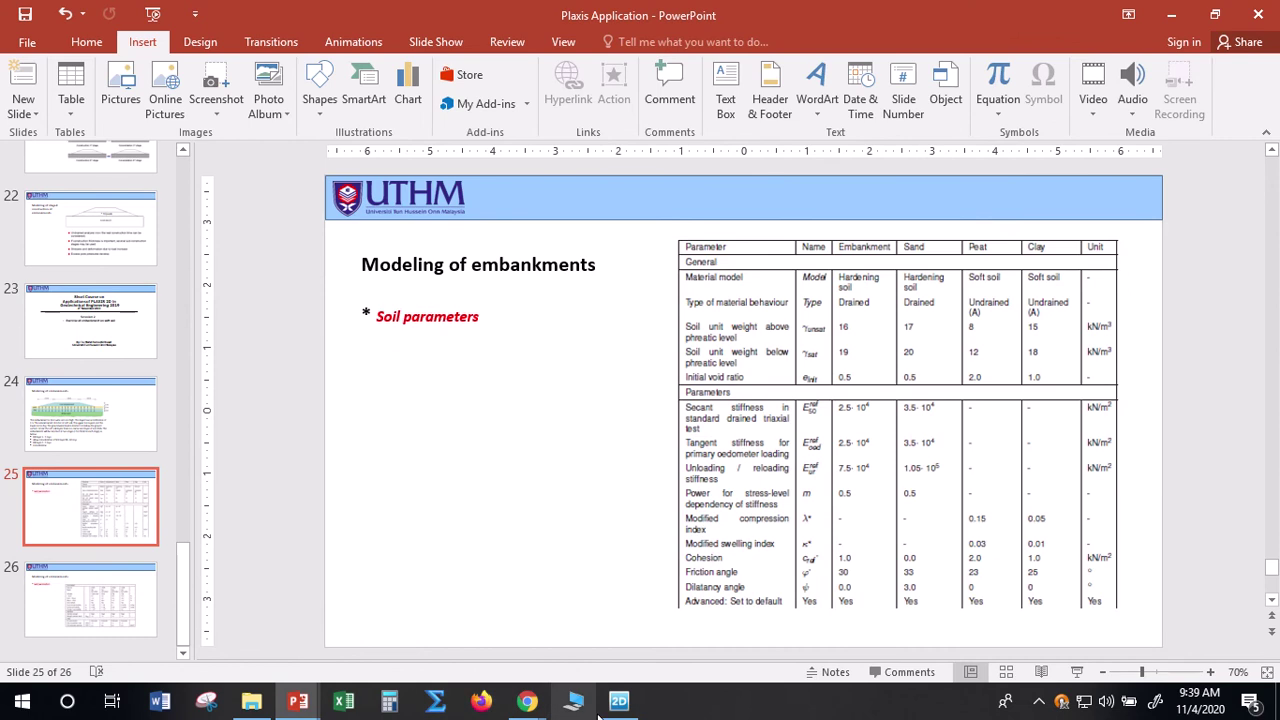
mouse_move(618, 705)
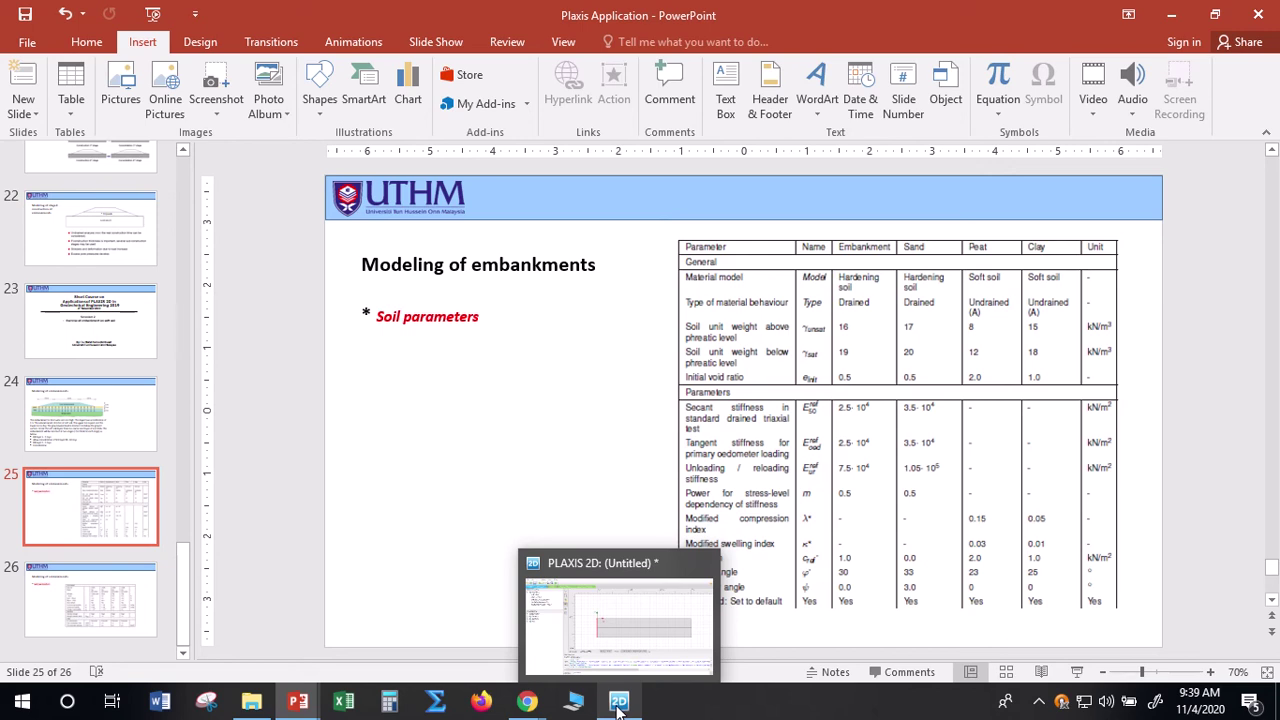
click(618, 705)
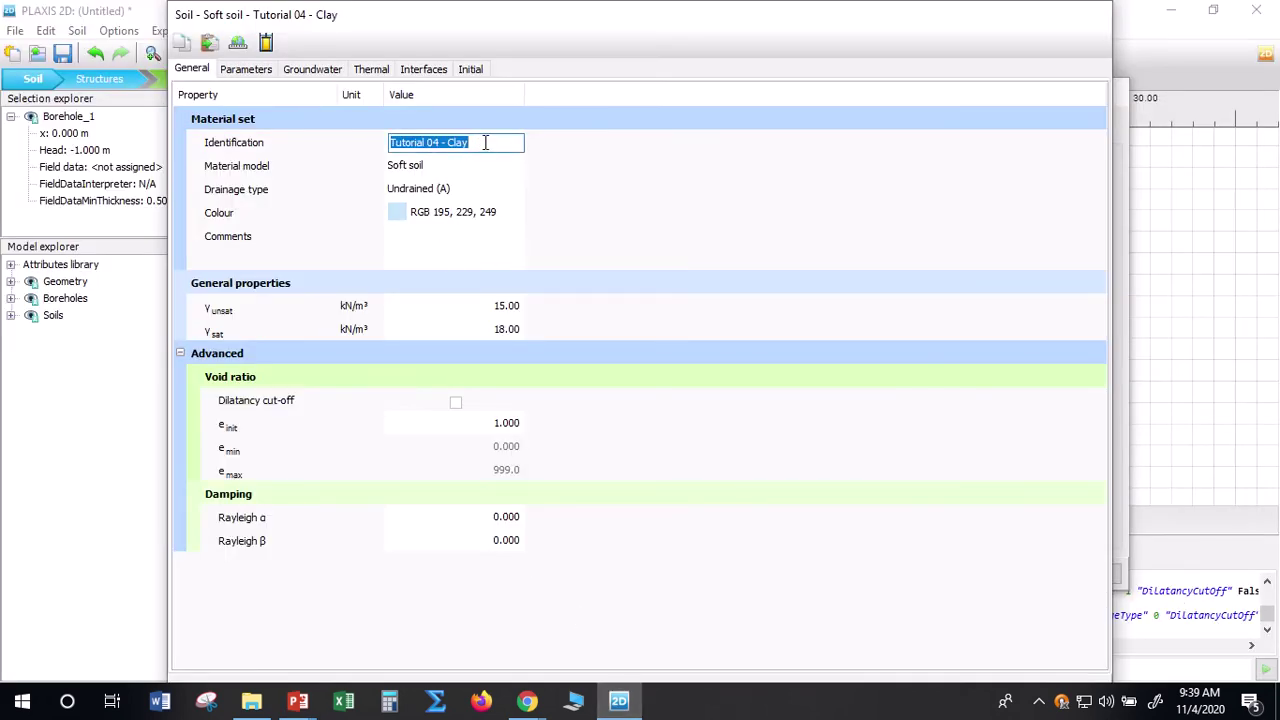
text(C)
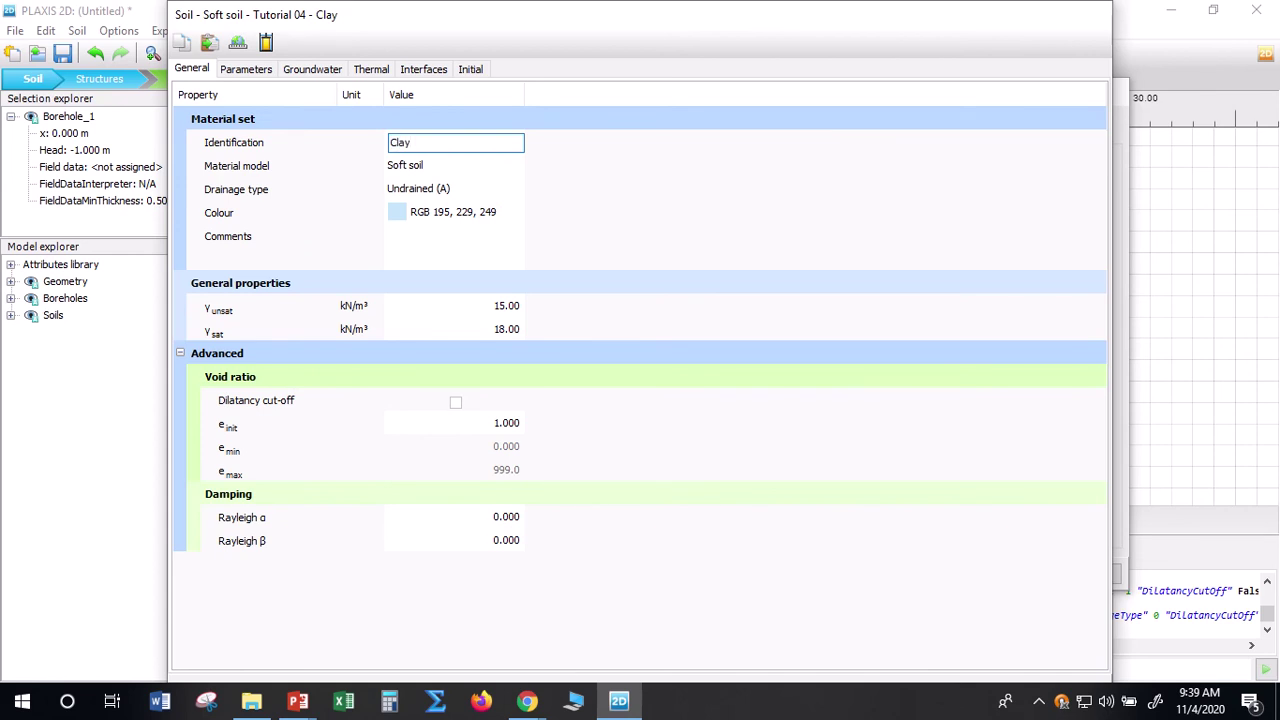
Change the Clay material's colour to yellow, RGB 244, 248, 18, and save the material set
click(397, 215)
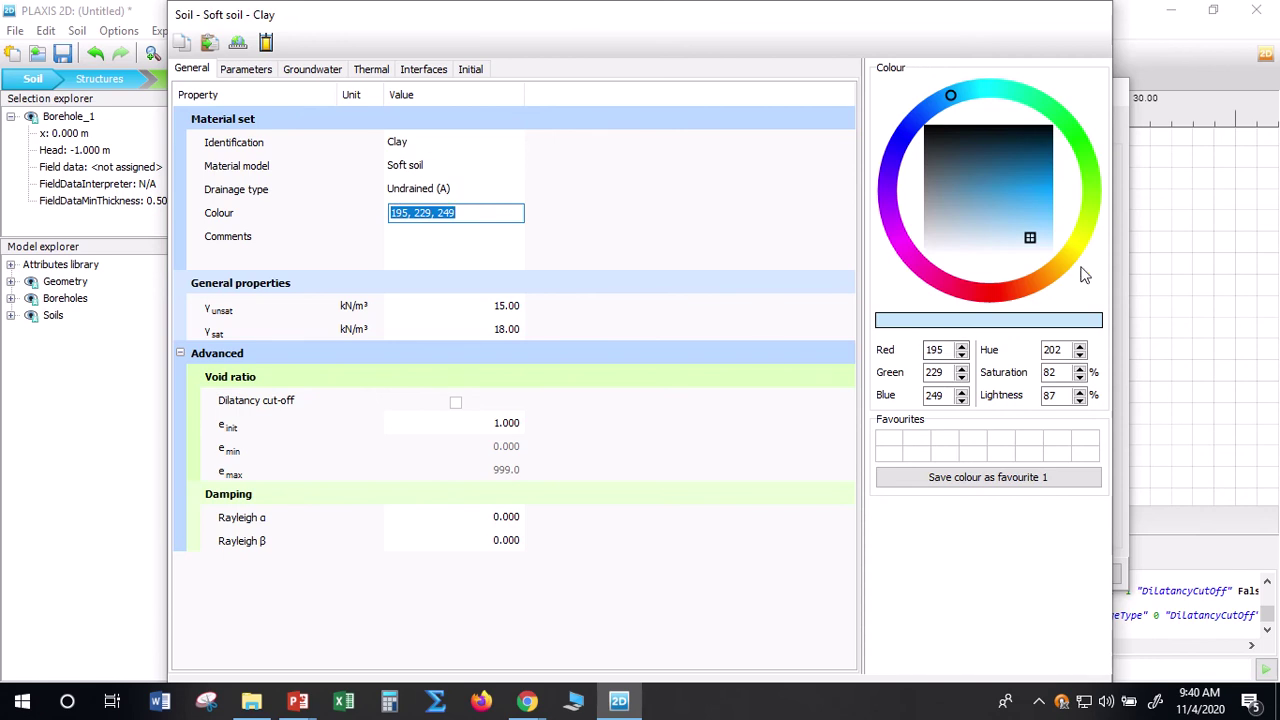
click(1080, 245)
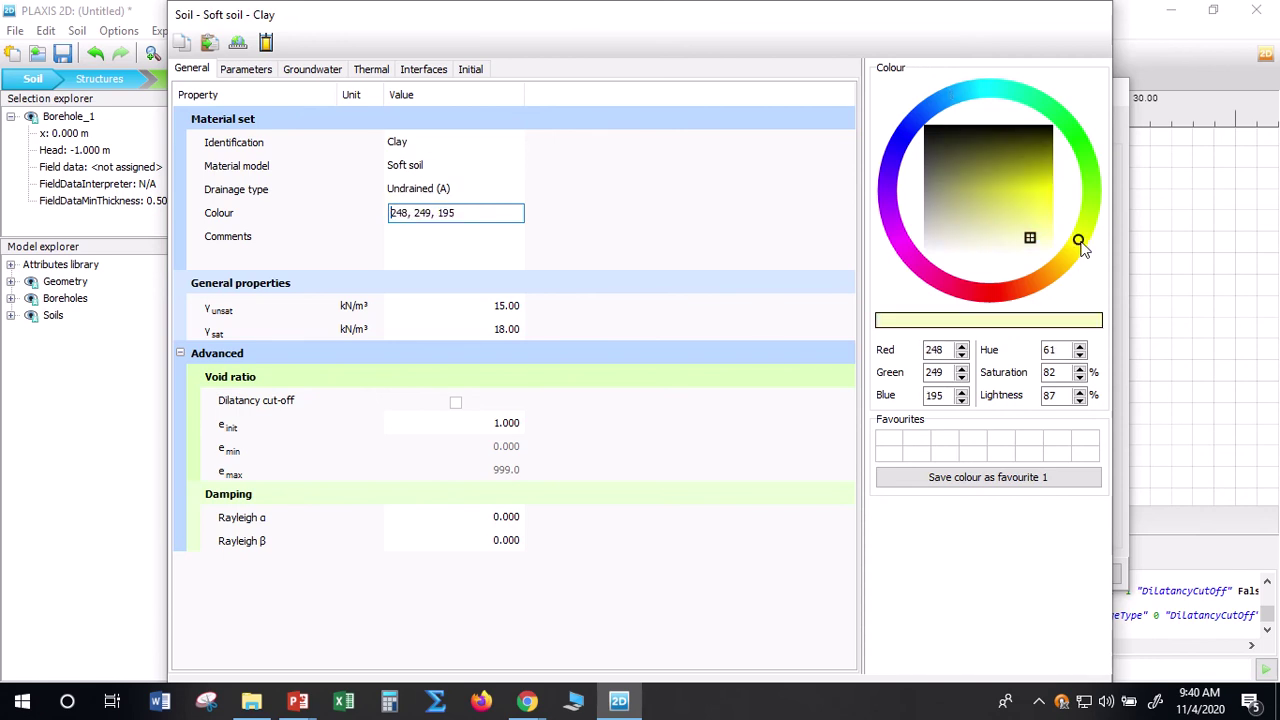
click(1046, 192)
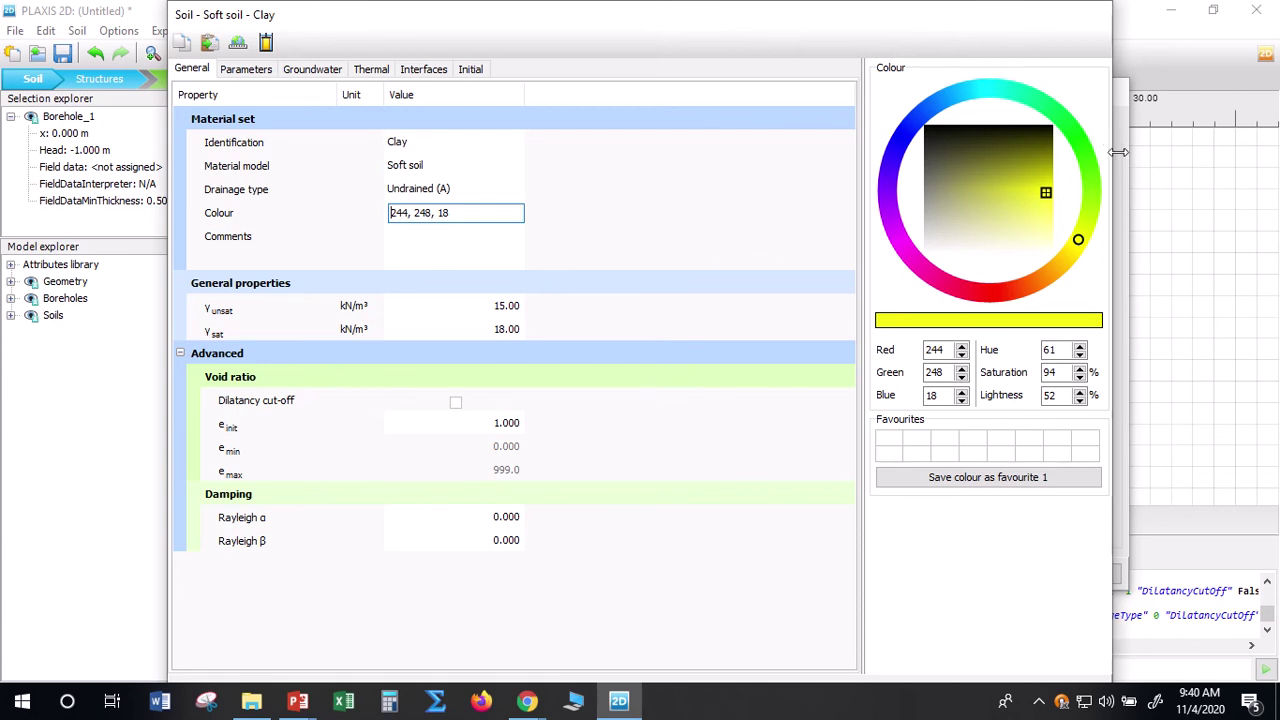
drag(1118, 152, 842, 152)
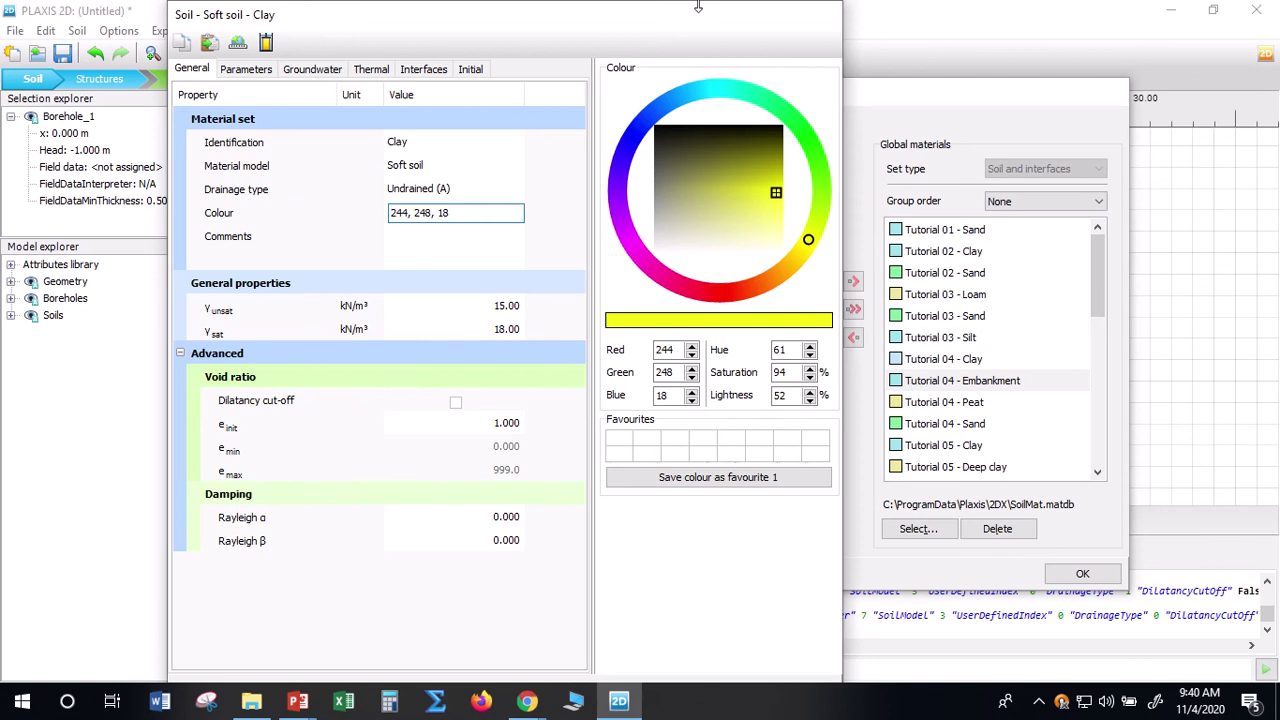
drag(400, 23, 688, 92)
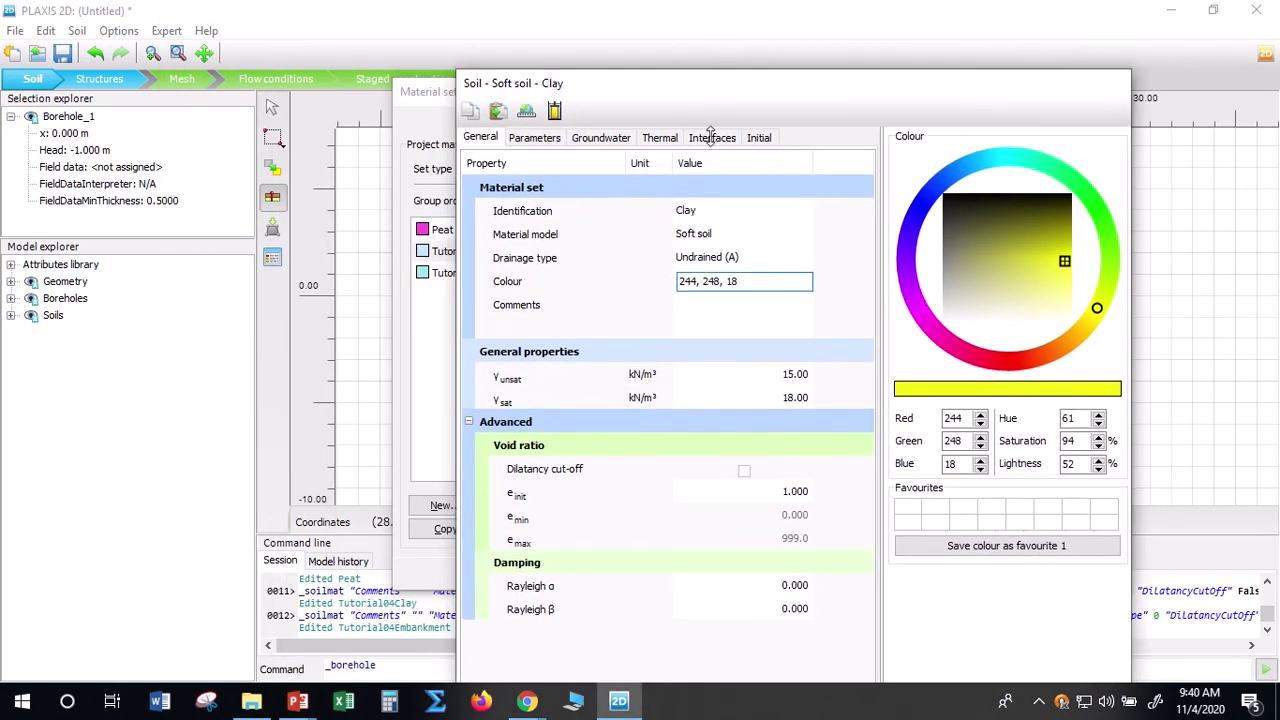
drag(710, 135, 536, 86)
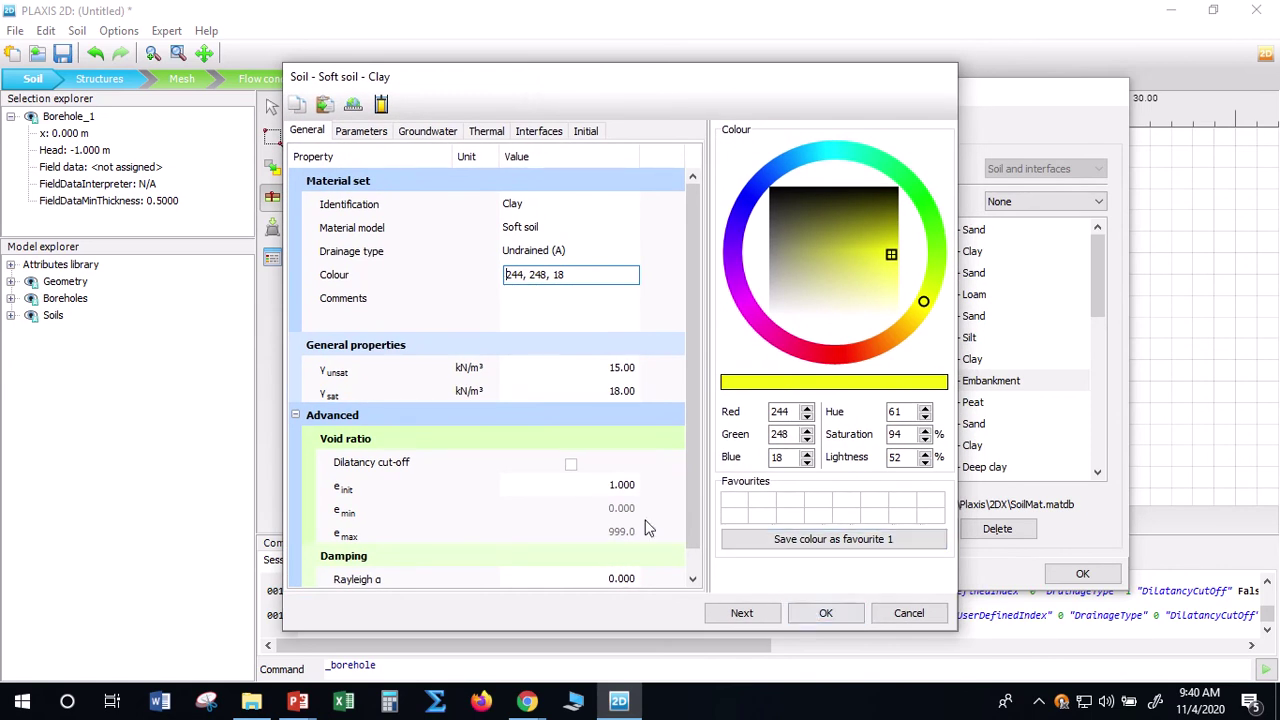
click(828, 612)
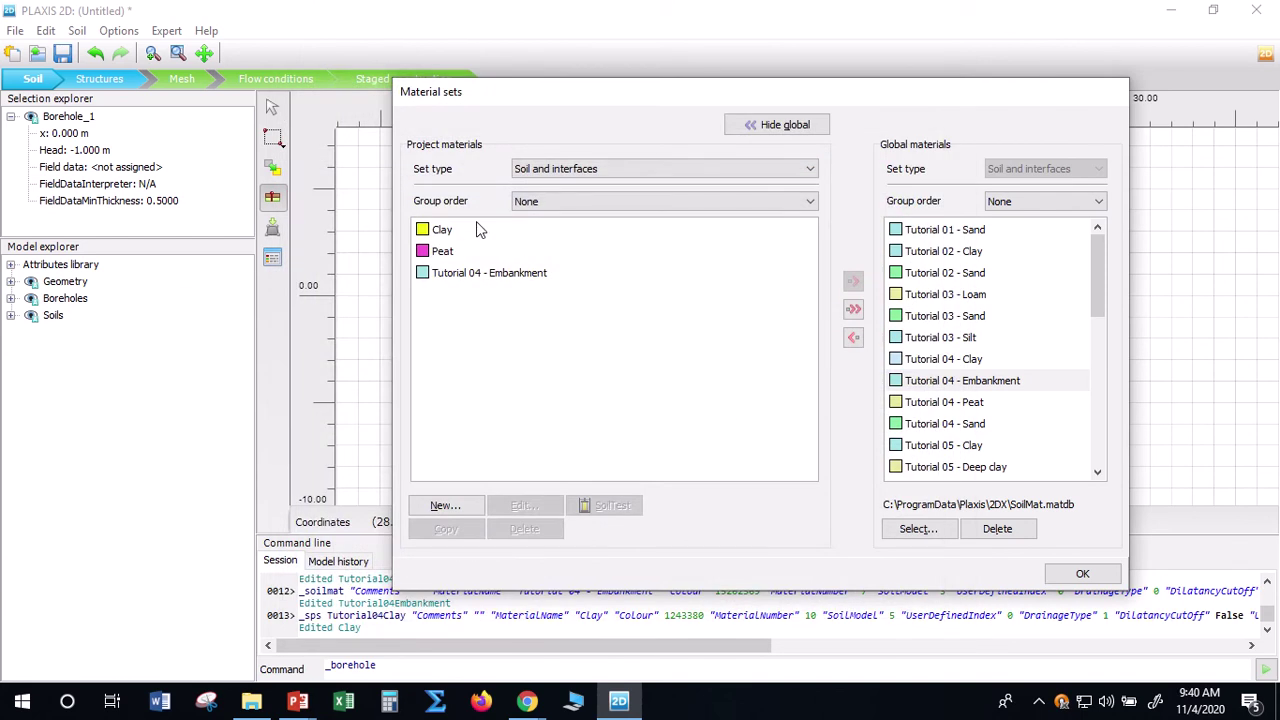
Change the project's Tutorial 04 - Embankment material colour to green, RGB 15, 240, 105, and save the material set
click(472, 278)
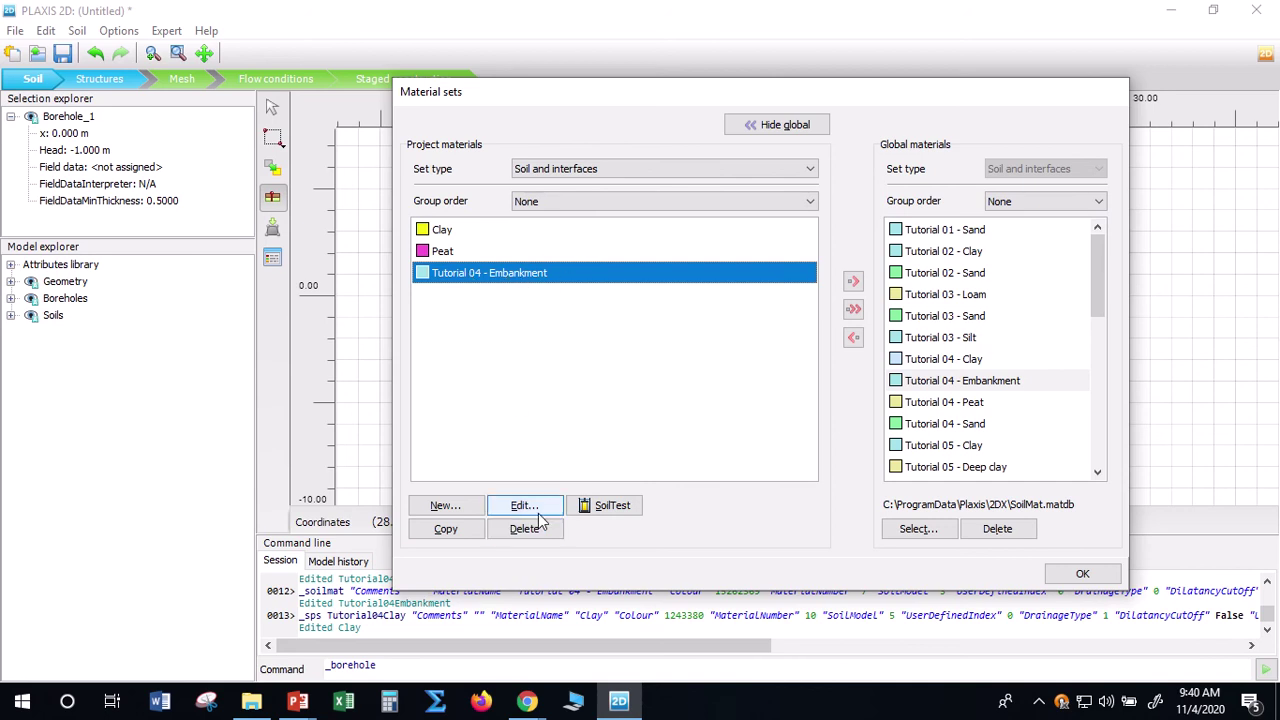
double_click(481, 272)
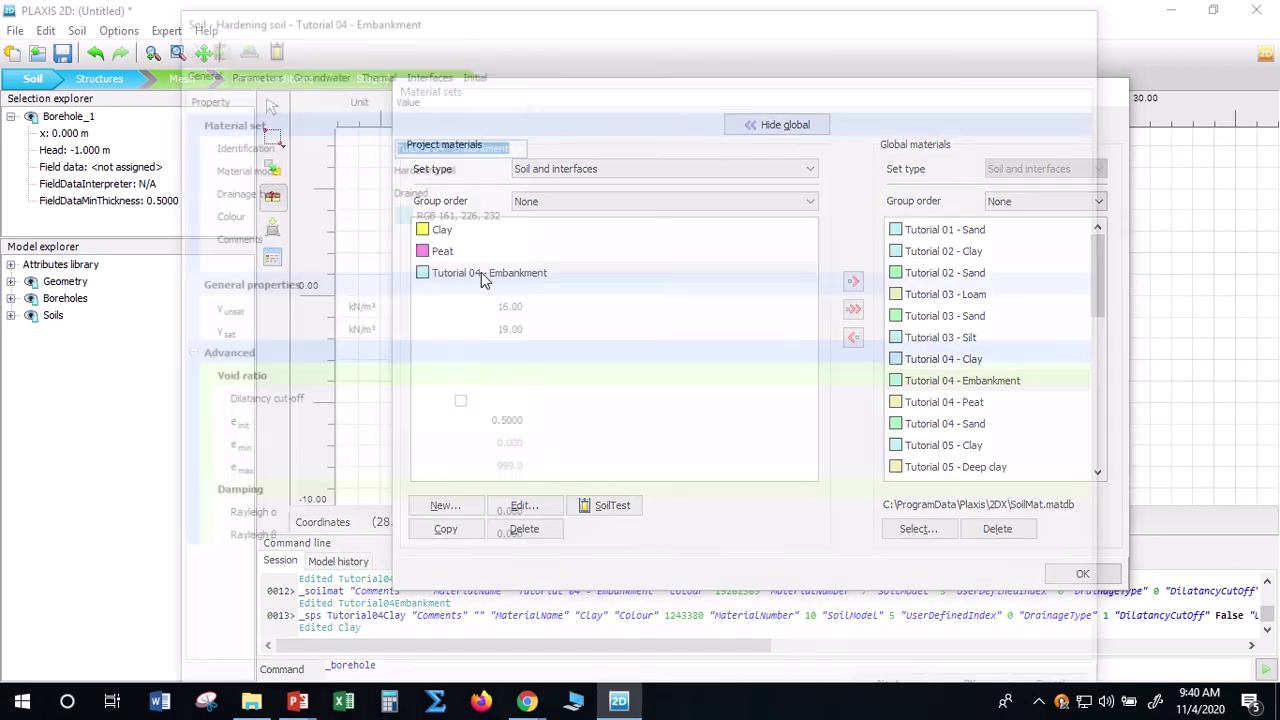
drag(756, 41, 803, 192)
drag(808, 144, 791, 105)
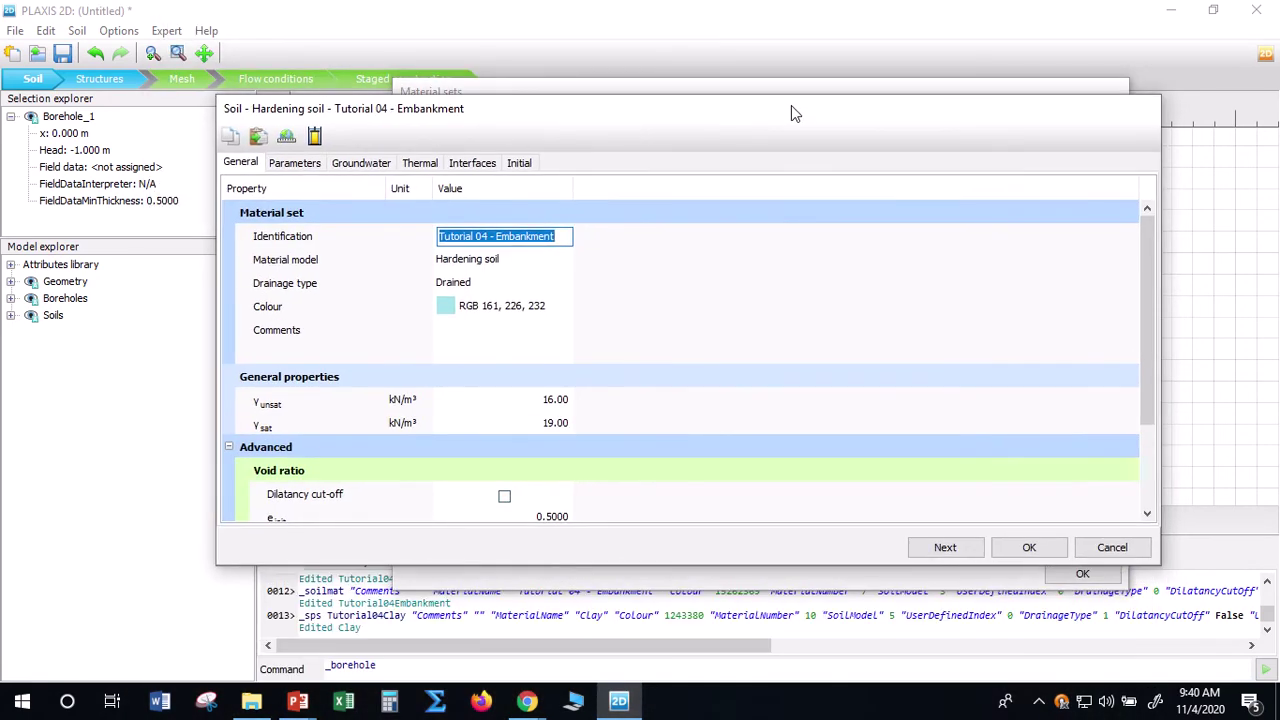
click(447, 307)
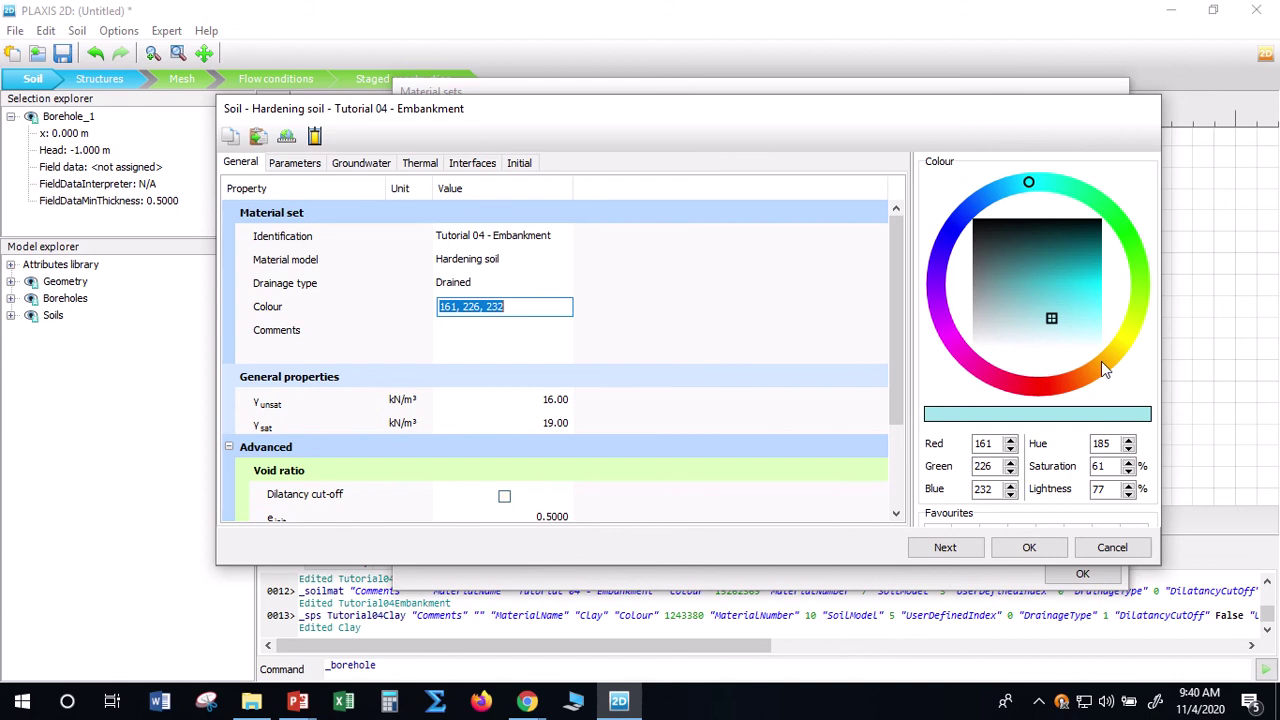
click(1100, 204)
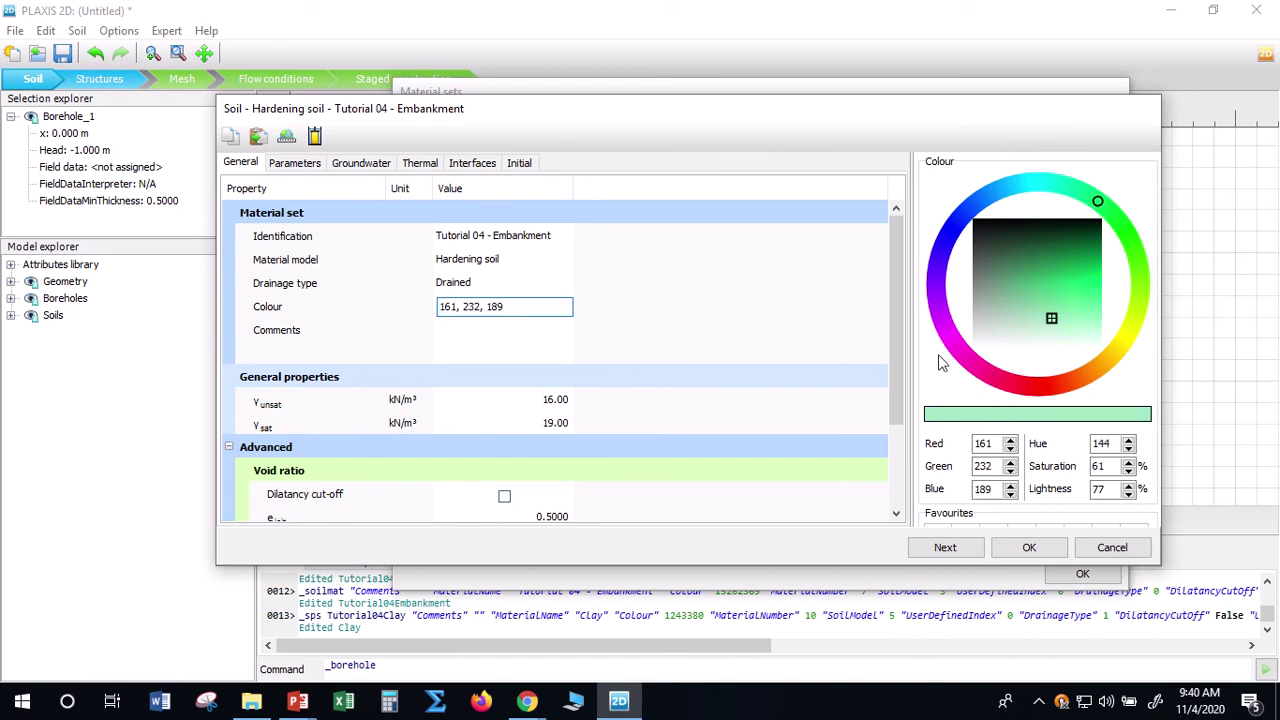
click(1086, 283)
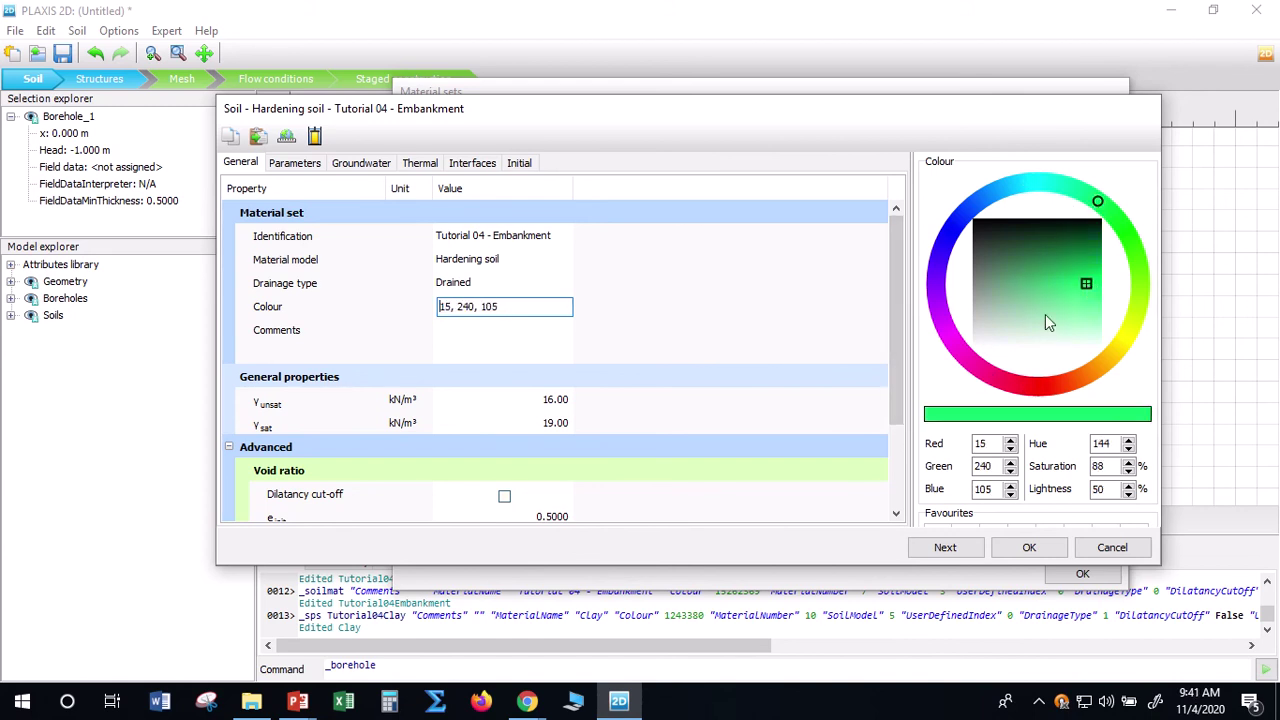
click(1014, 549)
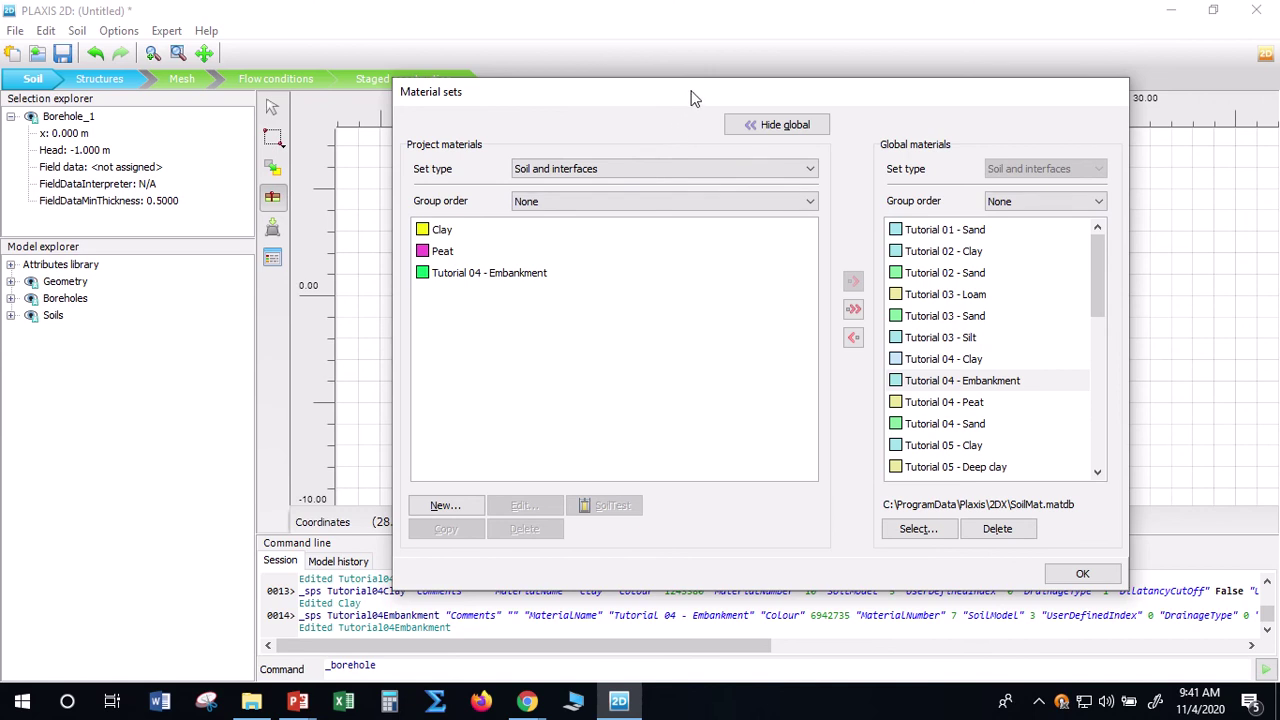
Rename the green Tutorial 04 - Embankment material set as Embankment and save it
drag(694, 98, 1013, 134)
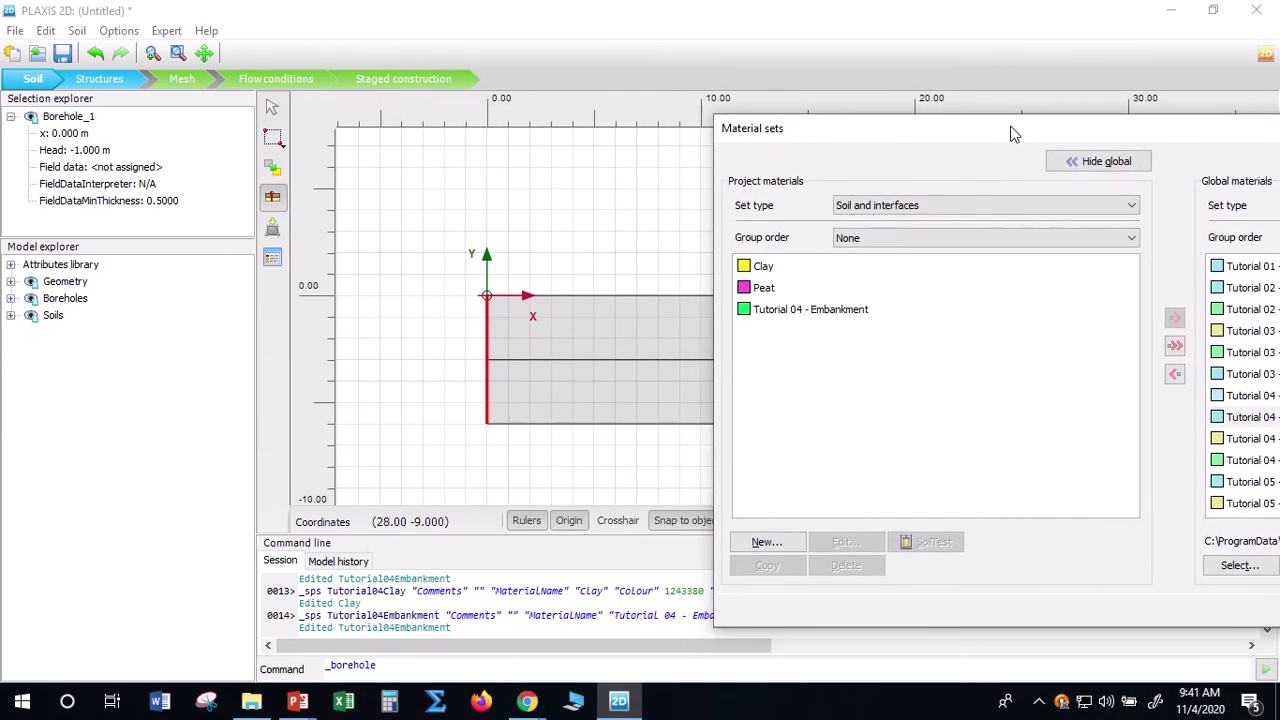
click(858, 310)
click(845, 541)
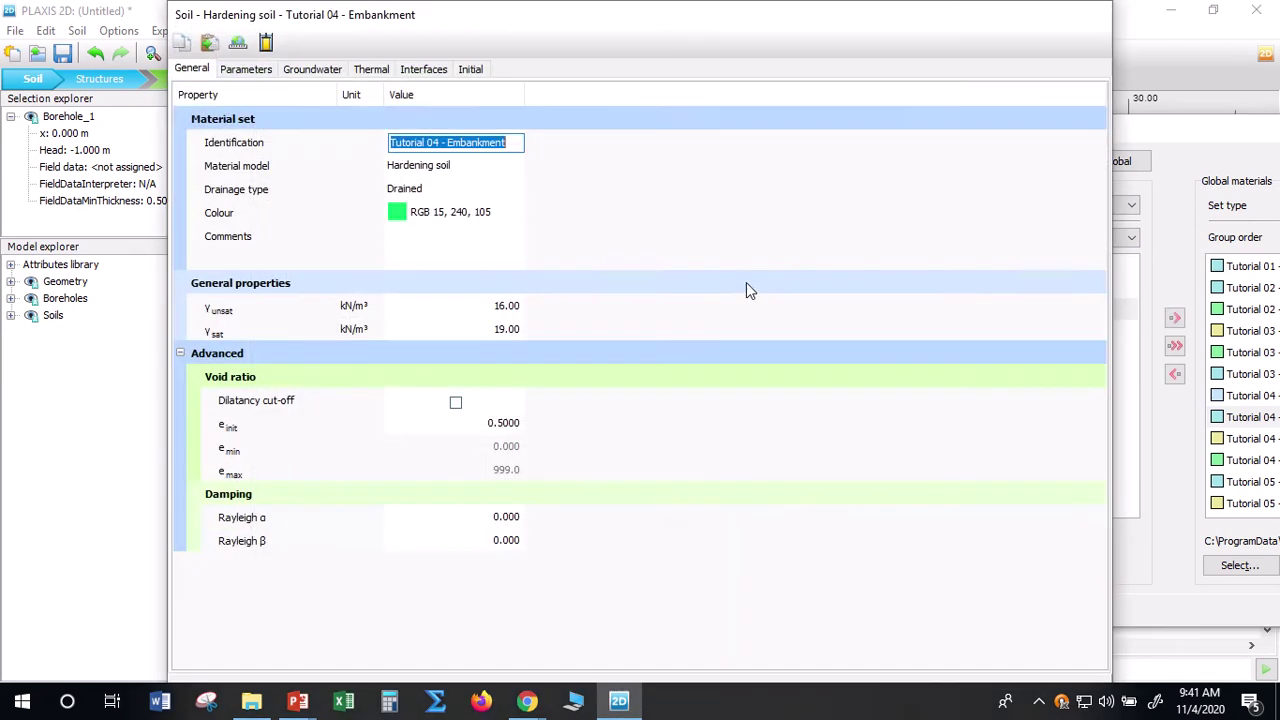
drag(449, 142, 355, 186)
key(BackSpace)
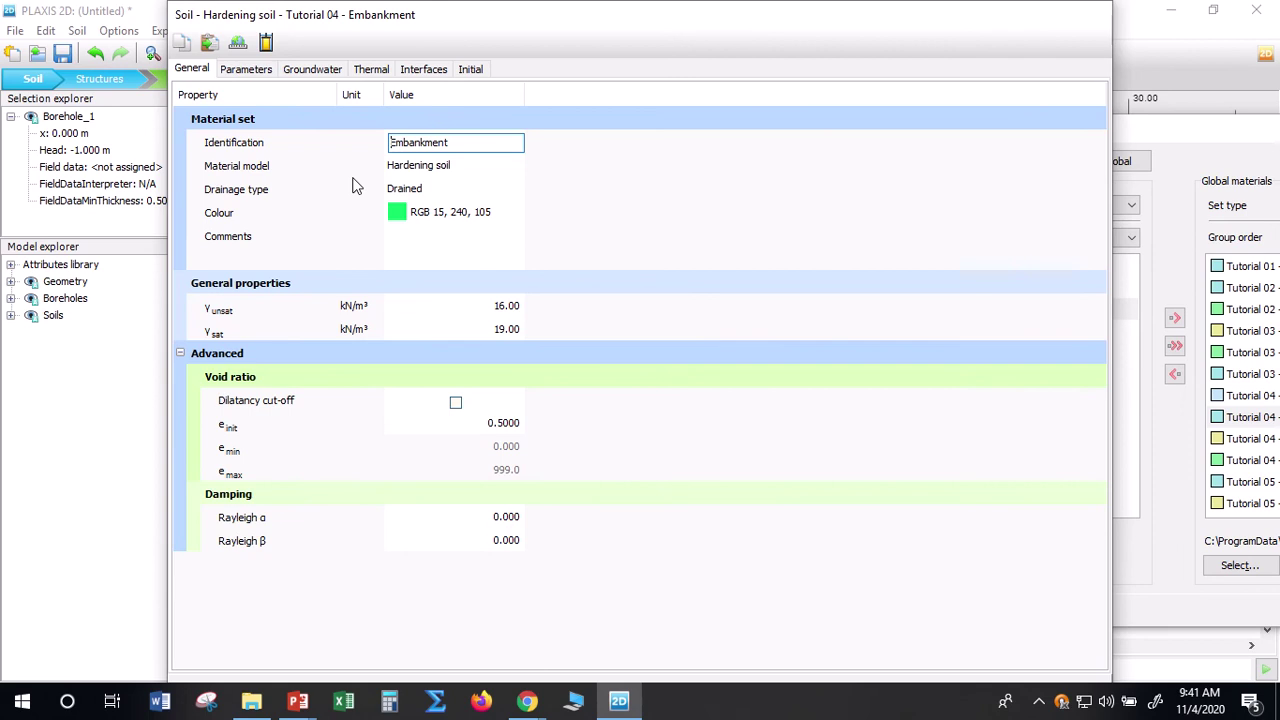
click(685, 192)
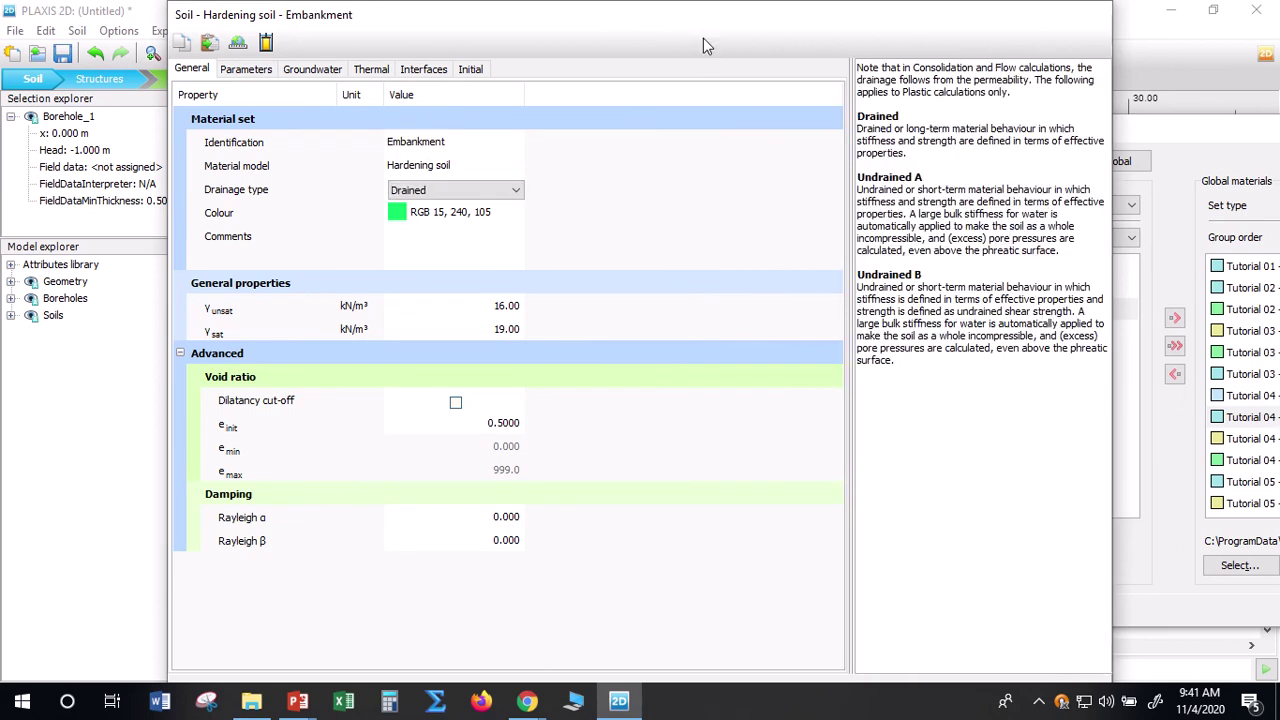
drag(703, 45, 592, 160)
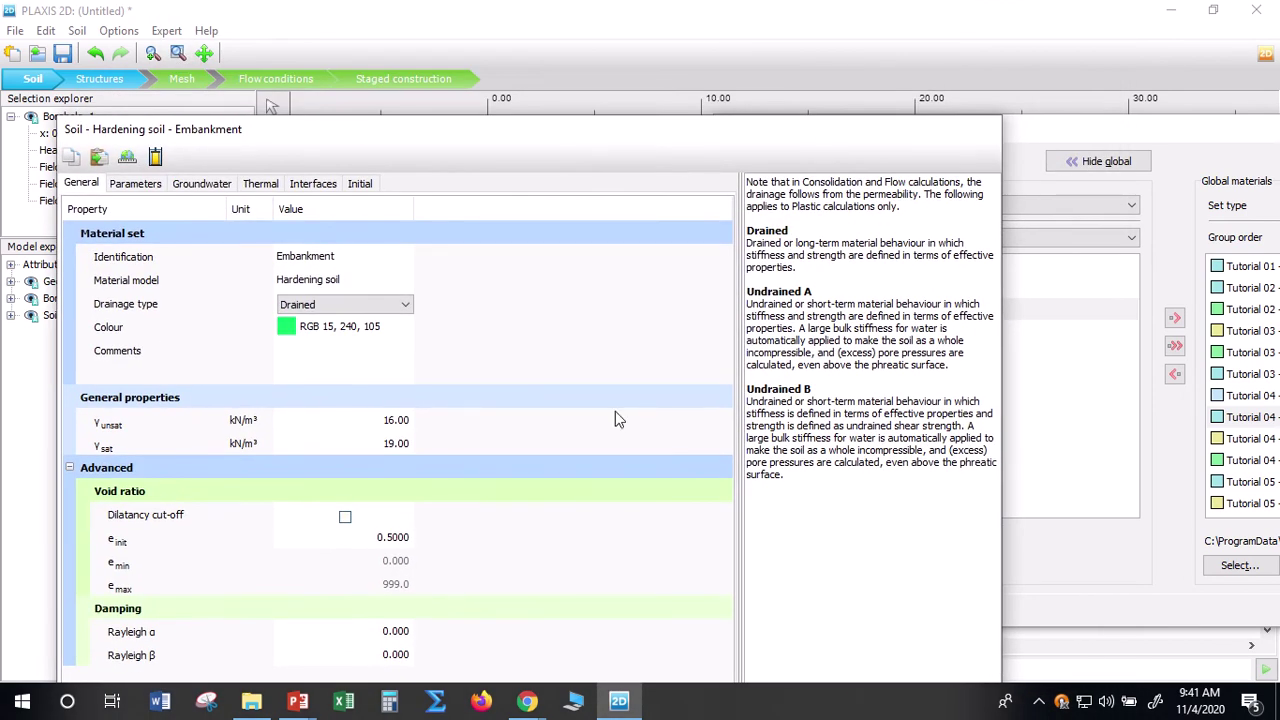
drag(609, 120, 644, 106)
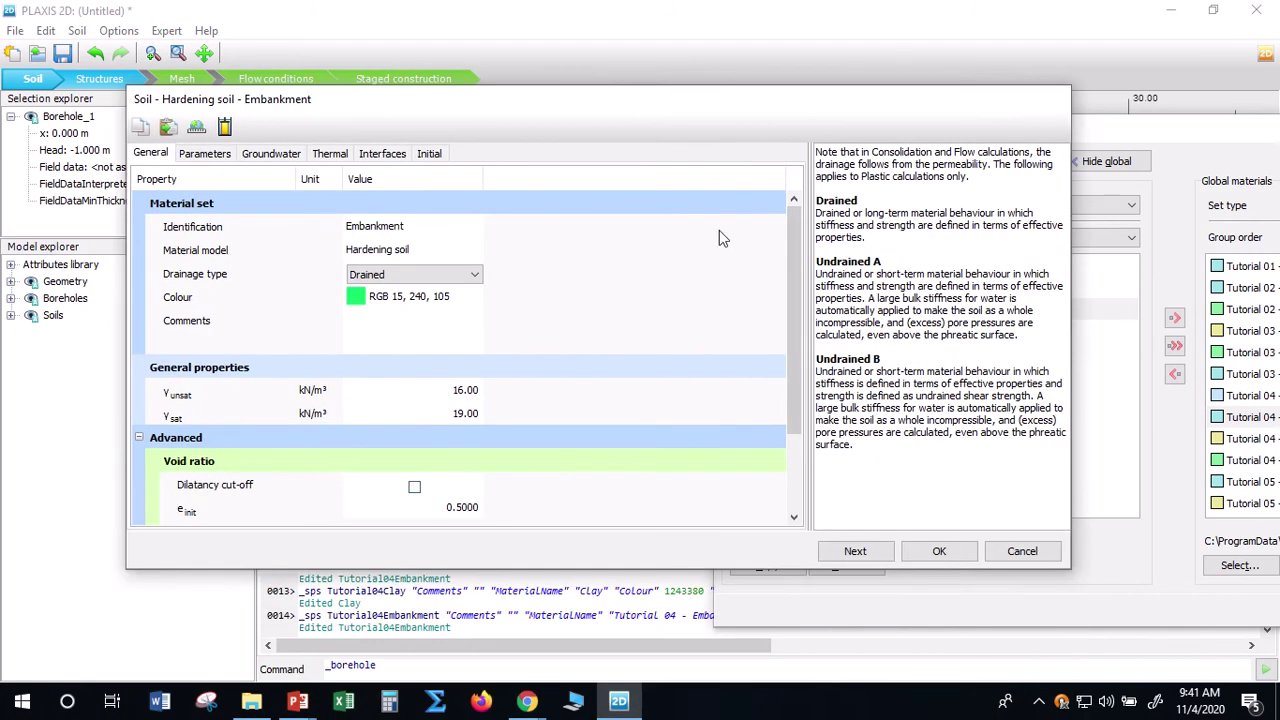
click(939, 551)
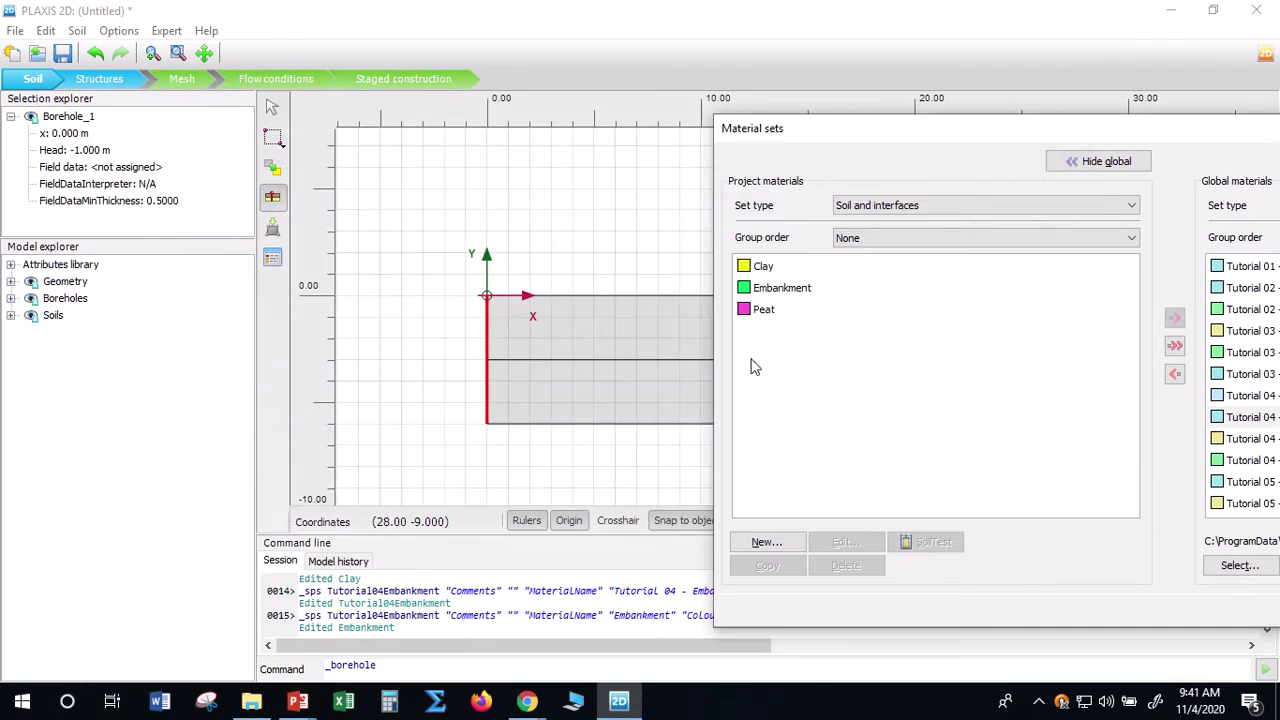
Hide the global materials and assign the Peat material to the upper soil layer, closing the material sets
drag(863, 116, 895, 60)
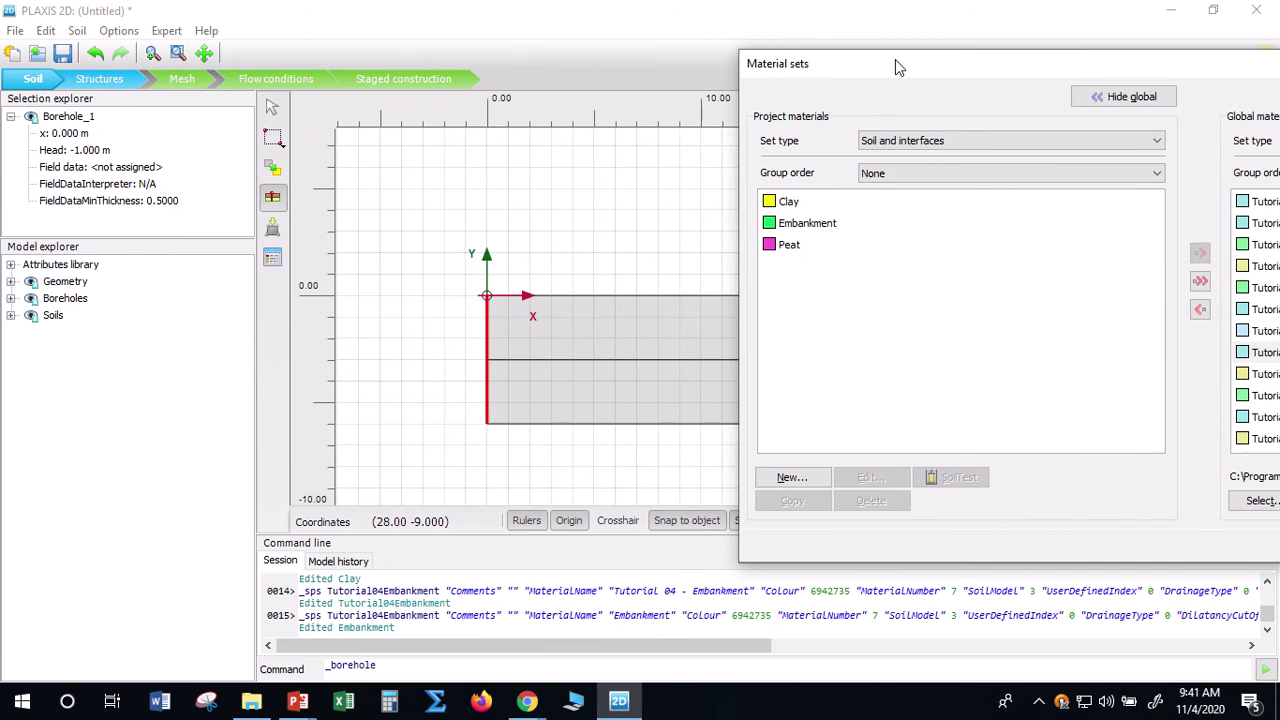
click(1108, 99)
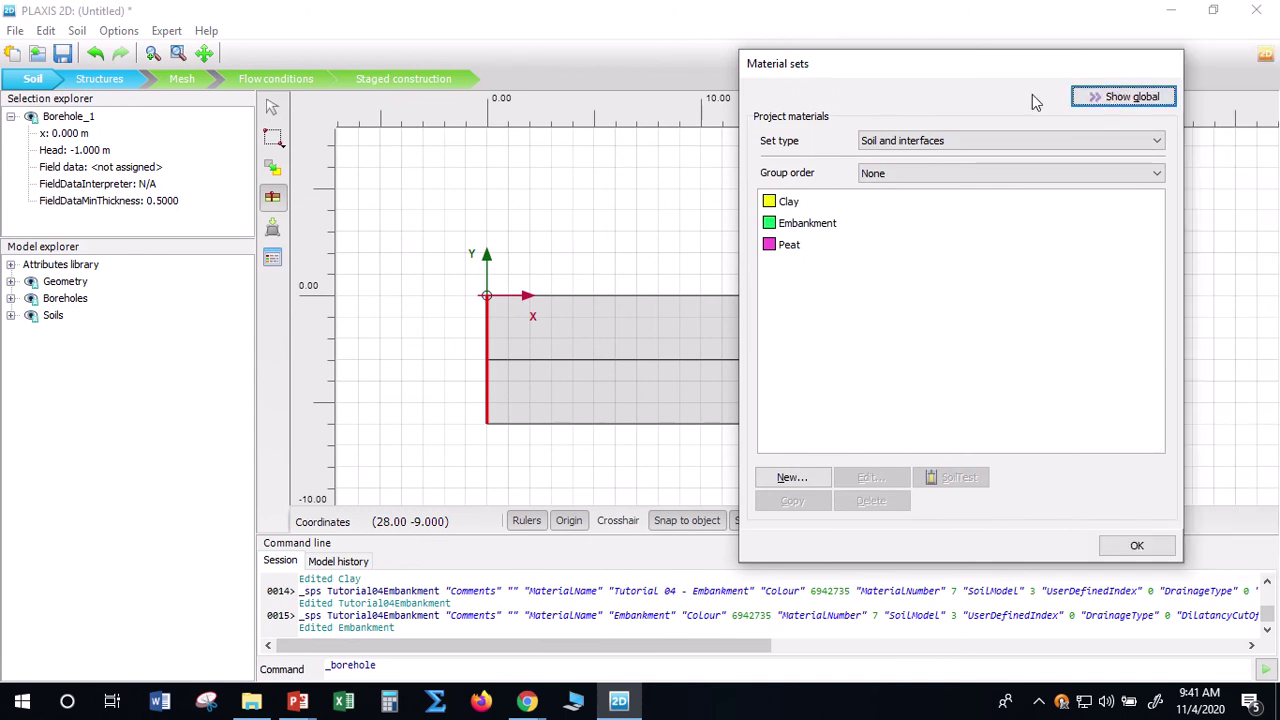
drag(1030, 75, 1160, 54)
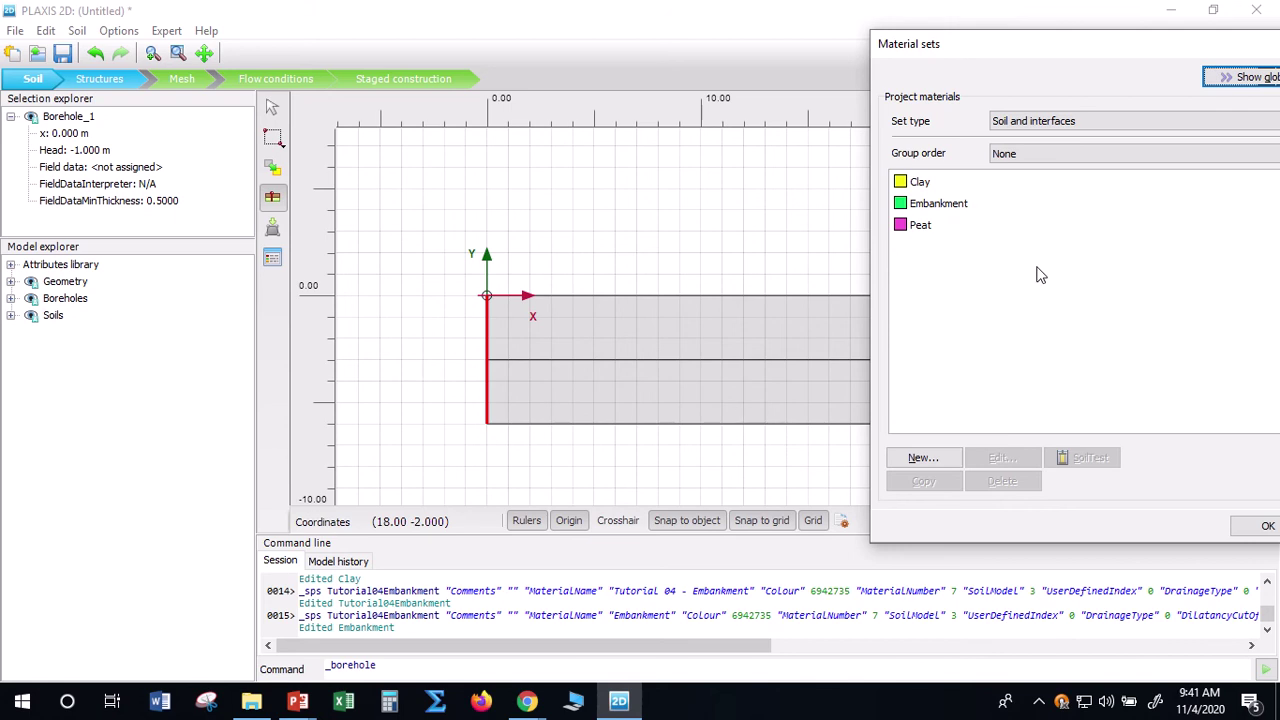
click(921, 228)
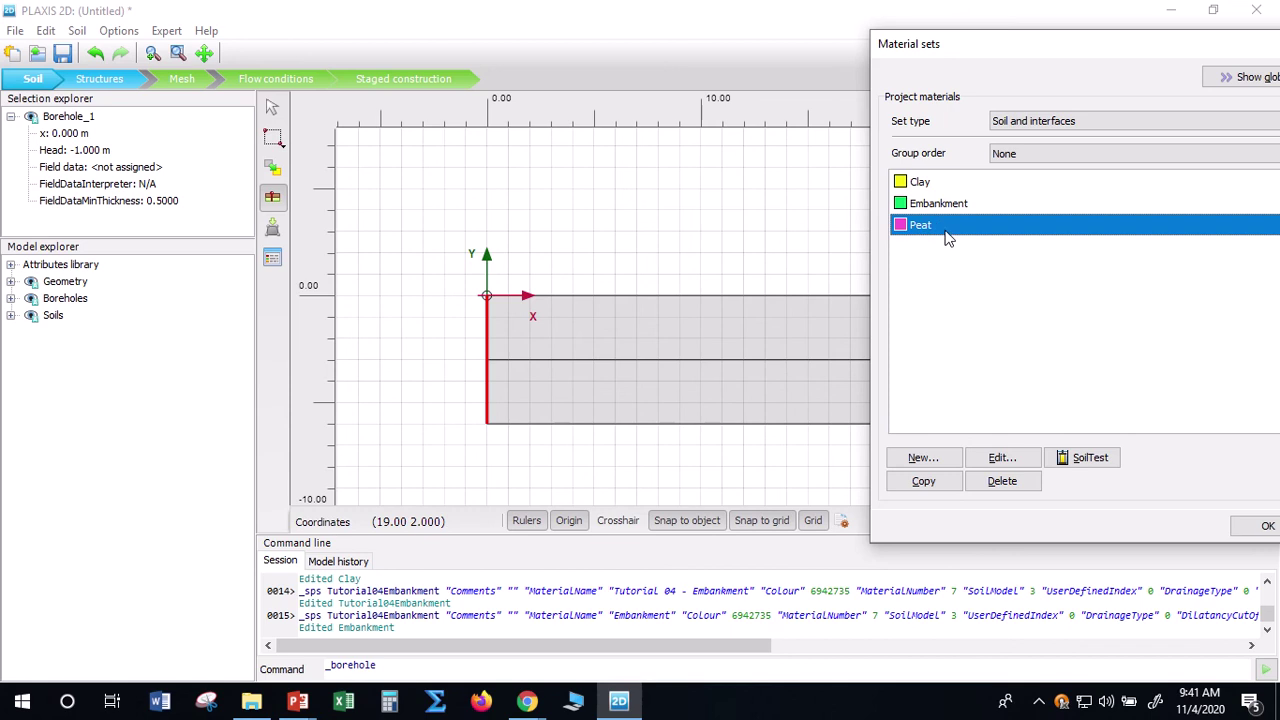
drag(926, 230, 764, 325)
drag(767, 333, 765, 323)
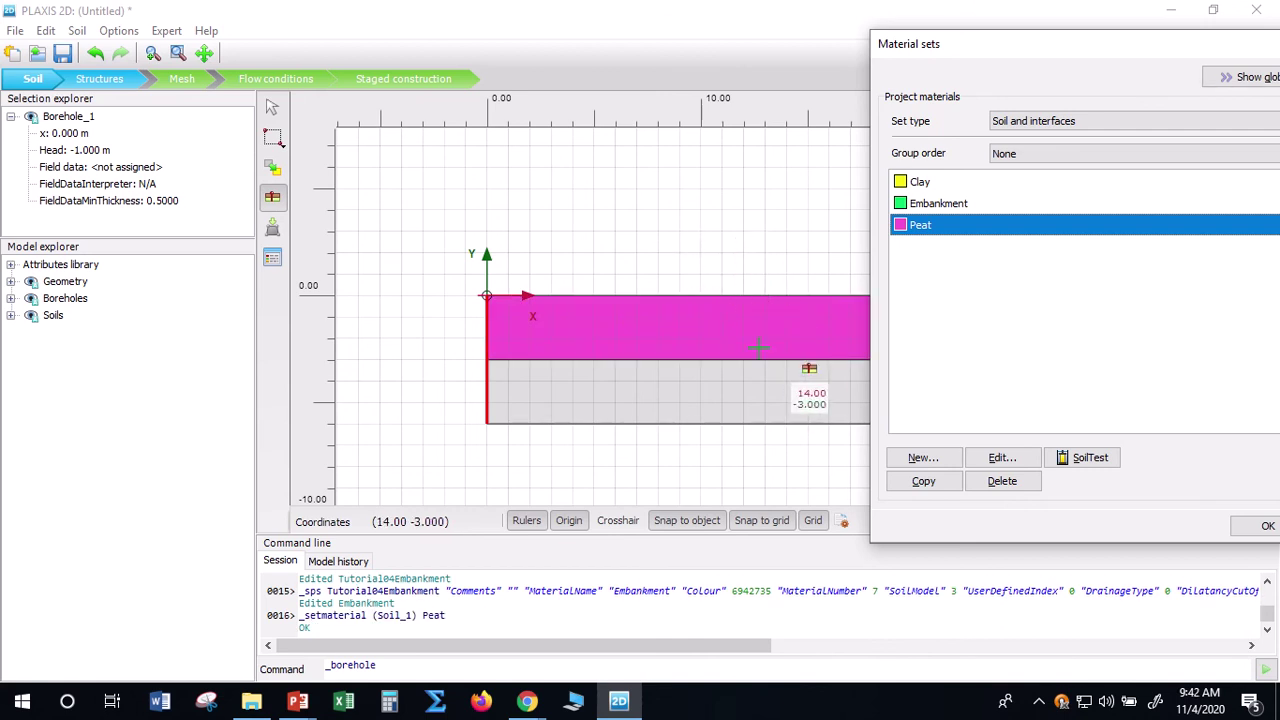
drag(1016, 43, 838, 124)
click(1065, 613)
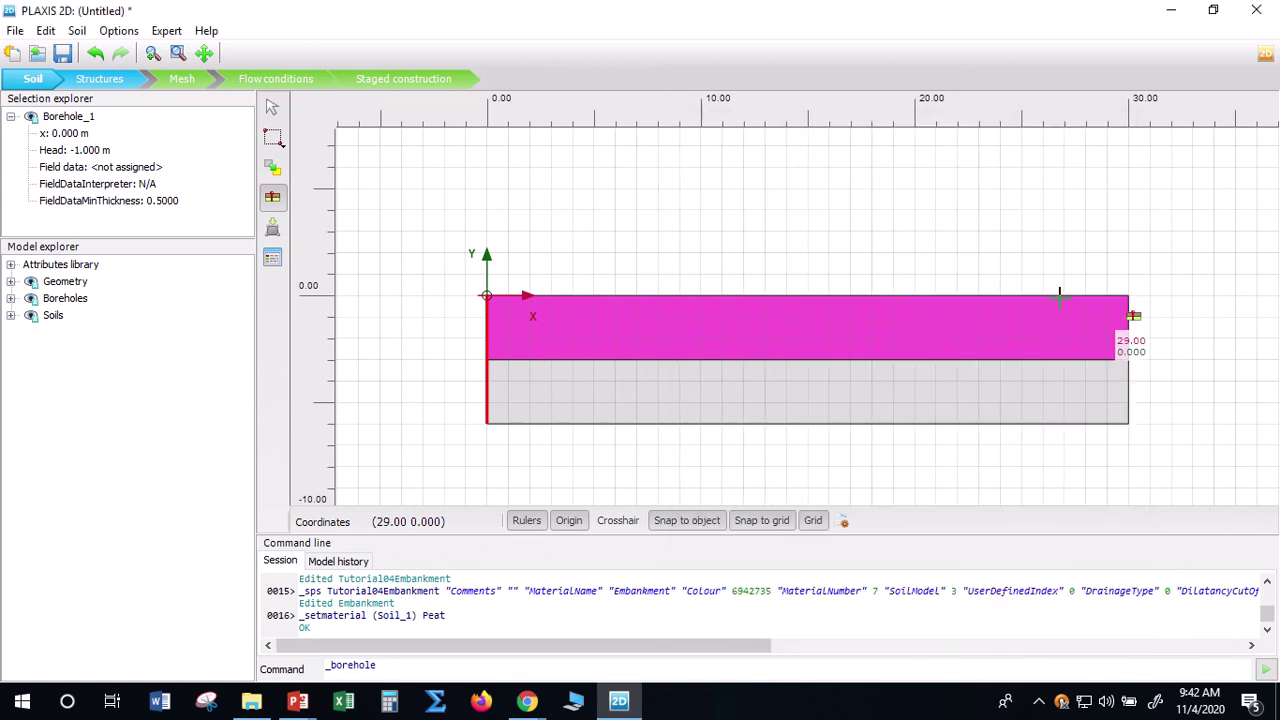
click(779, 386)
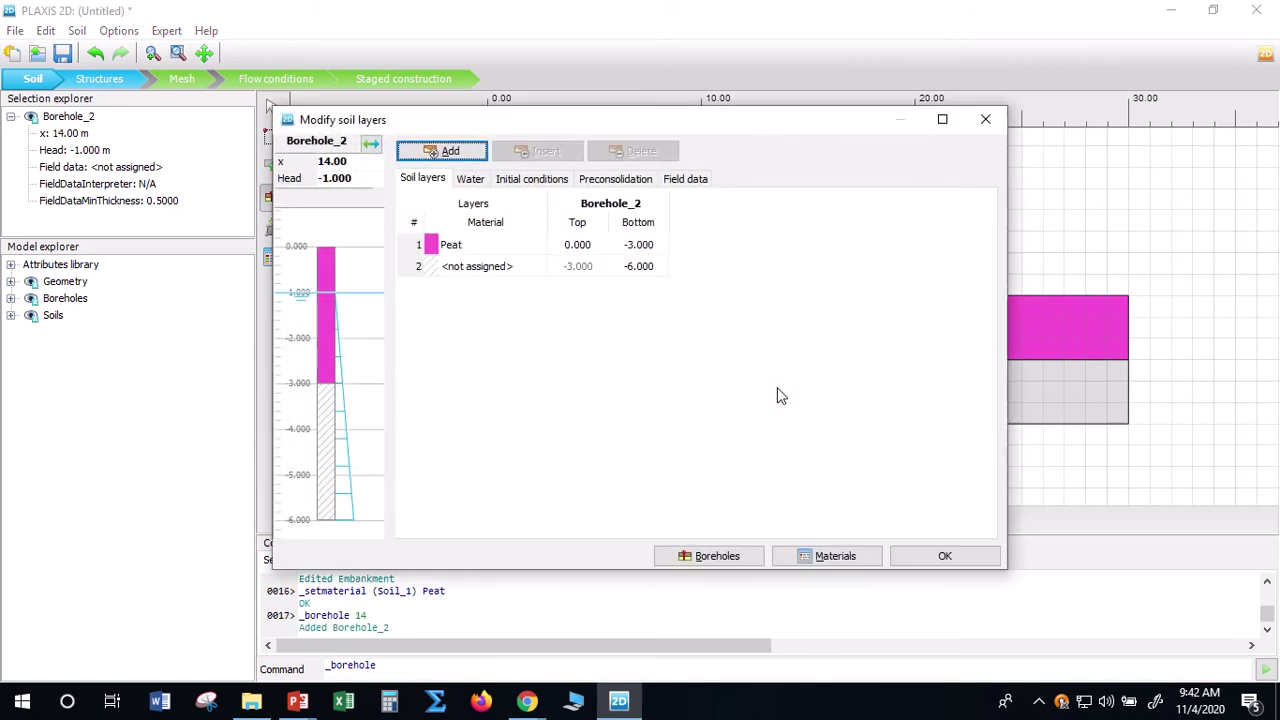
click(943, 558)
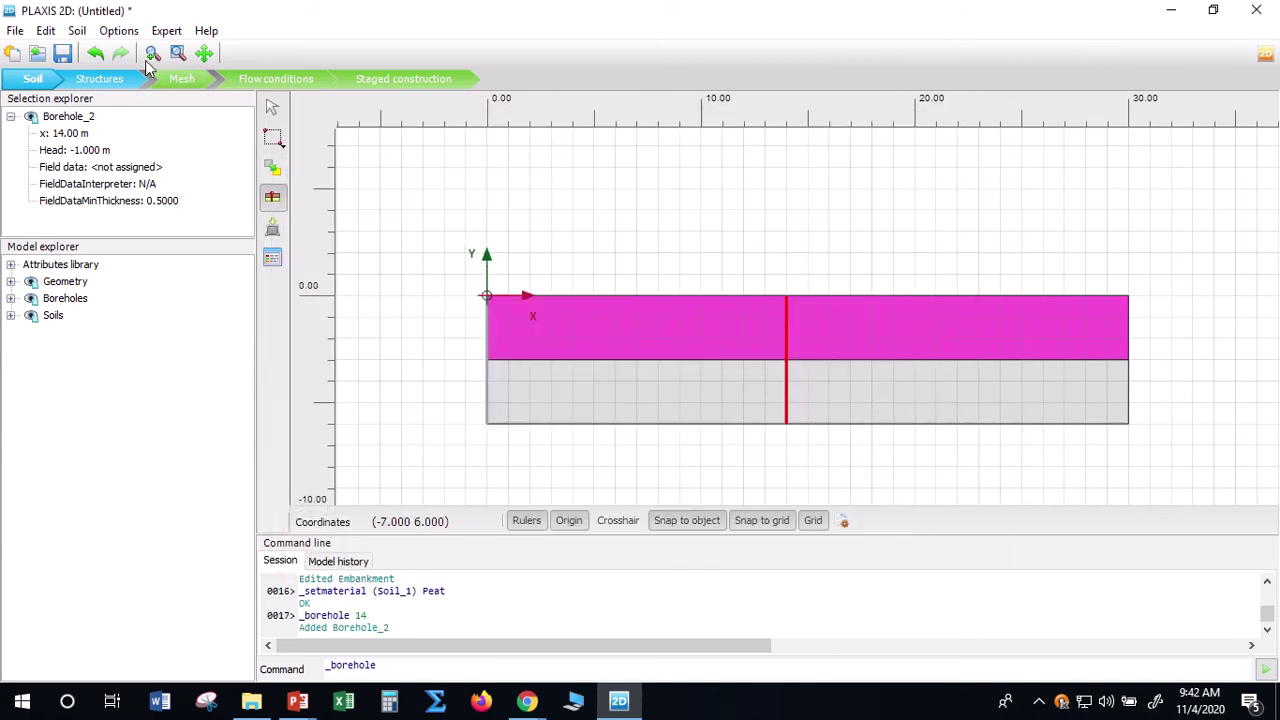
click(95, 53)
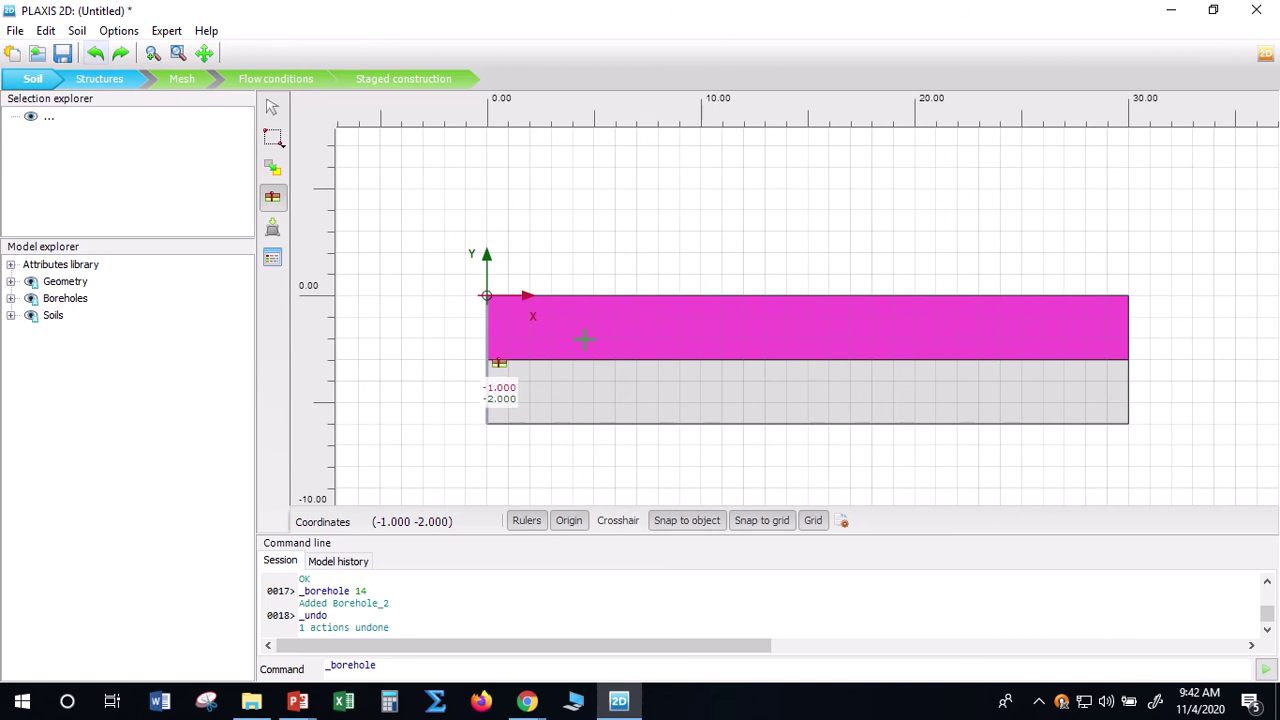
Add a borehole at x = 14 m and open the material choice of its second layer
click(789, 388)
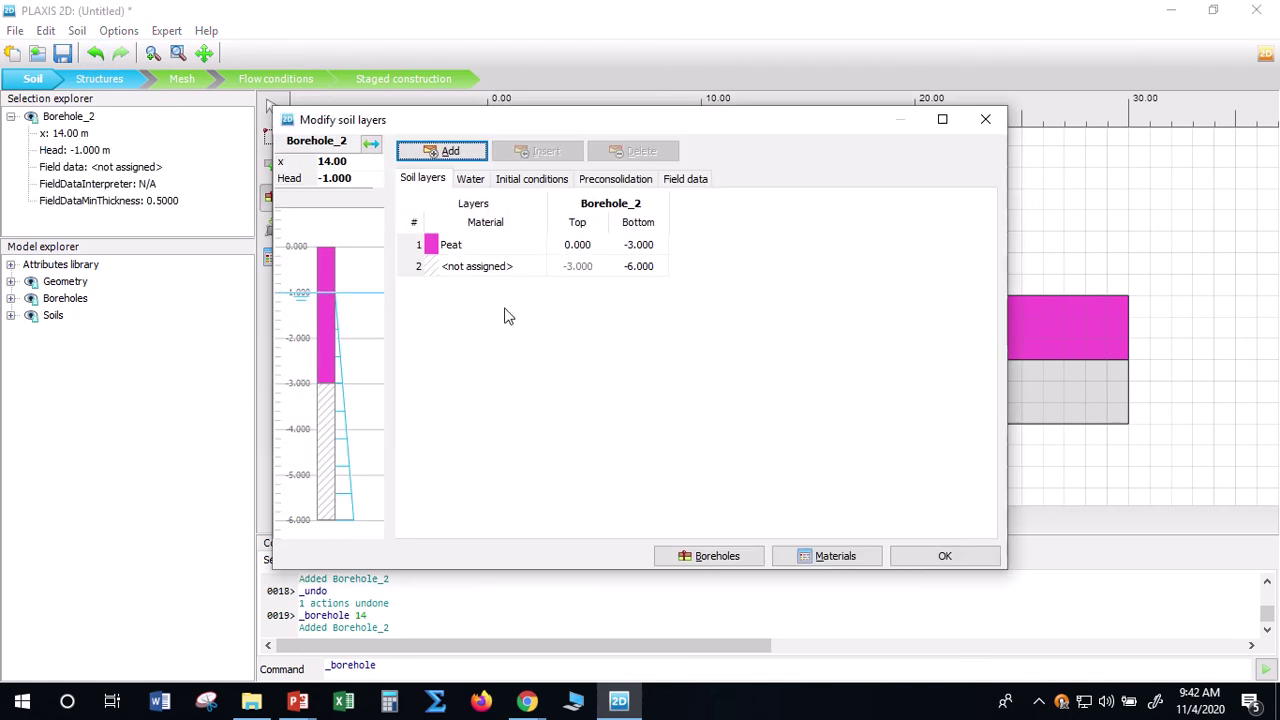
click(510, 268)
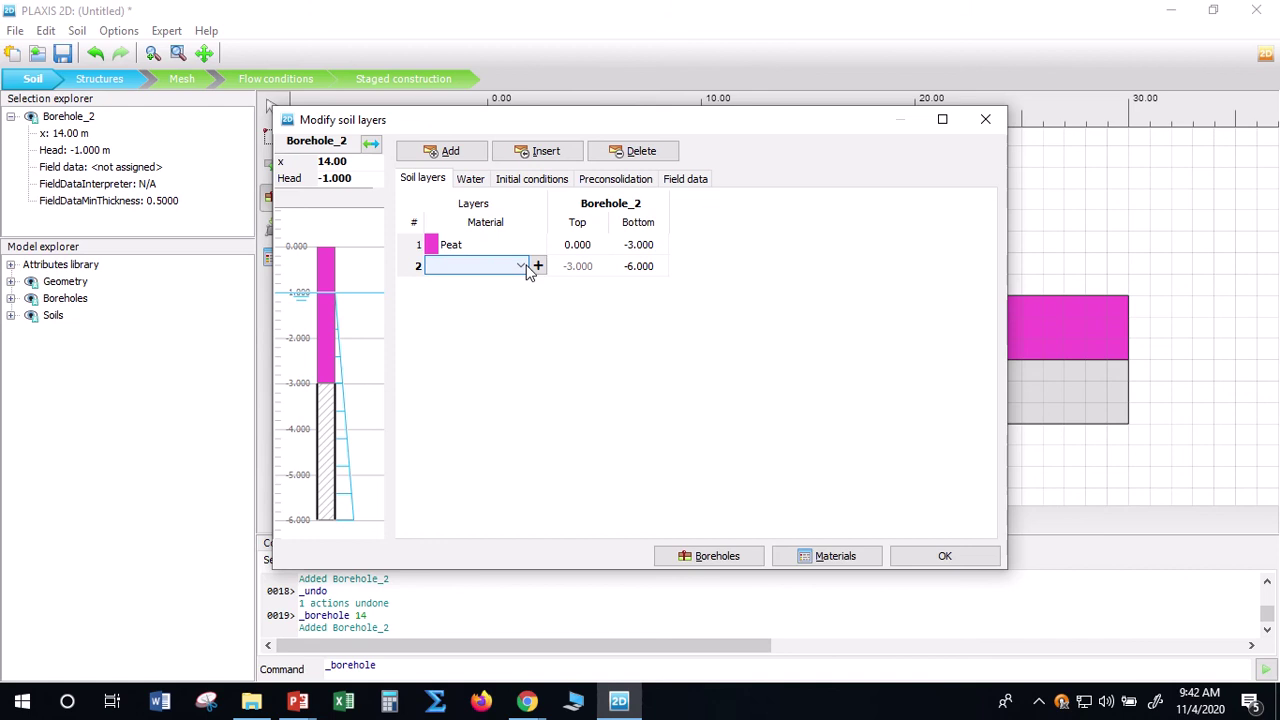
click(539, 270)
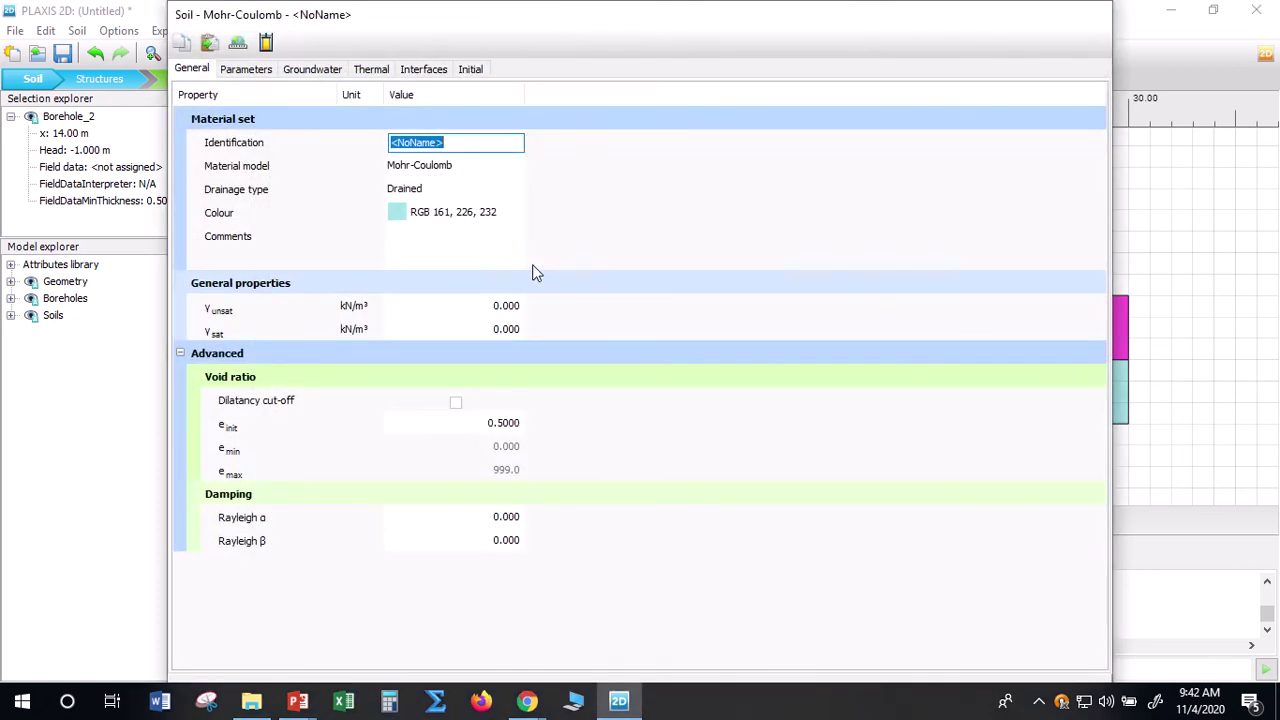
drag(913, 17, 885, 85)
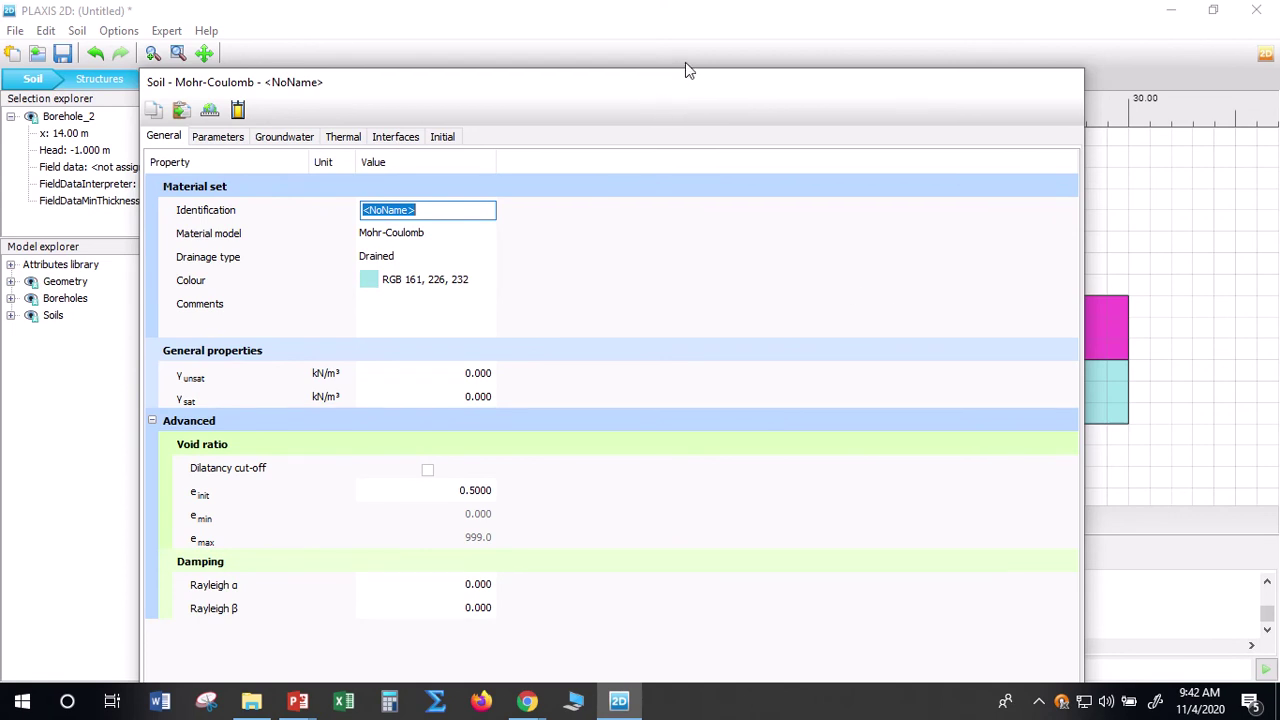
drag(687, 72, 586, 116)
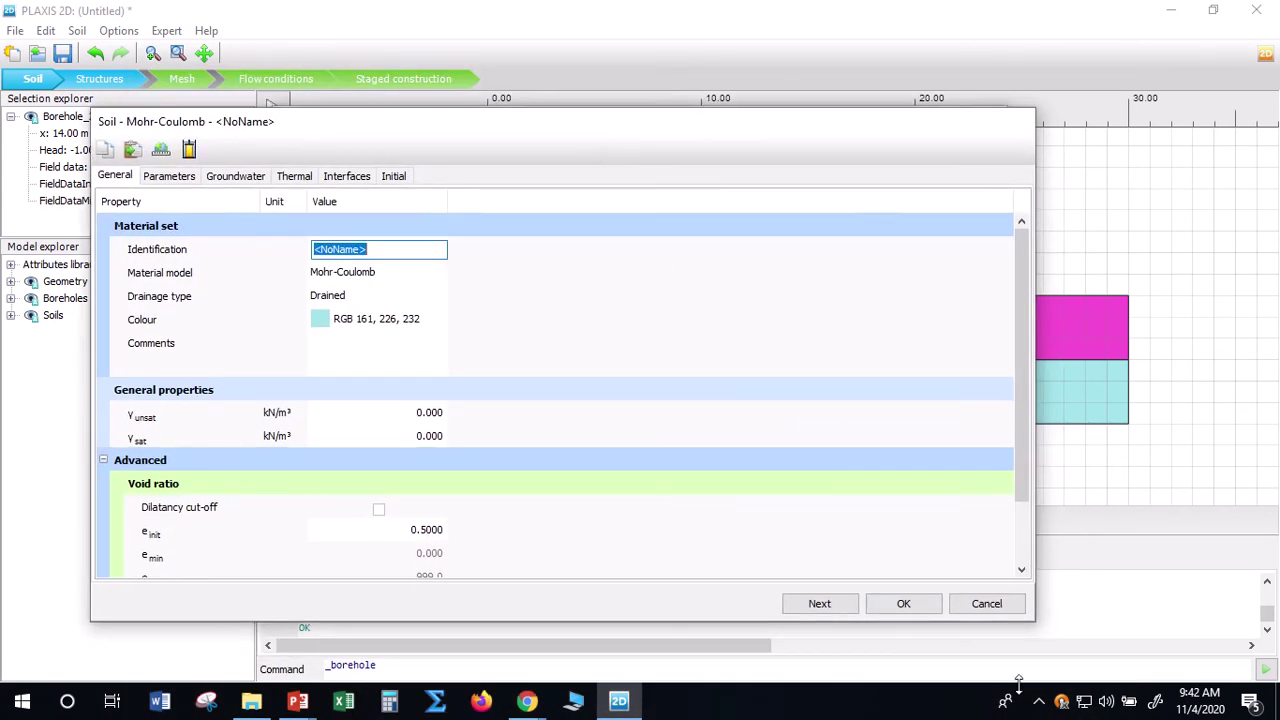
click(985, 604)
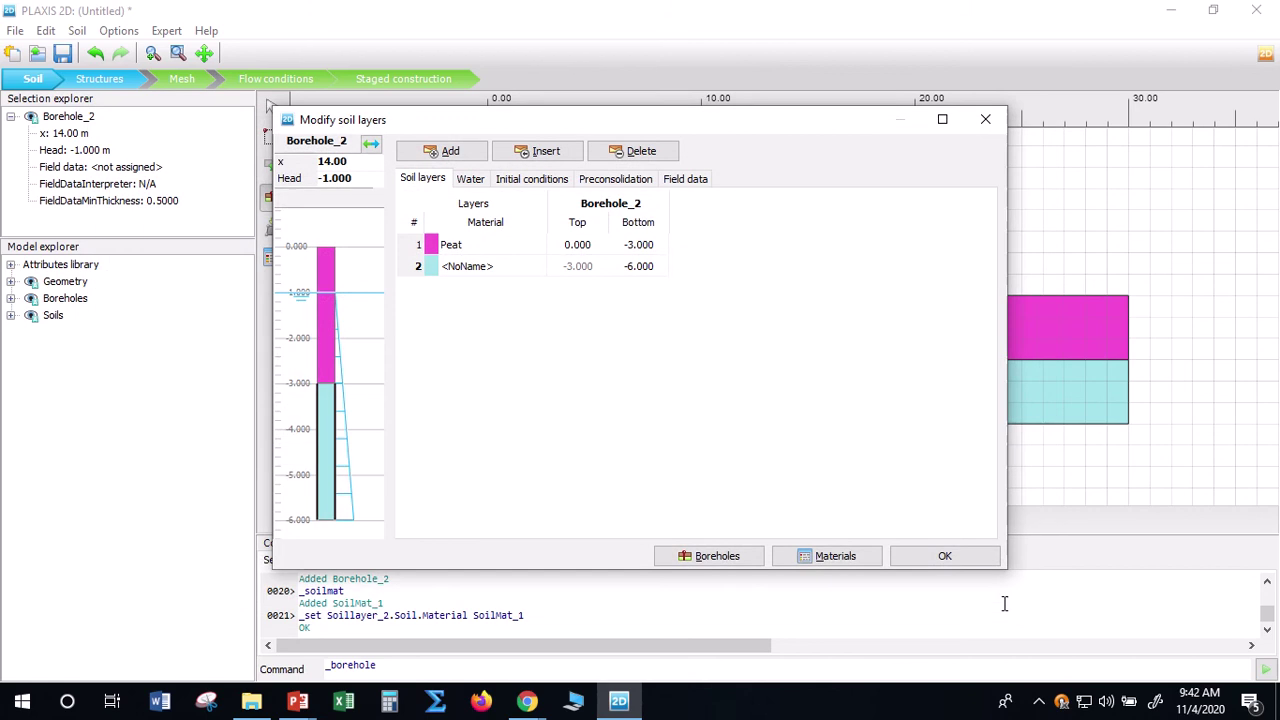
Assign the Clay material to the second soil layer and confirm the borehole's layers
click(480, 268)
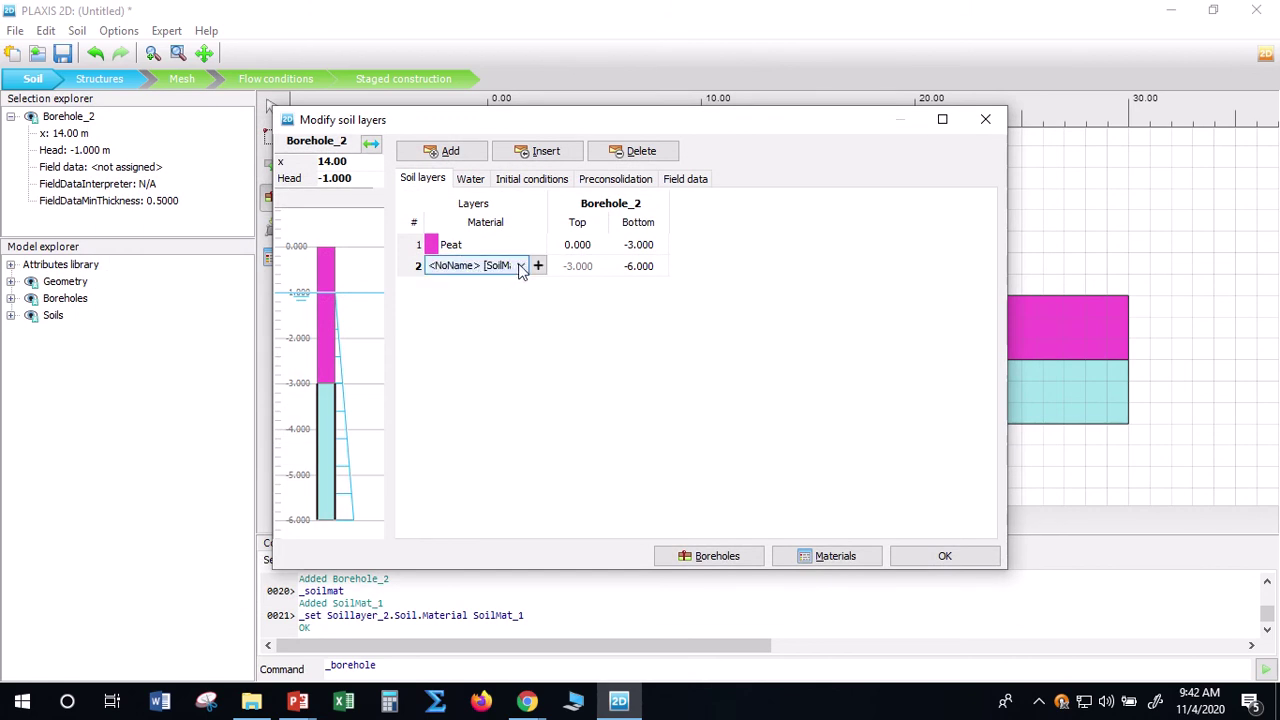
click(520, 266)
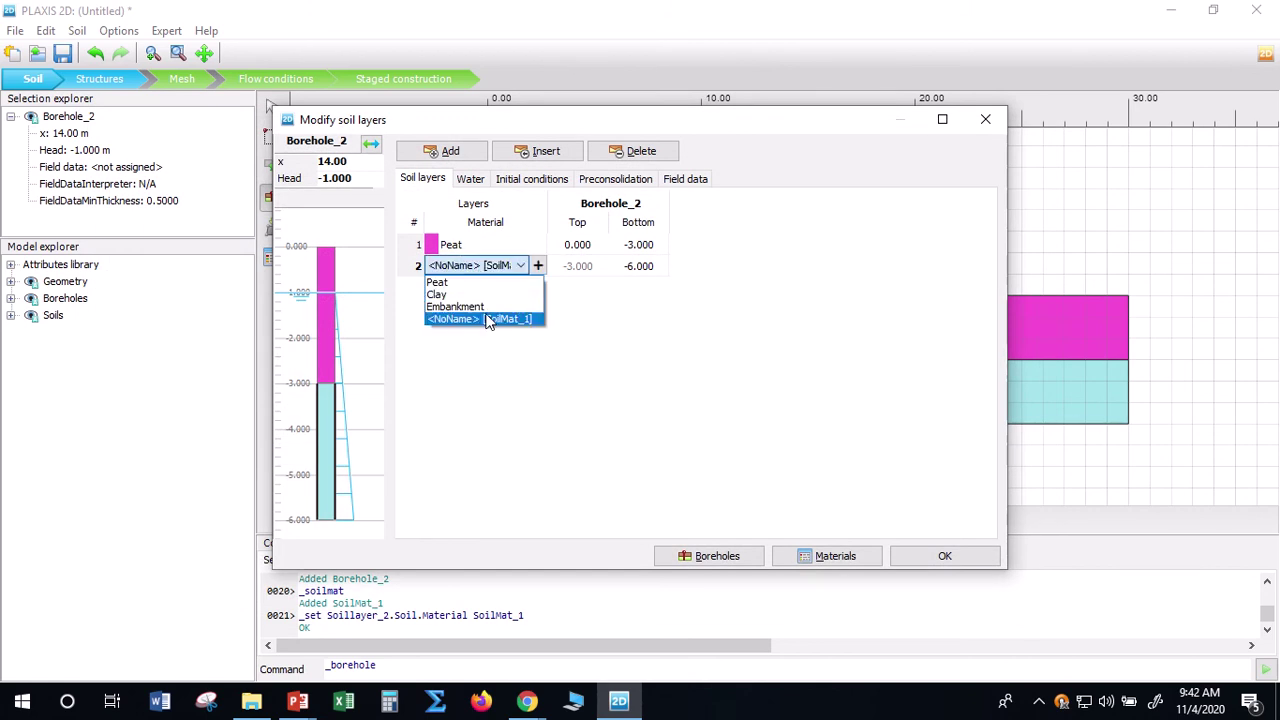
click(465, 295)
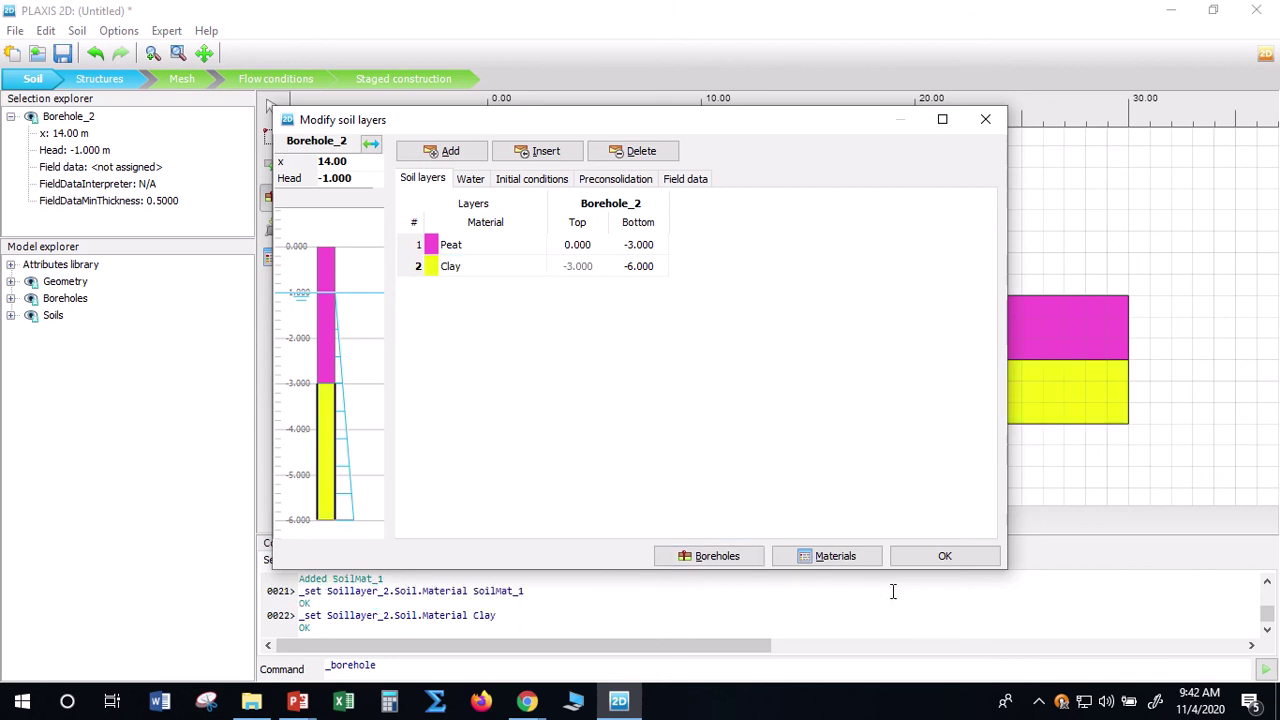
click(936, 557)
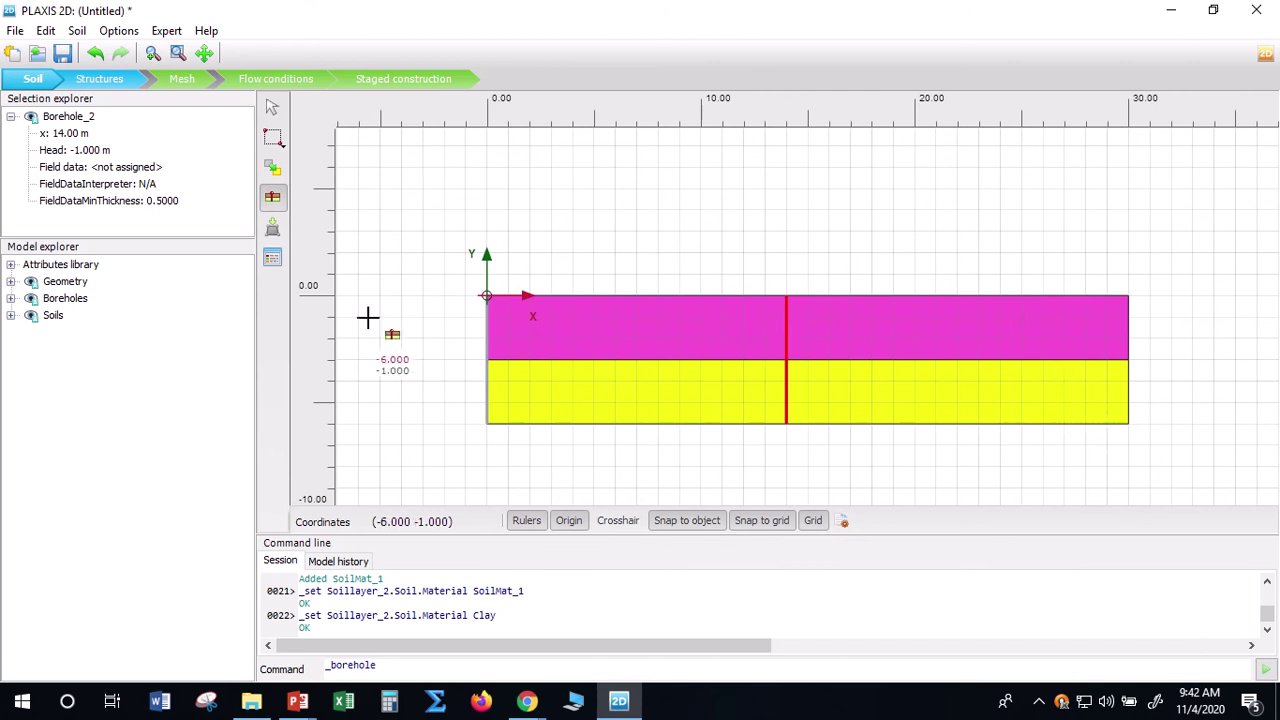
Select and delete the extra borehole at x = 14 m, leaving nothing selected
click(272, 107)
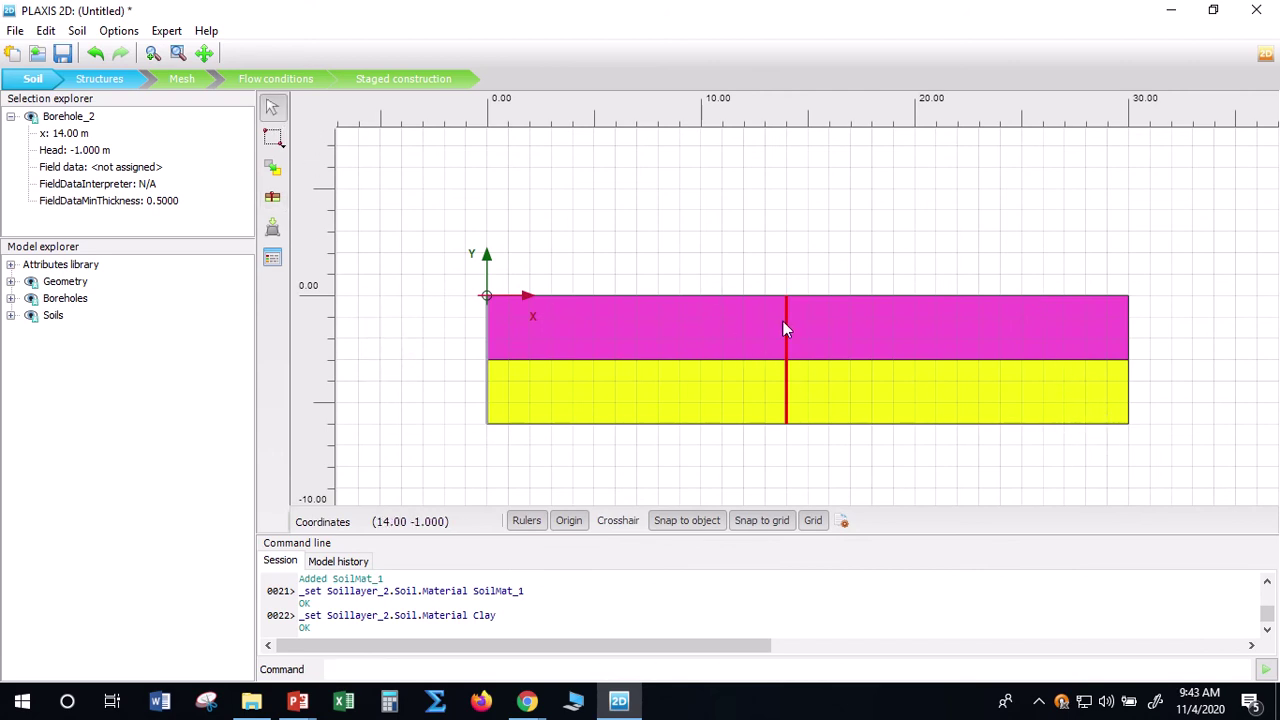
click(488, 362)
click(552, 451)
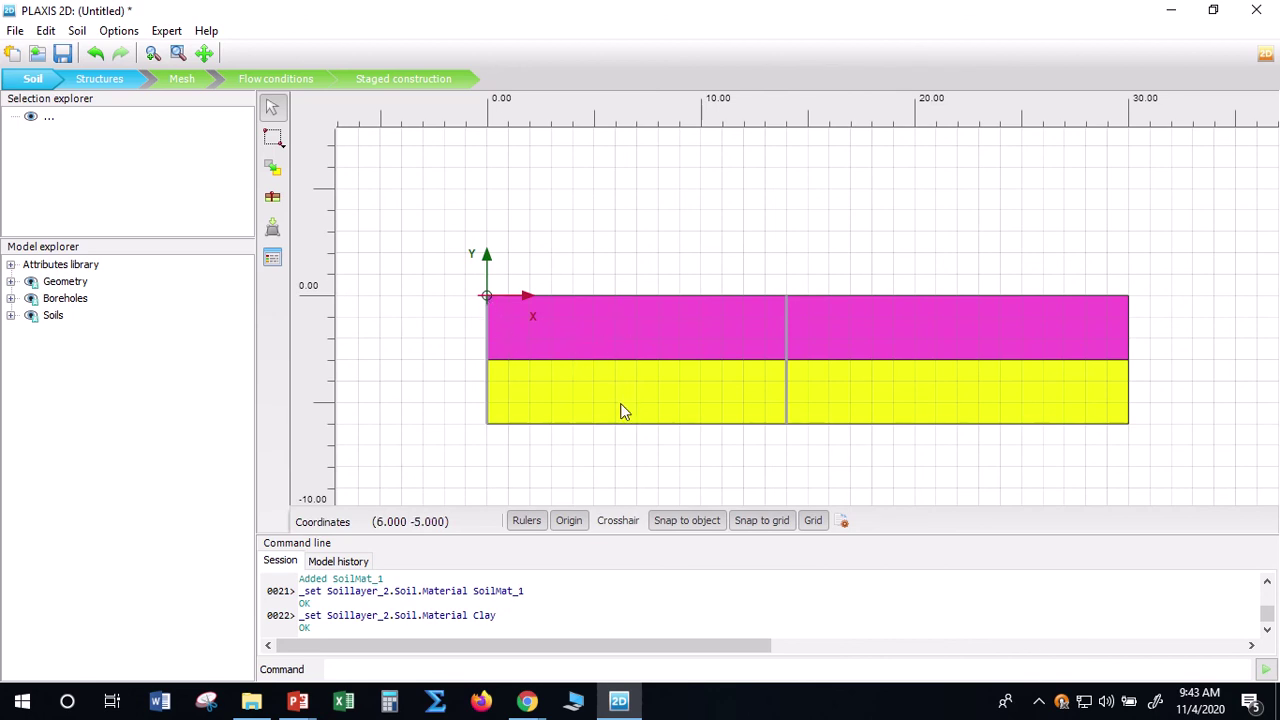
click(786, 390)
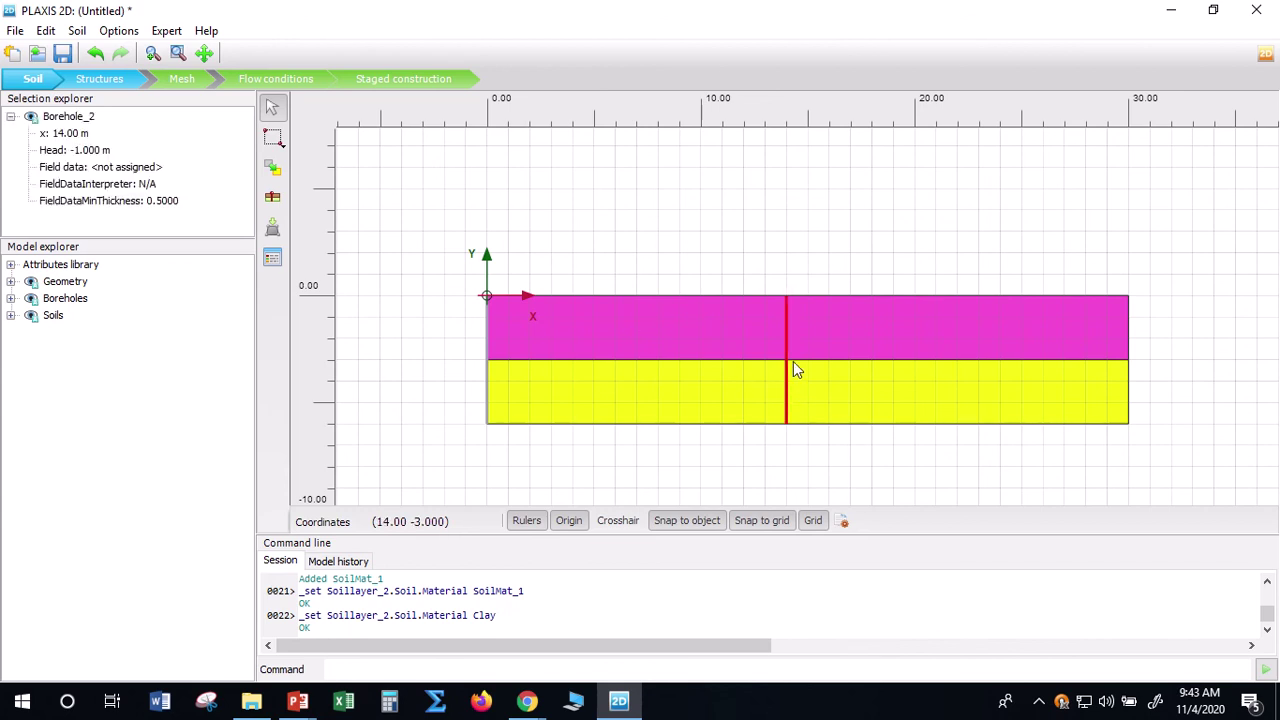
key(Delete)
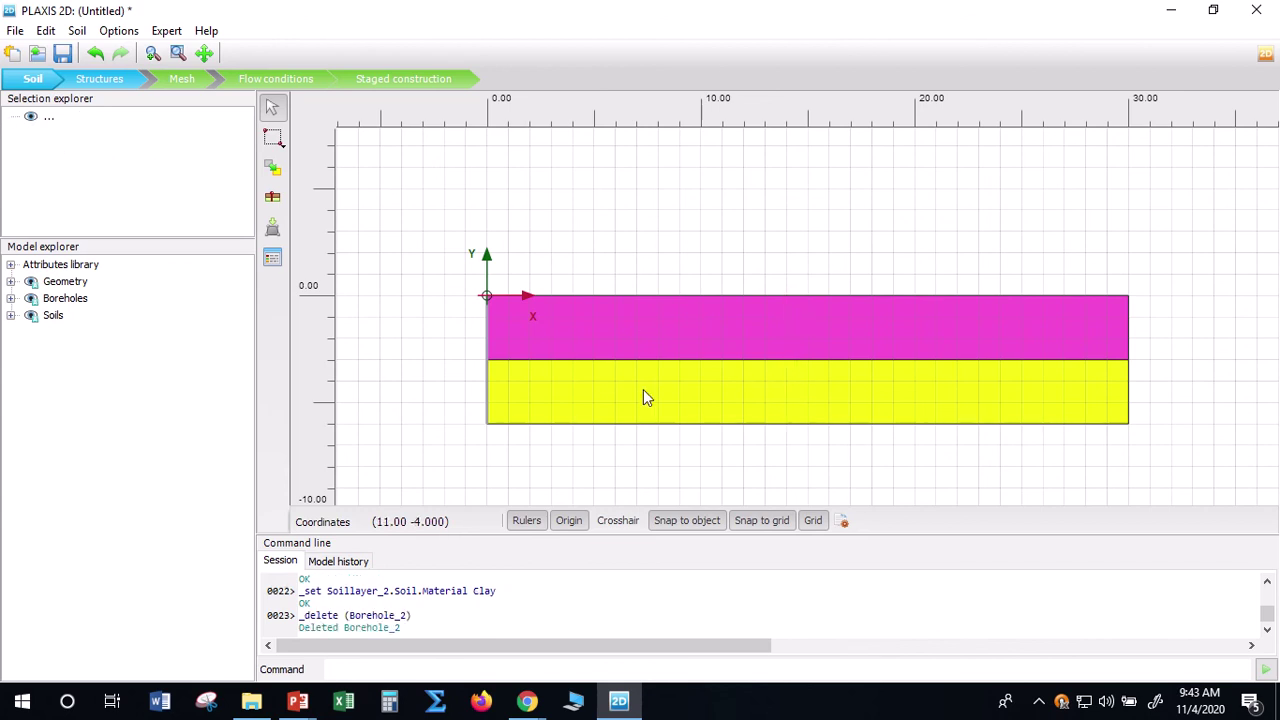
click(488, 380)
click(600, 270)
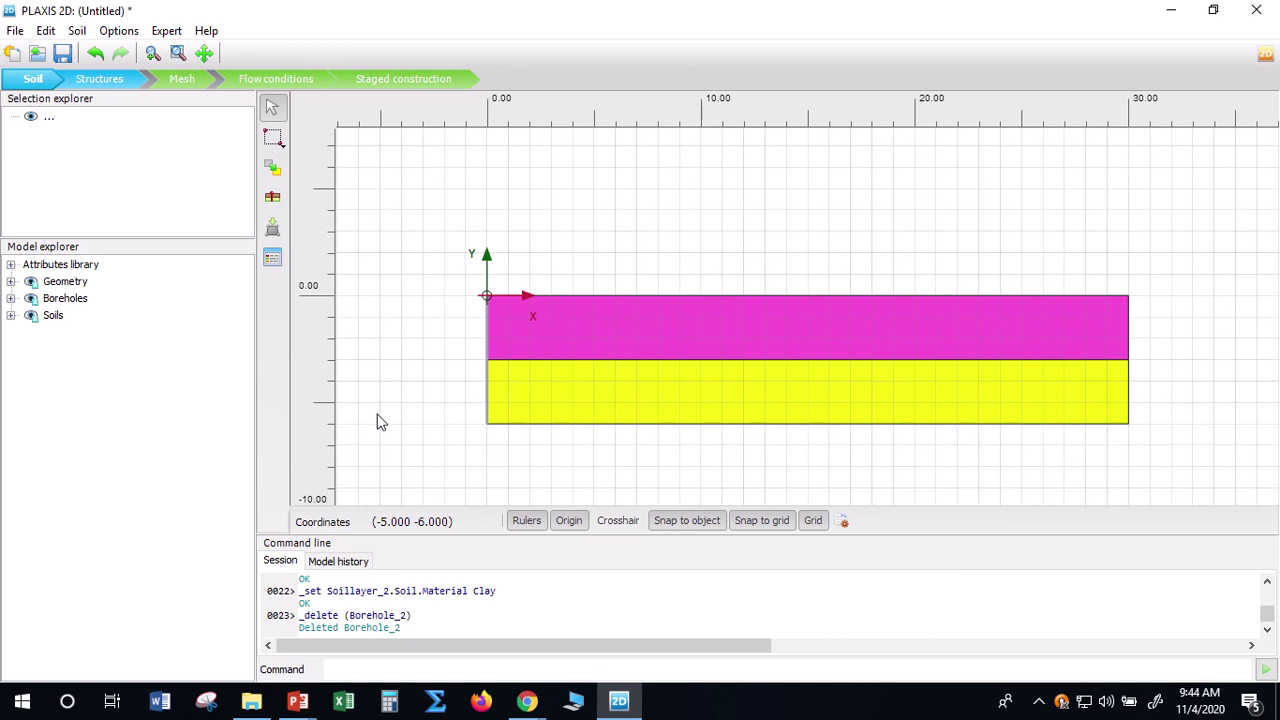
Save the project on the Desktop as embankment pvd and switch to the Structures mode
mouse_move(130, 14)
click(62, 53)
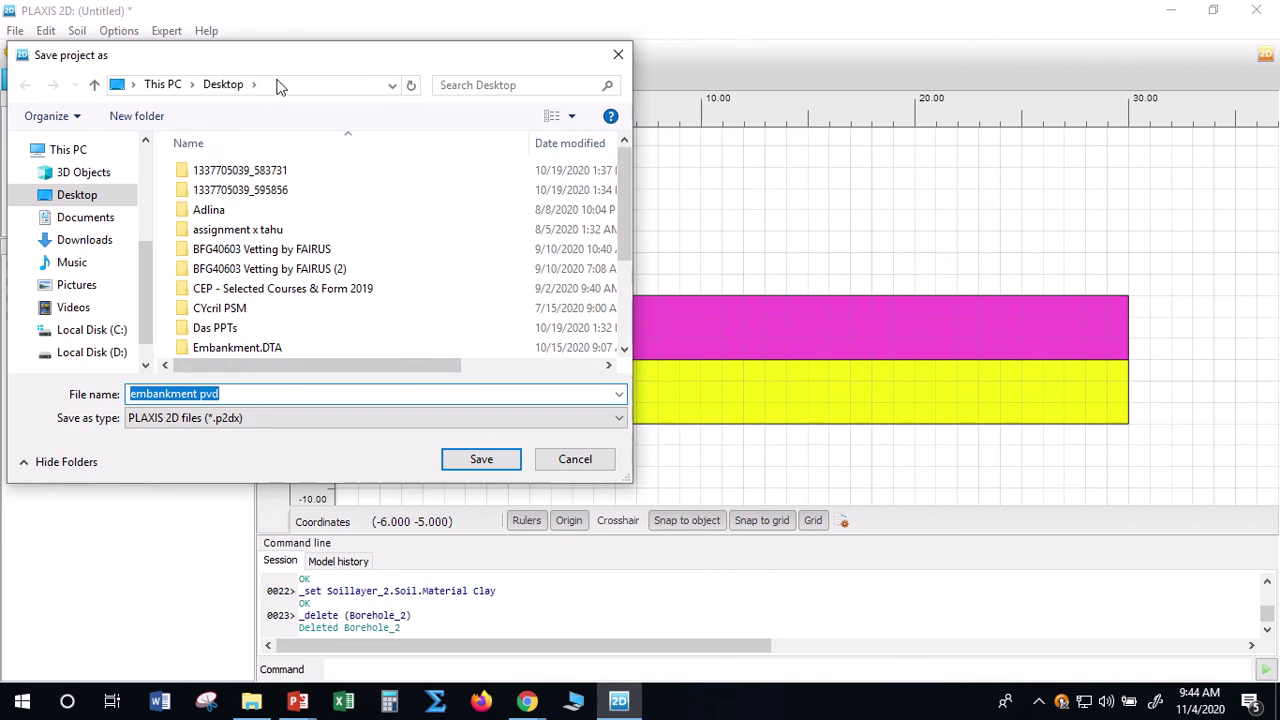
click(500, 462)
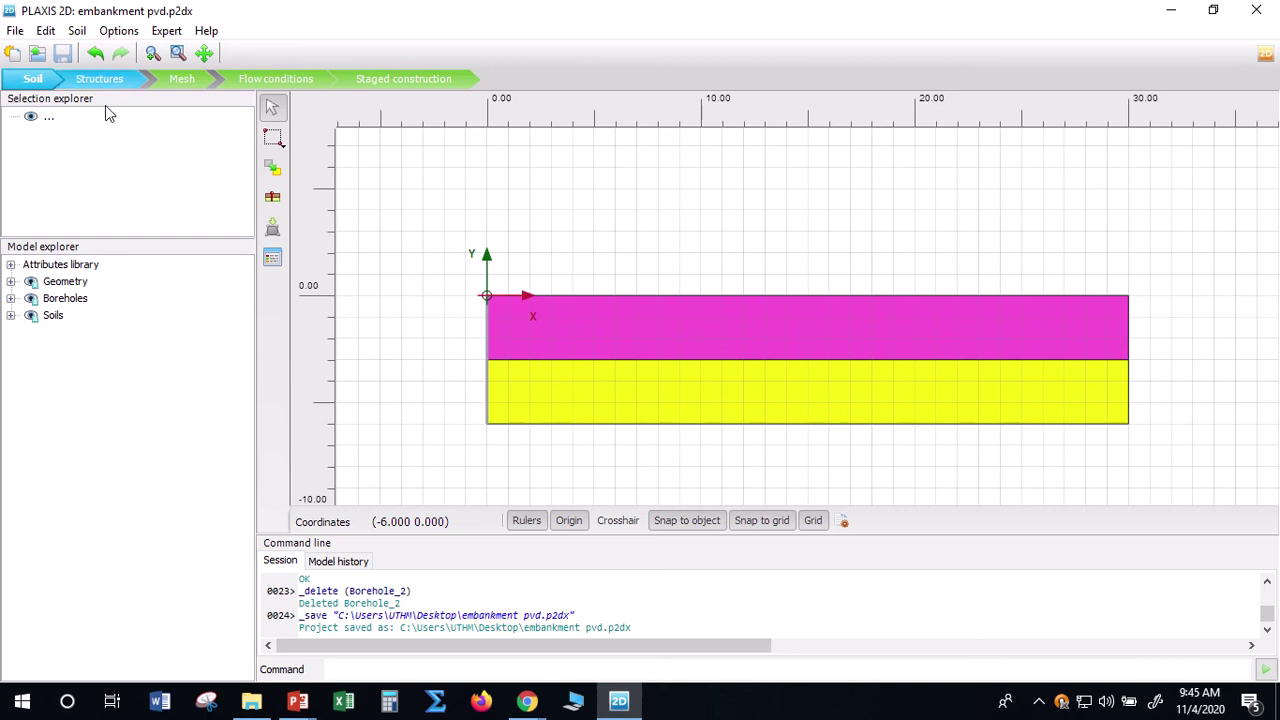
click(102, 80)
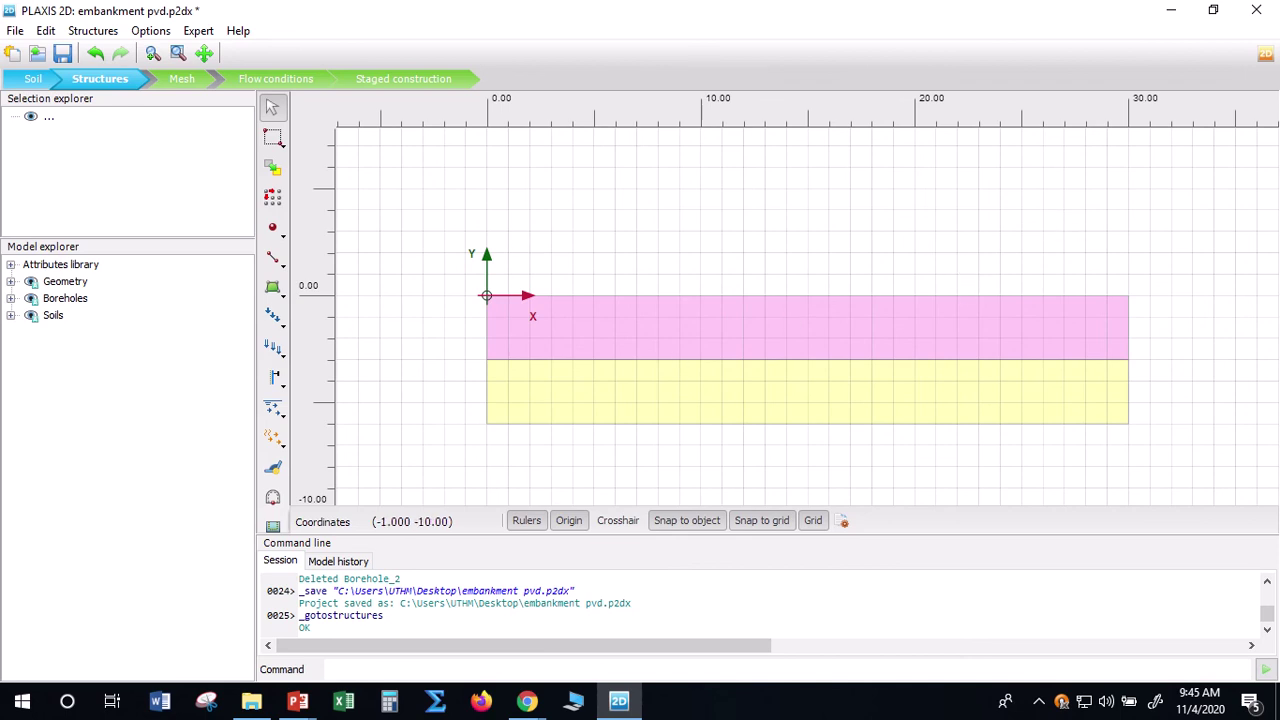
Switch to the blank PowerPoint presentation Presentation1 and start its slide show with the pen as pointer
mouse_move(298, 701)
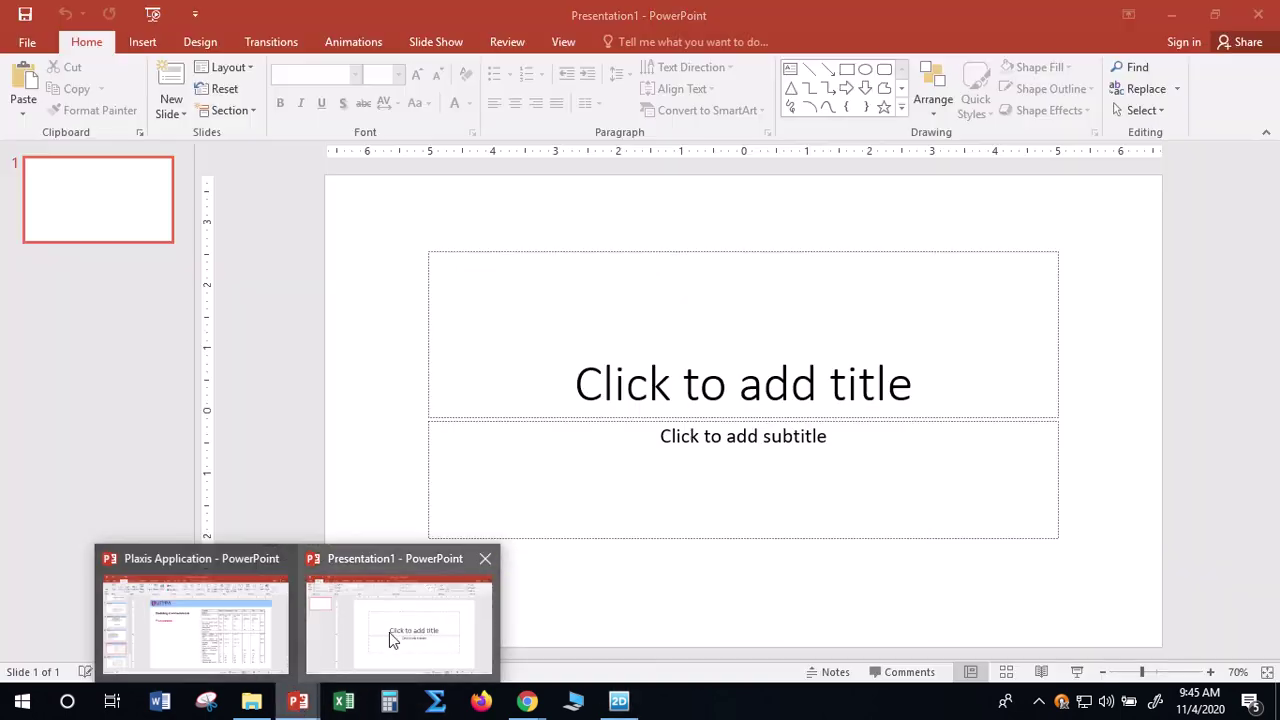
click(389, 632)
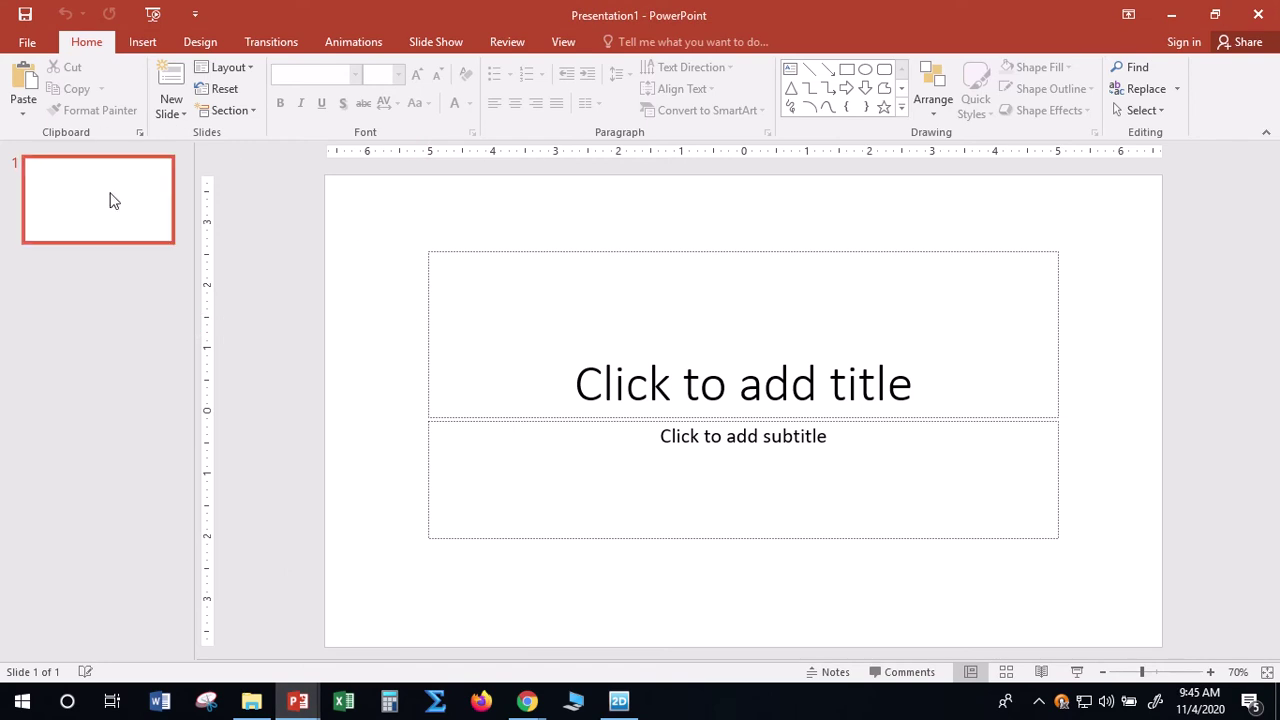
click(1076, 672)
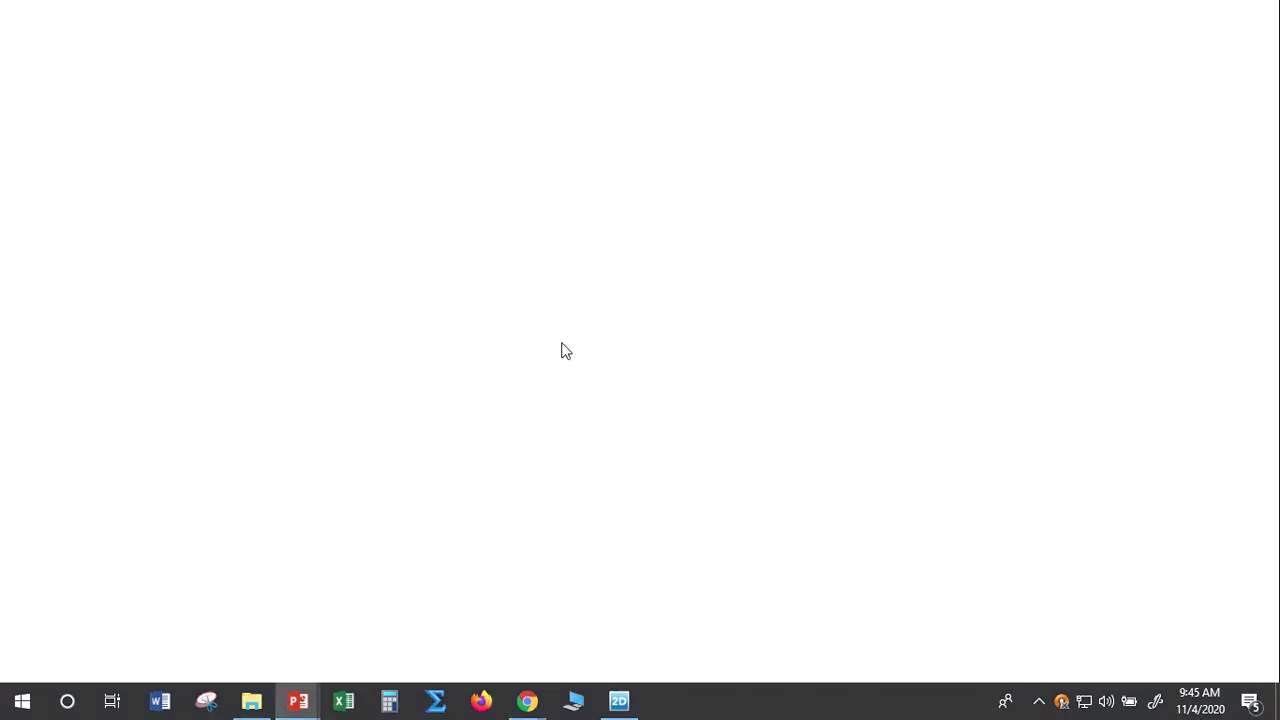
right_click(511, 368)
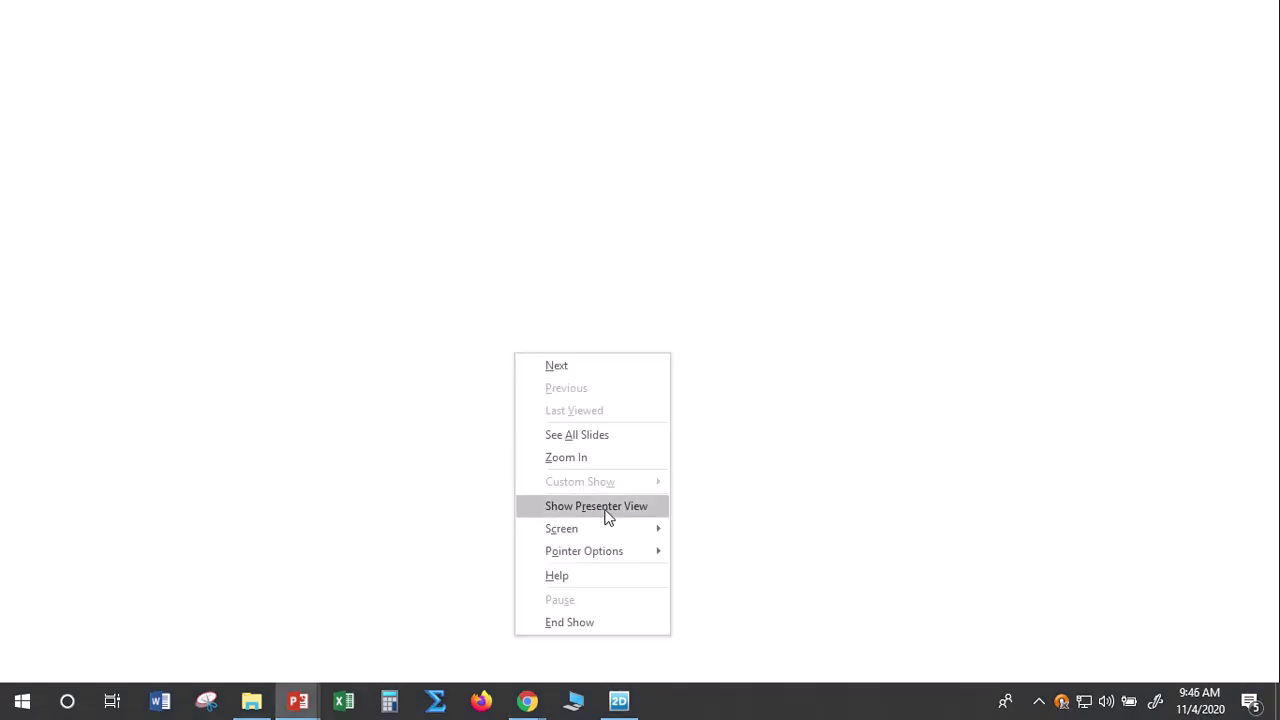
mouse_move(617, 558)
click(721, 547)
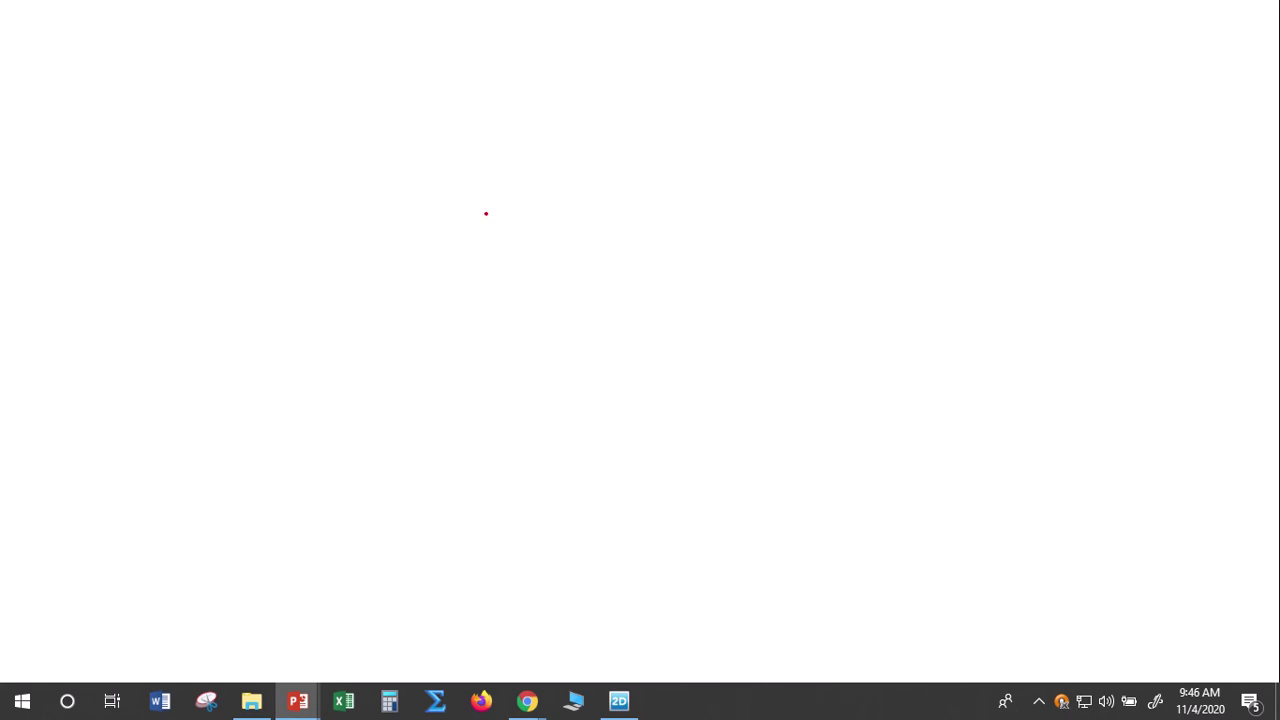
Sketch half of the embankment's cross-section, divided into two layers by a middle line, and mark its total height as 4m
mouse_move(474, 190)
mouse_down()
mouse_move(525, 202)
mouse_move(727, 195)
mouse_move(932, 340)
mouse_move(569, 352)
mouse_move(463, 323)
mouse_up()
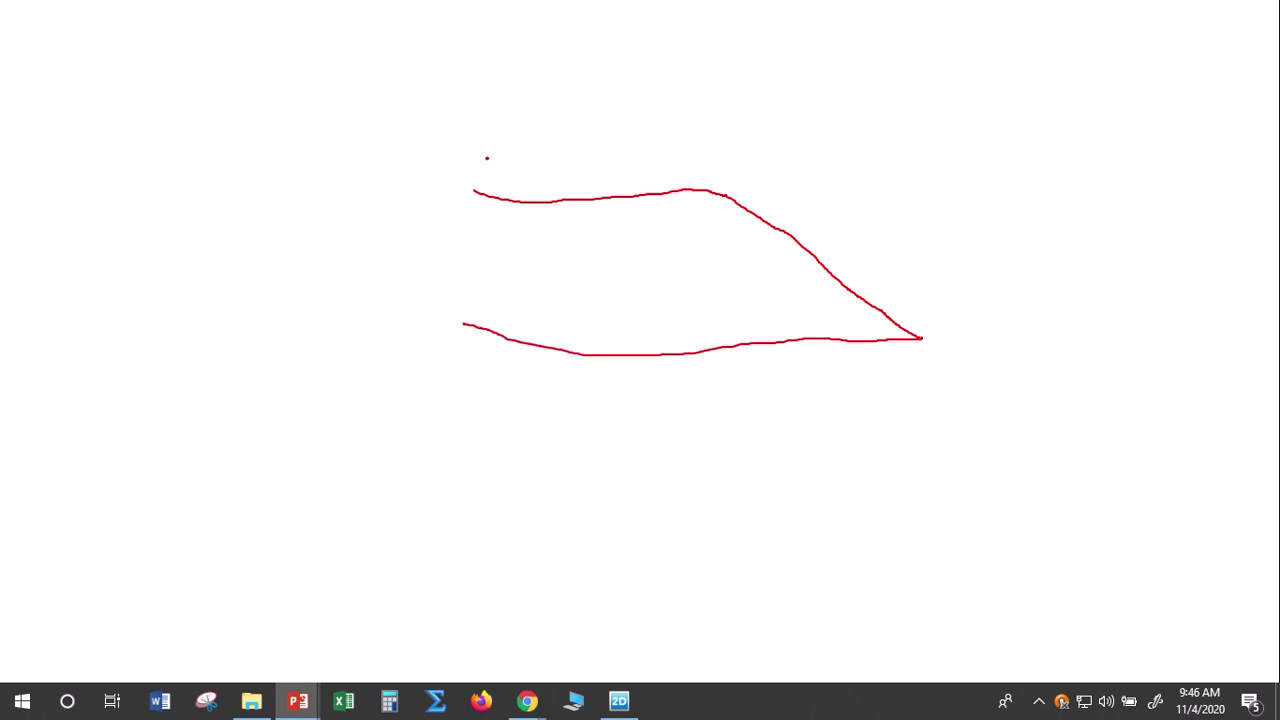
drag(474, 187, 468, 326)
mouse_move(462, 266)
mouse_down()
mouse_move(547, 258)
mouse_move(682, 286)
mouse_move(808, 255)
mouse_up()
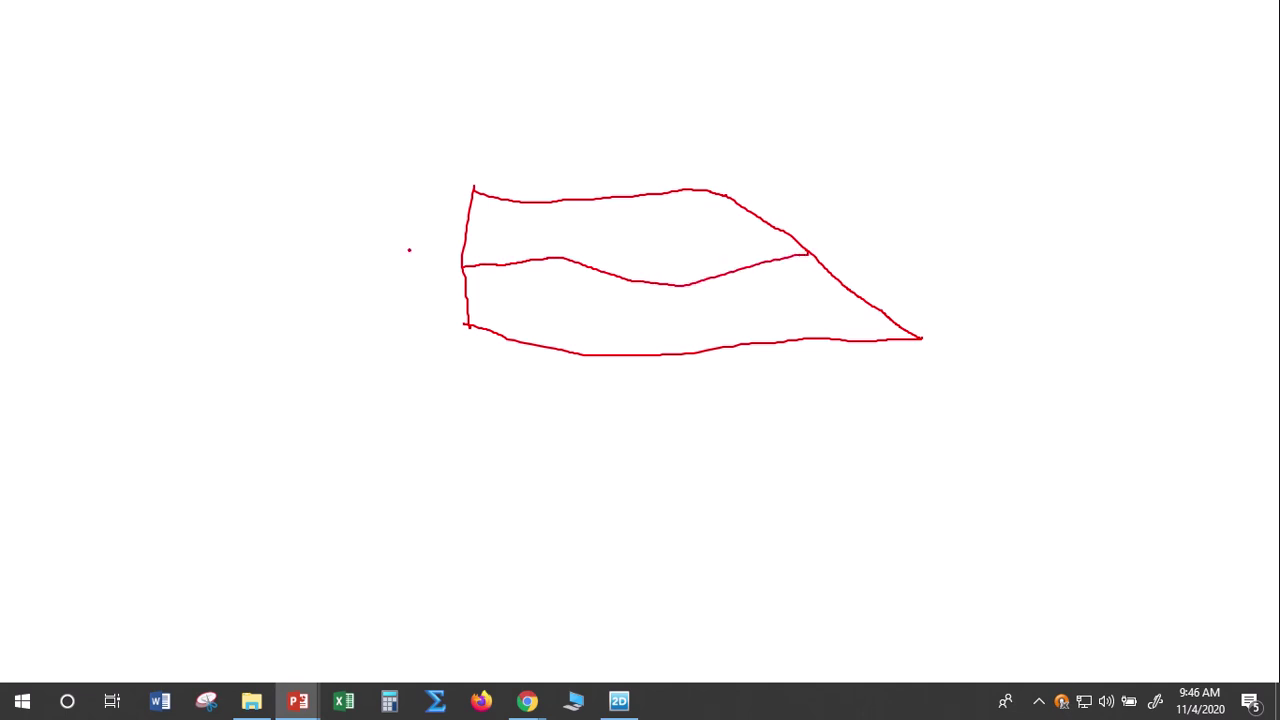
drag(389, 186, 398, 352)
mouse_move(324, 243)
mouse_down()
mouse_move(331, 279)
mouse_move(318, 304)
mouse_move(340, 256)
mouse_move(354, 278)
mouse_move(371, 276)
mouse_up()
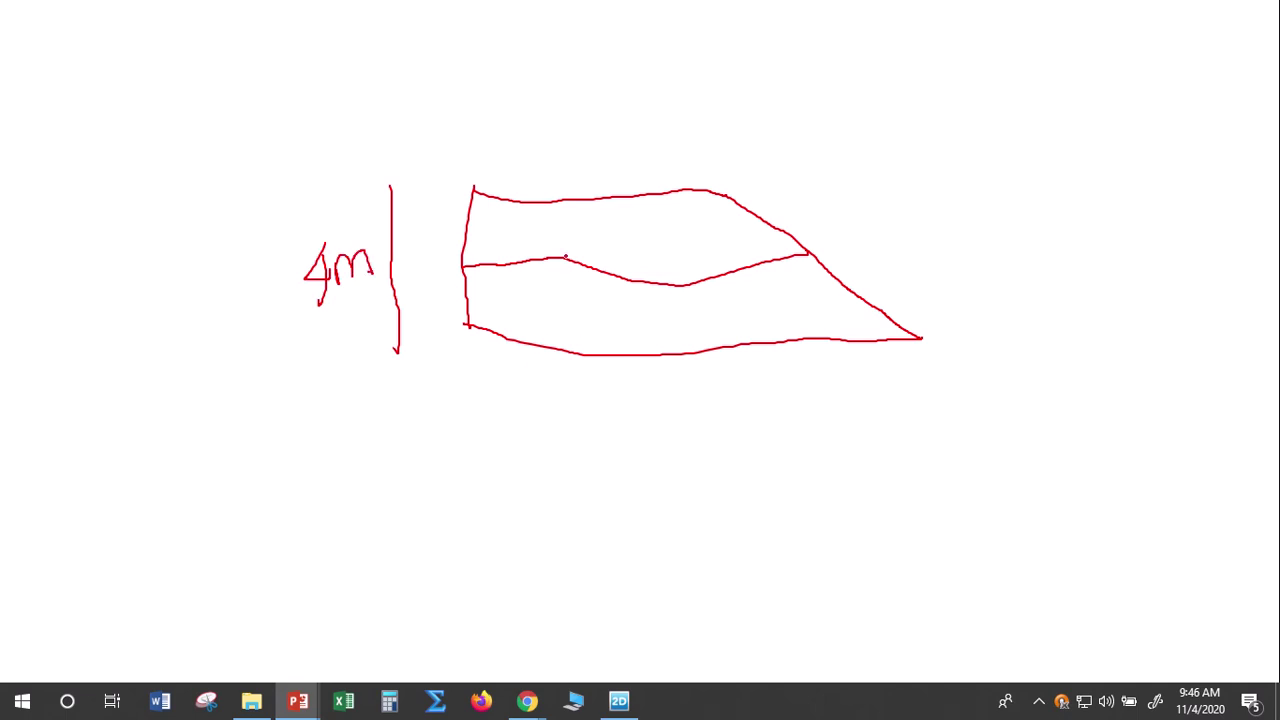
Mark the lower layer's height as 2m in the sketch and dot the corner points of both embankment layers
mouse_move(572, 260)
mouse_down()
mouse_move(573, 352)
mouse_move(592, 324)
mouse_move(596, 341)
mouse_move(642, 328)
mouse_up()
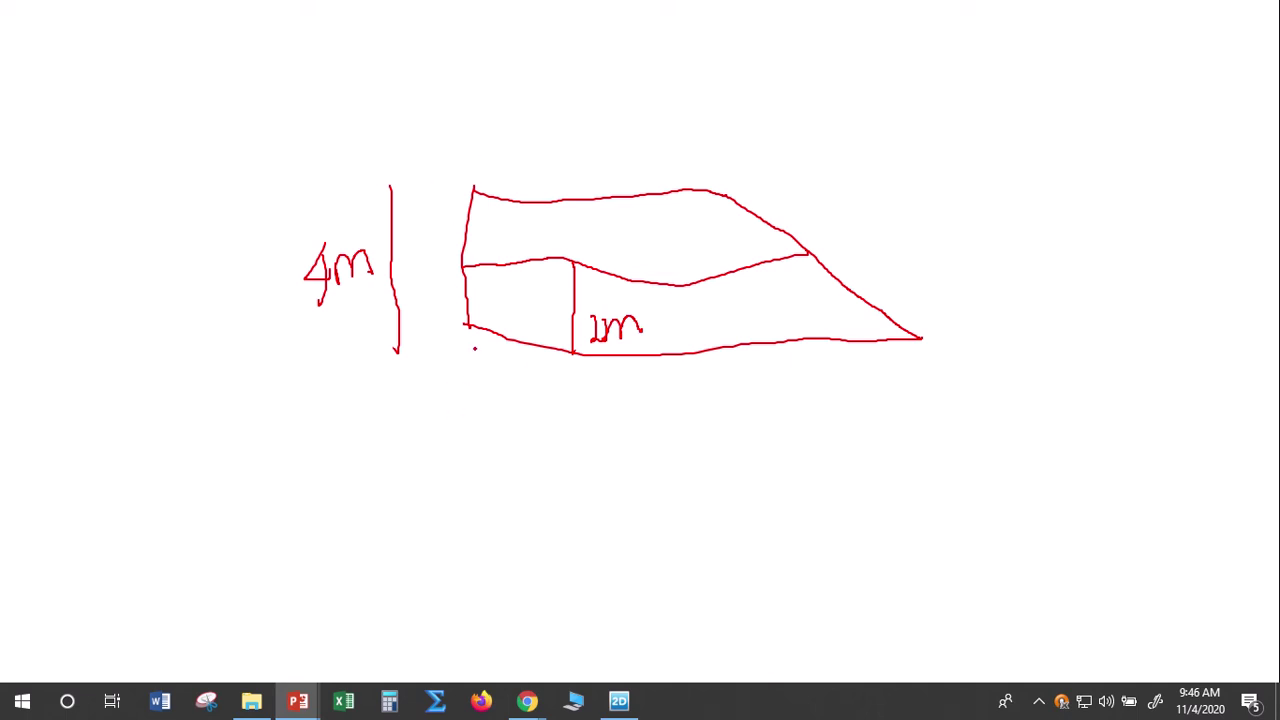
drag(466, 324, 465, 333)
drag(916, 338, 918, 332)
mouse_move(814, 252)
mouse_down()
mouse_move(808, 262)
mouse_move(816, 252)
mouse_up()
drag(468, 264, 468, 268)
mouse_move(476, 186)
mouse_down()
mouse_move(467, 195)
mouse_move(478, 189)
mouse_up()
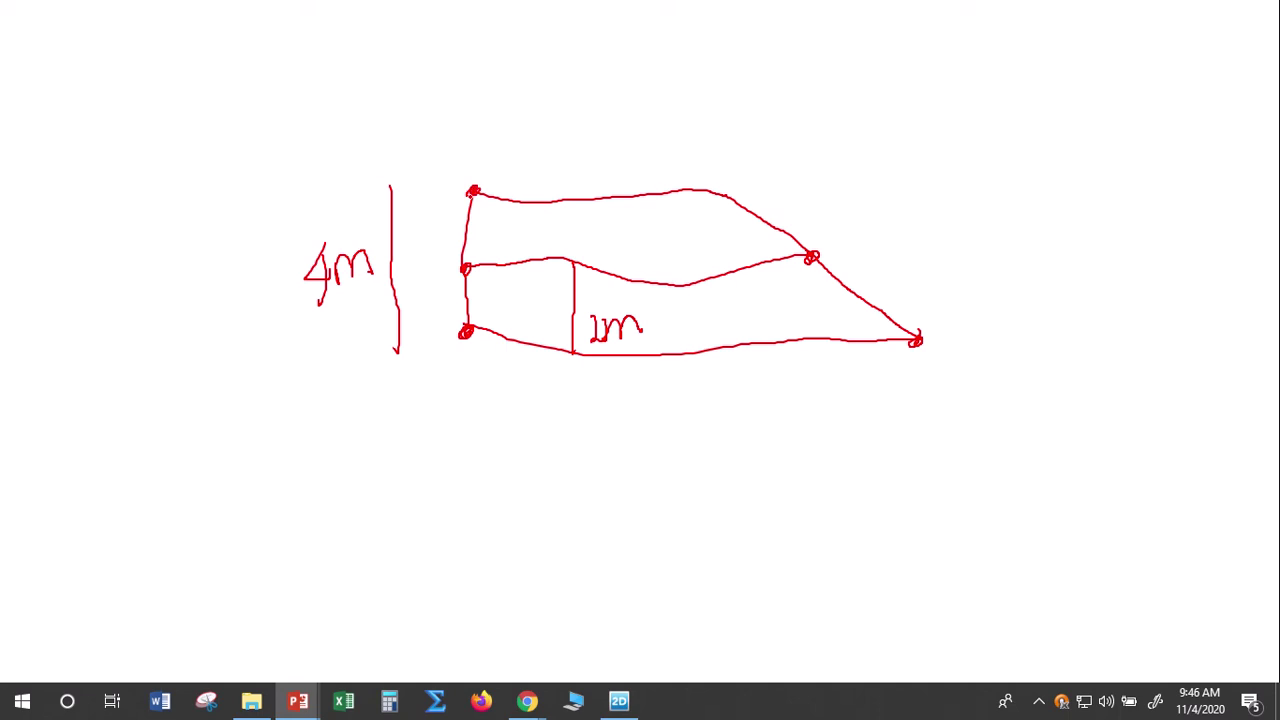
mouse_move(712, 184)
mouse_down()
mouse_move(703, 190)
mouse_move(747, 211)
mouse_up()
Label the sketch's base corners 0,0 and 30,0, the crest corners 0,4 and 8,4, and the middle line's start 0,2
mouse_move(457, 364)
mouse_down()
mouse_move(453, 381)
mouse_move(457, 363)
mouse_move(469, 381)
mouse_move(496, 362)
mouse_up()
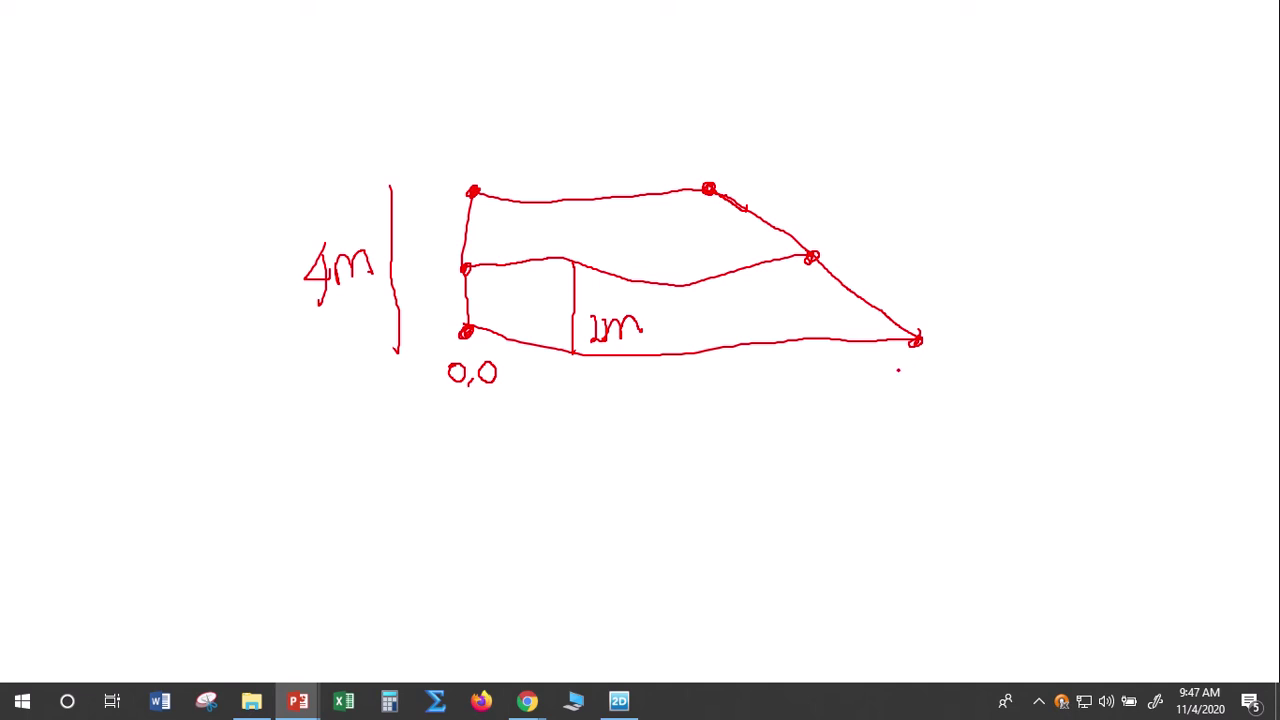
drag(912, 336, 912, 344)
mouse_move(896, 374)
mouse_down()
mouse_move(896, 401)
mouse_move(936, 374)
mouse_move(926, 367)
mouse_move(940, 400)
mouse_move(957, 372)
mouse_move(968, 386)
mouse_move(966, 367)
mouse_up()
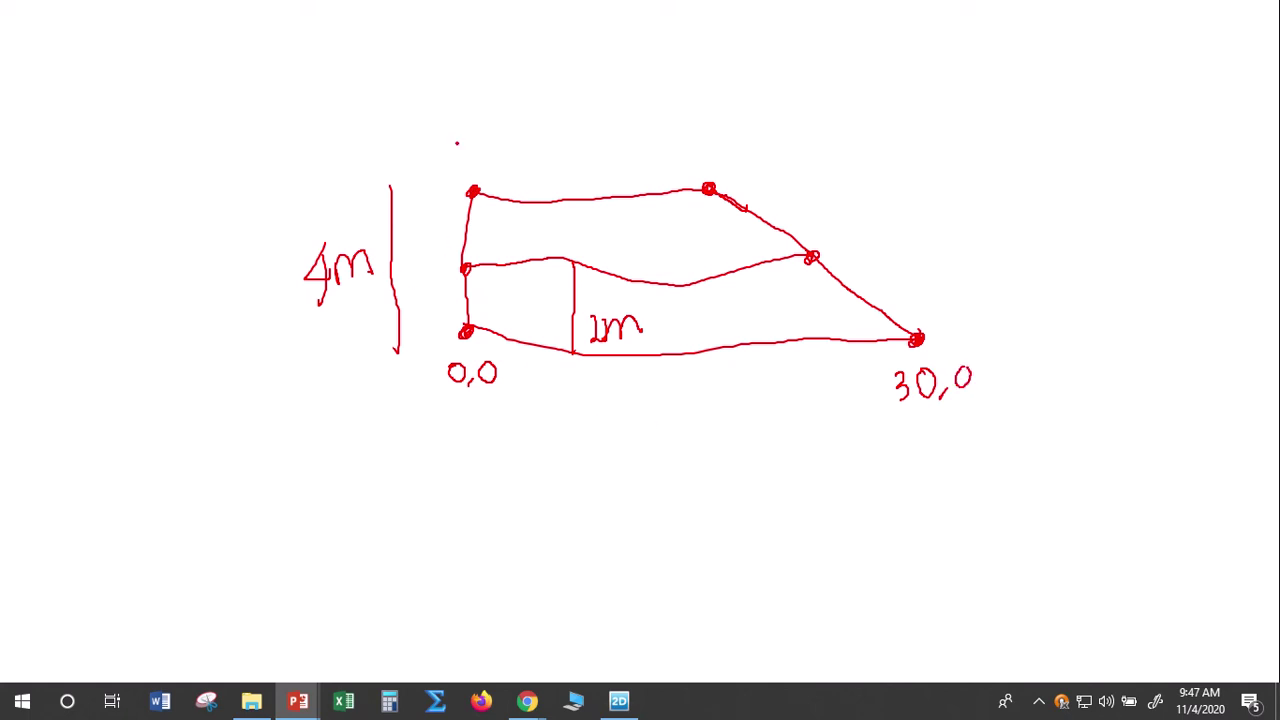
mouse_move(457, 134)
mouse_down()
mouse_move(467, 155)
mouse_move(482, 140)
mouse_move(494, 148)
mouse_move(487, 160)
mouse_up()
mouse_move(697, 128)
mouse_down()
mouse_move(683, 153)
mouse_move(697, 129)
mouse_move(706, 156)
mouse_move(724, 132)
mouse_move(715, 150)
mouse_move(733, 148)
mouse_move(728, 160)
mouse_up()
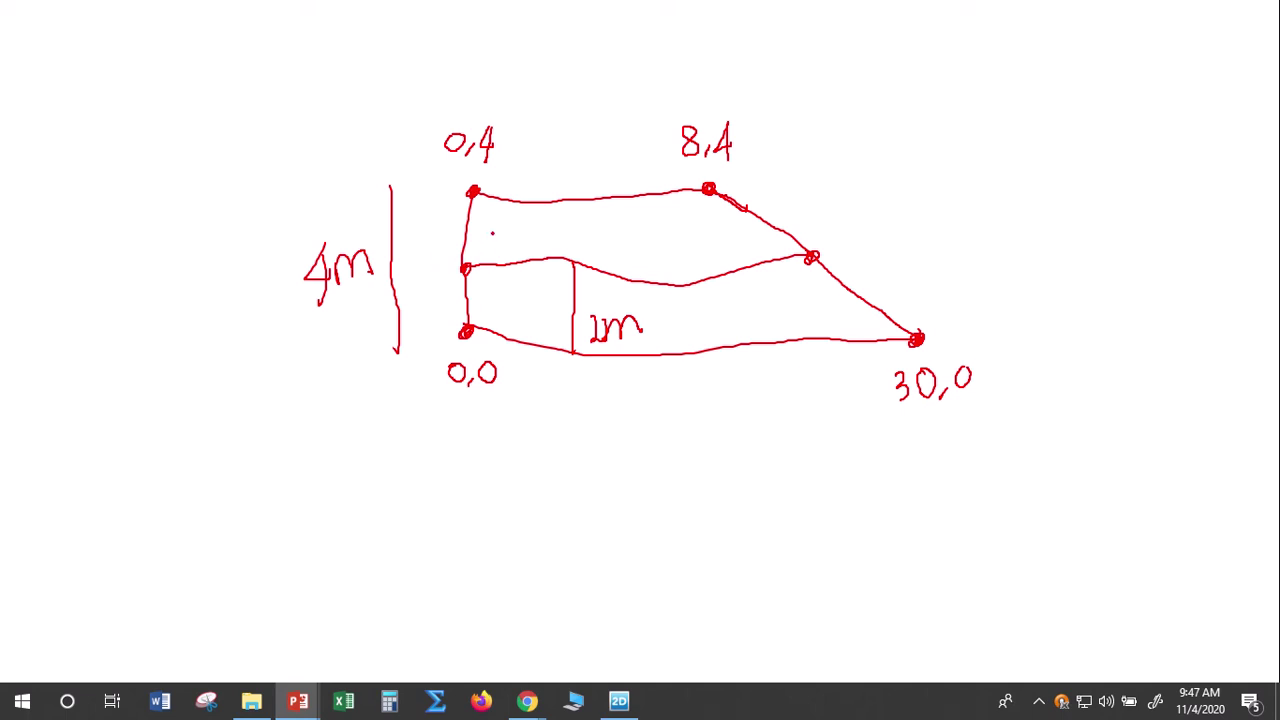
mouse_move(497, 232)
mouse_down()
mouse_move(487, 249)
mouse_move(503, 240)
mouse_move(495, 231)
mouse_move(511, 251)
mouse_move(533, 240)
mouse_move(522, 255)
mouse_move(536, 254)
mouse_up()
click(555, 244)
drag(806, 252, 812, 260)
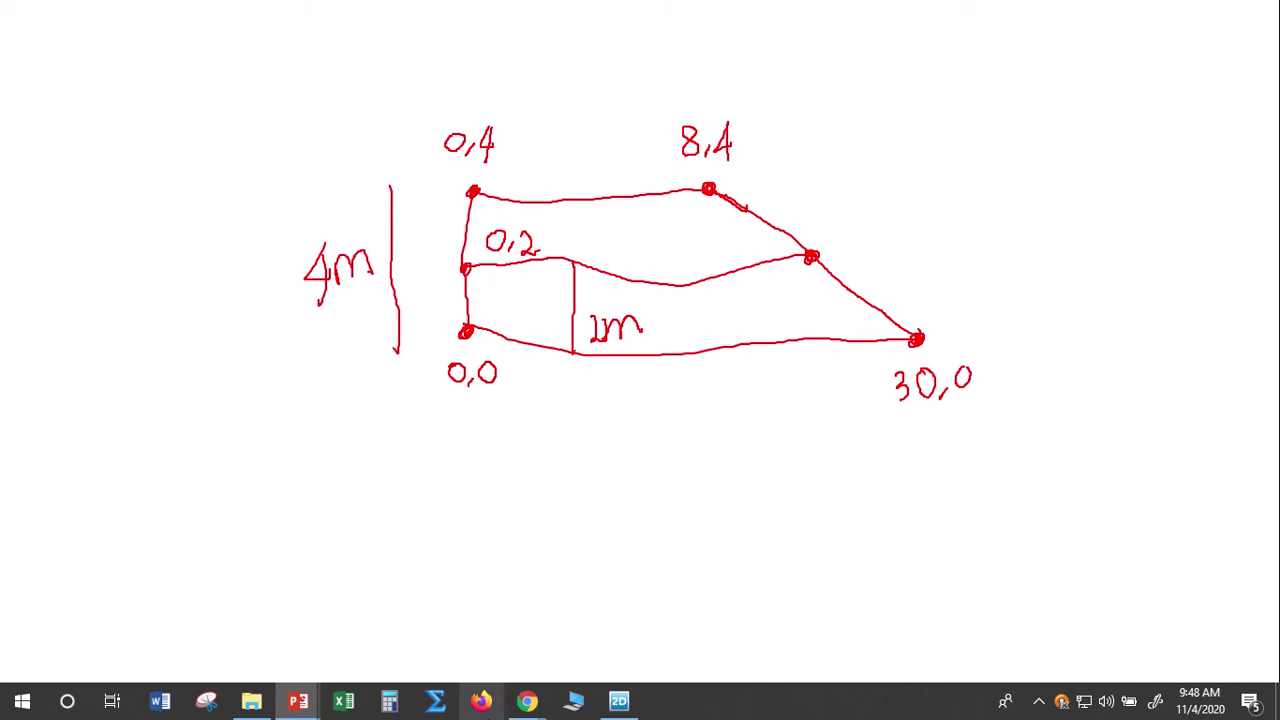
Switch to PLAXIS 2D and create the embankment as a soil polygon through (0, 0), (20, 0), (8, 4) and (0, 4), leaving nothing selected
click(619, 700)
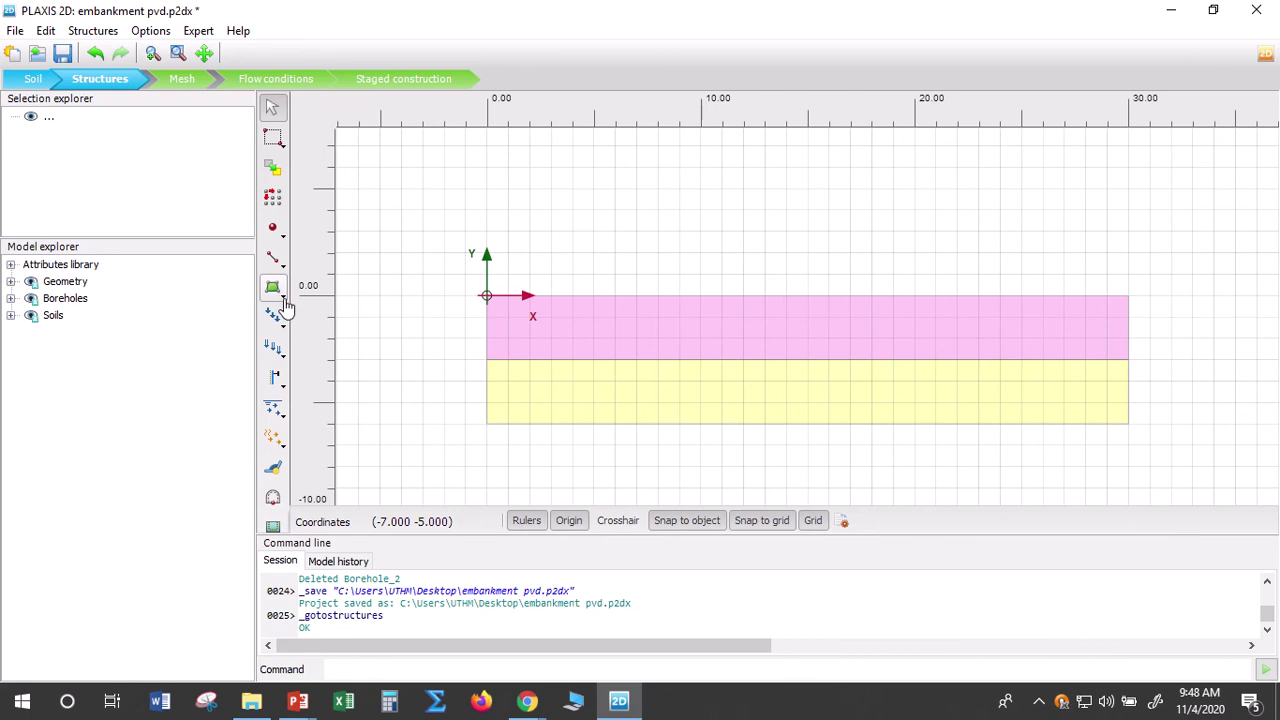
click(284, 300)
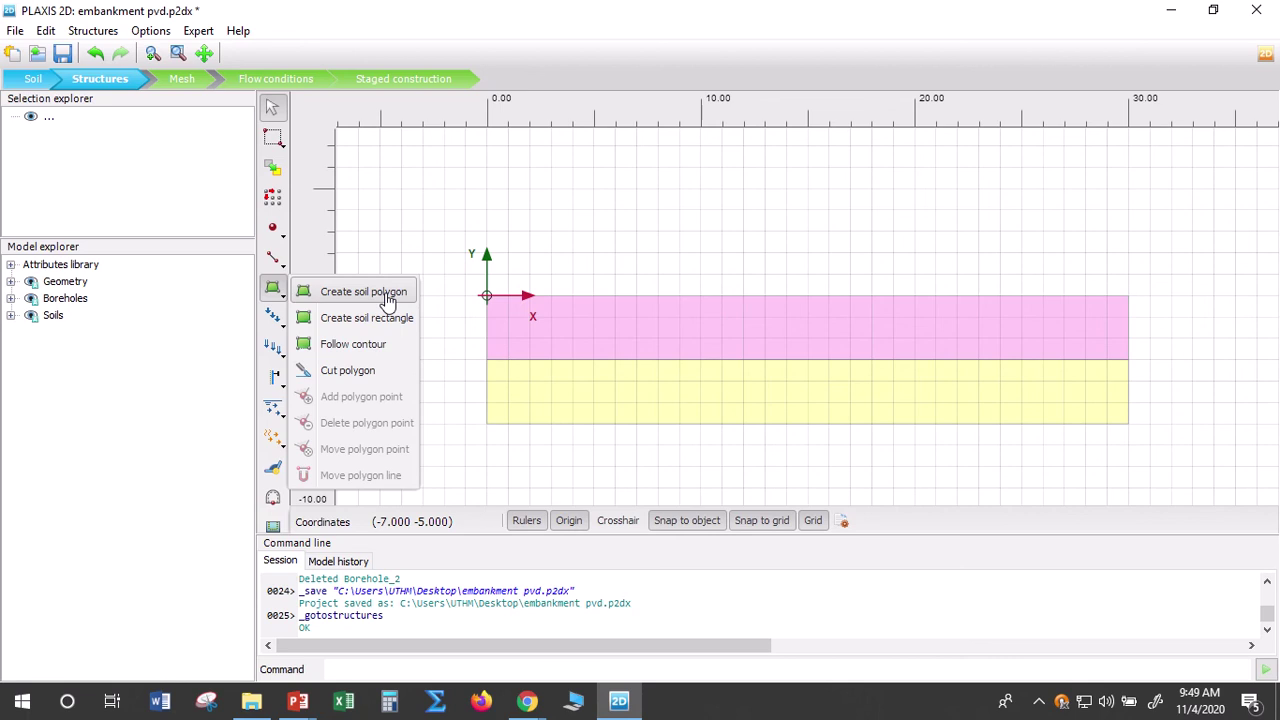
click(388, 297)
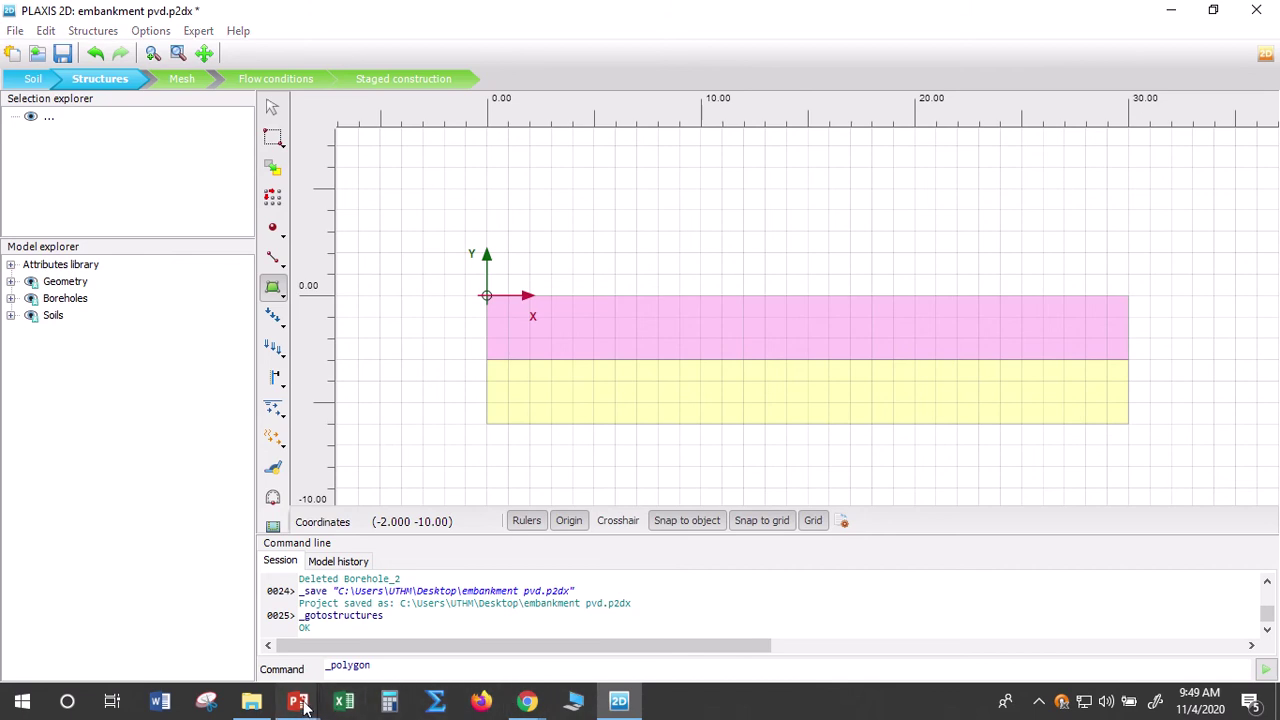
mouse_move(298, 700)
click(512, 622)
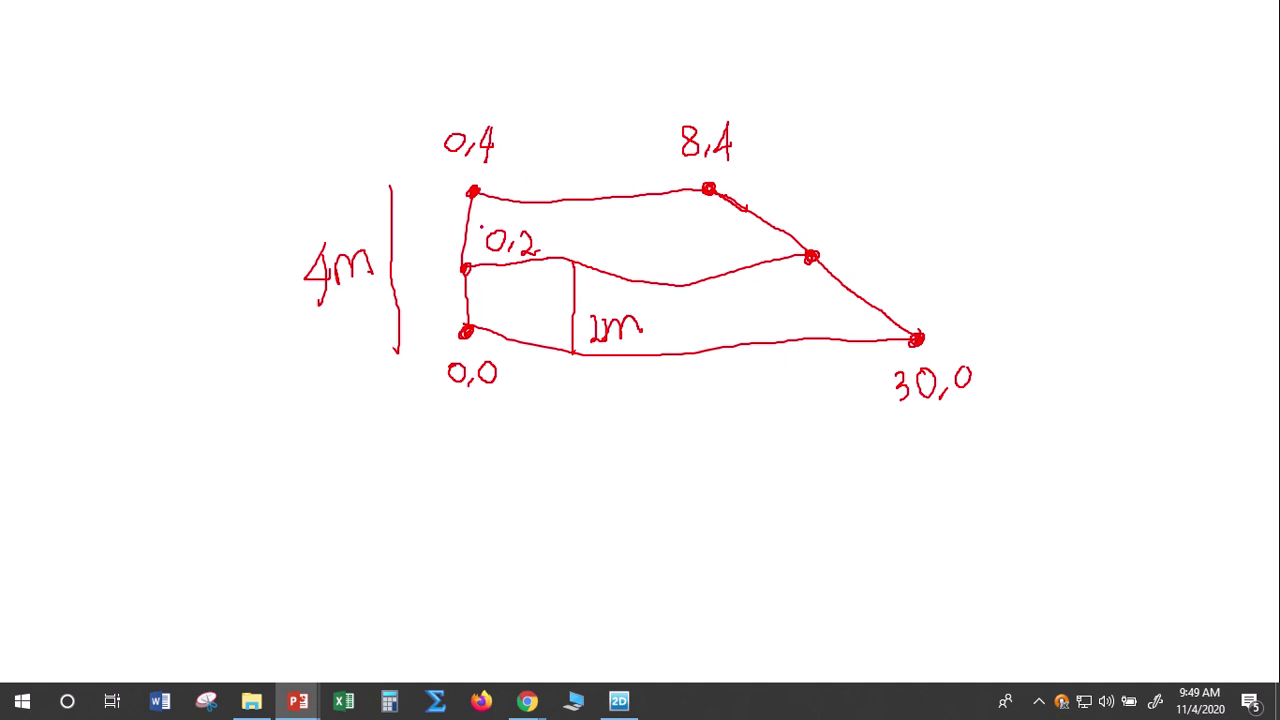
click(619, 705)
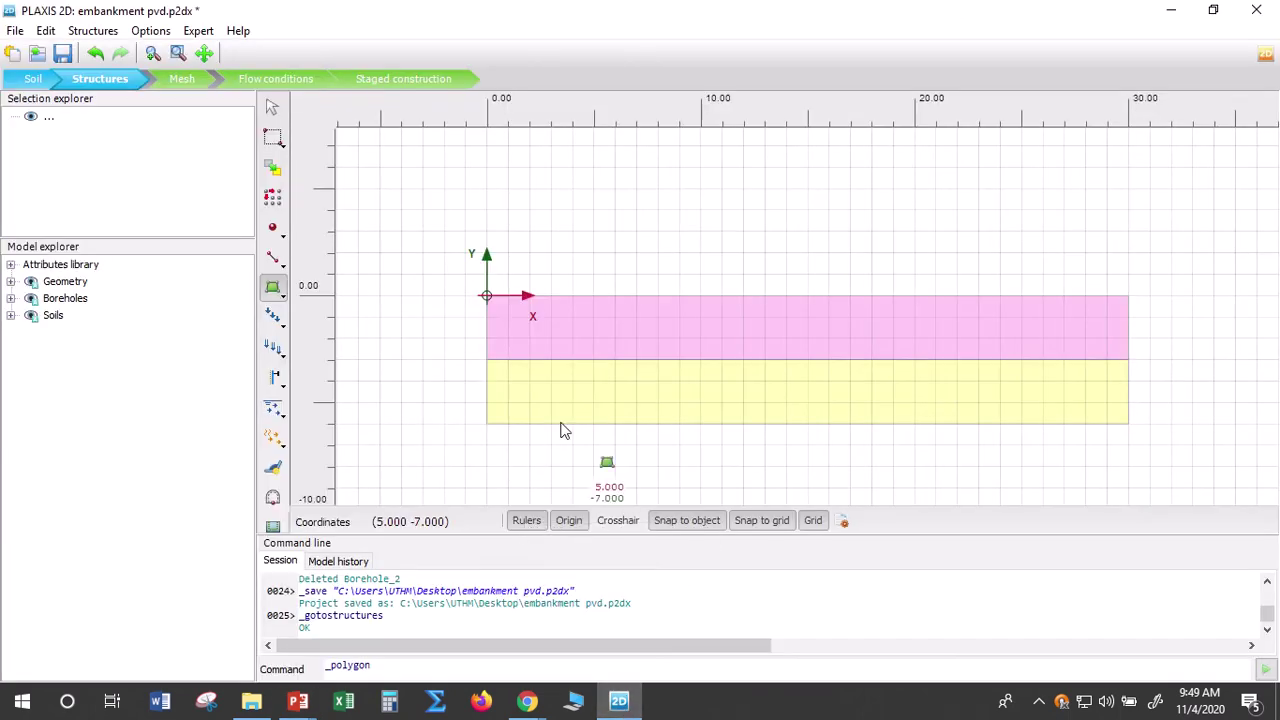
click(487, 294)
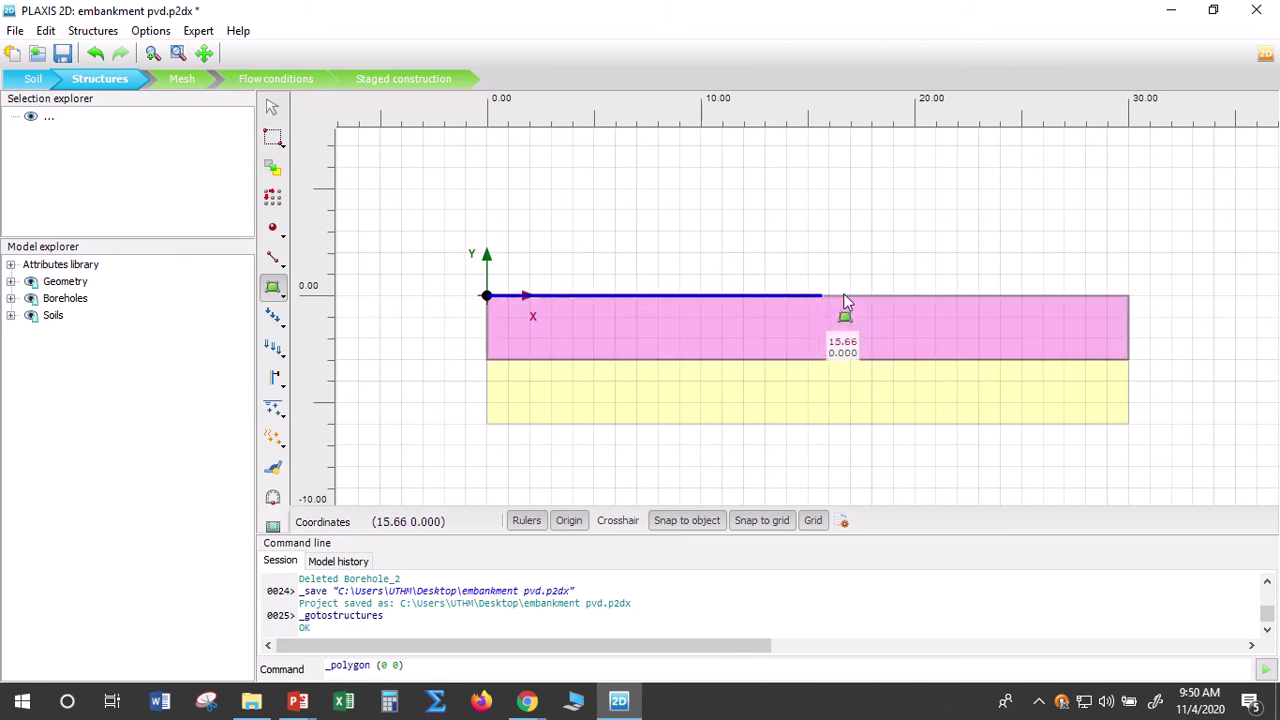
click(914, 296)
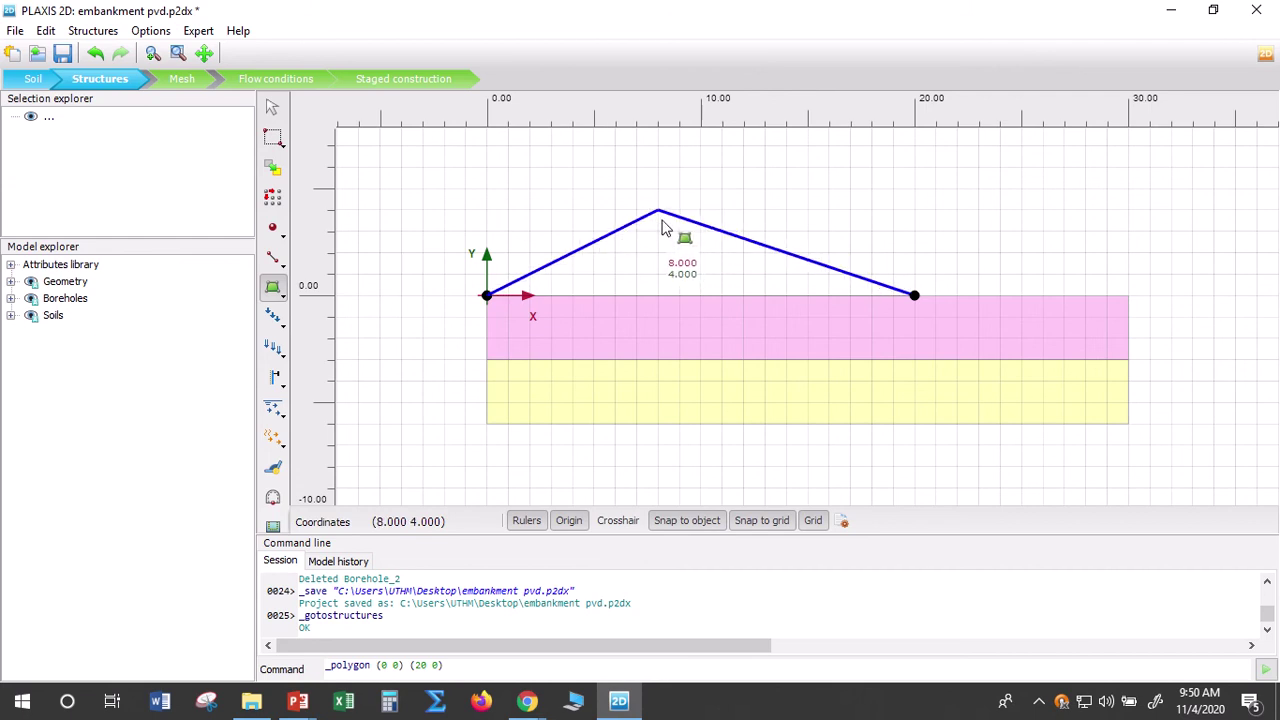
click(661, 228)
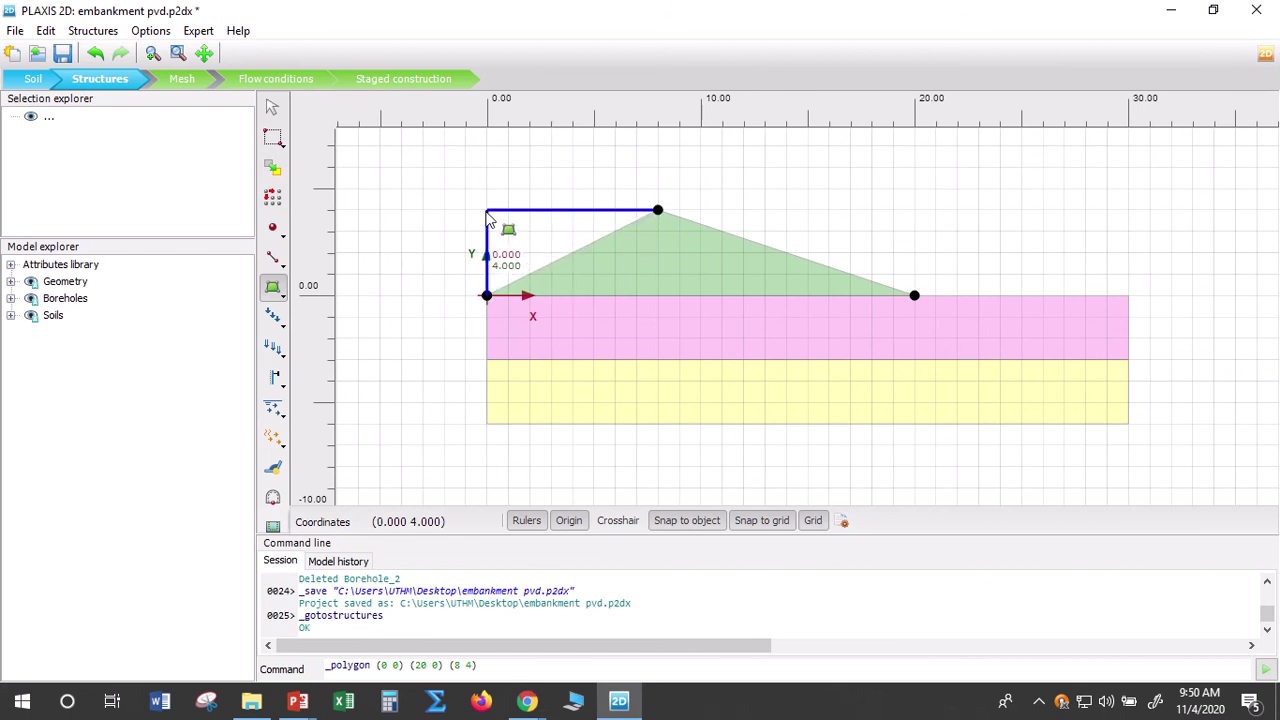
click(487, 213)
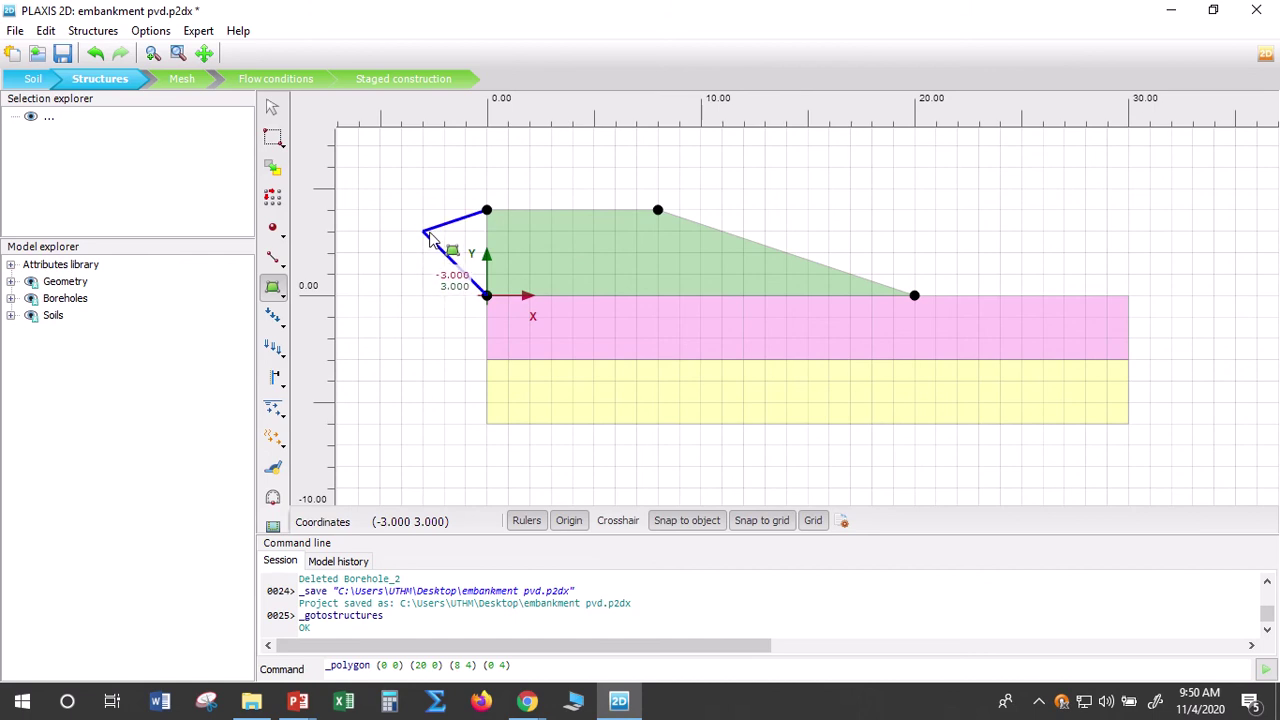
right_click(429, 235)
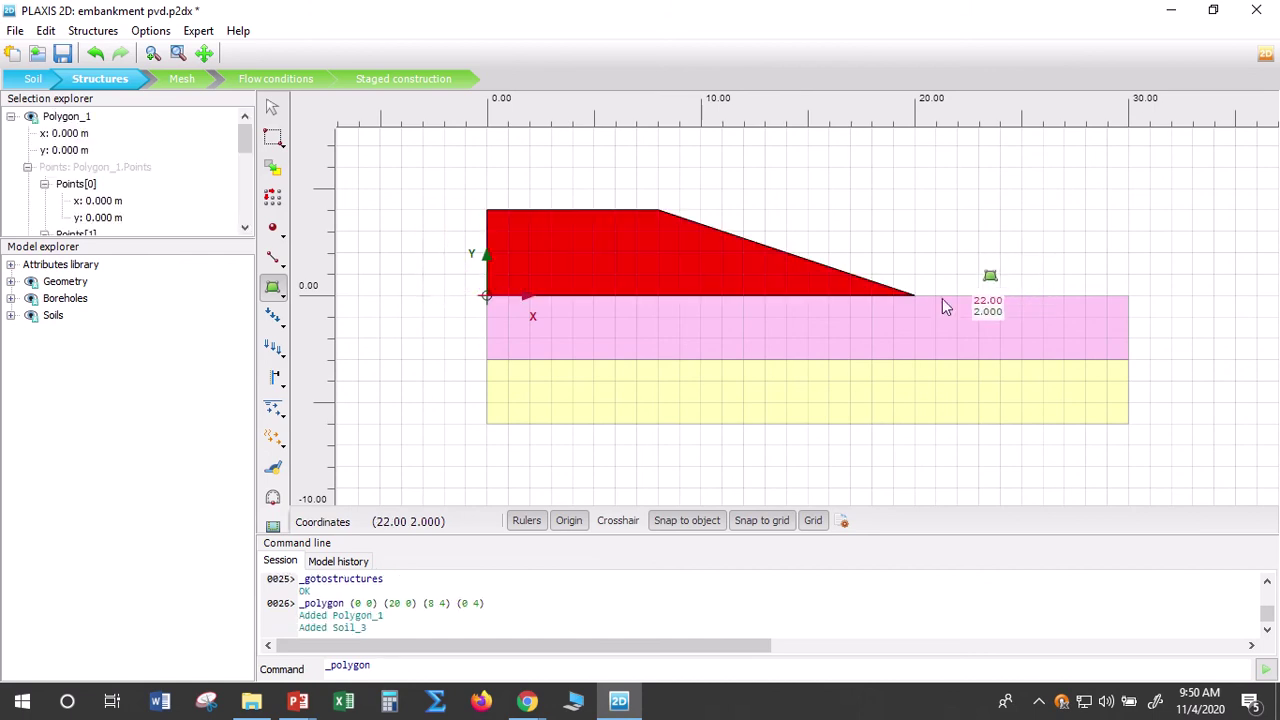
click(278, 116)
click(834, 226)
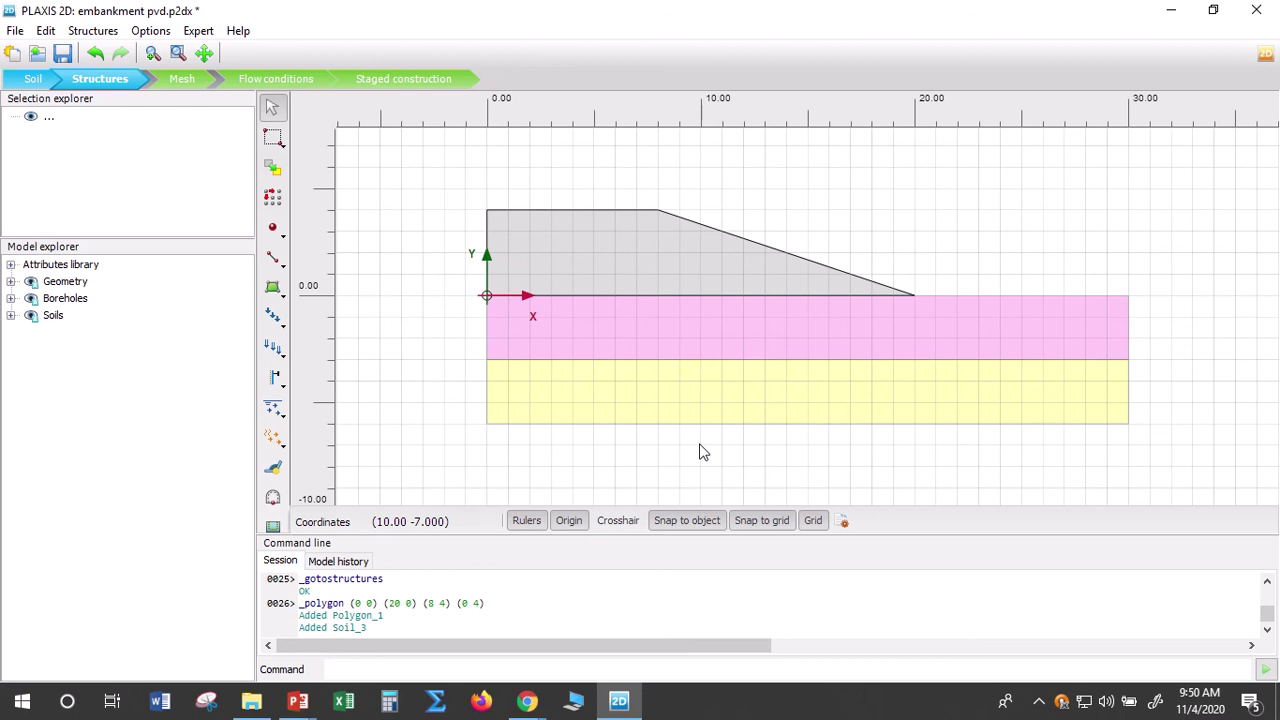
In the PowerPoint sketch, correct the toe's coordinate to 20,0 and extend the ground line beyond it, ending back in PLAXIS 2D
click(297, 704)
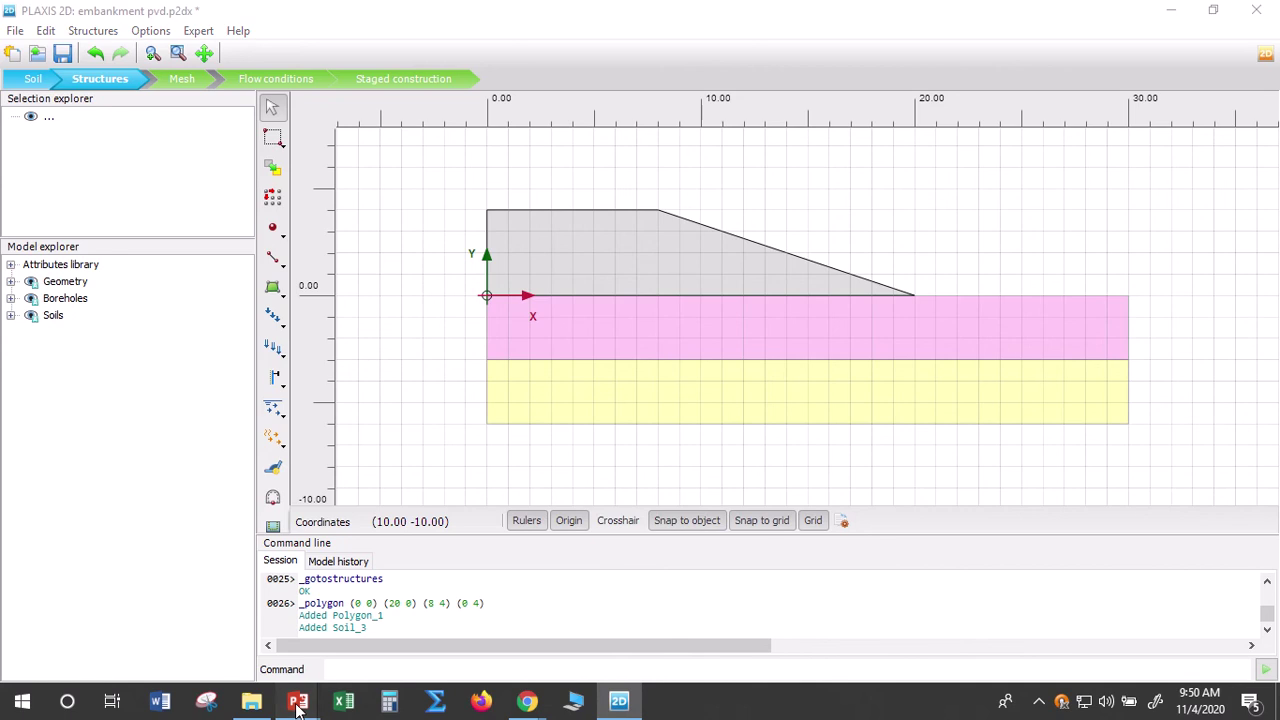
click(552, 630)
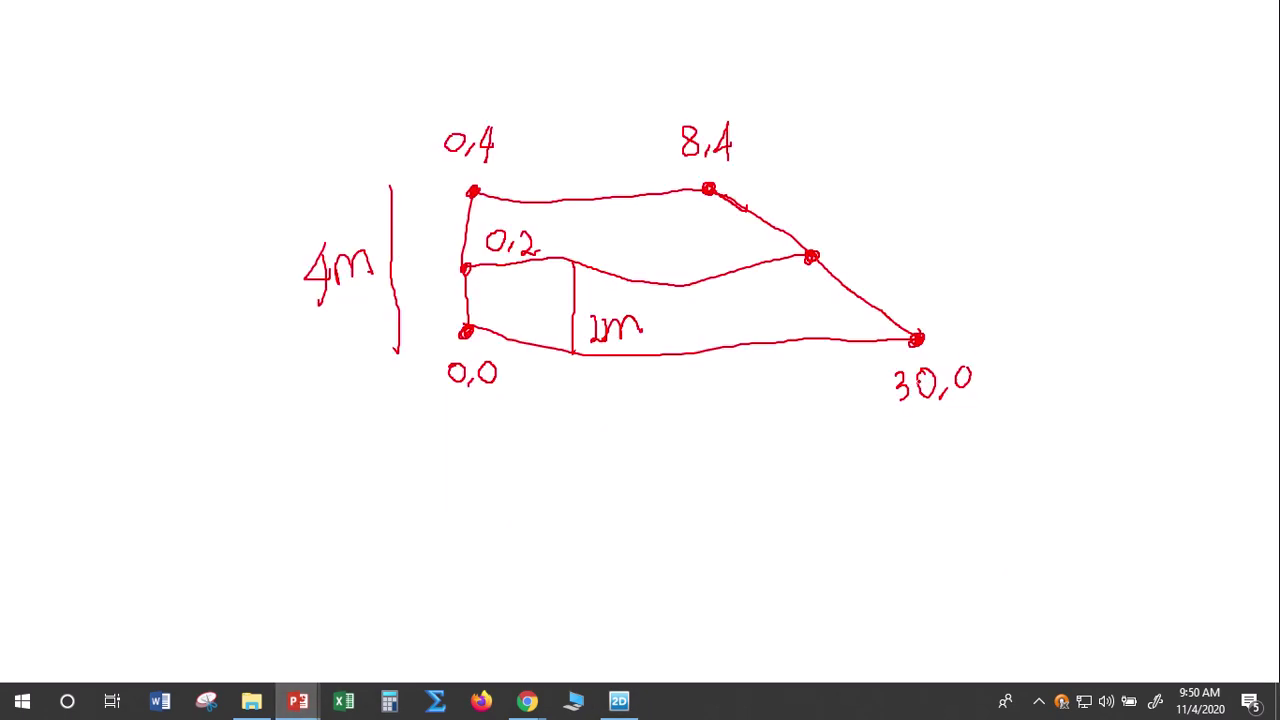
mouse_move(904, 372)
mouse_down()
mouse_move(892, 402)
mouse_move(902, 388)
mouse_move(914, 404)
mouse_move(908, 428)
mouse_move(936, 424)
mouse_move(944, 406)
mouse_move(967, 438)
mouse_move(990, 432)
mouse_move(998, 402)
mouse_up()
mouse_move(922, 336)
mouse_down()
mouse_move(1091, 318)
mouse_move(1234, 334)
mouse_move(1240, 372)
mouse_up()
click(1238, 386)
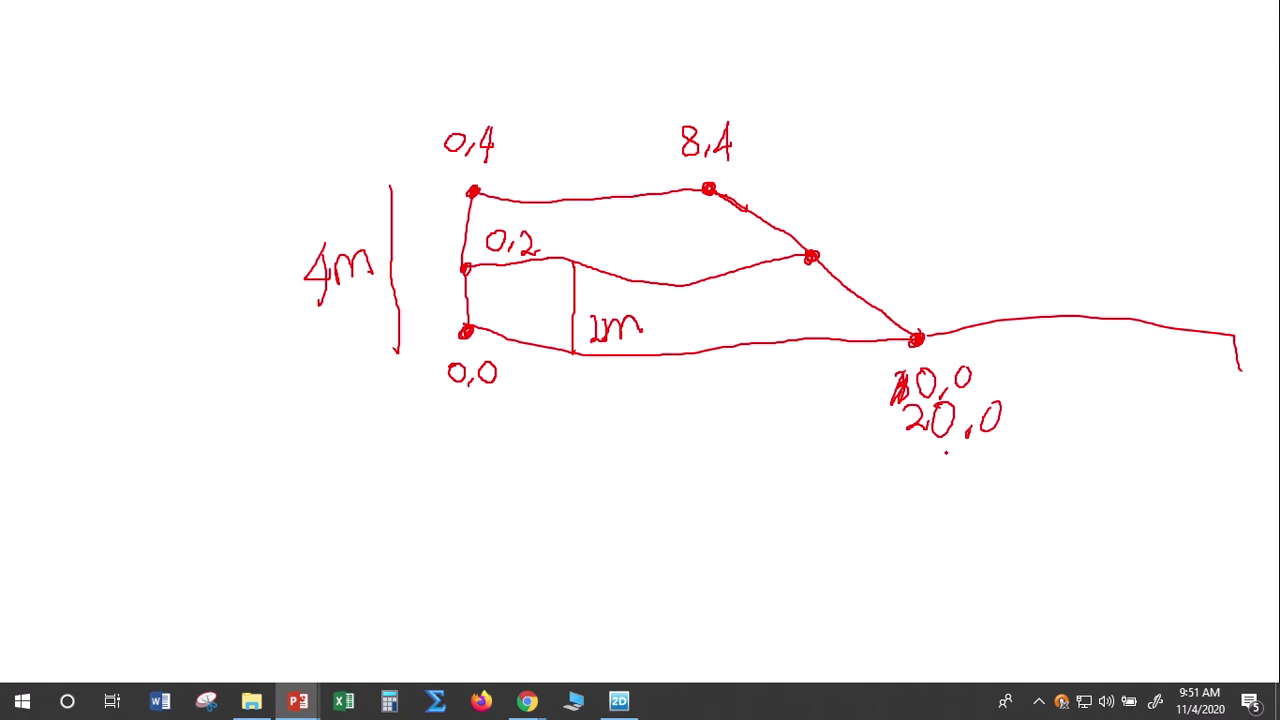
click(620, 701)
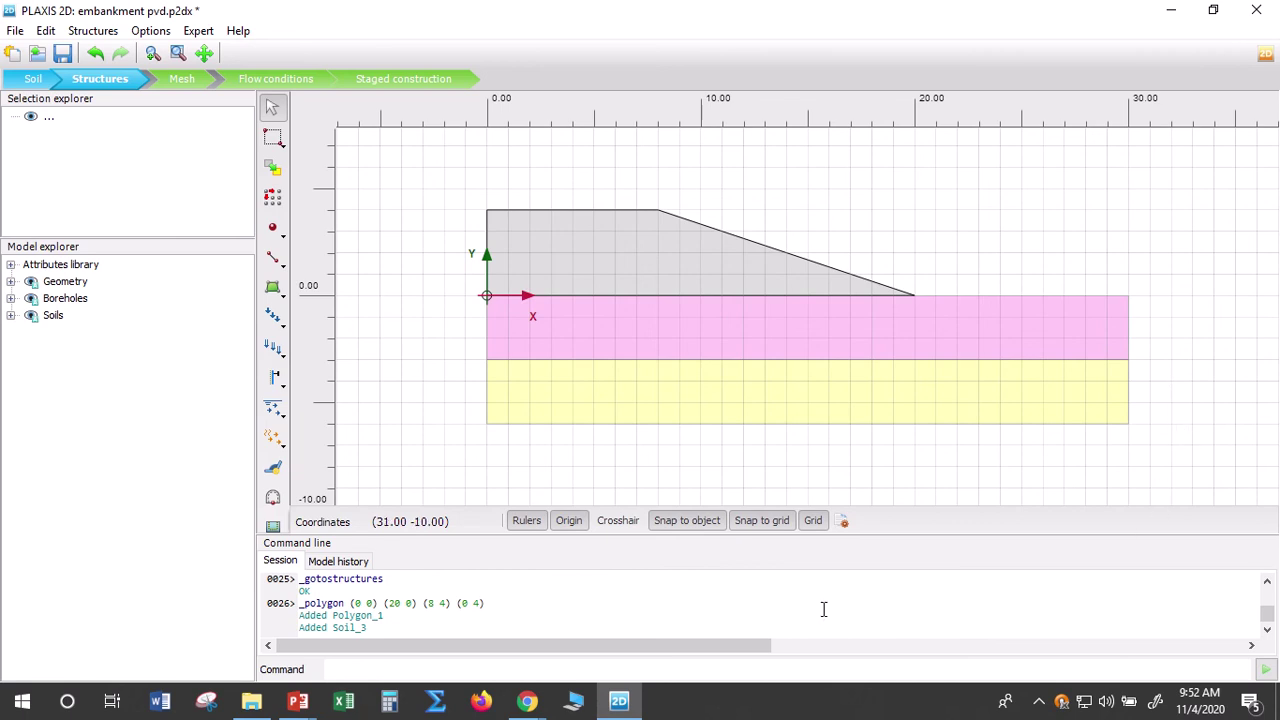
Check the Google Meet call in Chrome, return to PLAXIS 2D and dismiss the Meet notification
mouse_move(527, 702)
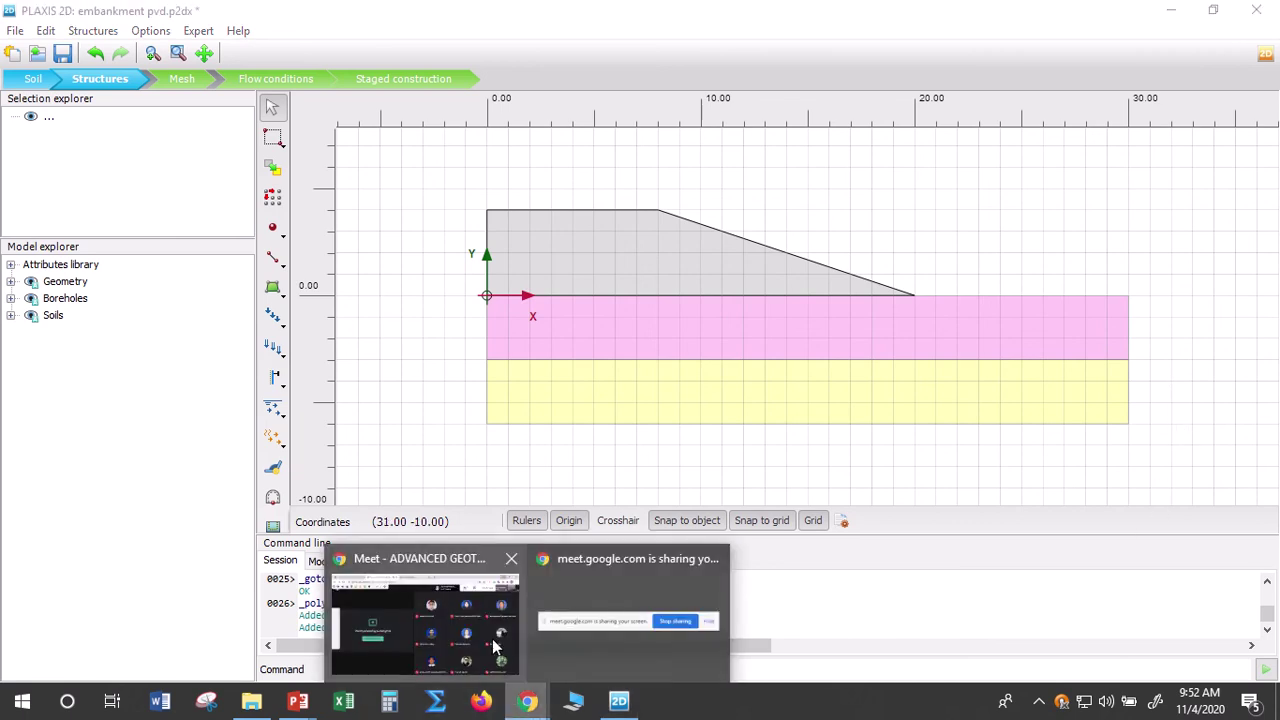
click(463, 638)
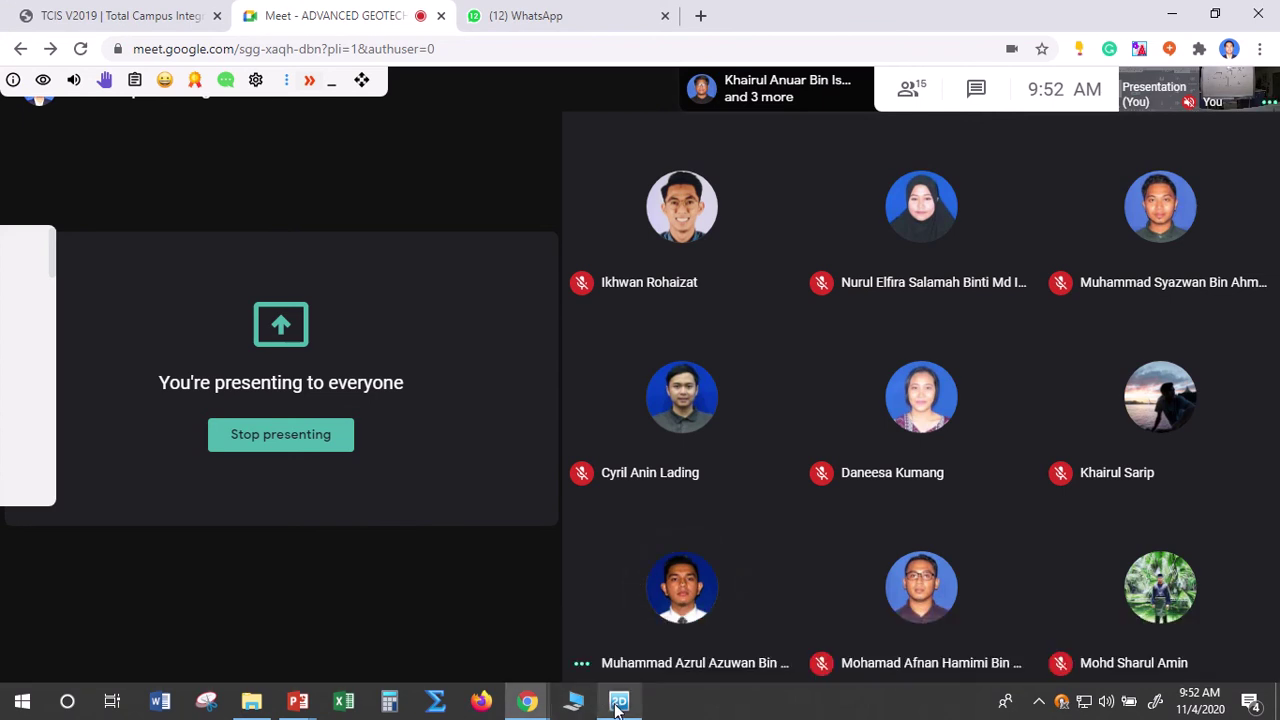
mouse_move(619, 705)
click(591, 655)
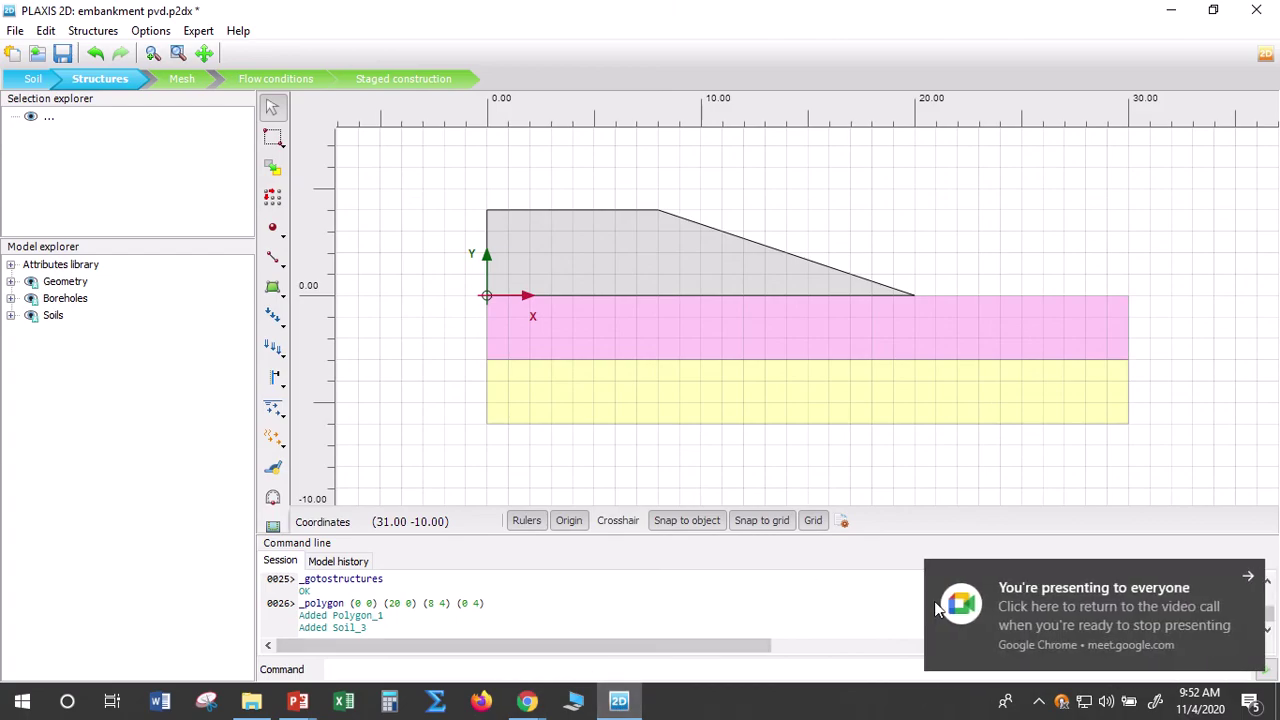
click(1247, 577)
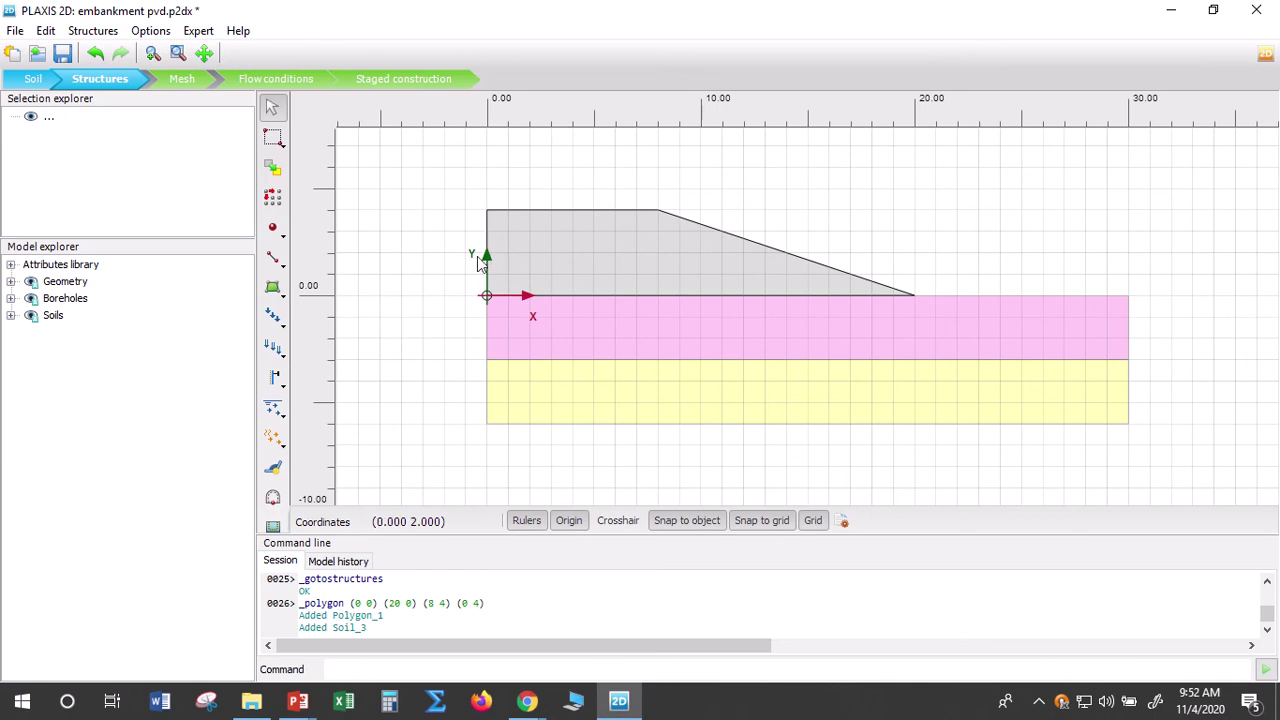
Cut the embankment polygon into two layers along a horizontal line from (0, 2) to (20, 2), and leave the cutting tool
click(614, 263)
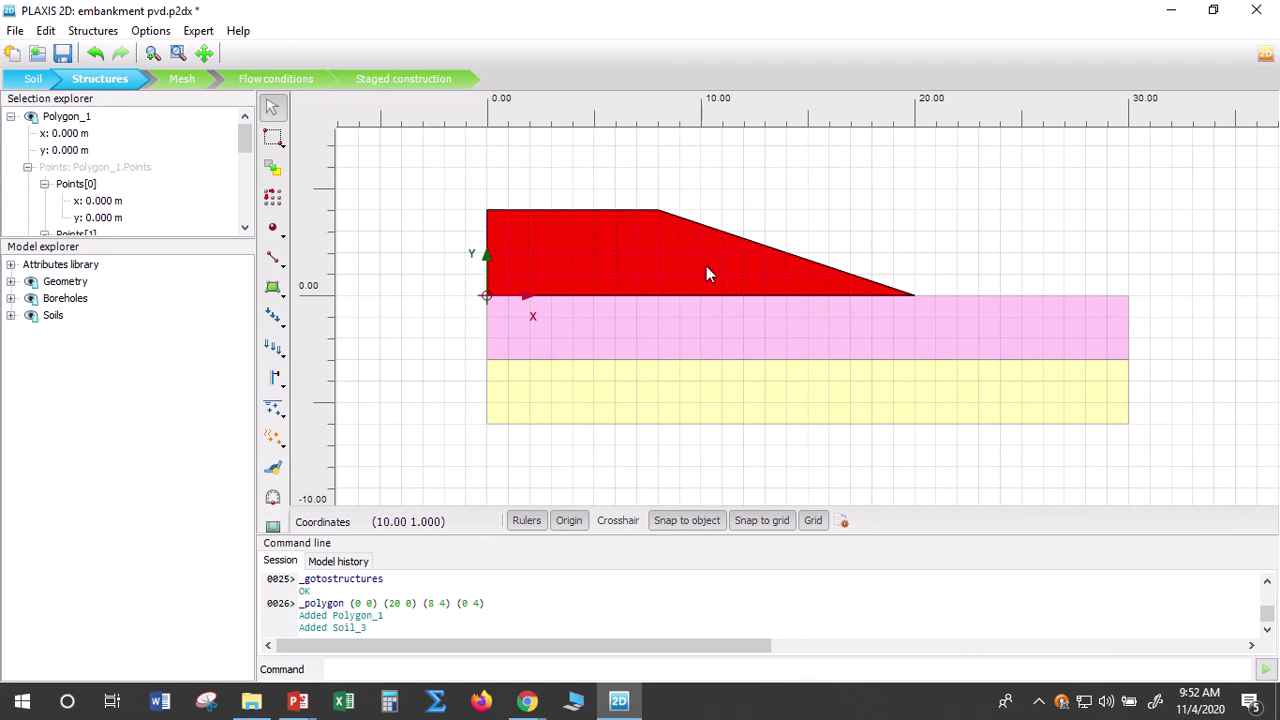
click(946, 230)
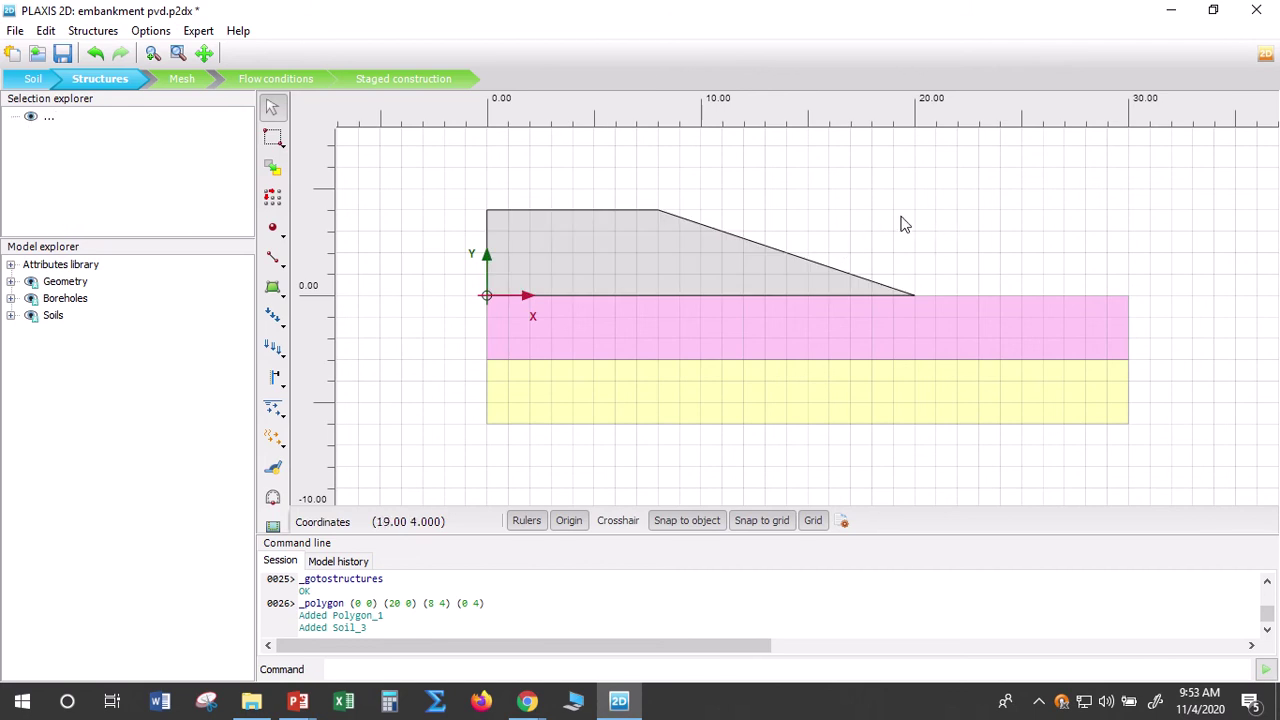
click(284, 299)
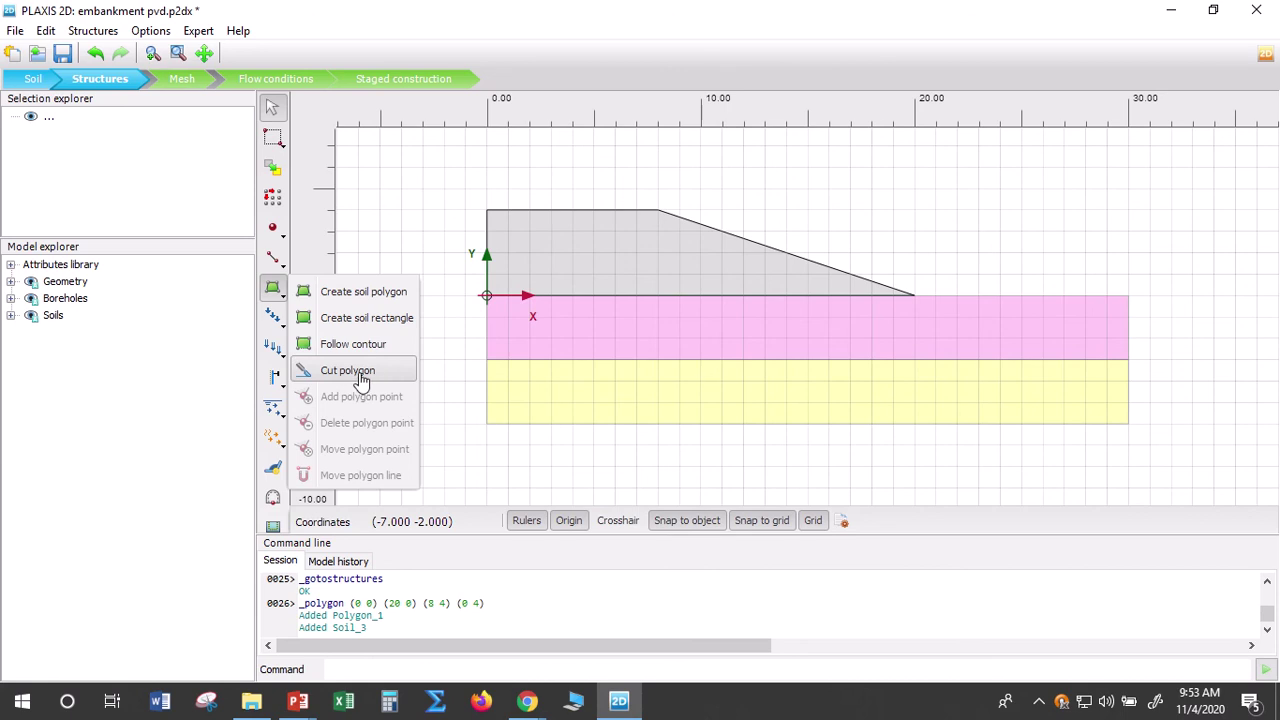
click(362, 372)
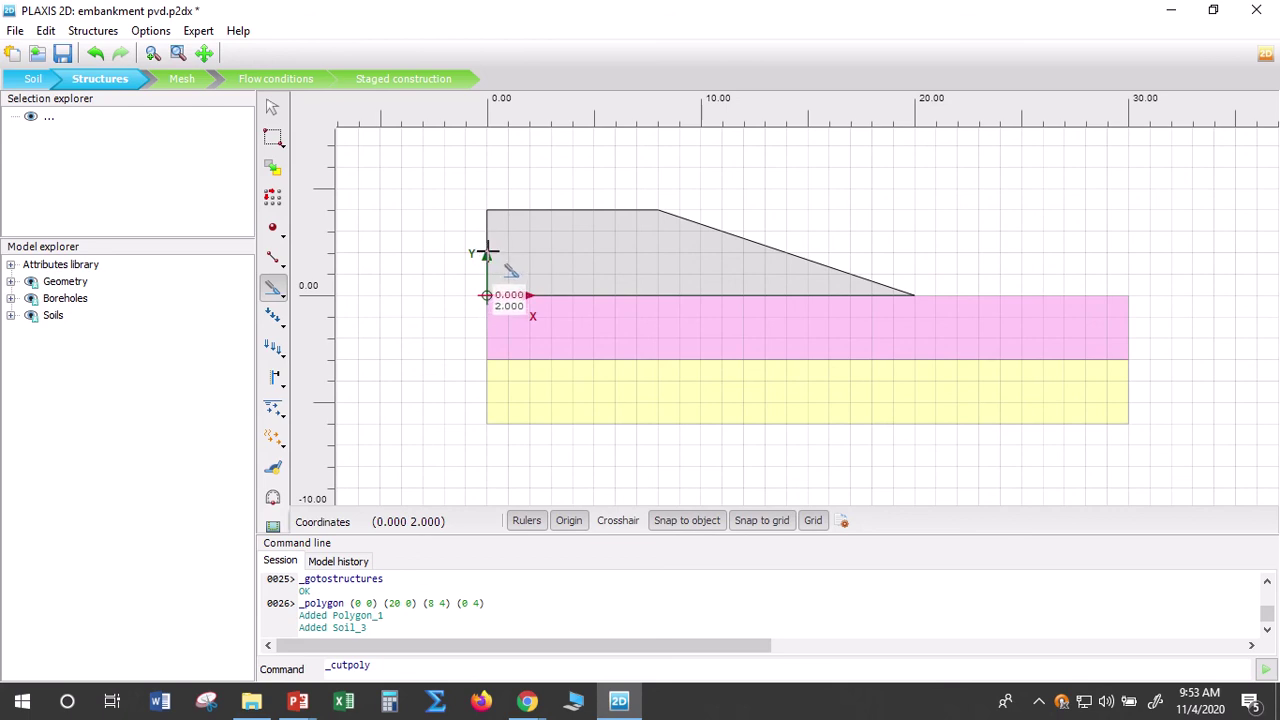
click(487, 252)
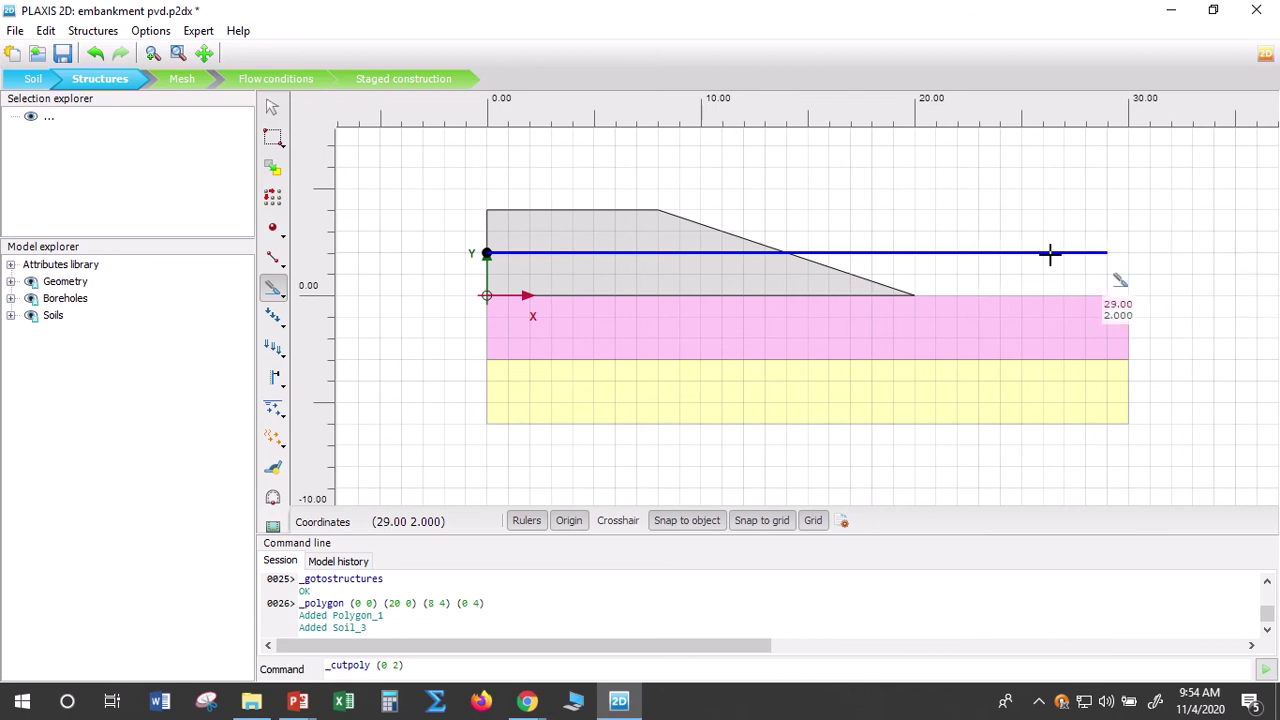
click(916, 253)
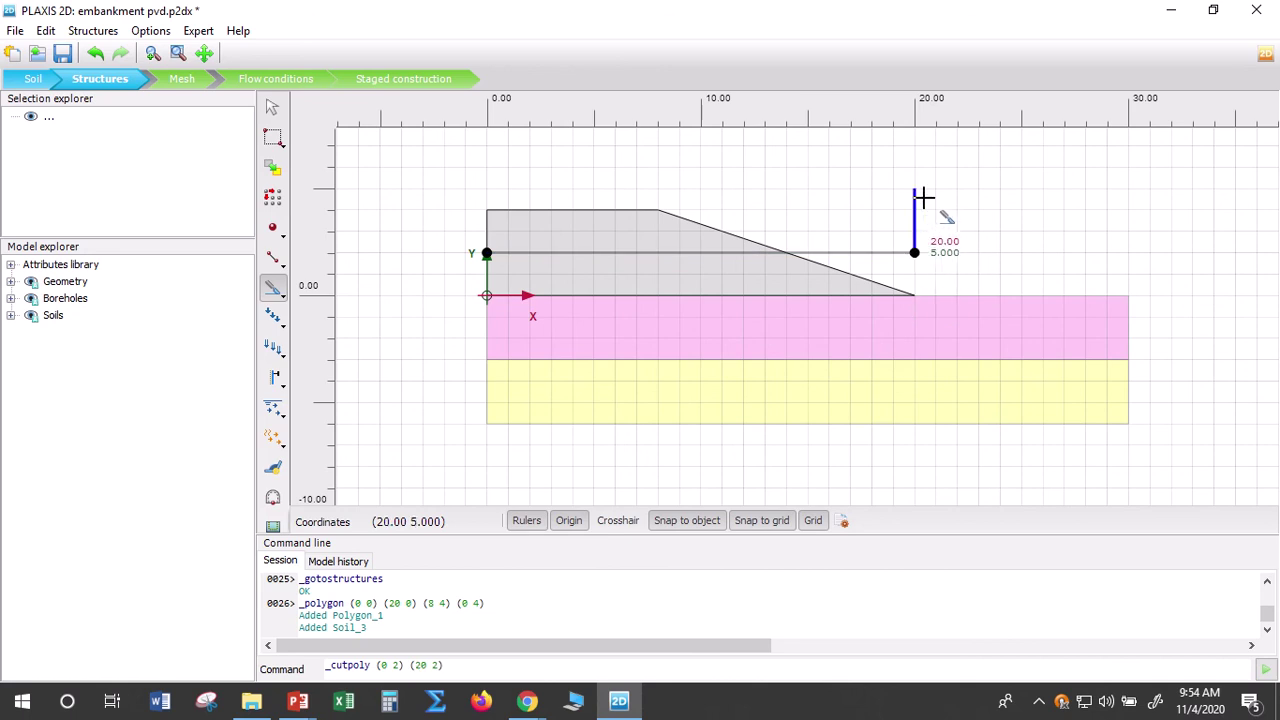
right_click(859, 200)
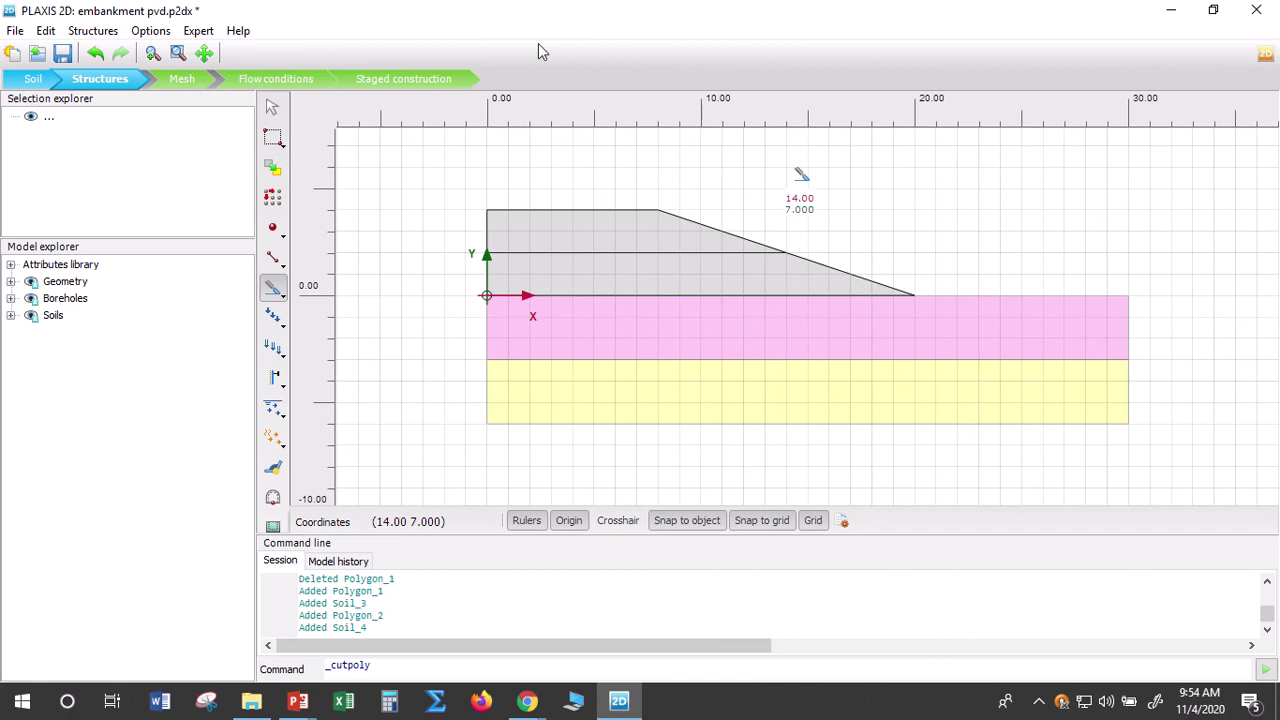
click(273, 109)
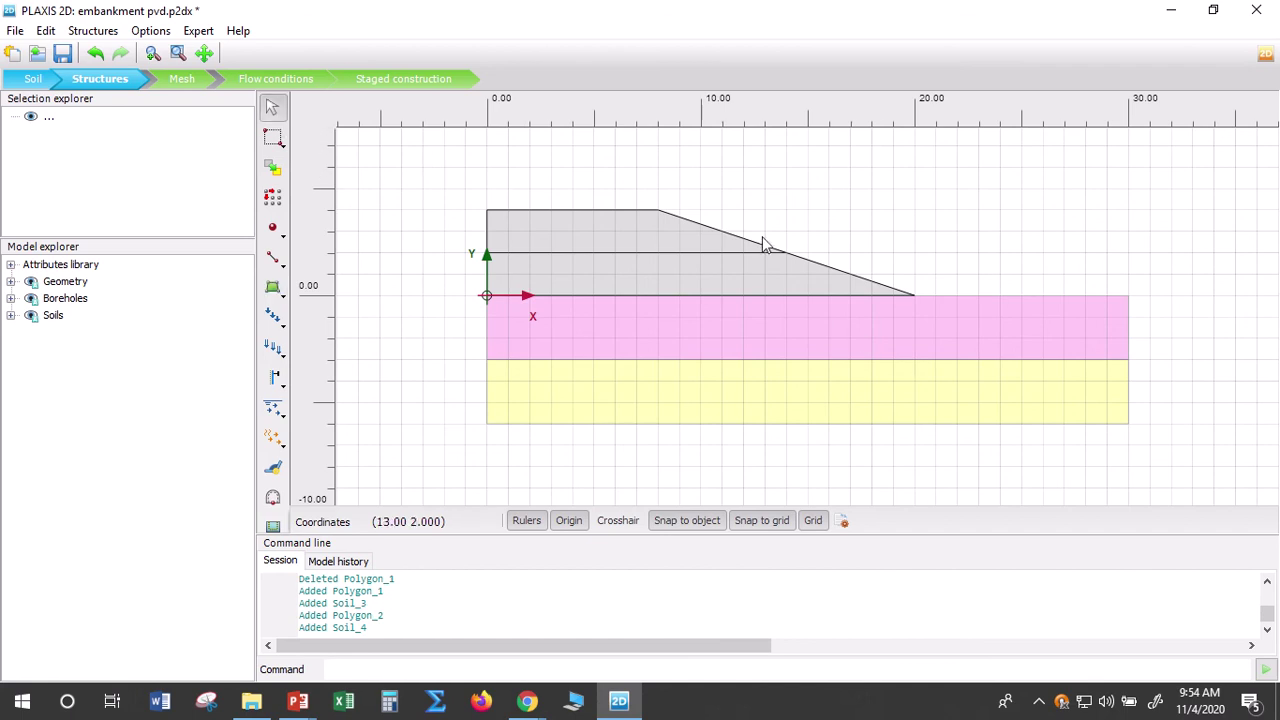
Select the upper and lower embankment layers in turn to check that they are separate polygons, leaving nothing selected
click(650, 243)
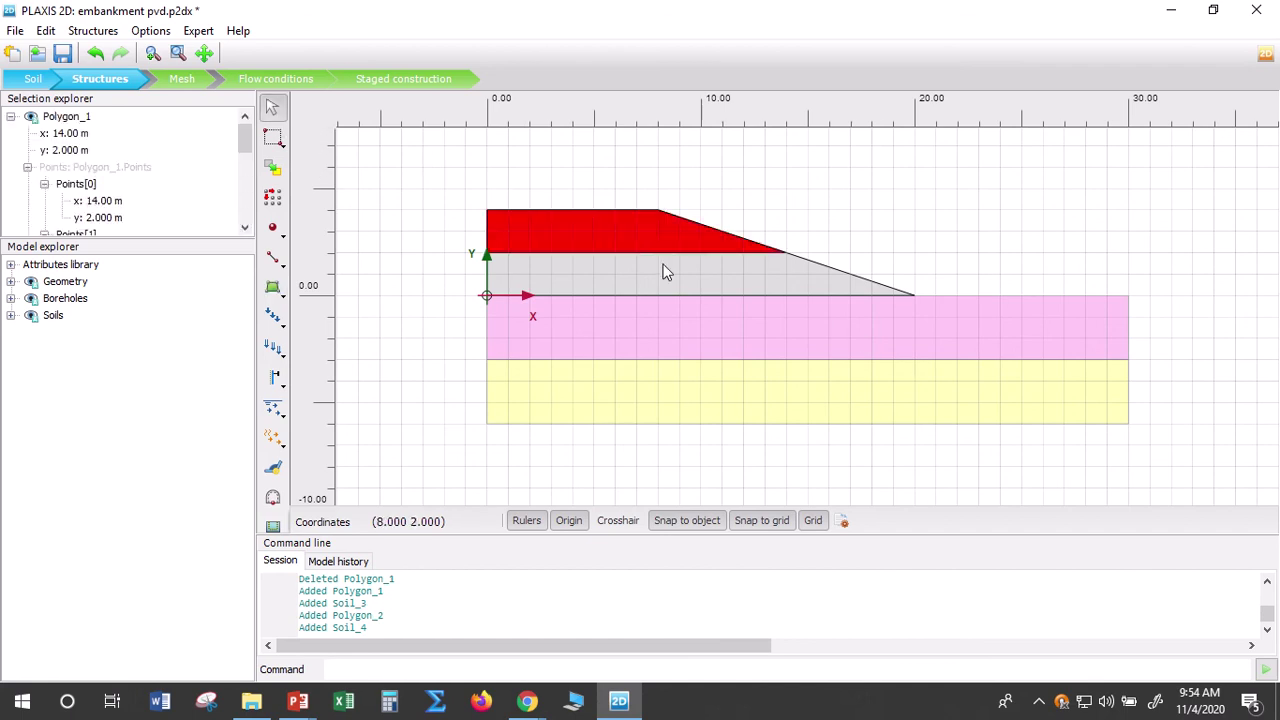
click(673, 280)
click(641, 242)
click(657, 285)
click(690, 243)
click(673, 282)
click(638, 240)
click(646, 271)
click(634, 237)
click(1083, 242)
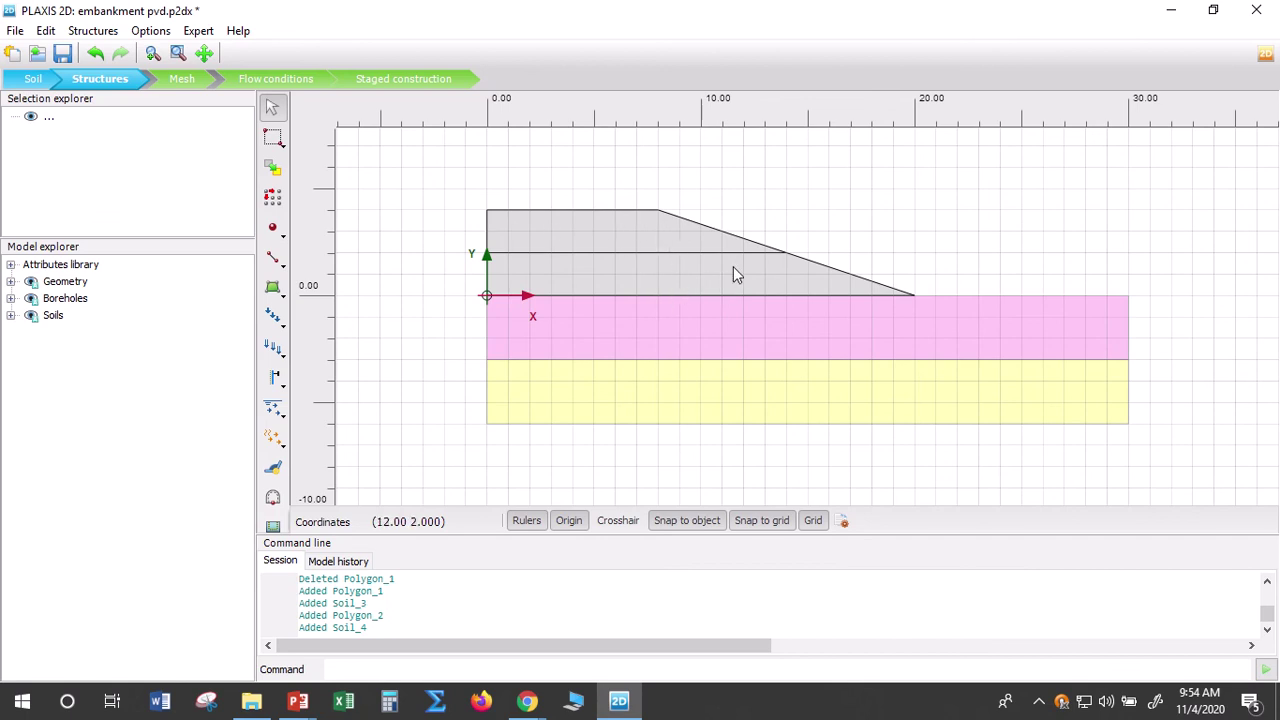
Assign the Embankment material to the soil of the lower embankment layer and clear the selection
right_click(681, 284)
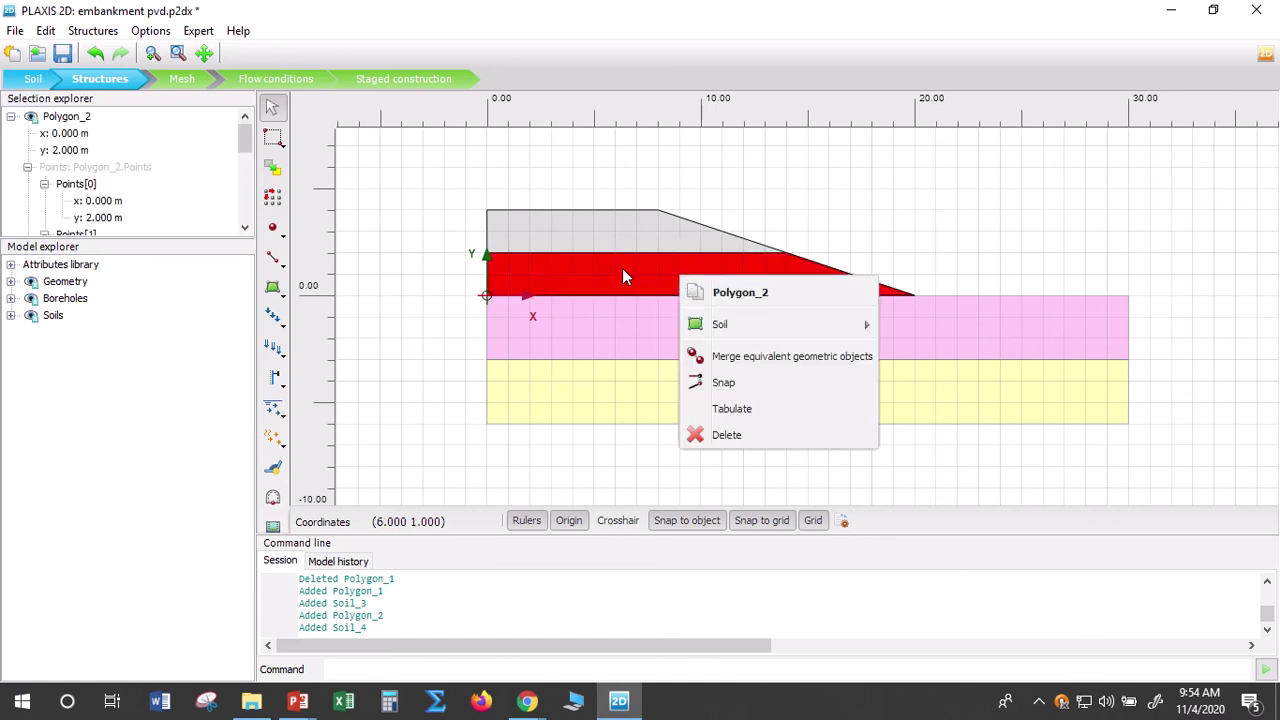
click(1018, 177)
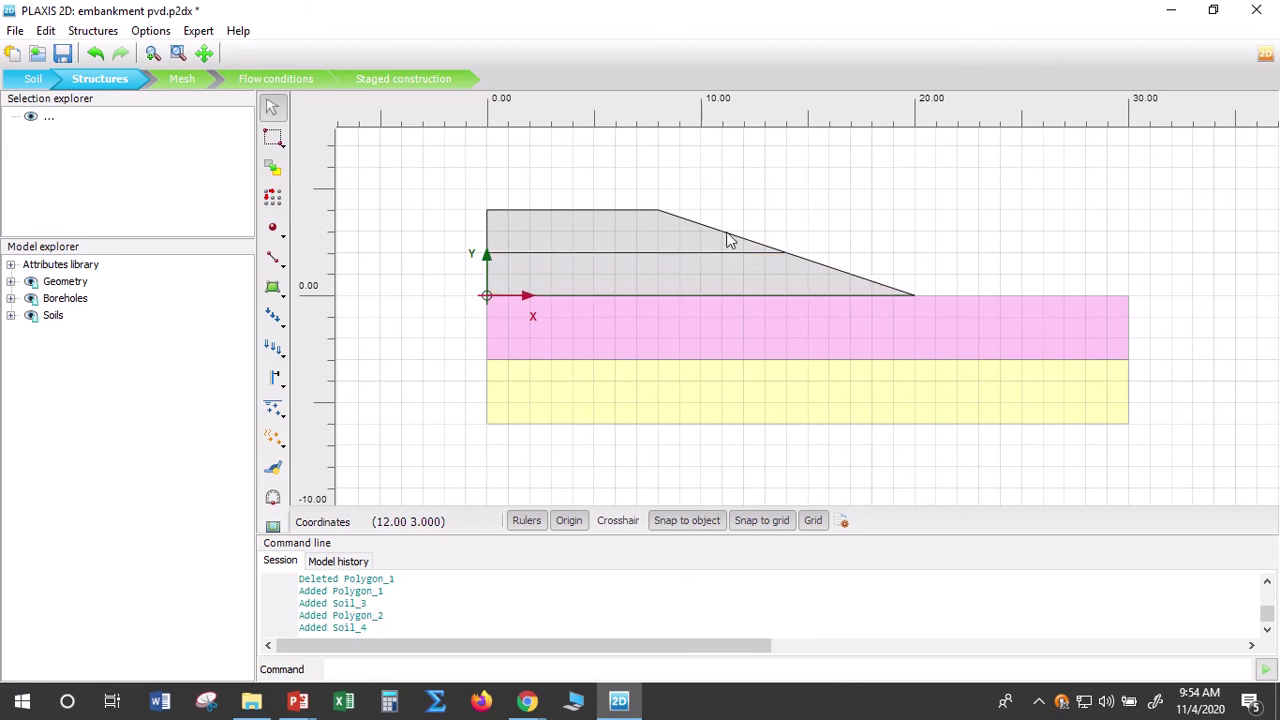
click(700, 279)
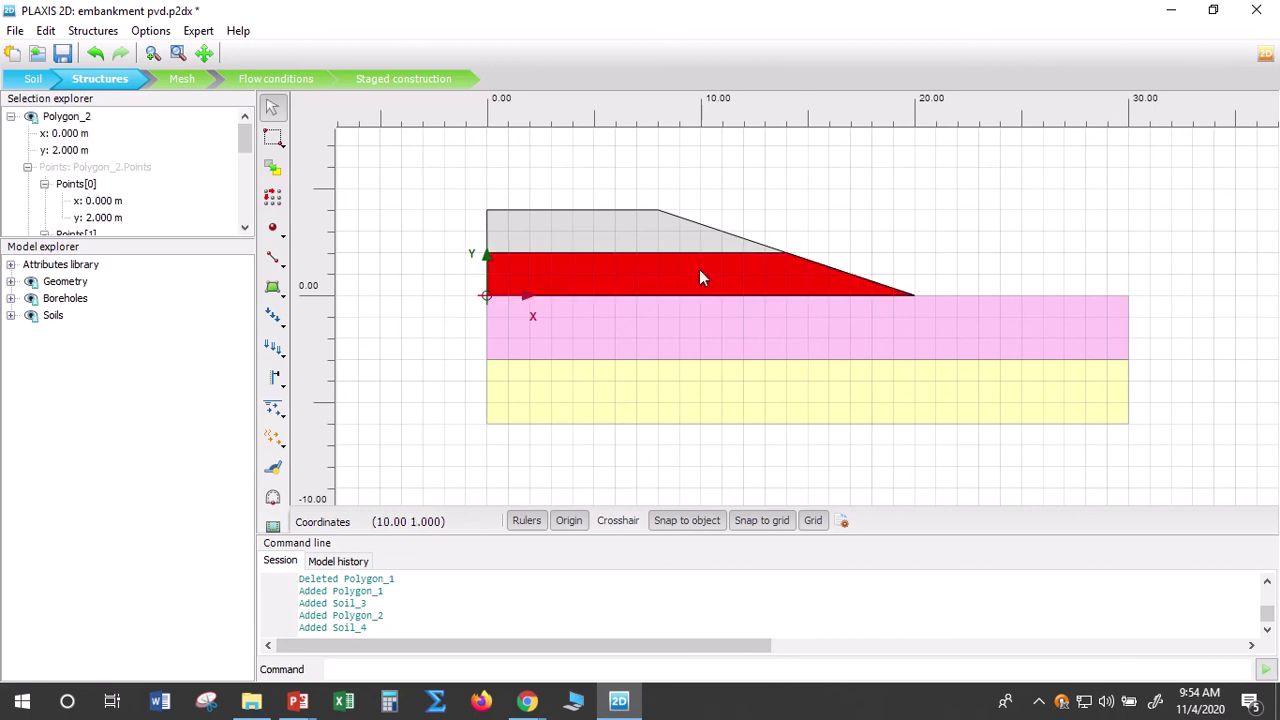
right_click(700, 279)
mouse_move(880, 320)
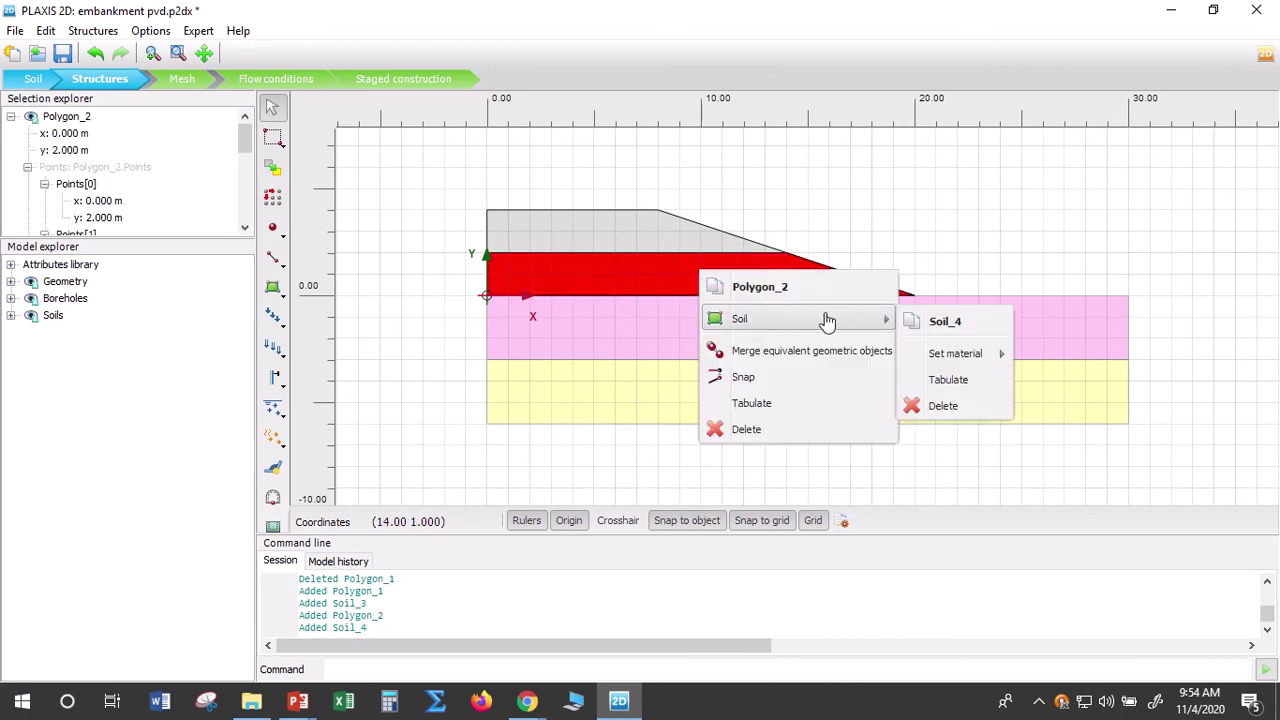
mouse_move(958, 353)
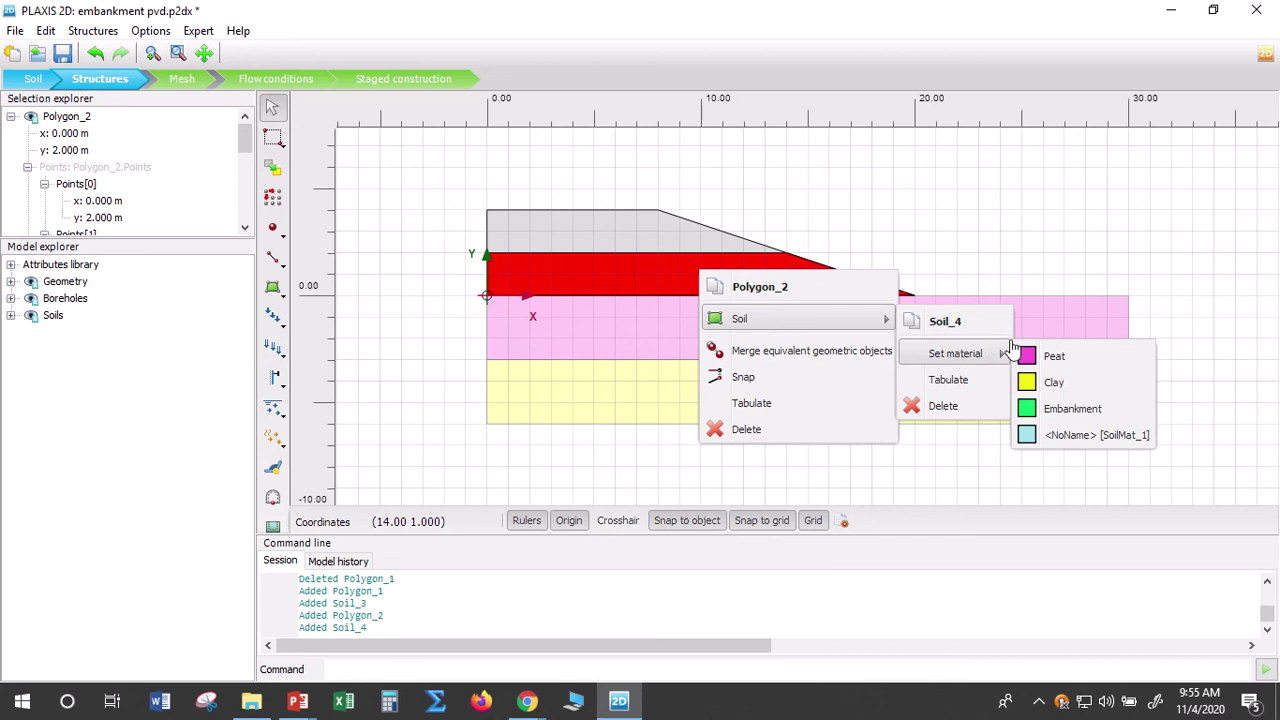
click(1072, 409)
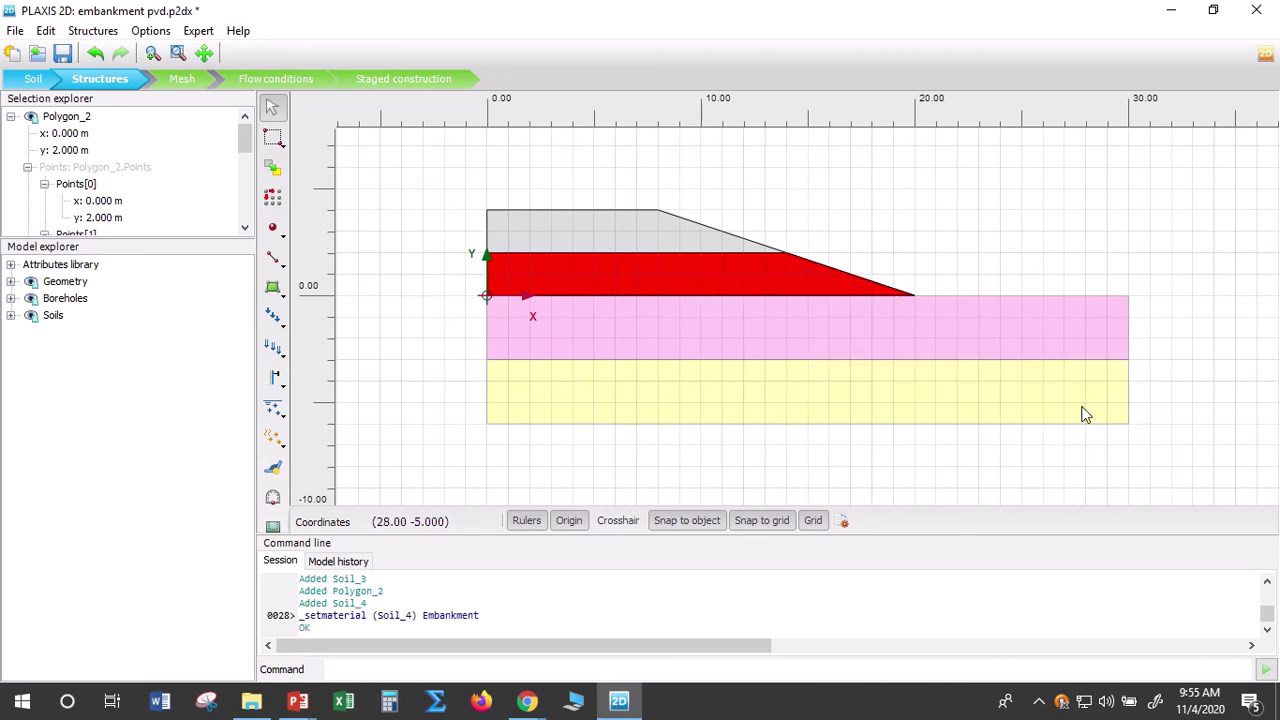
click(983, 224)
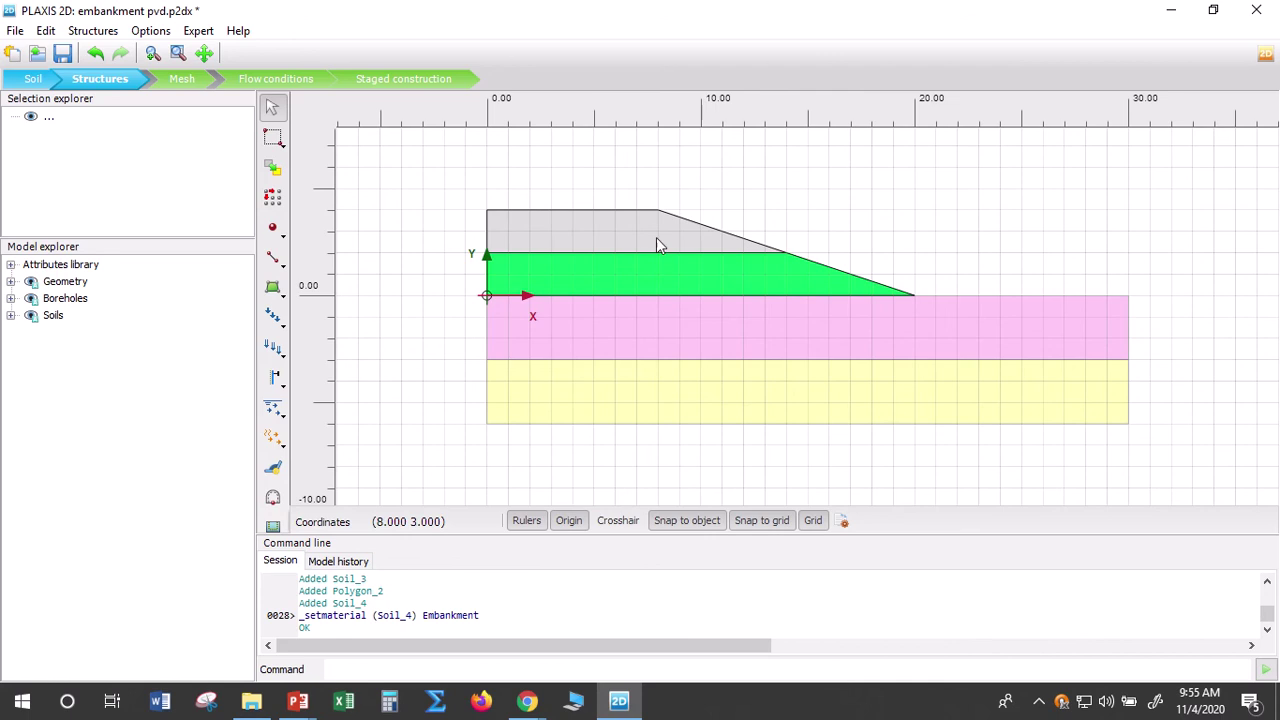
Assign the Embankment material to the soil of the upper embankment layer
click(621, 240)
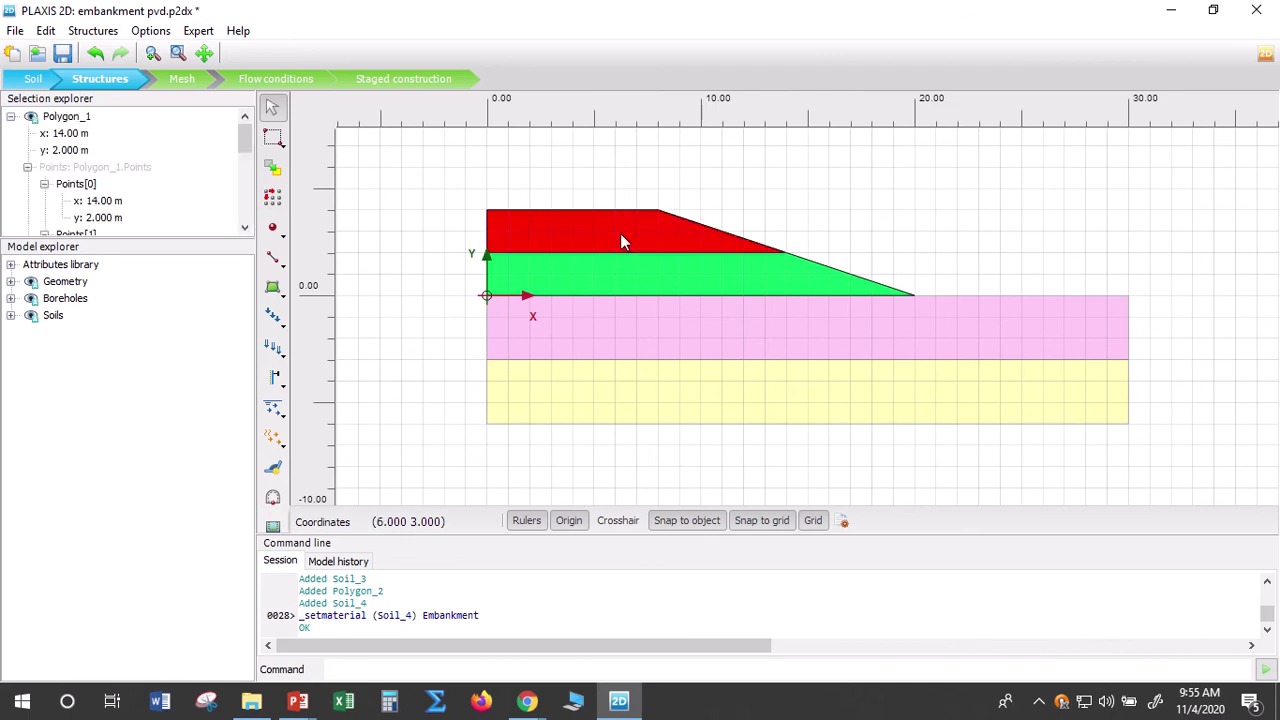
right_click(621, 240)
mouse_move(771, 290)
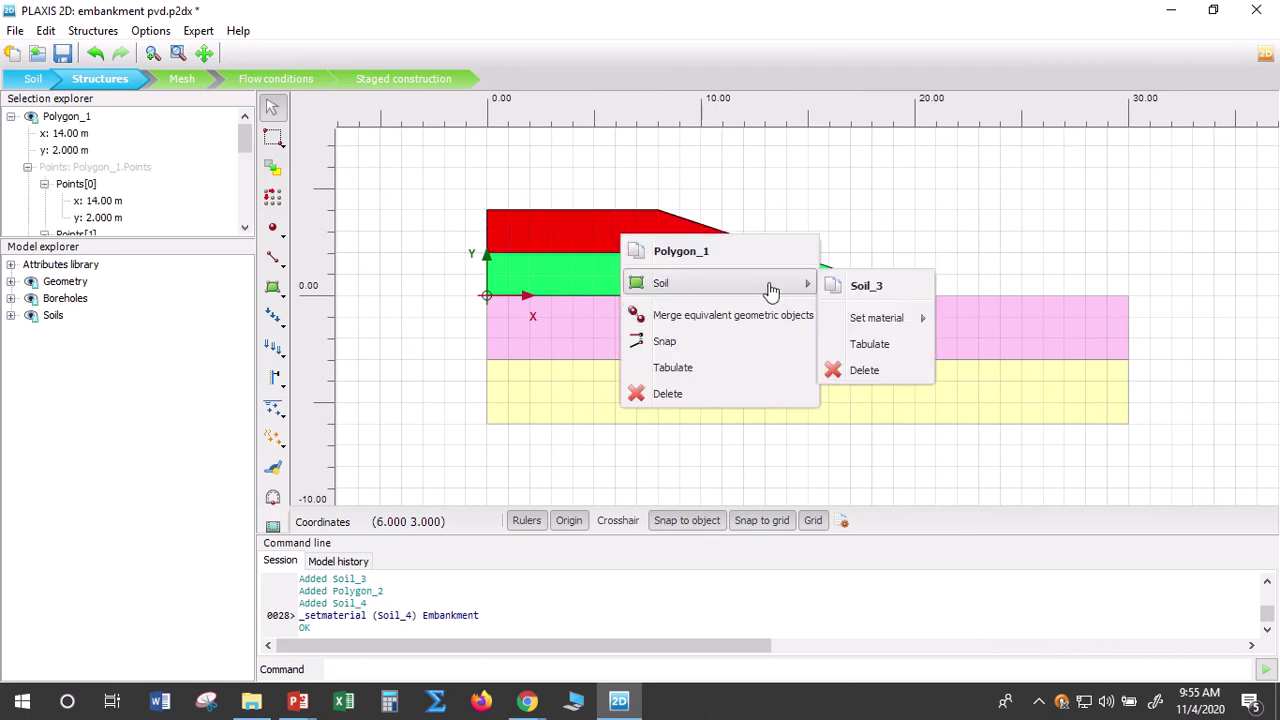
mouse_move(877, 320)
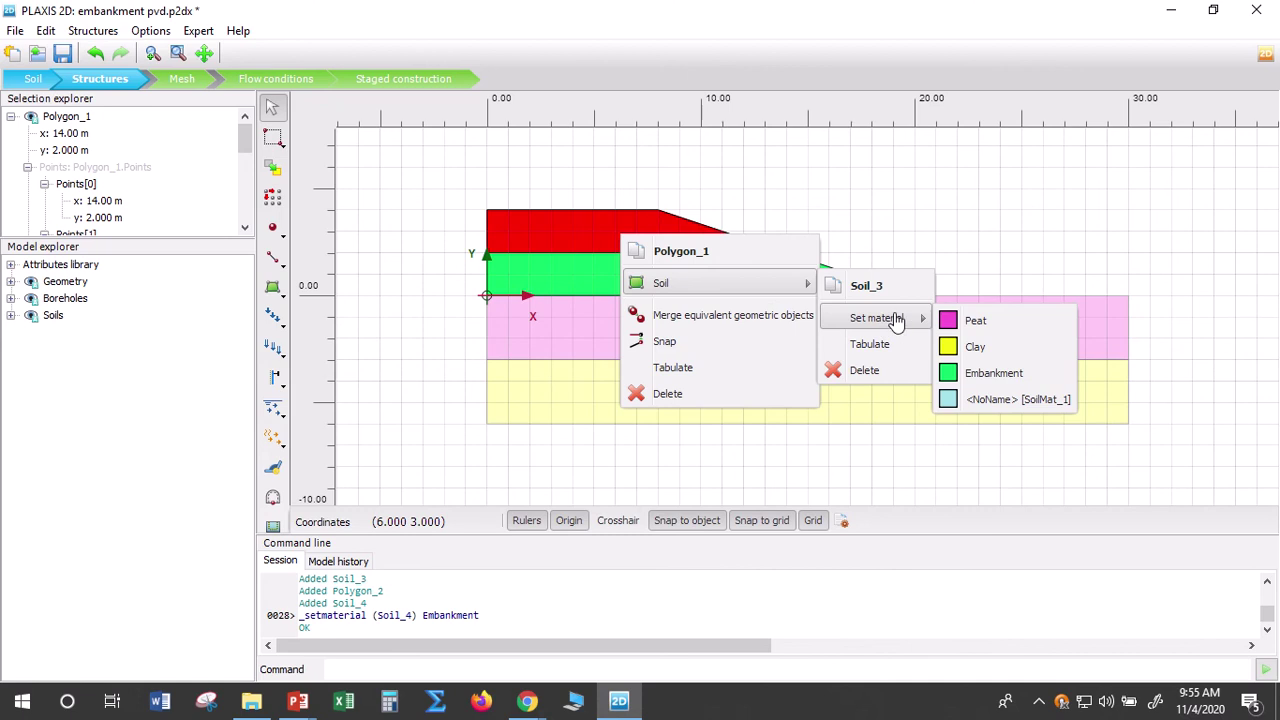
click(1012, 378)
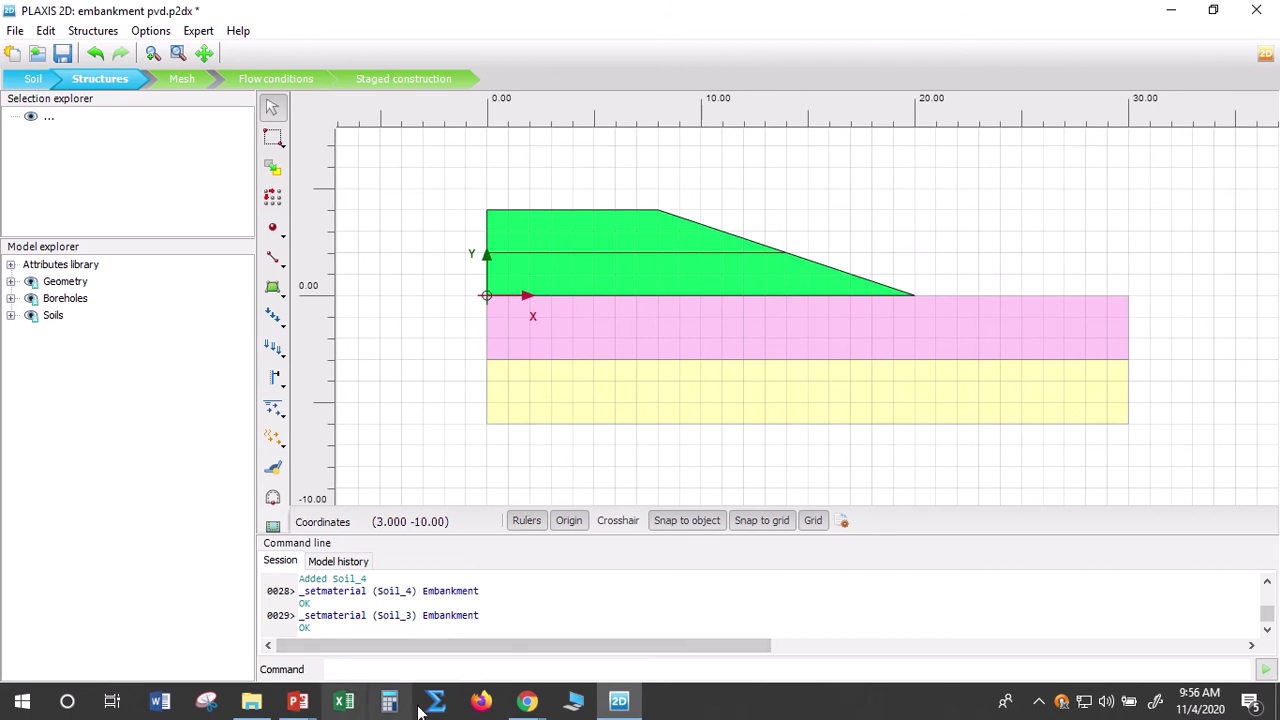
Switch to the Plaxis Application presentation in PowerPoint and review slide 24 with the embankment cross-section and construction stages
click(298, 702)
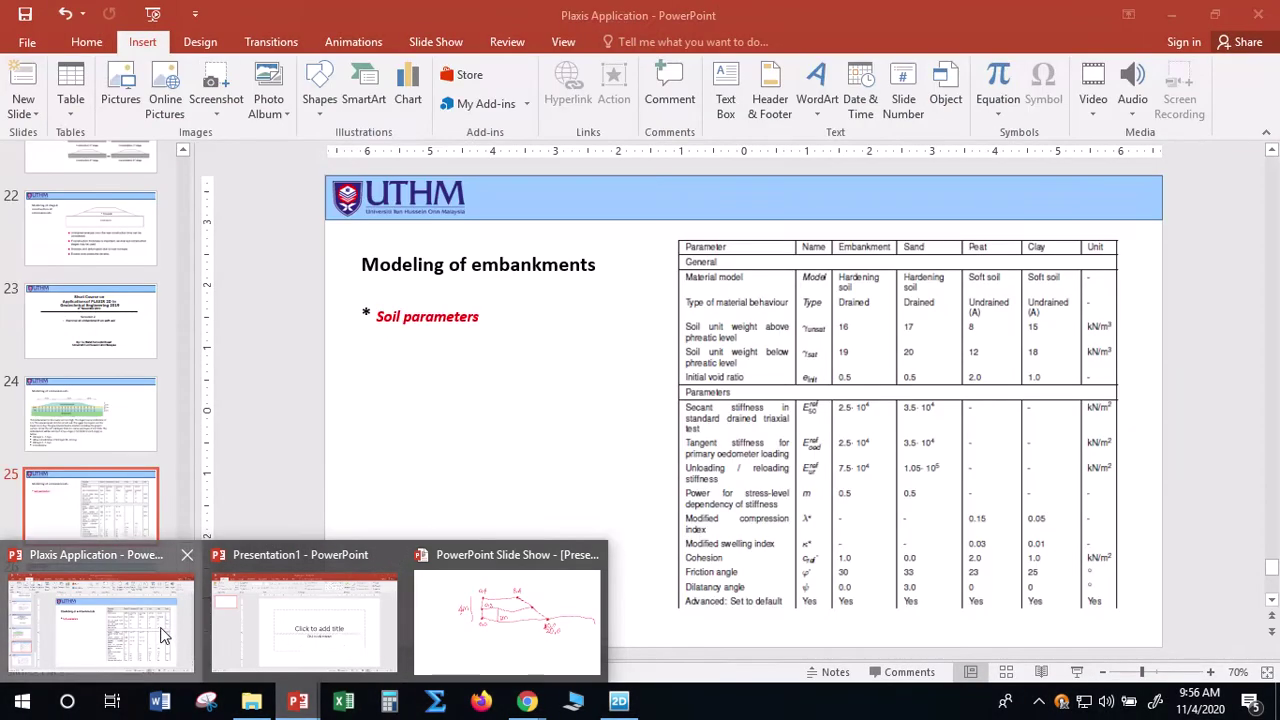
click(163, 636)
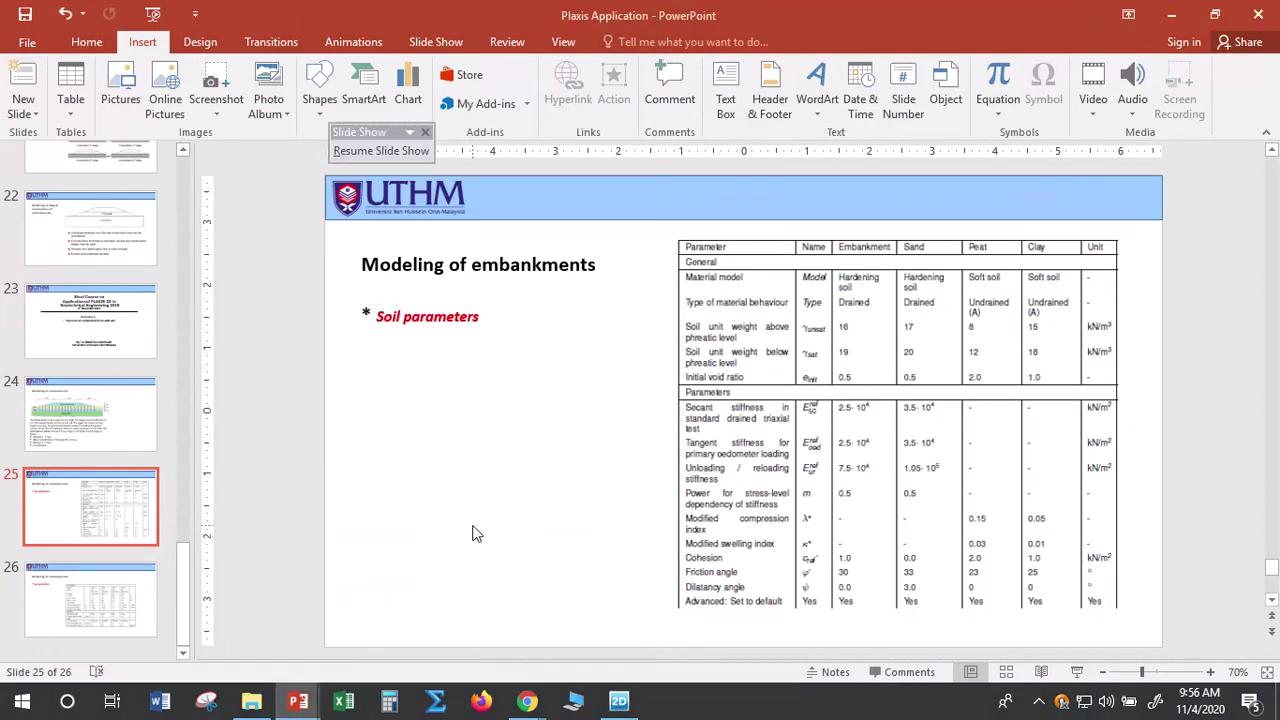
scroll(474, 531, down, 1)
scroll(474, 531, up, 1)
scroll(474, 534, up, 1)
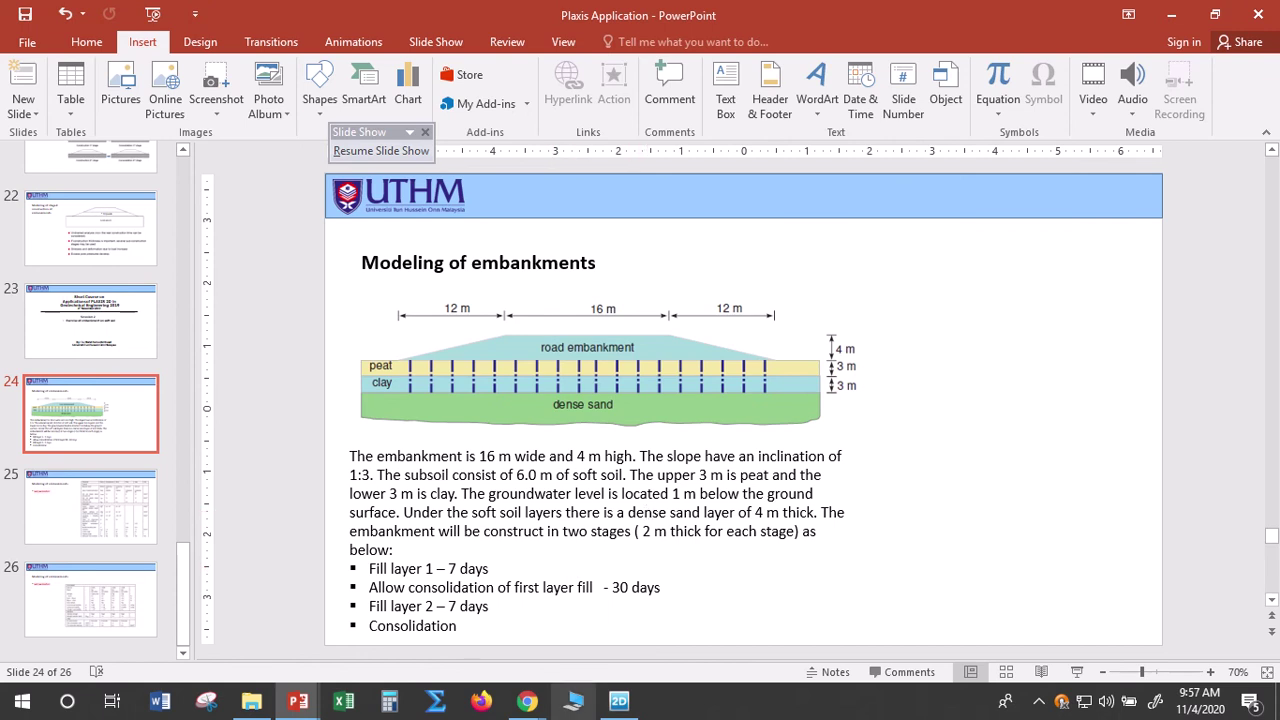
Switch to the Presentation1 slide show and sketch the outline of the subsoil block beneath the embankment
click(298, 700)
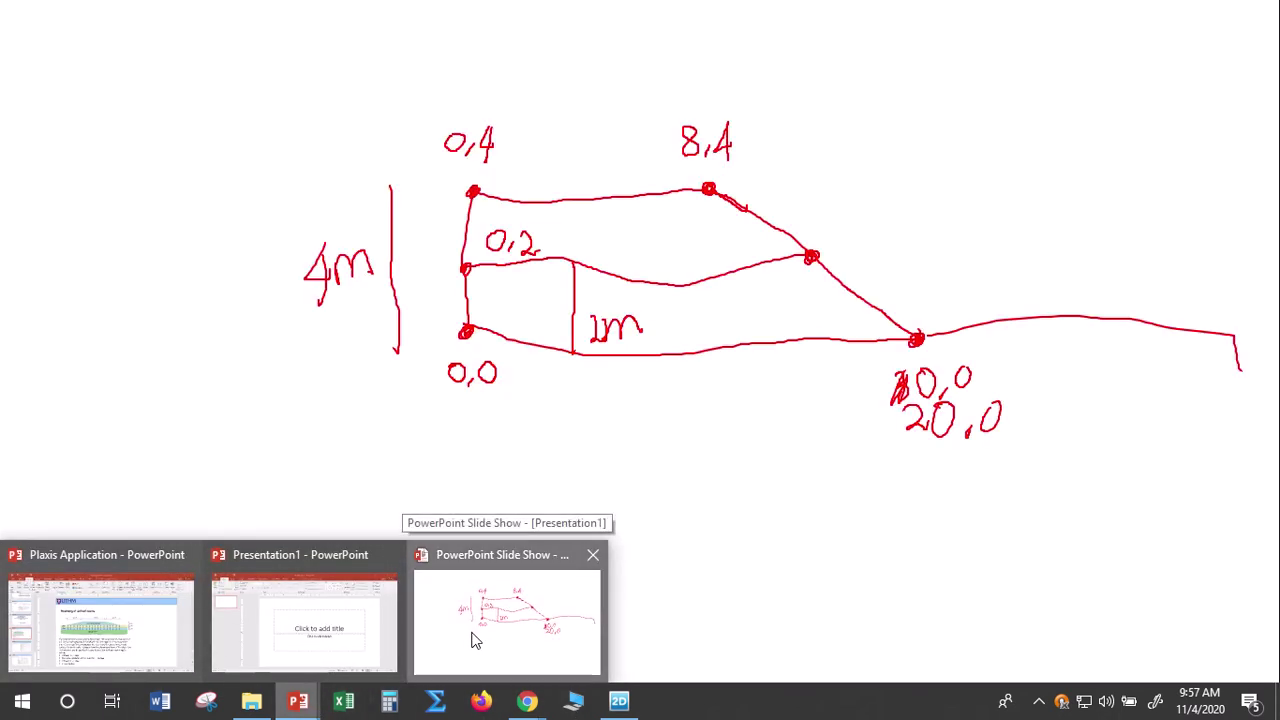
click(476, 636)
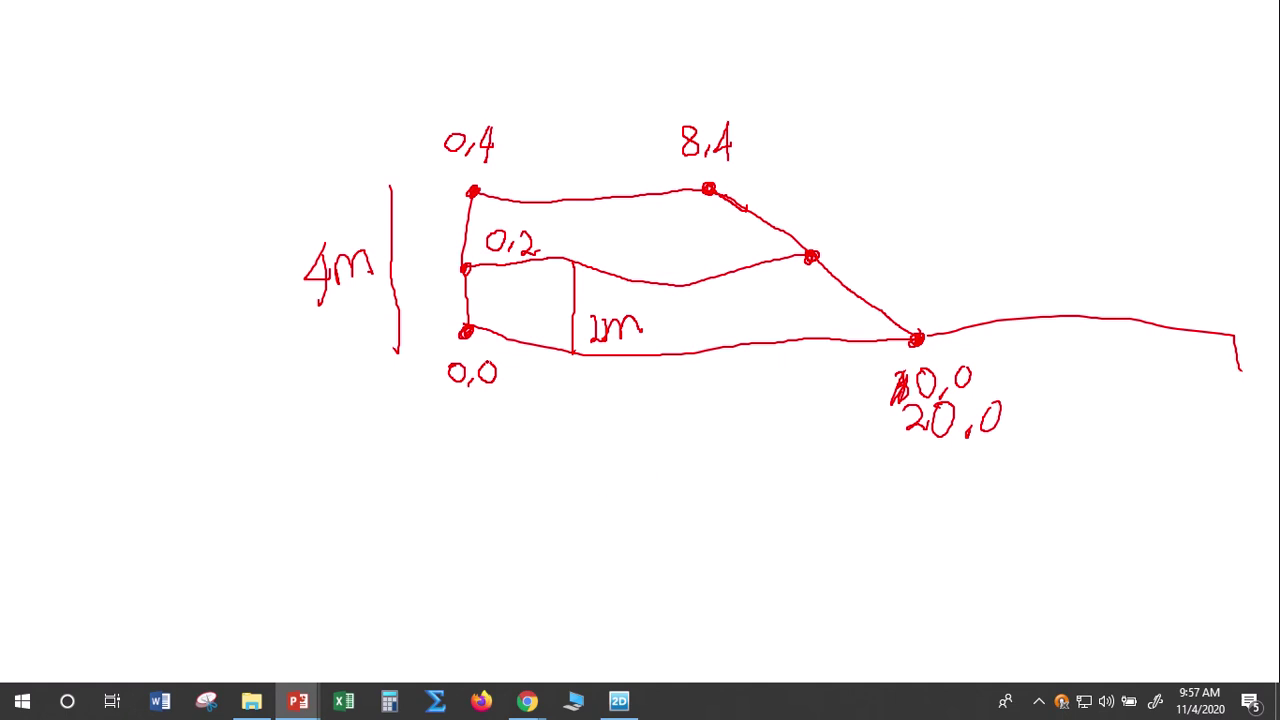
mouse_move(466, 334)
mouse_down()
mouse_move(483, 483)
mouse_move(464, 576)
mouse_move(778, 582)
mouse_move(1264, 528)
mouse_up()
drag(1234, 328, 1240, 526)
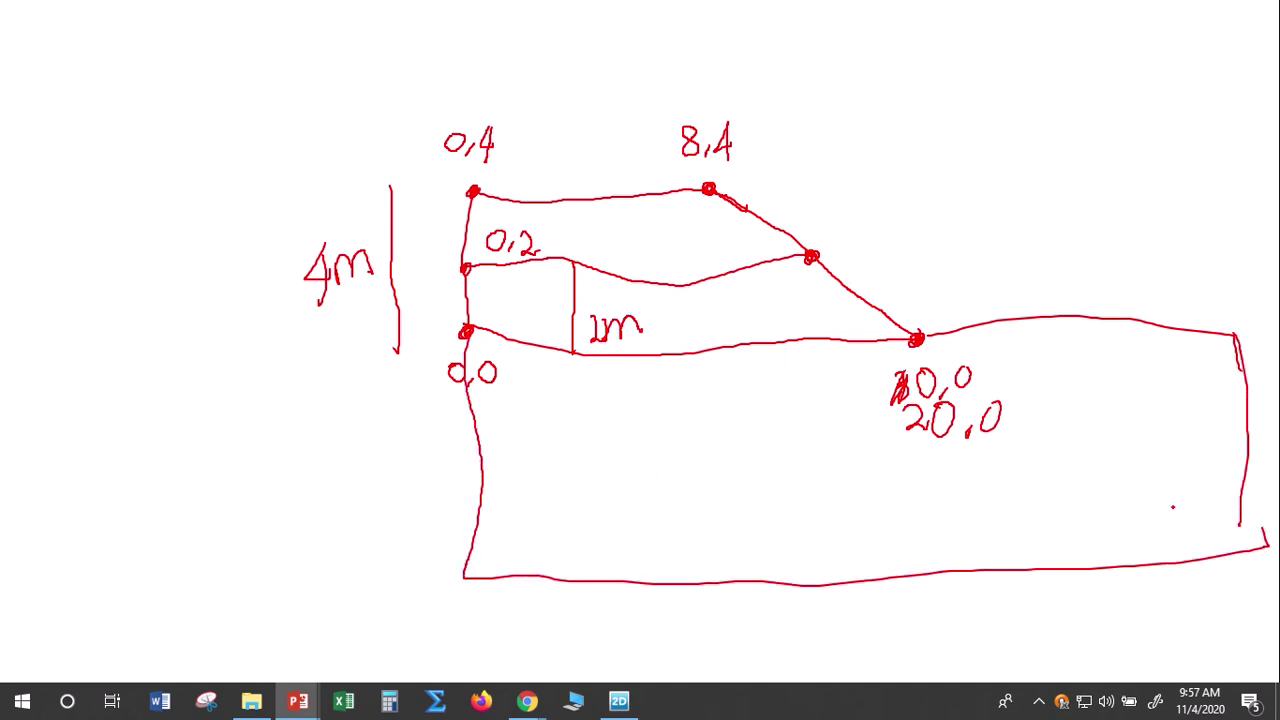
Sketch four vertical drain lines through the subsoil and label the spacing of the second to fourth lines as 2m
mouse_move(516, 340)
mouse_down()
mouse_move(541, 500)
mouse_move(530, 578)
mouse_up()
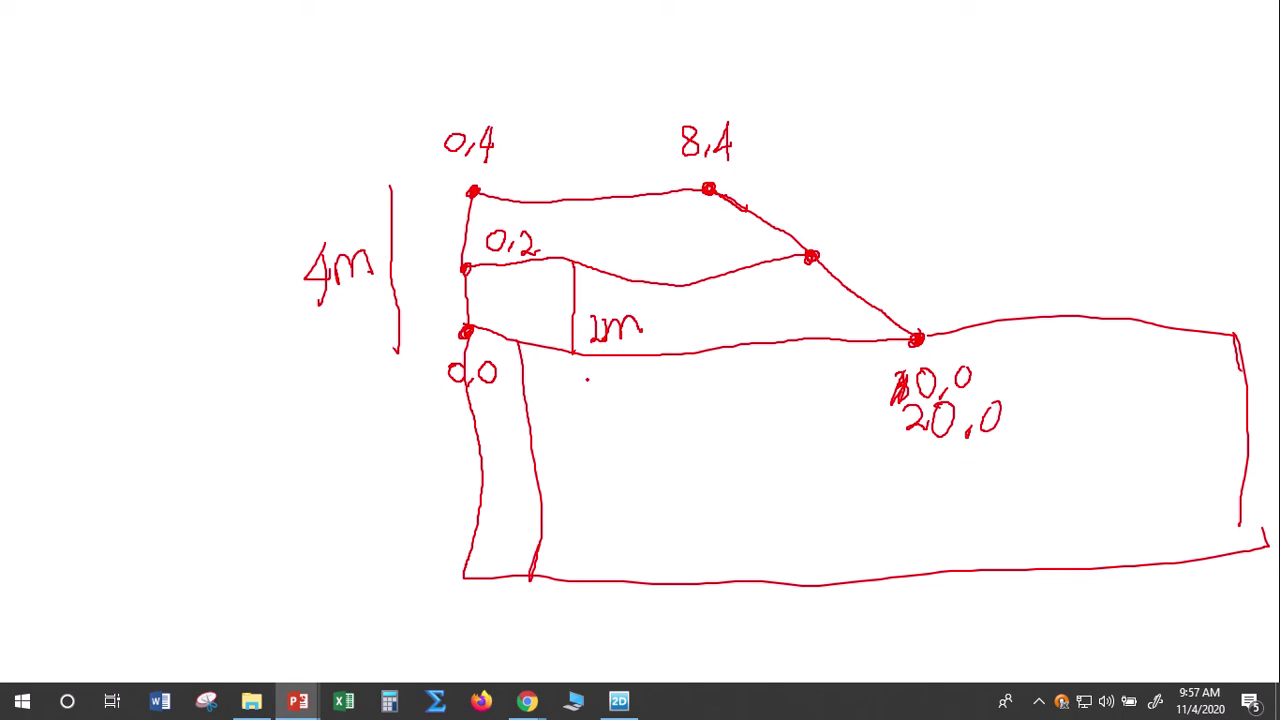
drag(586, 358, 607, 574)
drag(655, 362, 678, 580)
drag(742, 342, 782, 582)
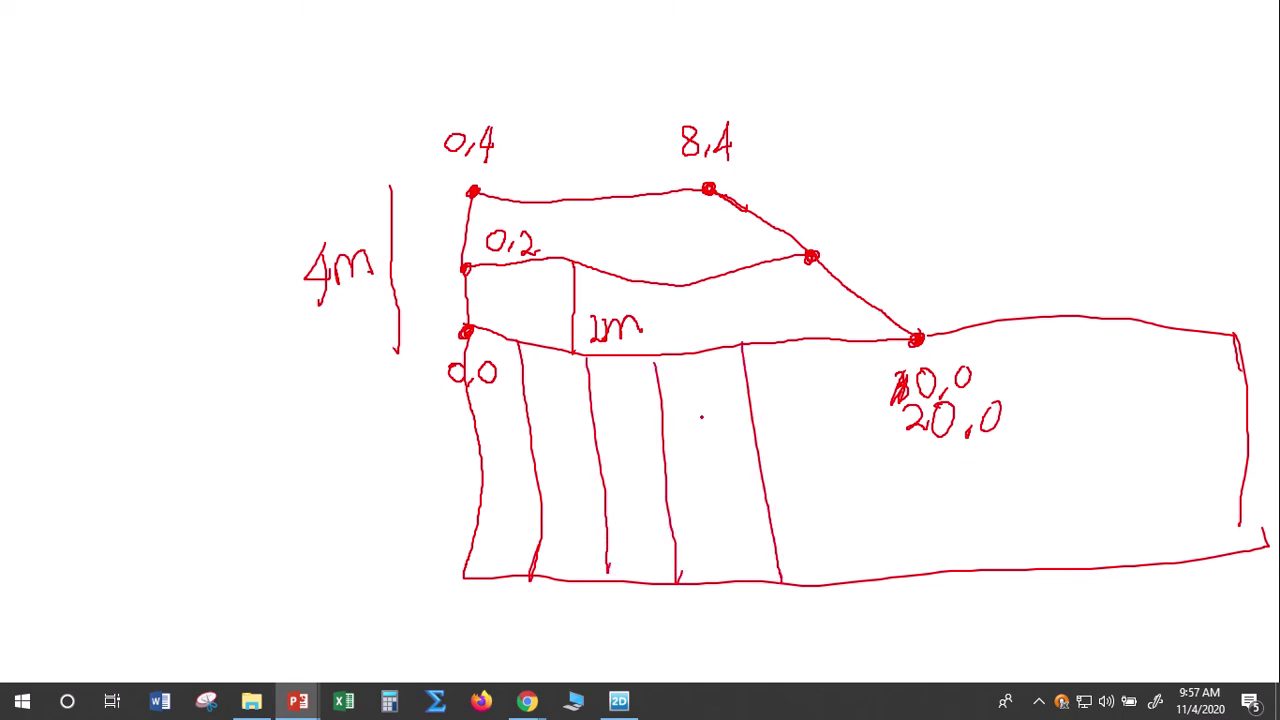
mouse_move(662, 394)
mouse_down()
mouse_move(748, 382)
mouse_move(692, 422)
mouse_move(714, 424)
mouse_move(735, 402)
mouse_move(738, 422)
mouse_up()
mouse_move(591, 397)
mouse_down()
mouse_move(655, 384)
mouse_move(593, 396)
mouse_move(636, 434)
mouse_up()
drag(634, 420, 655, 426)
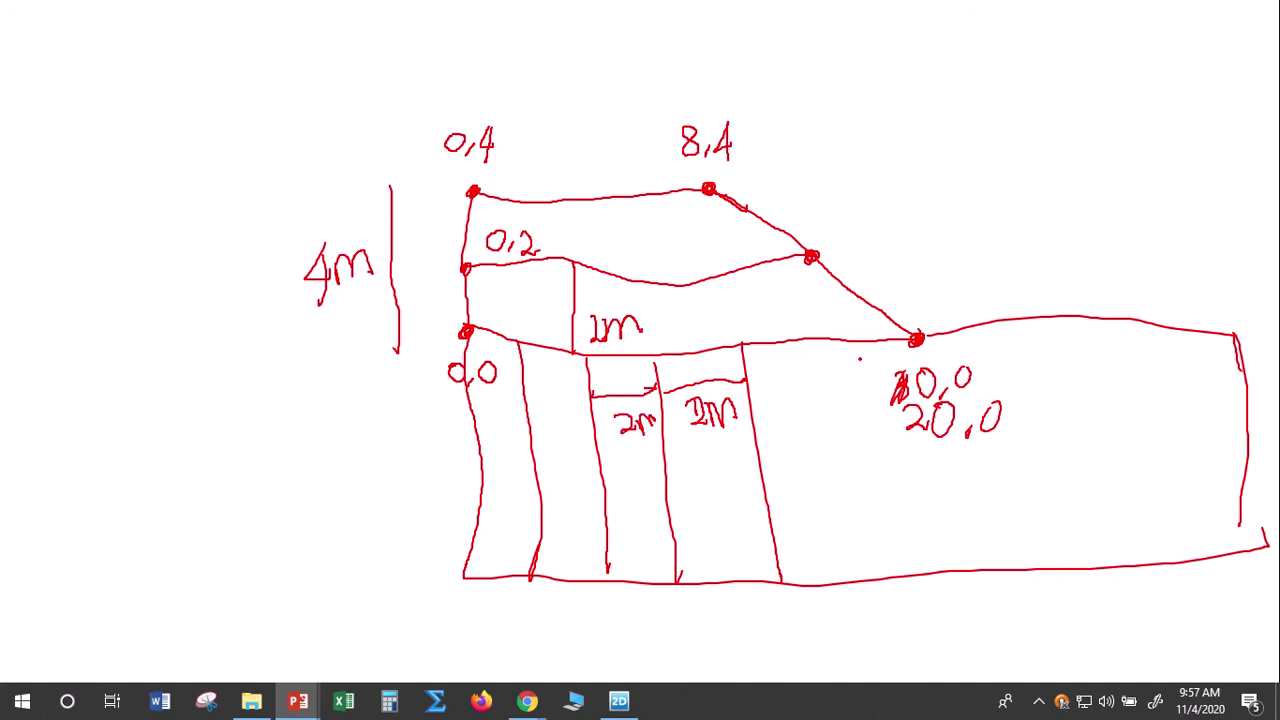
Sketch two more drain lines out to the embankment toe, and label the first two spacings from the centreline 1m and 2m
drag(853, 348, 880, 562)
mouse_move(920, 342)
mouse_down()
mouse_move(973, 475)
mouse_move(988, 564)
mouse_up()
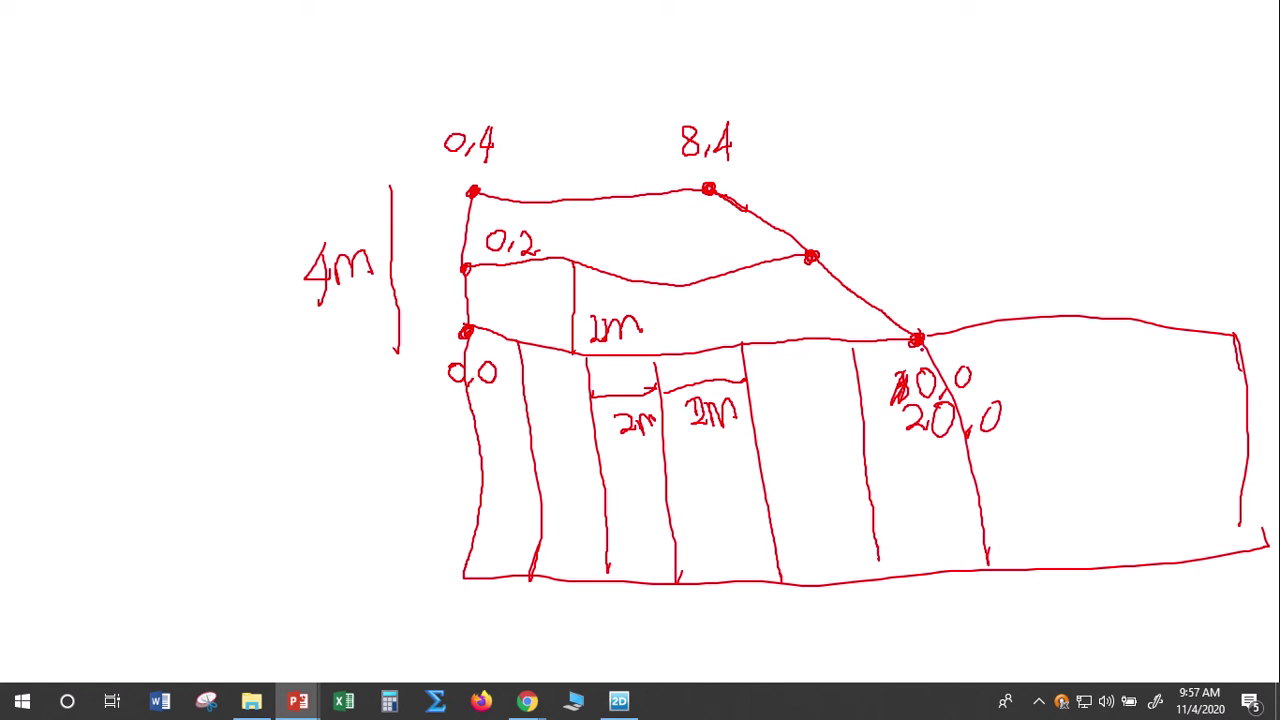
drag(916, 394, 924, 400)
mouse_move(476, 412)
mouse_down()
mouse_move(508, 405)
mouse_move(482, 400)
mouse_move(502, 390)
mouse_move(586, 402)
mouse_move(549, 393)
mouse_move(575, 394)
mouse_up()
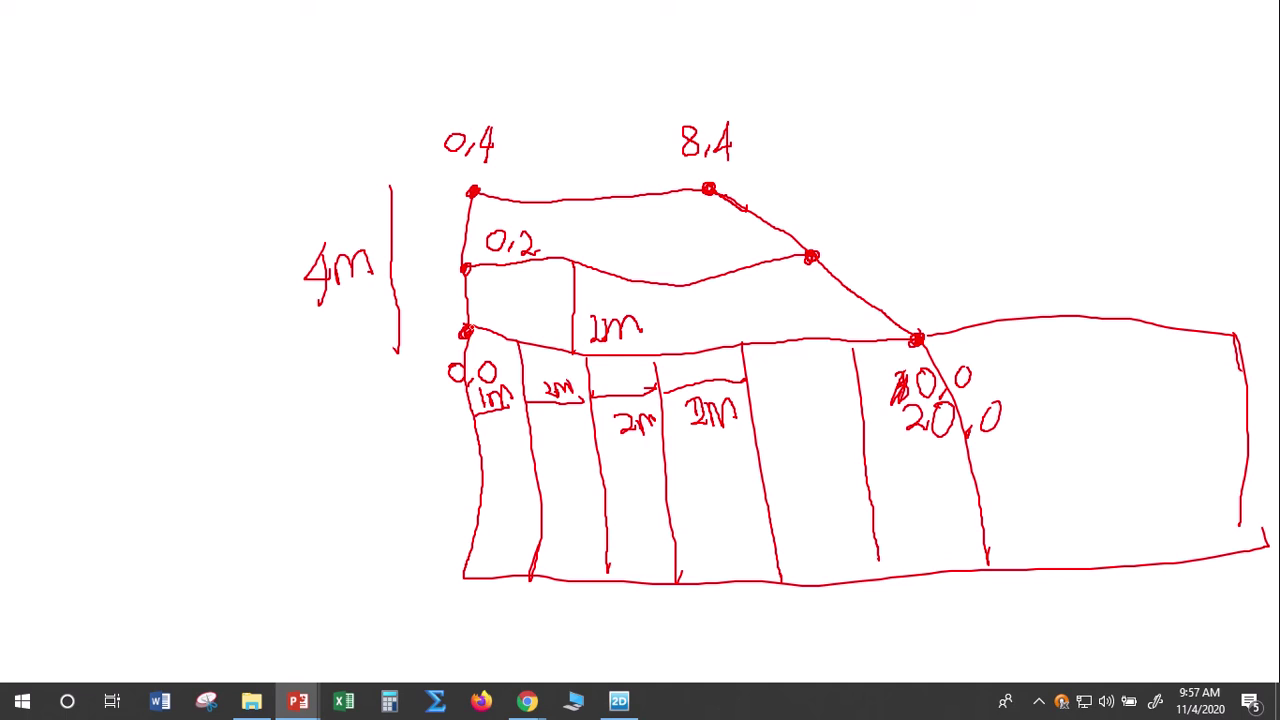
Sketch a mirrored drain line on the other side of the centreline, label its offset 1m, and return to PLAXIS 2D
click(456, 332)
mouse_move(405, 330)
mouse_down()
mouse_move(419, 416)
mouse_move(400, 576)
mouse_up()
mouse_move(422, 413)
mouse_down()
mouse_move(461, 412)
mouse_move(436, 410)
mouse_move(447, 394)
mouse_move(457, 404)
mouse_up()
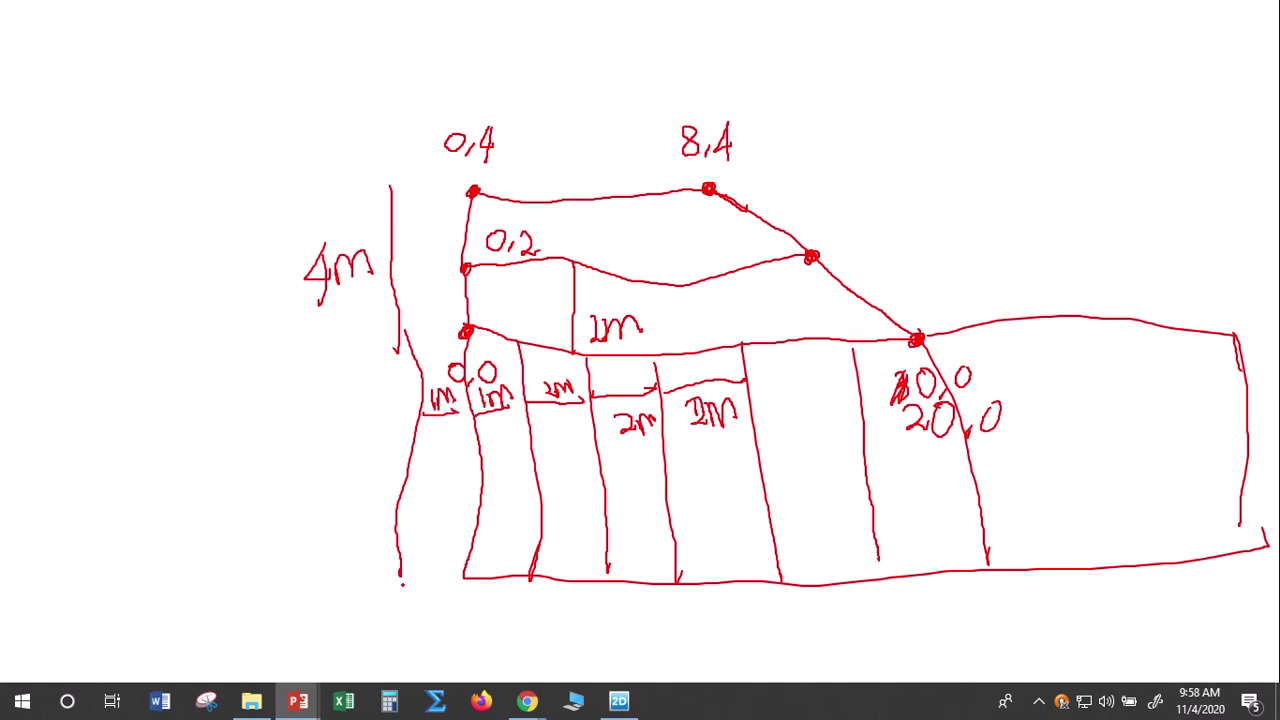
drag(400, 575, 403, 586)
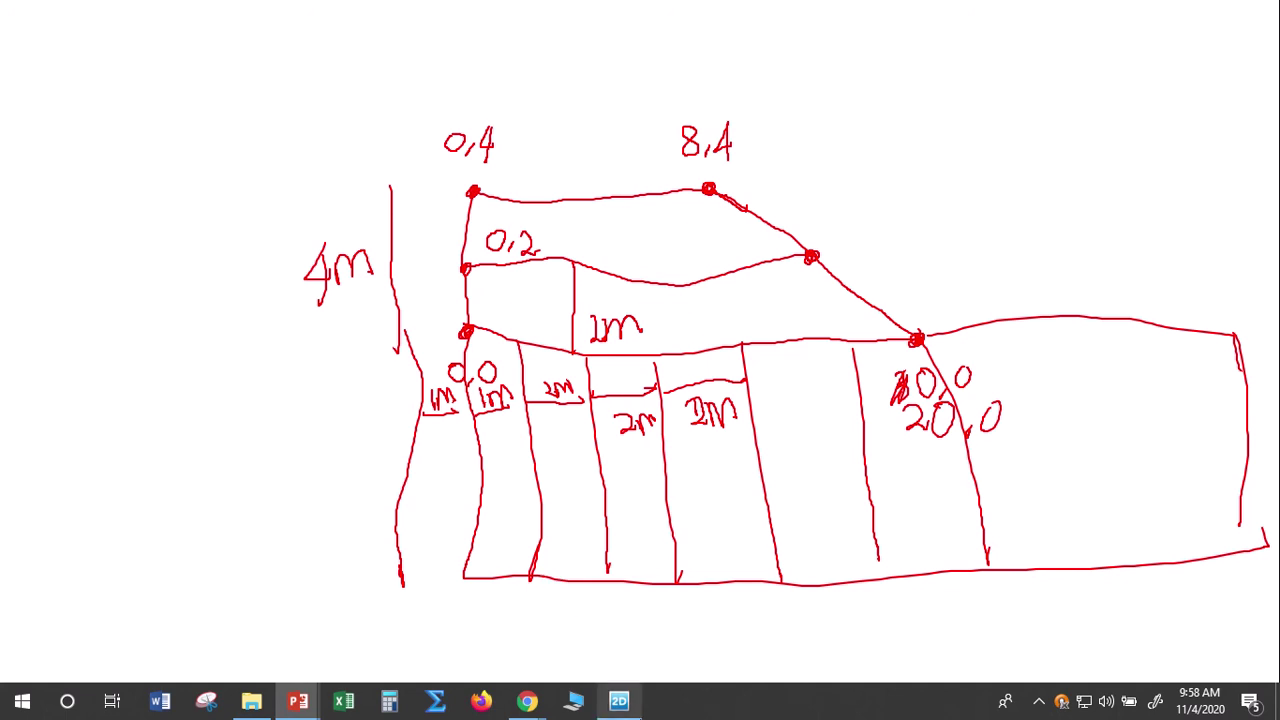
mouse_move(622, 705)
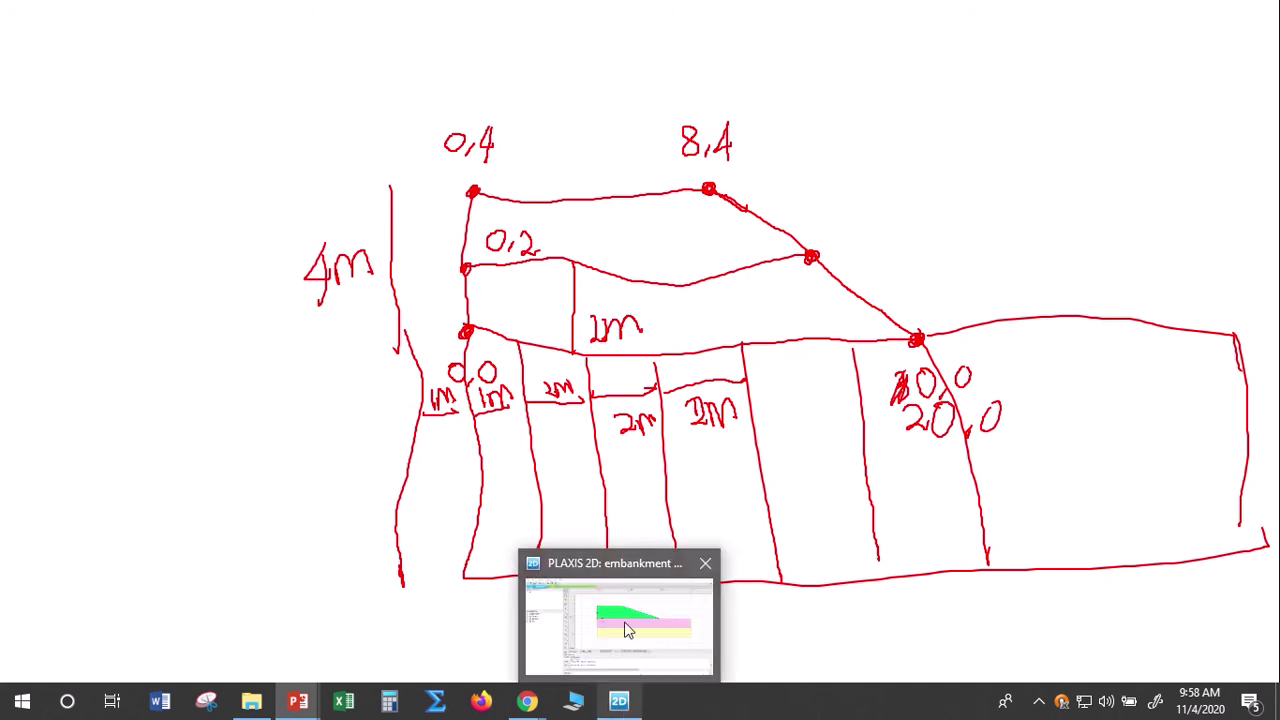
mouse_move(634, 623)
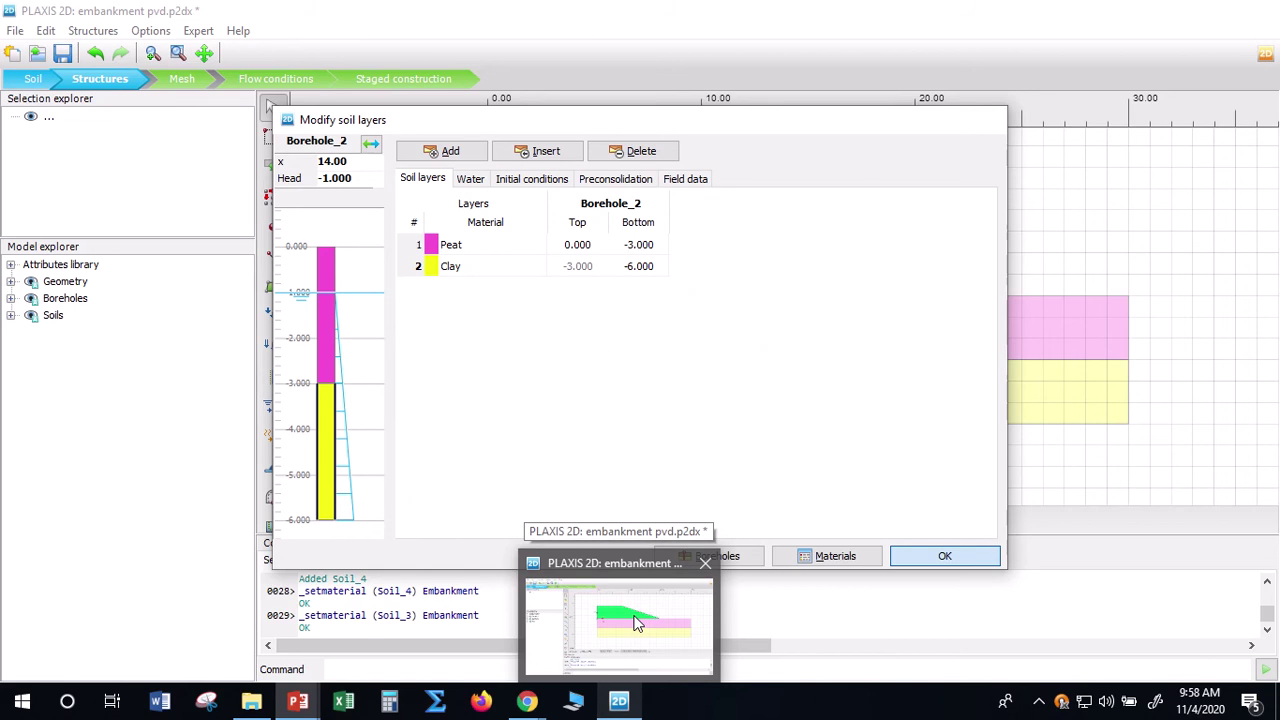
click(634, 620)
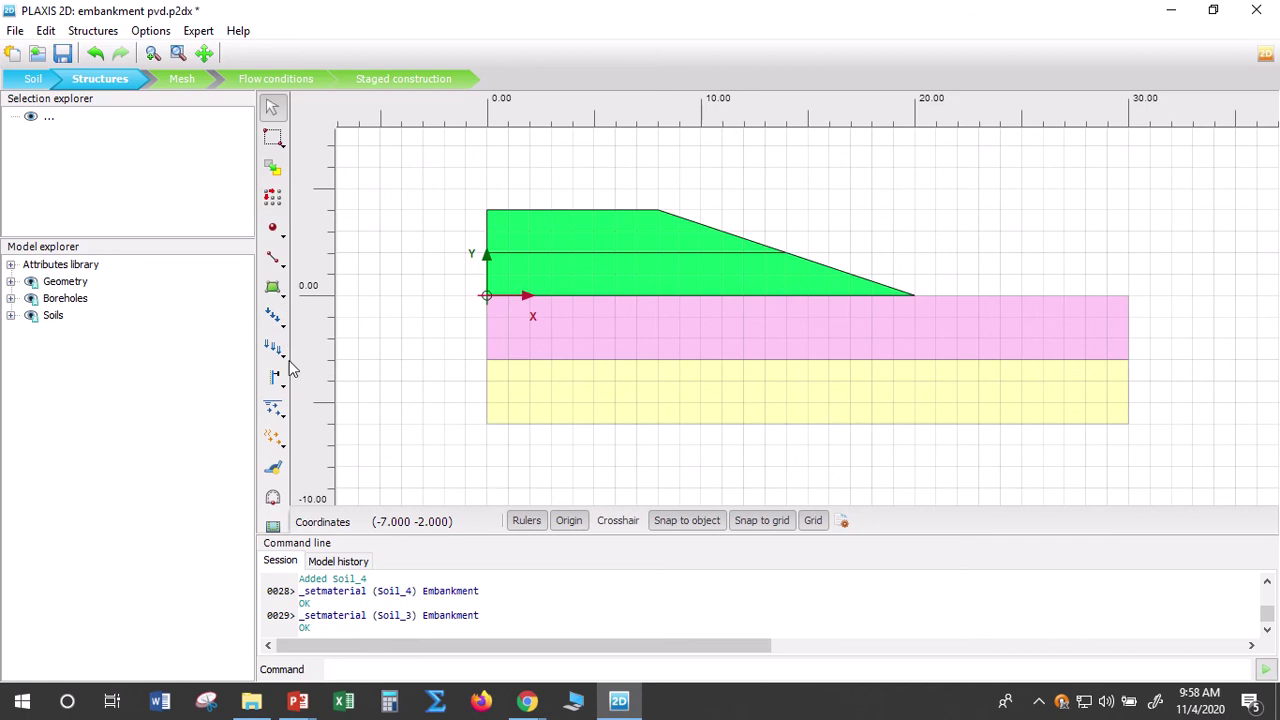
click(285, 419)
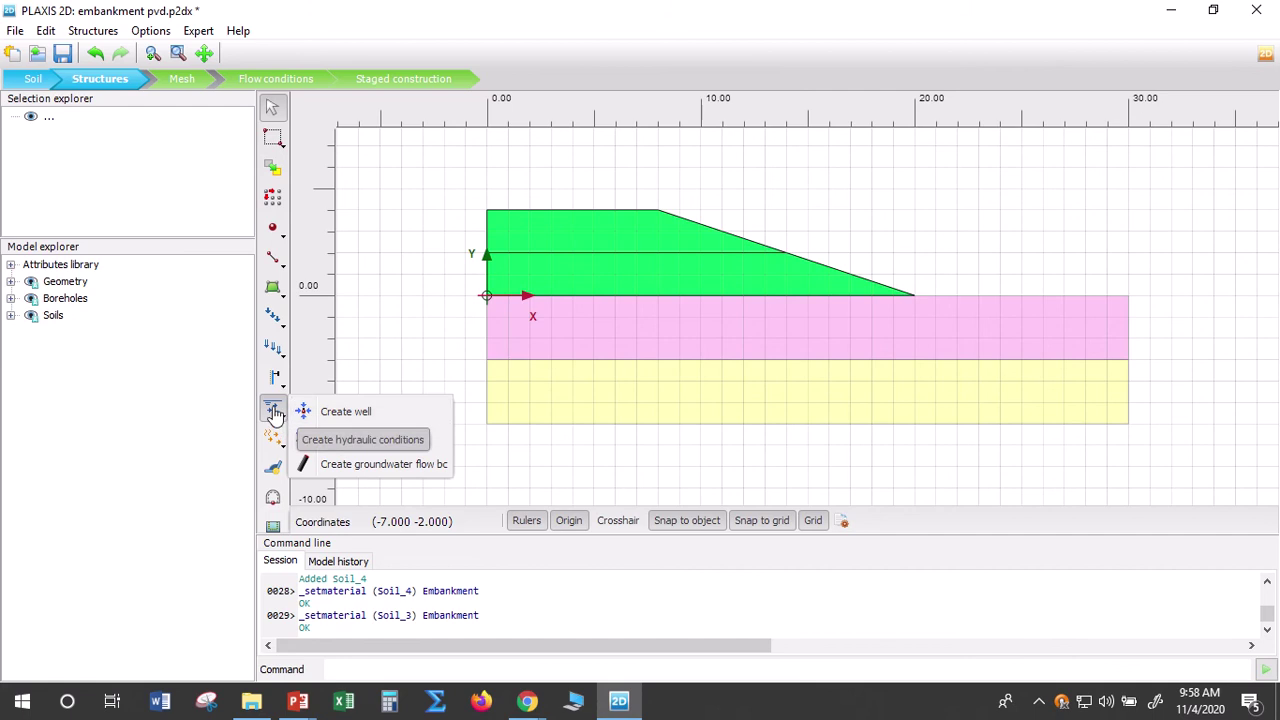
click(291, 435)
click(275, 412)
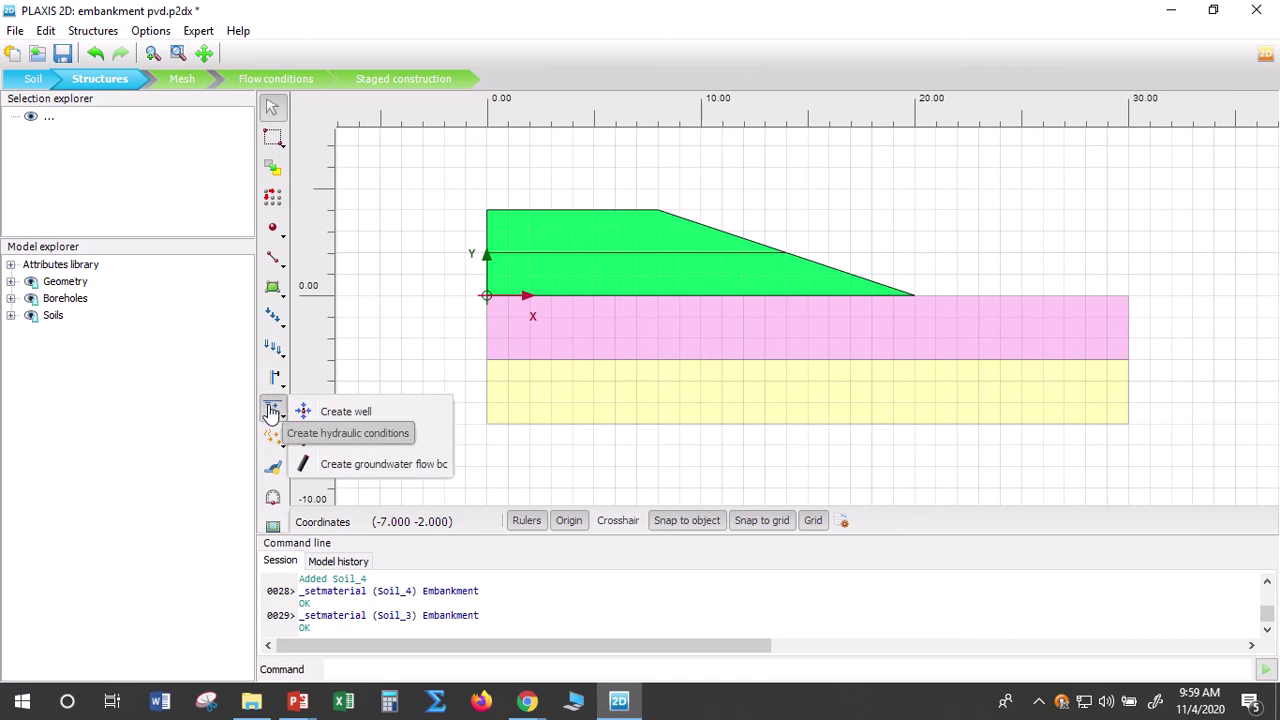
click(272, 413)
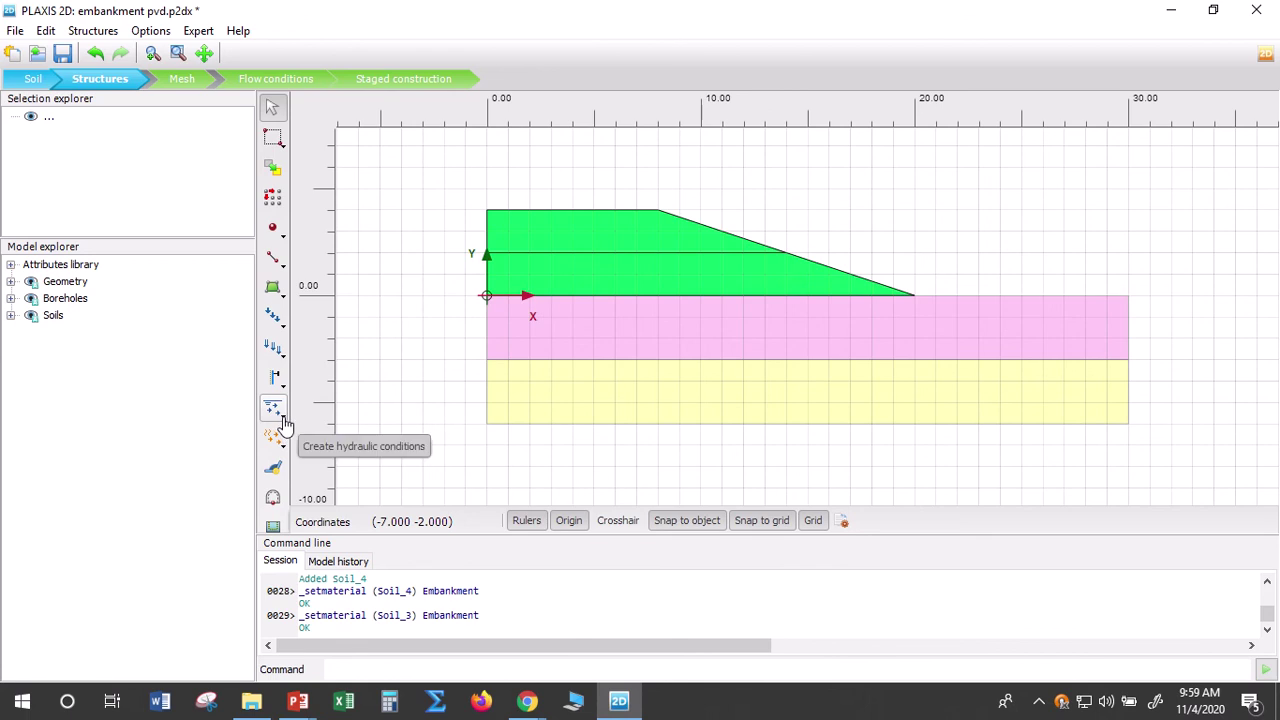
Create a vertical drain from (1, 0) to (1, -6) through the peat and clay layers, and leave the drain tool
click(283, 422)
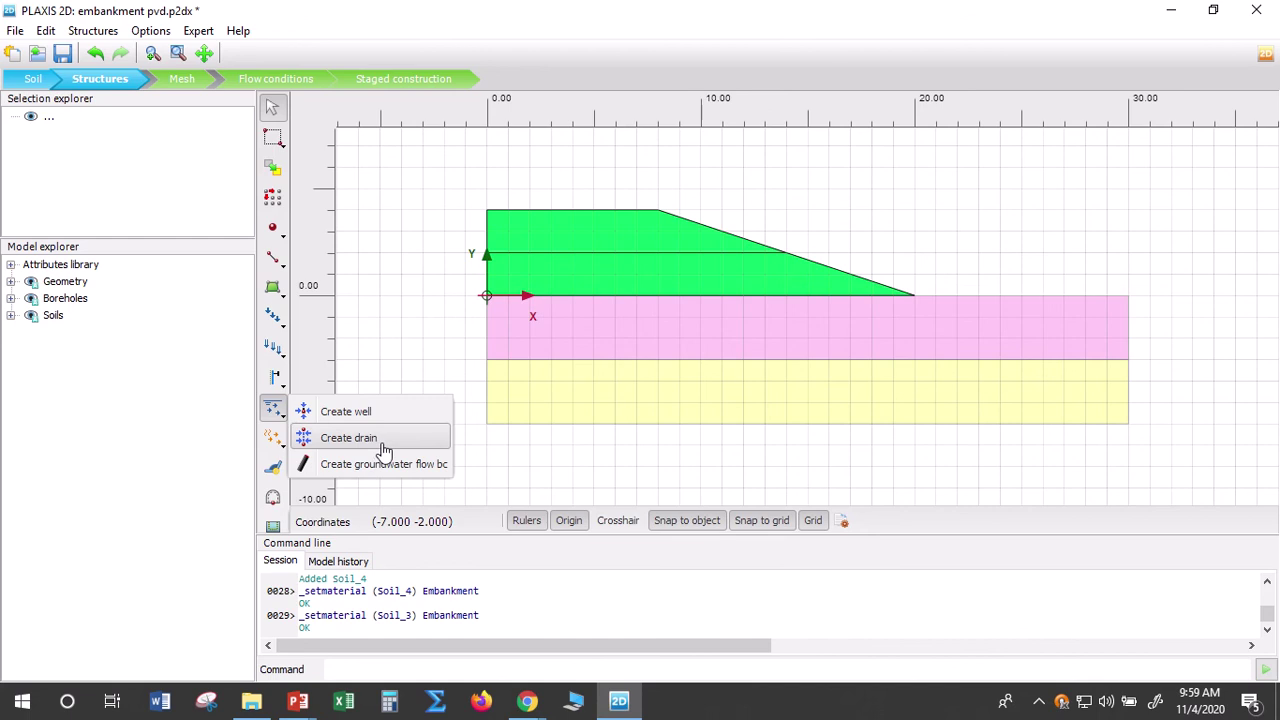
click(360, 443)
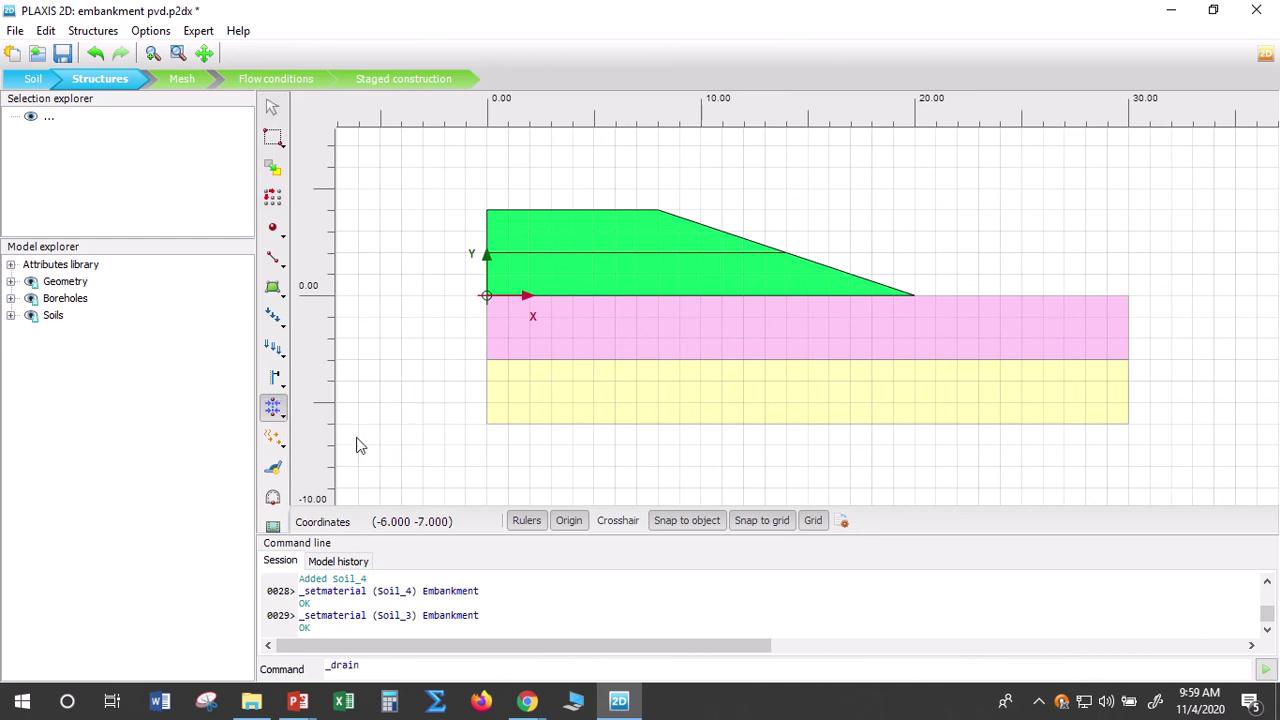
click(508, 297)
click(508, 424)
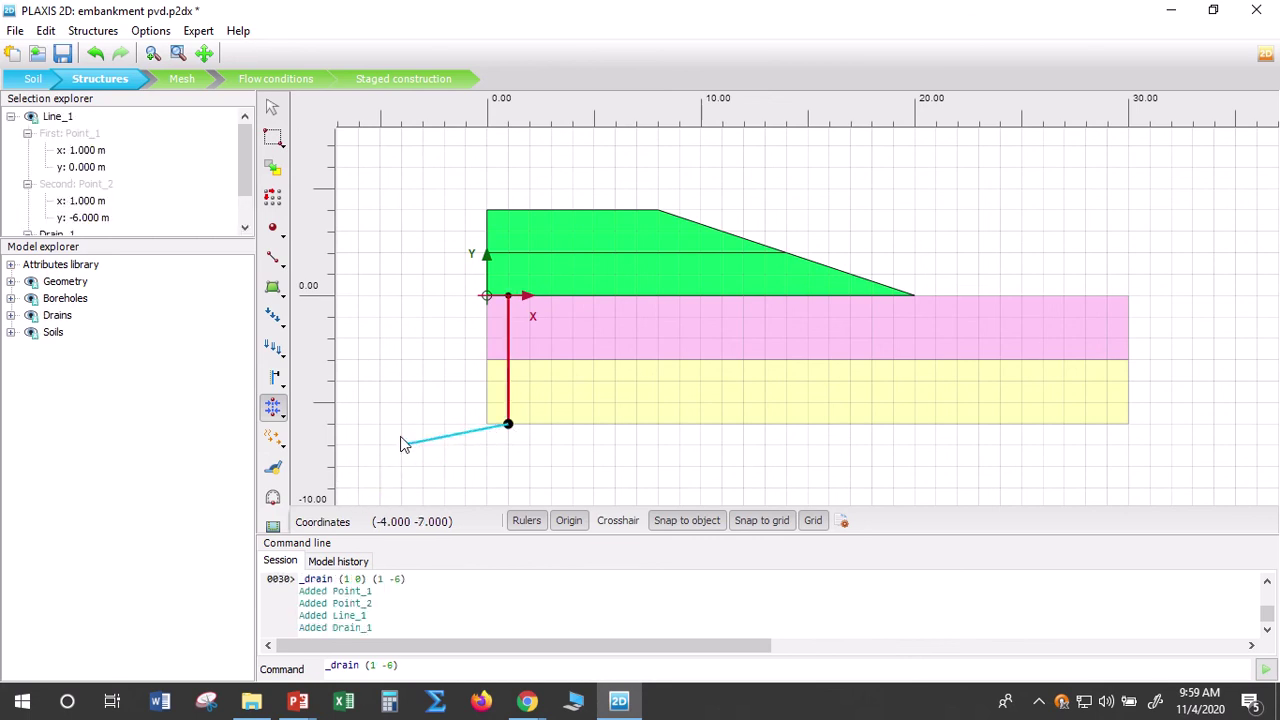
key(Escape)
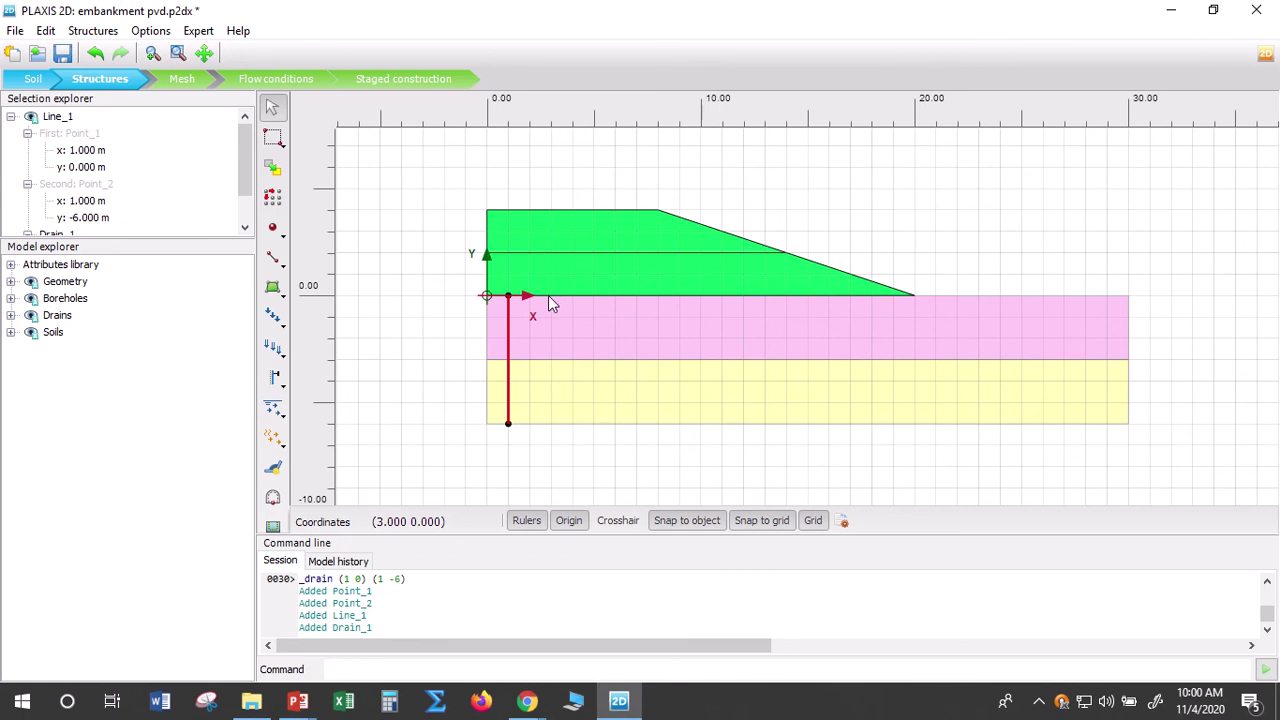
Create a second vertical drain from (3, 0) to (3, -6) through both subsoil layers, and leave the drain tool
click(283, 421)
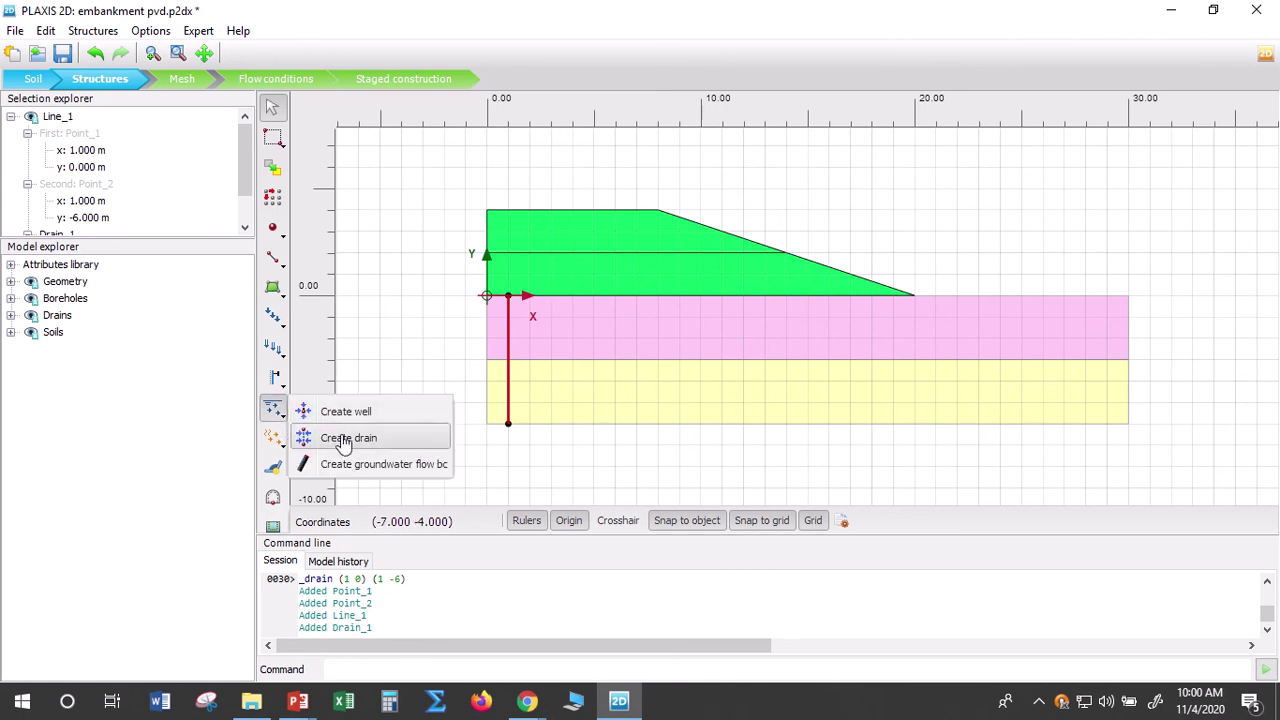
click(343, 440)
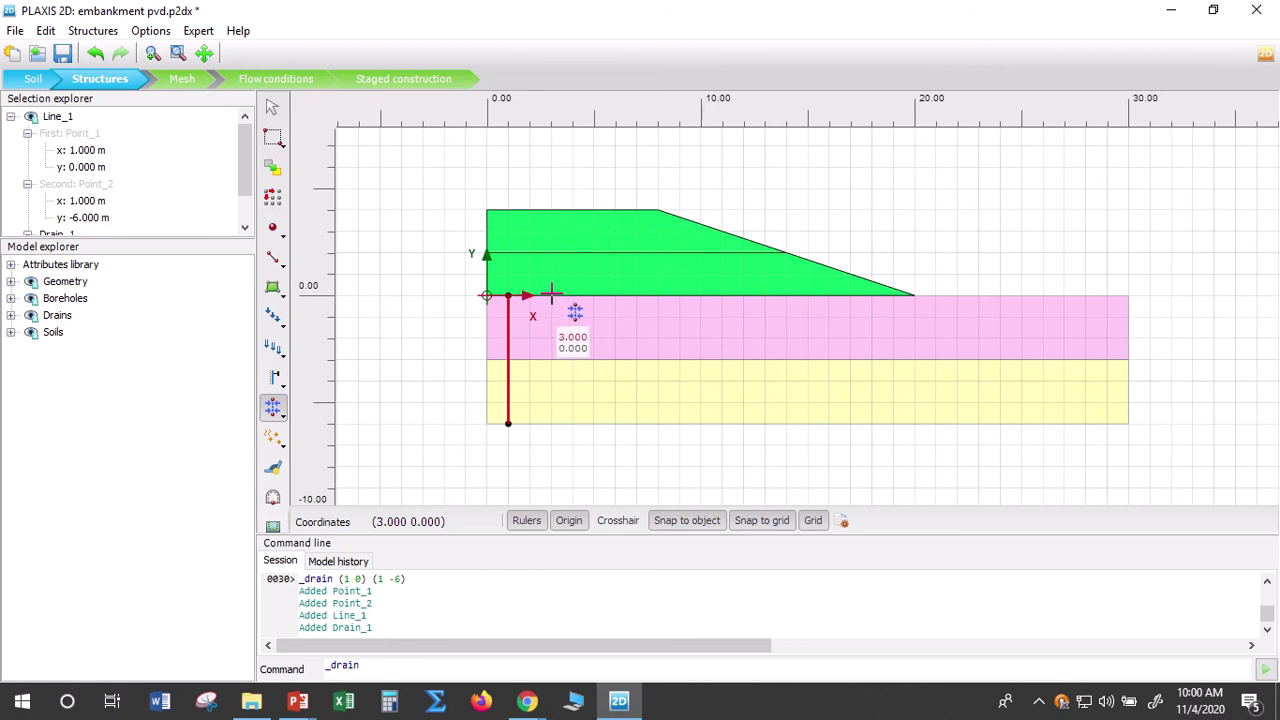
click(551, 295)
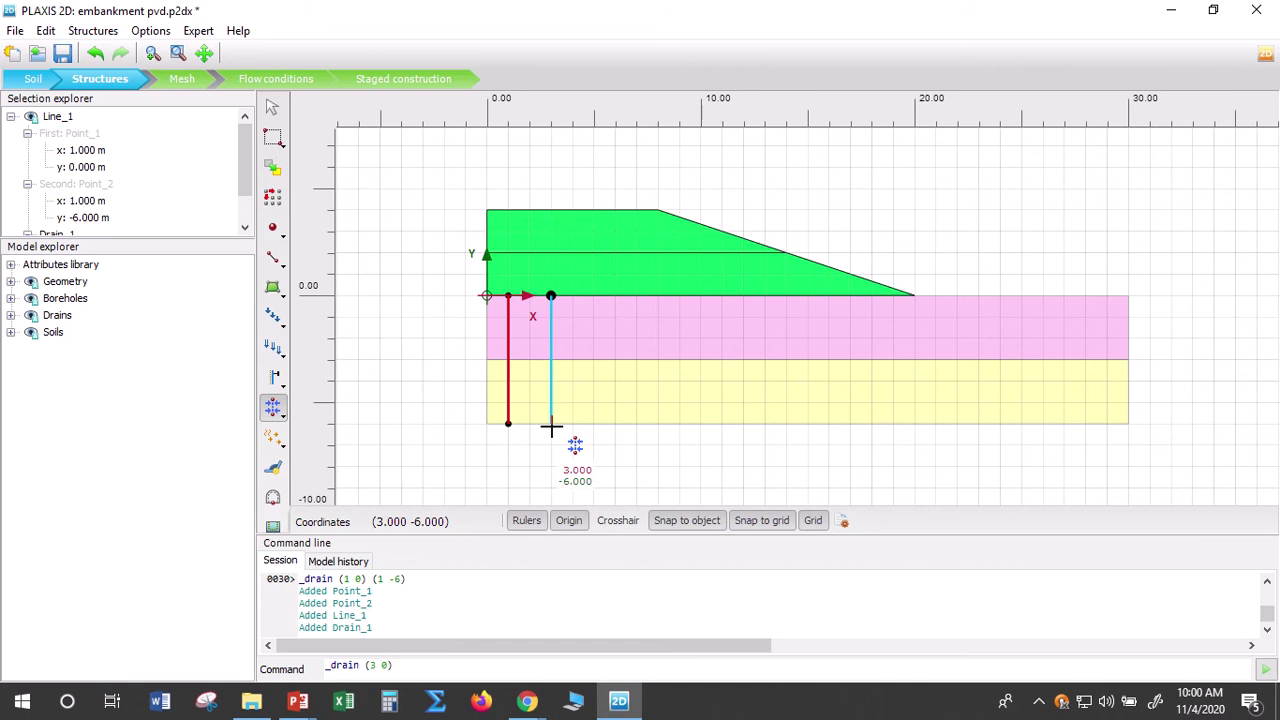
click(551, 425)
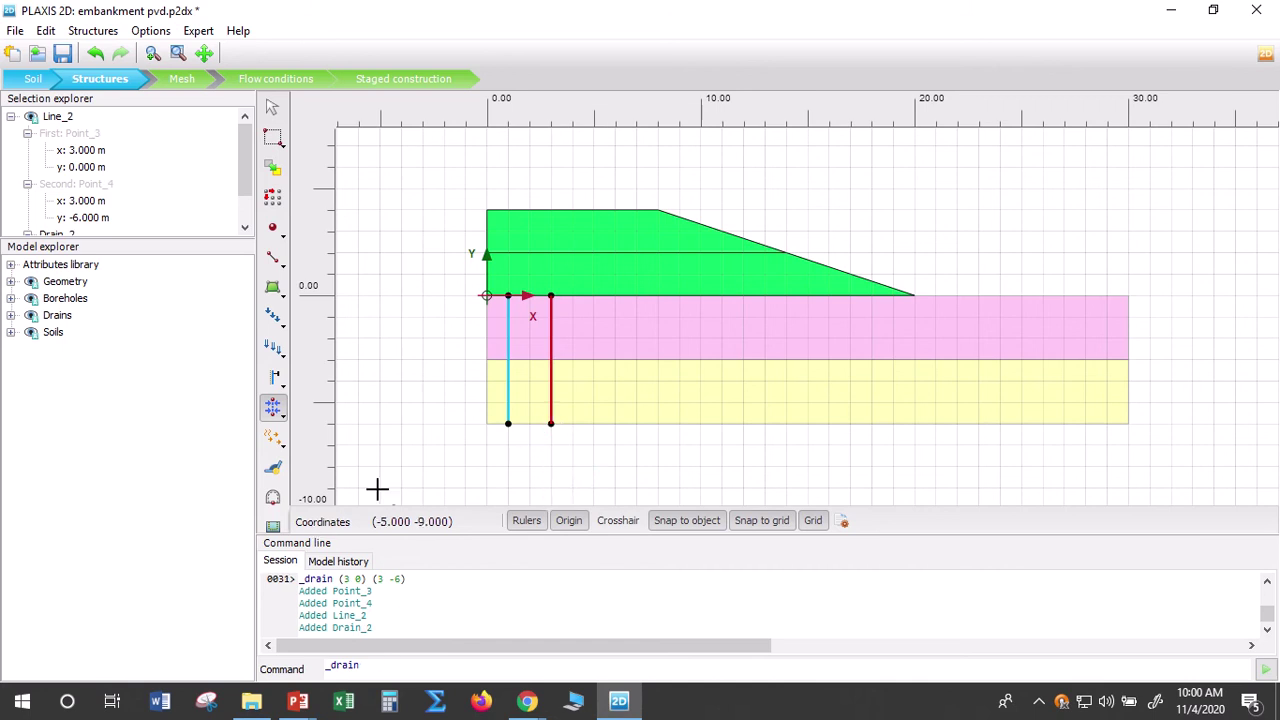
click(272, 107)
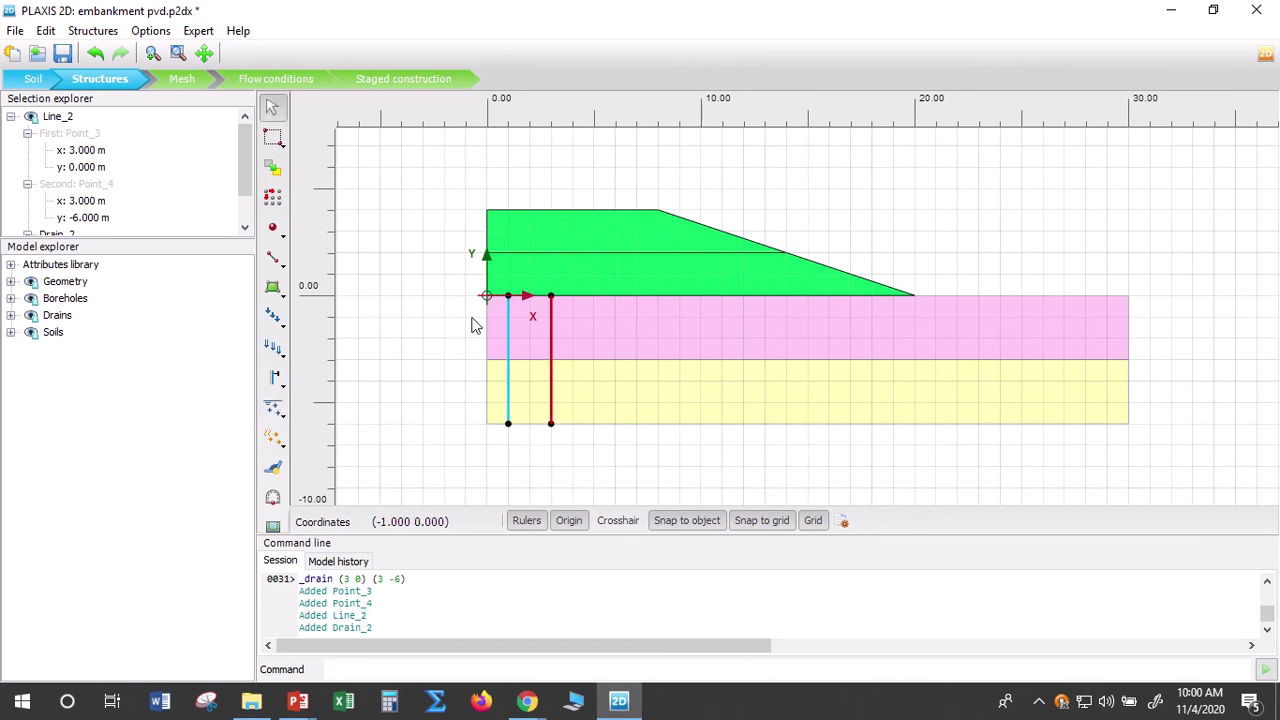
Select the two existing drains in turn to check their end coordinates, and clear the selection
click(508, 374)
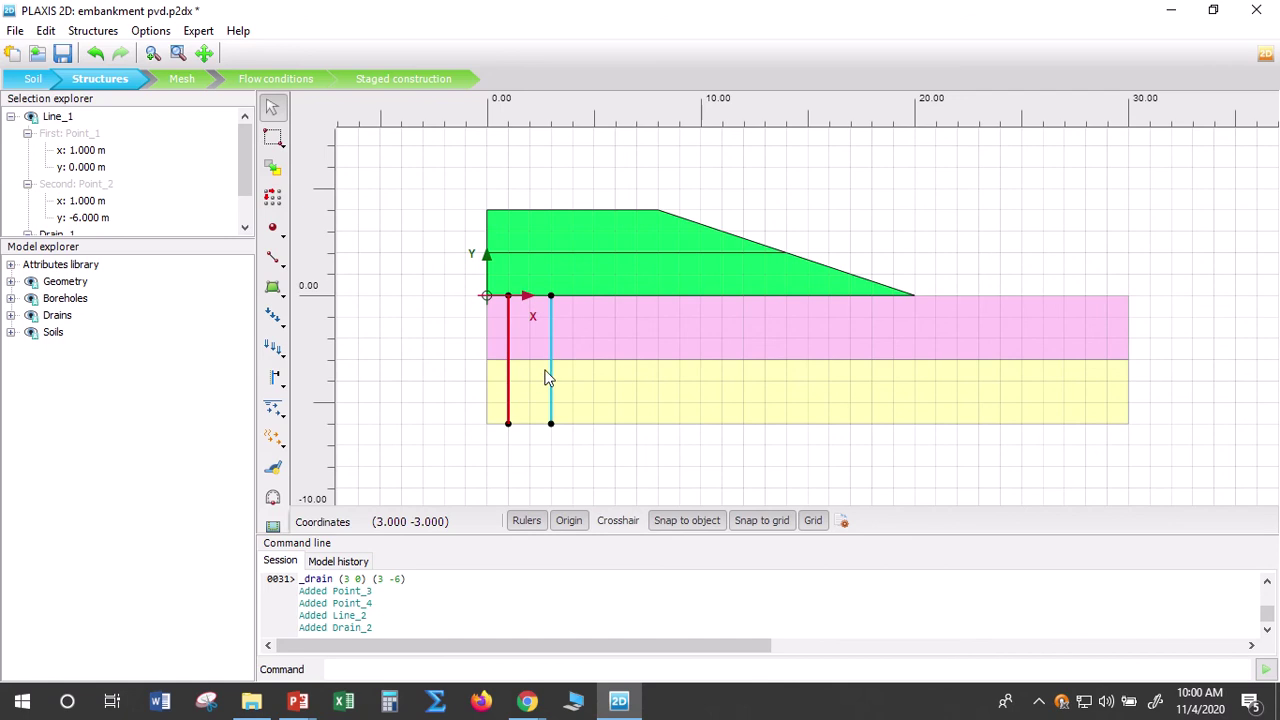
click(551, 378)
click(509, 376)
click(972, 478)
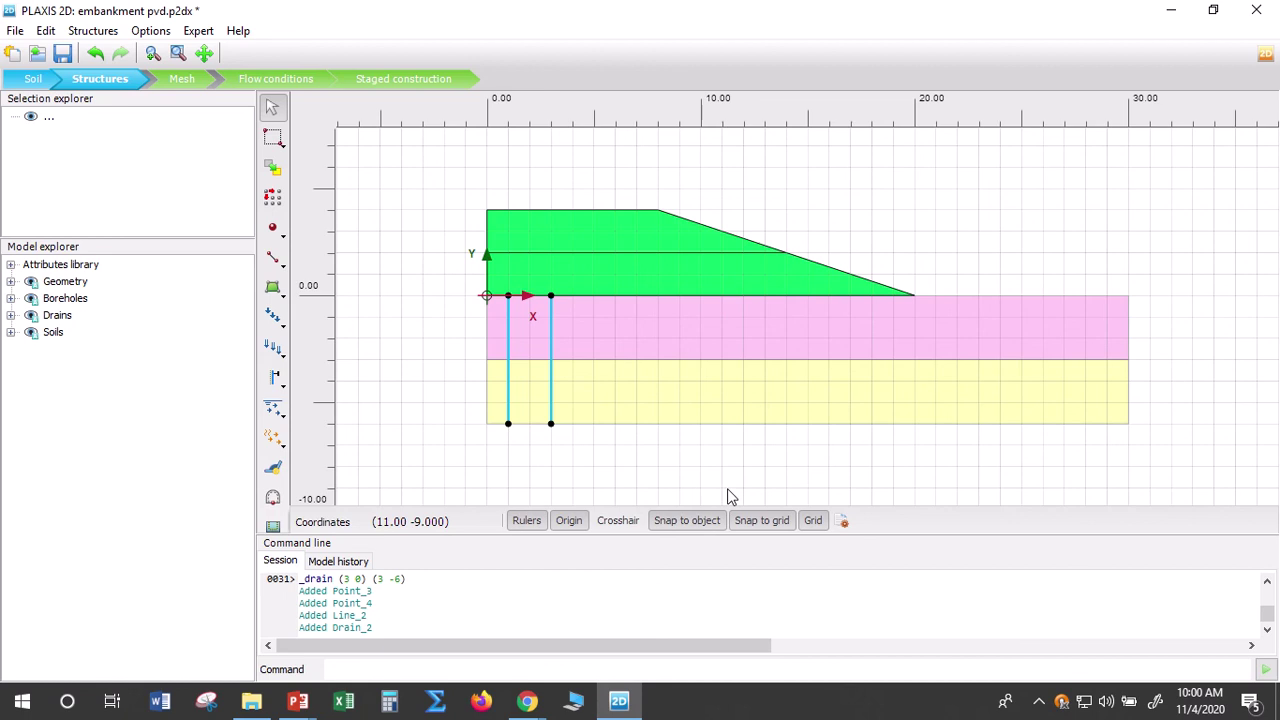
click(549, 346)
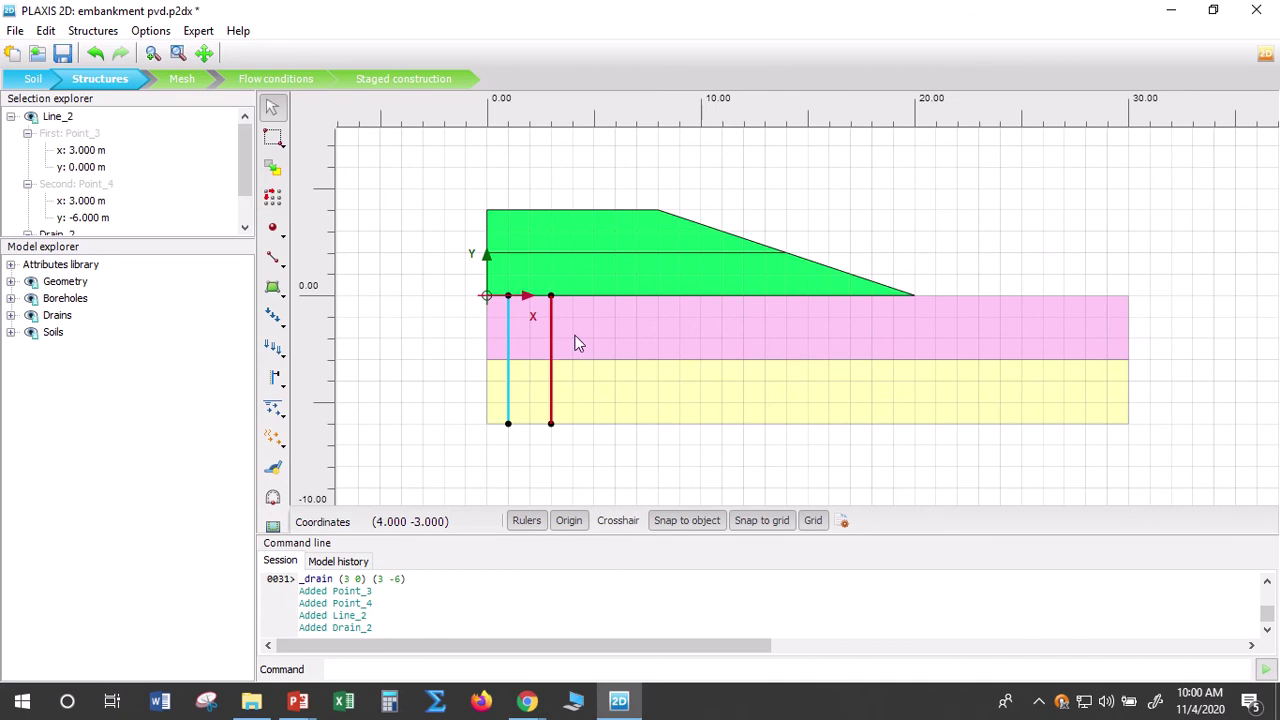
click(572, 470)
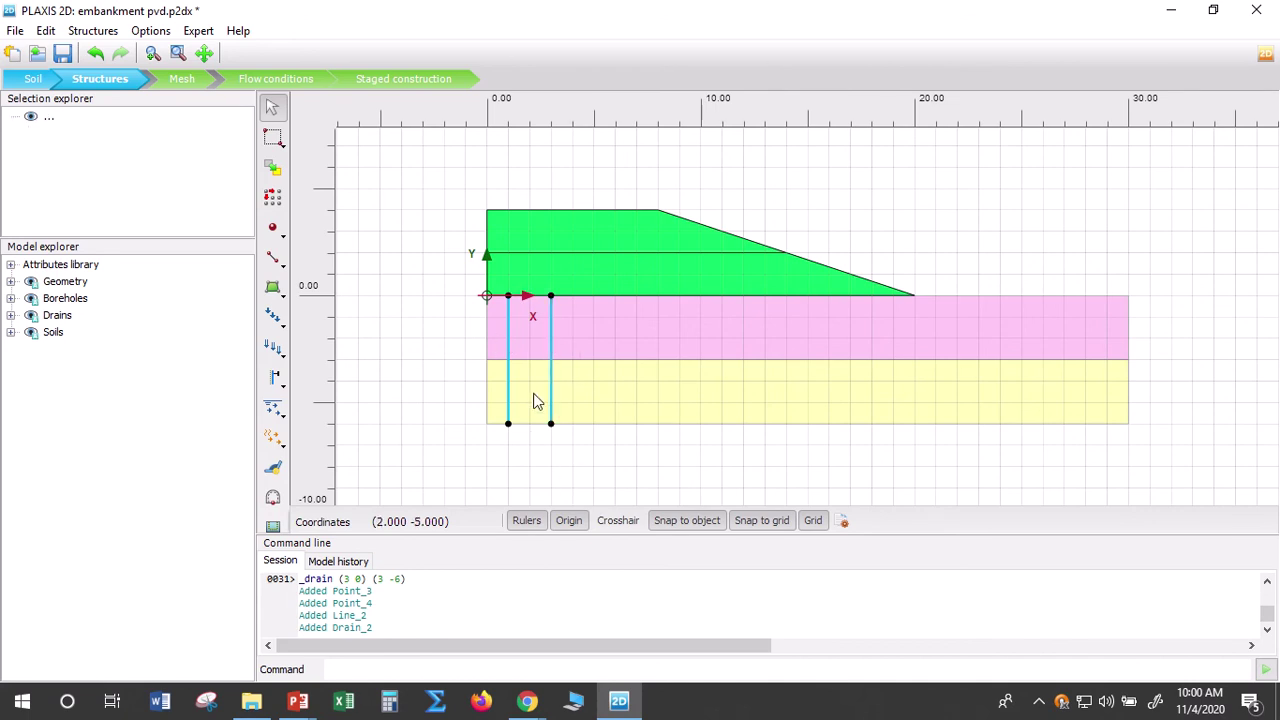
Try to array the drain at x = 3 in the x direction with 7 columns at 2 m spacing
click(551, 319)
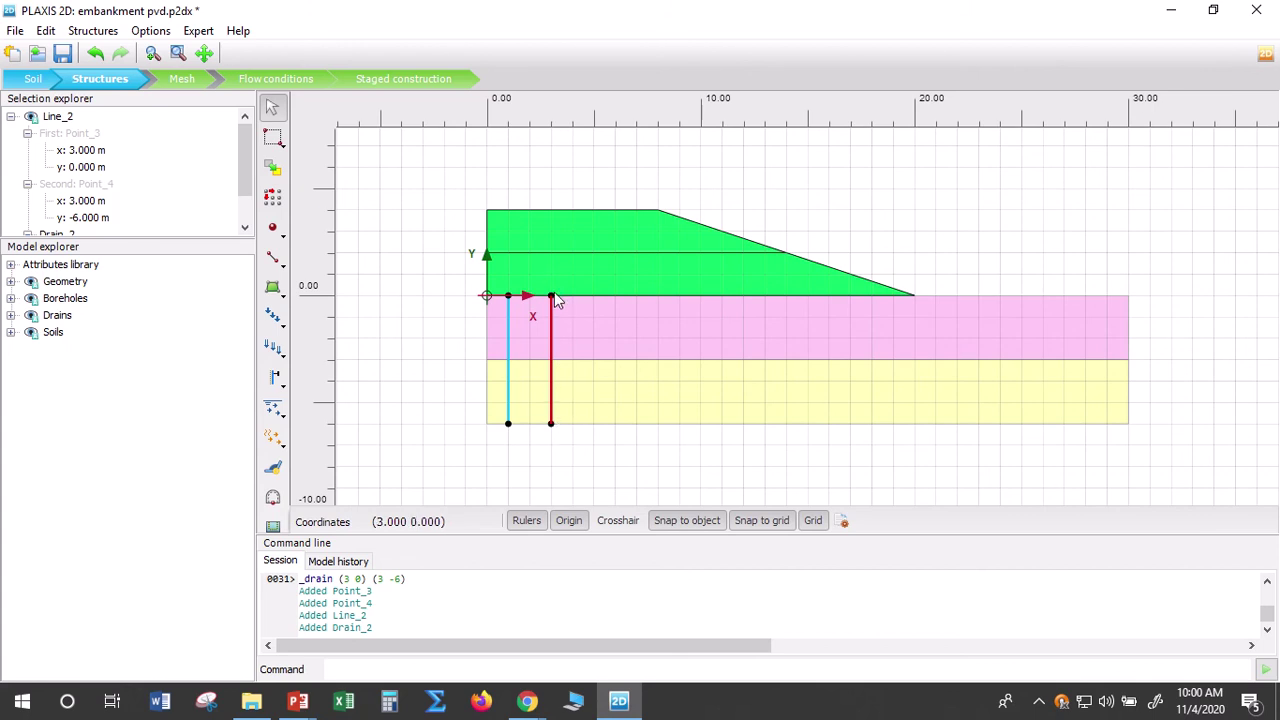
click(276, 207)
drag(550, 144, 246, 125)
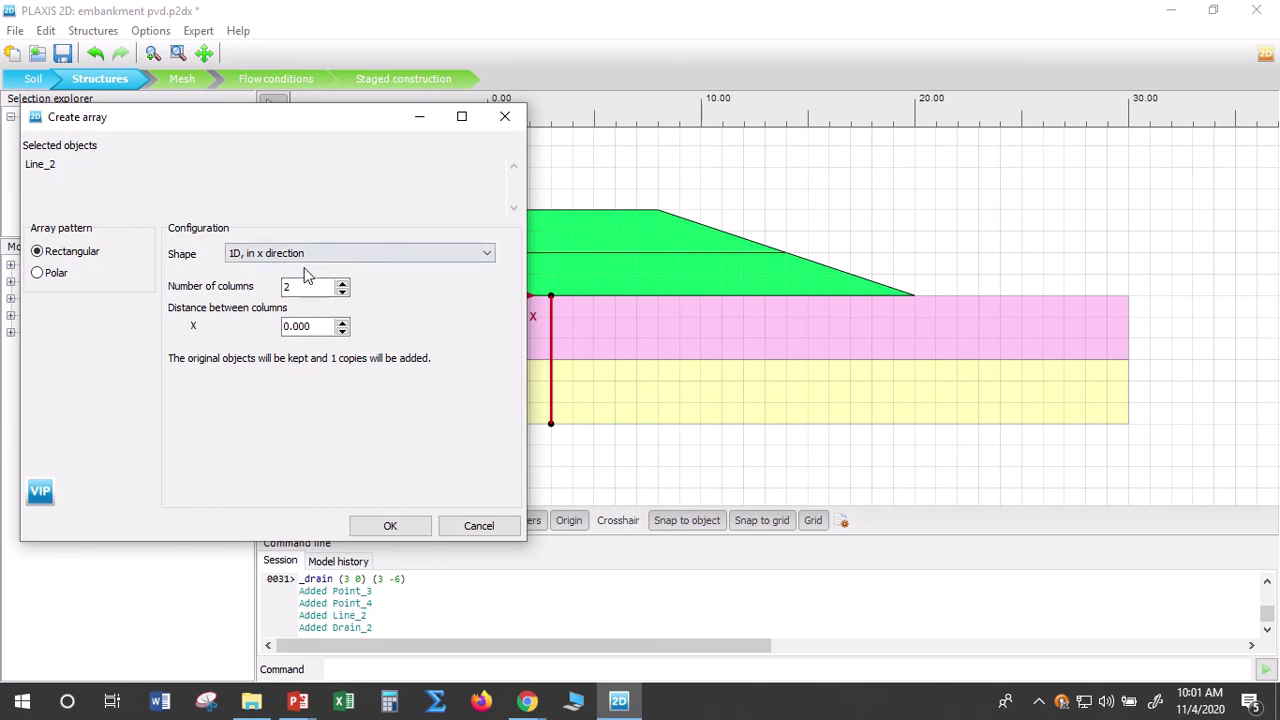
click(342, 283)
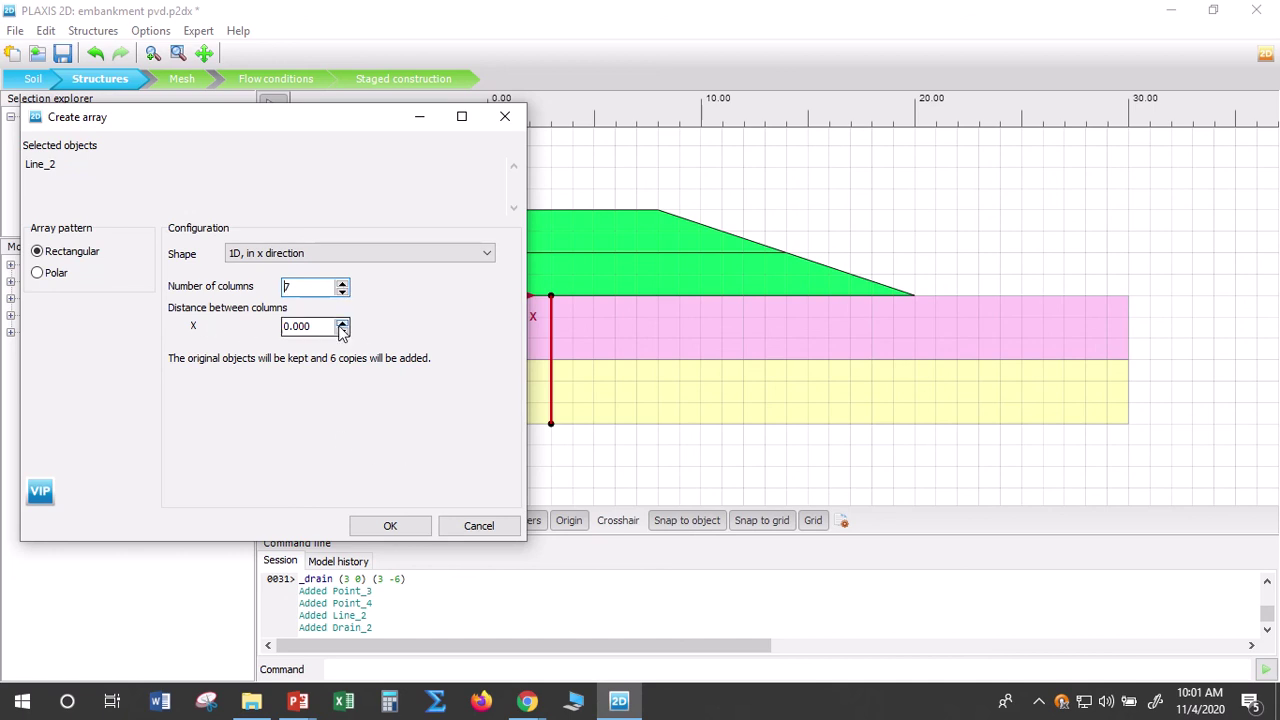
click(342, 325)
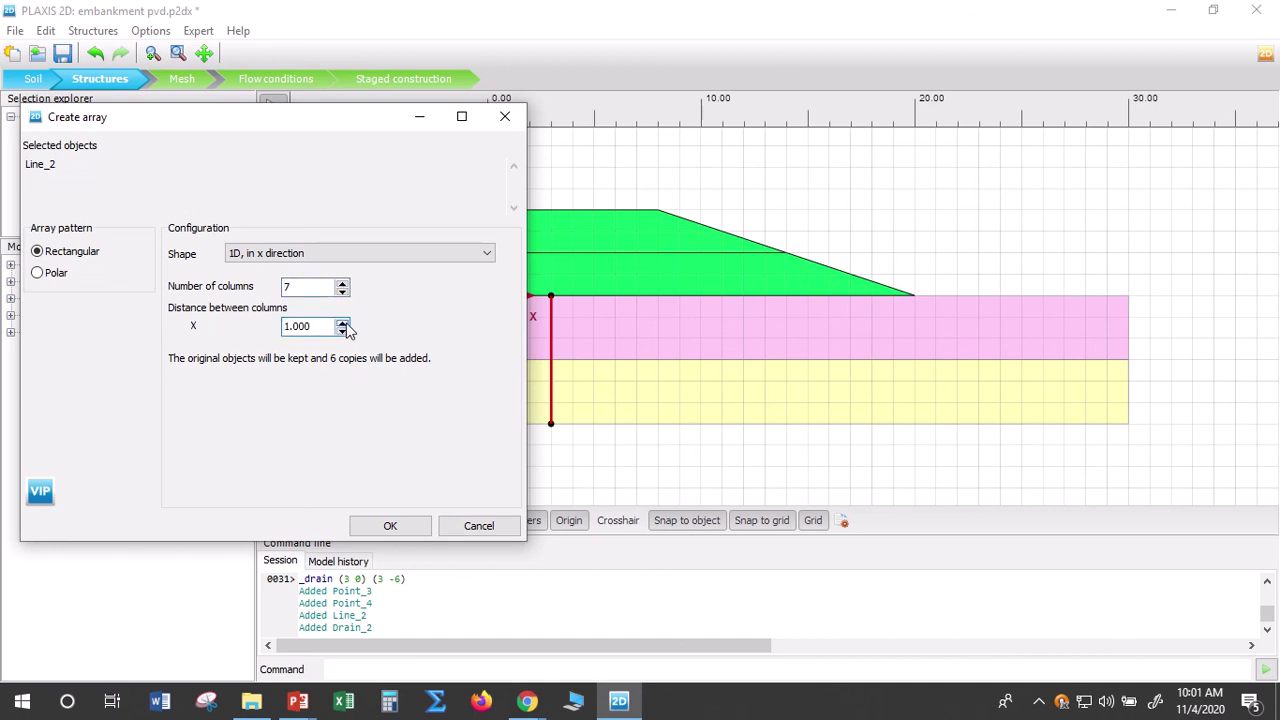
click(343, 324)
click(419, 533)
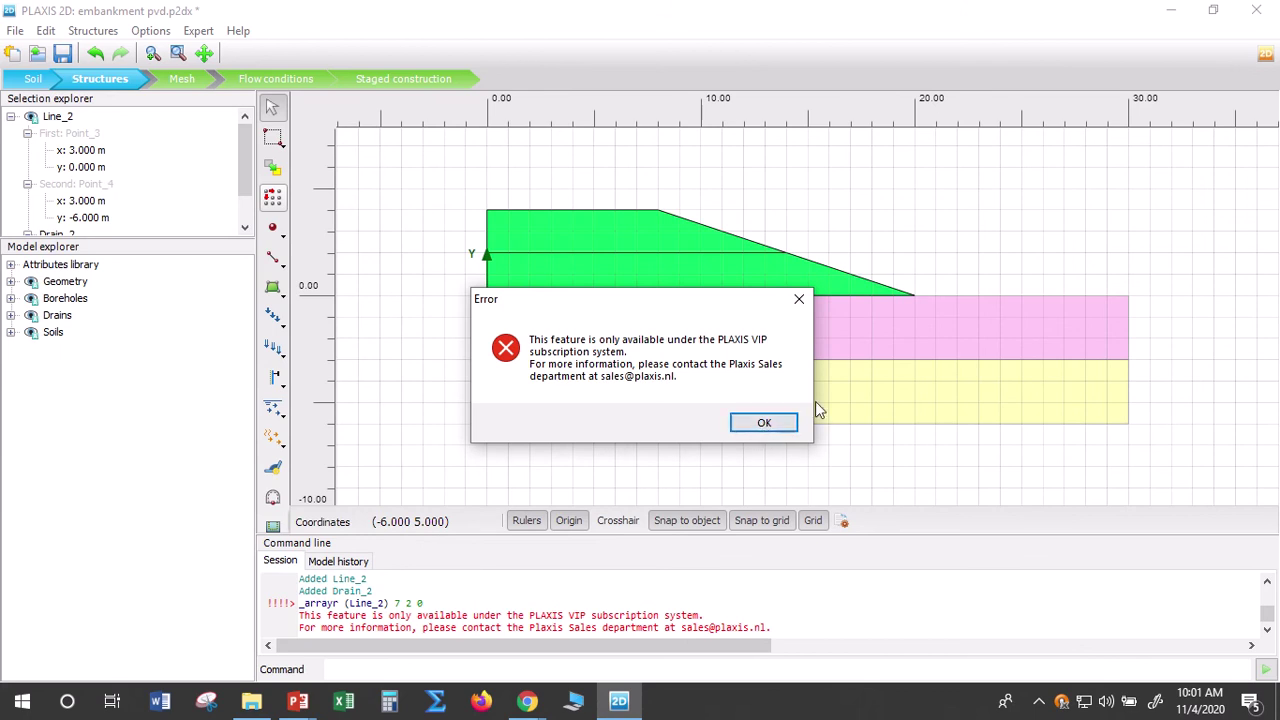
click(764, 423)
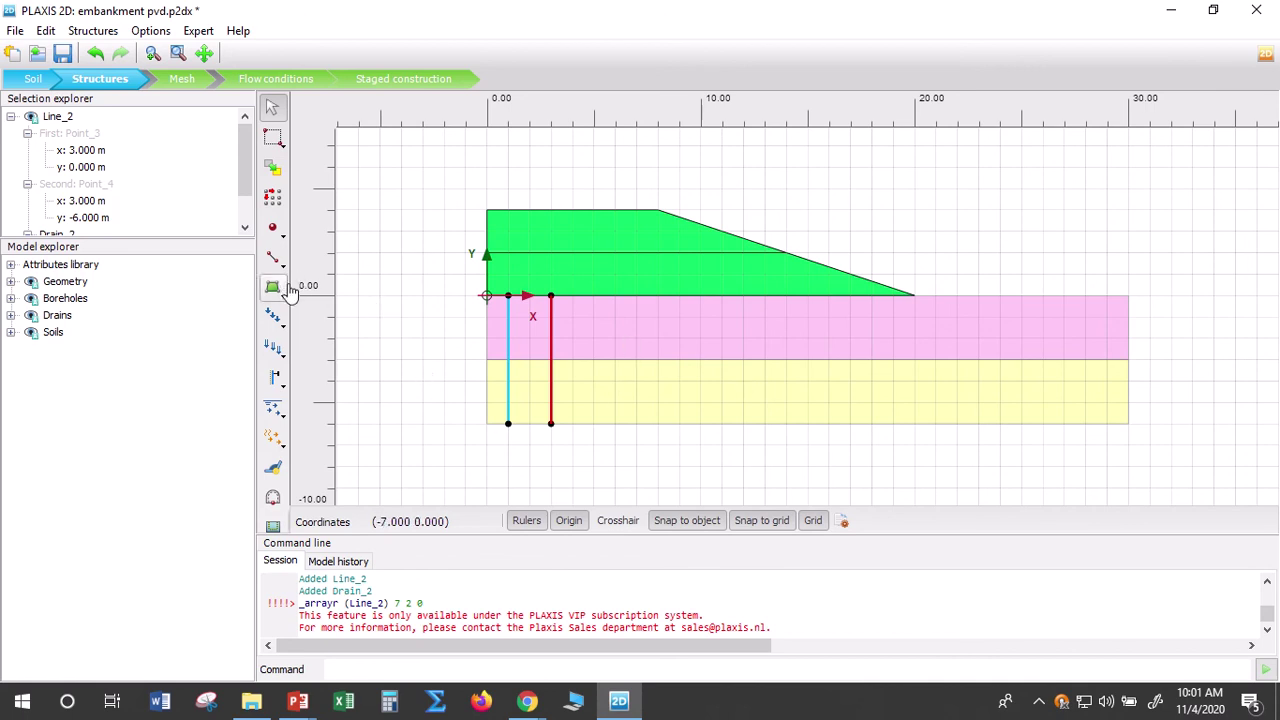
Create two vertical drains through the subsoil, from (5, 0) to (5, -6) and from (7, 0) to (7, -6)
click(285, 424)
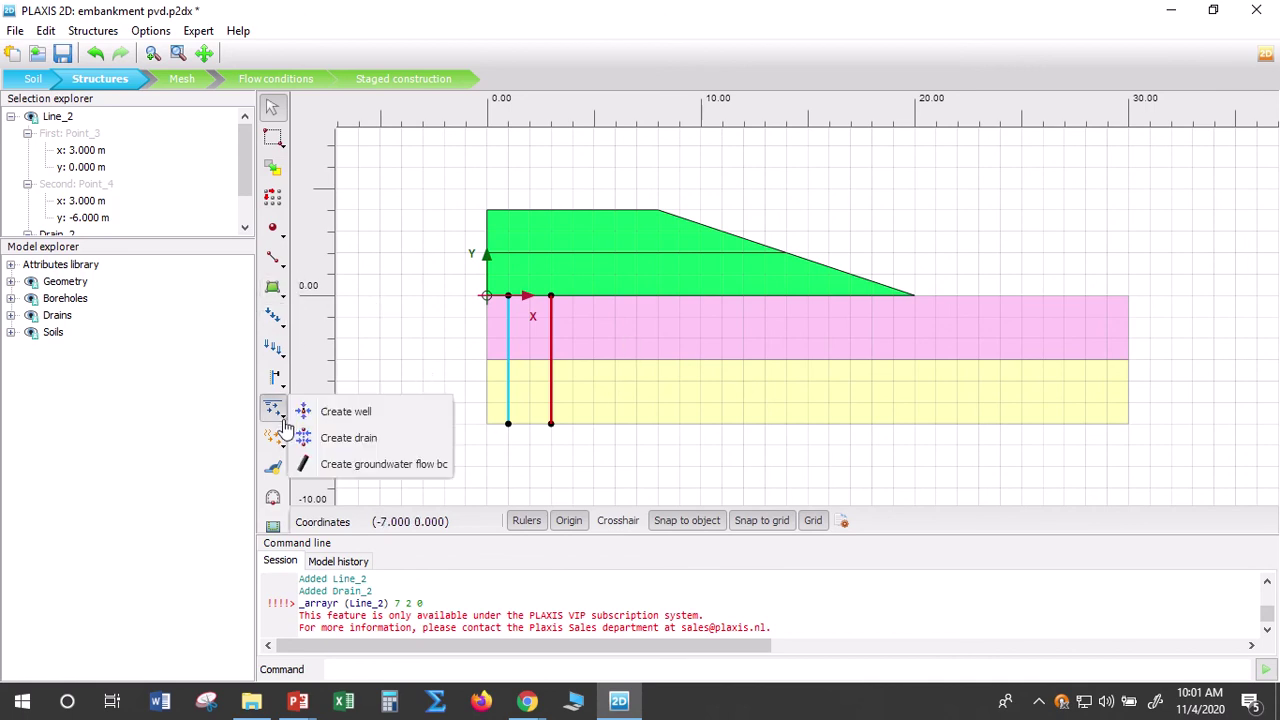
click(282, 418)
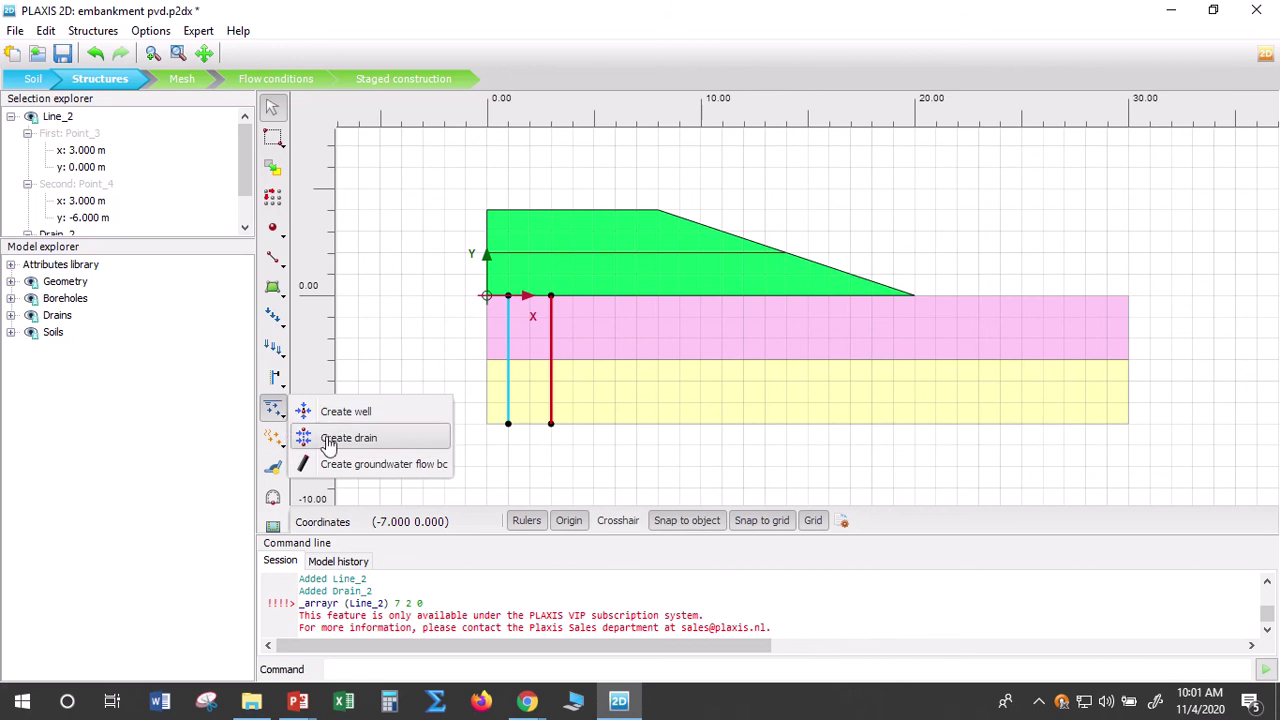
click(330, 438)
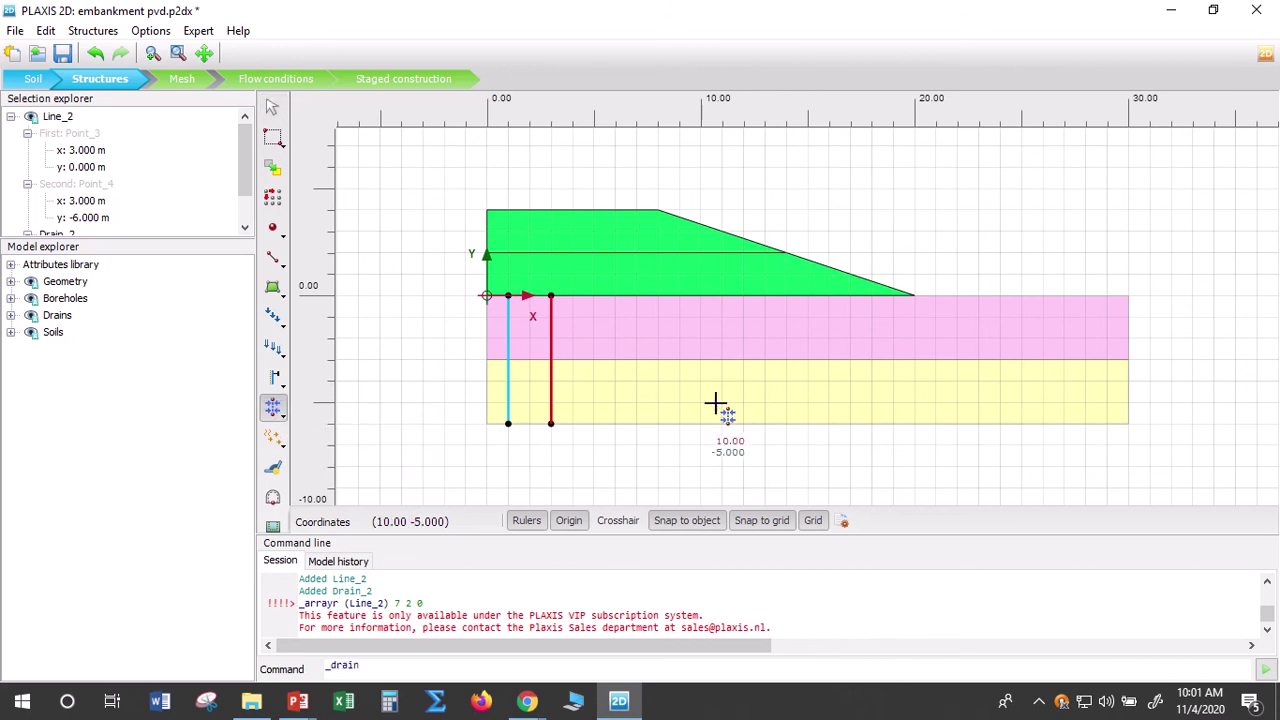
click(594, 295)
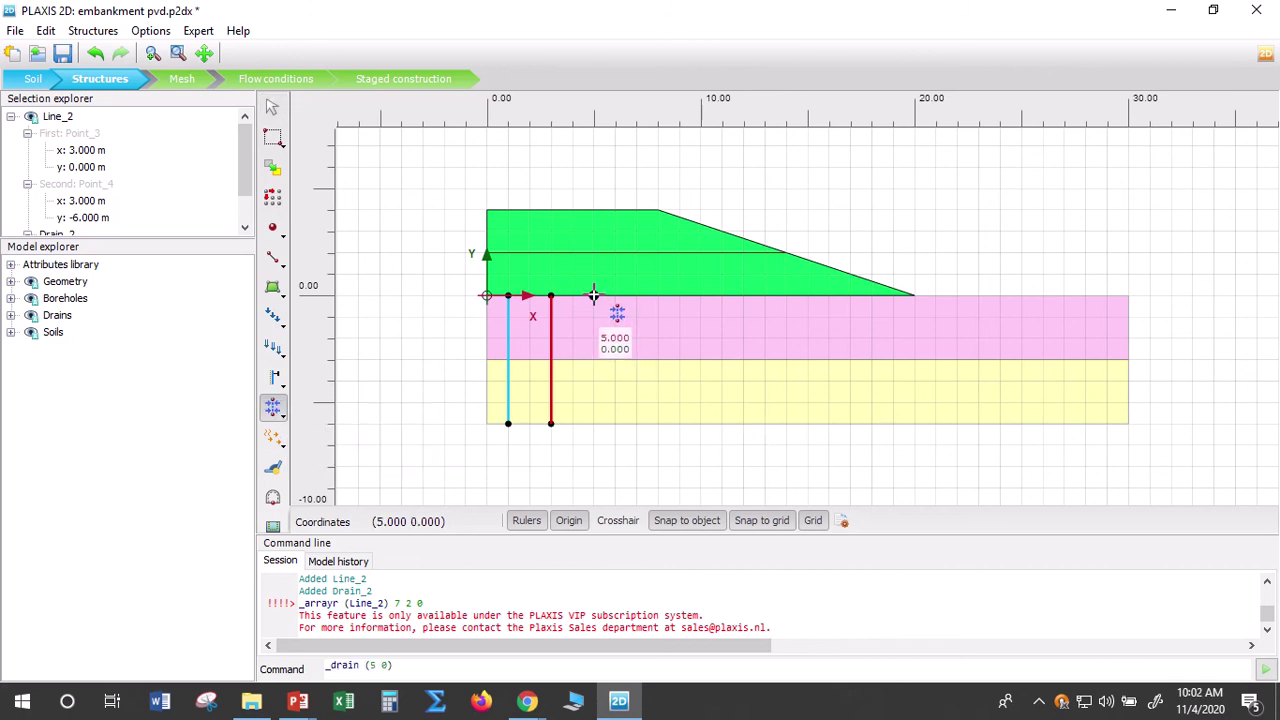
click(594, 424)
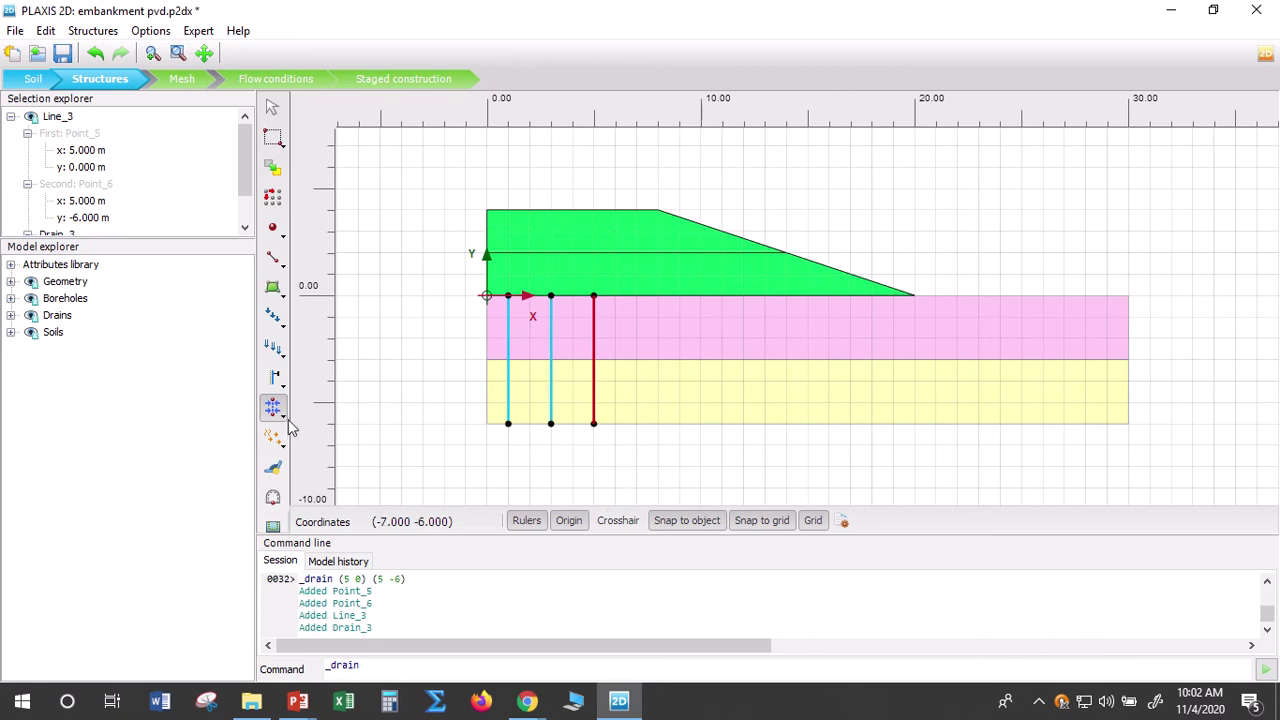
click(637, 296)
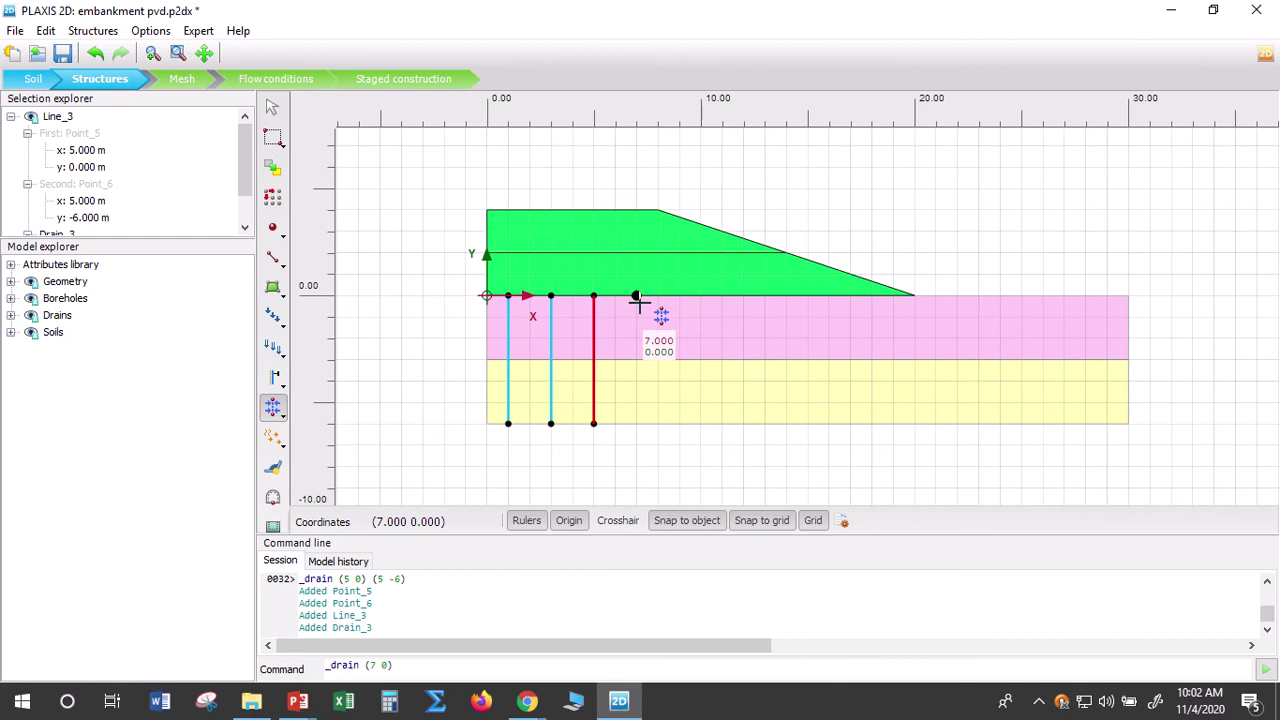
click(637, 424)
right_click(667, 463)
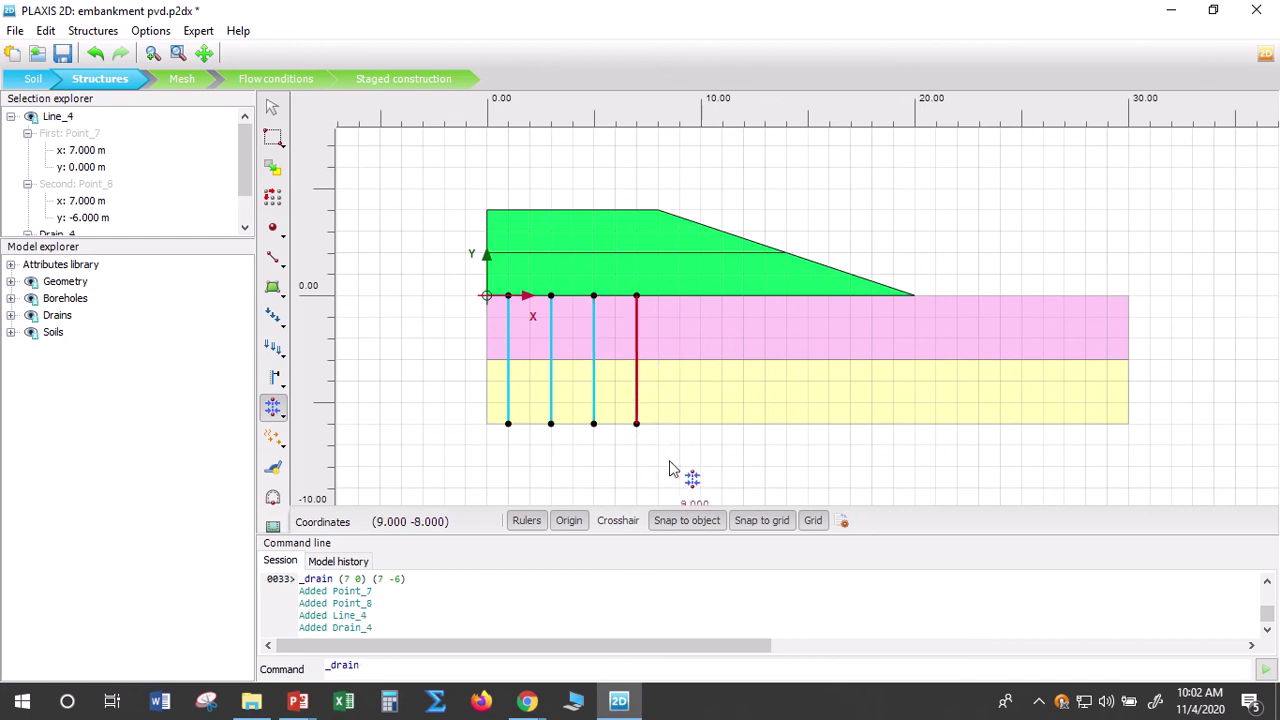
Add vertical drains from (9, 0) to (9, -6) and from (11, 0) to (11, -6)
click(679, 296)
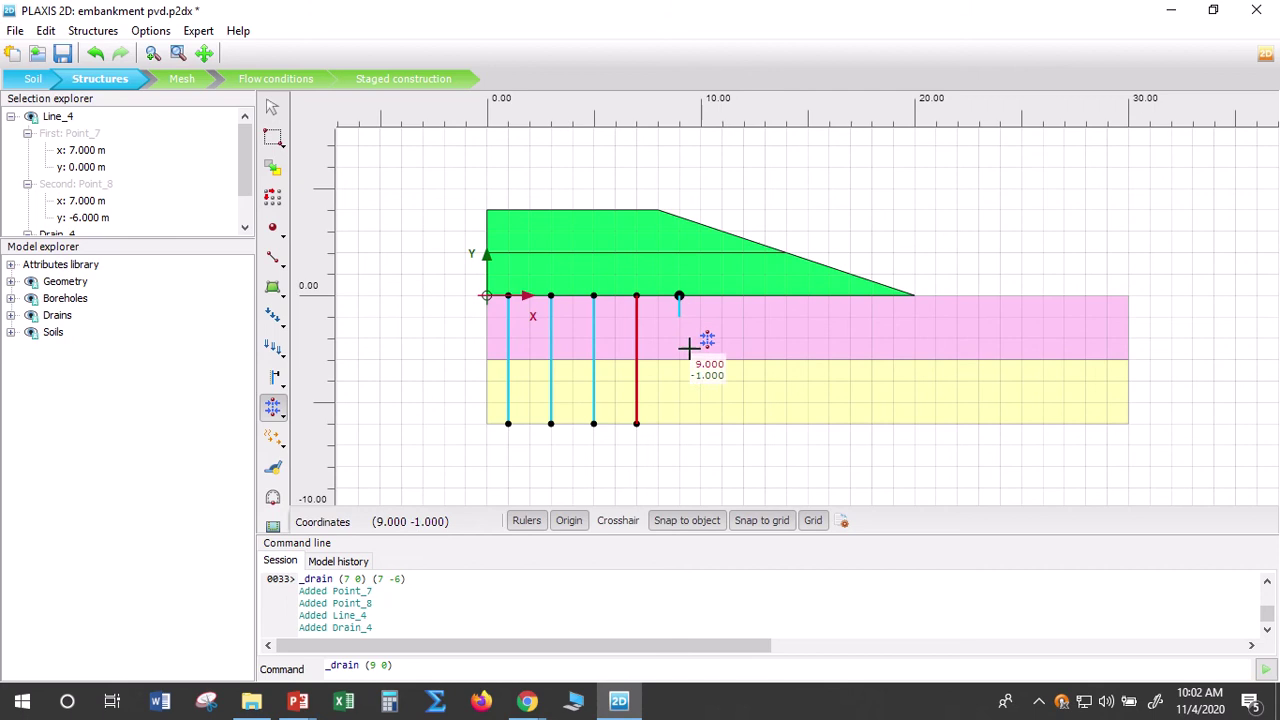
click(680, 424)
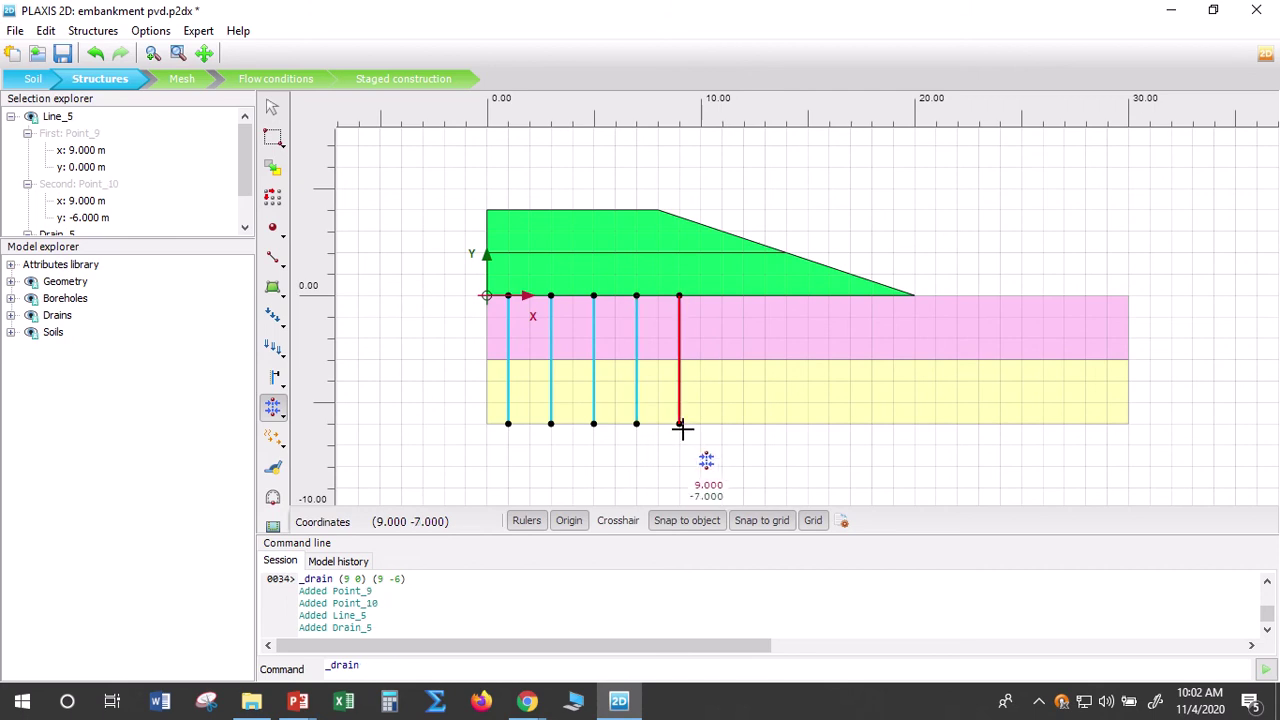
click(722, 296)
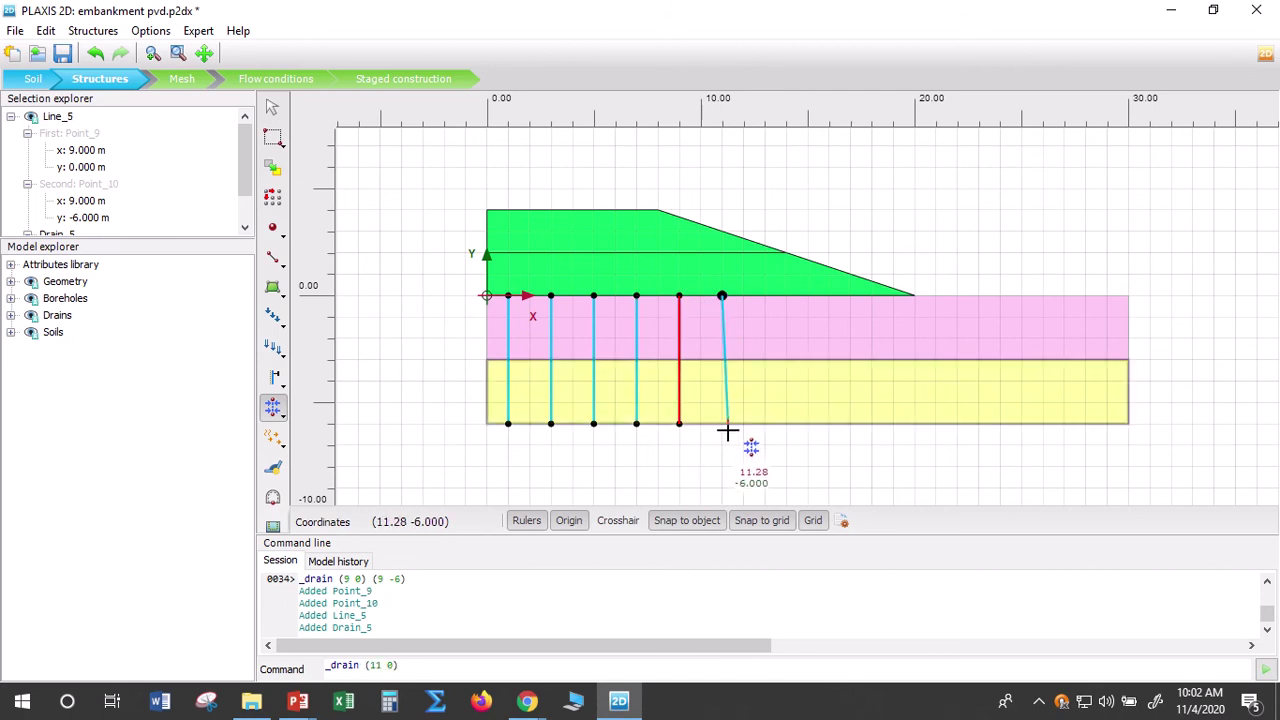
click(722, 424)
right_click(735, 445)
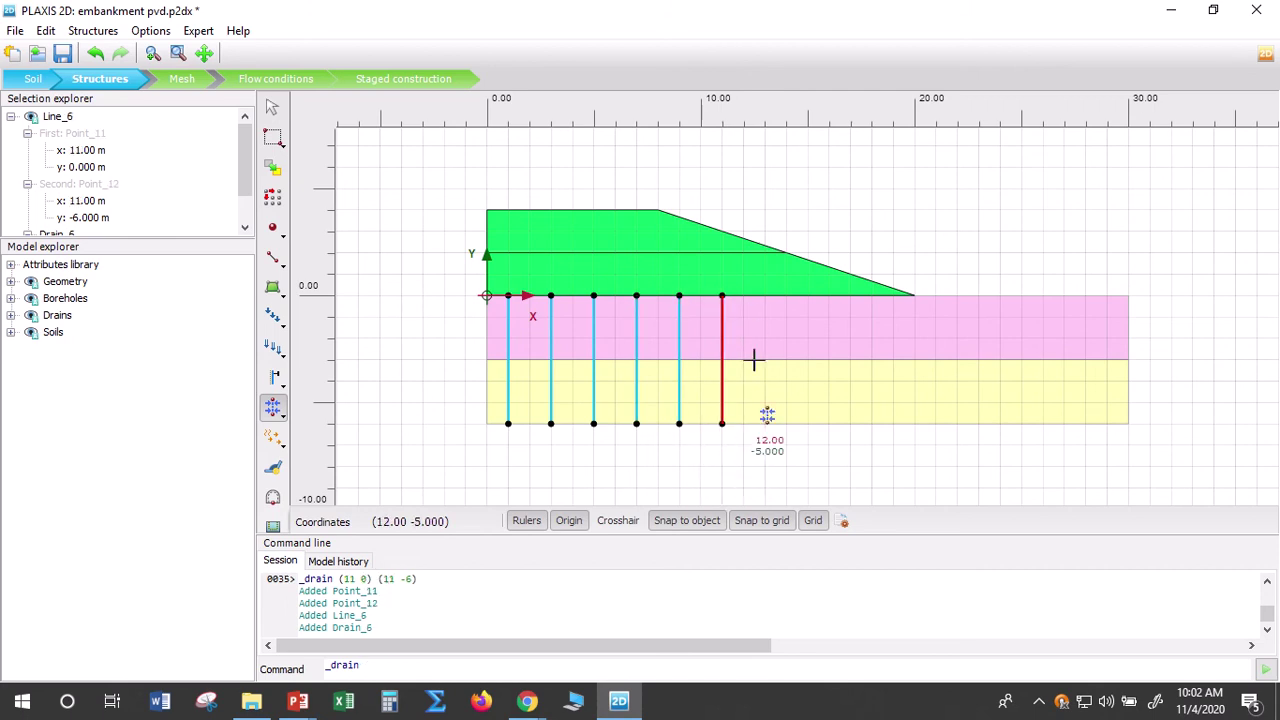
Add vertical drains under the embankment slope from (13, 0) to (13, -6) and from (15, 0) to (15, -6)
click(765, 296)
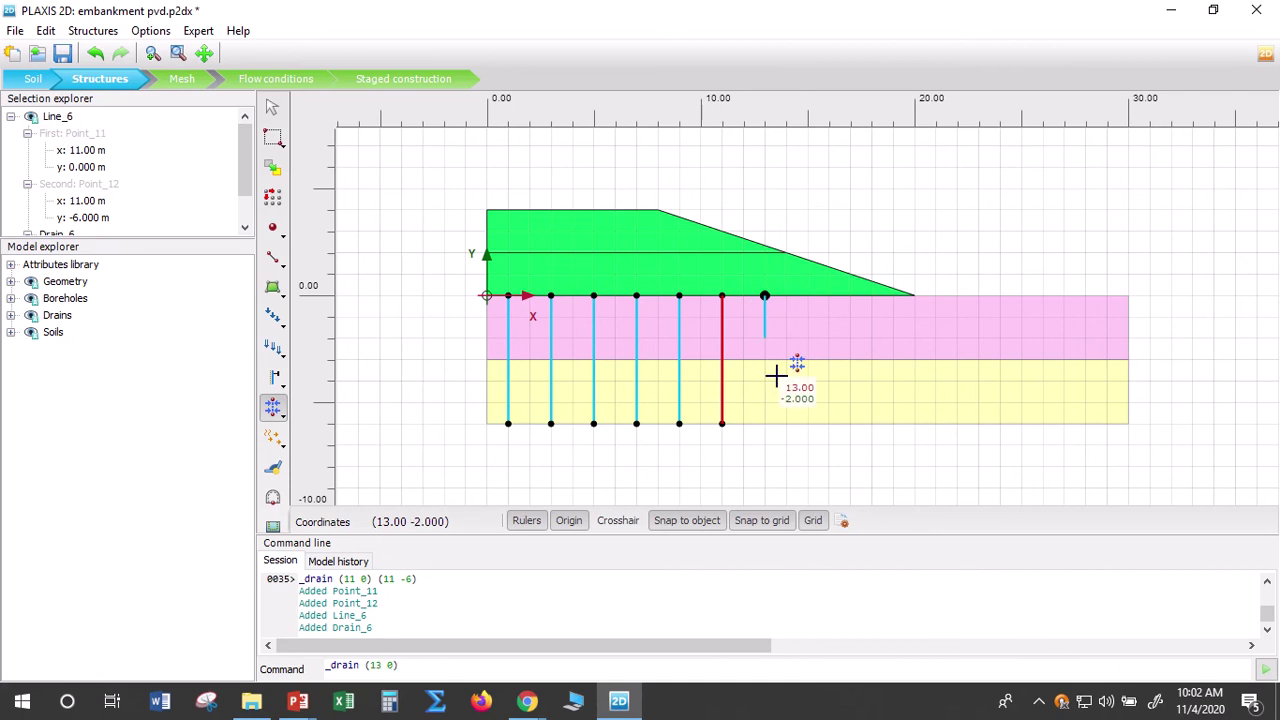
click(765, 424)
right_click(758, 456)
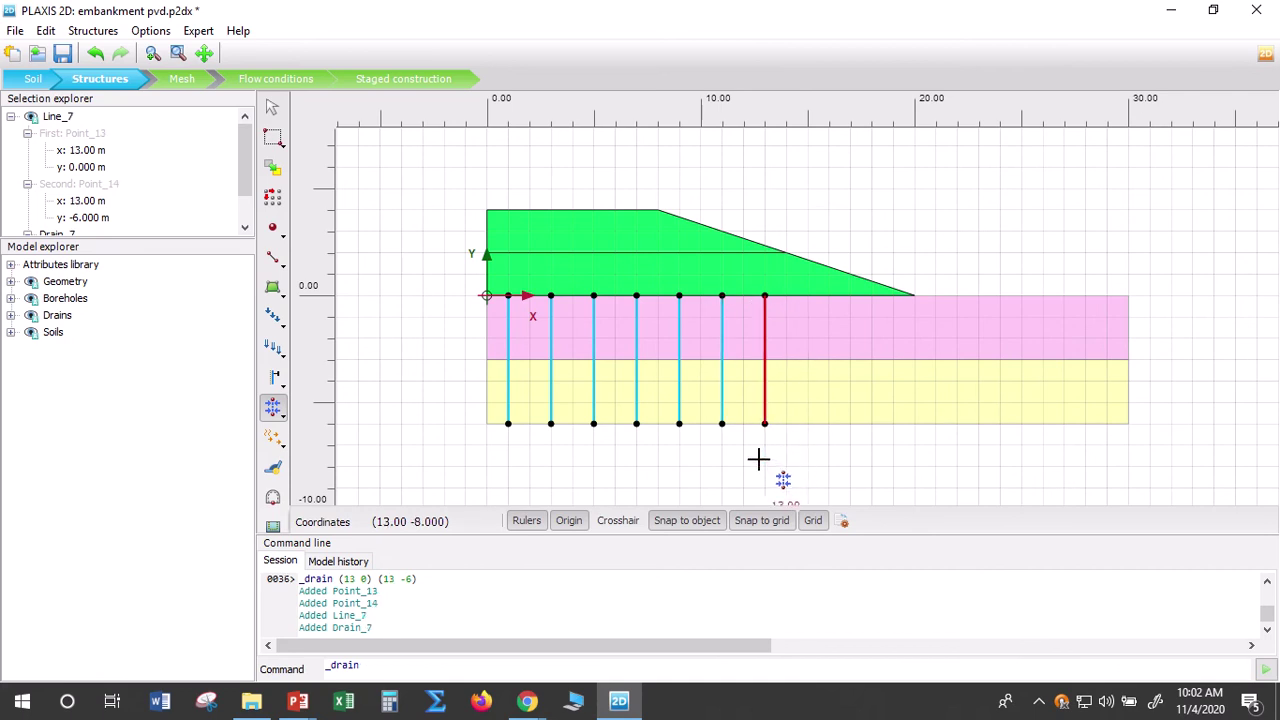
click(807, 296)
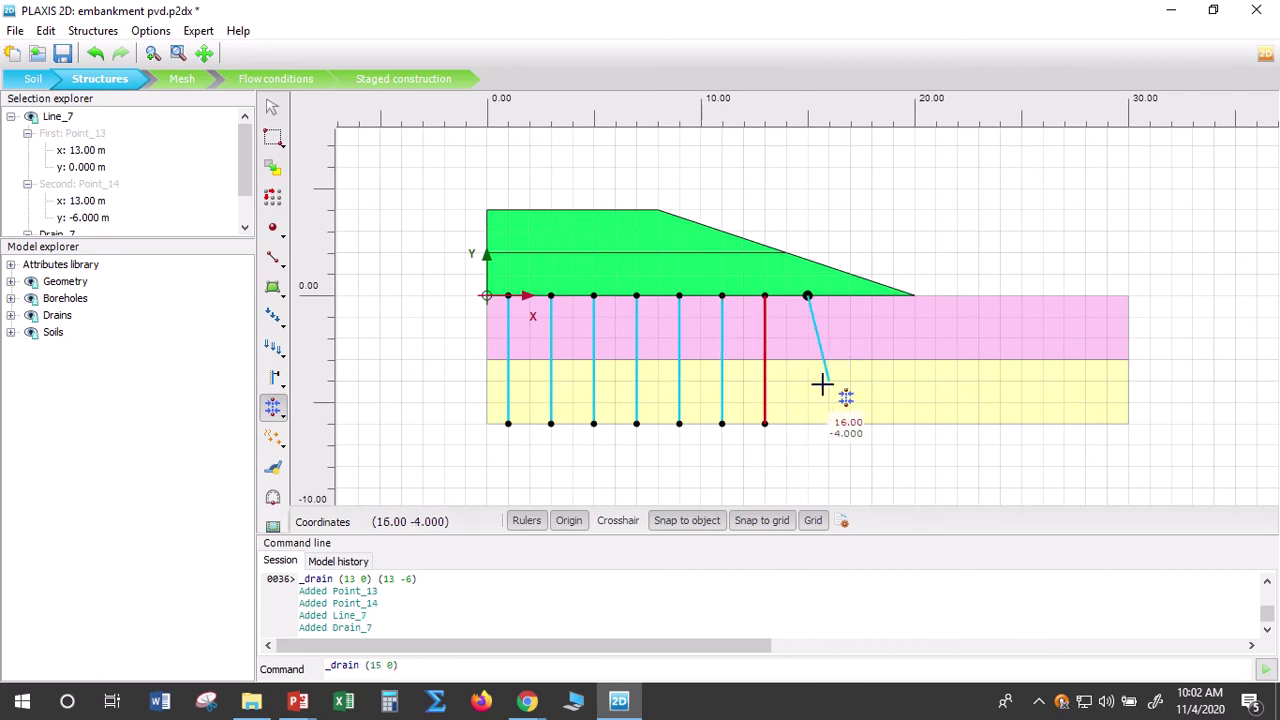
click(808, 422)
right_click(811, 457)
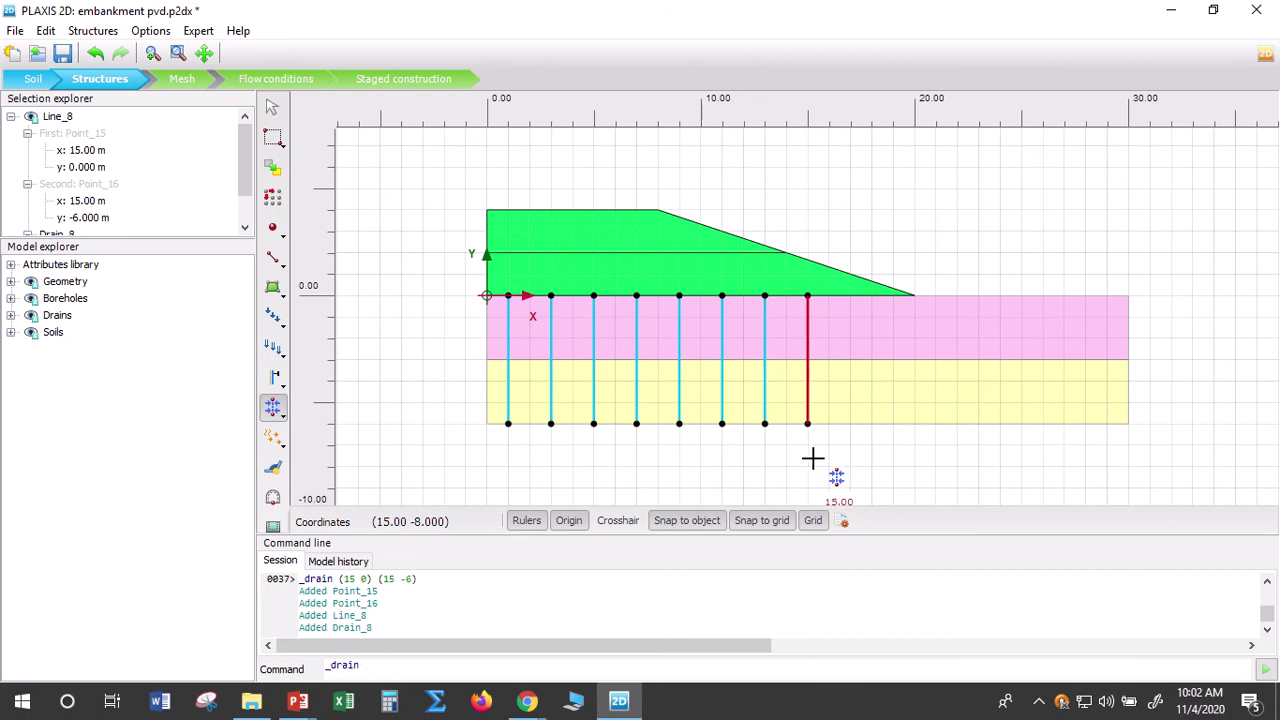
Add the last two vertical drains near the embankment toe, from (17, 0) to (17, -6) and from (19, 0) to (19, -6)
click(851, 295)
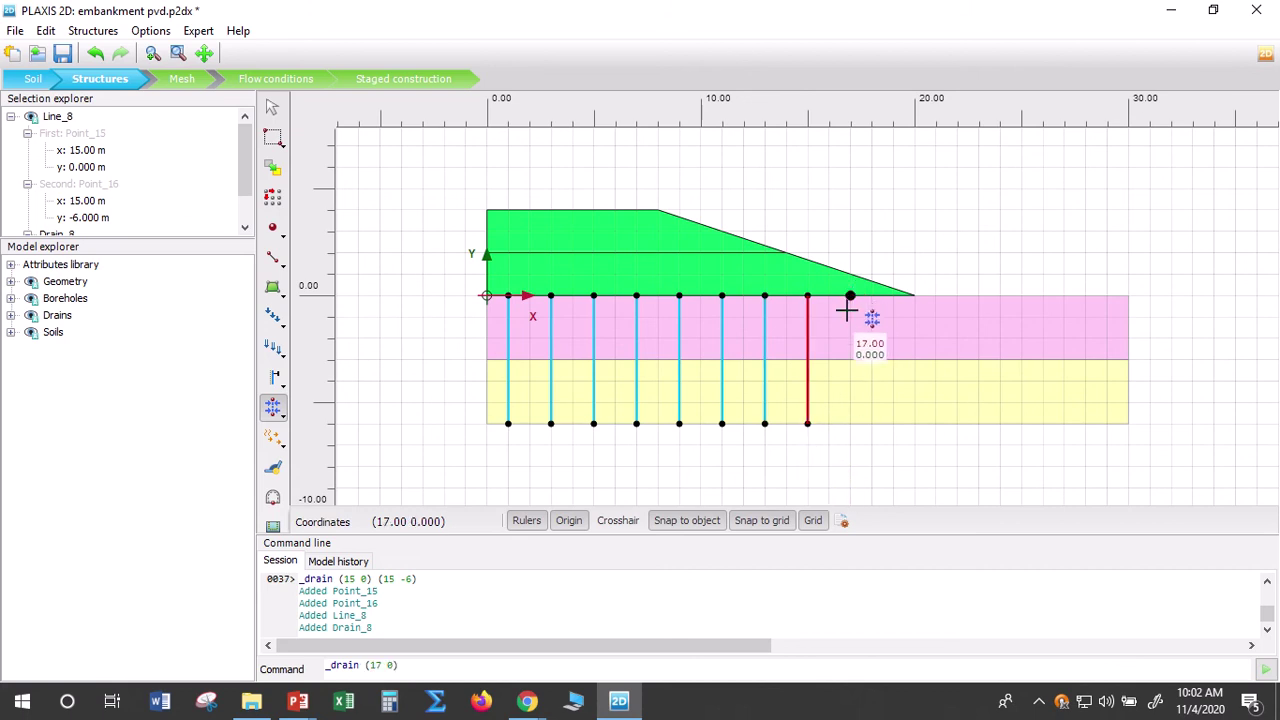
click(853, 423)
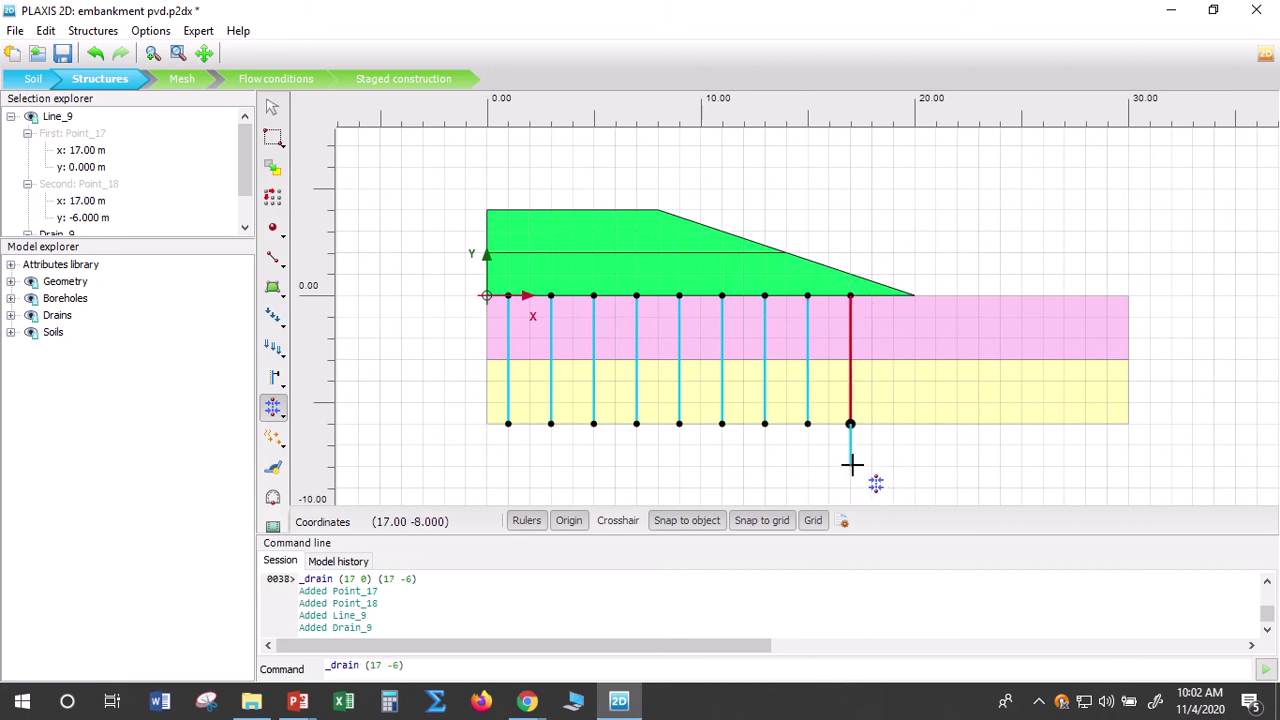
right_click(849, 457)
click(894, 293)
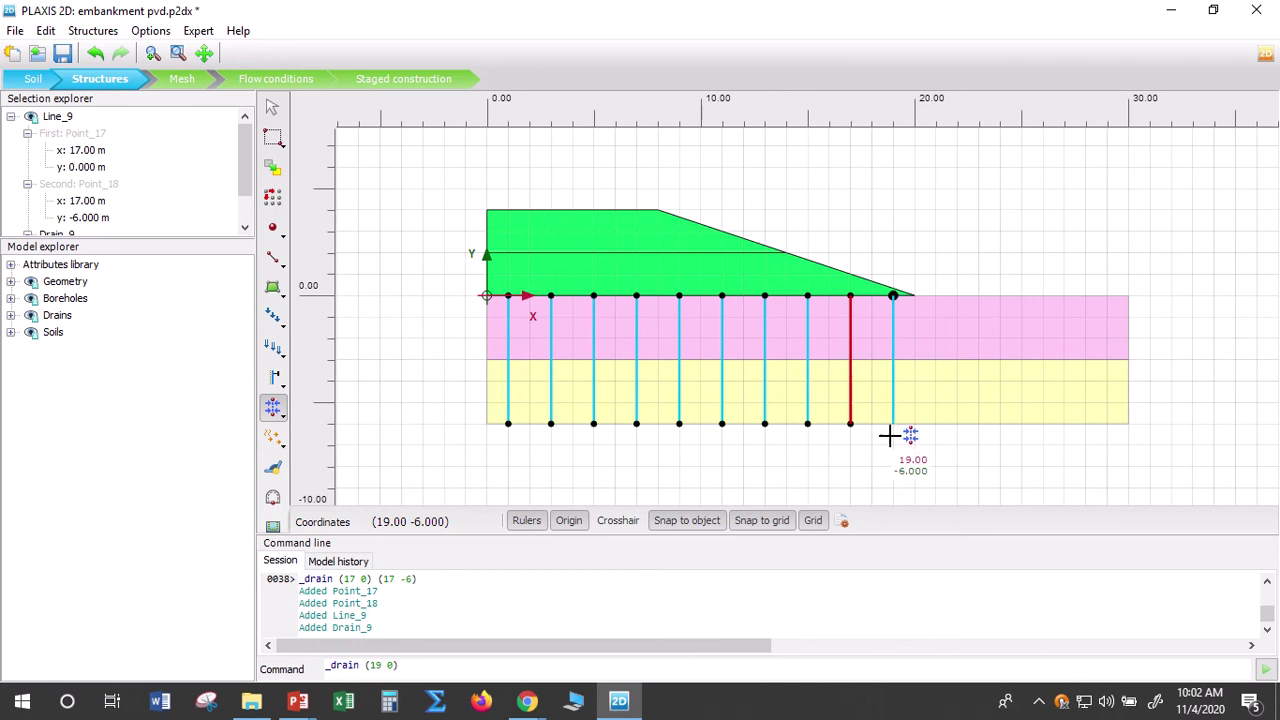
click(894, 424)
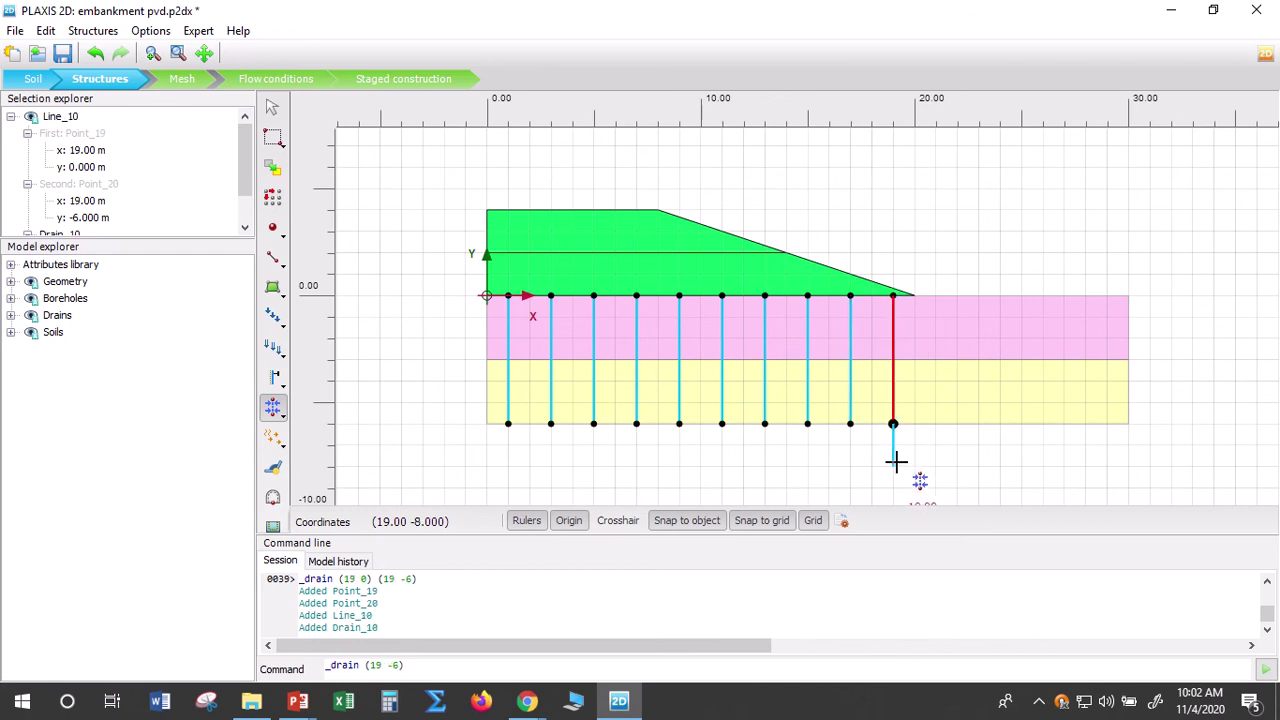
right_click(894, 458)
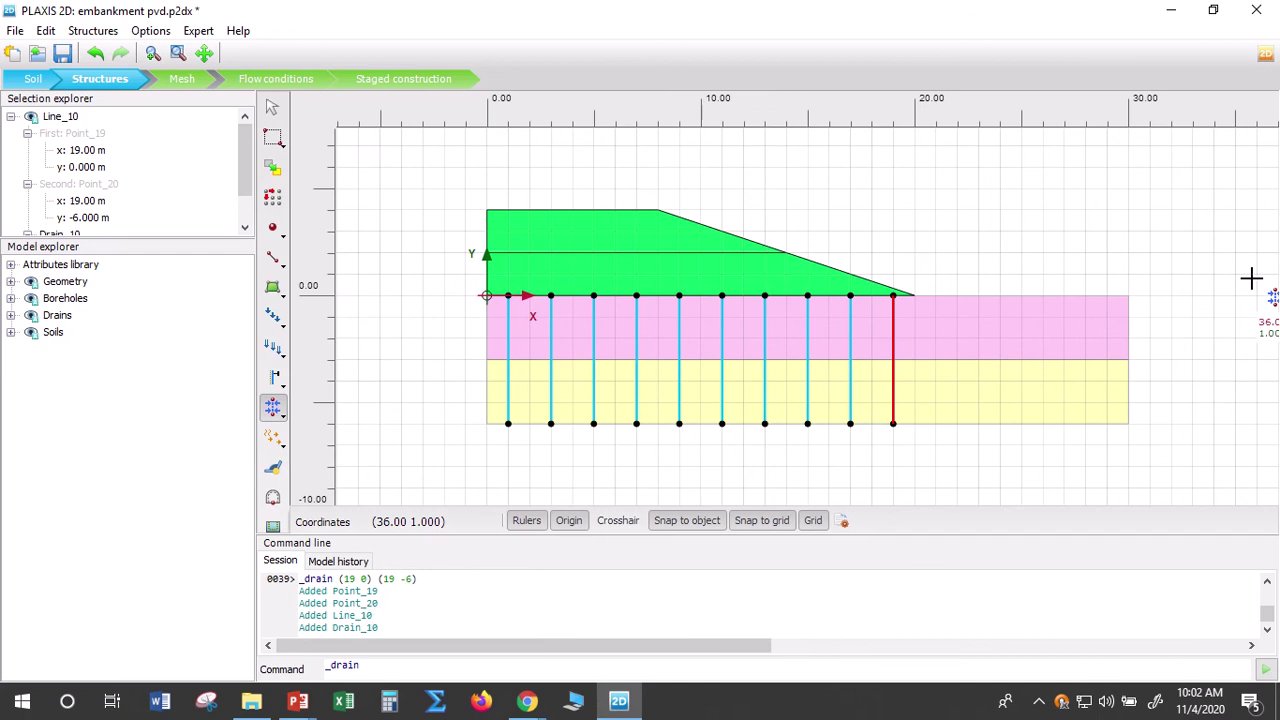
End drain creation, clear the selection of the last drain and save the project
click(272, 113)
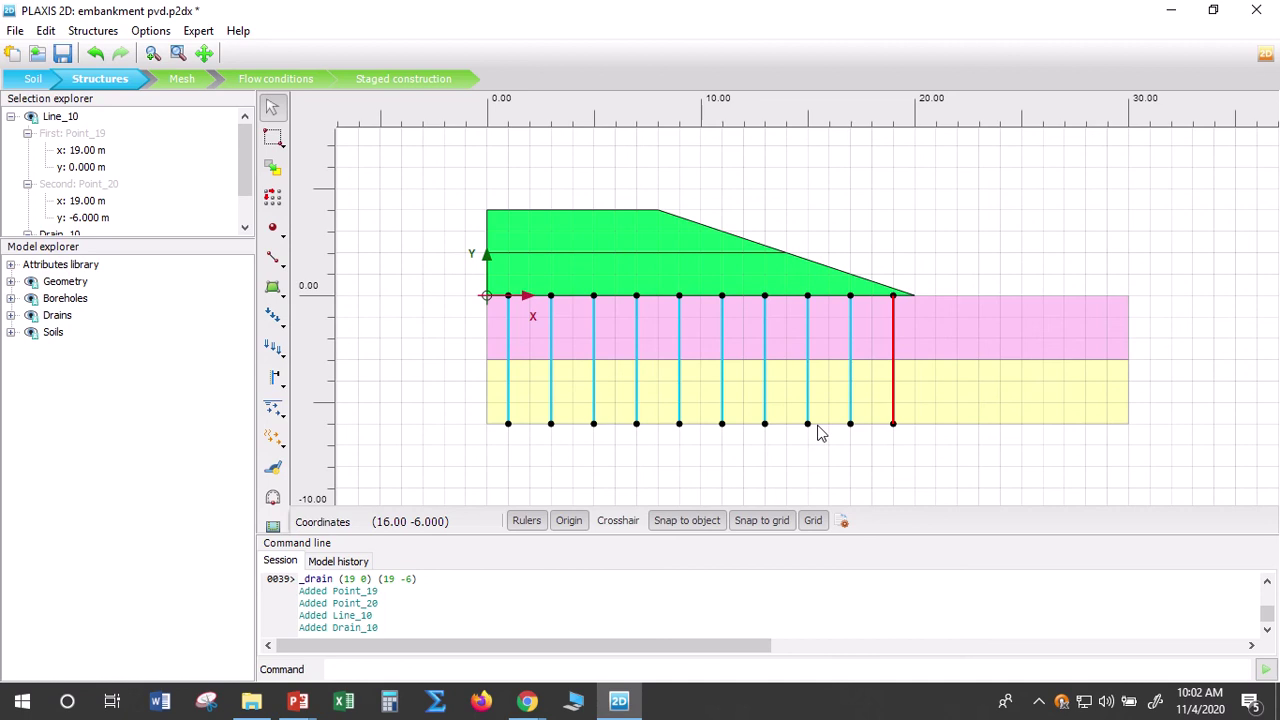
click(915, 469)
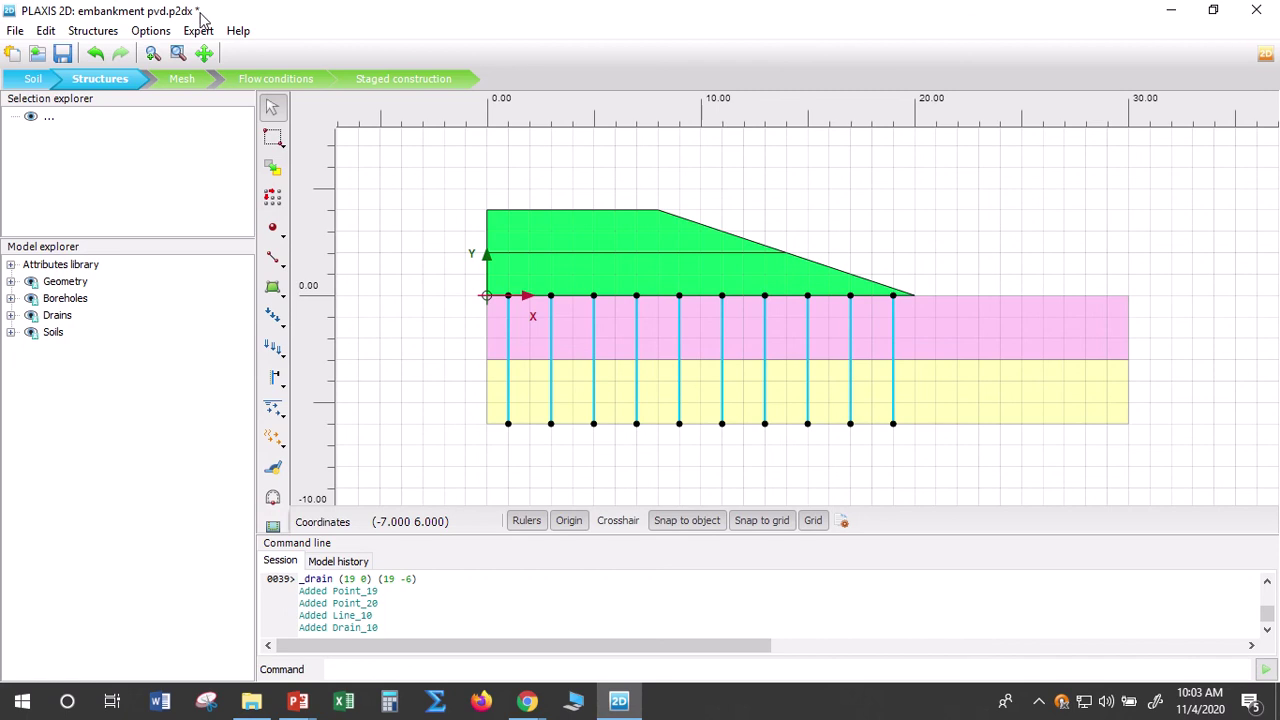
click(63, 53)
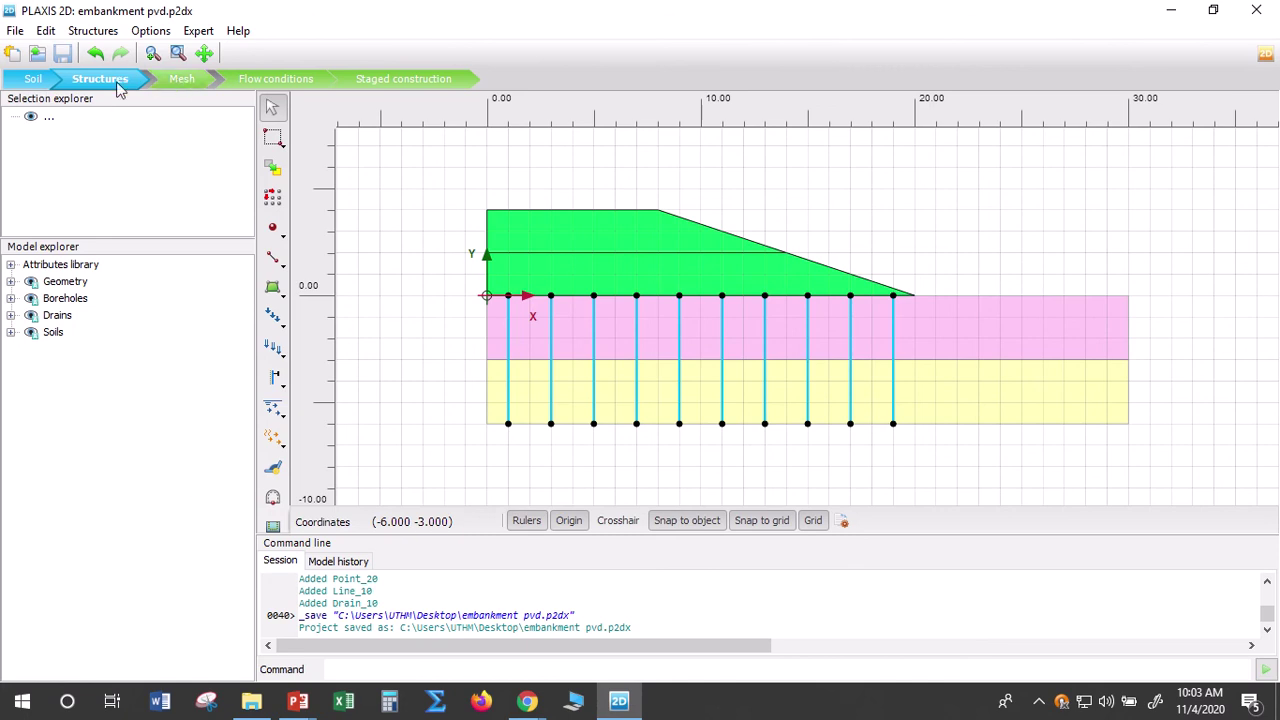
Generate the finite element mesh with enhanced refinements and a Medium element distribution
click(195, 87)
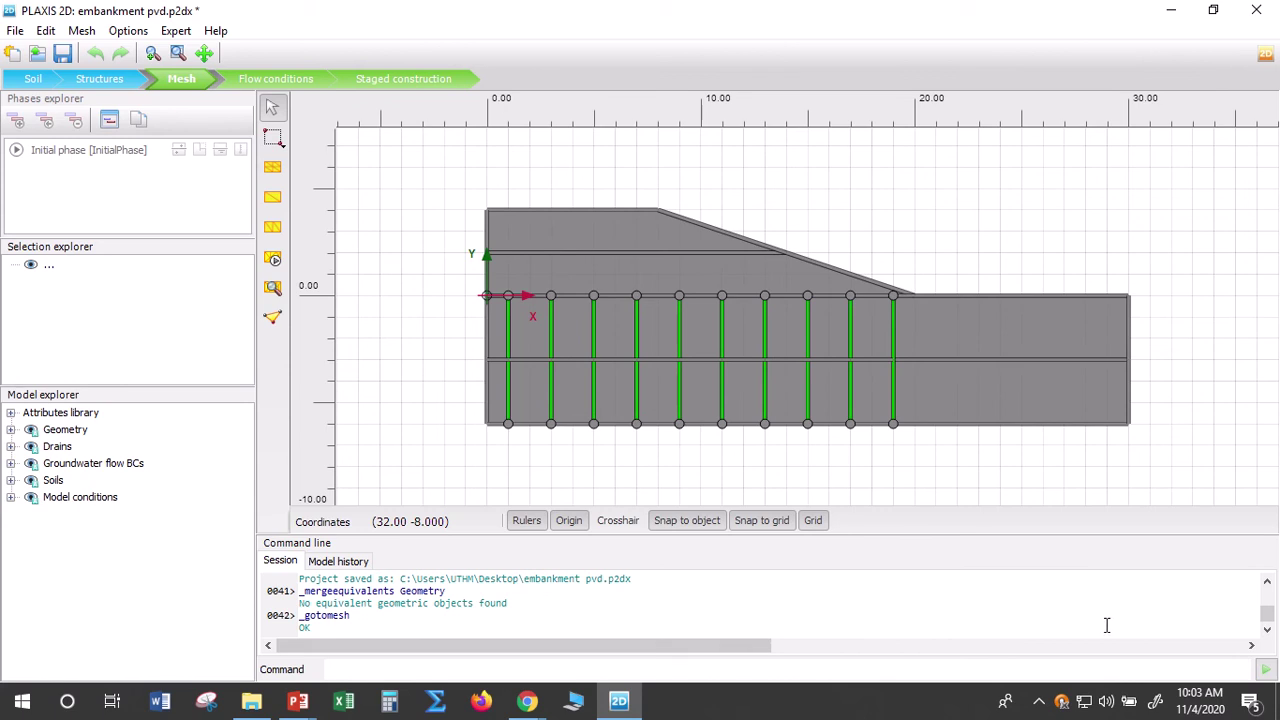
click(276, 260)
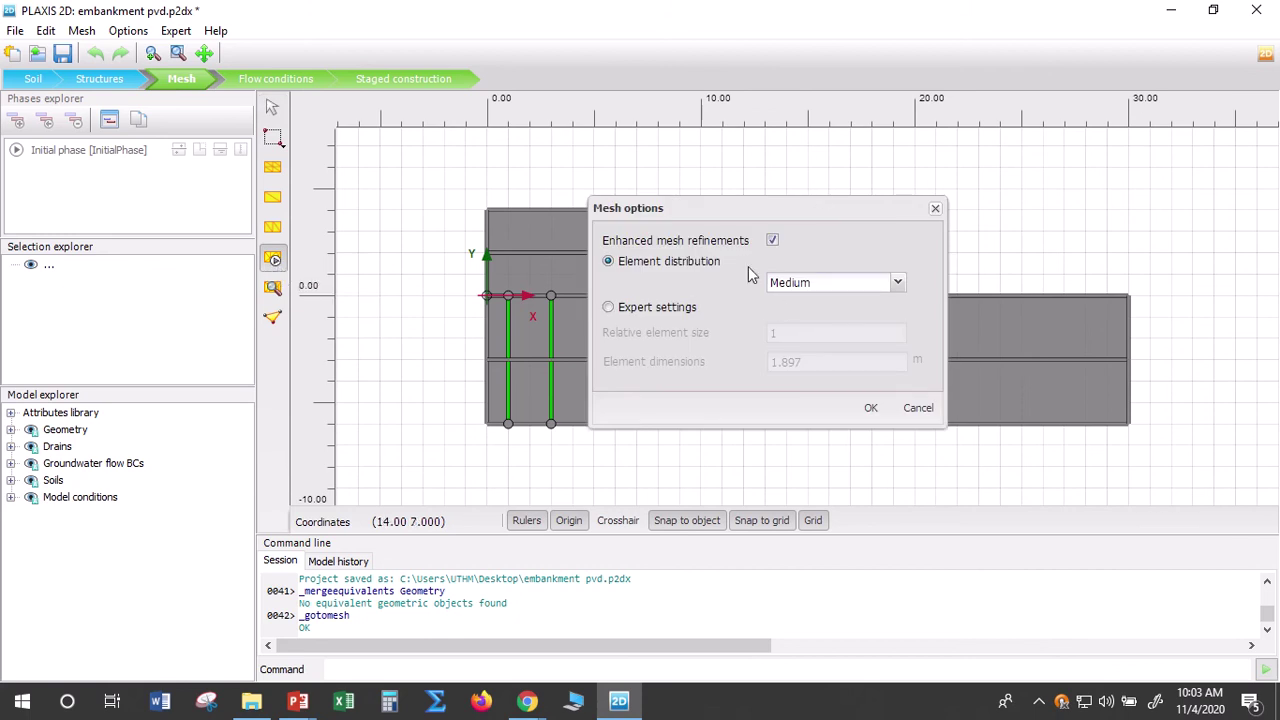
click(893, 290)
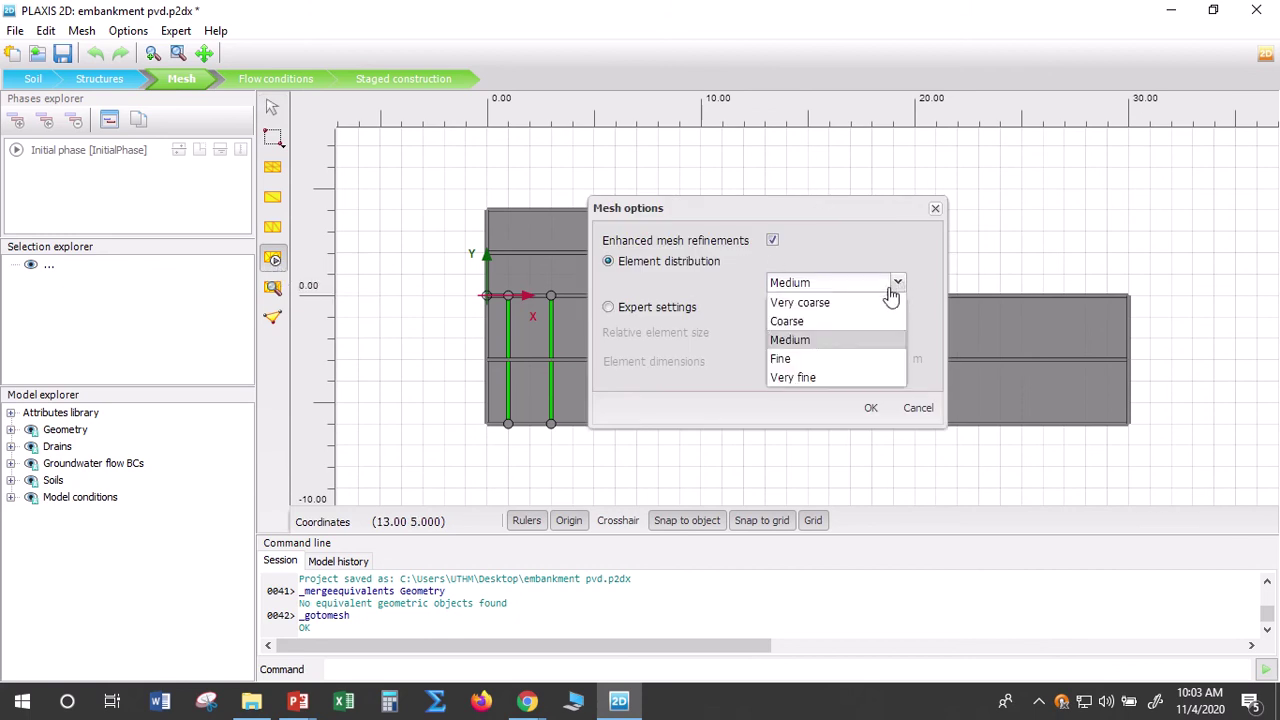
click(827, 341)
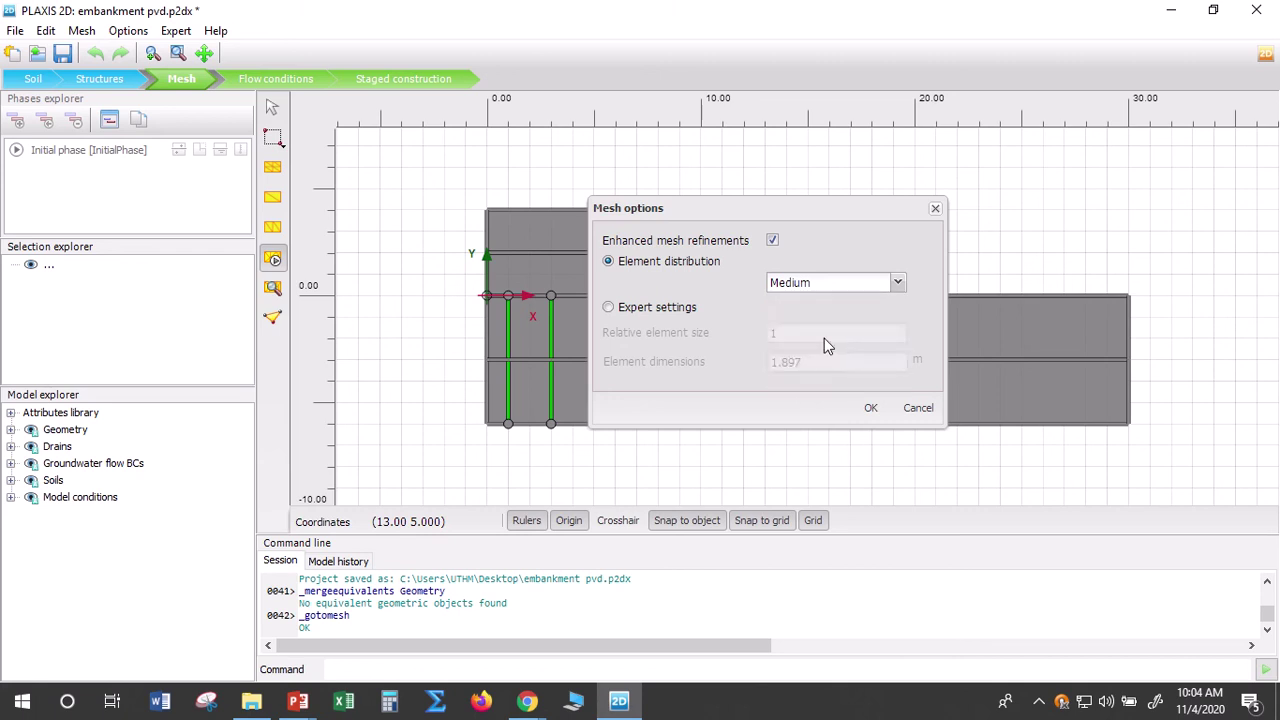
click(874, 412)
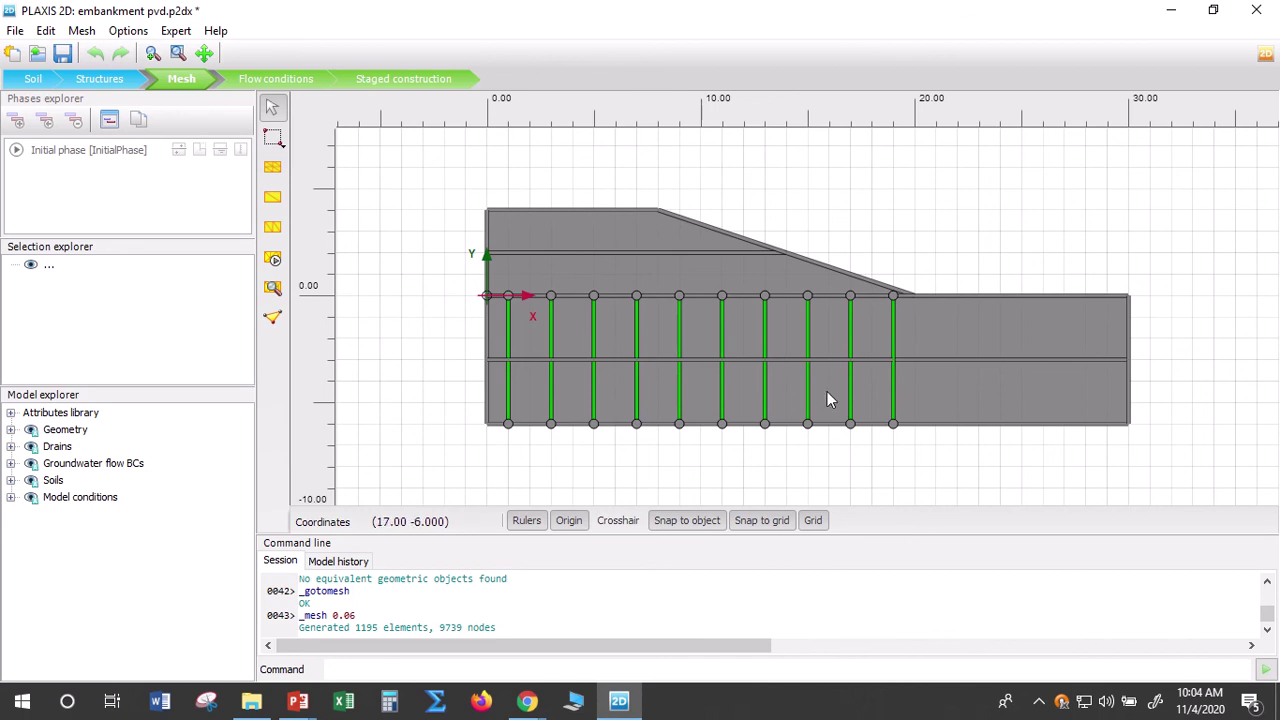
View the generated mesh as a connectivity plot and enlarge the plot area by shrinking the command line area
click(274, 290)
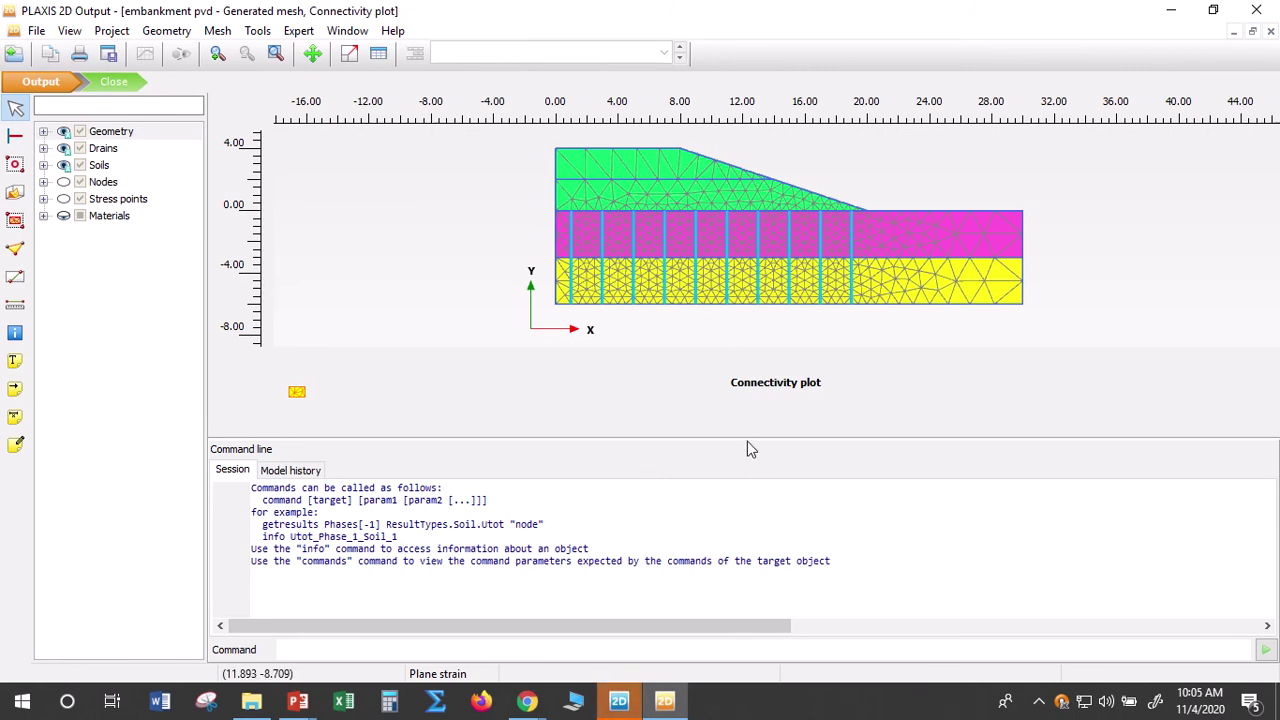
drag(747, 437, 727, 512)
drag(733, 552, 733, 581)
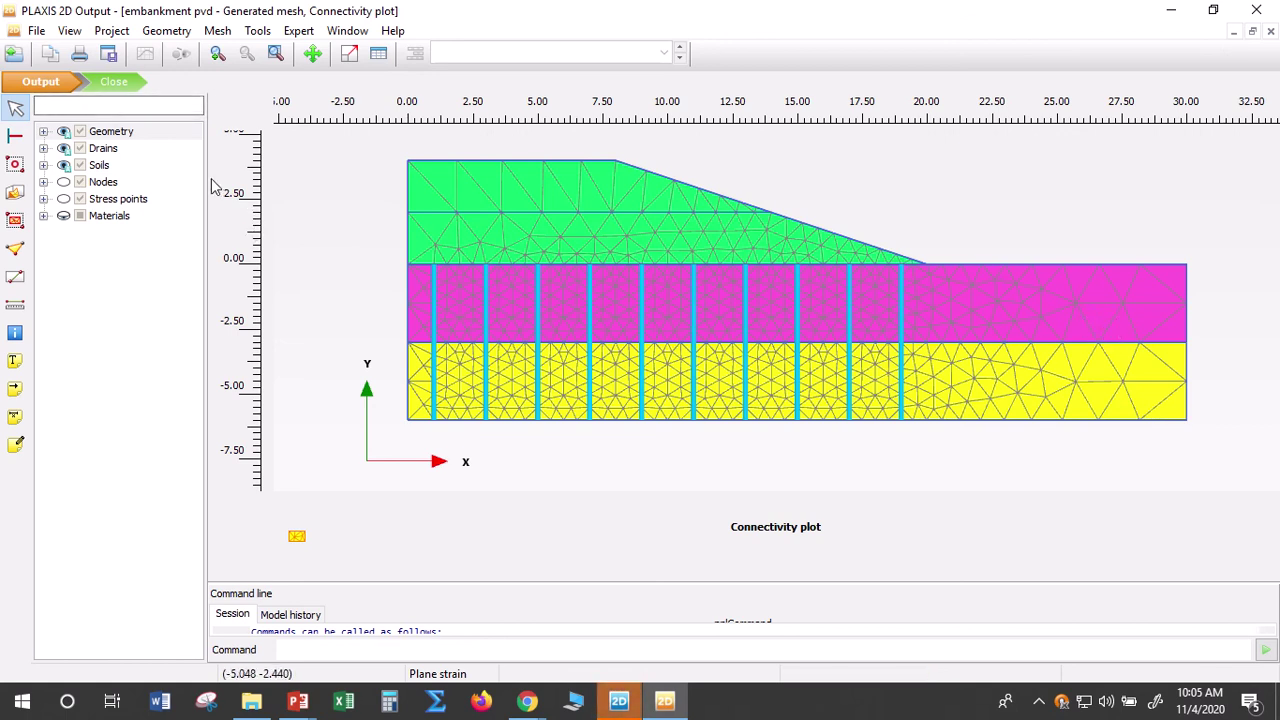
Show the element numbers on the mesh plot to examine them, and hide them again
click(217, 31)
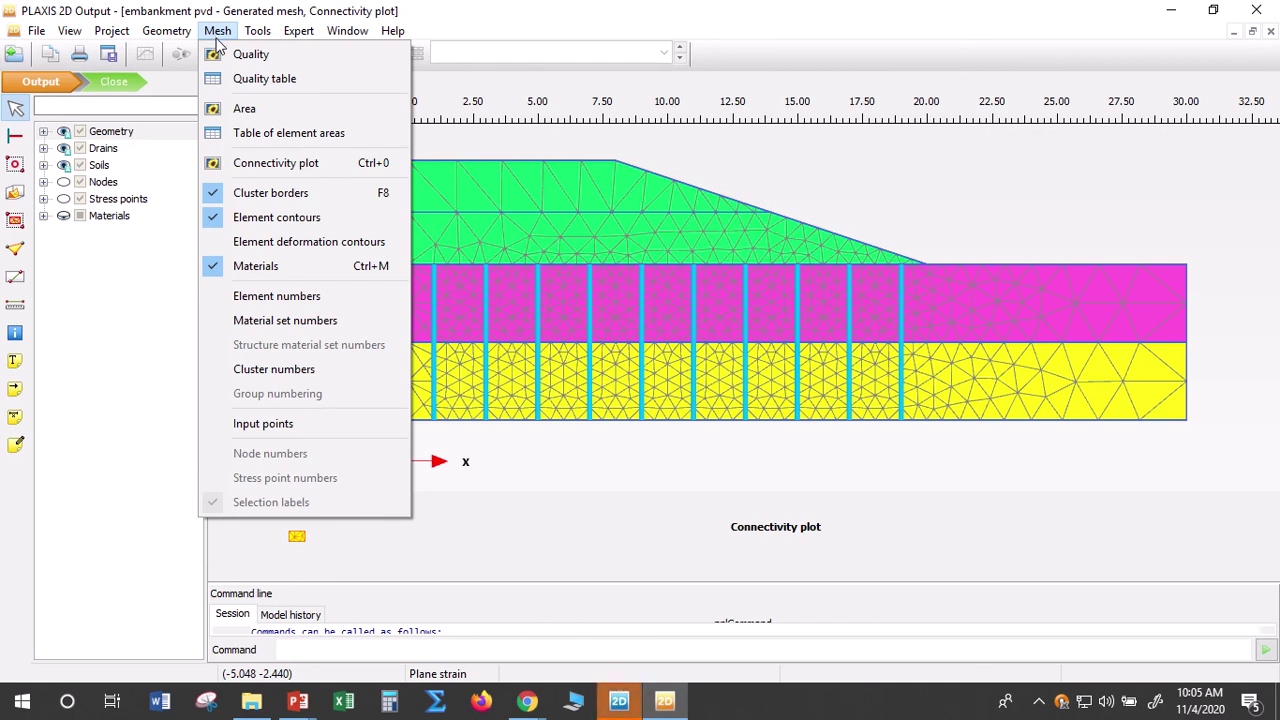
click(288, 302)
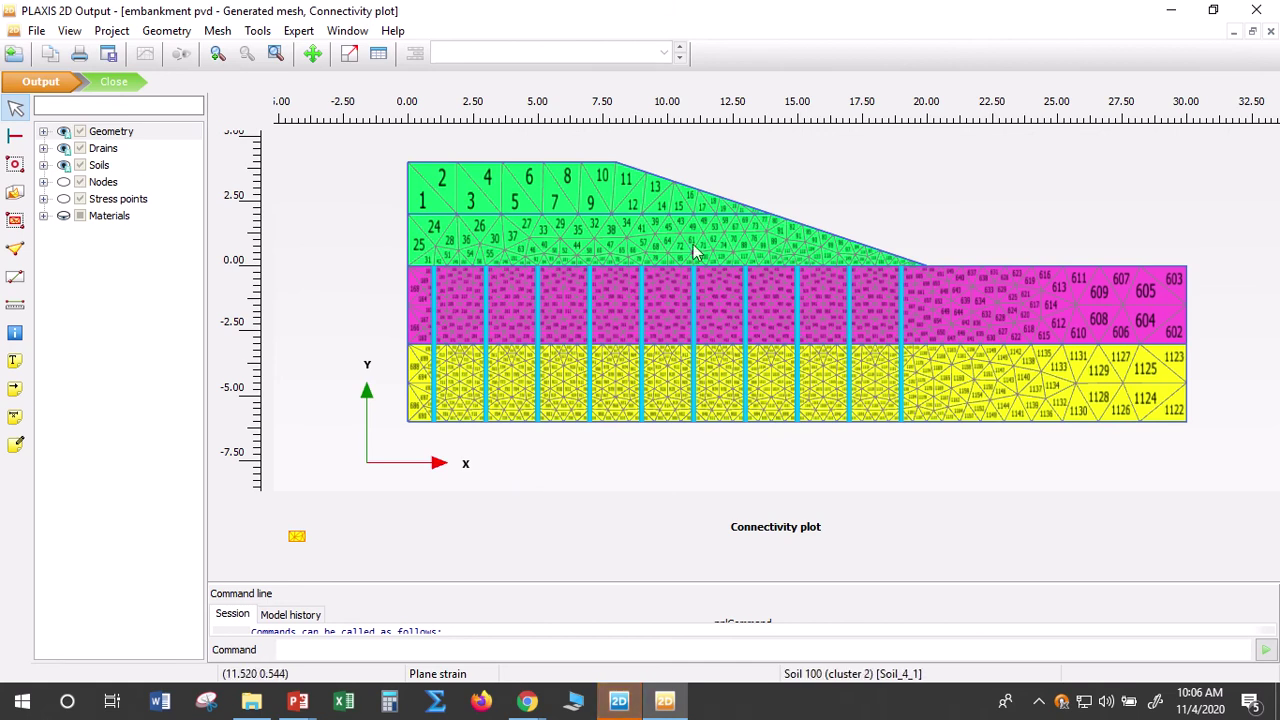
click(220, 32)
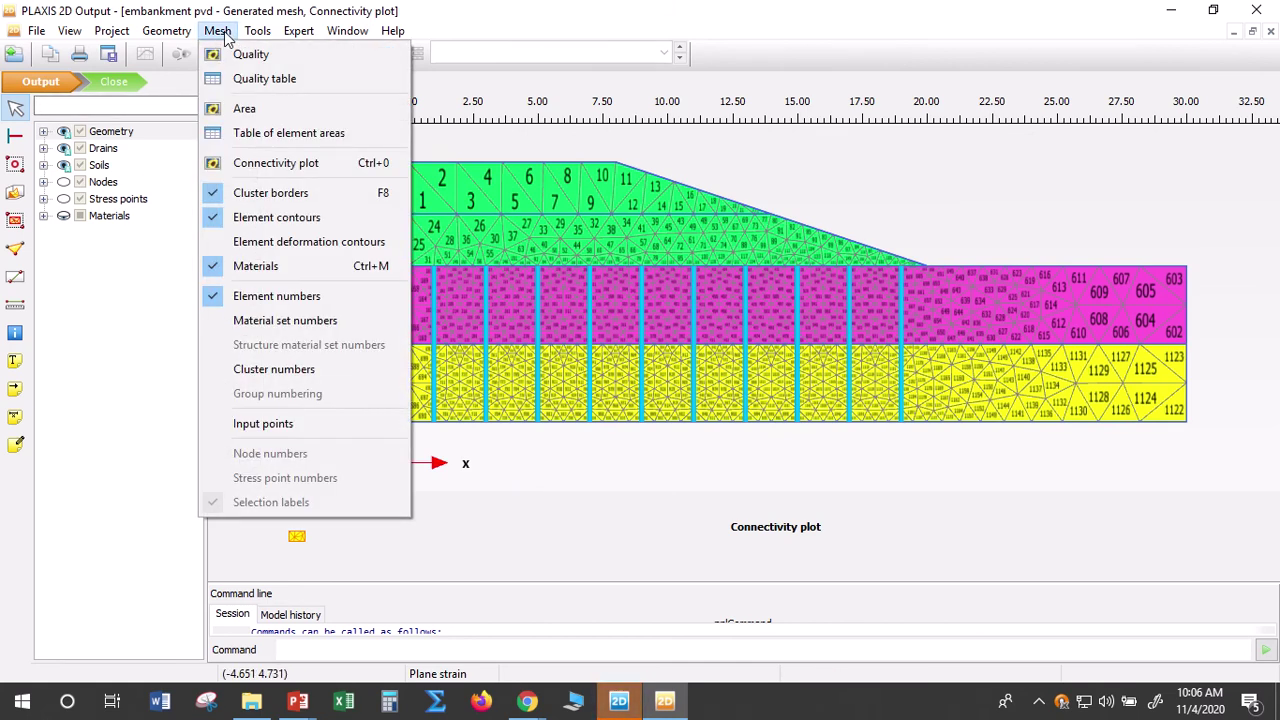
click(220, 305)
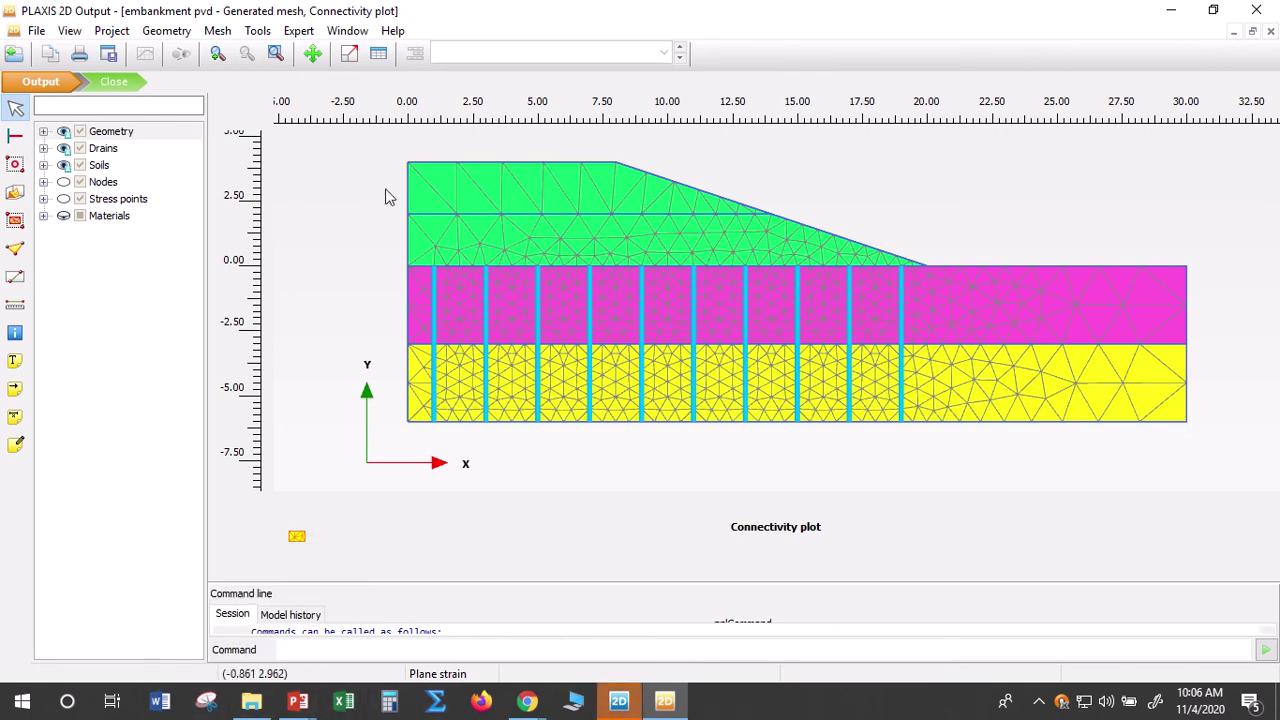
Close the mesh output and save the meshed project
click(115, 82)
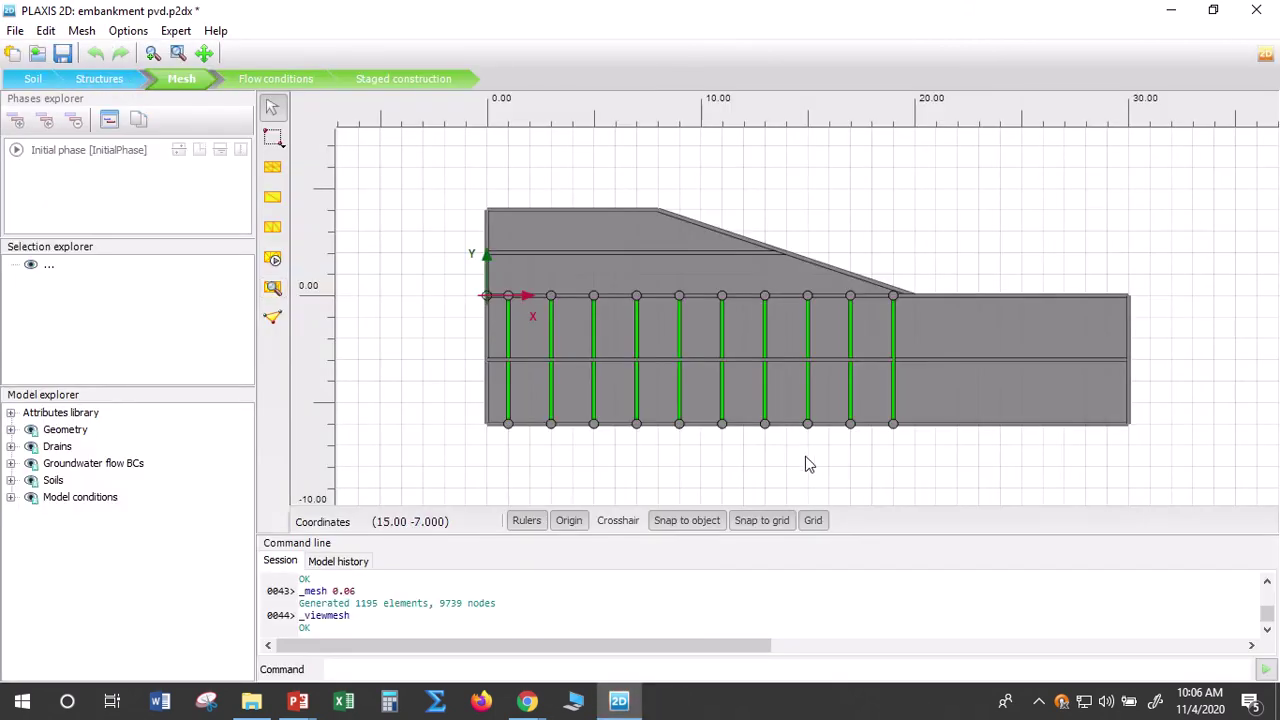
click(64, 56)
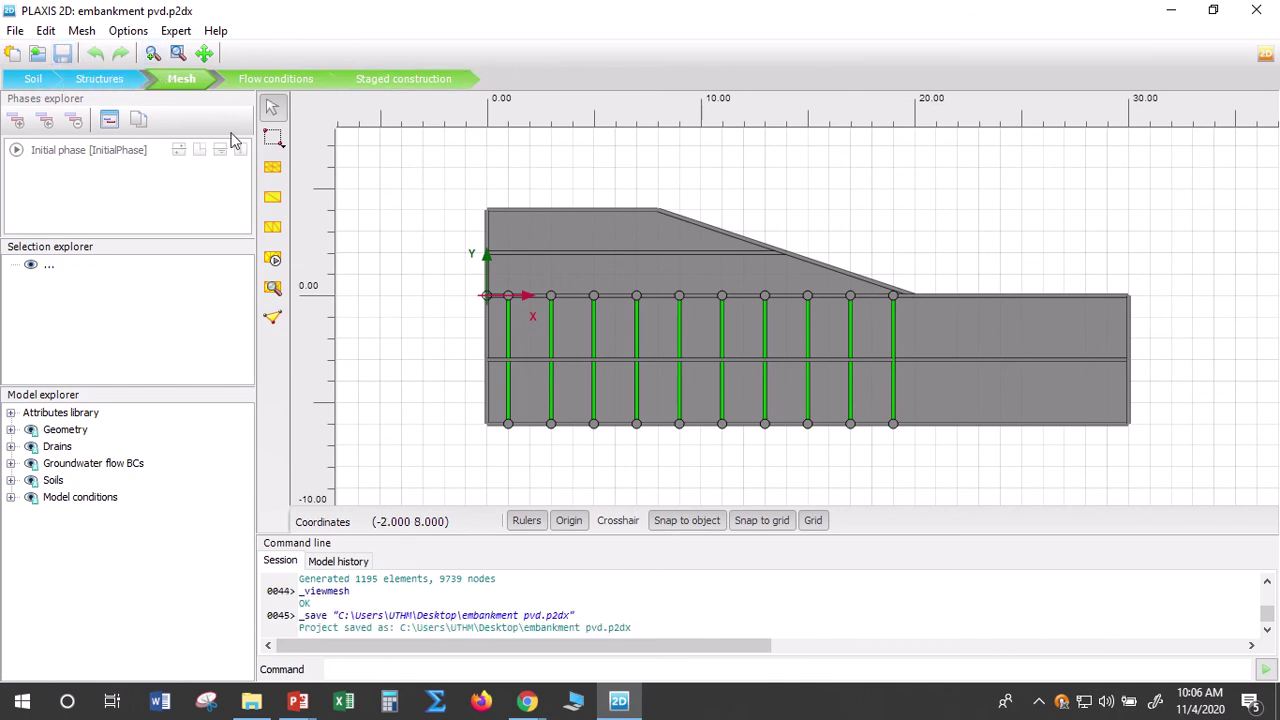
In the flow conditions, define a closed water boundary along the model's symmetry edge from (0, 4) to (0, -6), and save the project
click(281, 82)
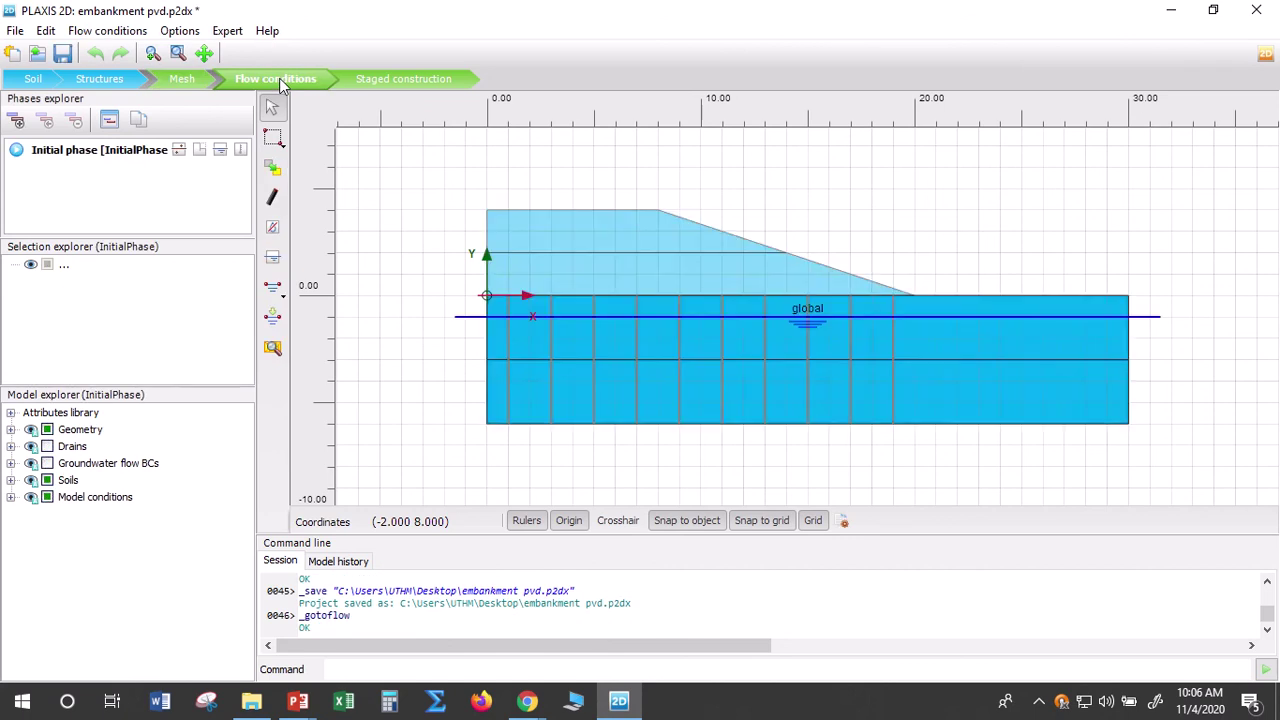
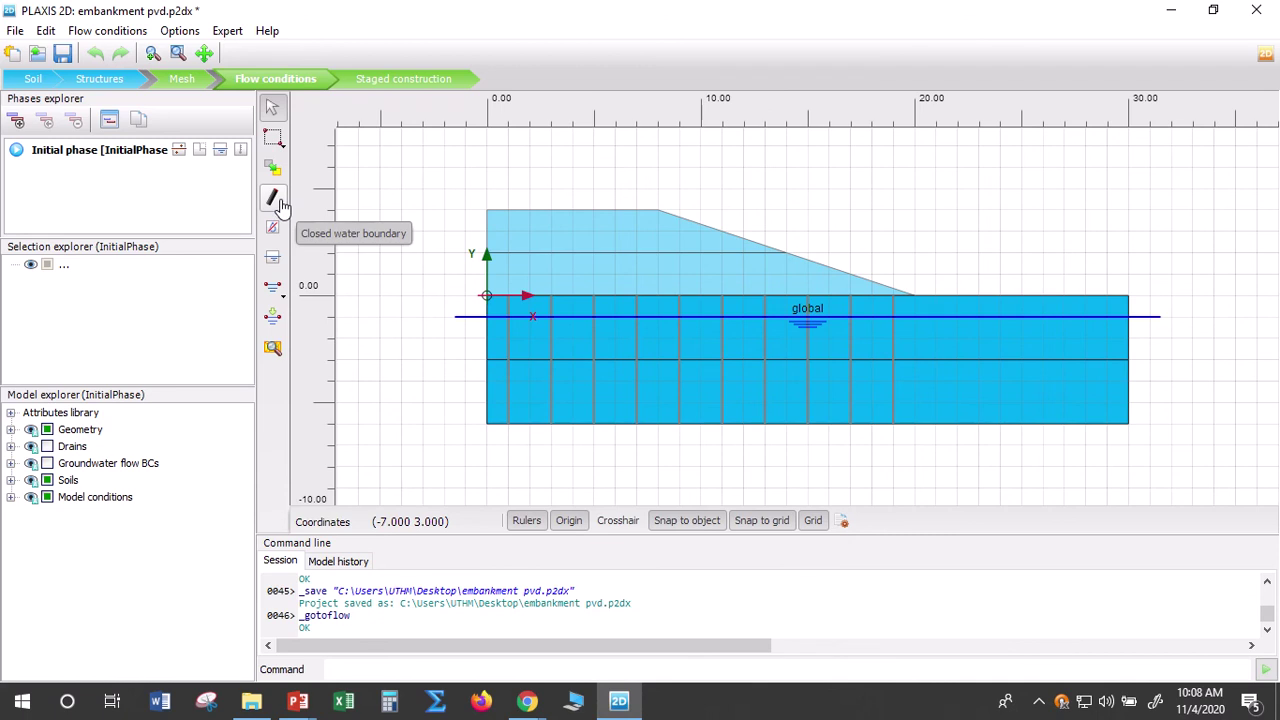
click(273, 199)
click(486, 210)
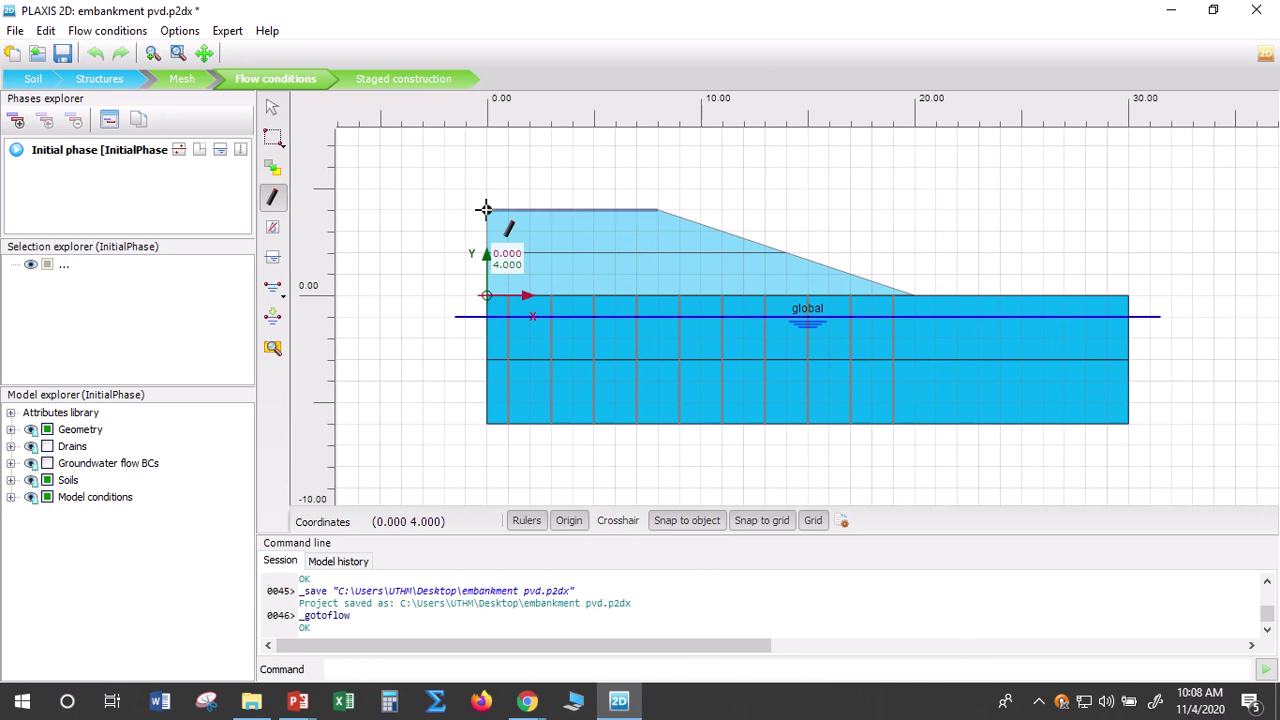
click(486, 425)
right_click(486, 425)
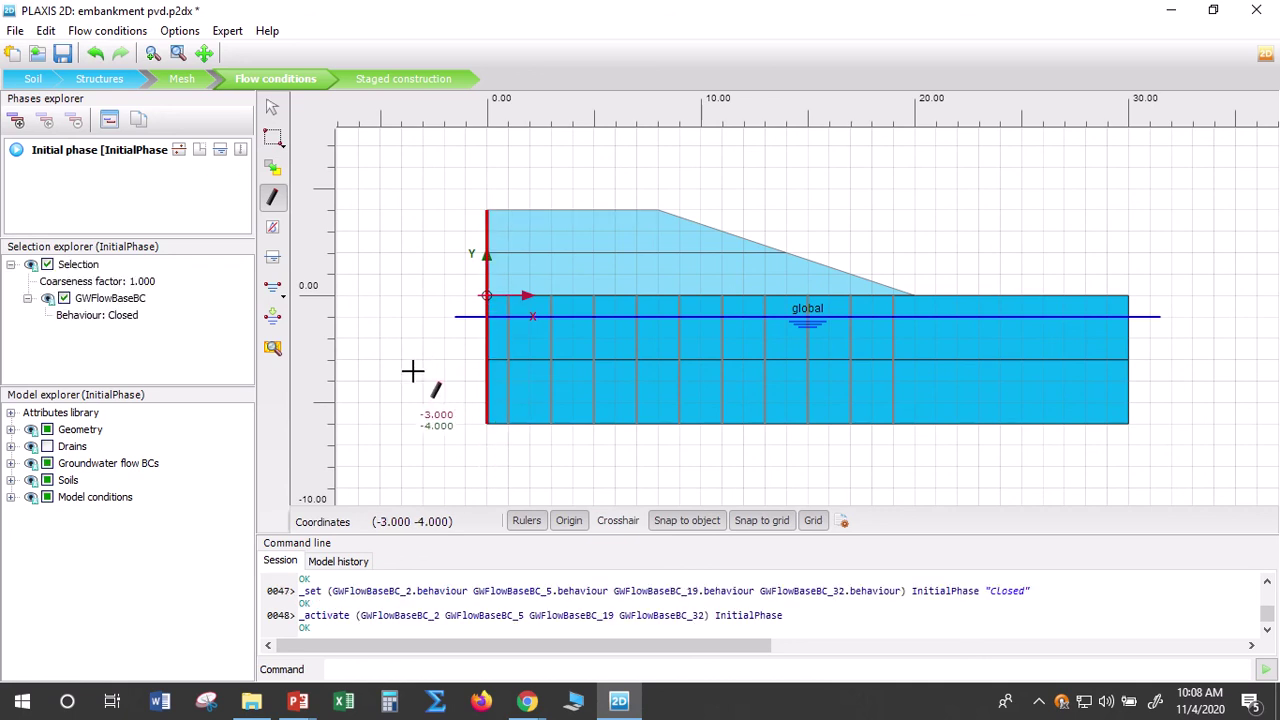
click(358, 273)
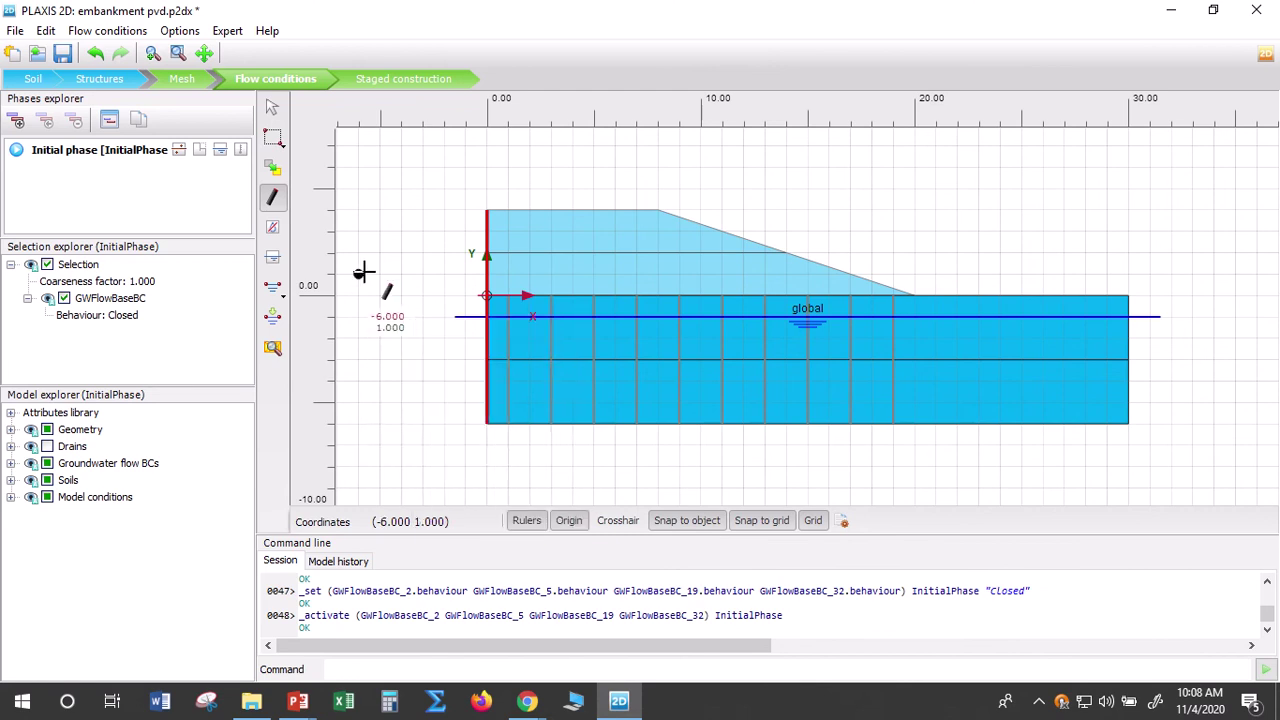
click(276, 112)
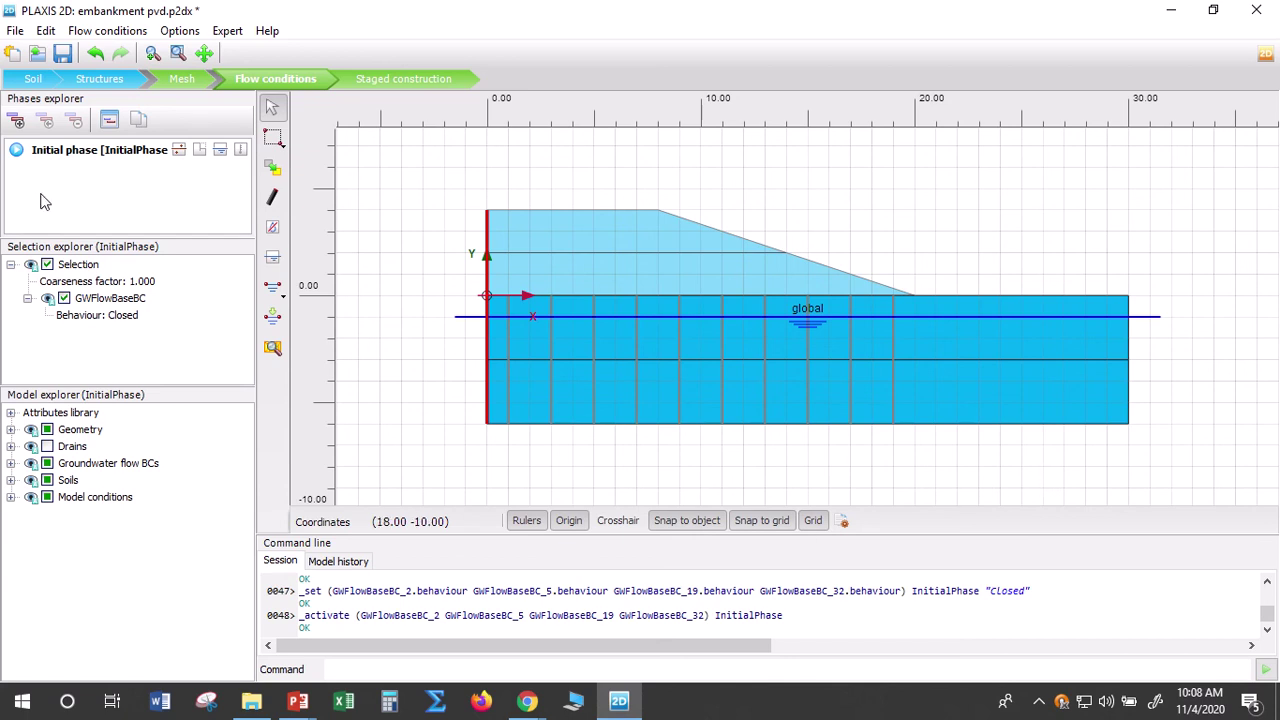
click(63, 53)
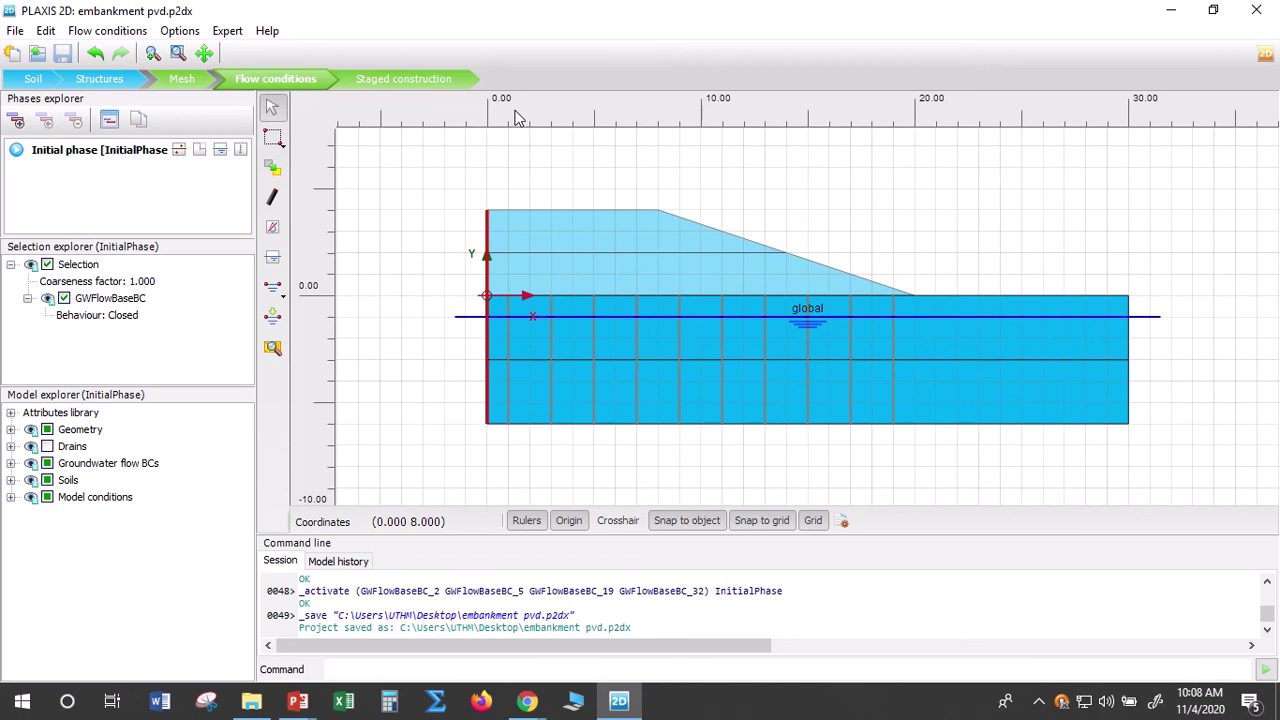
Go to staged construction and examine the initial phase's settings and calculation type options, leaving K0 procedure selected
click(428, 84)
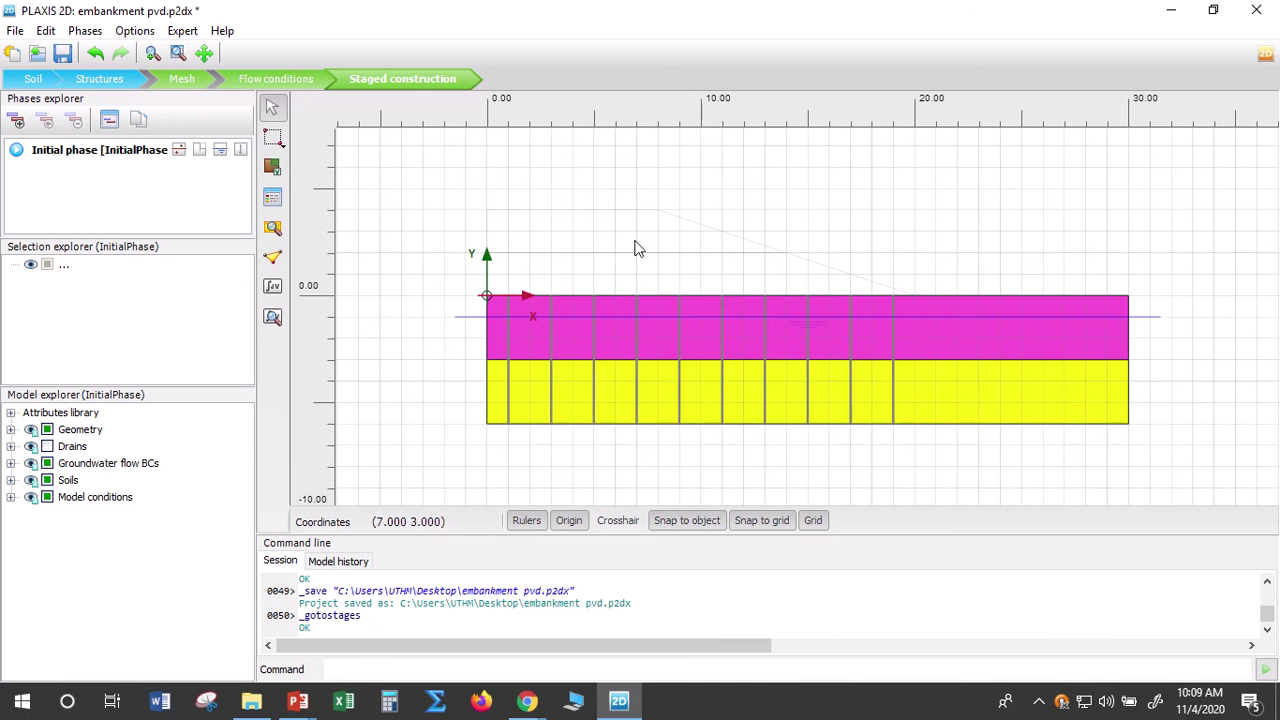
click(87, 159)
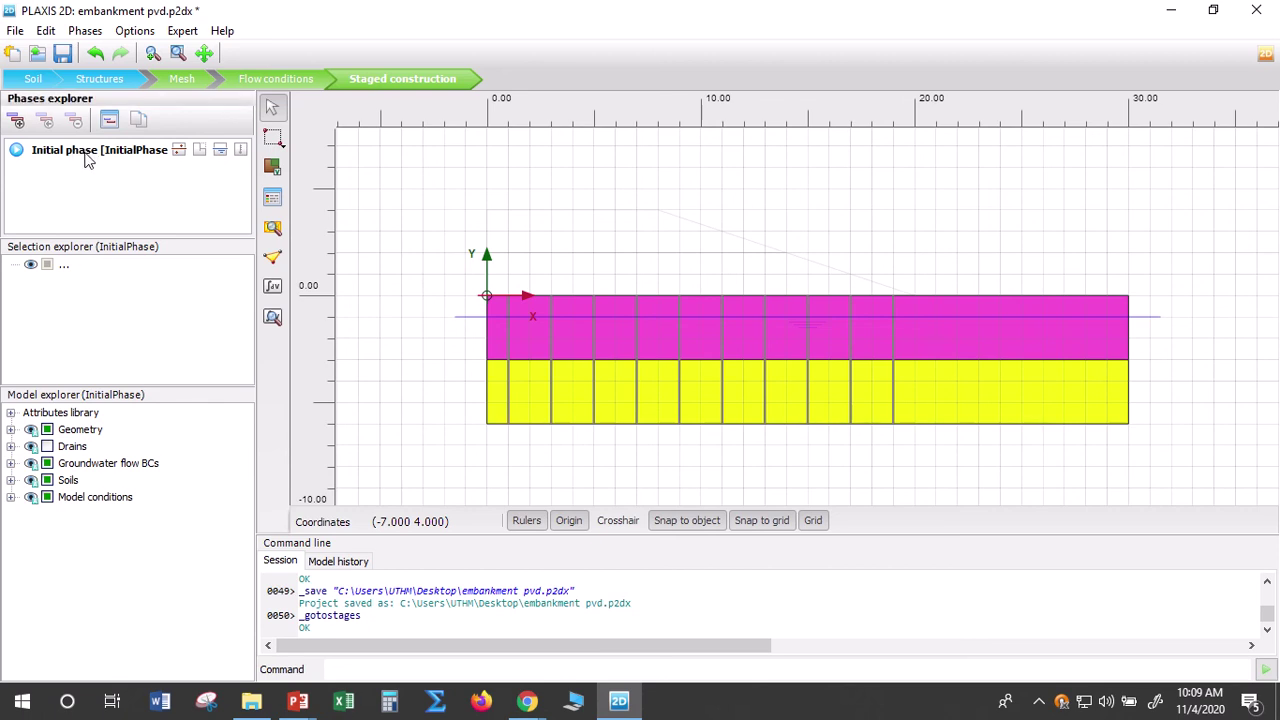
double_click(87, 158)
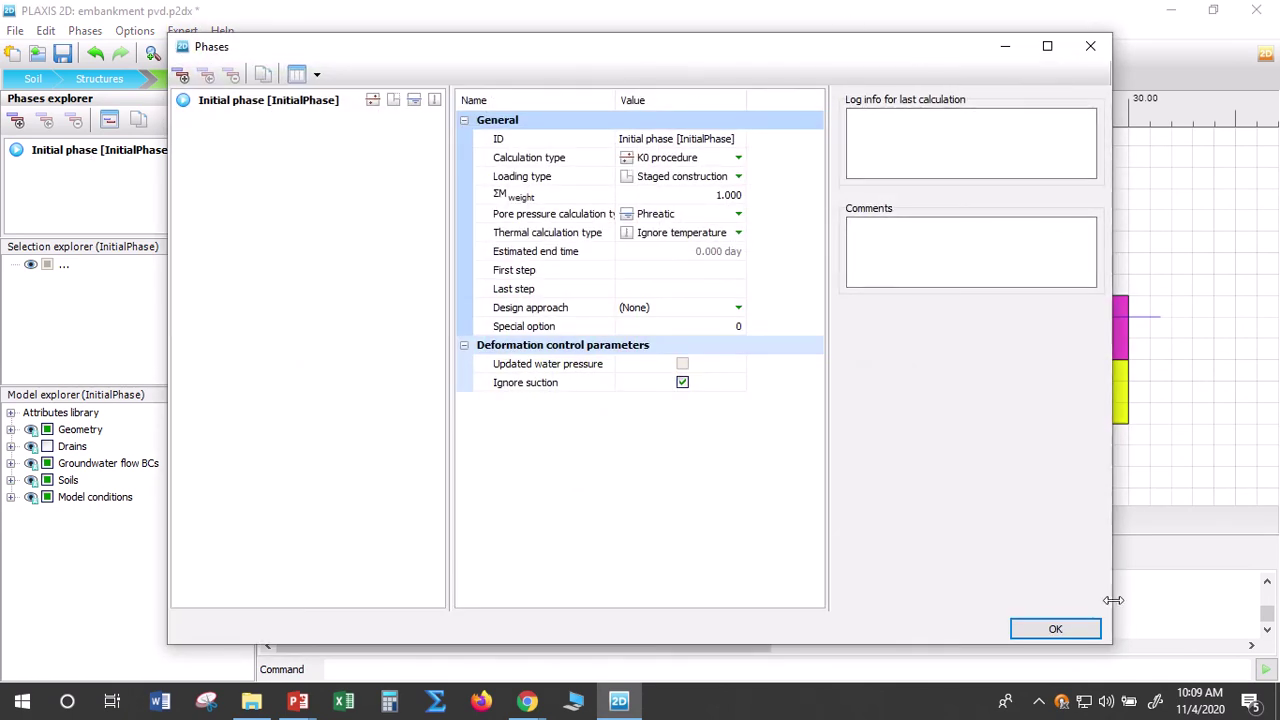
click(740, 164)
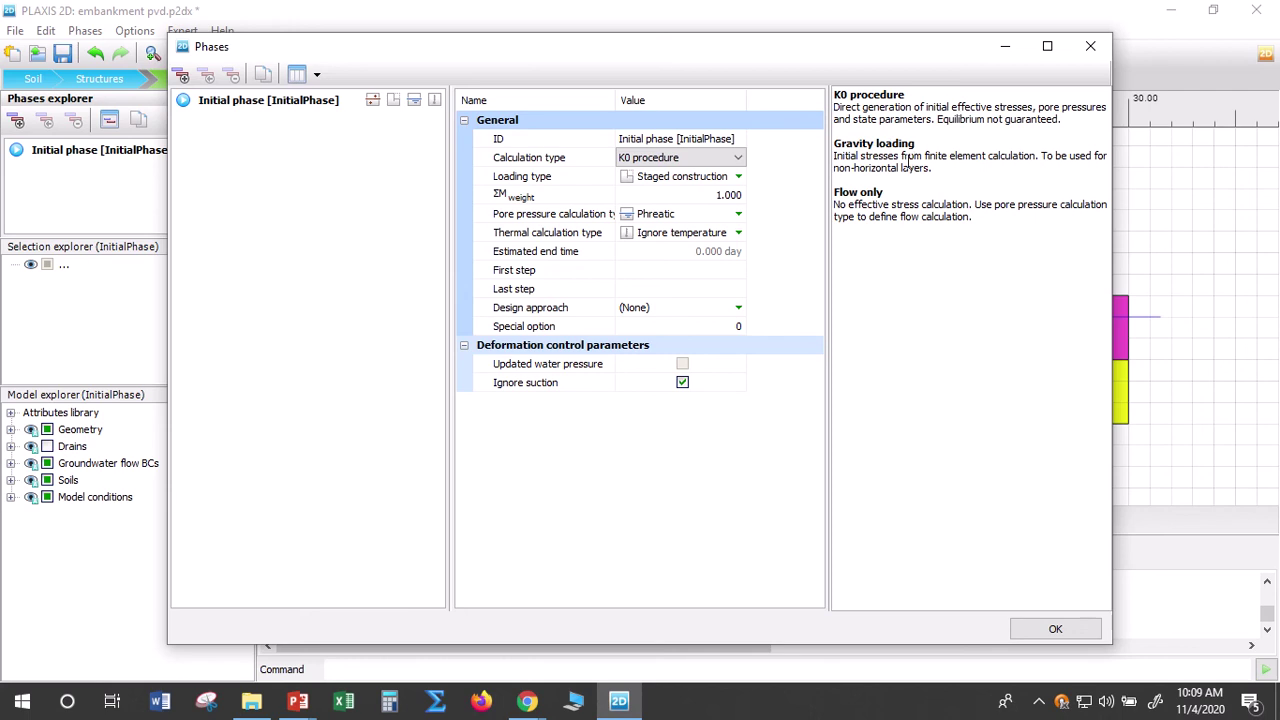
drag(820, 50, 690, 419)
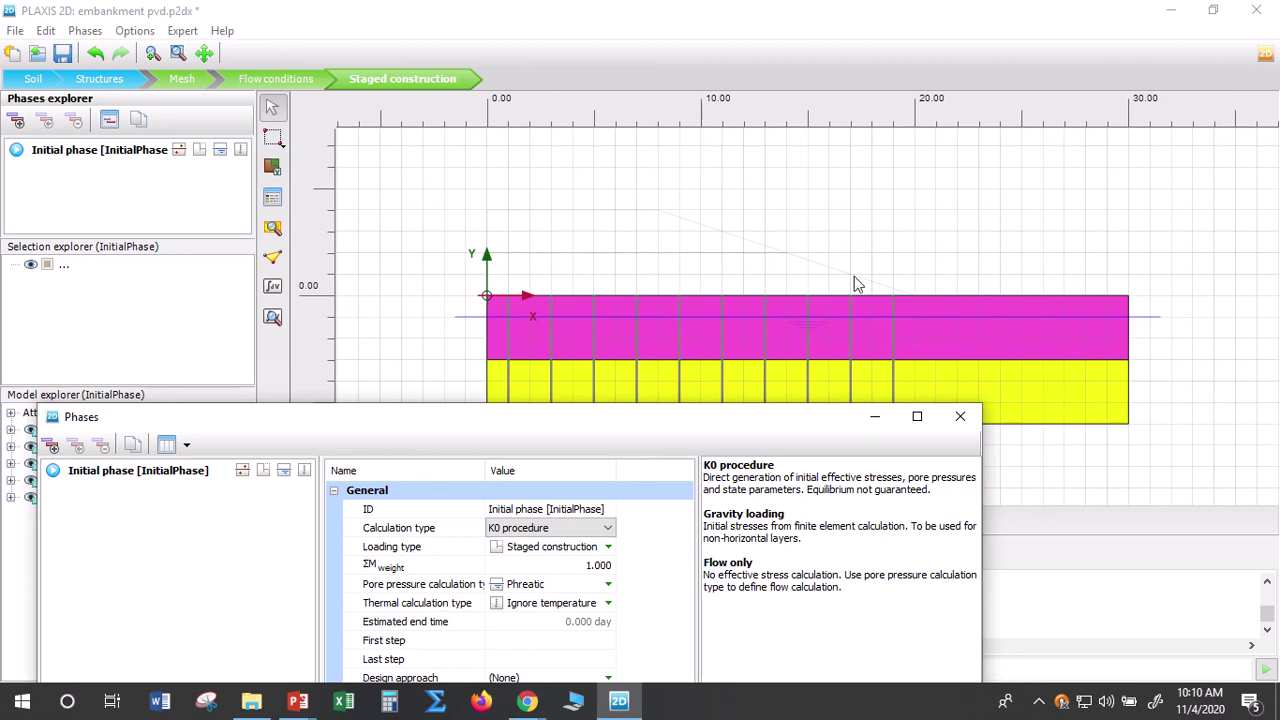
drag(623, 420, 714, 140)
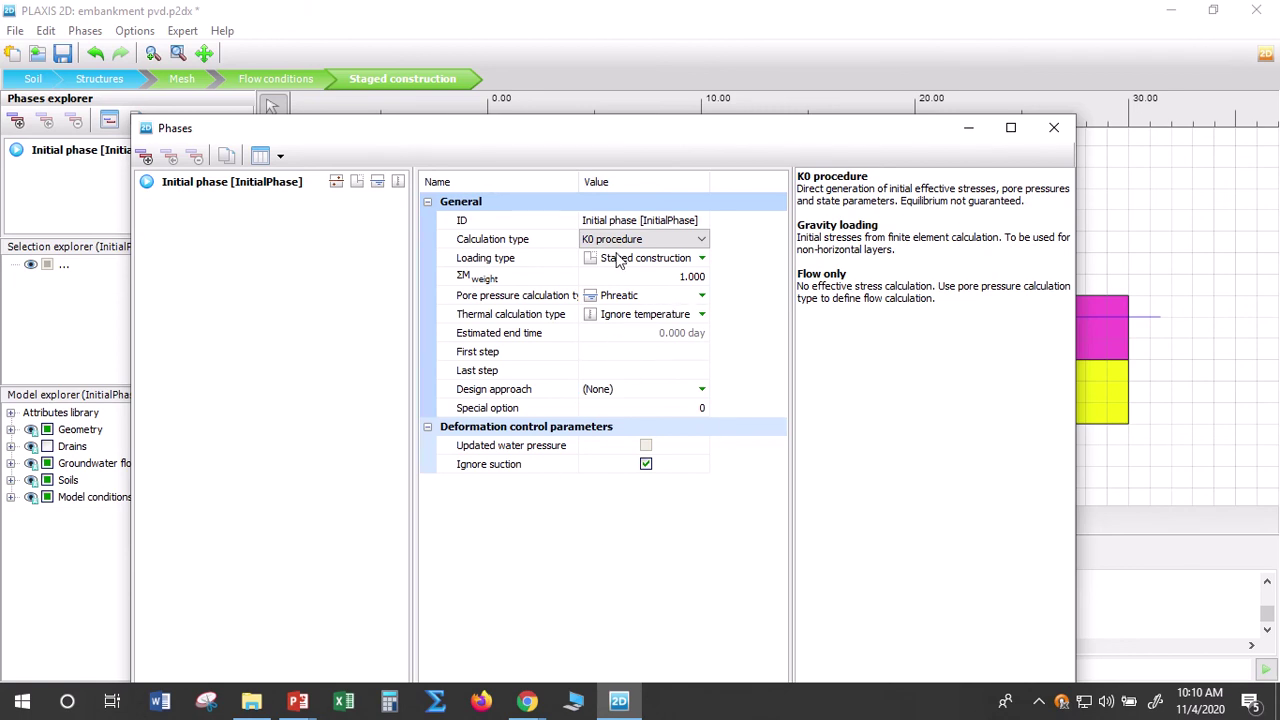
click(1055, 131)
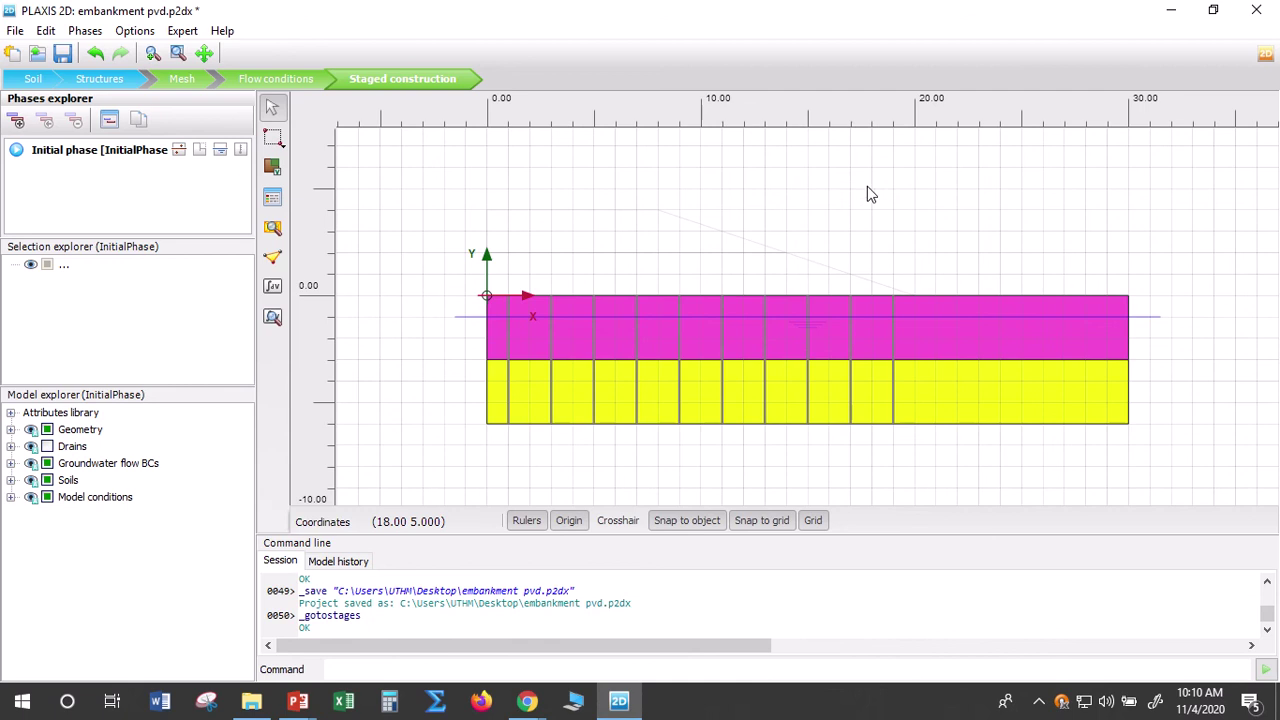
Activate the upper and lower embankment layers in the initial phase
click(617, 238)
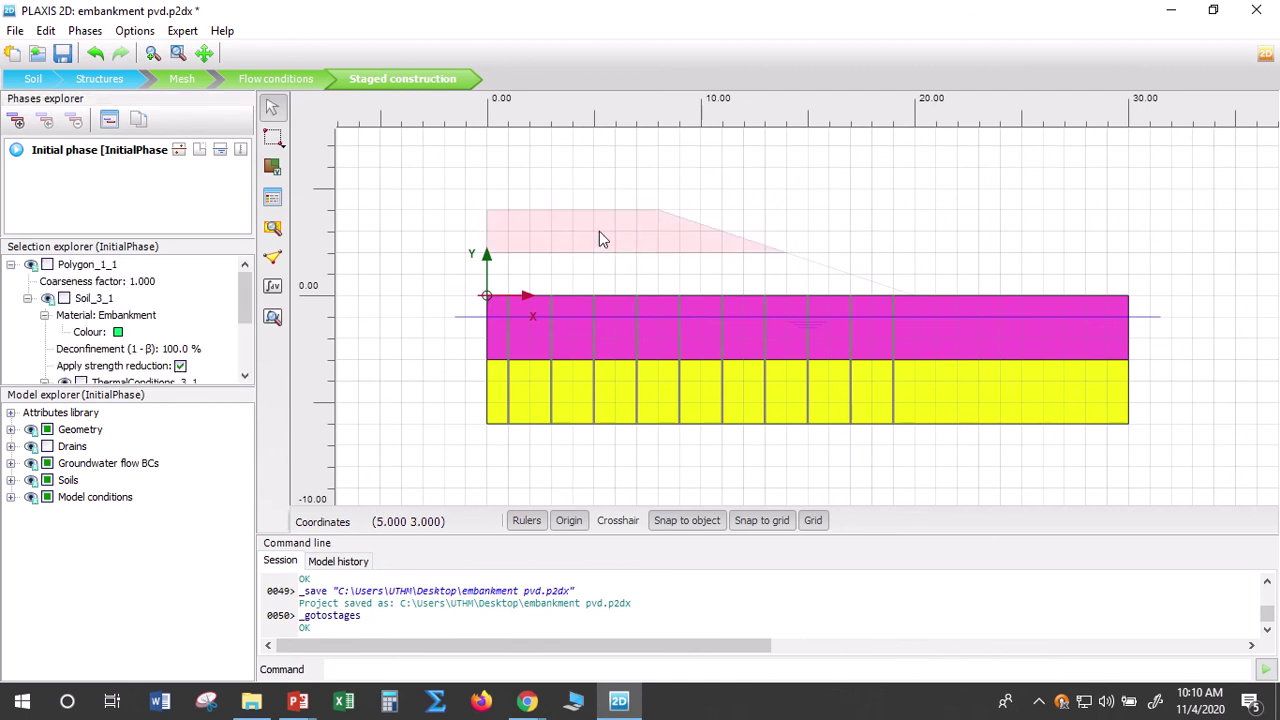
right_click(617, 238)
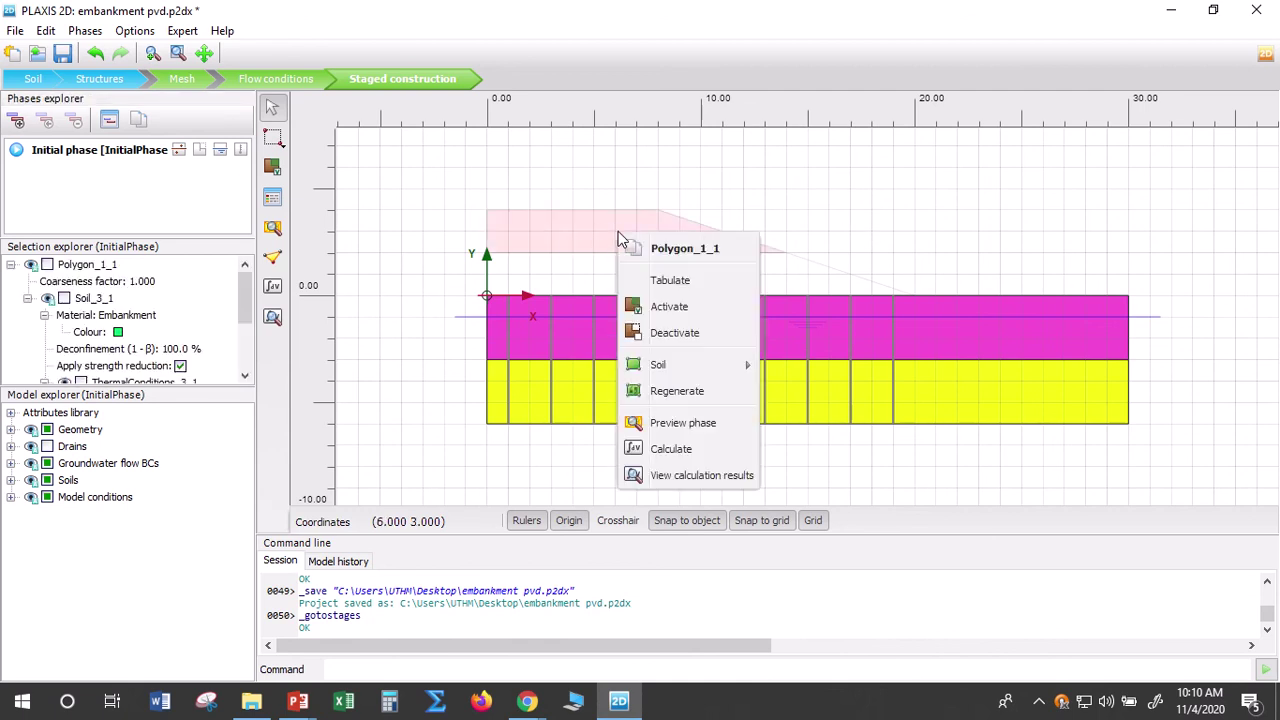
click(700, 306)
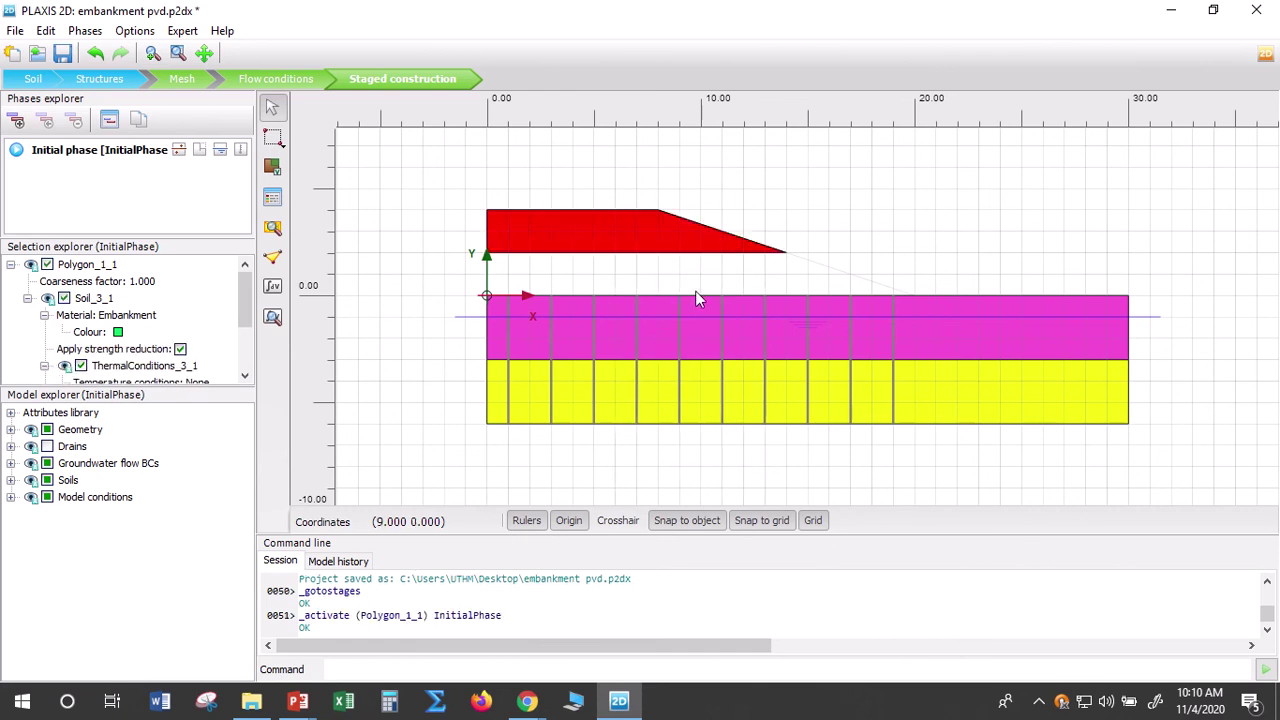
click(691, 281)
right_click(692, 280)
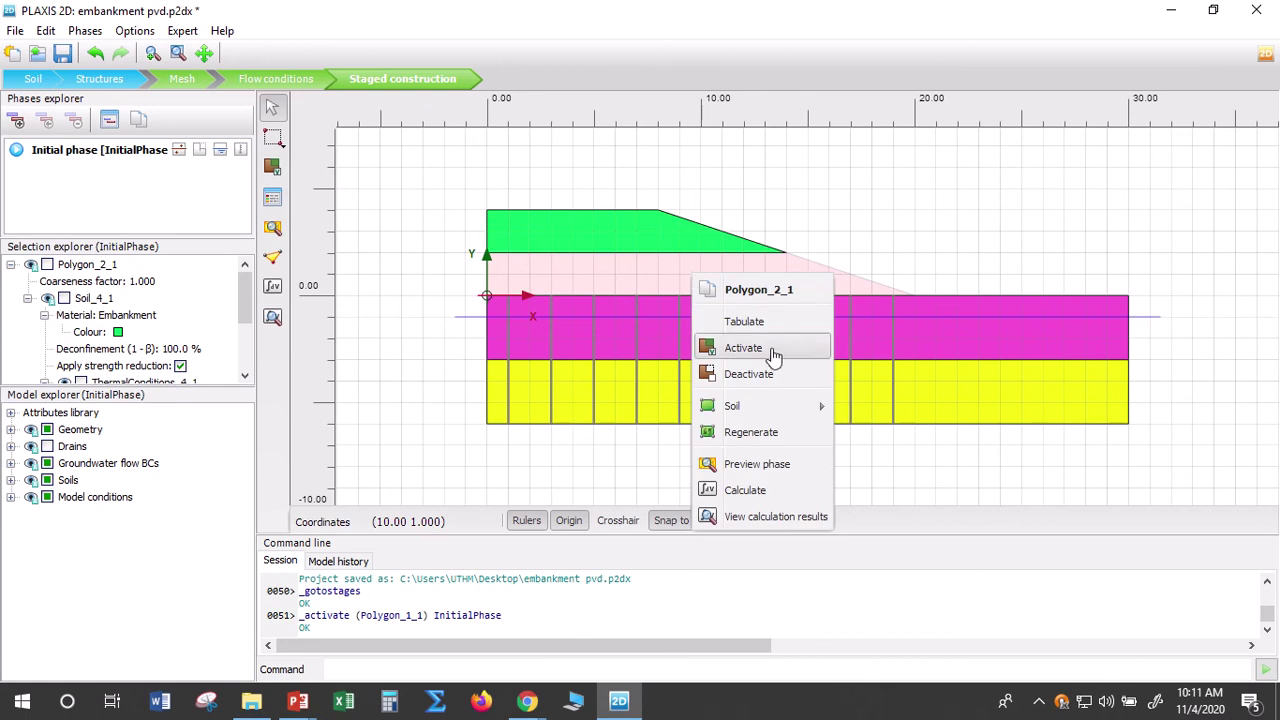
click(773, 349)
click(948, 222)
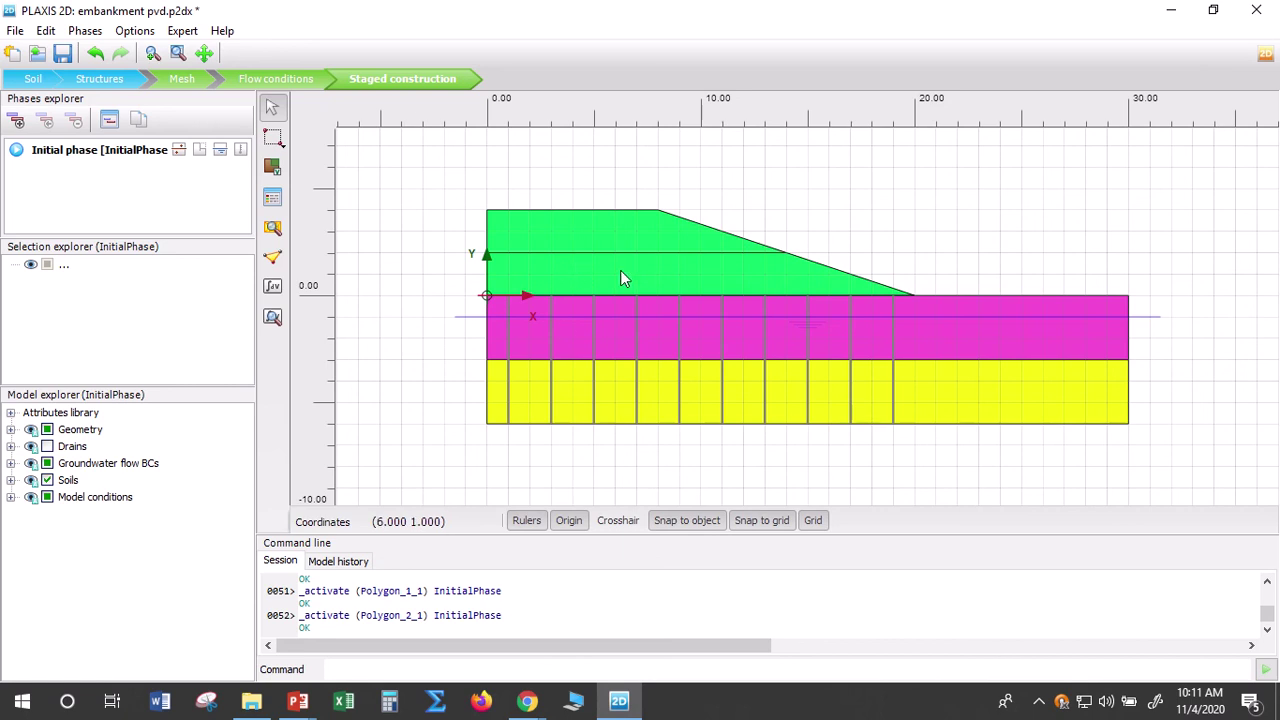
Deactivate the lower and upper embankment layers in the initial phase
click(671, 274)
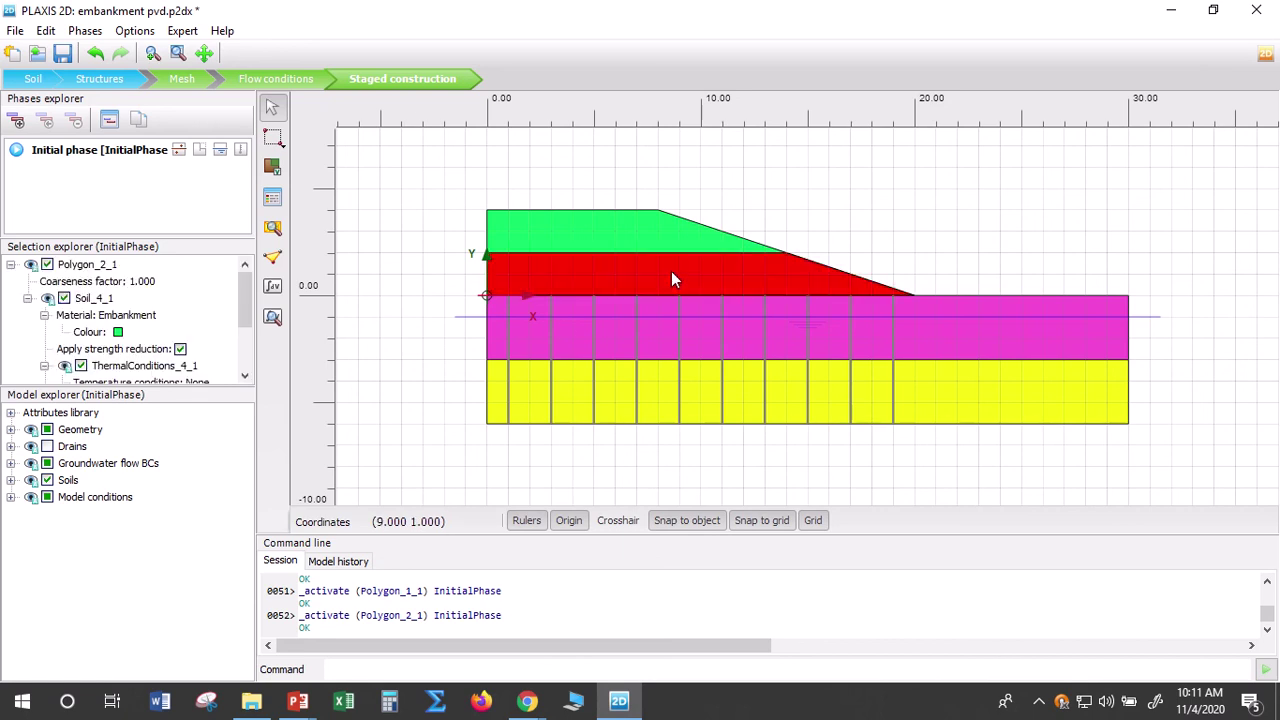
right_click(671, 271)
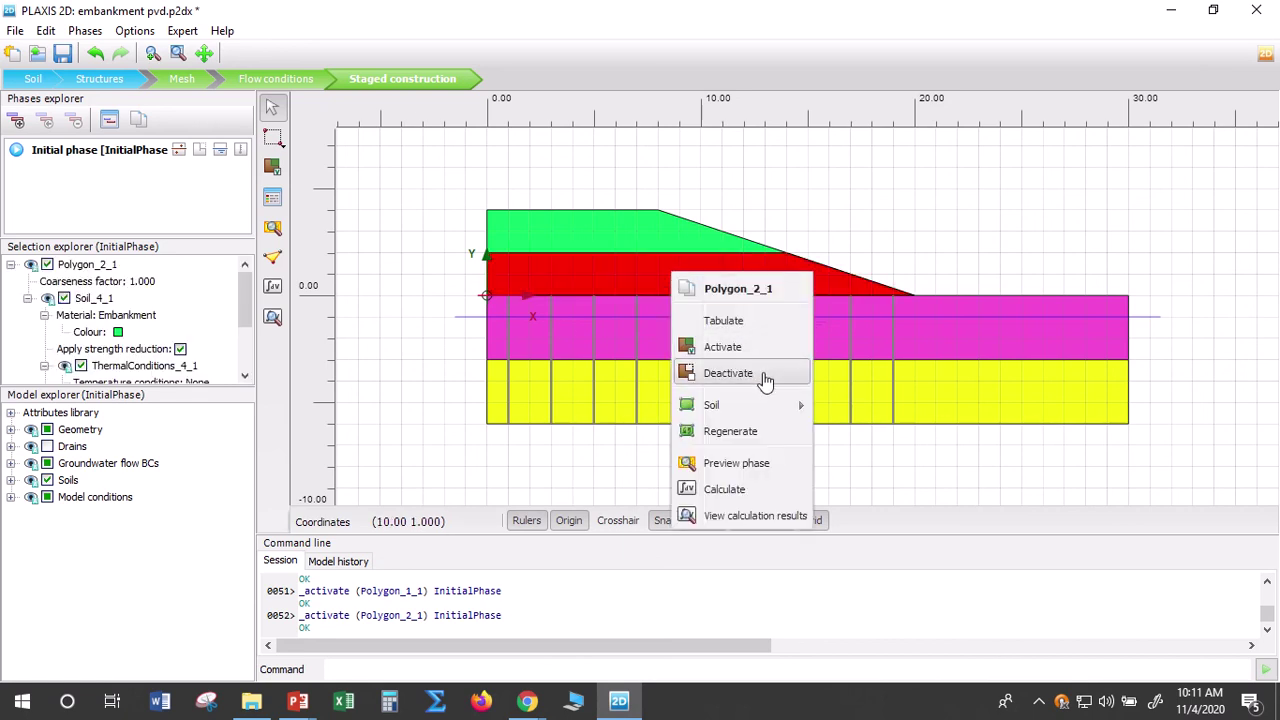
click(763, 378)
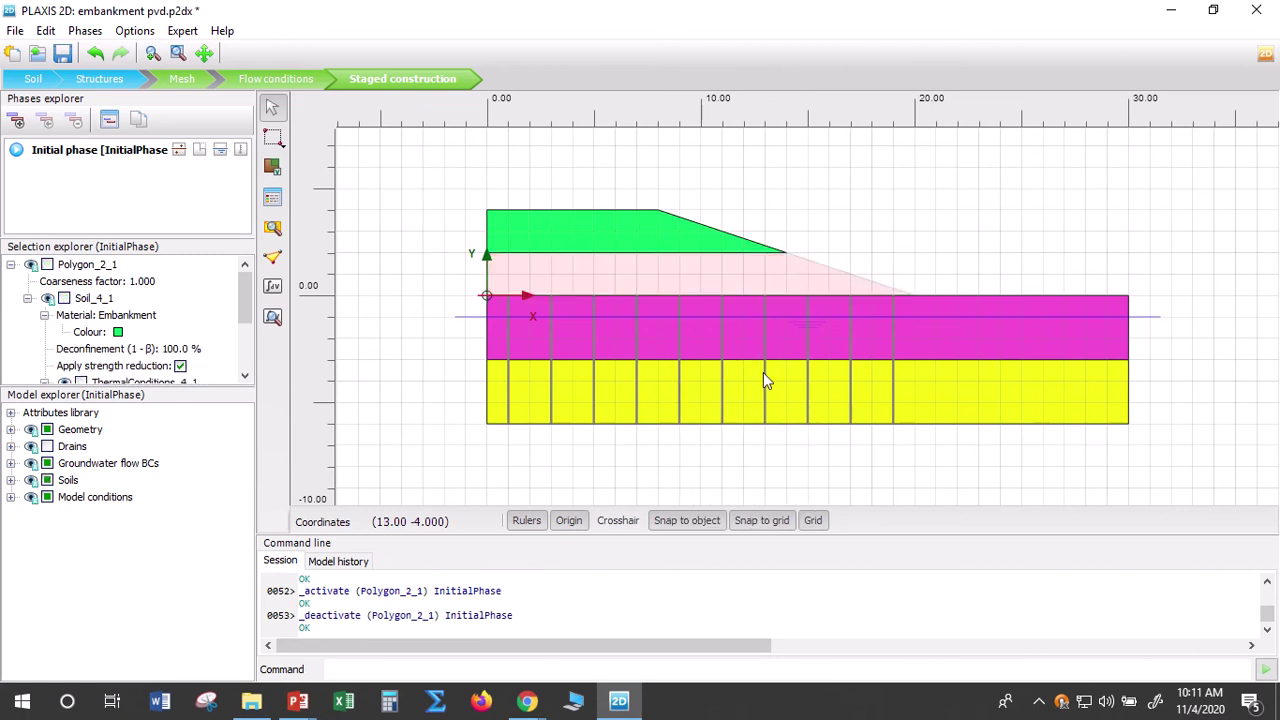
click(629, 229)
right_click(629, 229)
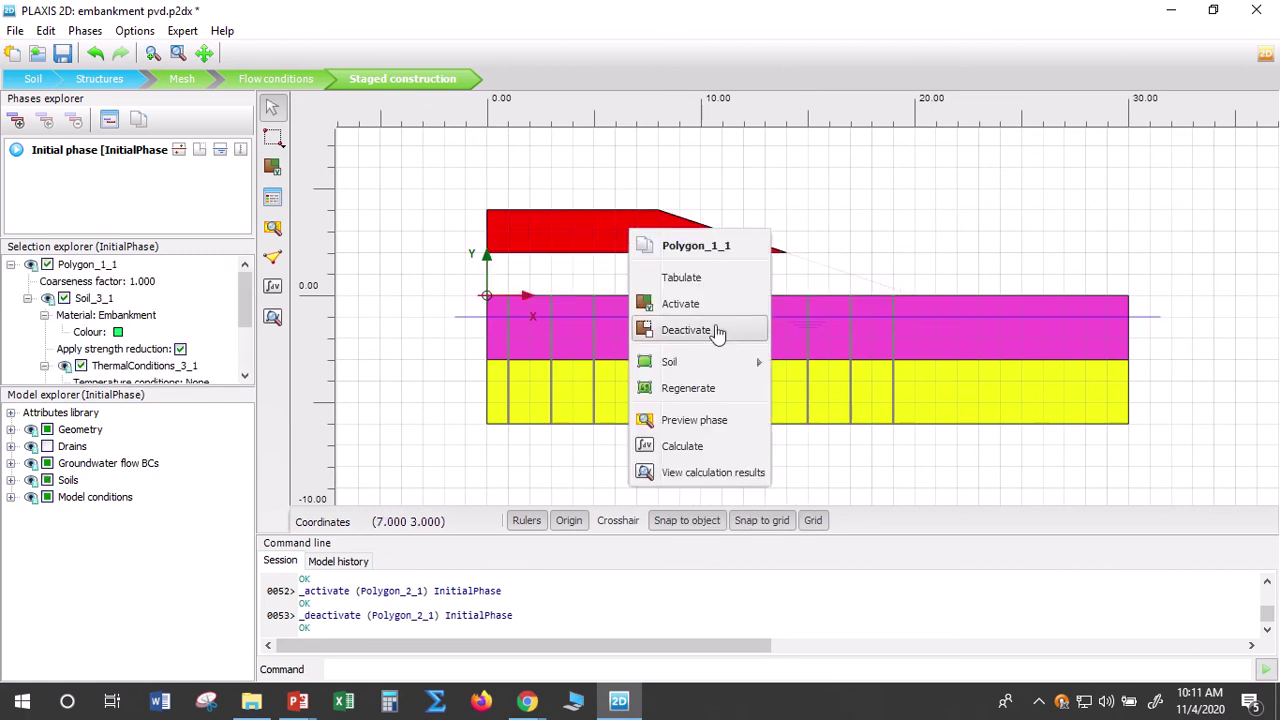
Deactivate the upper embankment soil polygon in the initial phase
click(726, 331)
click(927, 257)
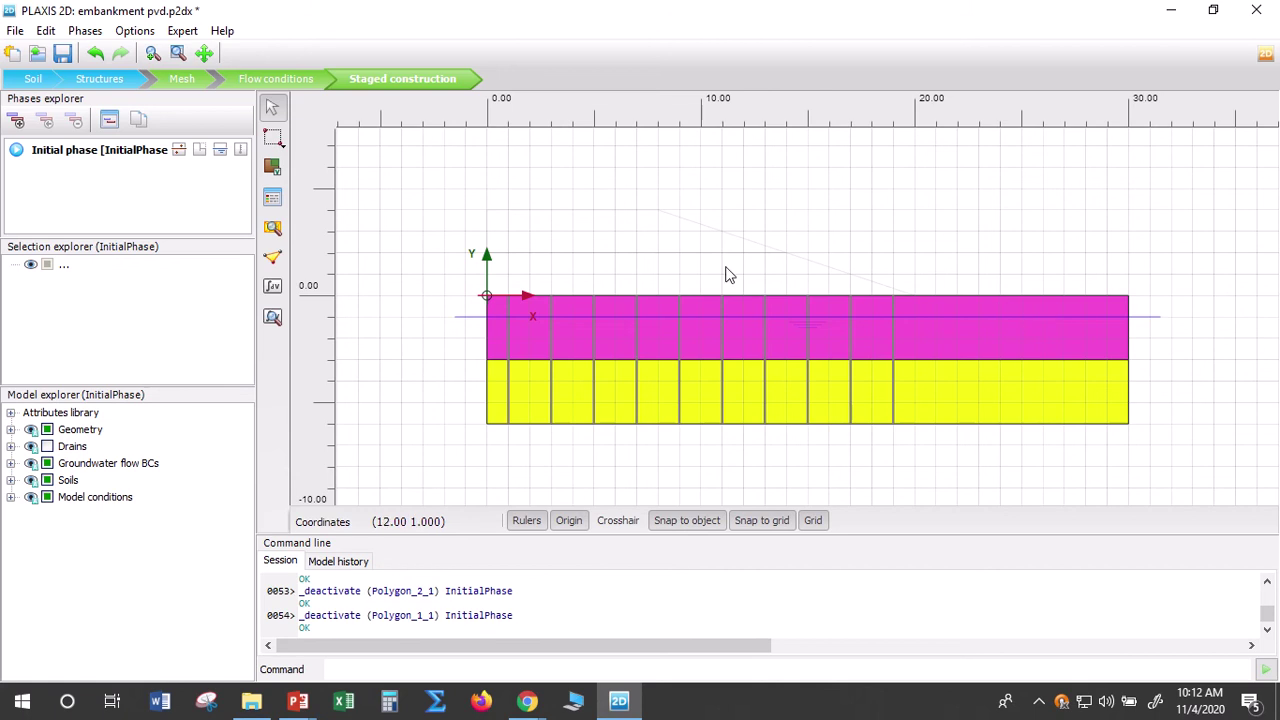
click(667, 272)
Activate both segments of the vertical drain at x = 1 in the initial phase
click(508, 370)
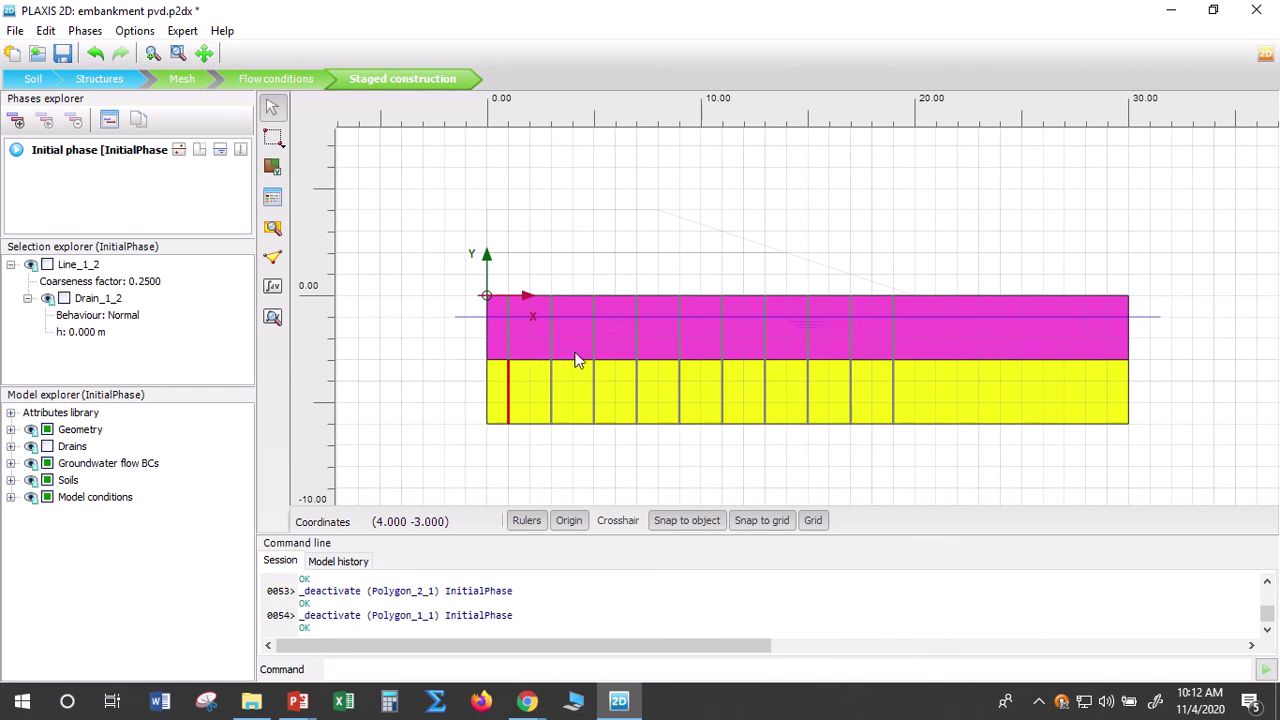
click(510, 330)
ctrl+click(509, 377)
right_click(509, 328)
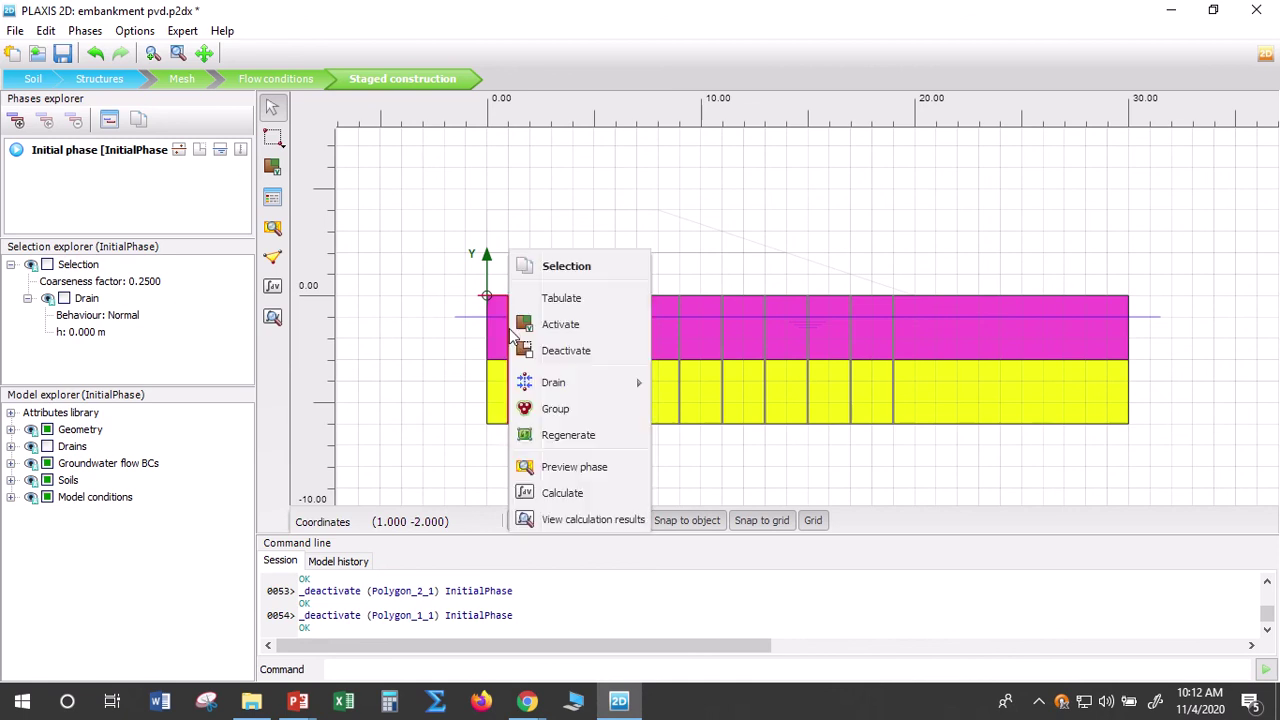
click(550, 323)
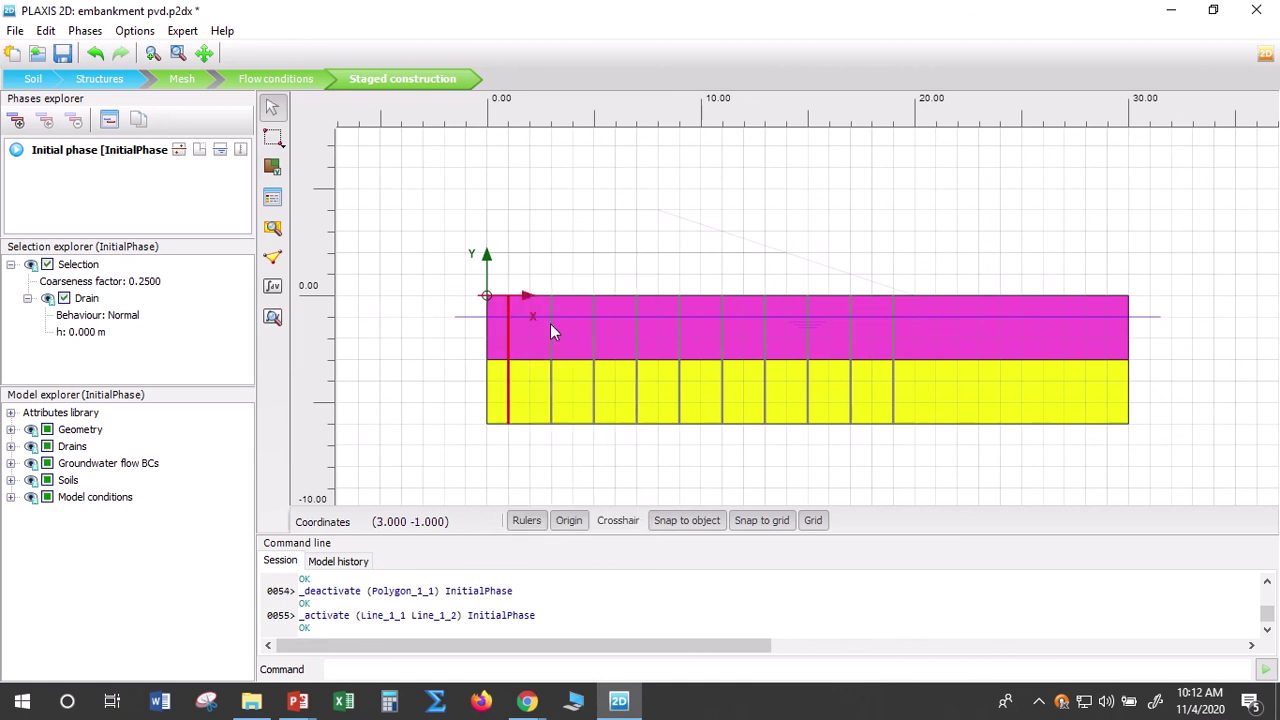
click(464, 440)
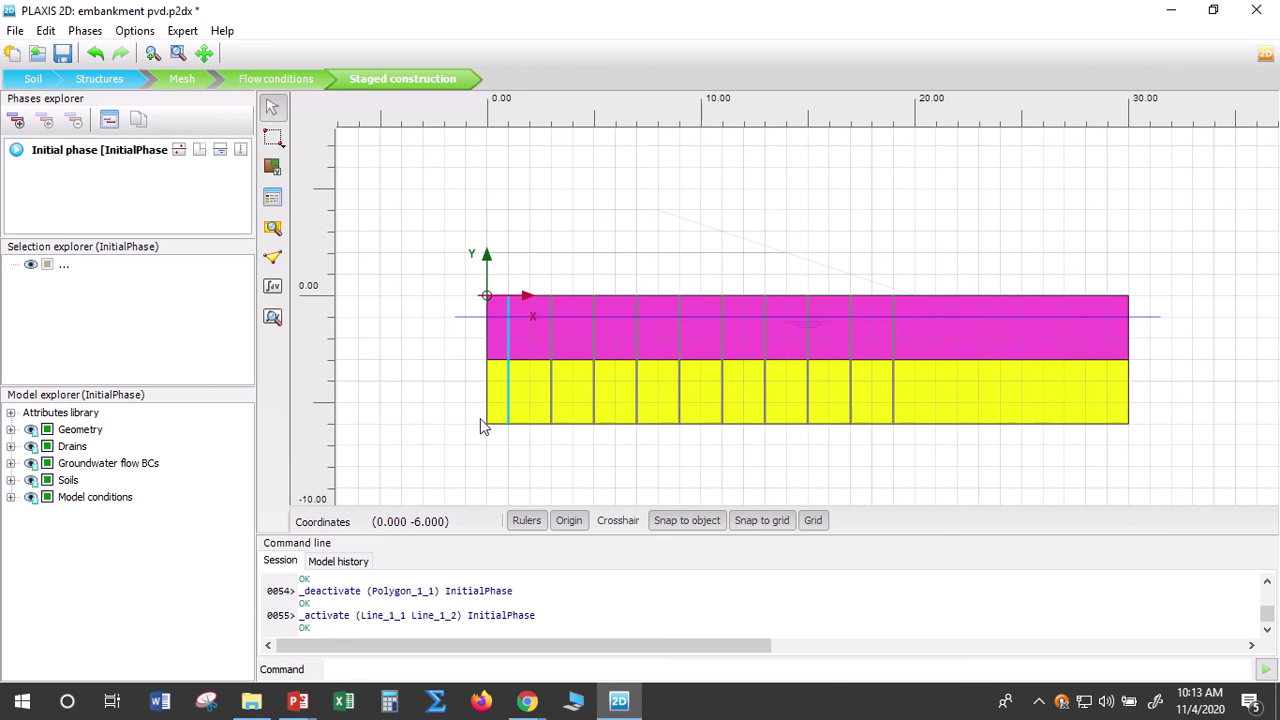
Deactivate both segments of the vertical drain at x = 1 in the initial phase
click(509, 353)
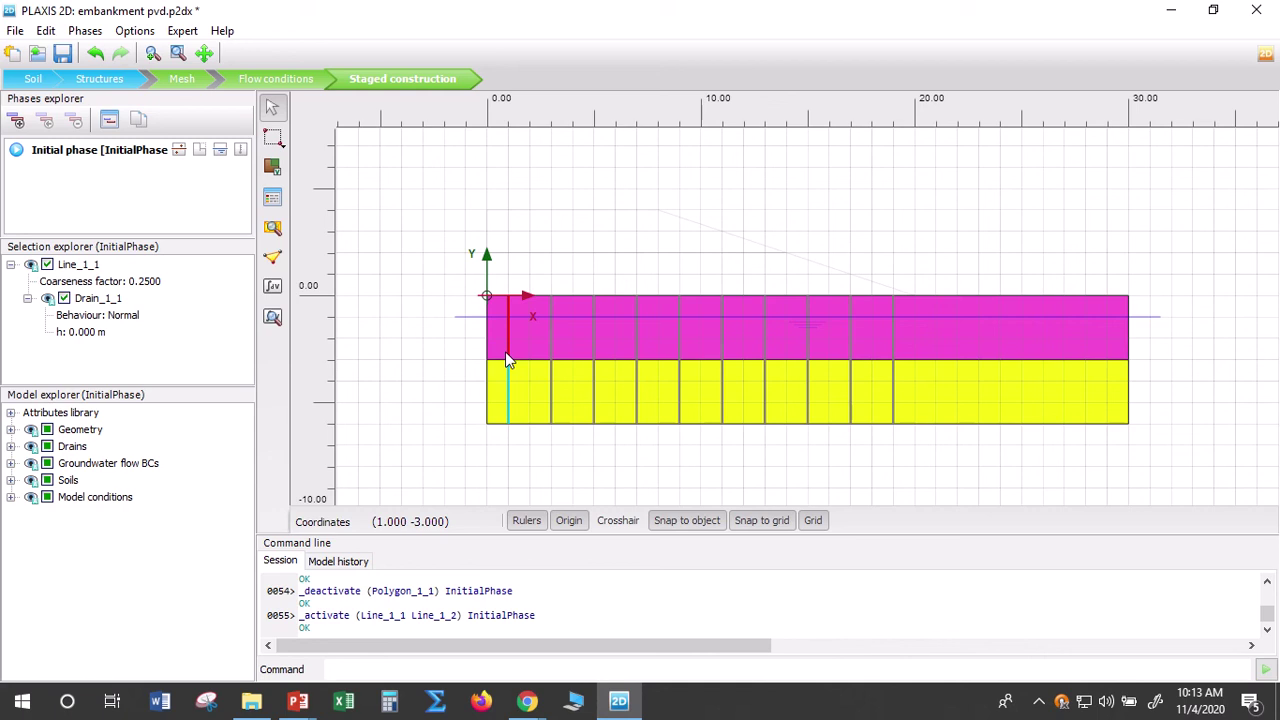
ctrl+click(507, 384)
right_click(507, 384)
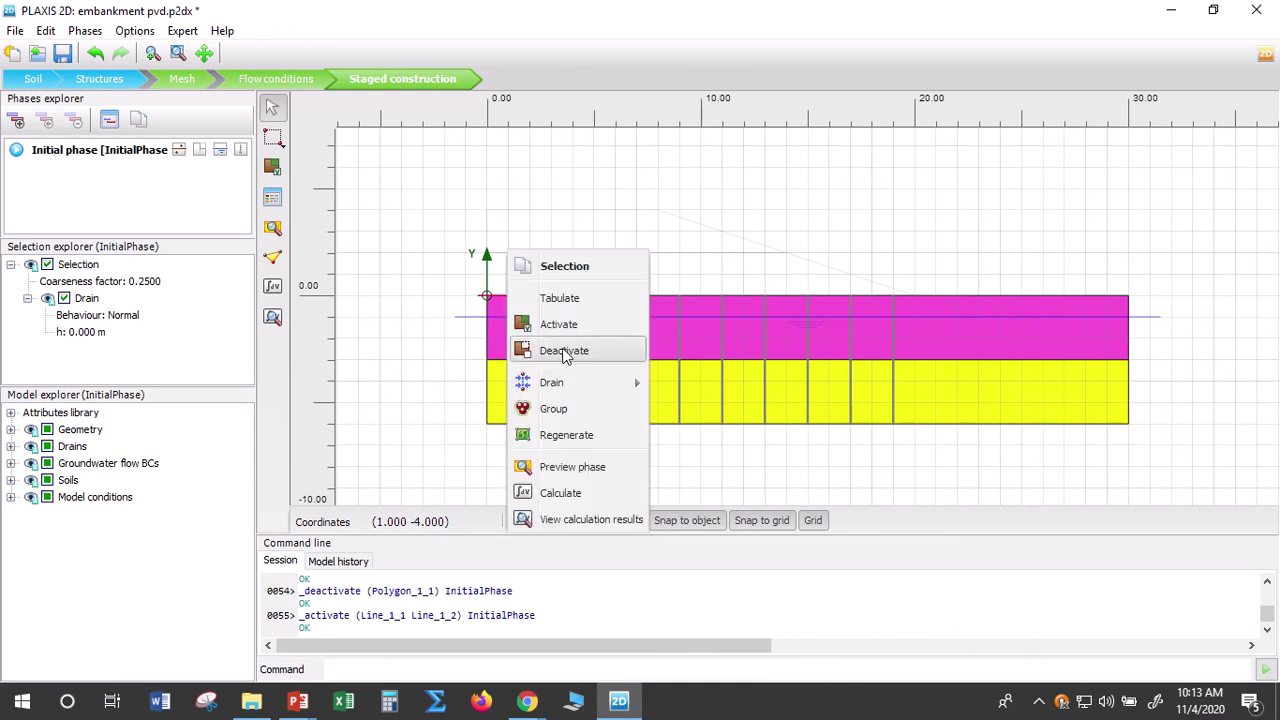
click(560, 350)
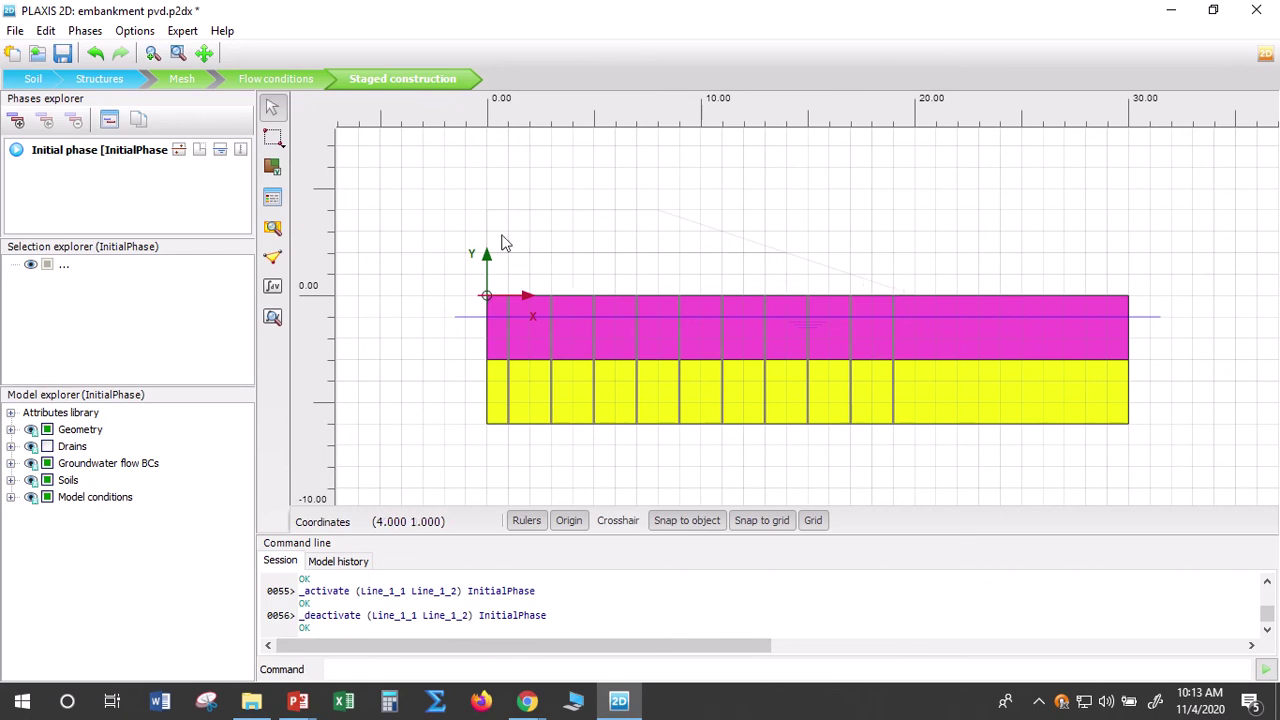
Add a construction phase after the initial phase and give it the ID Embankment 1
click(17, 123)
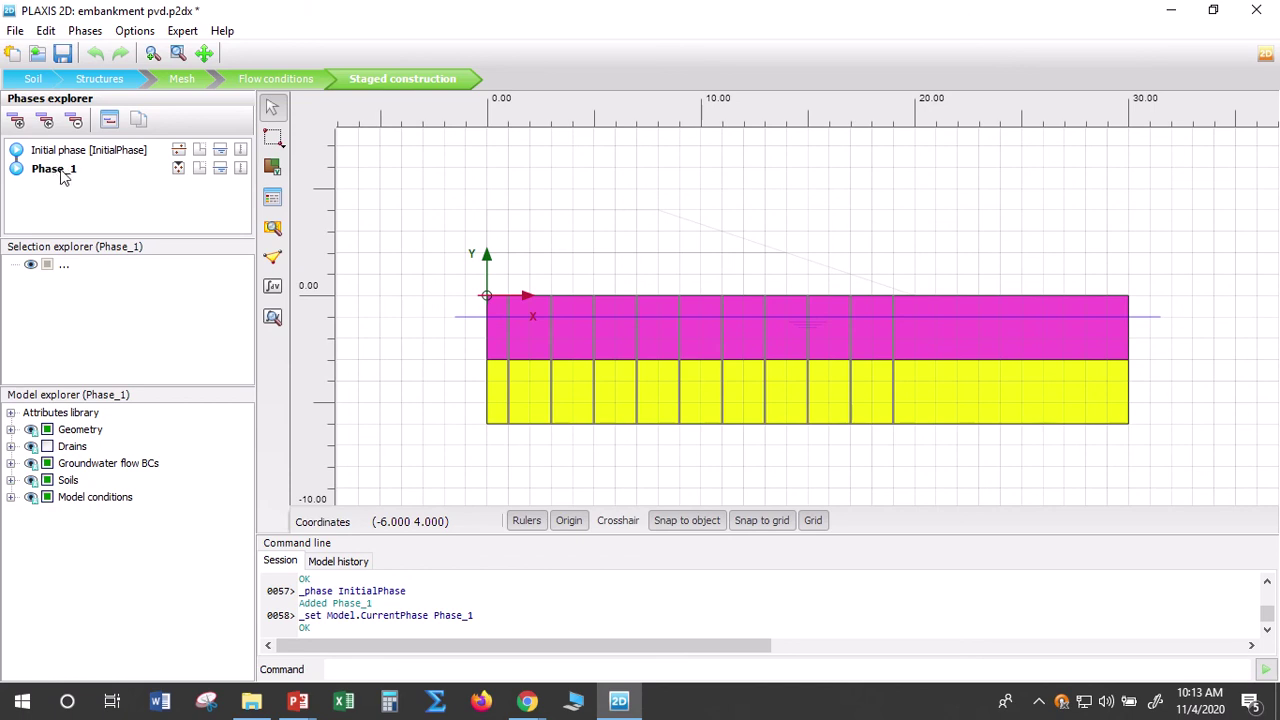
double_click(62, 175)
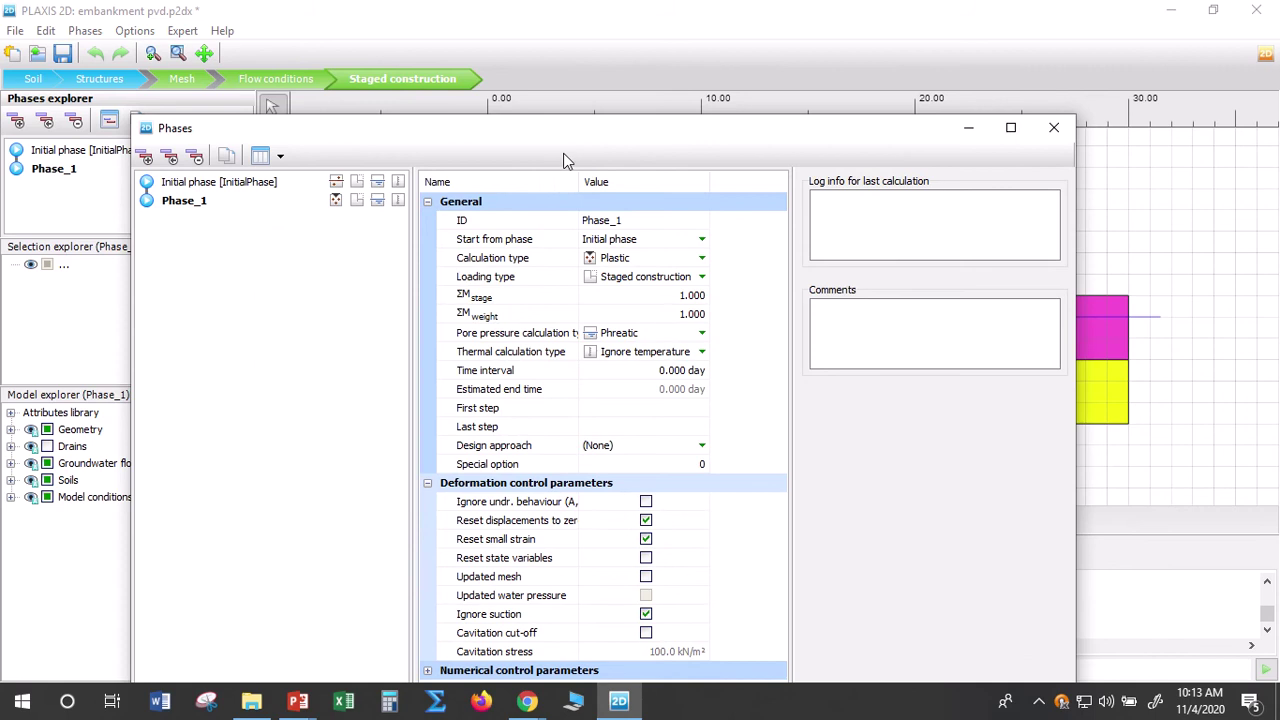
drag(612, 134, 661, 96)
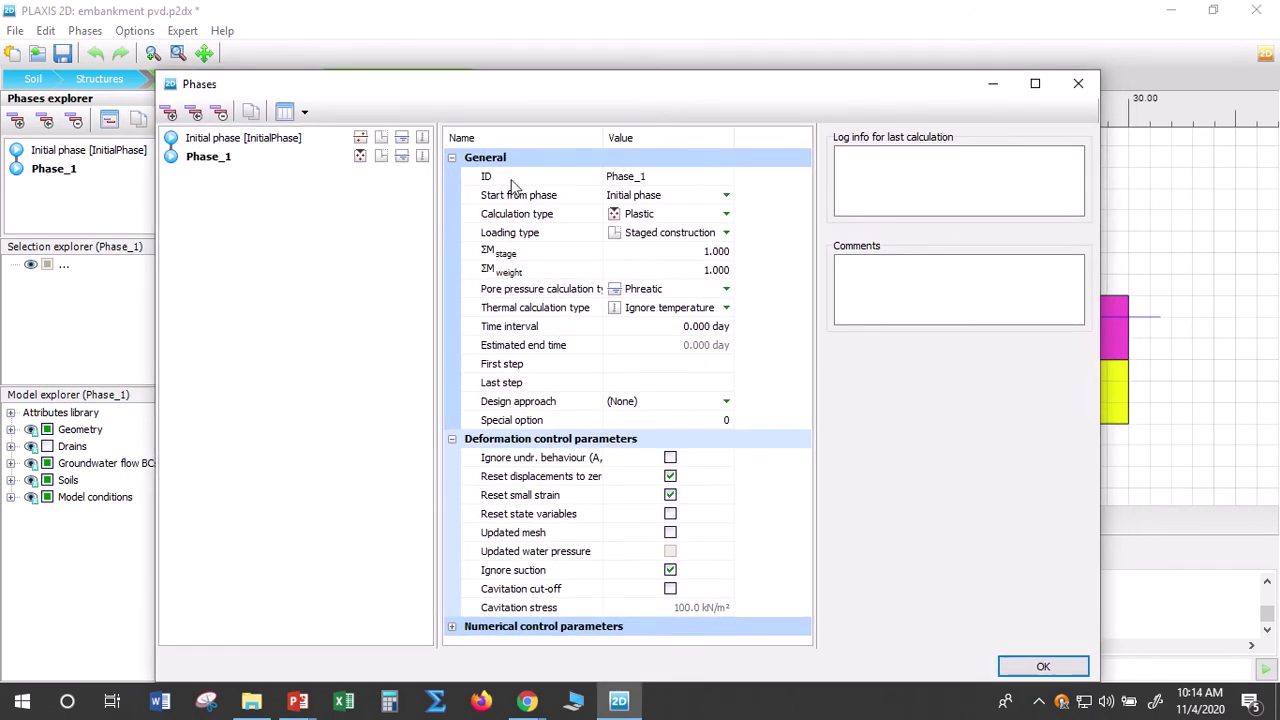
click(670, 178)
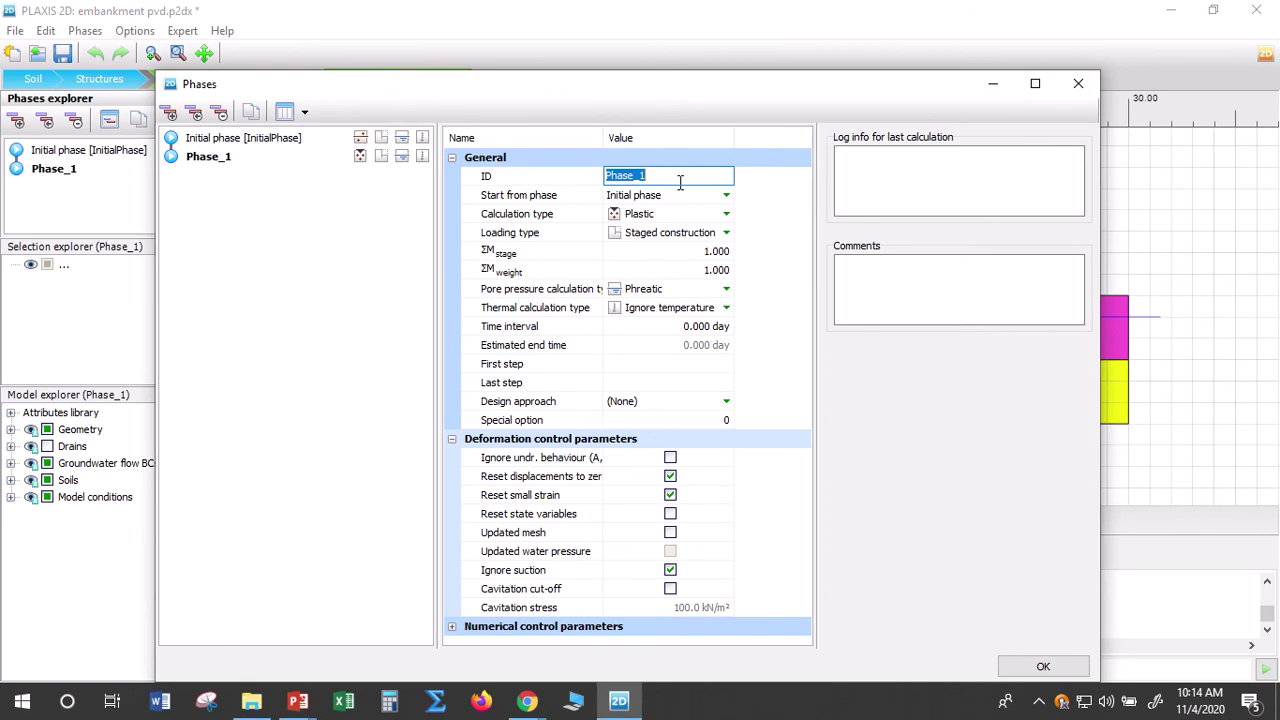
text(Embankment 1)
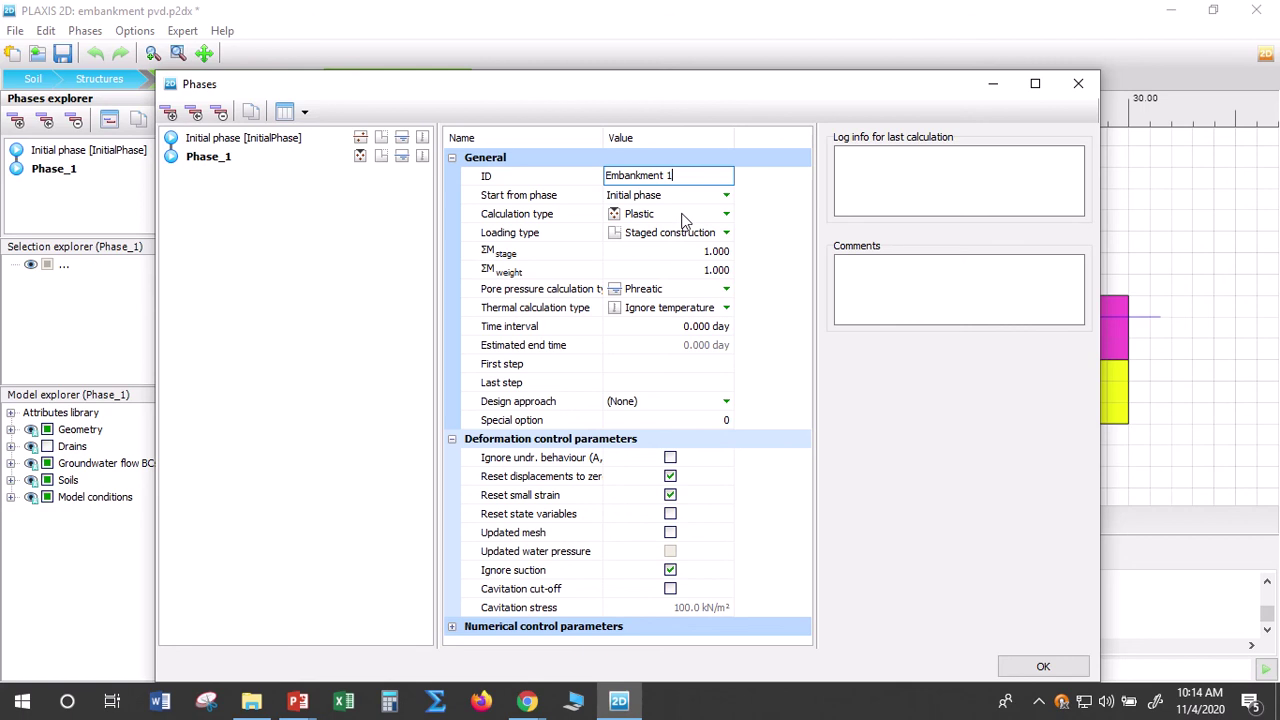
Set the calculation type of the Embankment 1 phase to Consolidation
click(728, 216)
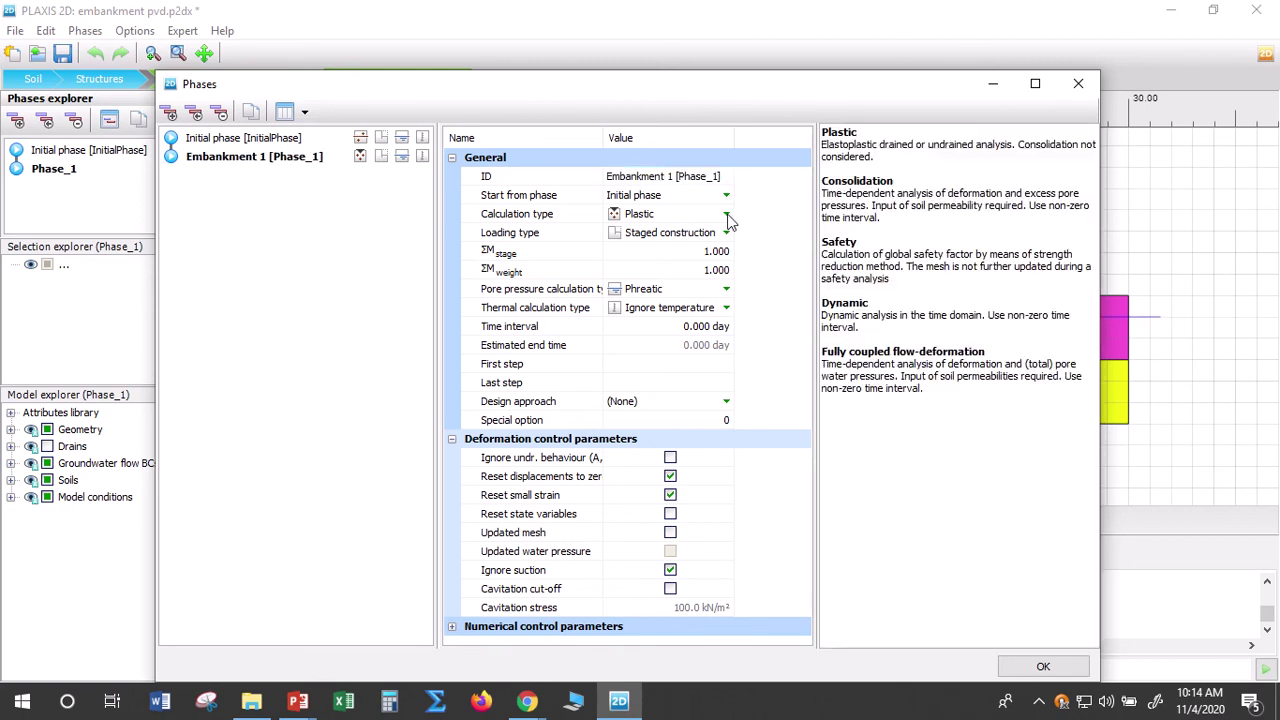
click(728, 216)
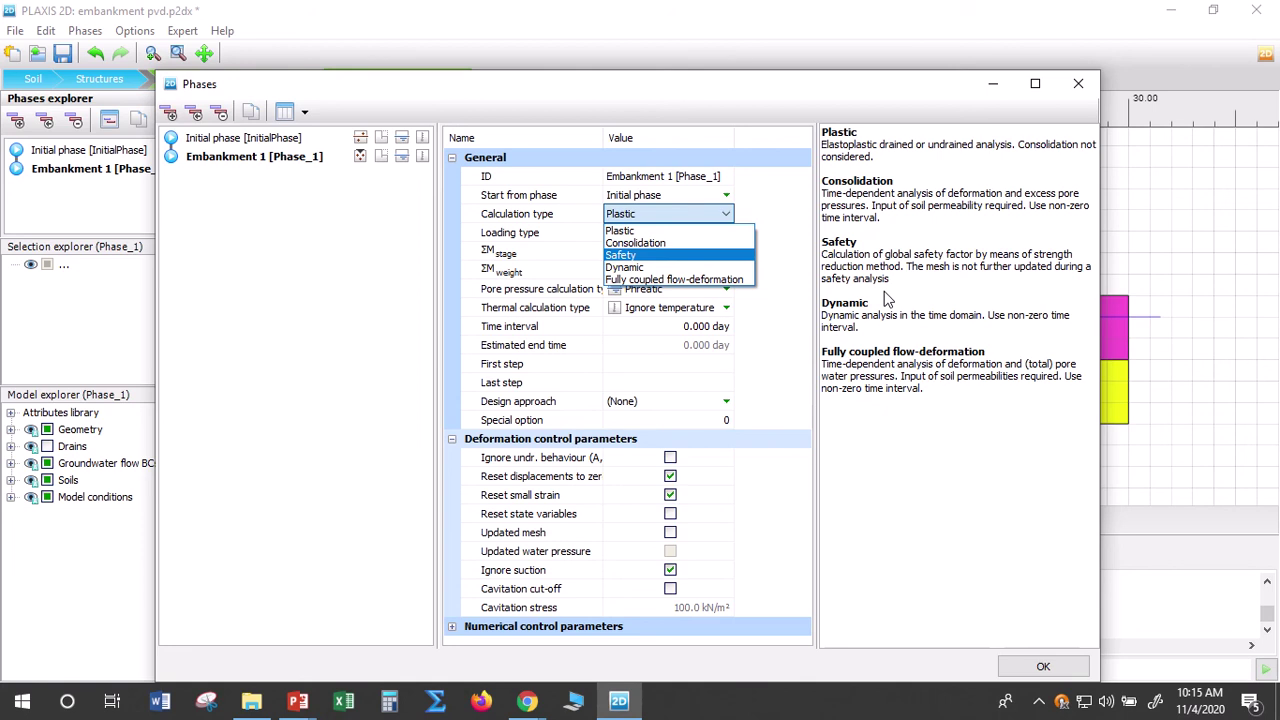
key(Down)
key(Down)
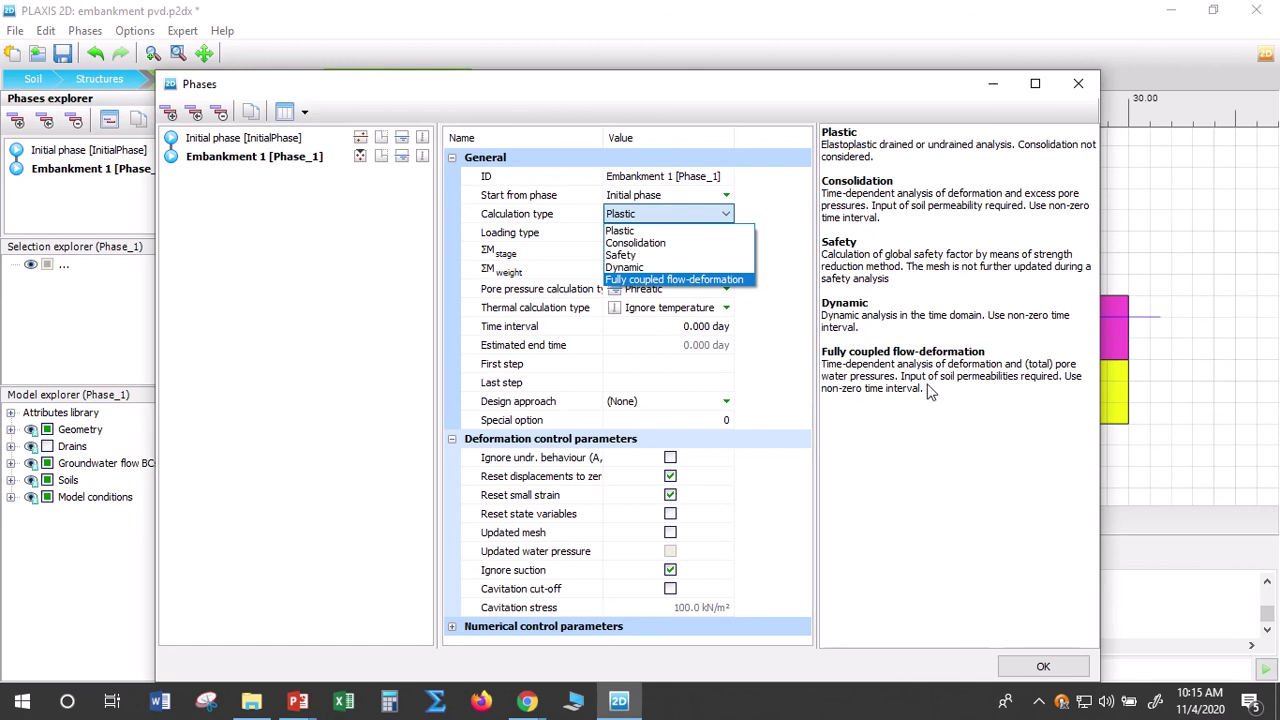
click(660, 243)
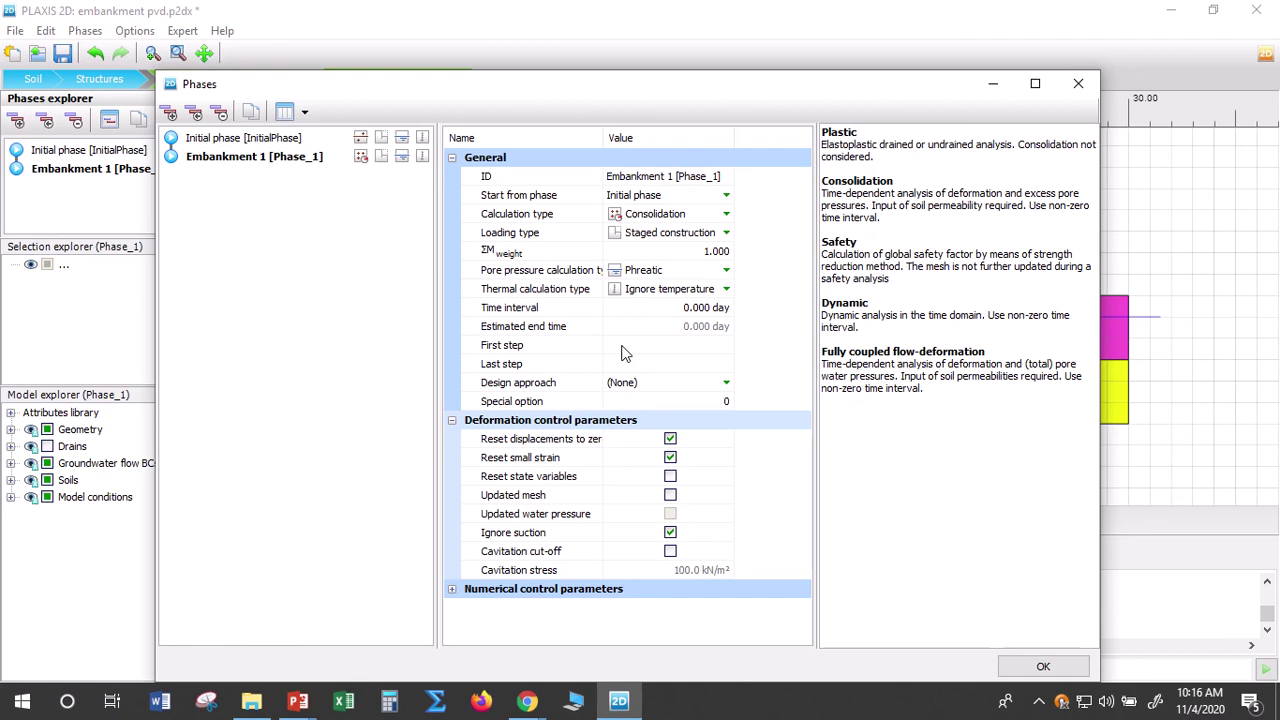
Set the Embankment 1 phase's time interval to 7 days and accept the phase settings
click(700, 310)
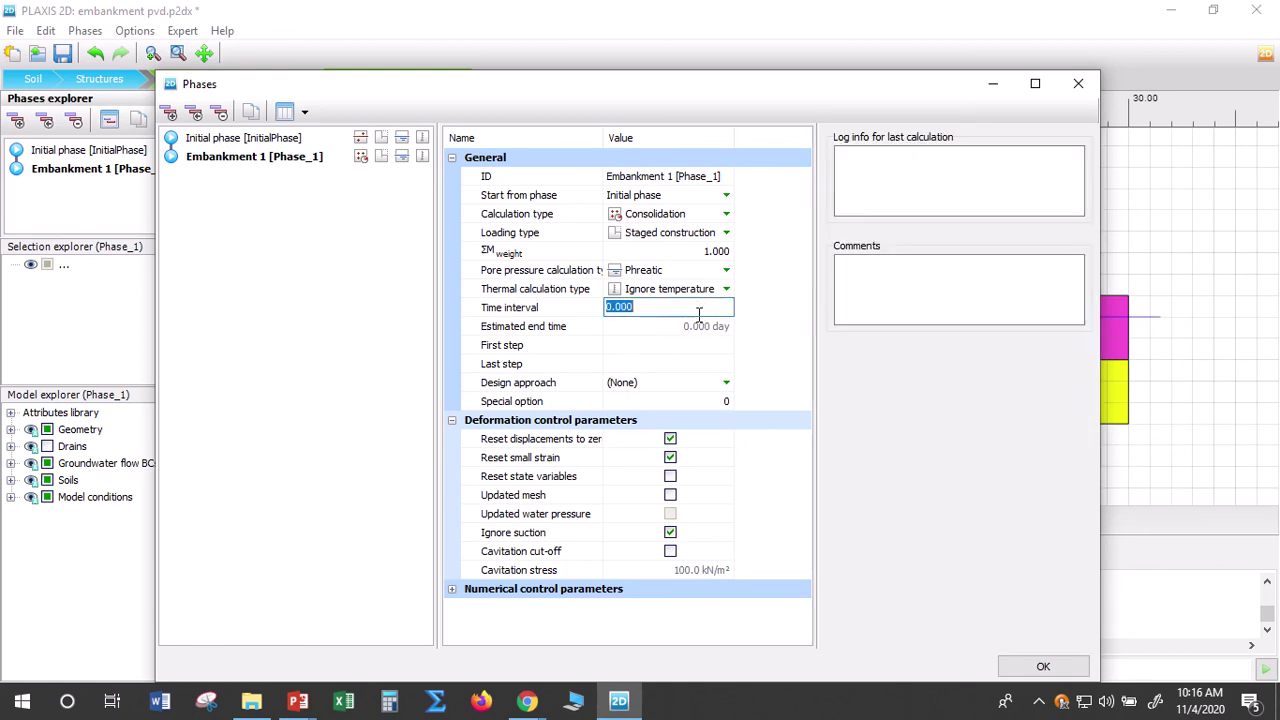
text(7)
key(Return)
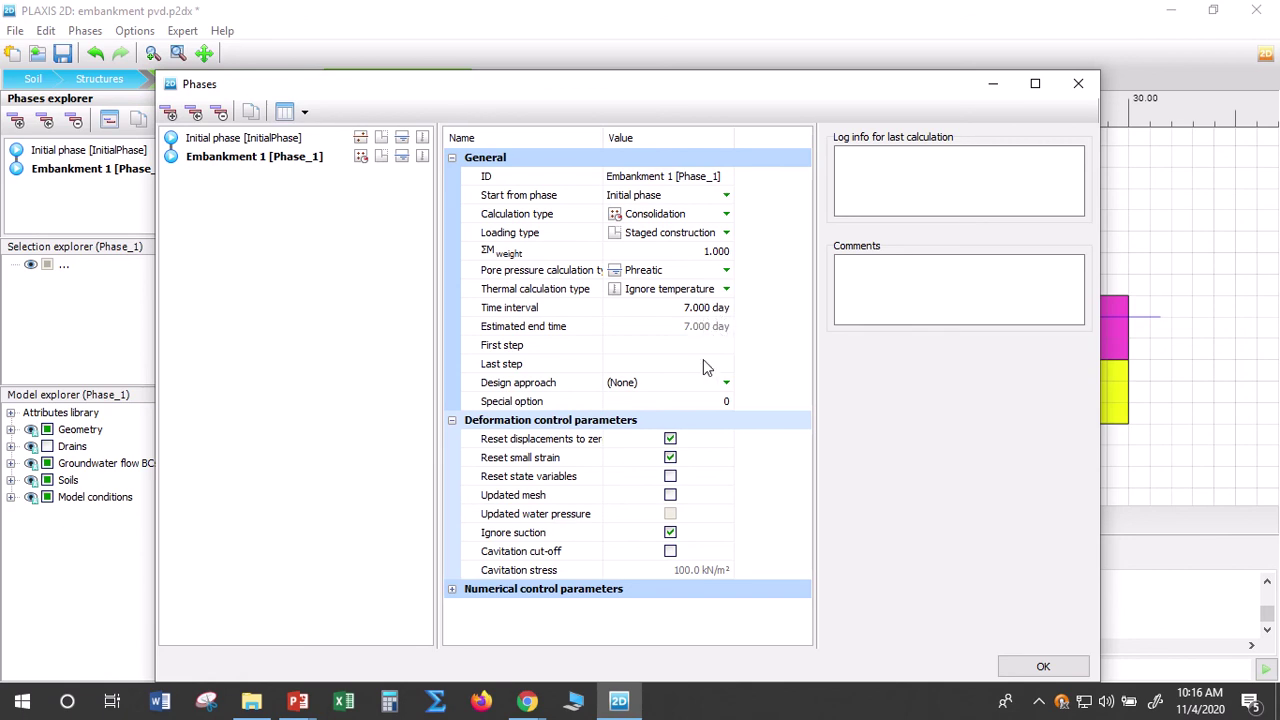
click(1043, 668)
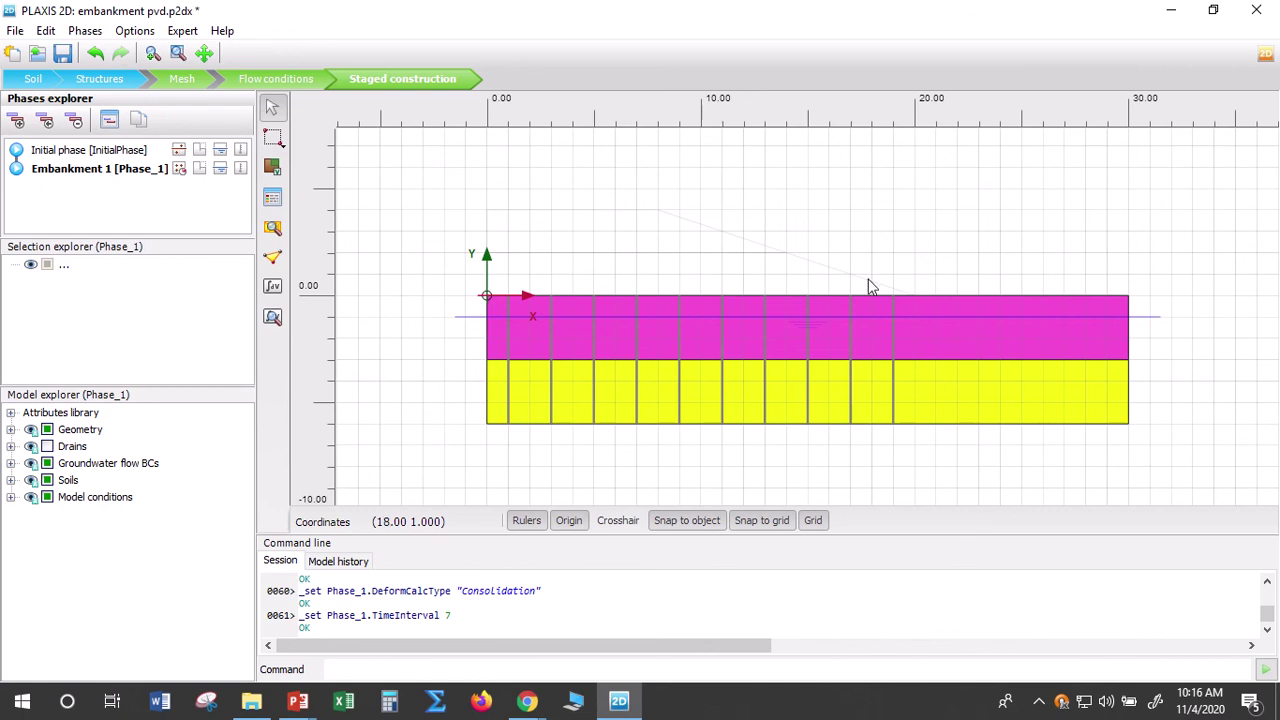
Activate the lower embankment soil polygon in the Embankment 1 phase
click(688, 279)
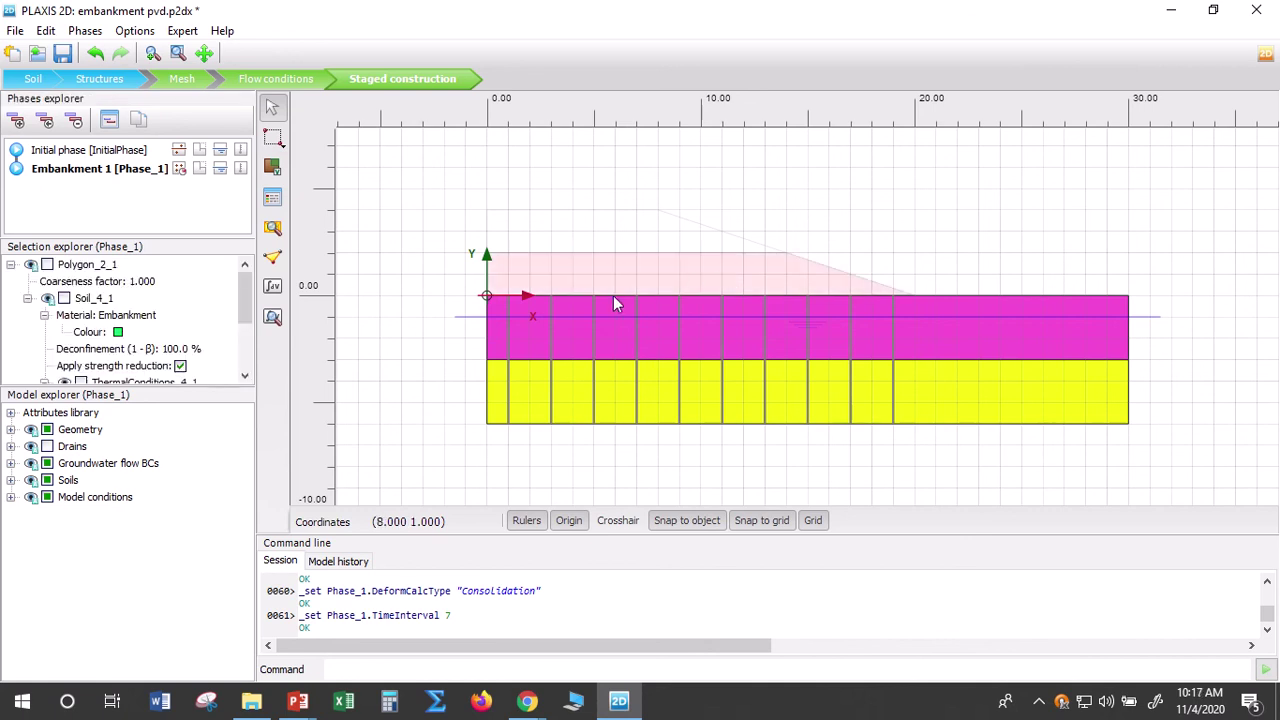
right_click(660, 268)
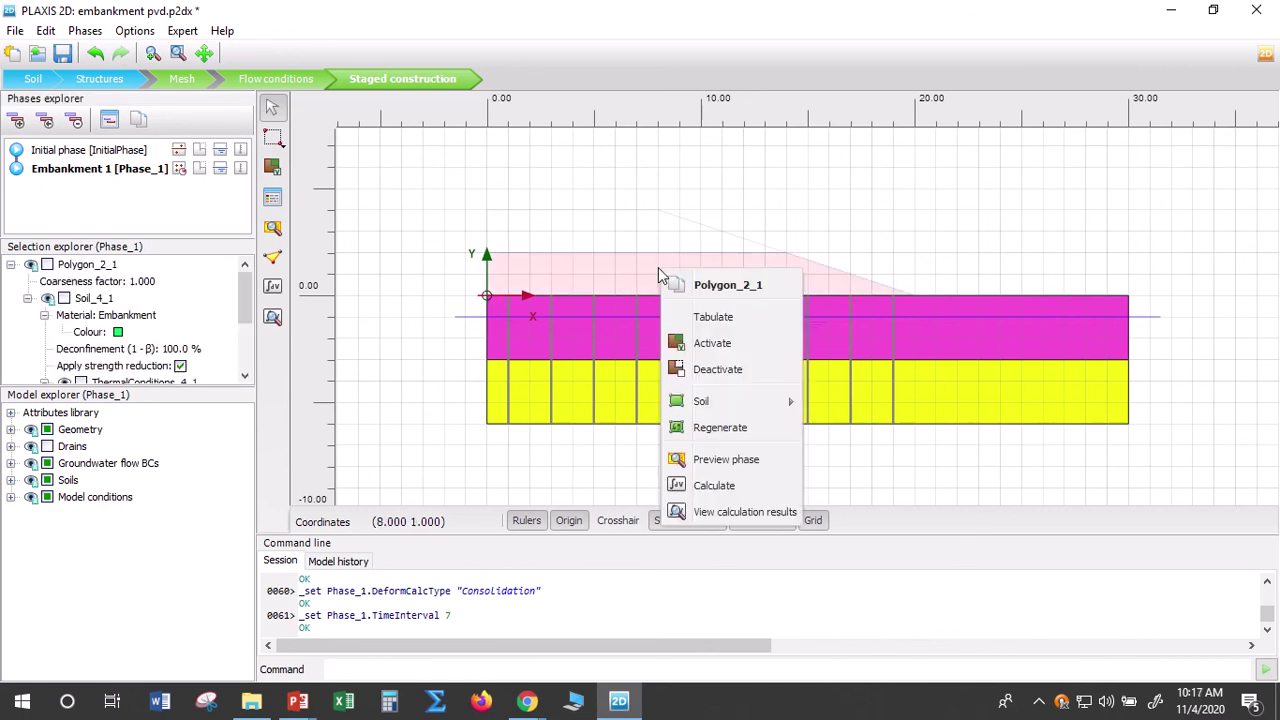
click(736, 345)
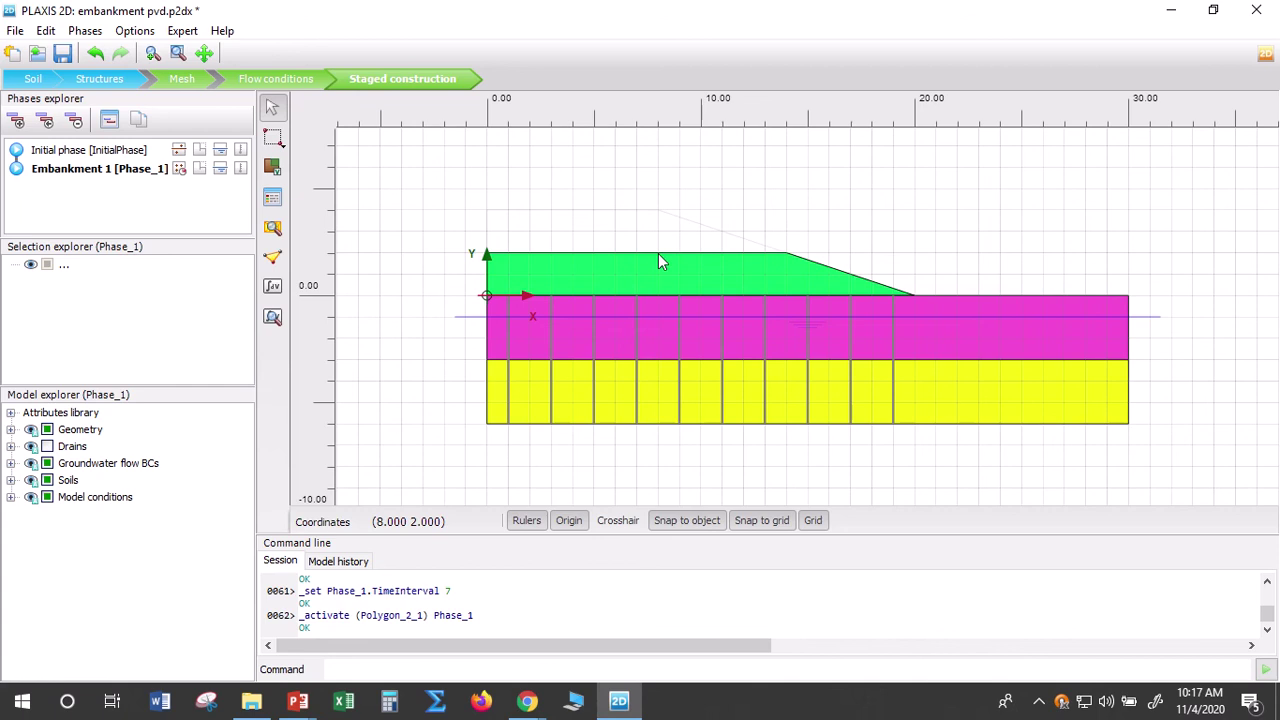
Add a phase following Embankment 1 and give it the ID Consol 1
click(16, 124)
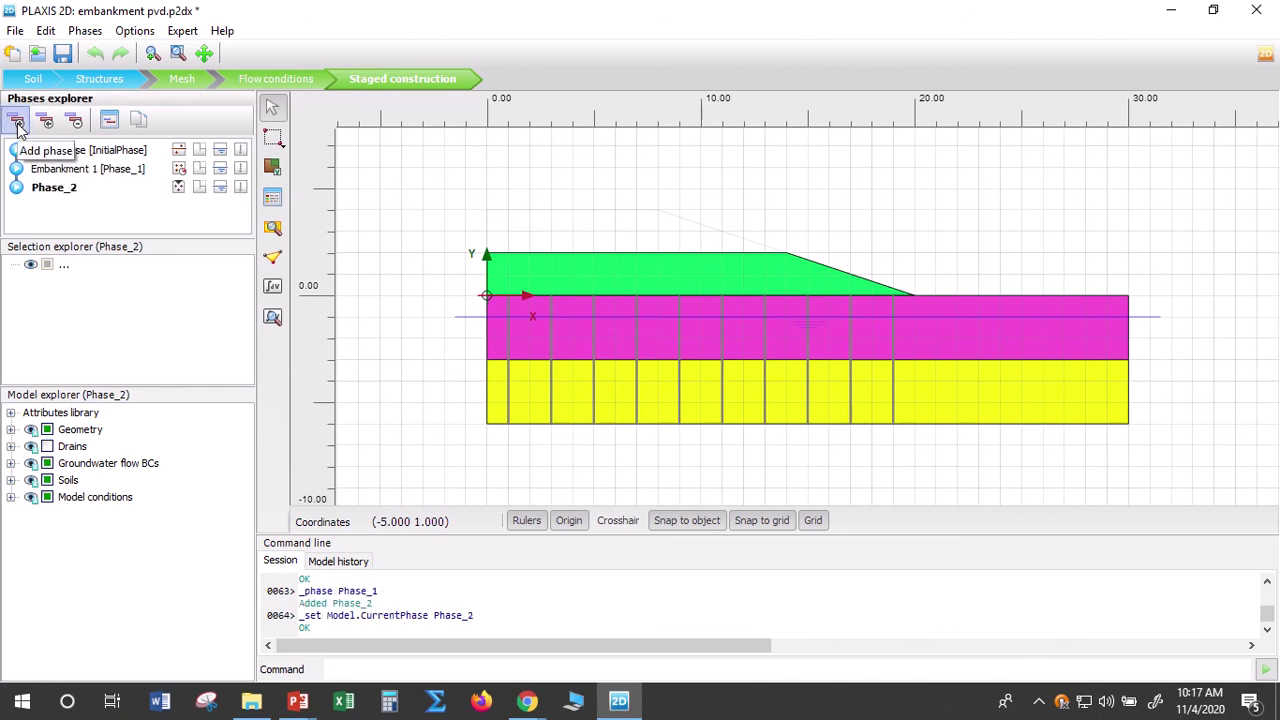
double_click(57, 196)
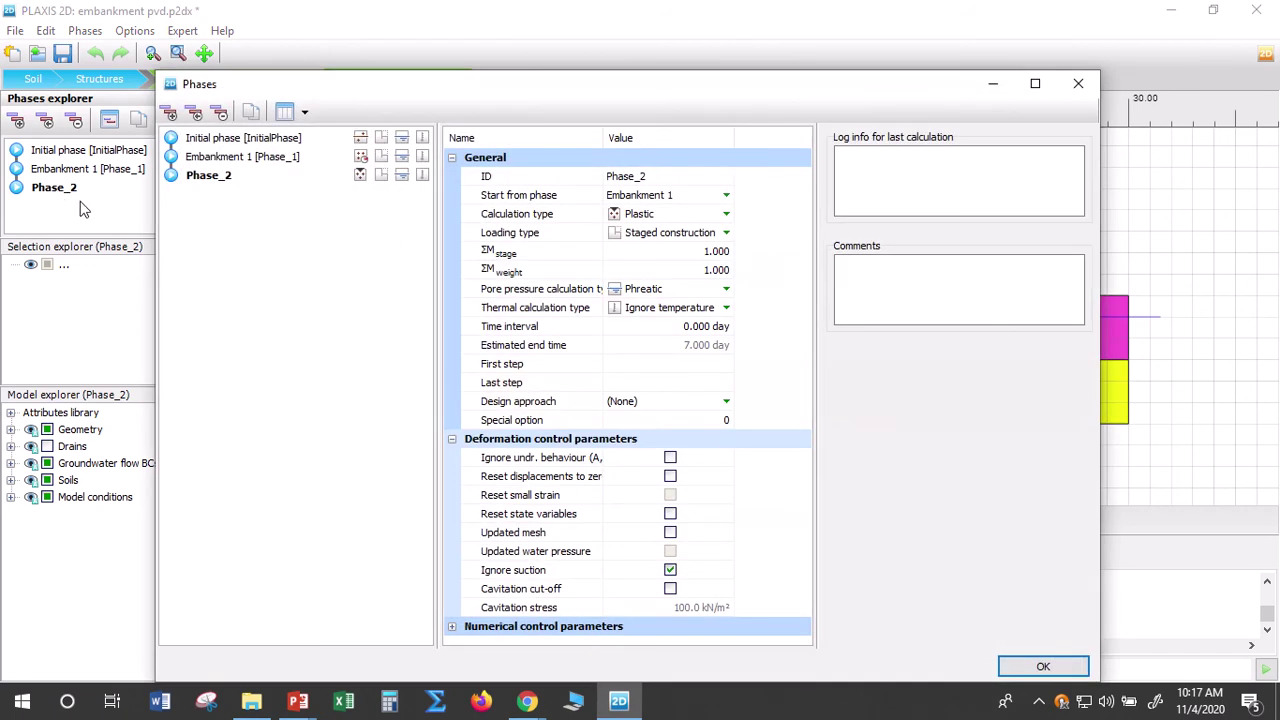
click(657, 177)
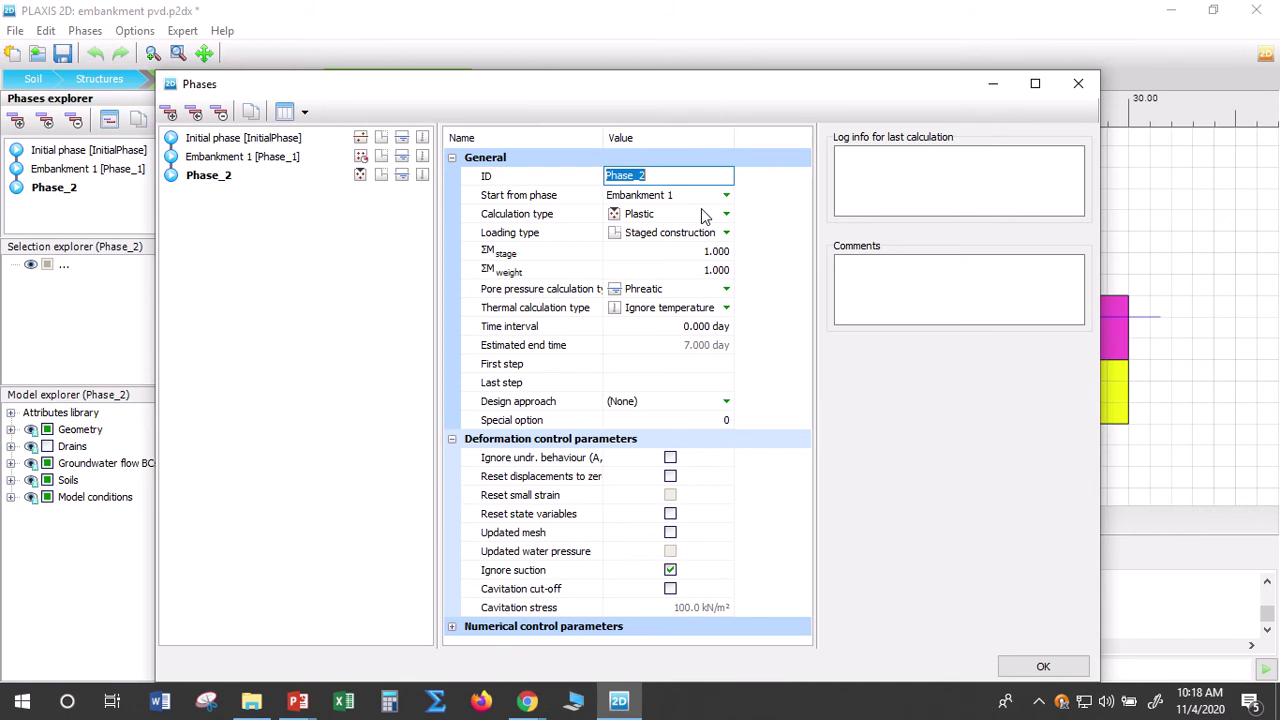
text(Consol 1)
Set the Consol 1 phase to a Consolidation calculation with a time interval of 30 days and accept the settings
click(726, 217)
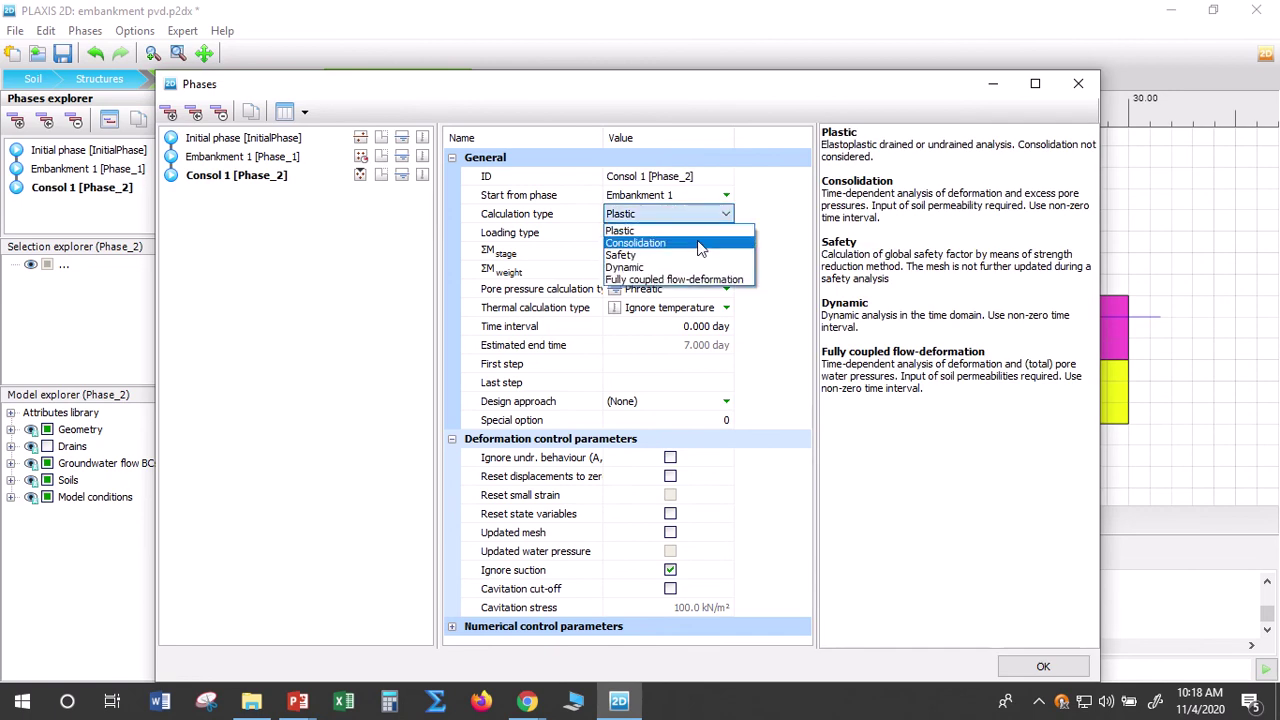
click(700, 243)
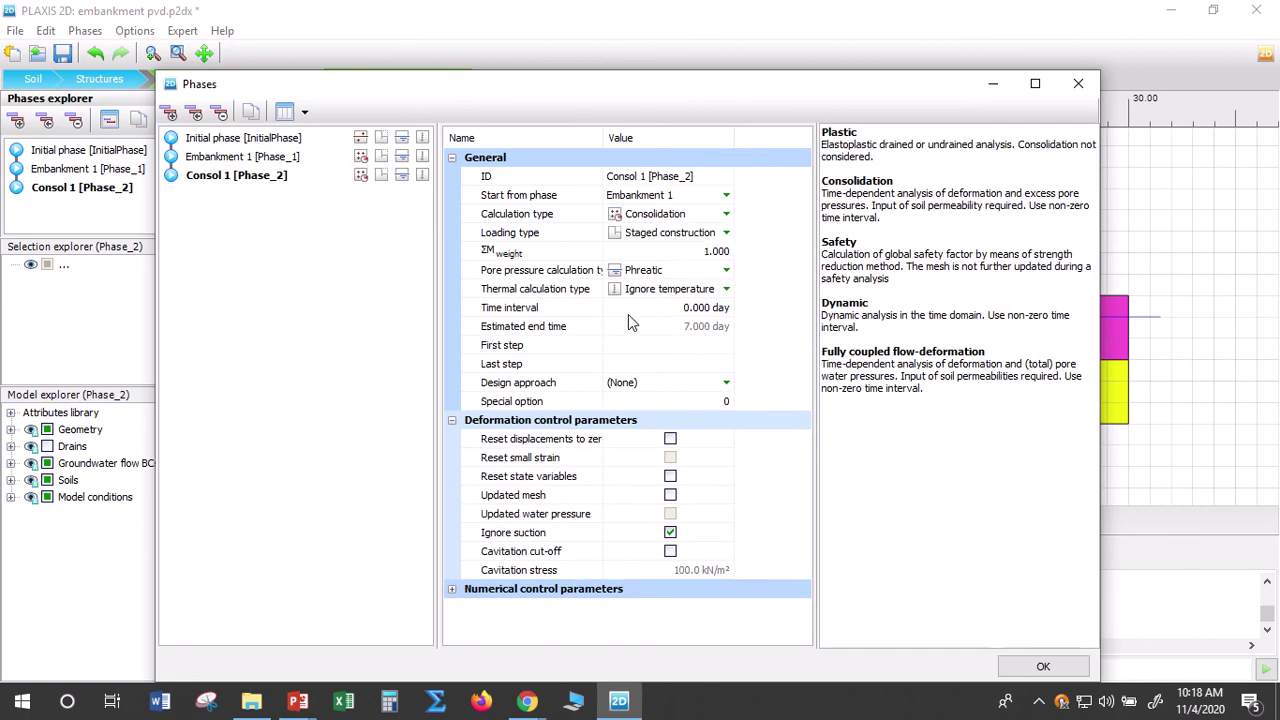
click(702, 307)
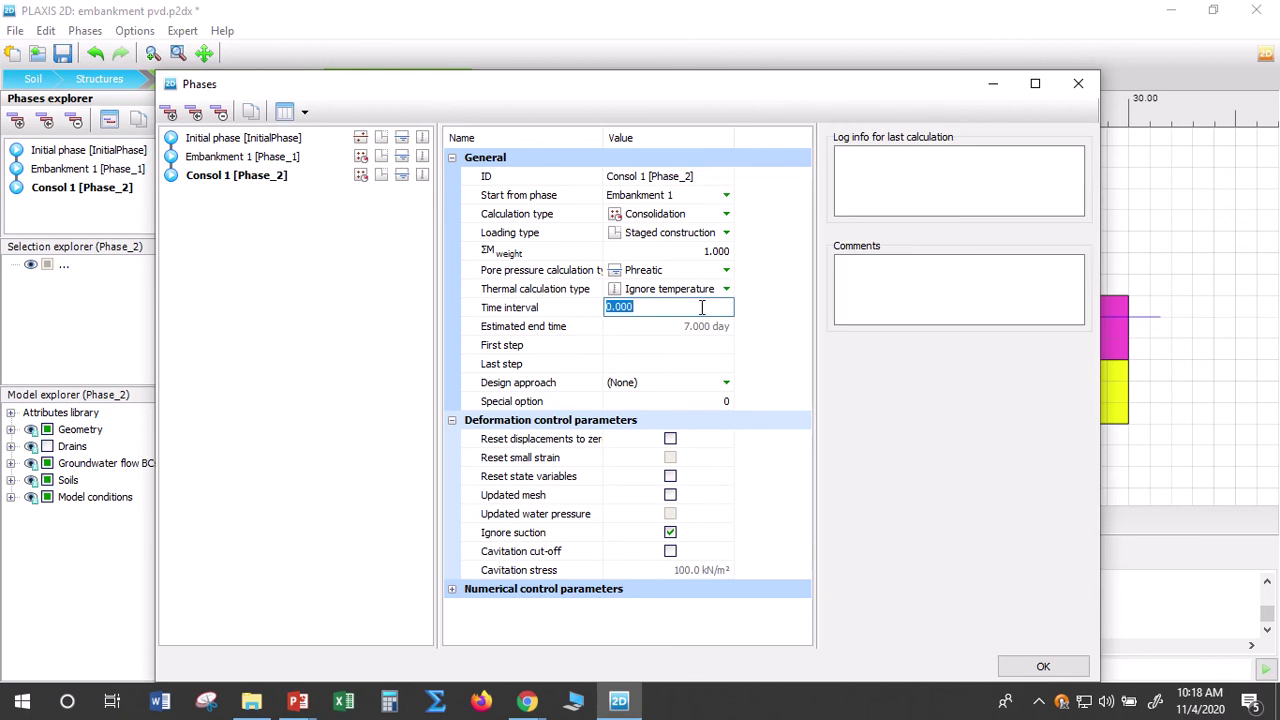
text(30)
click(1036, 667)
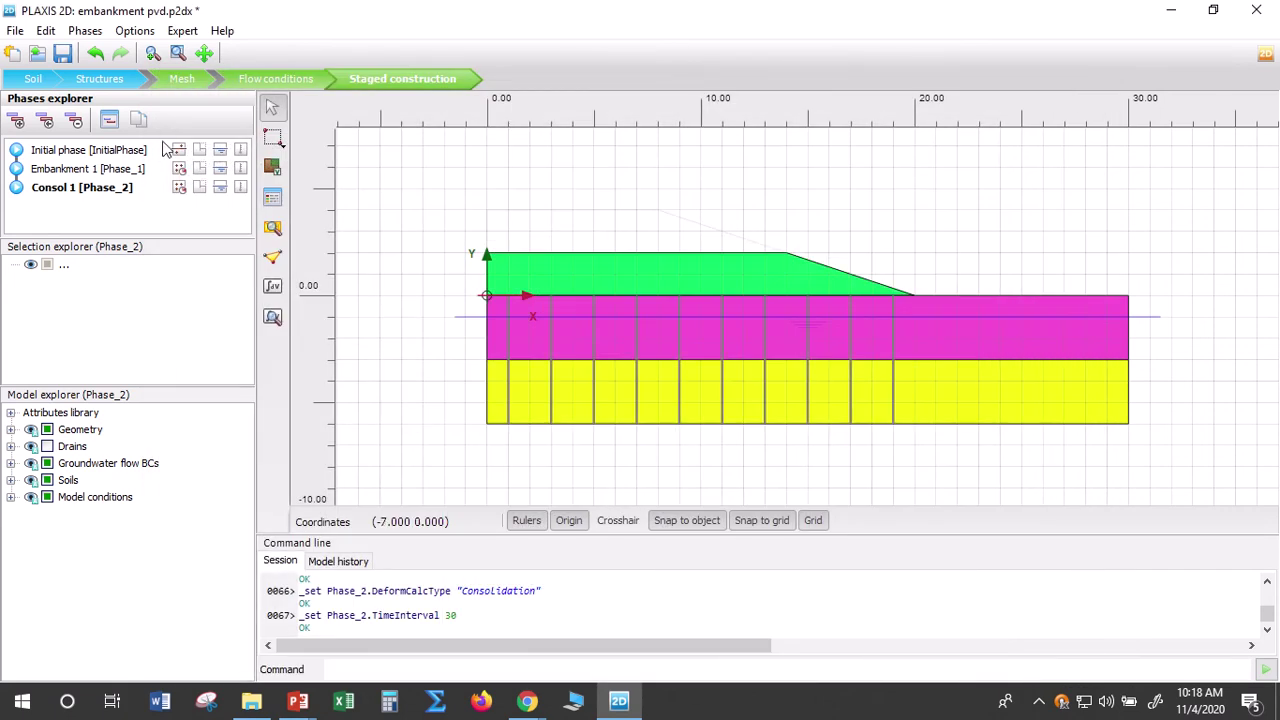
Add a phase following Consol 1 and give it the ID Embankmet 2
click(70, 152)
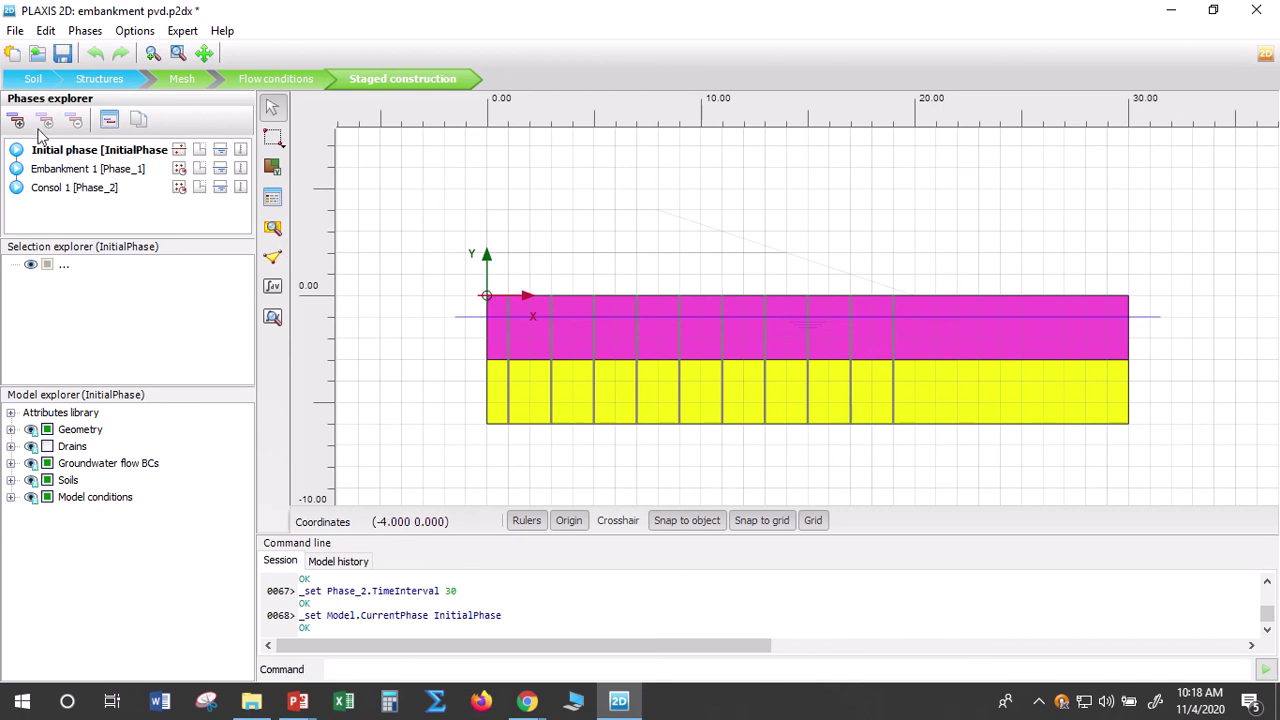
click(68, 171)
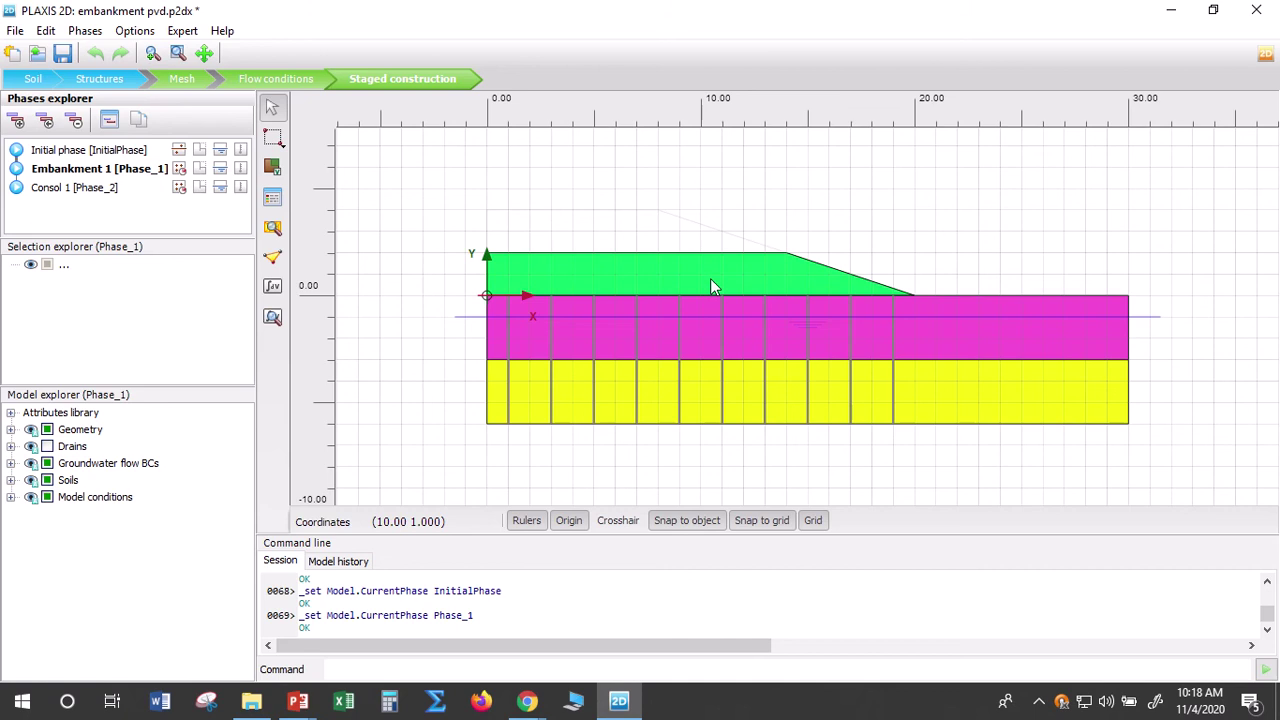
click(85, 190)
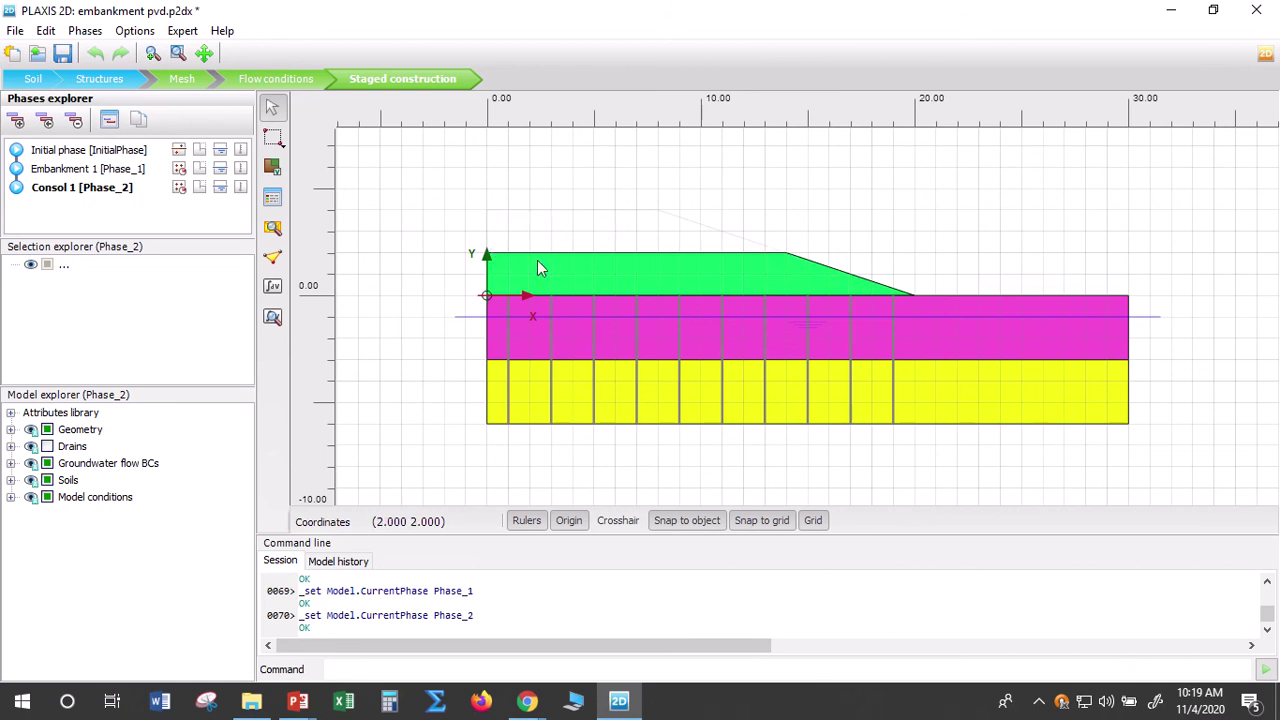
click(16, 121)
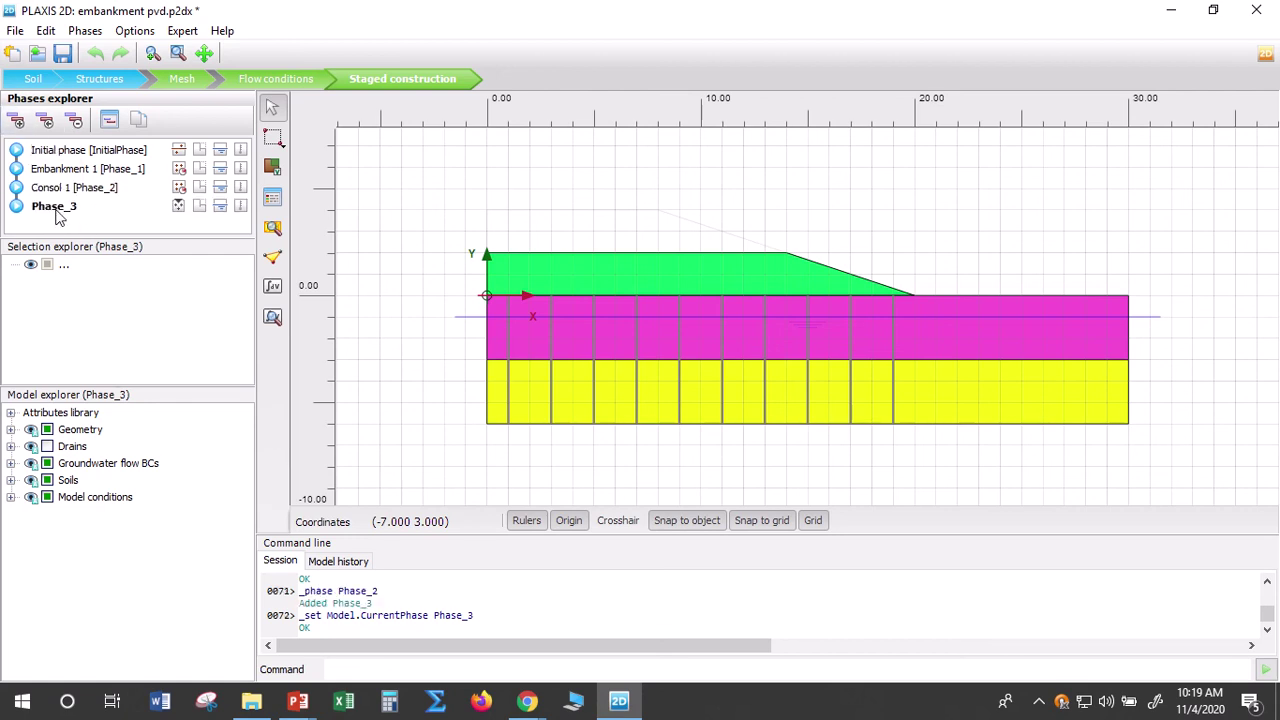
double_click(57, 208)
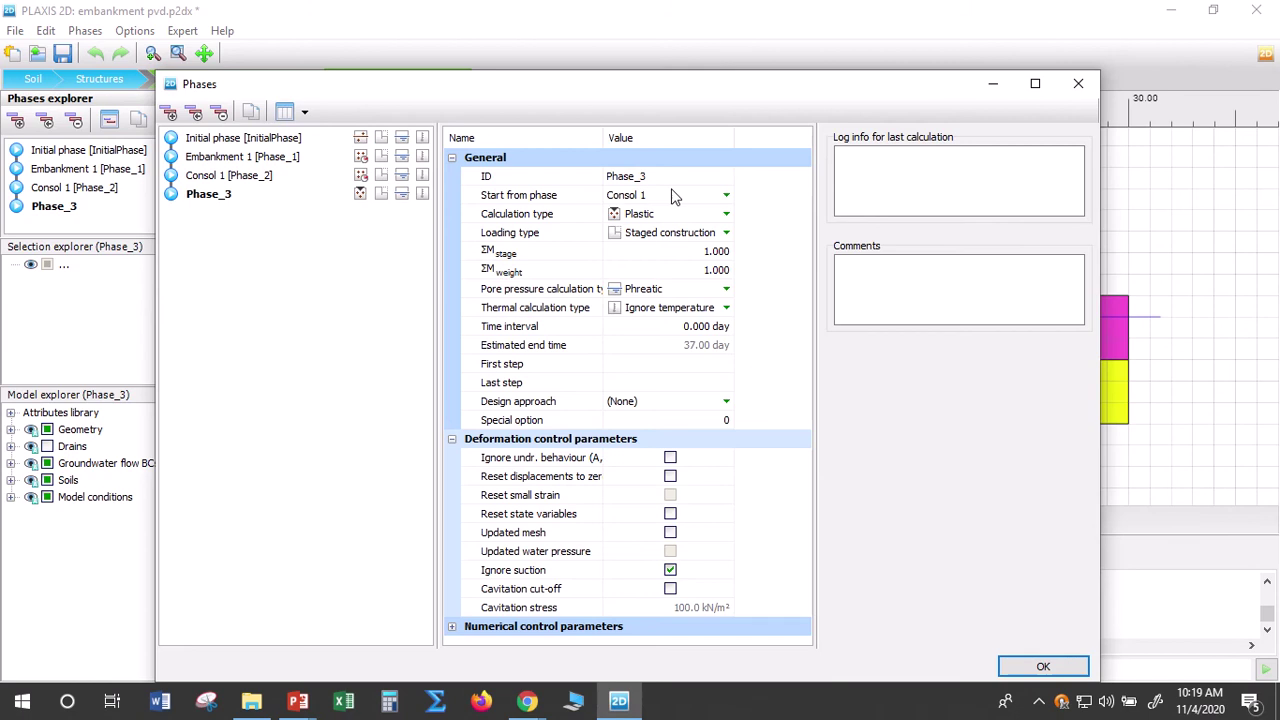
click(660, 180)
text(e)
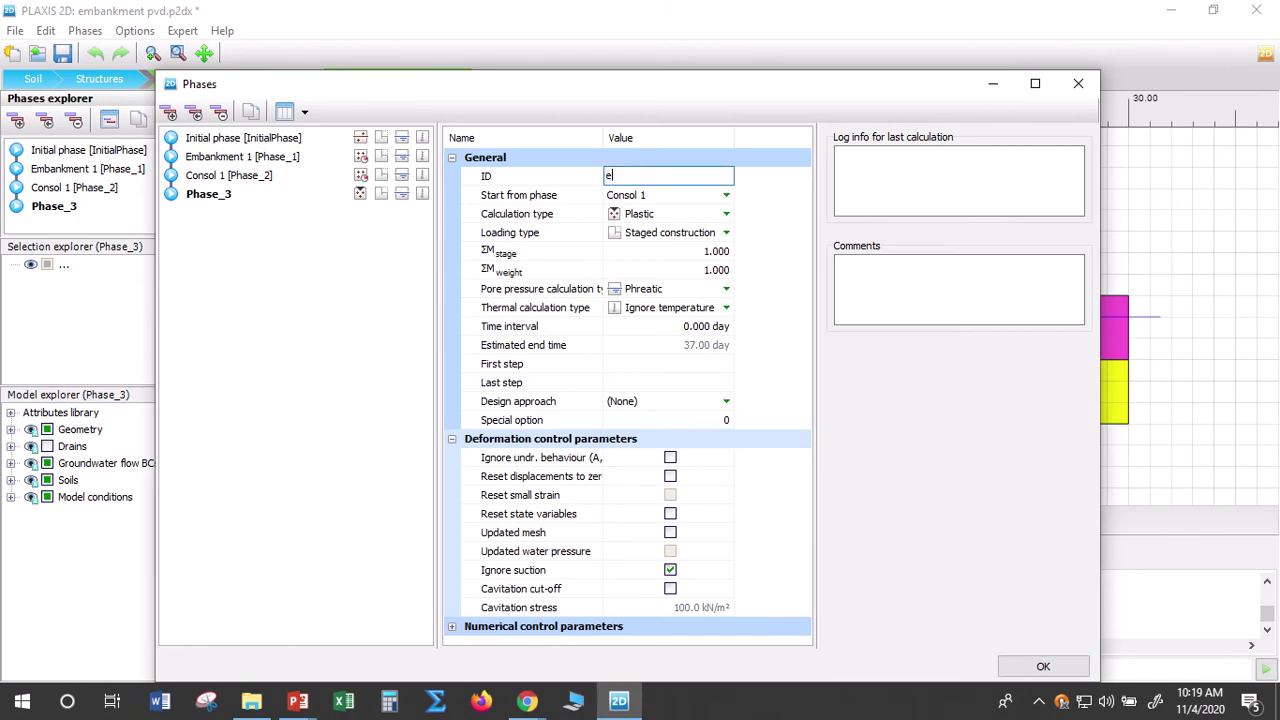
text(mb)
key(BackSpace)
key(BackSpace)
text(mbankme)
Set the Embankmet 2 phase to a Consolidation calculation with a time interval of 7 days and accept the settings
click(728, 218)
click(726, 215)
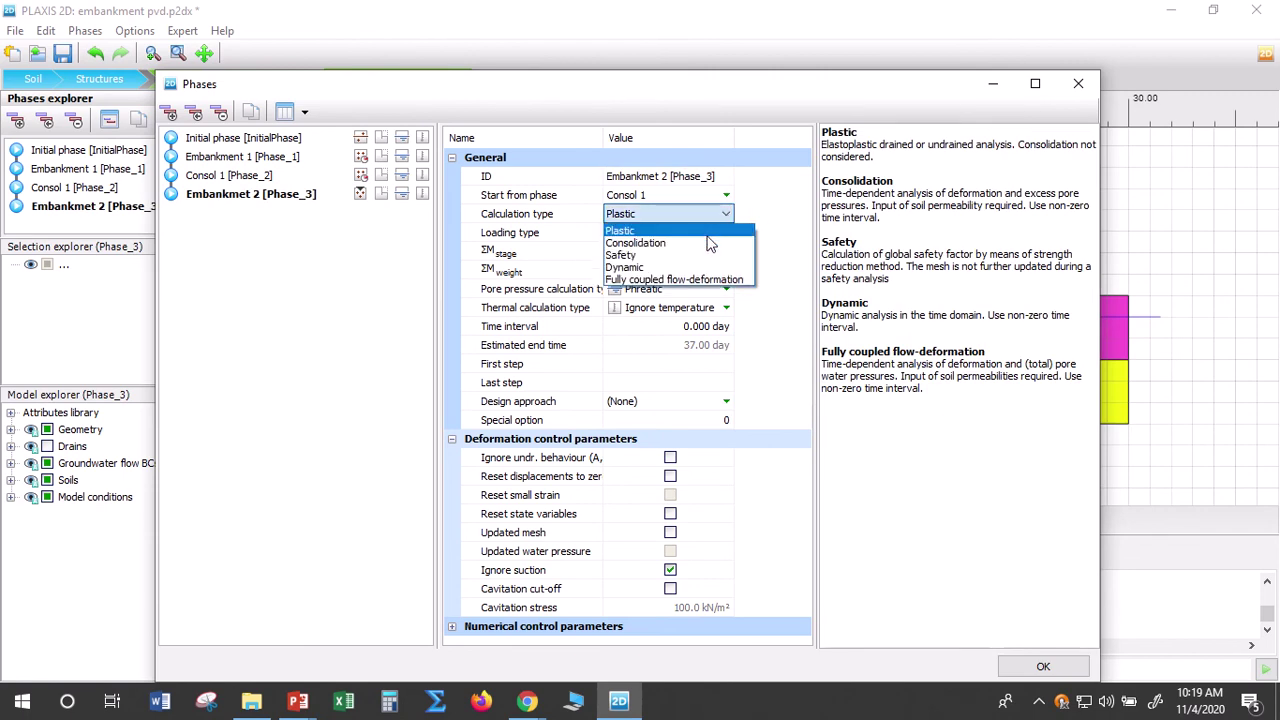
click(708, 244)
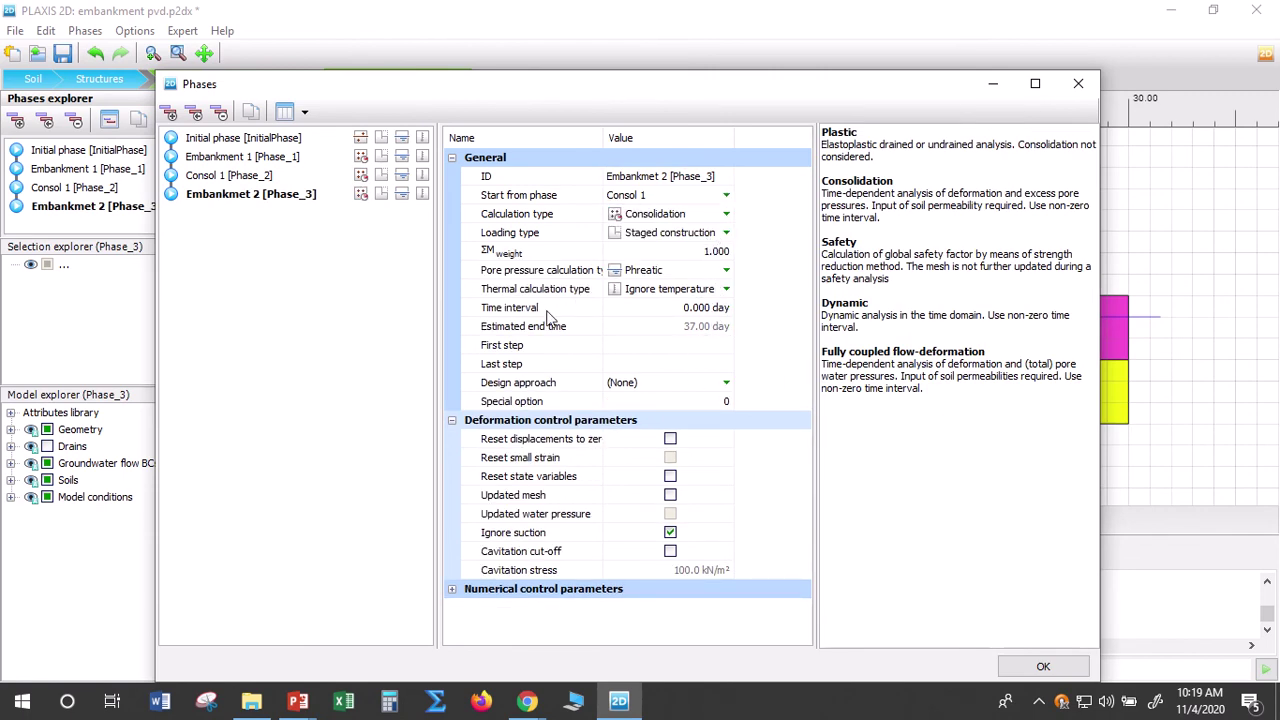
click(712, 307)
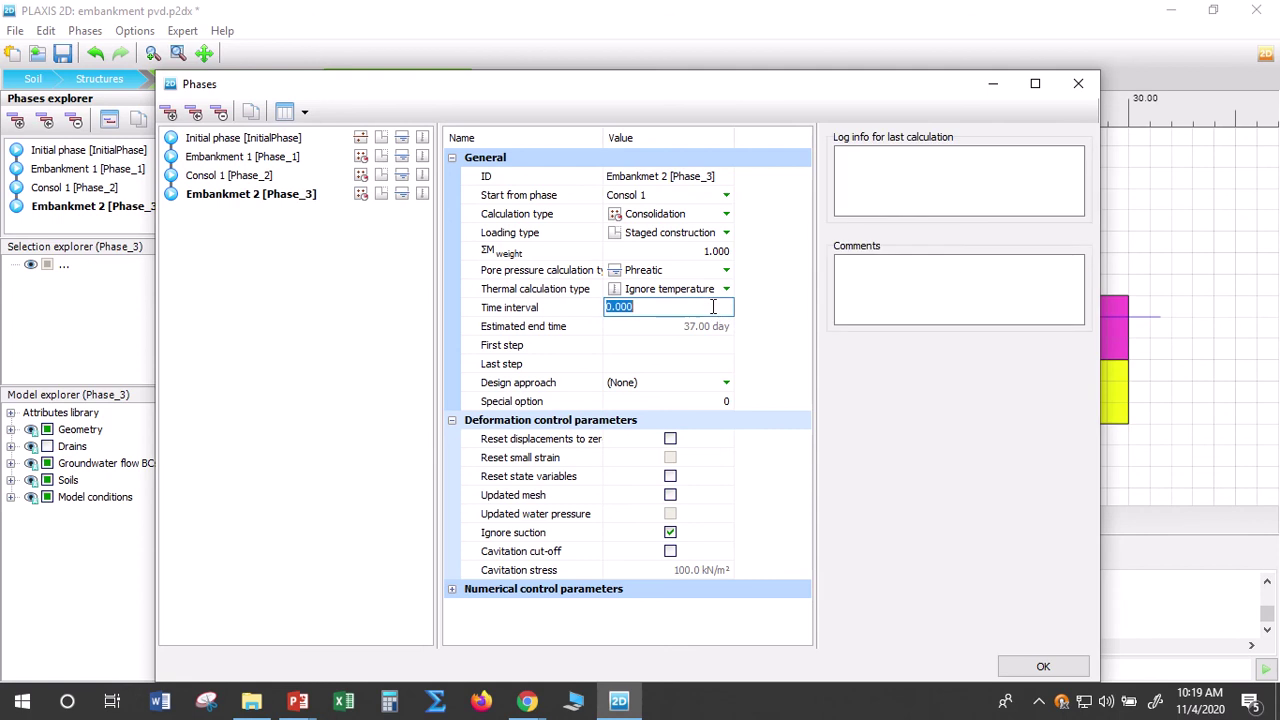
text(7)
key(Return)
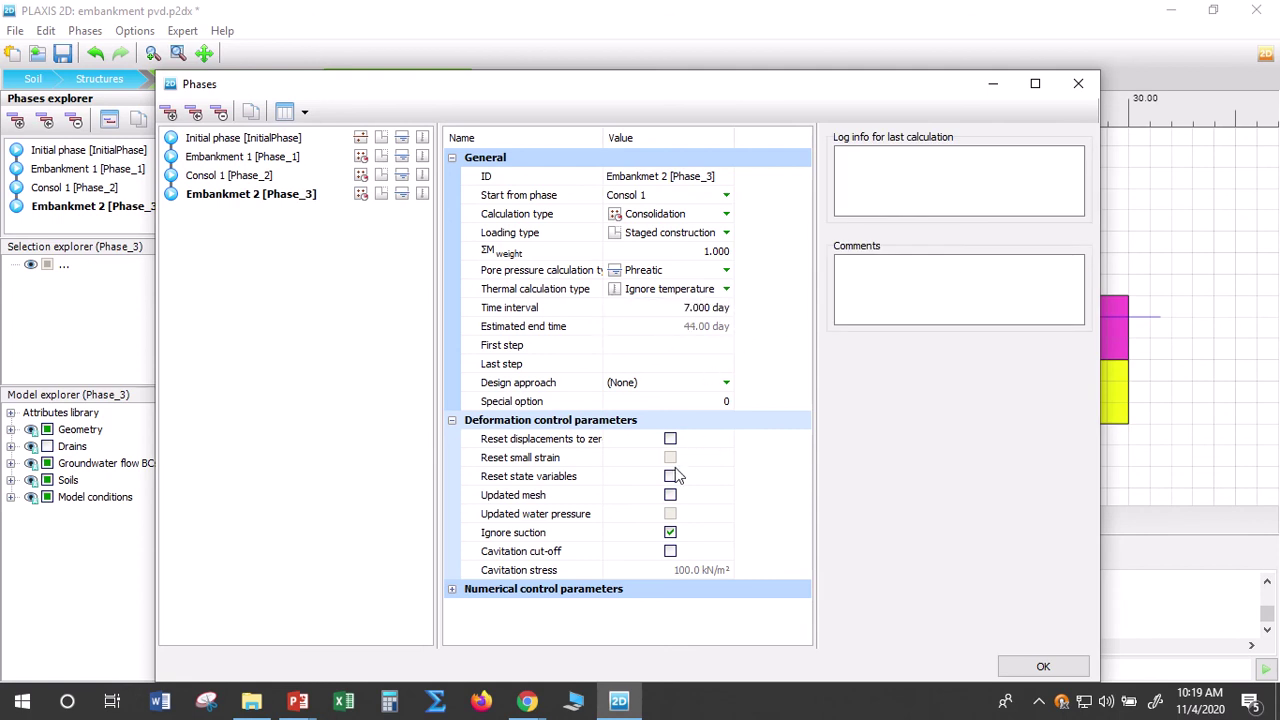
click(1043, 668)
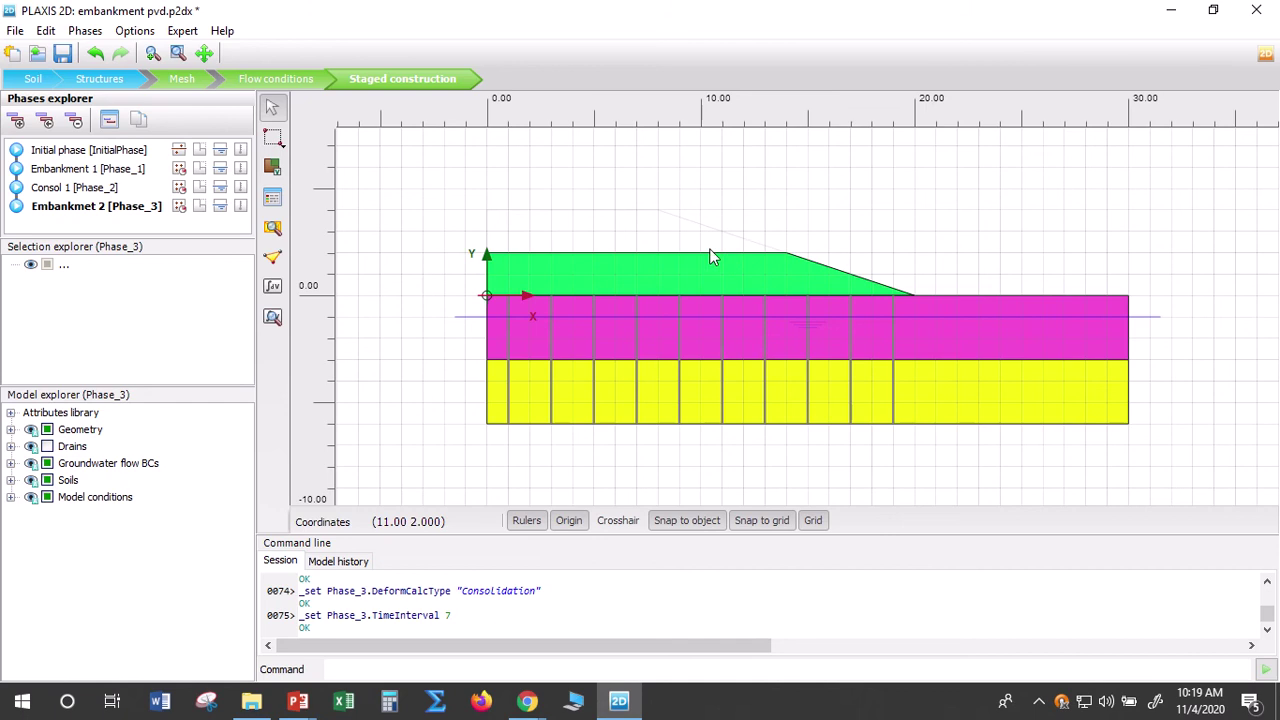
Activate the upper embankment soil polygon in the Embankmet 2 phase
click(598, 230)
right_click(598, 230)
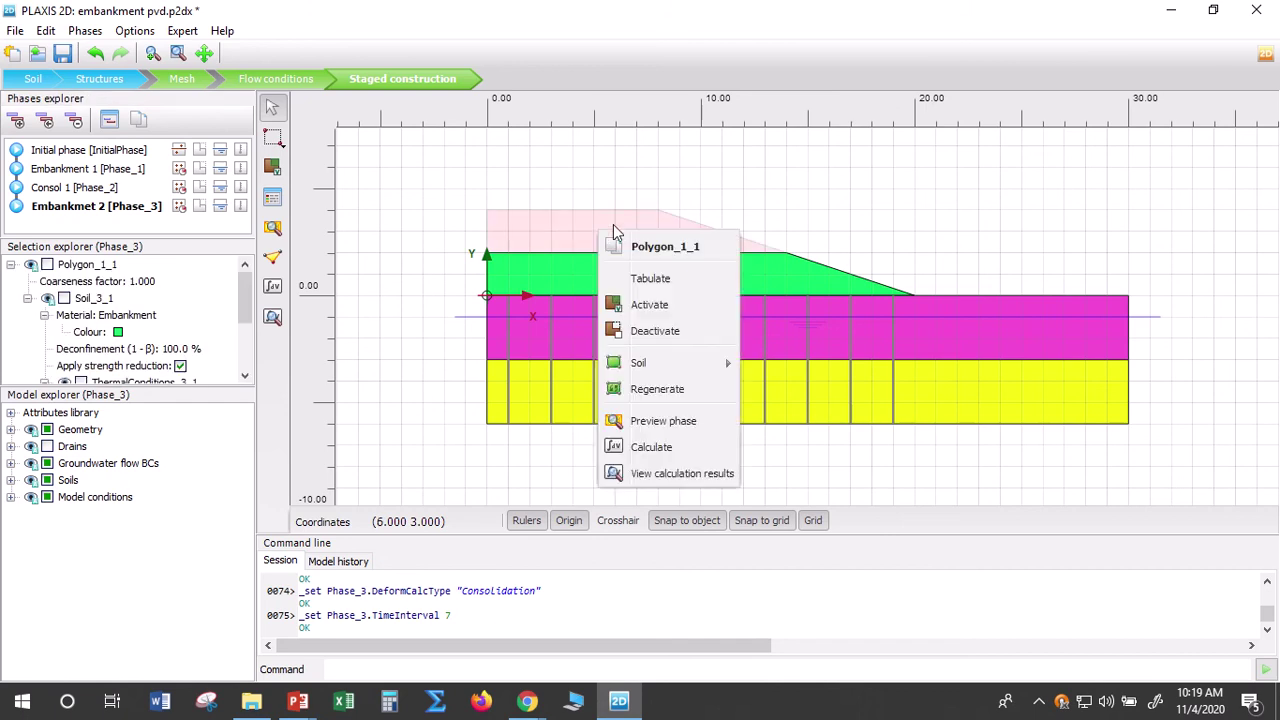
click(680, 304)
click(870, 225)
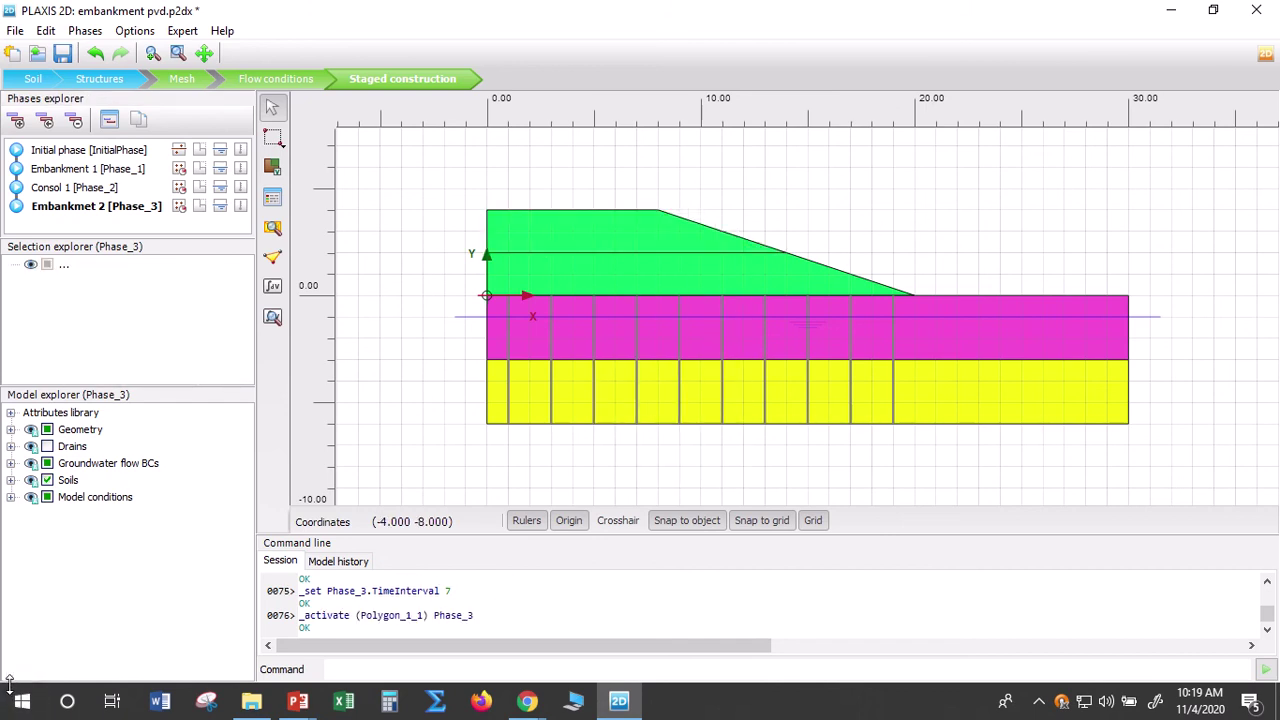
Add a phase following Embankmet 2 and give it the ID Consol 2
click(68, 152)
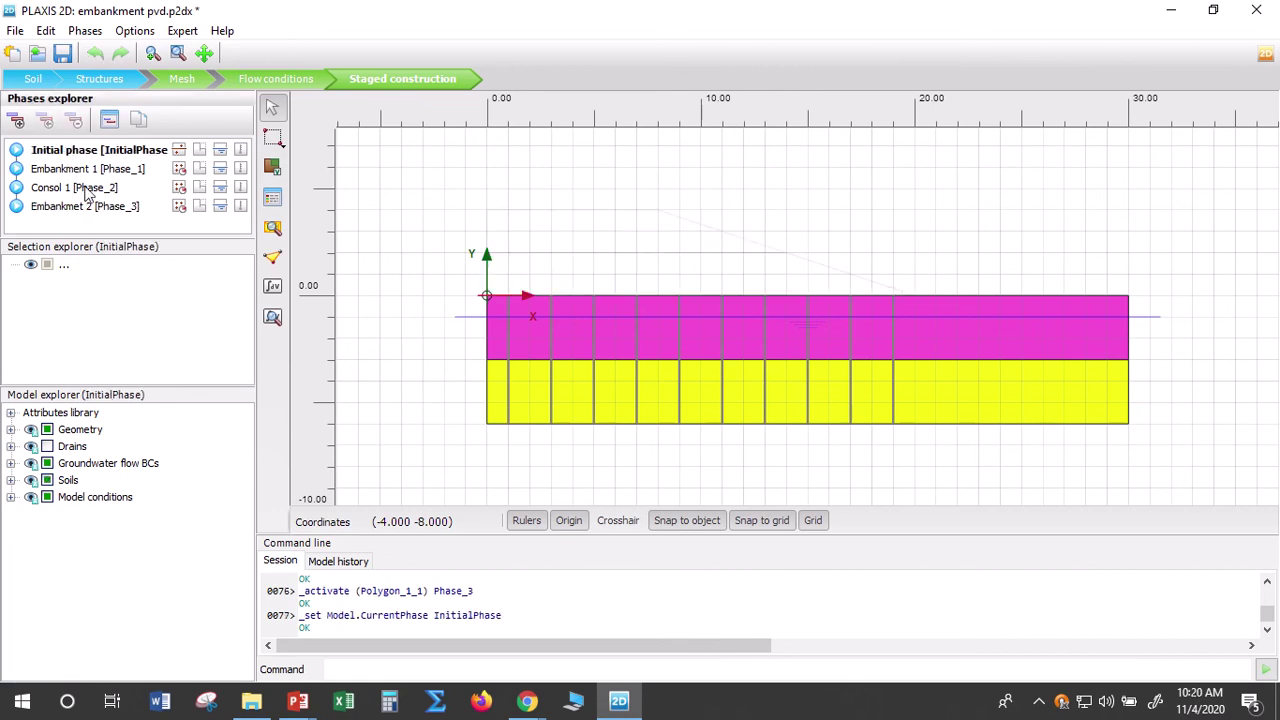
click(75, 172)
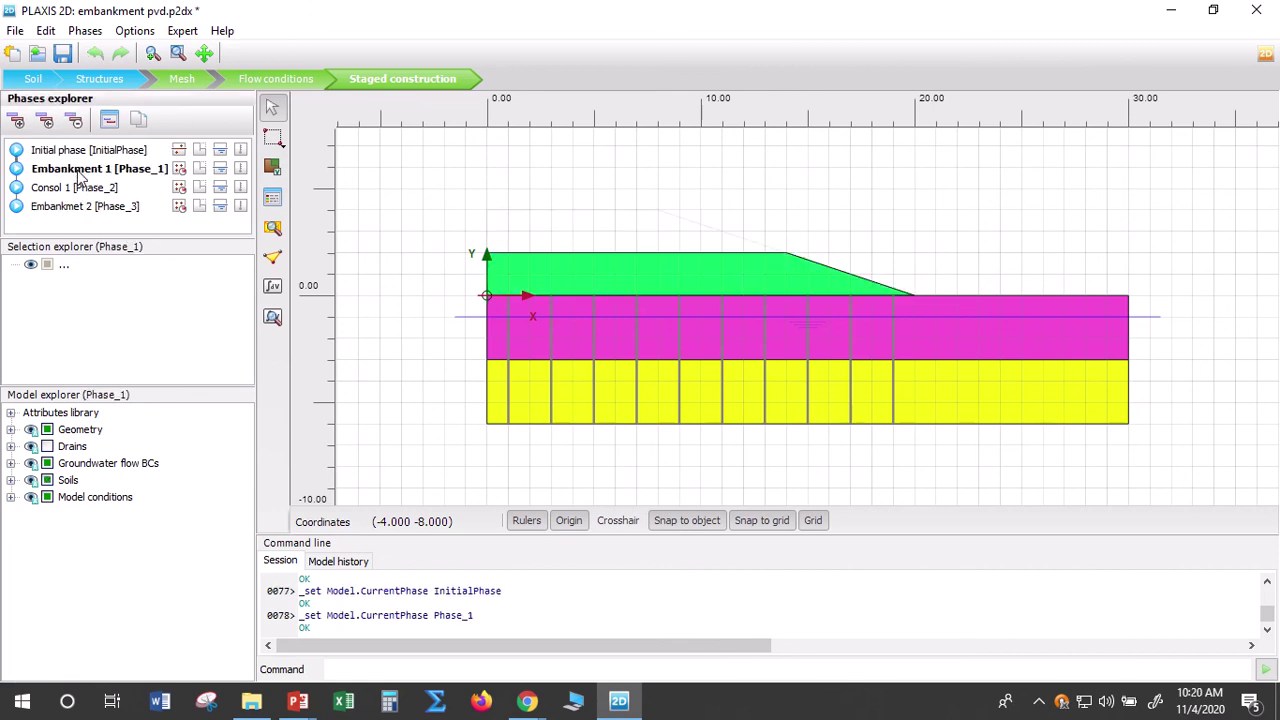
click(91, 189)
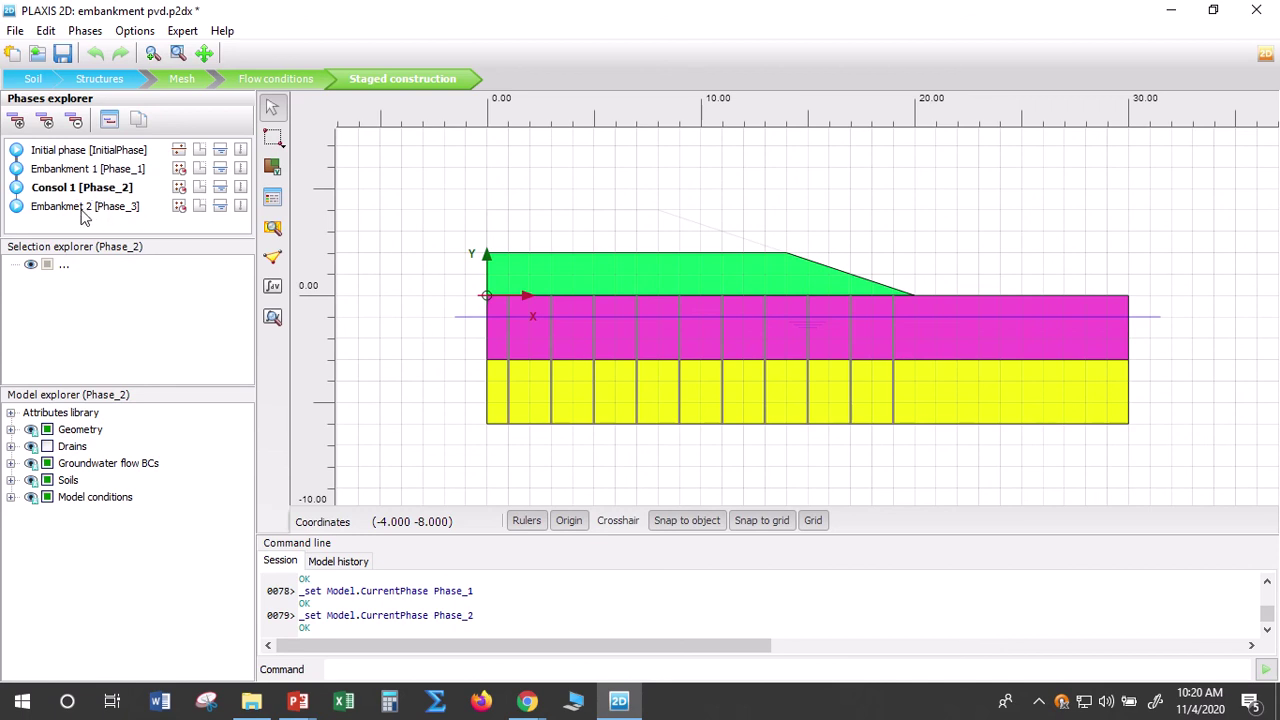
click(80, 208)
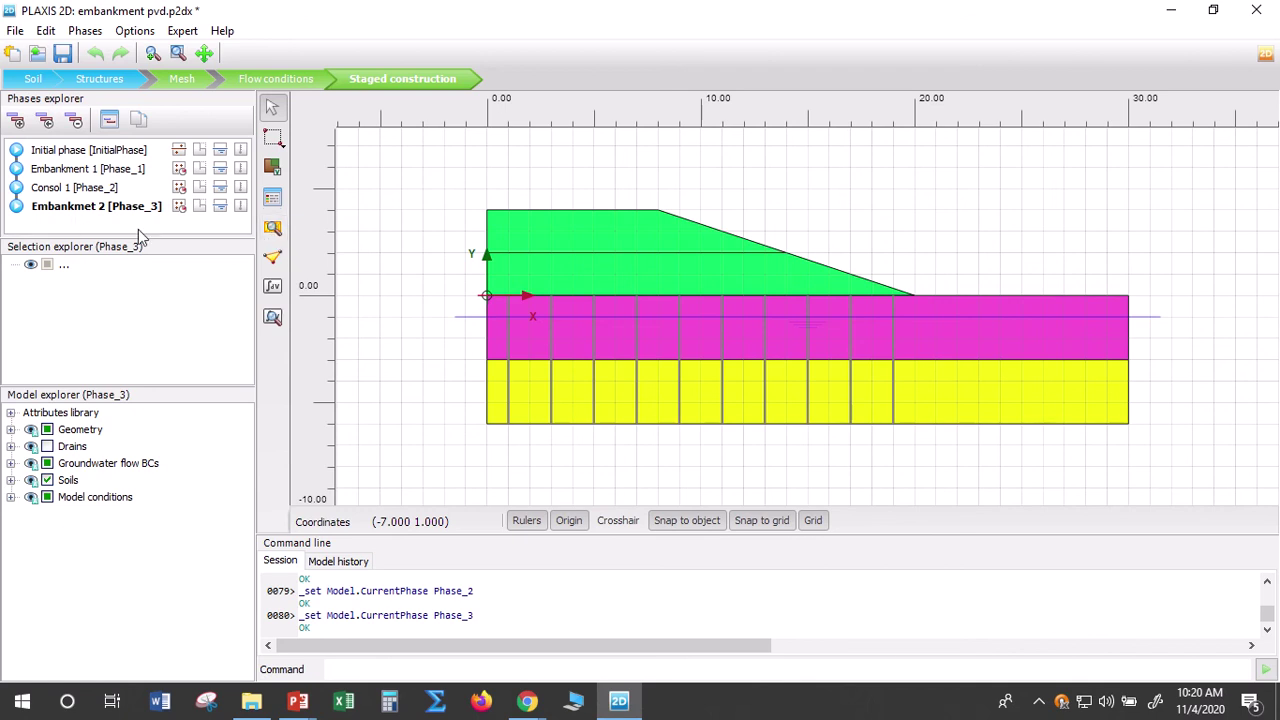
click(17, 122)
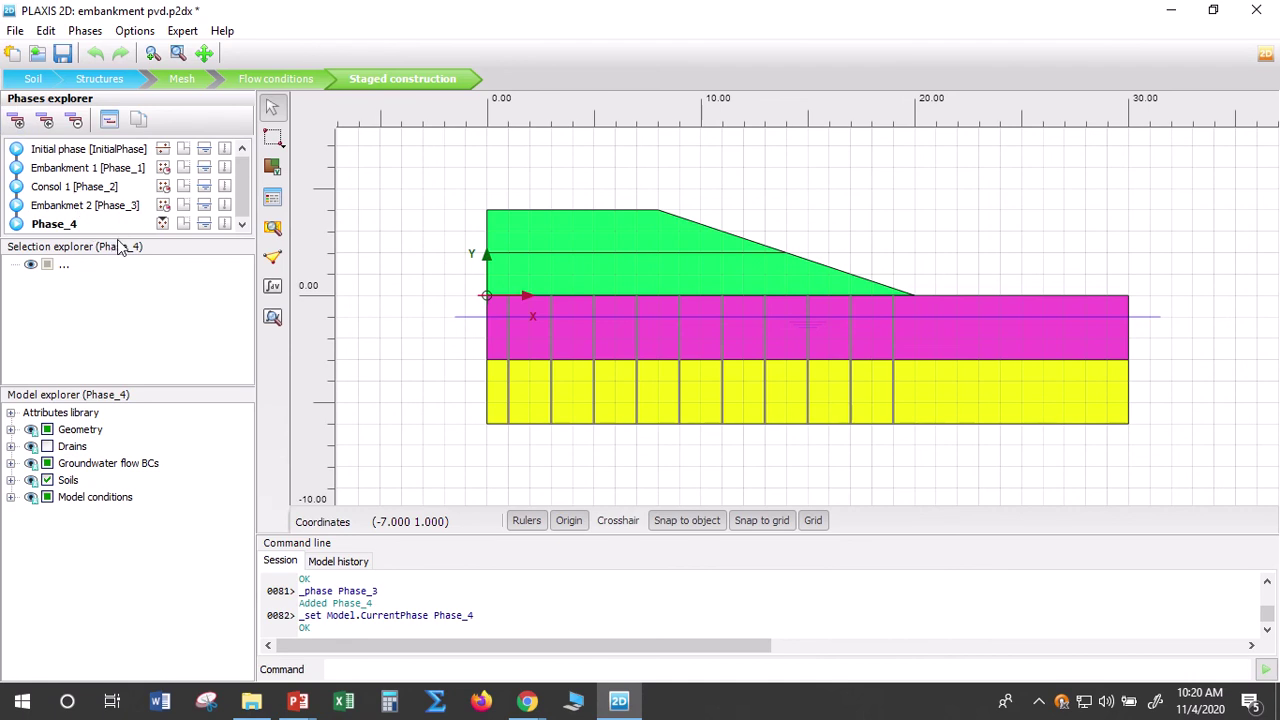
drag(117, 236, 118, 270)
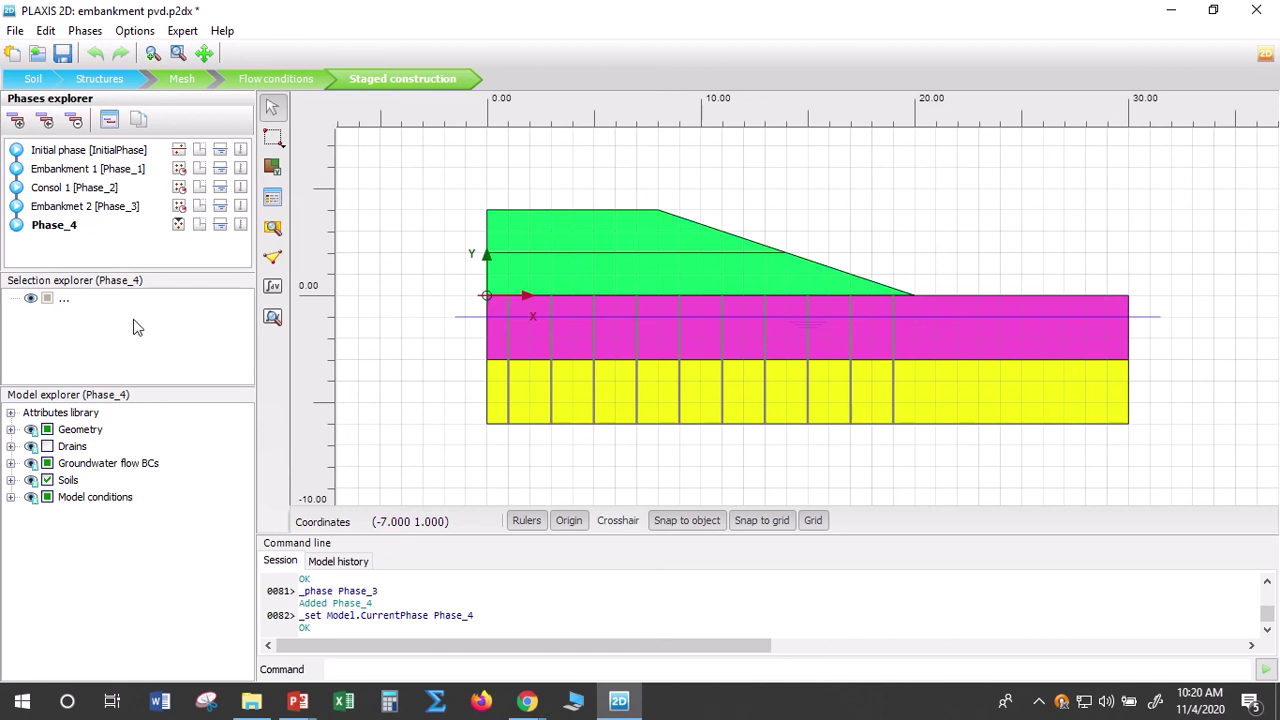
right_click(58, 231)
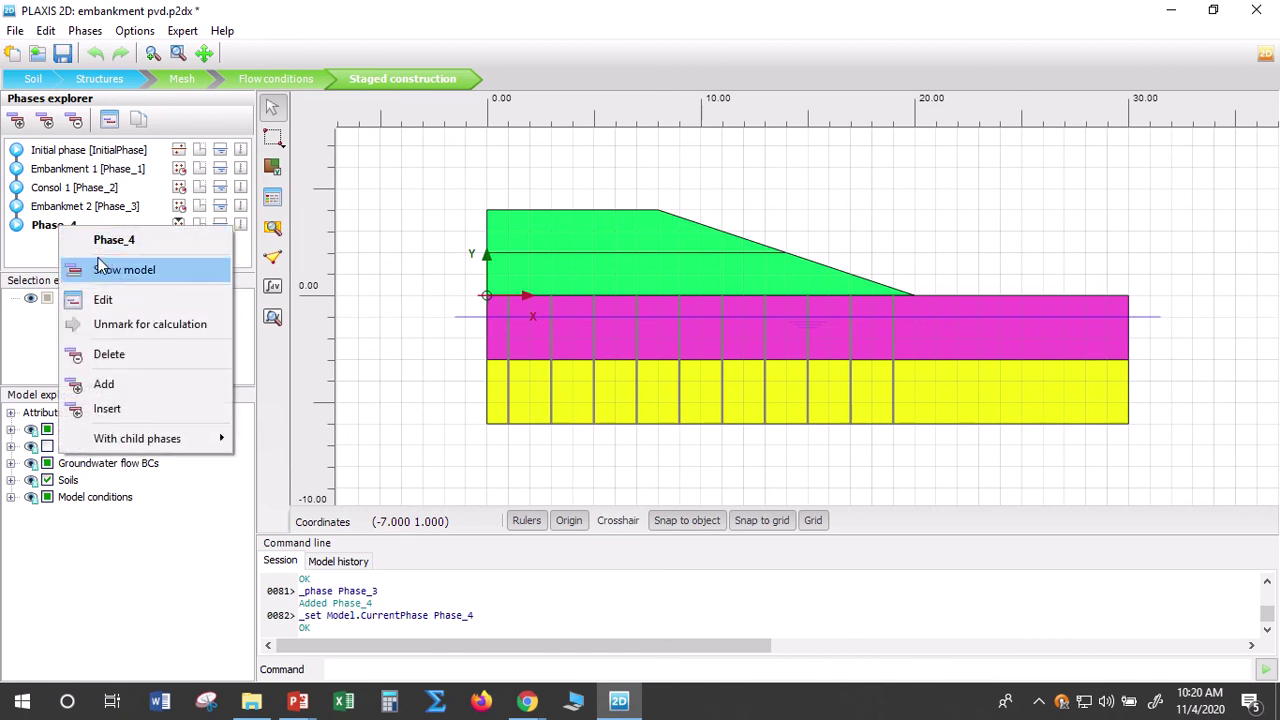
click(103, 299)
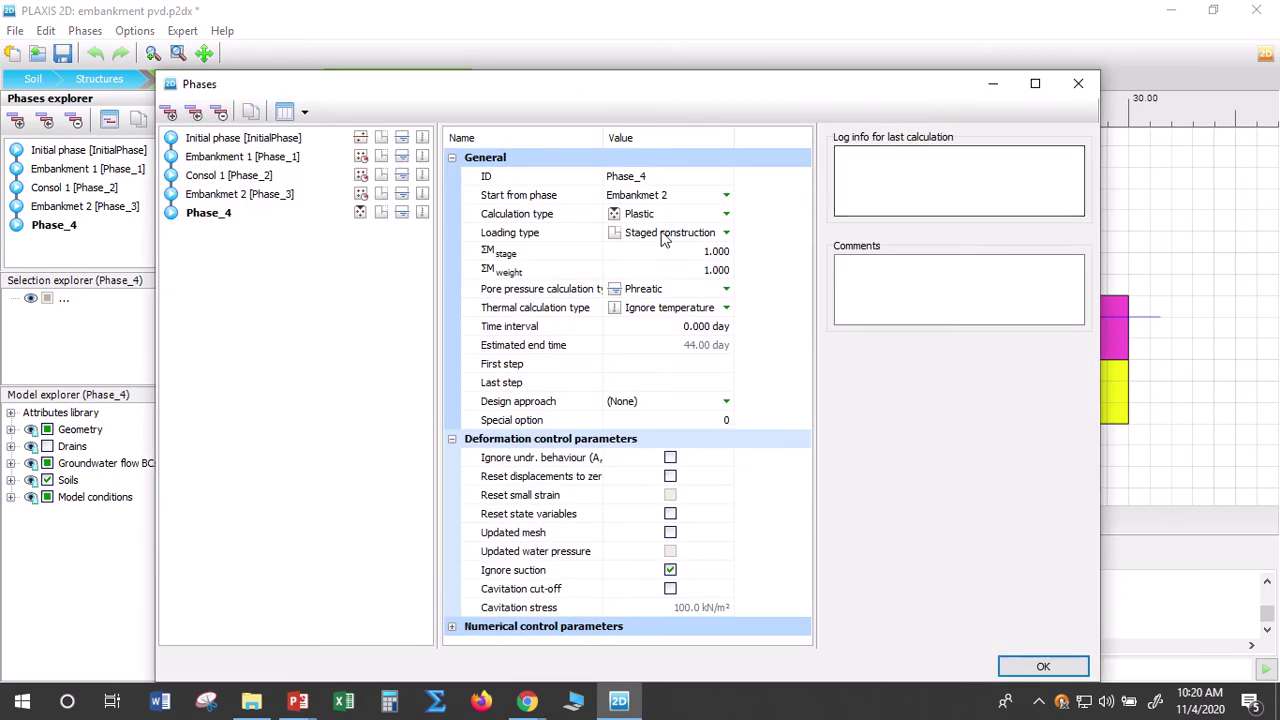
click(658, 178)
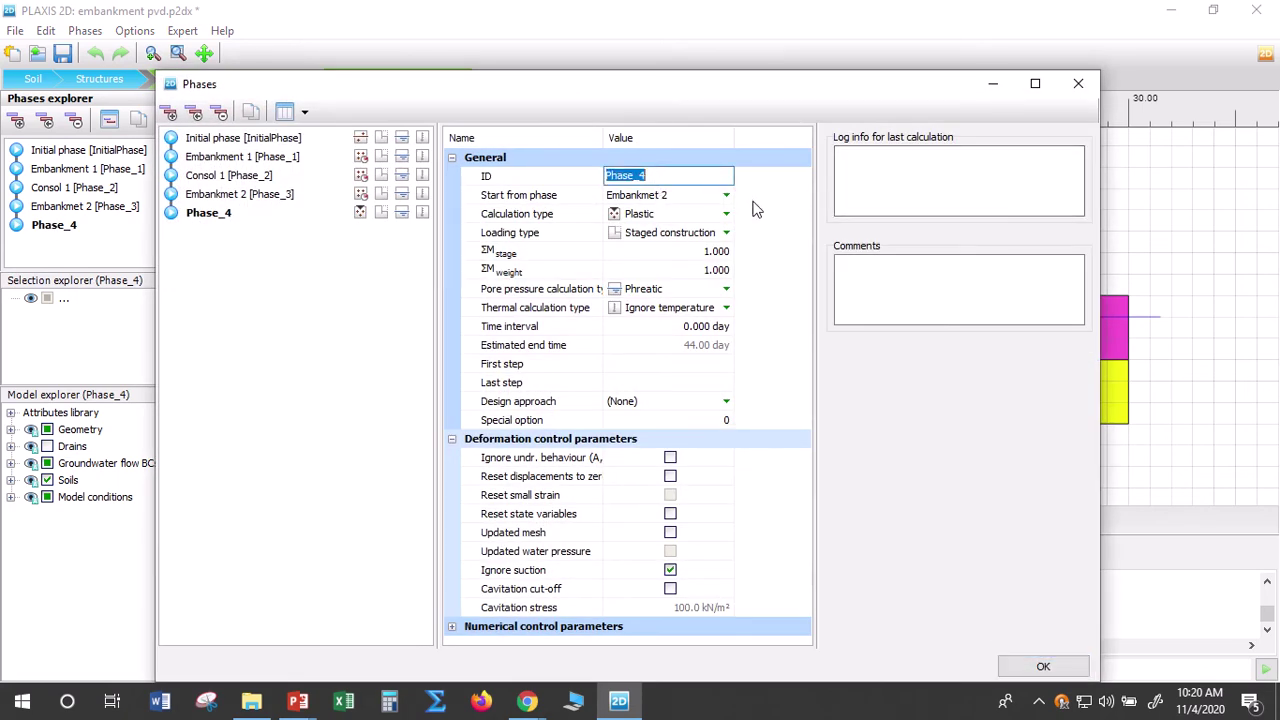
text(Consol 2)
Set the Consol 2 phase to a Consolidation calculation with Minimum excess pore pressure loading and accept the settings
click(726, 216)
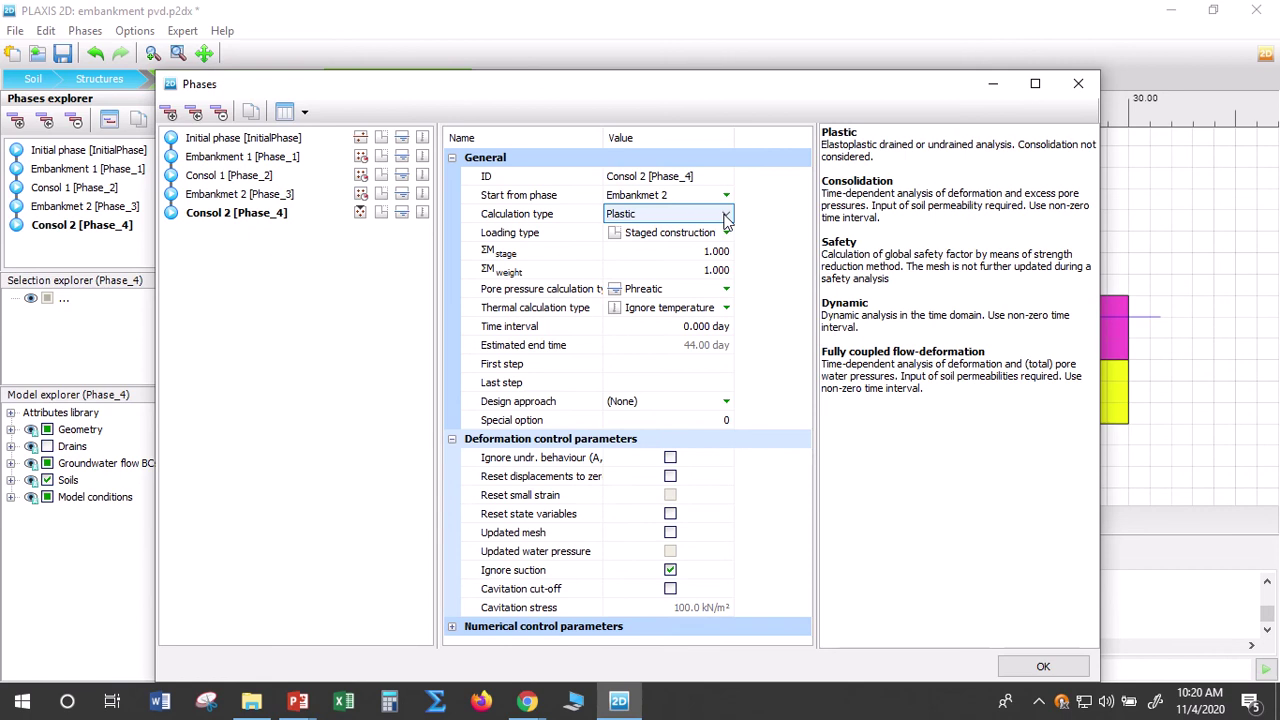
click(726, 216)
click(697, 243)
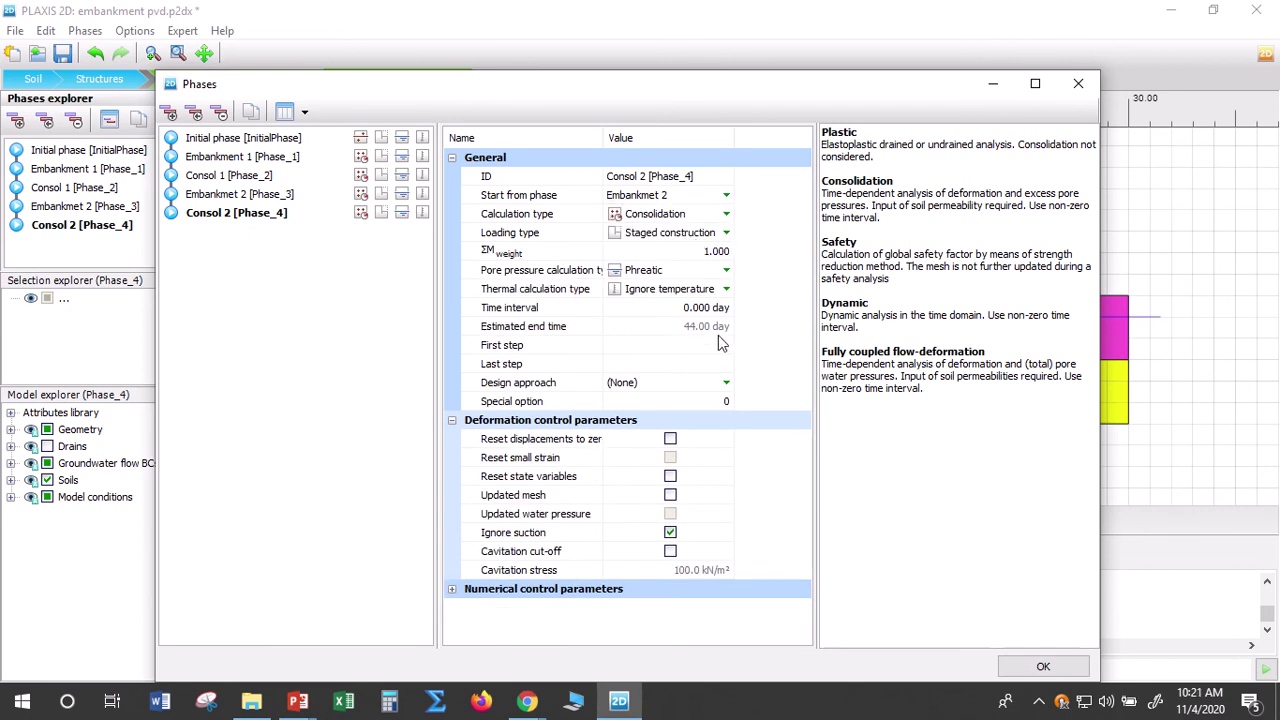
click(724, 238)
click(725, 234)
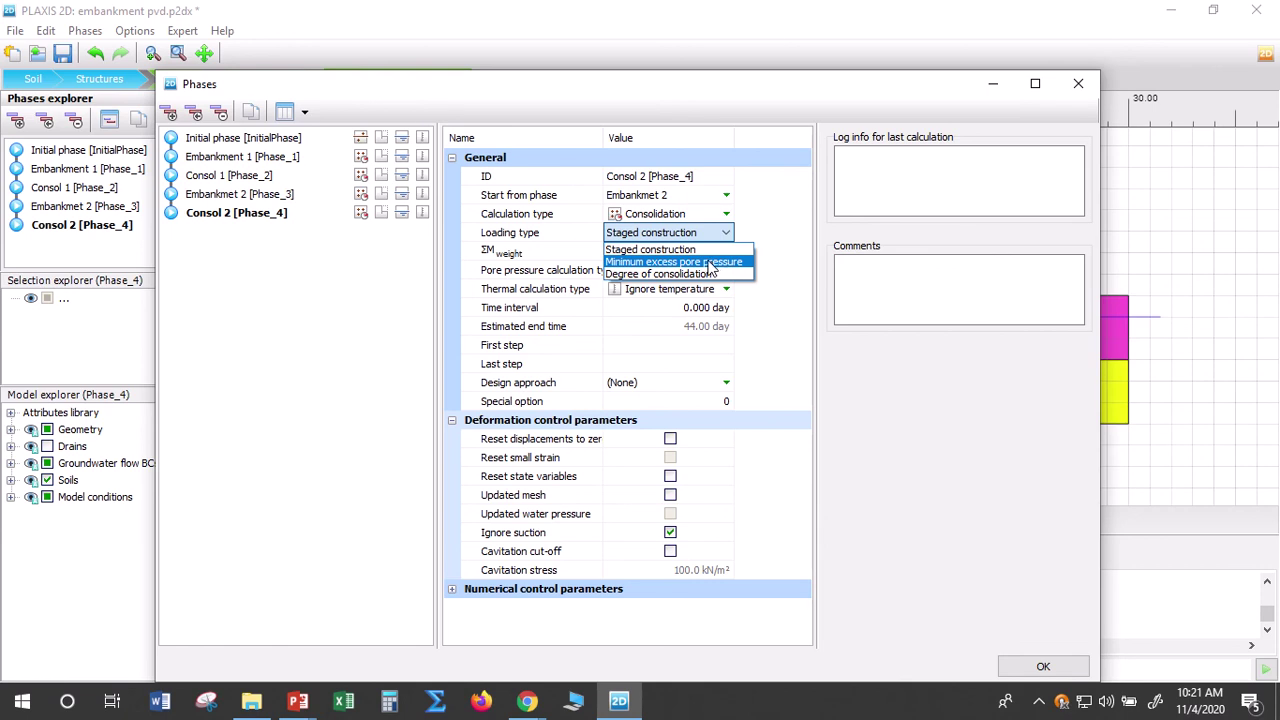
click(709, 263)
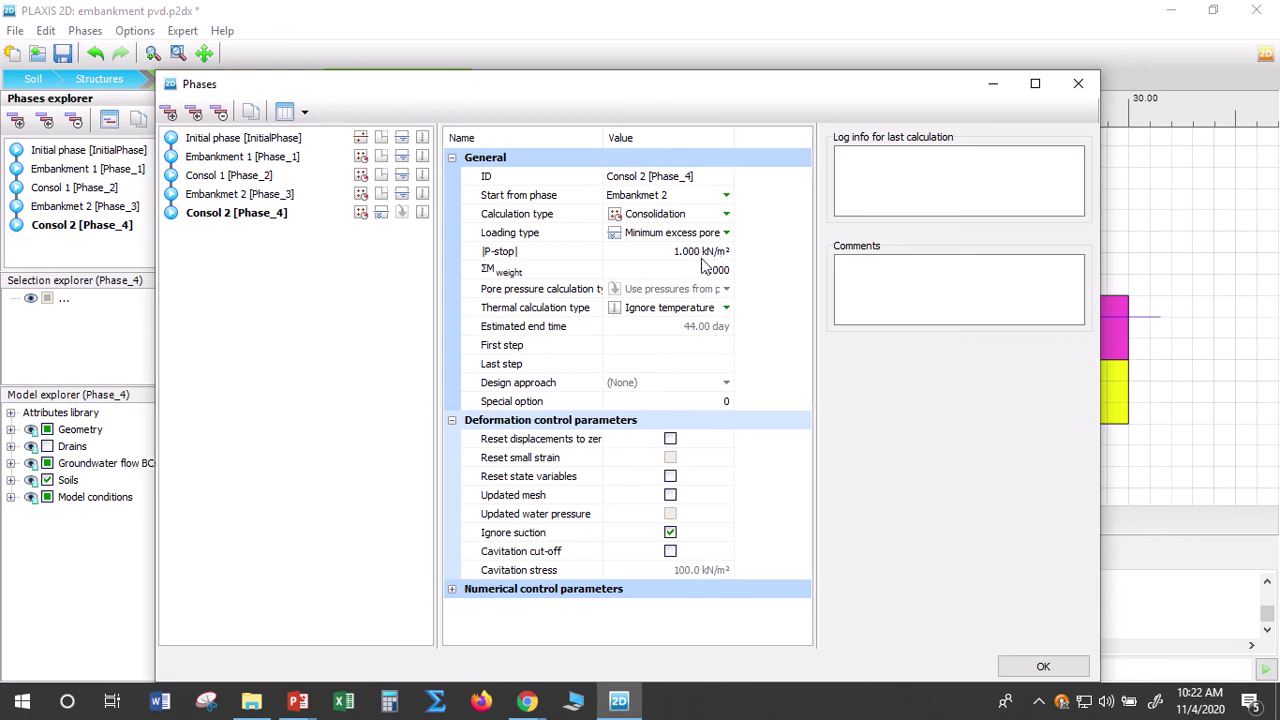
click(1038, 672)
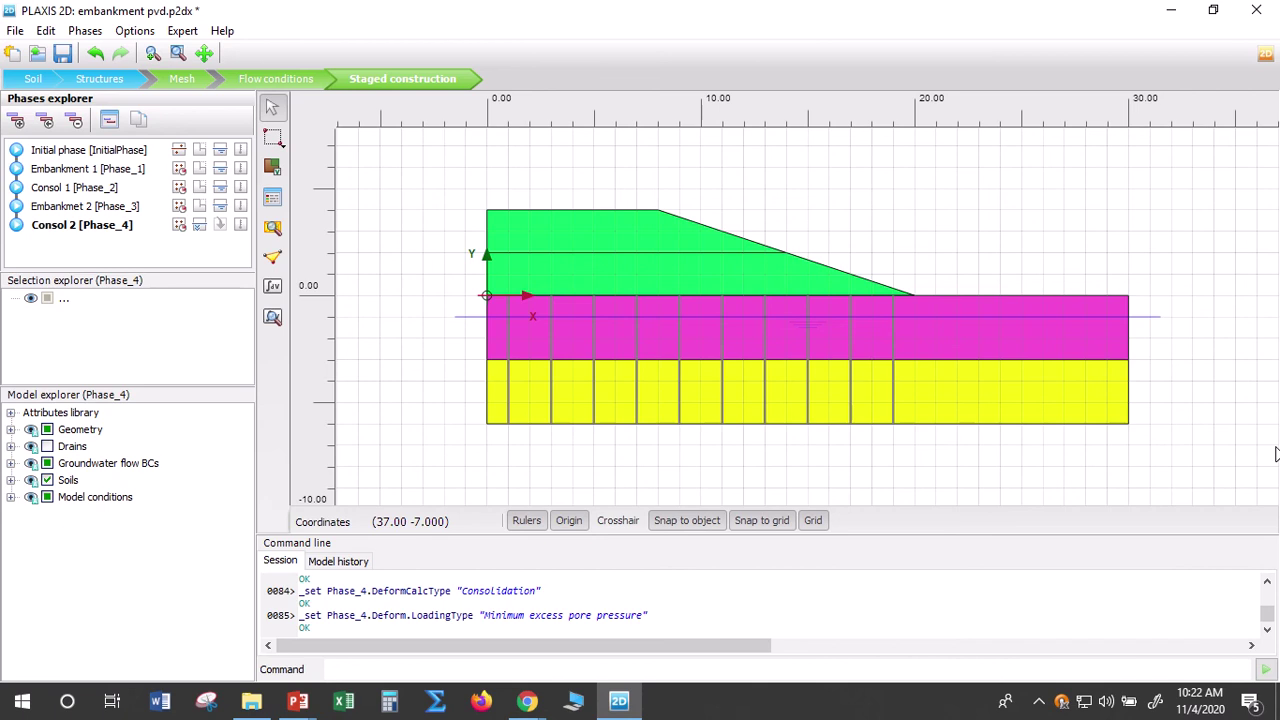
Save the project and review the model geometry in the phases from the Initial phase to Embankmet 2
click(63, 54)
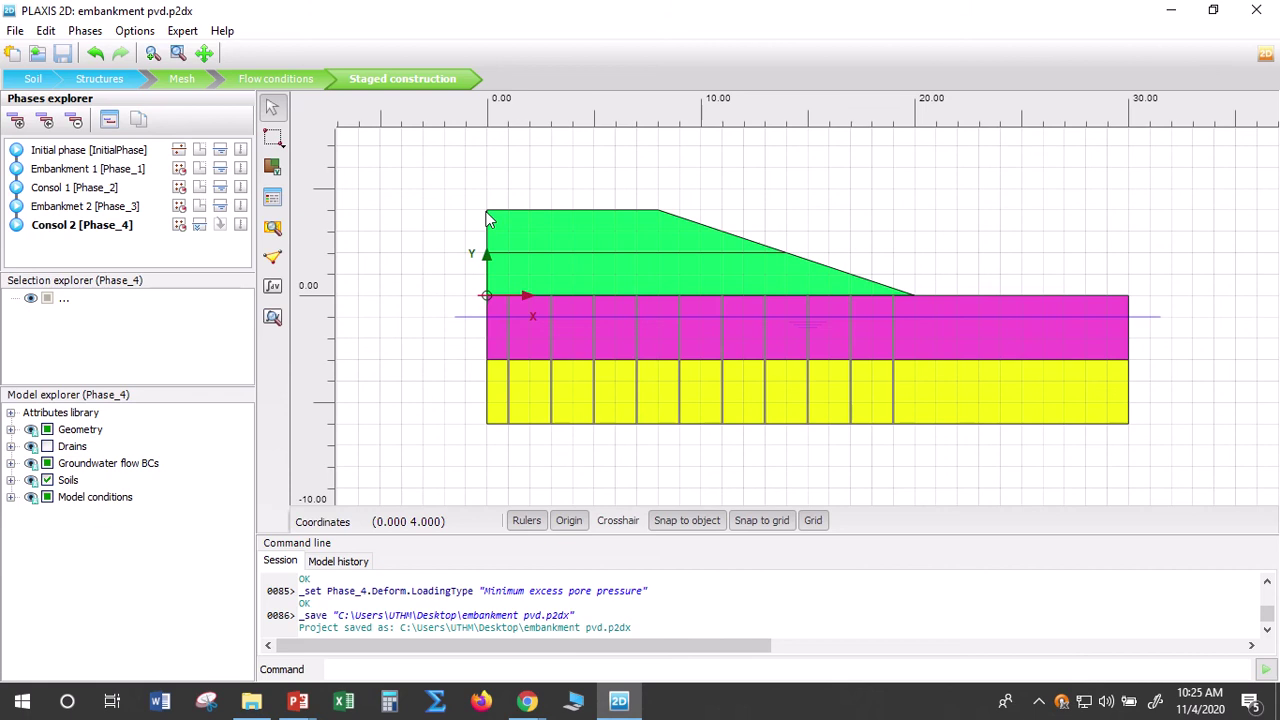
click(78, 151)
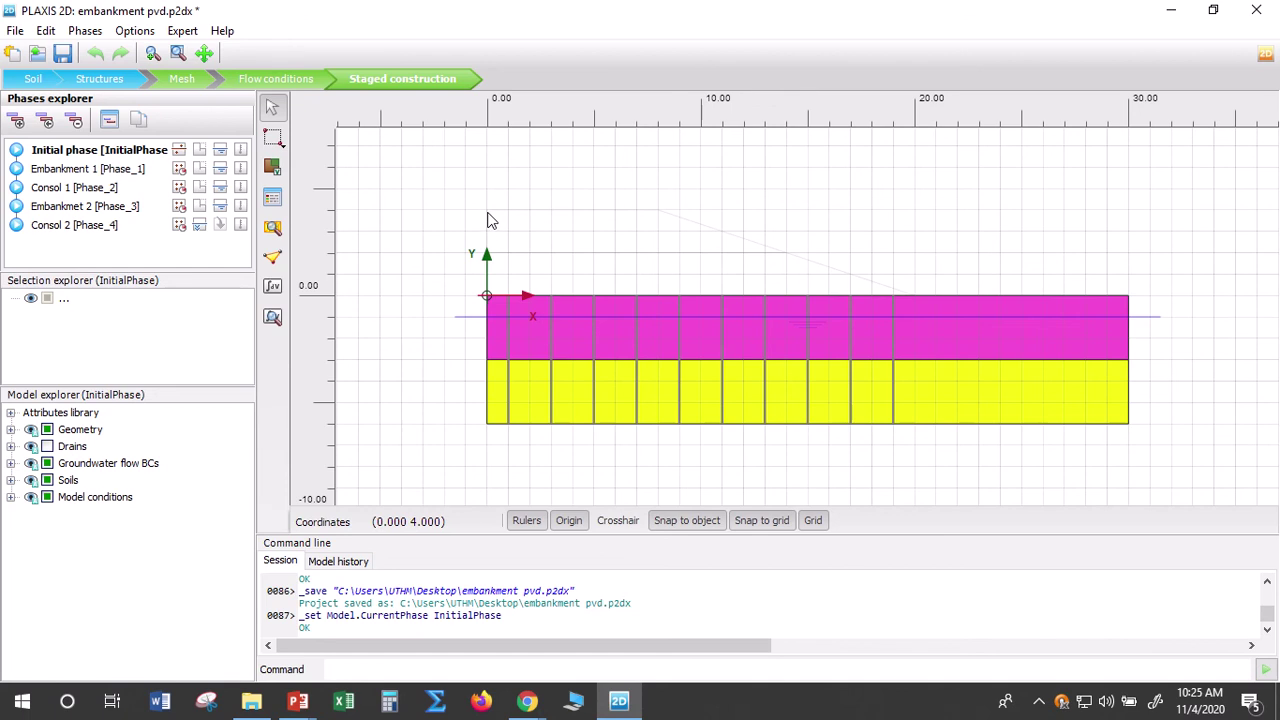
click(94, 170)
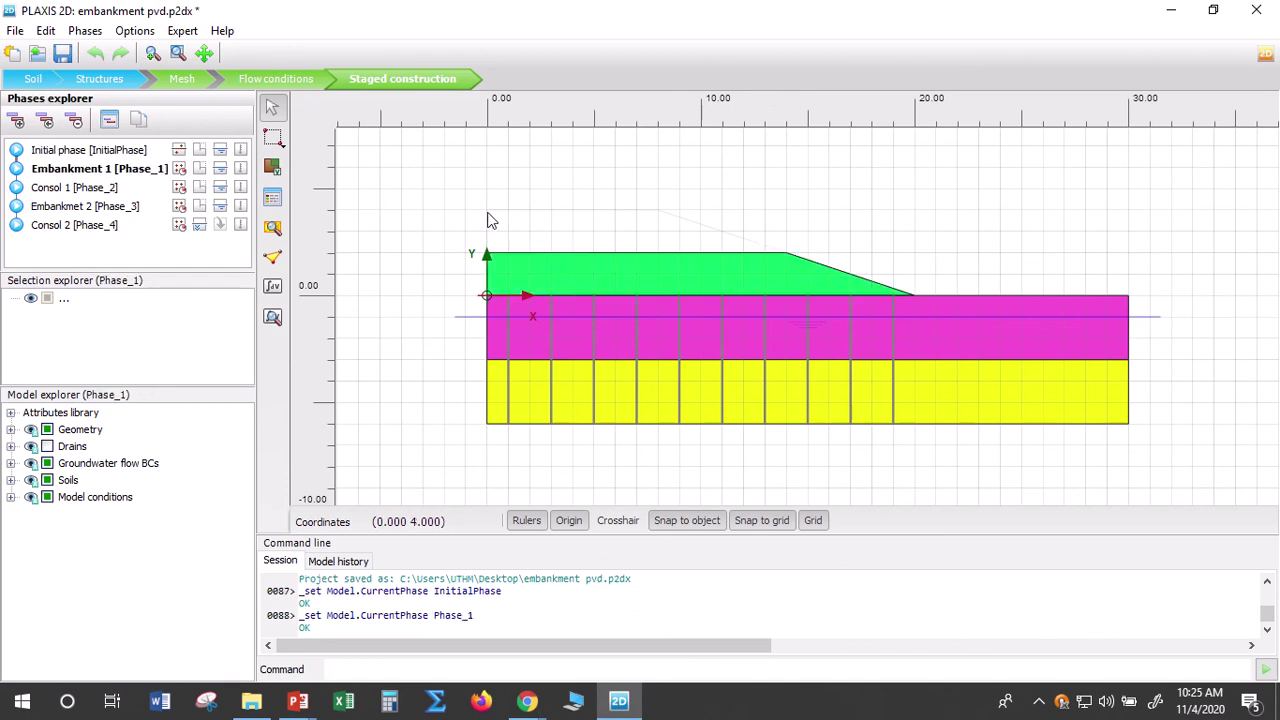
click(86, 189)
click(112, 208)
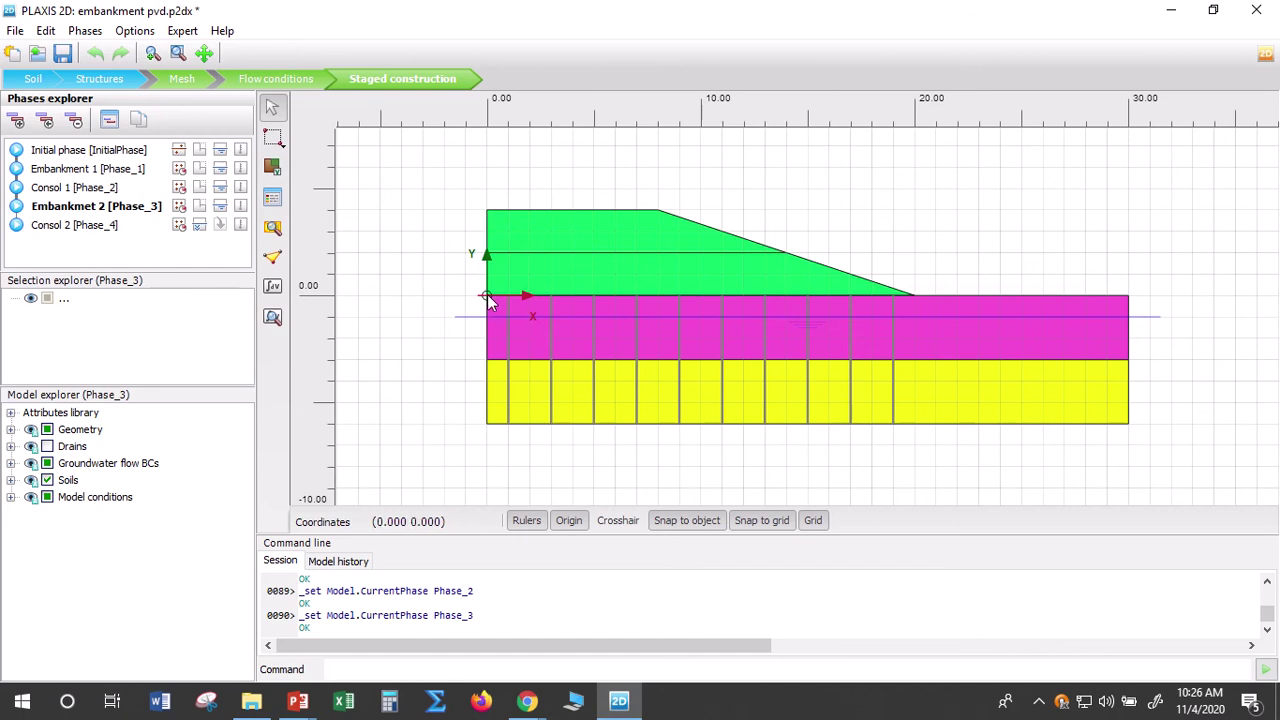
click(76, 150)
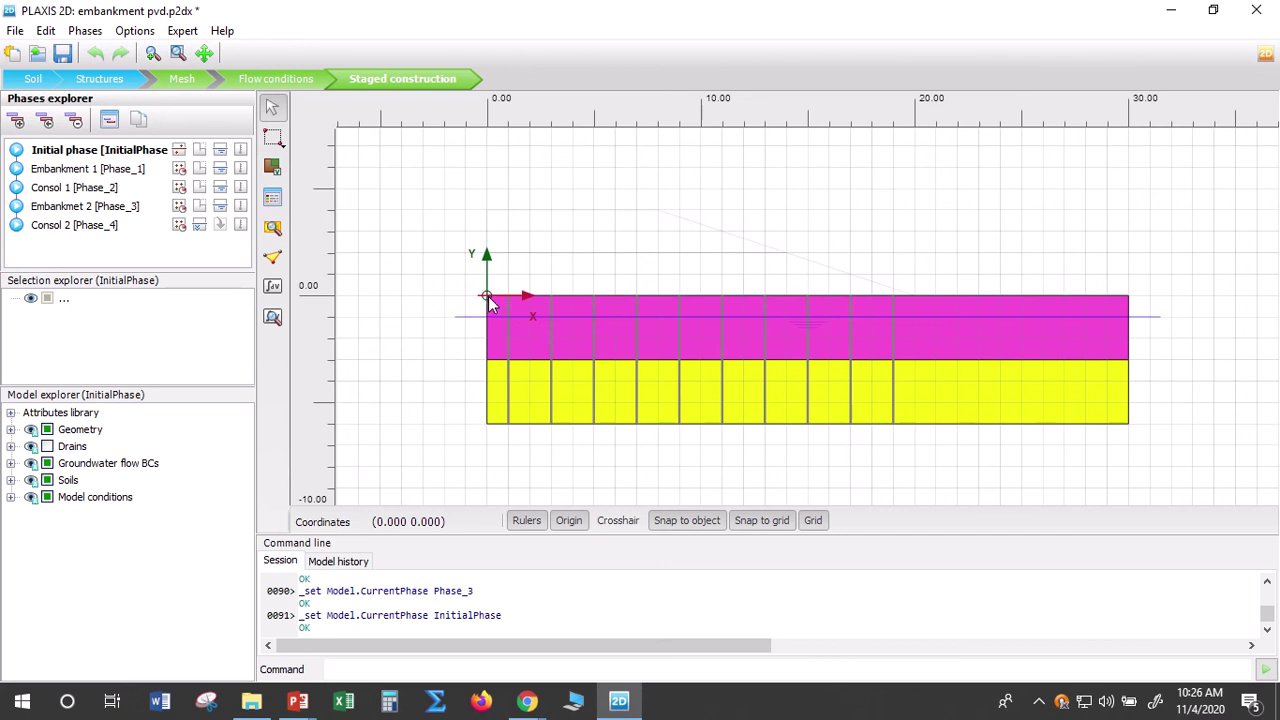
click(120, 170)
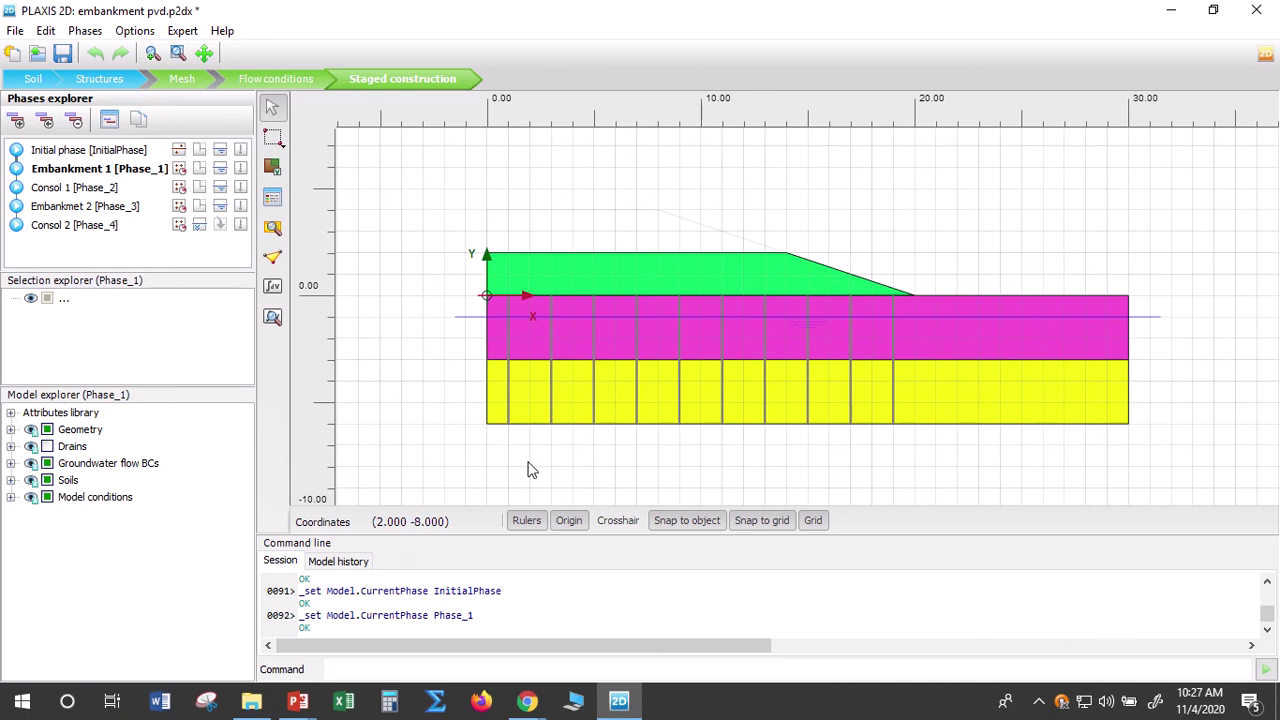
Open the selection of points for curves and enlarge the connectivity plot area
click(275, 260)
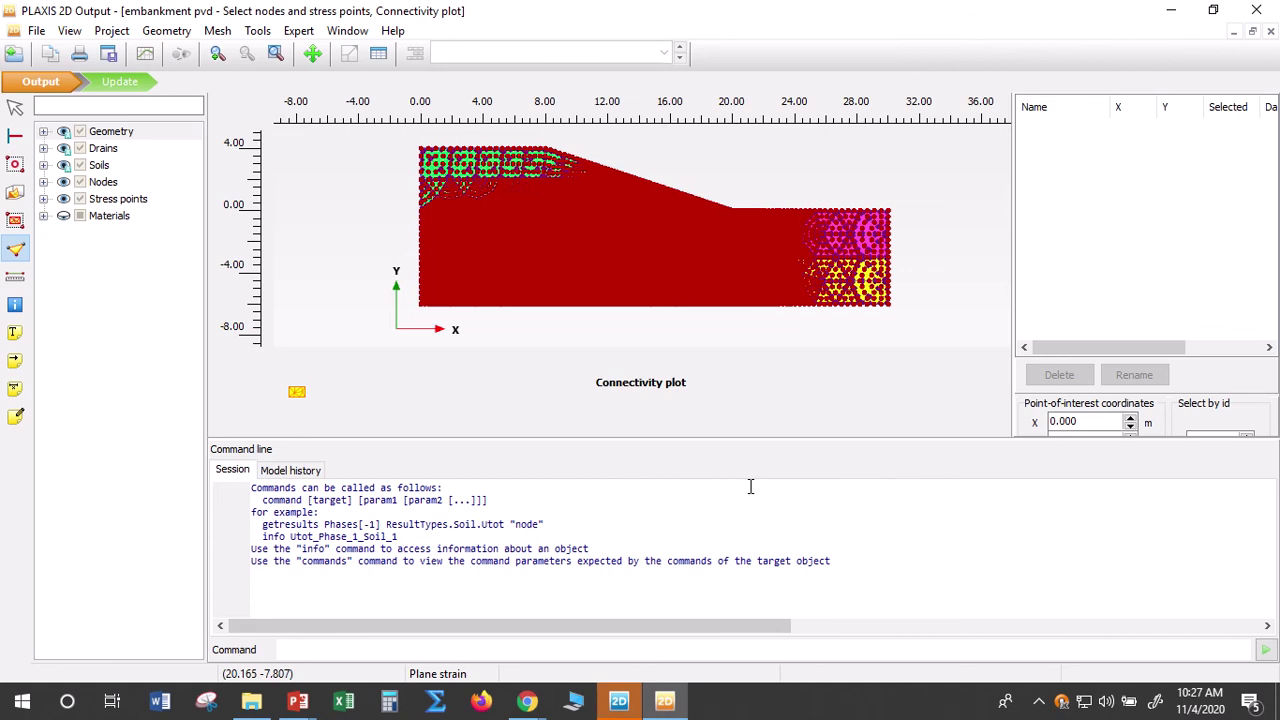
drag(740, 448, 766, 568)
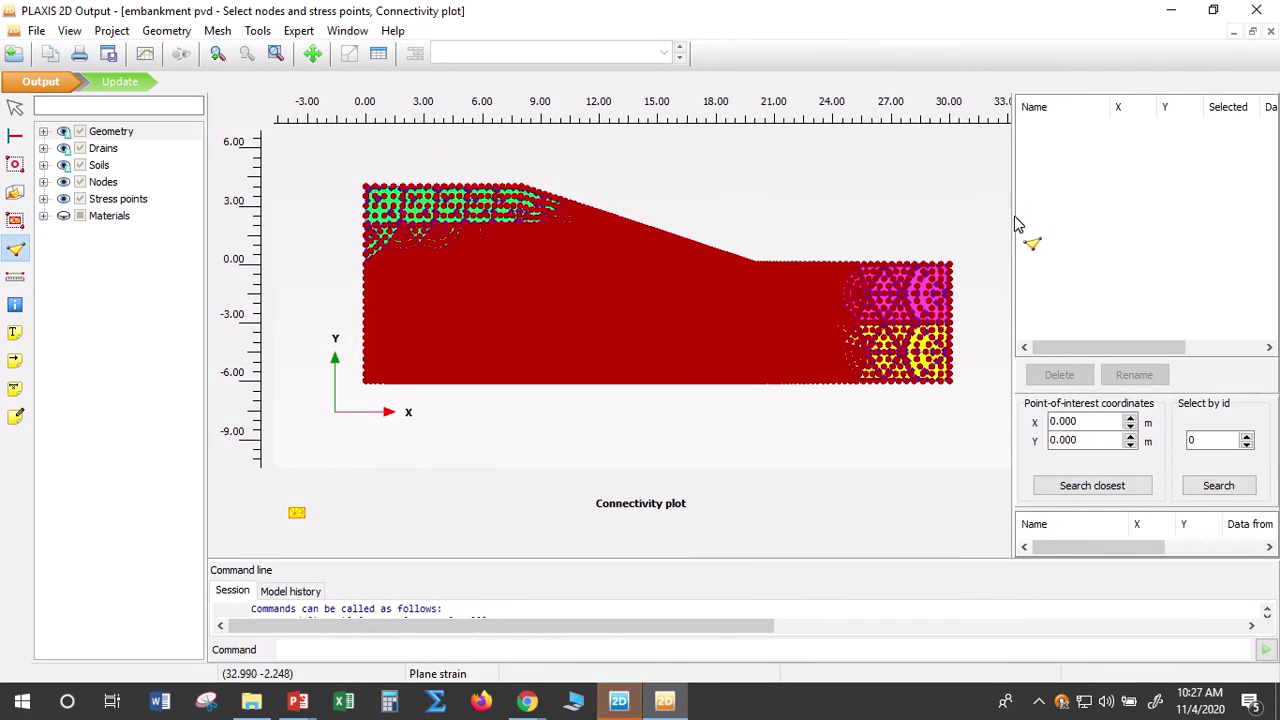
drag(1013, 220, 1111, 234)
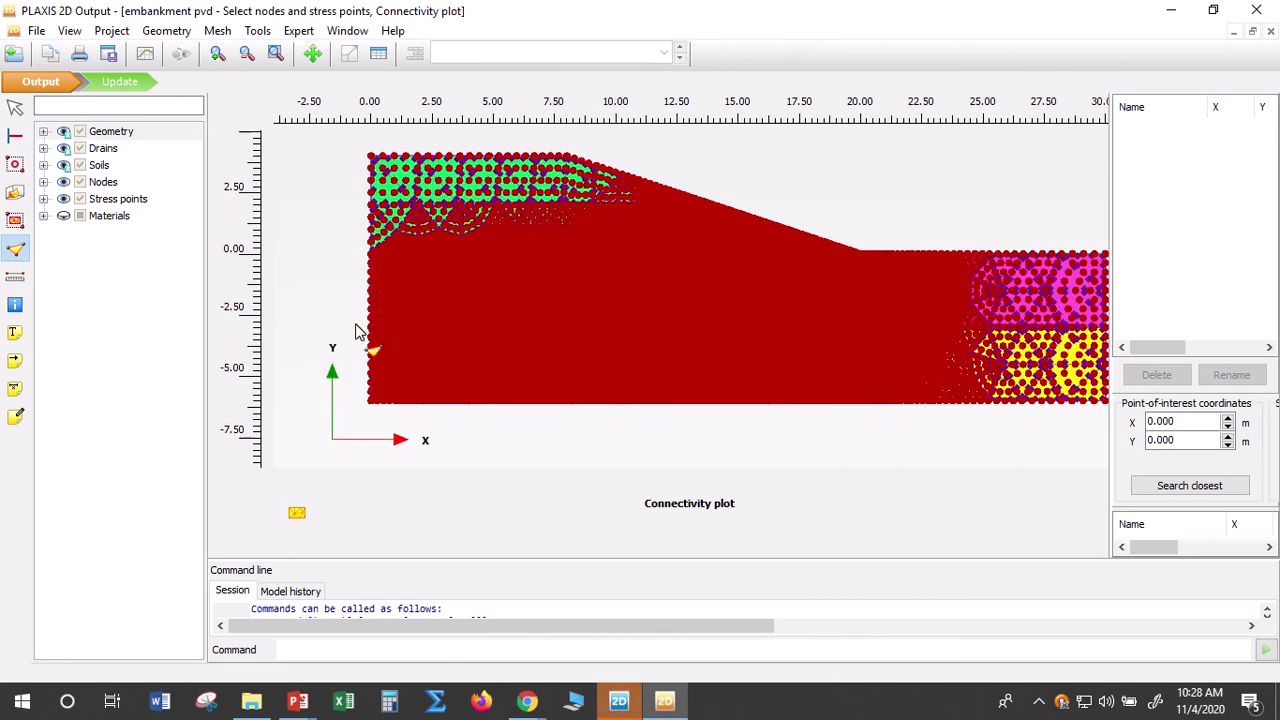
Select the curve node at the embankment base on the symmetry axis, at X 0.00, Y 0.00
scroll(308, 305, up, 1)
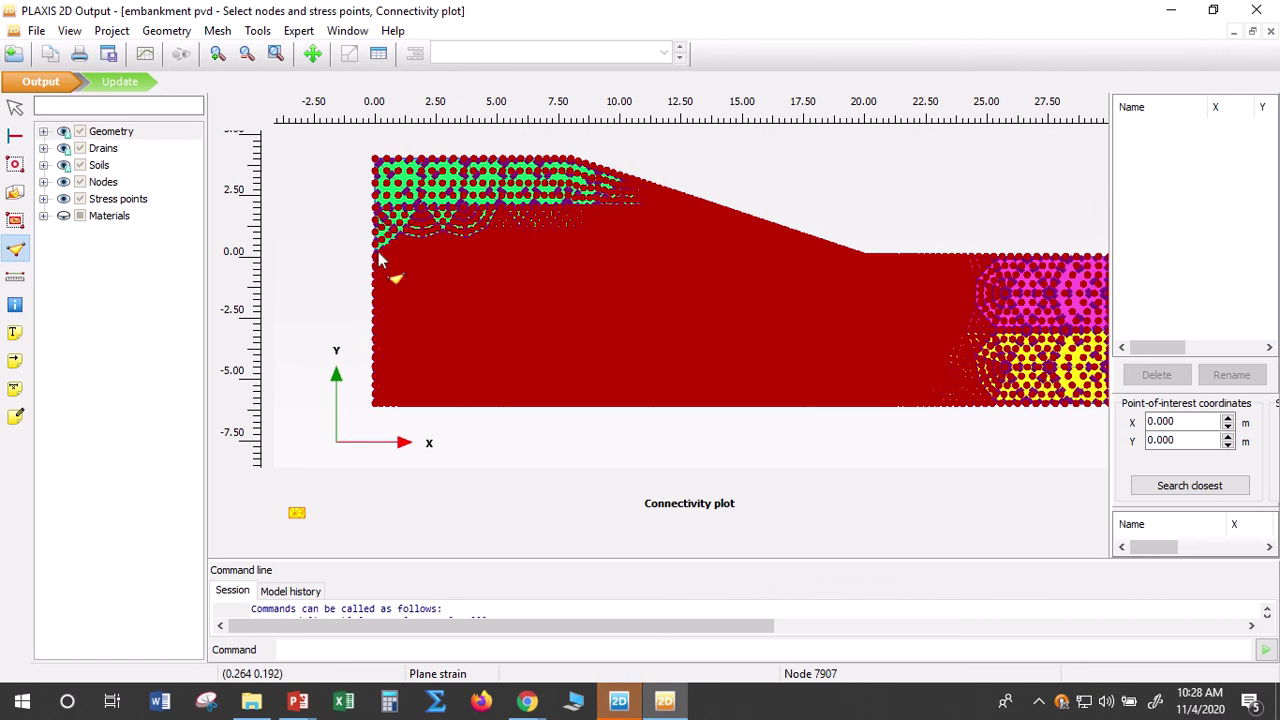
scroll(378, 255, up, 1)
scroll(378, 255, up, 3)
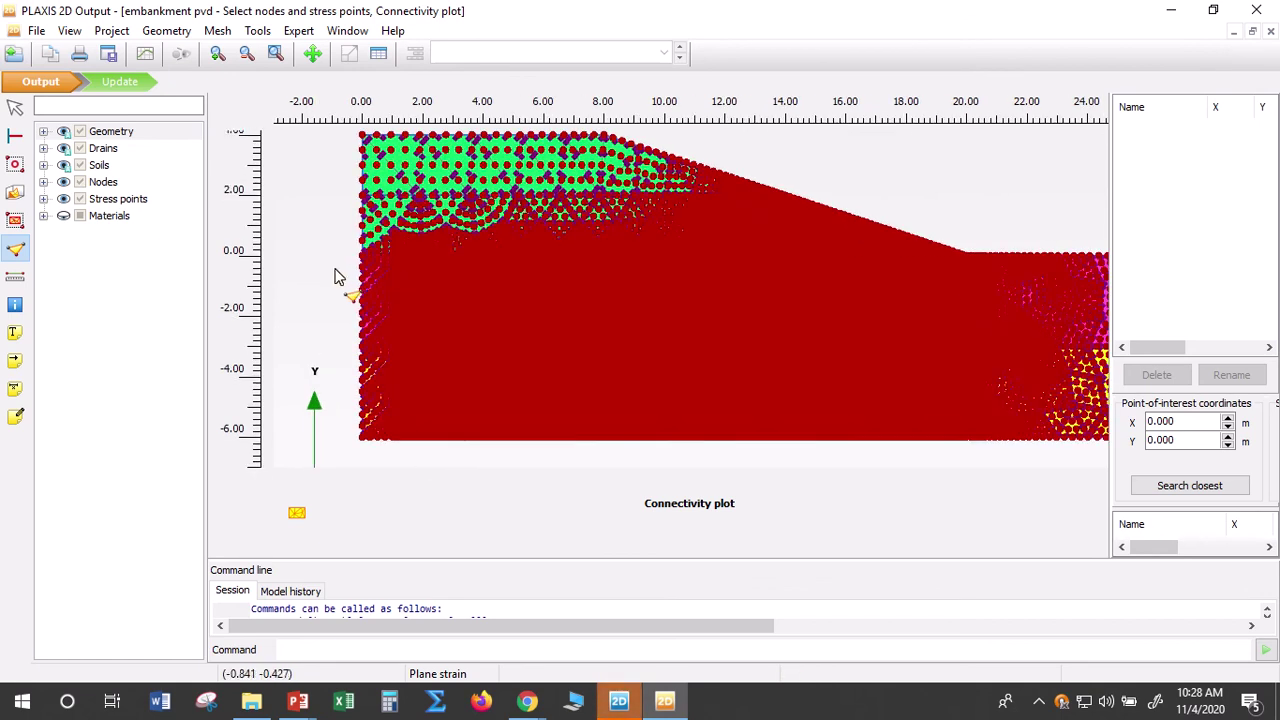
scroll(290, 262, up, 4)
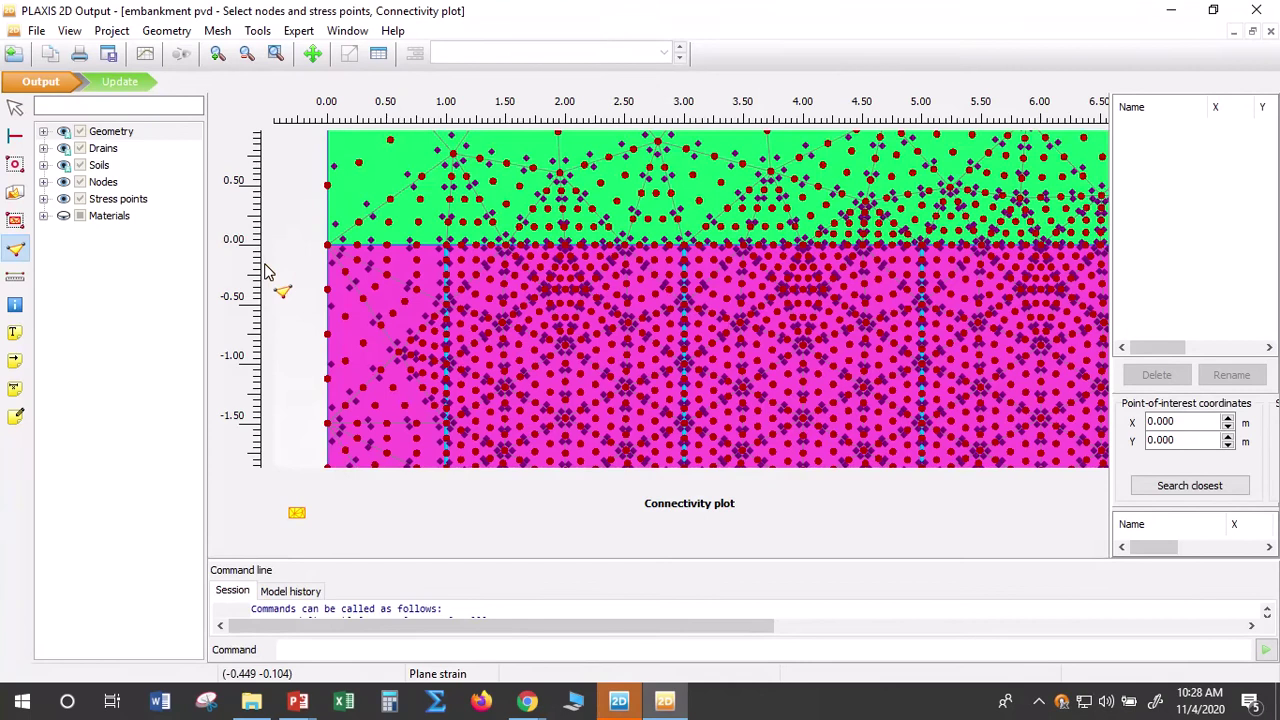
click(329, 250)
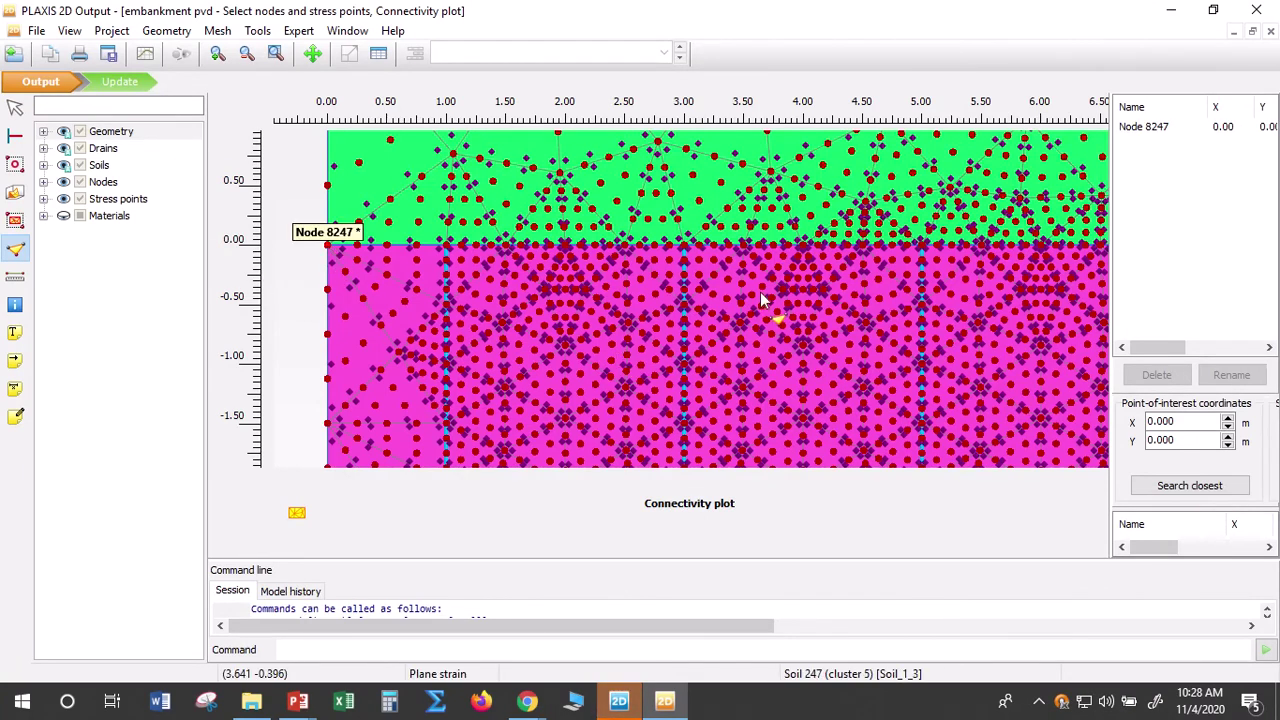
scroll(753, 285, down, 5)
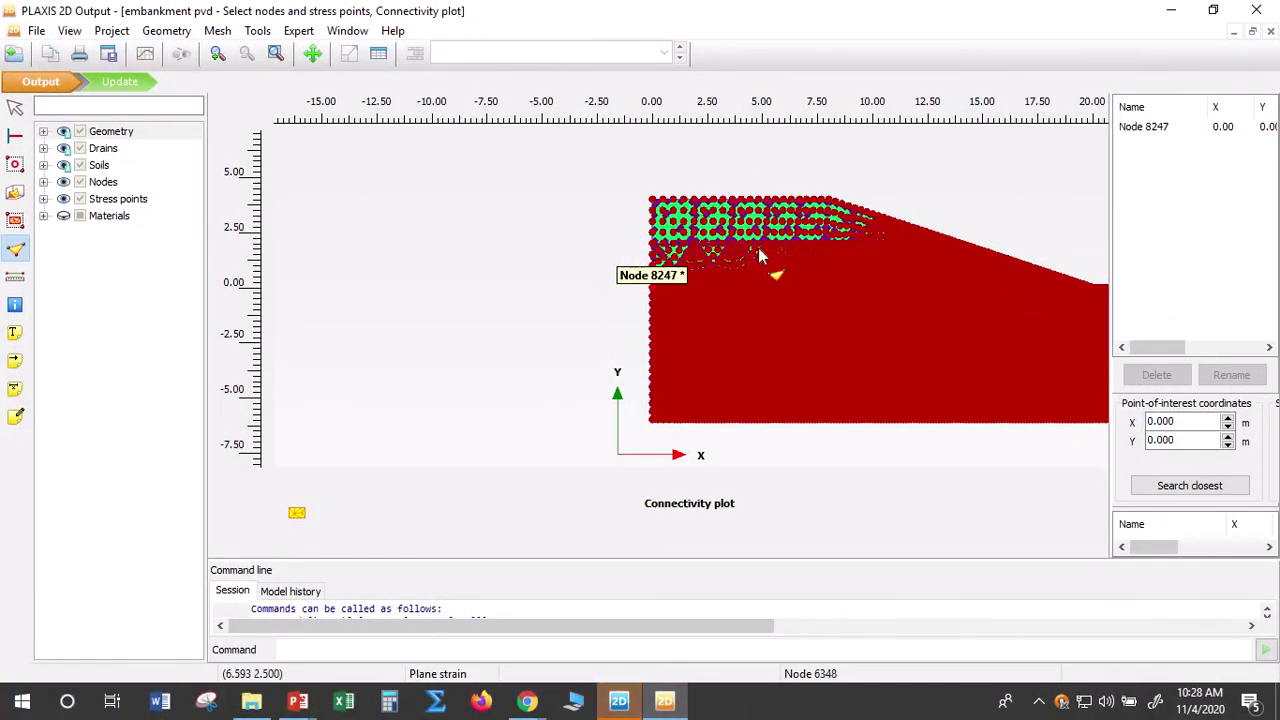
click(983, 306)
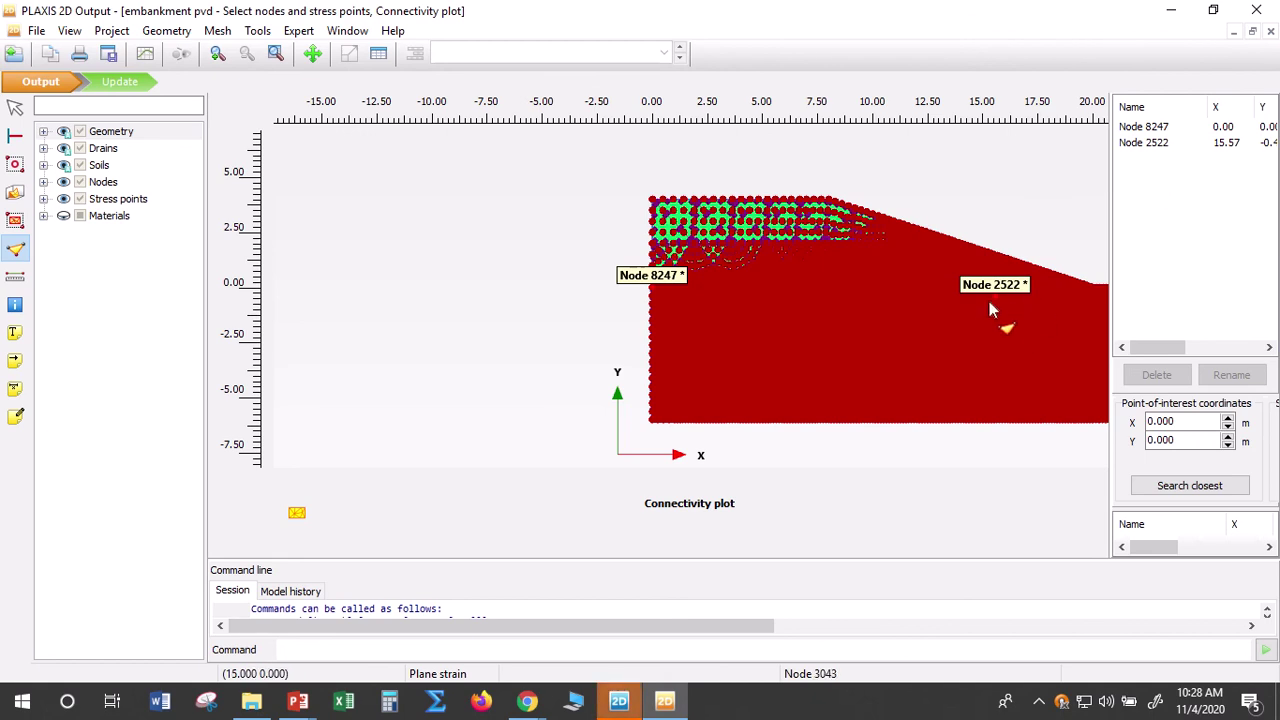
click(1147, 151)
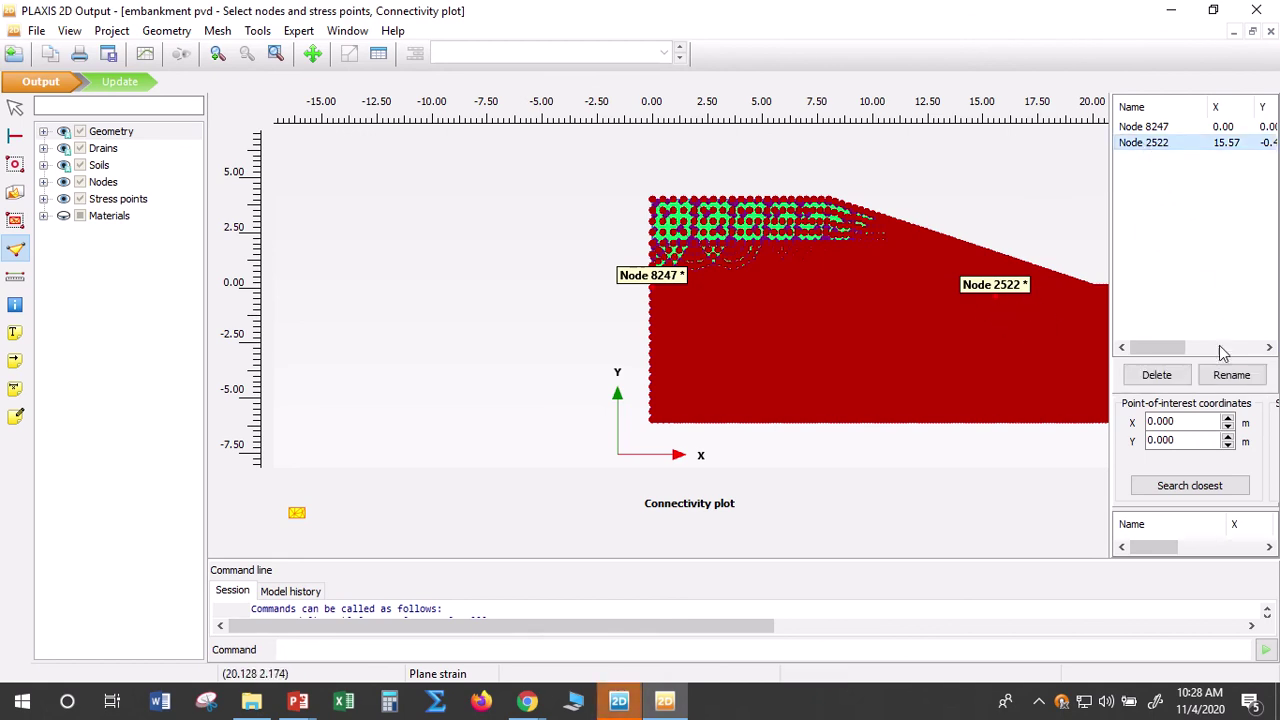
click(1152, 374)
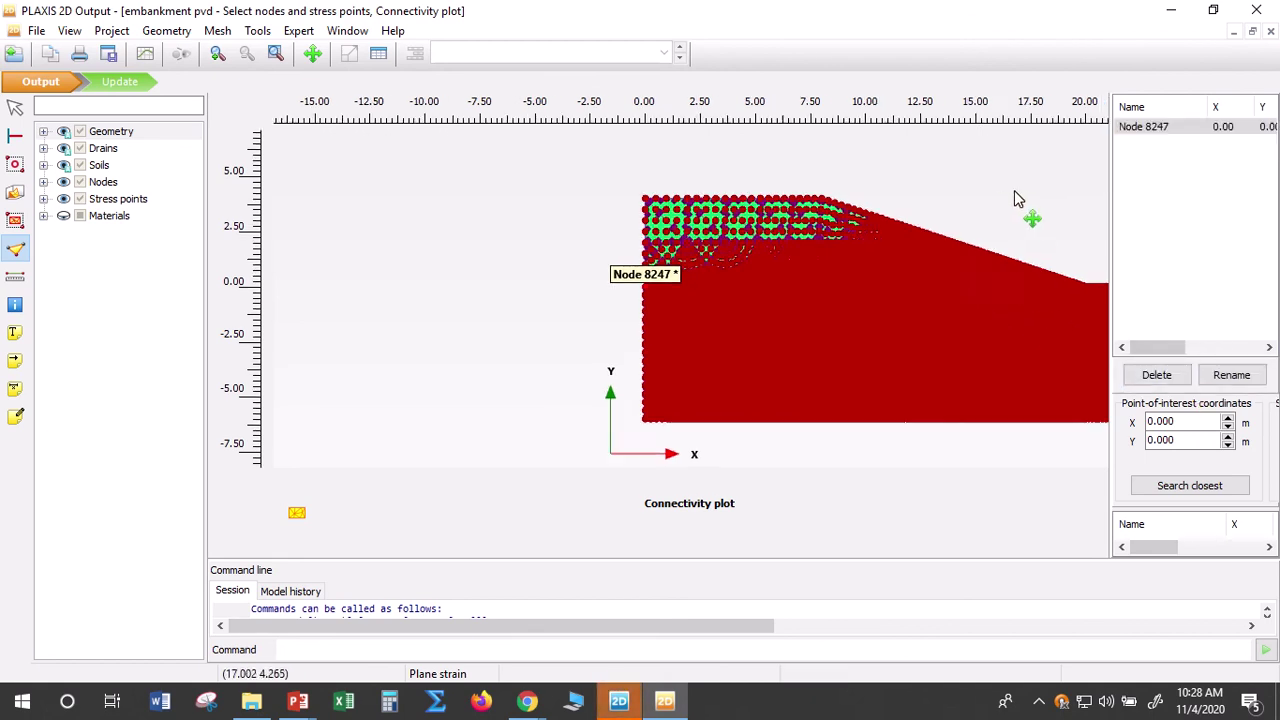
Select the curve node at the toe of the embankment slope, at X 20.00, Y 0.00
drag(1014, 191, 704, 177)
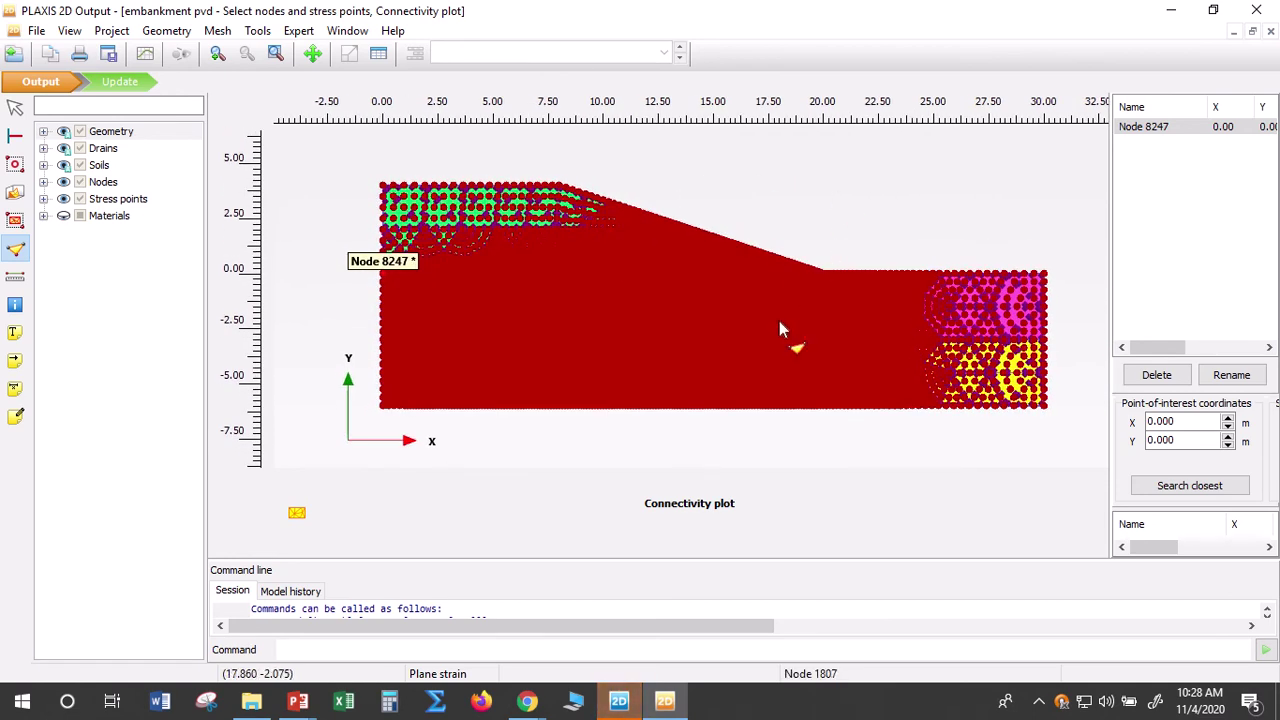
mouse_move(903, 226)
mouse_down()
mouse_move(809, 244)
mouse_move(914, 217)
mouse_move(900, 229)
mouse_up()
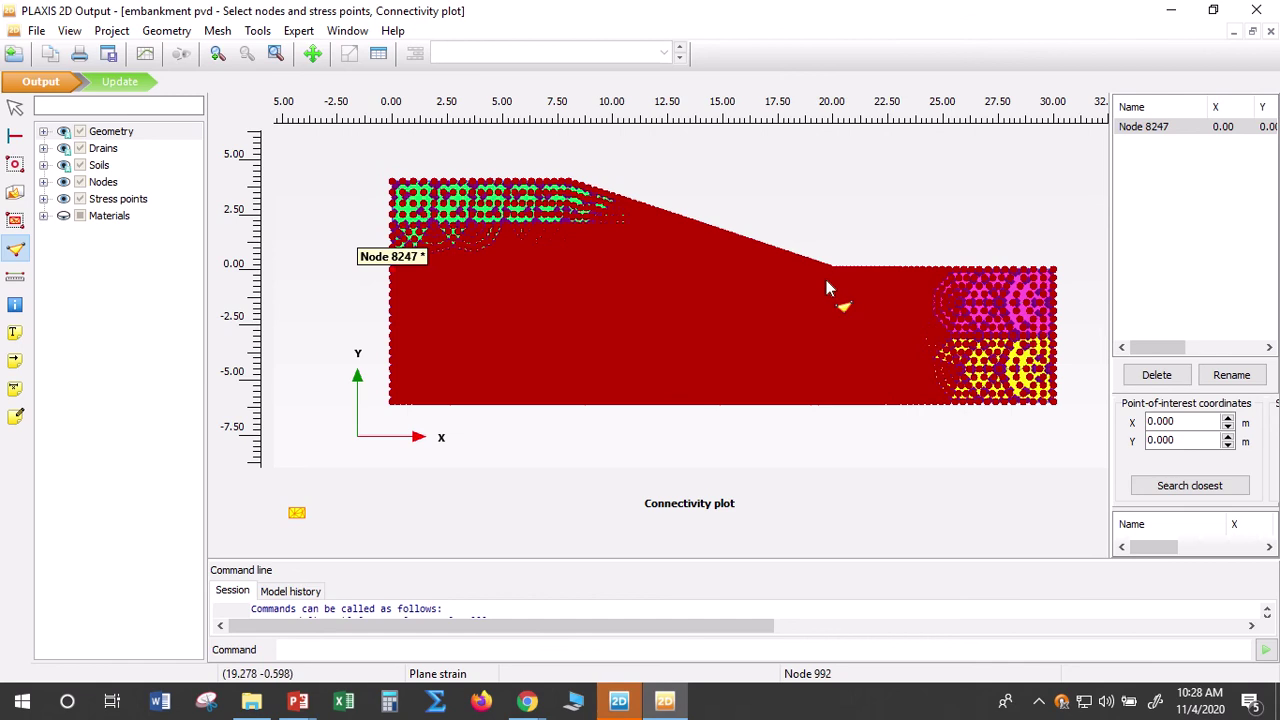
scroll(834, 280, up, 4)
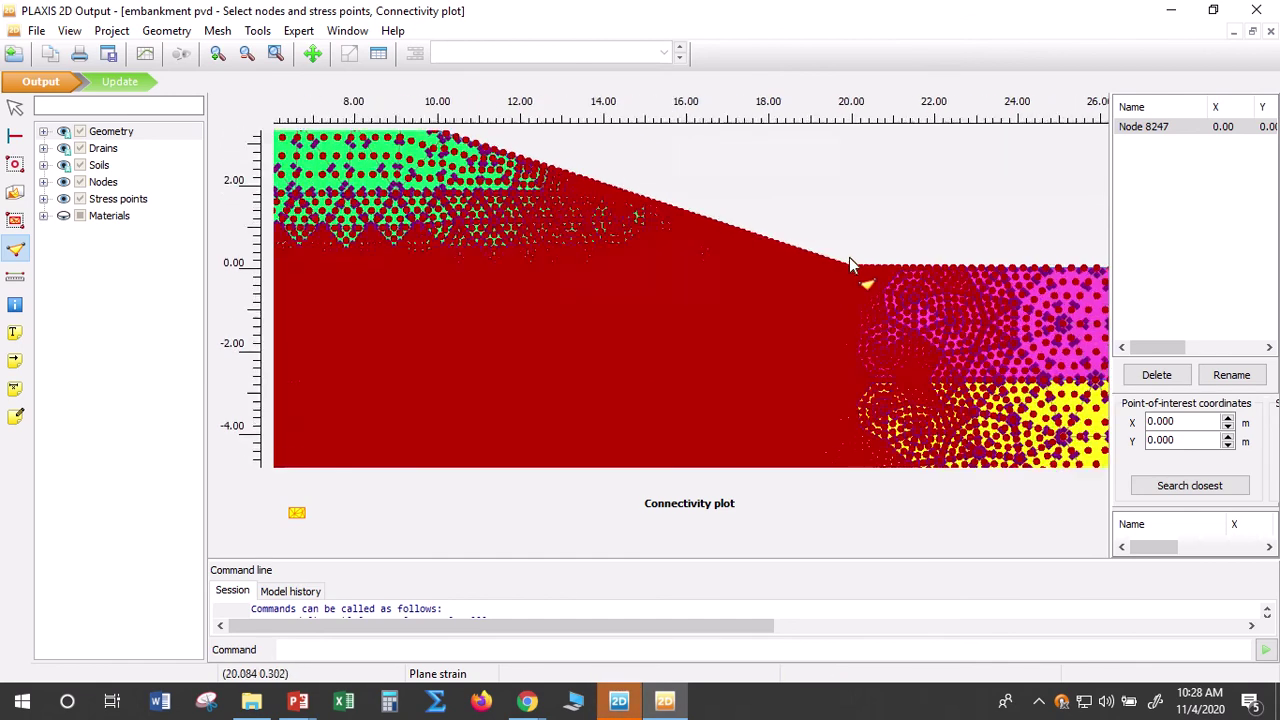
scroll(850, 260, up, 4)
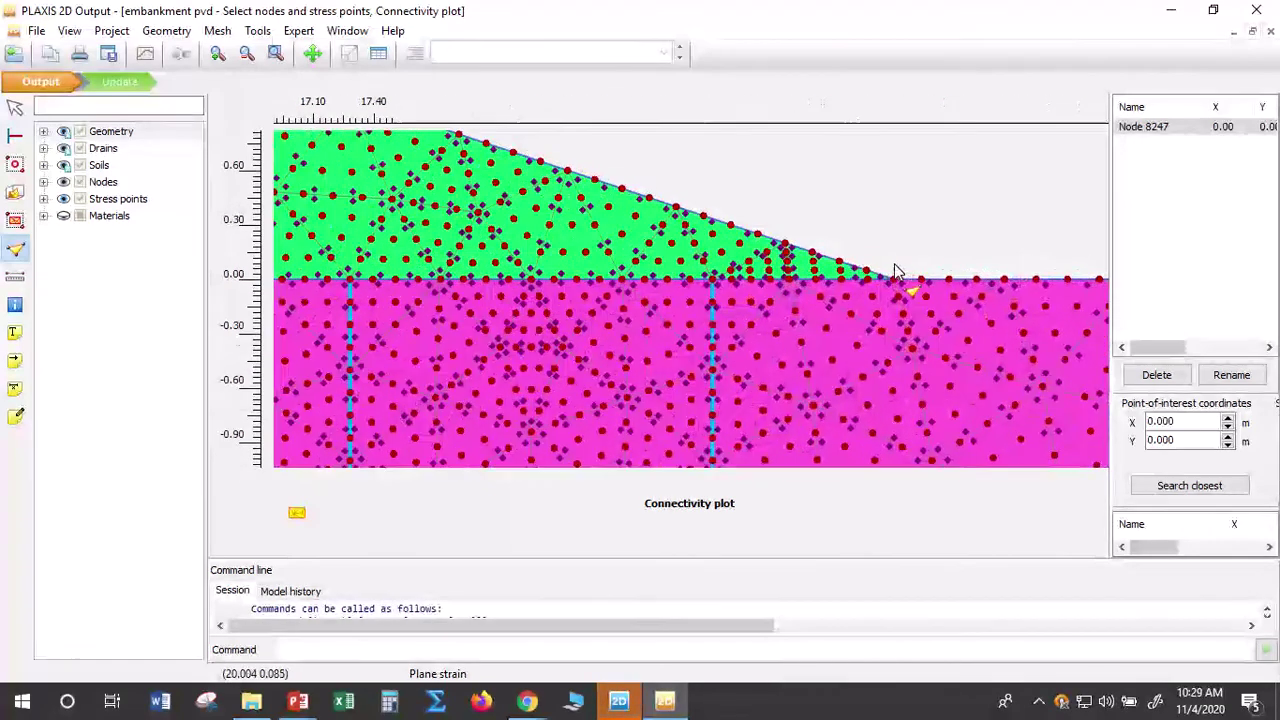
scroll(905, 276, up, 2)
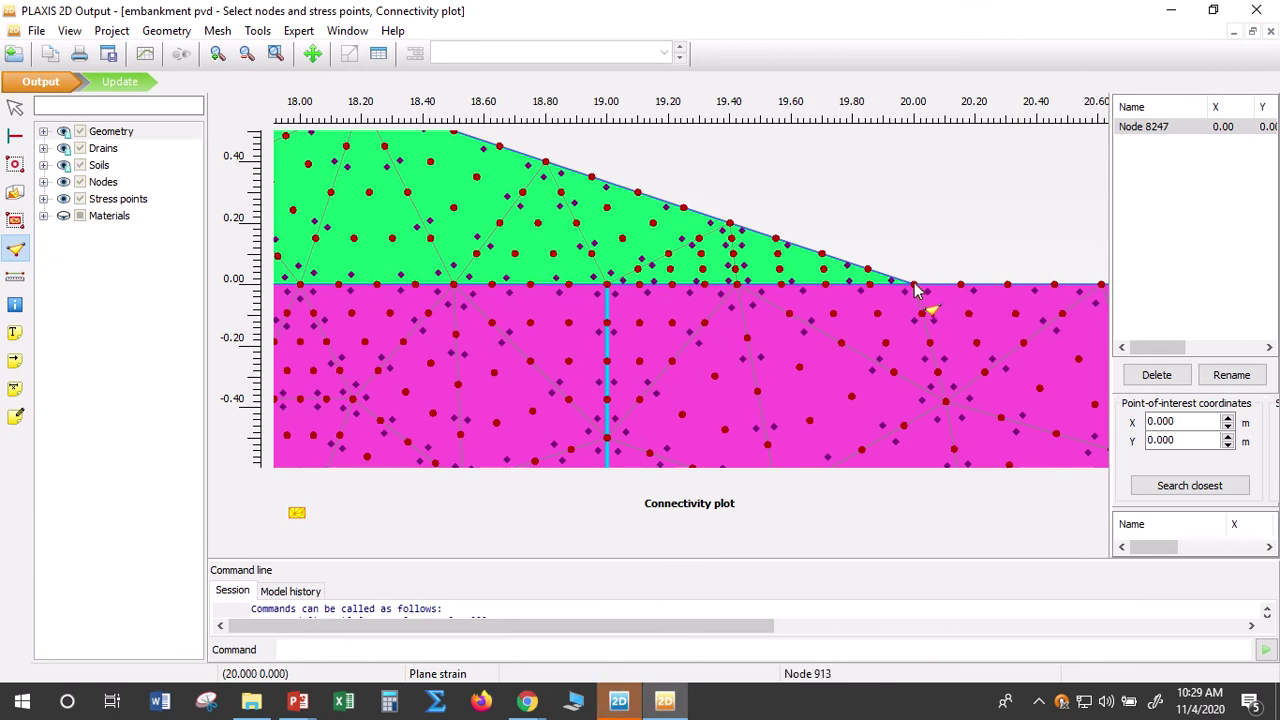
click(914, 286)
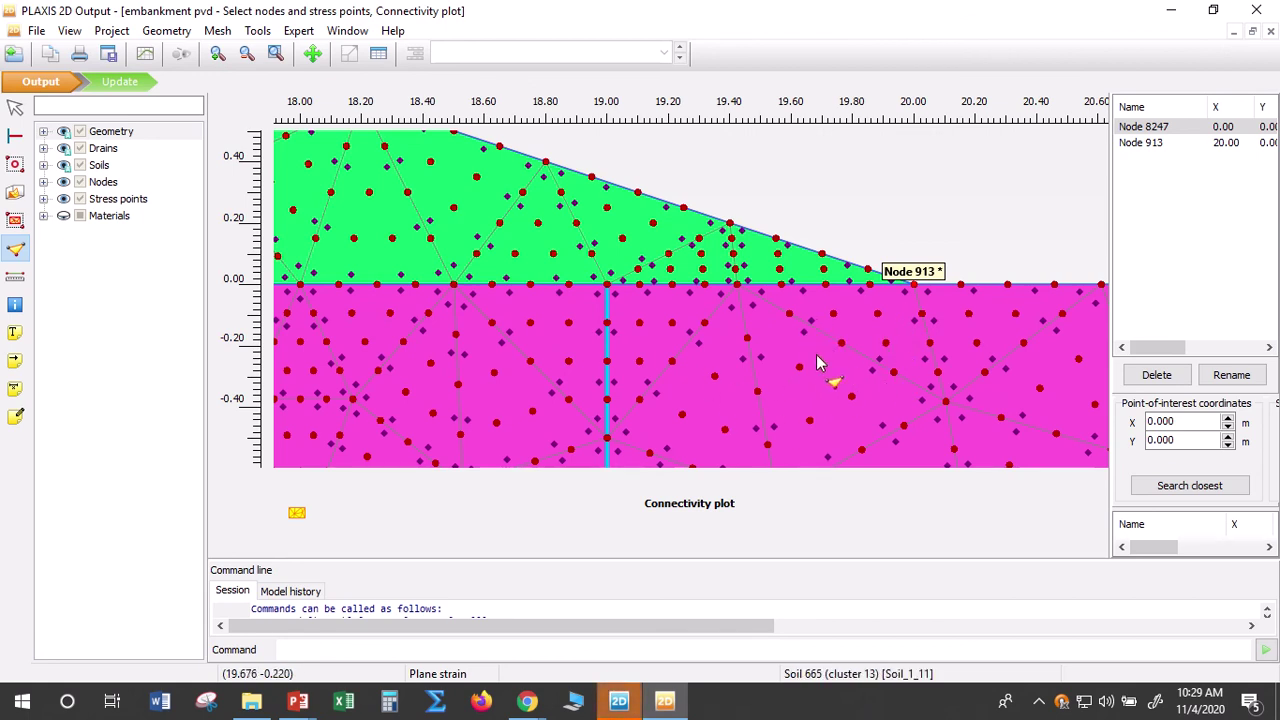
Select a curve node in the upper soft soil layer midway between the first two drains, at X 2.00, Y -1.46
scroll(817, 360, up, 2)
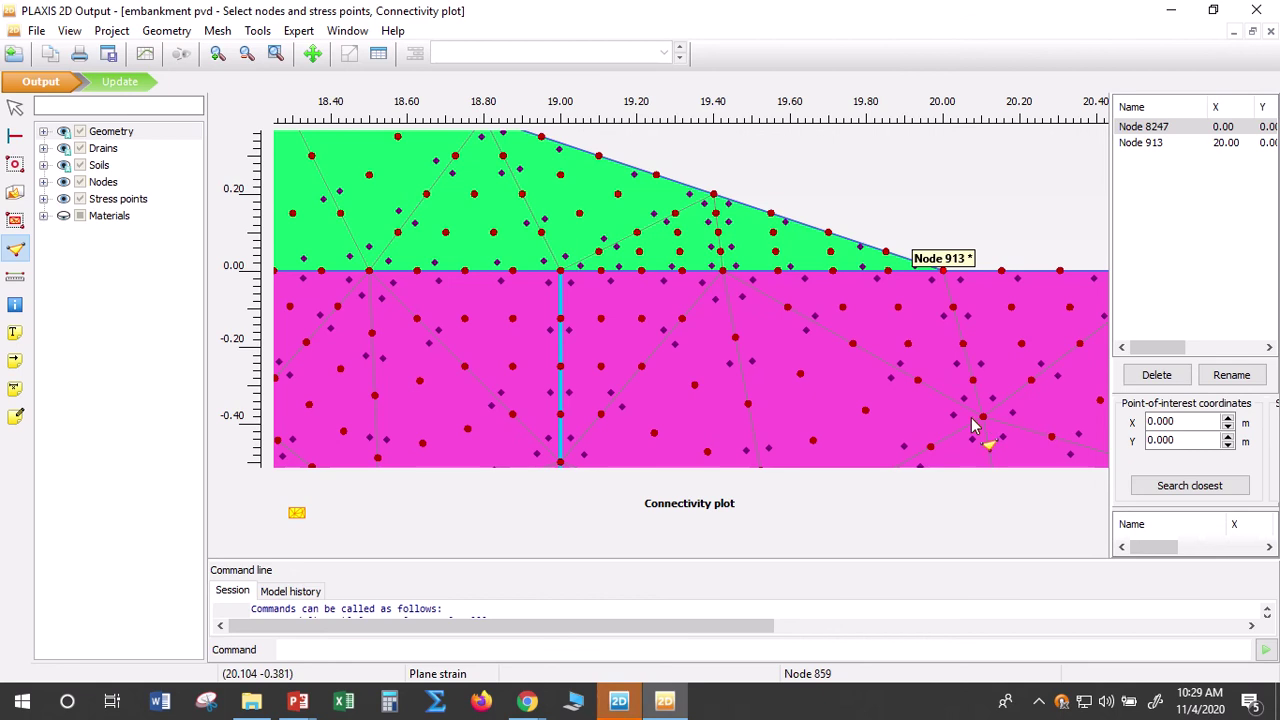
scroll(792, 357, down, 3)
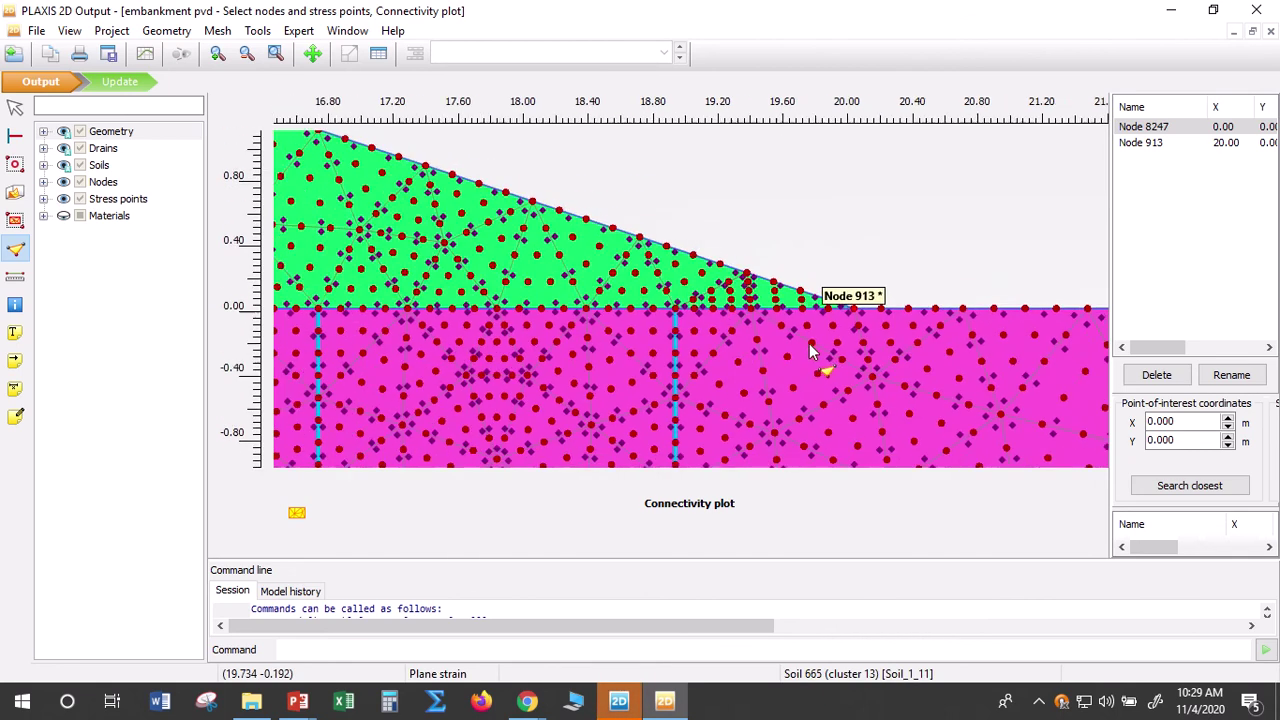
scroll(806, 343, down, 6)
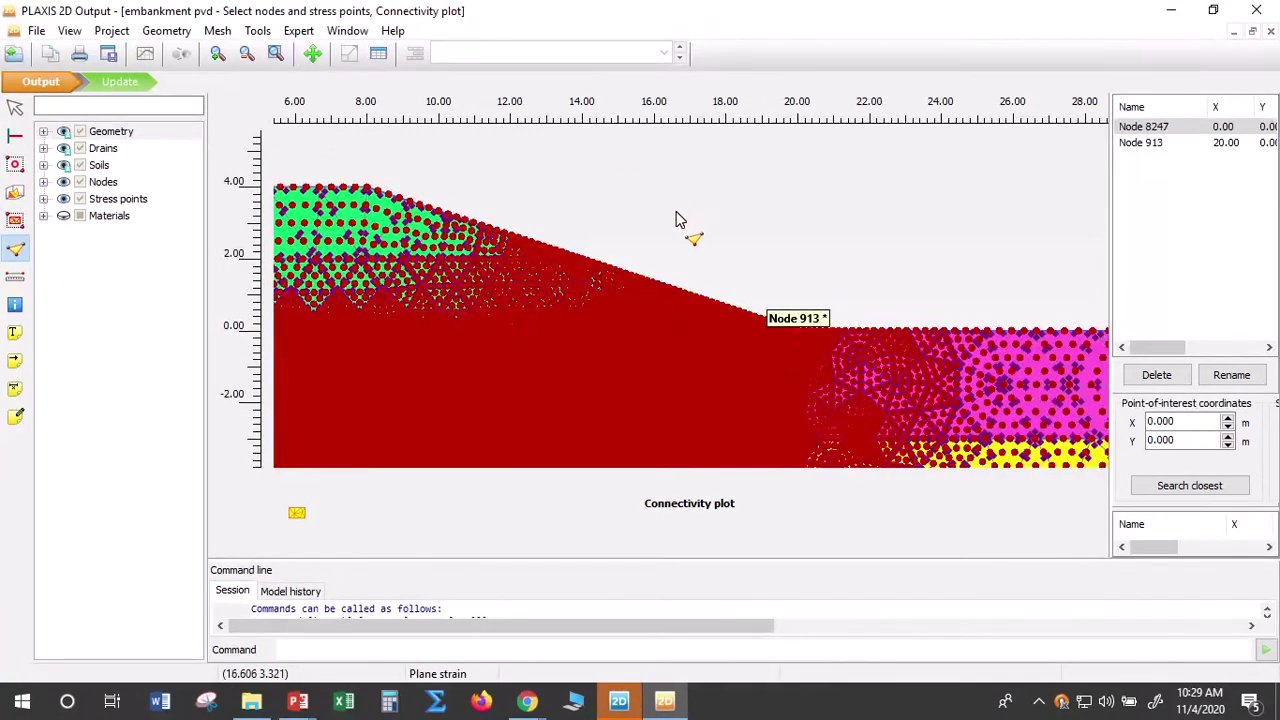
scroll(676, 218, down, 3)
drag(702, 209, 888, 185)
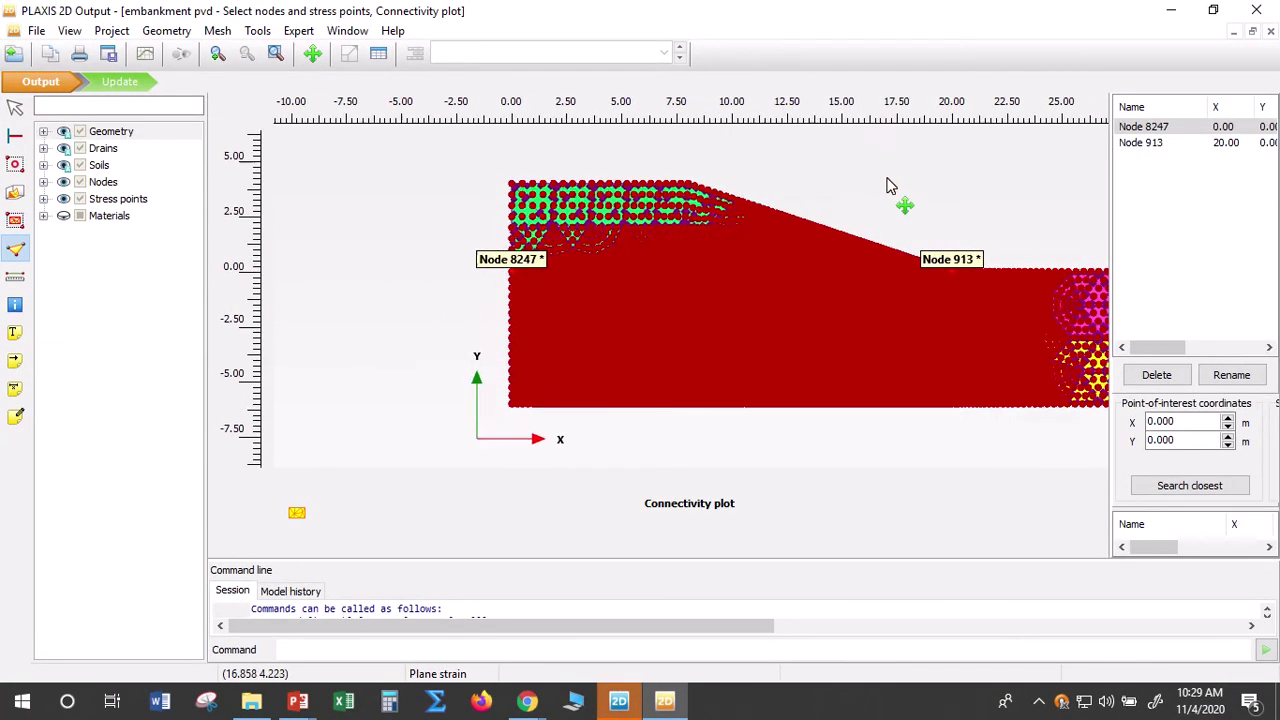
scroll(560, 300, up, 5)
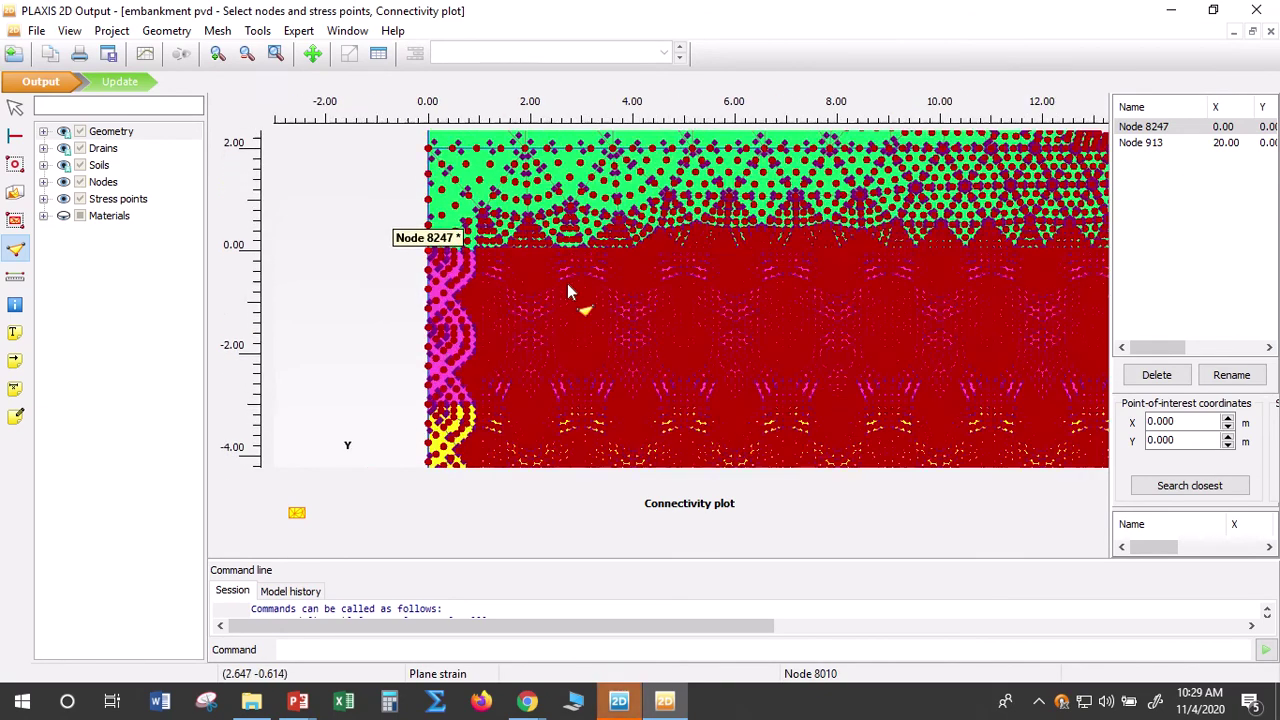
scroll(567, 290, up, 3)
scroll(550, 300, up, 2)
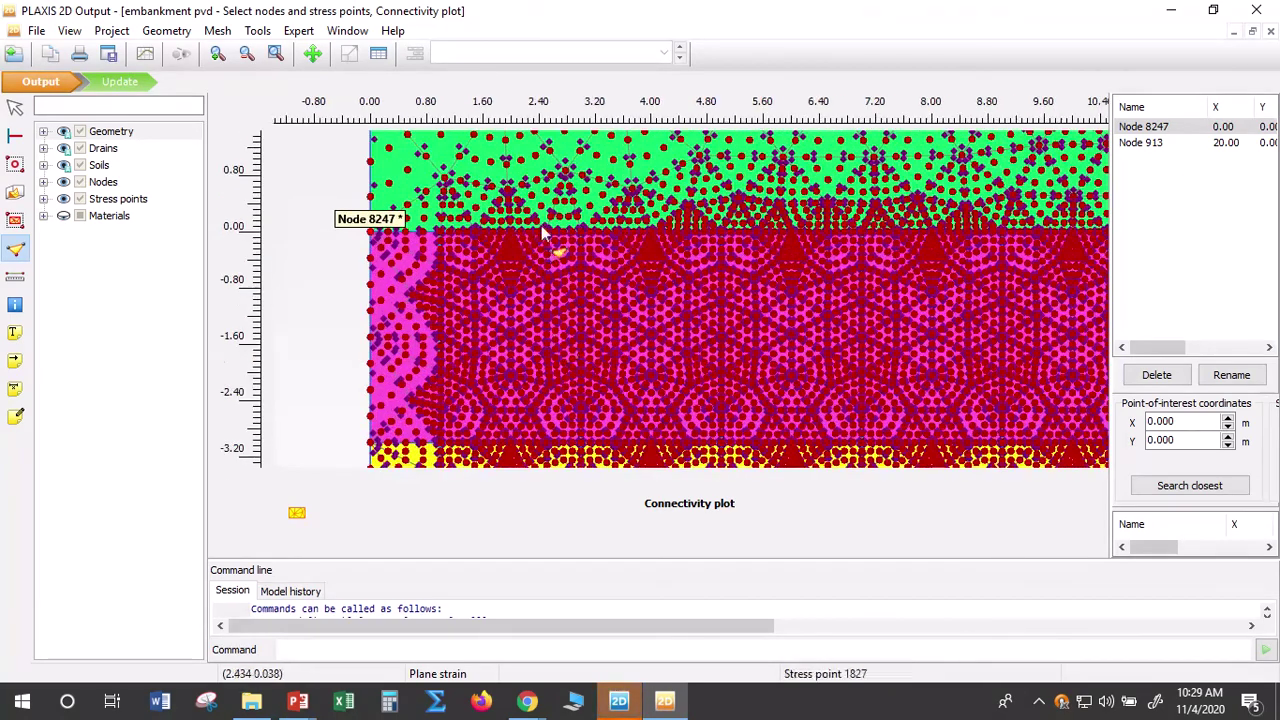
scroll(555, 270, up, 4)
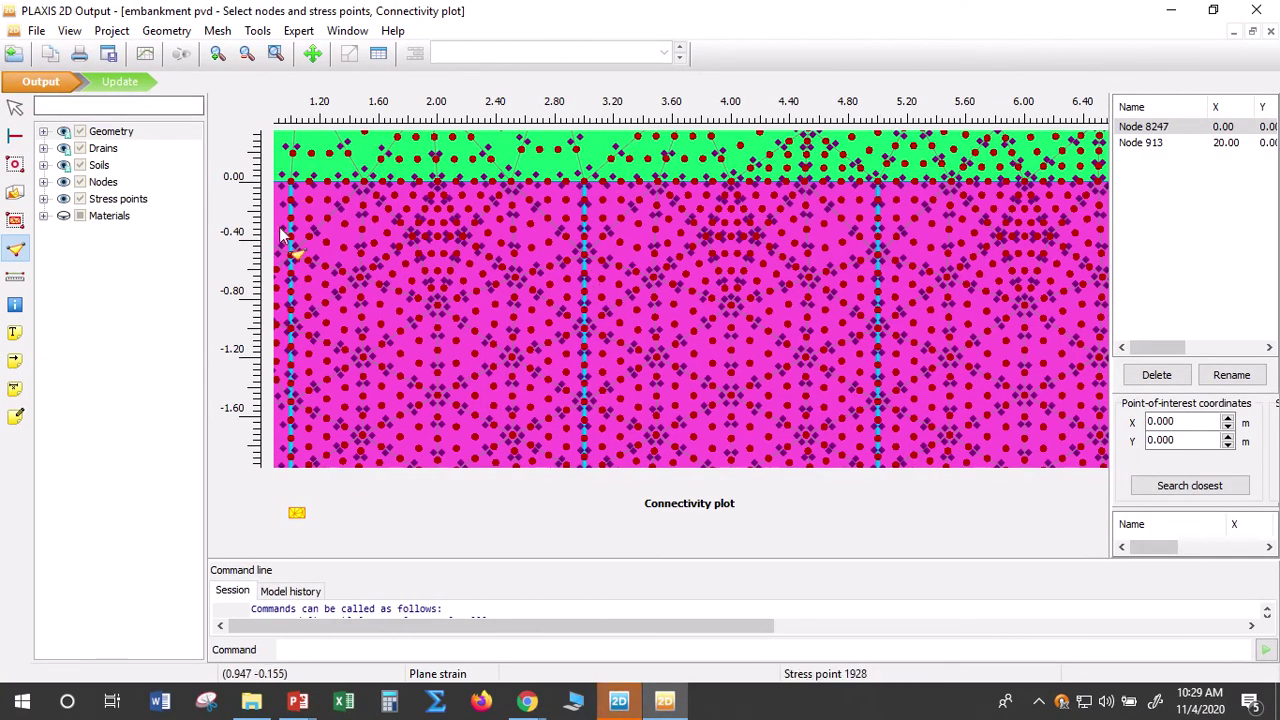
scroll(287, 262, down, 3)
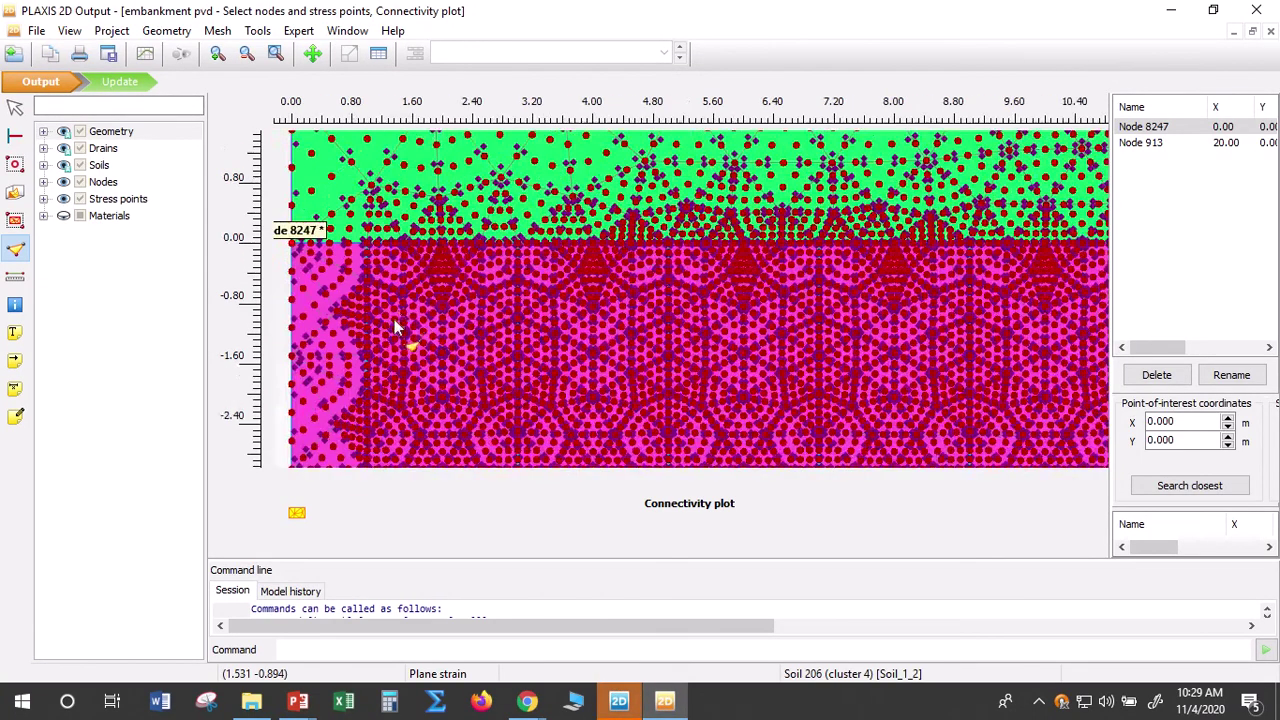
scroll(335, 338, down, 2)
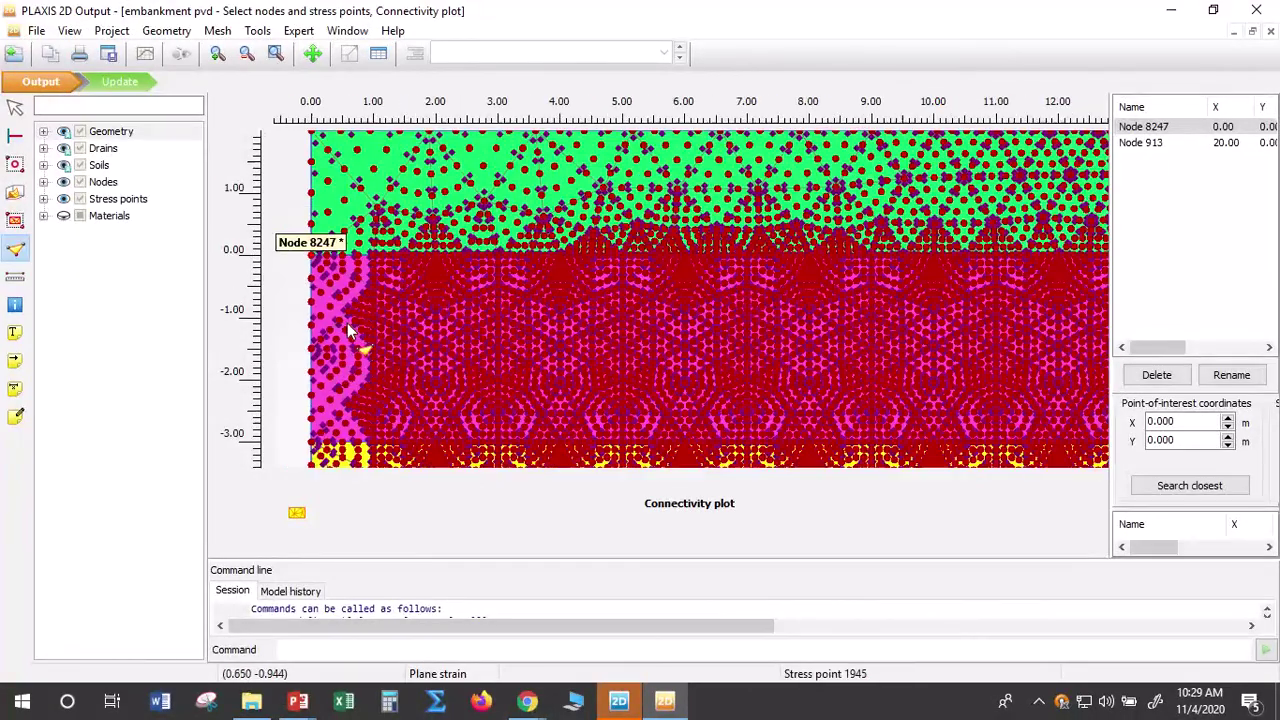
scroll(337, 332, up, 5)
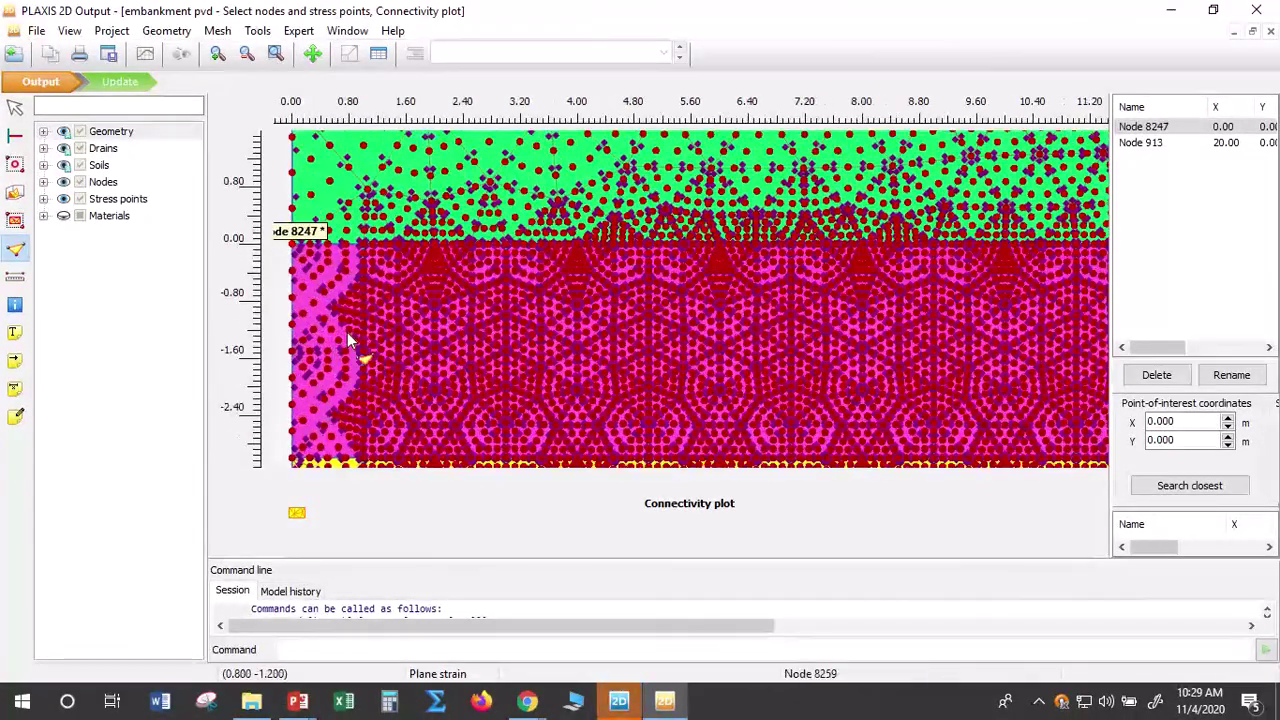
scroll(348, 332, up, 2)
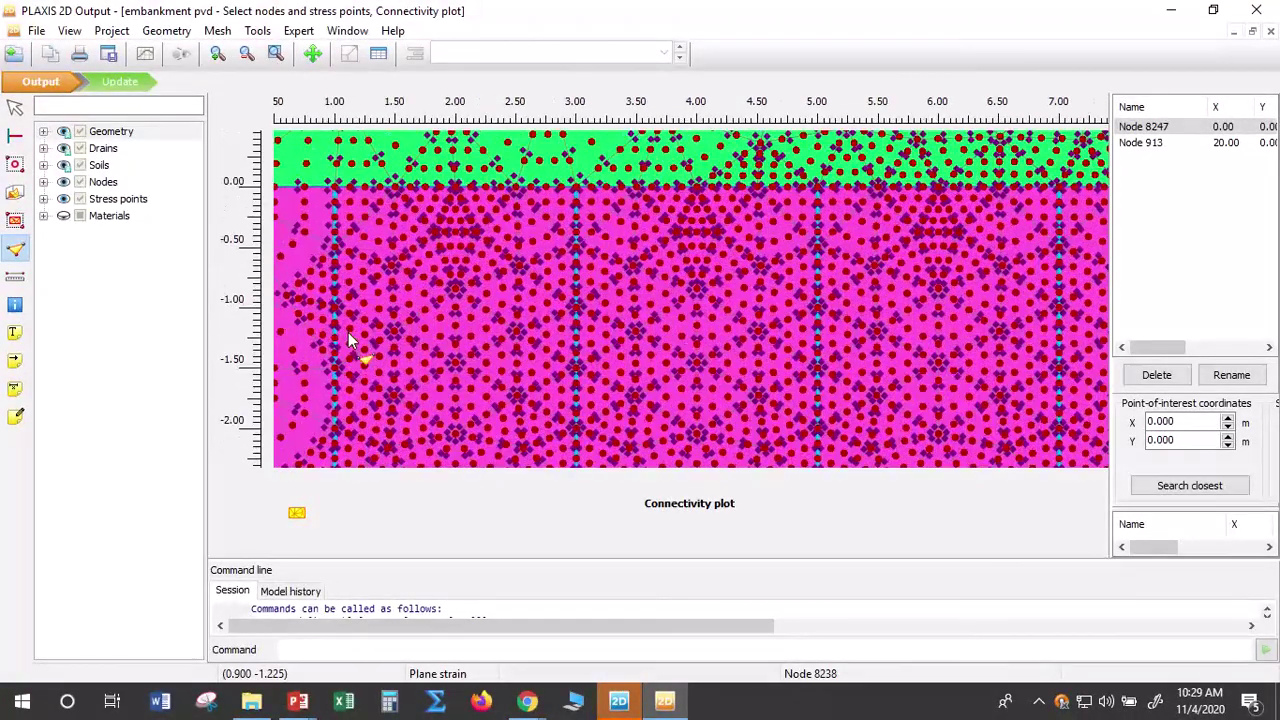
scroll(349, 345, down, 3)
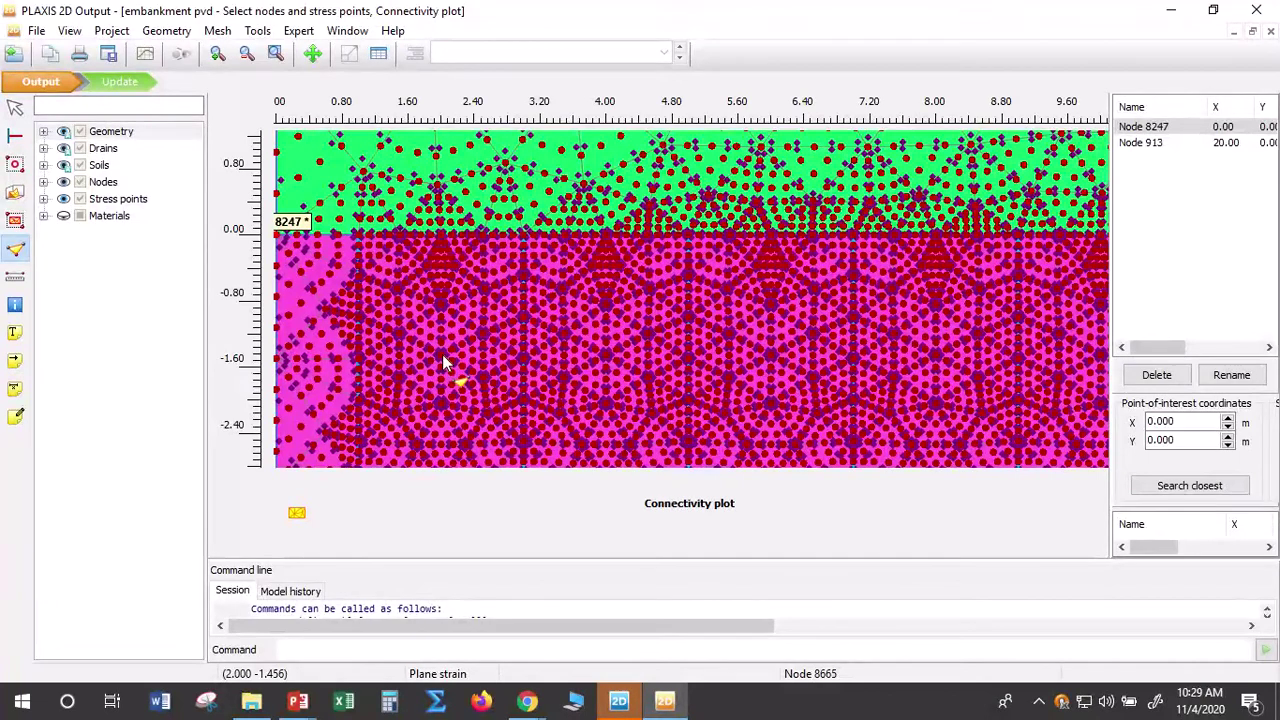
scroll(442, 362, up, 2)
scroll(441, 355, up, 2)
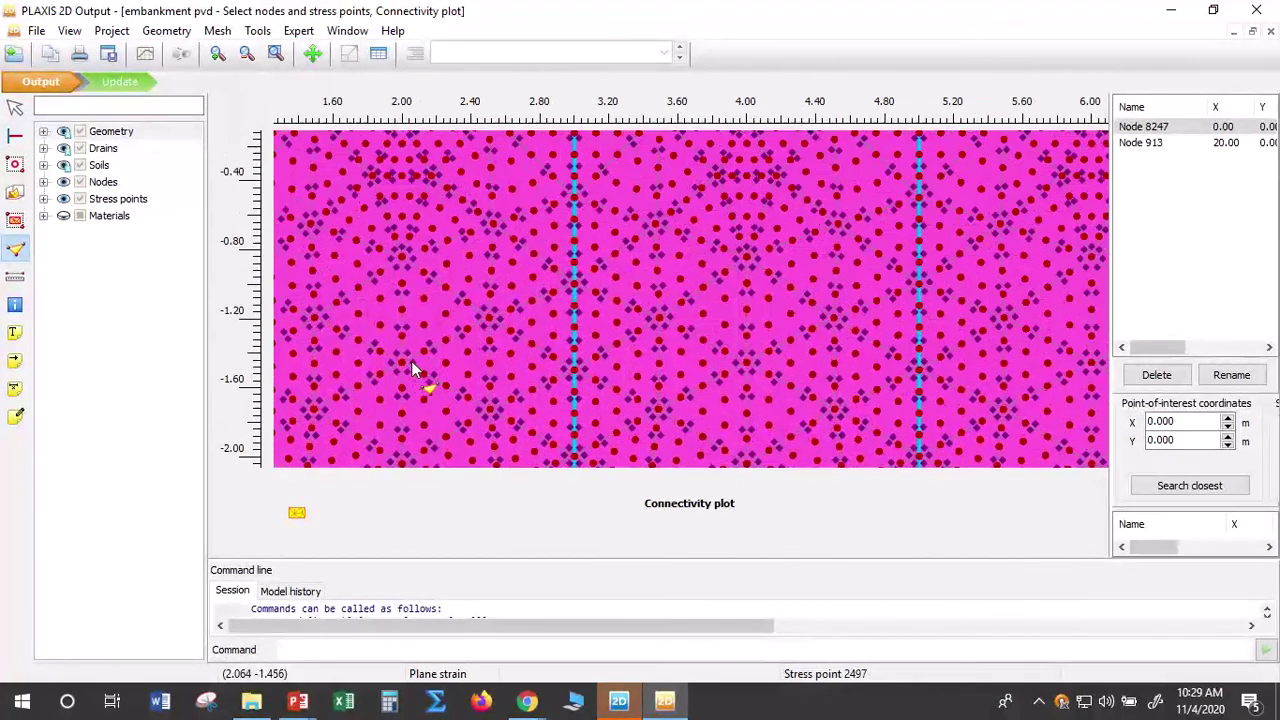
click(403, 367)
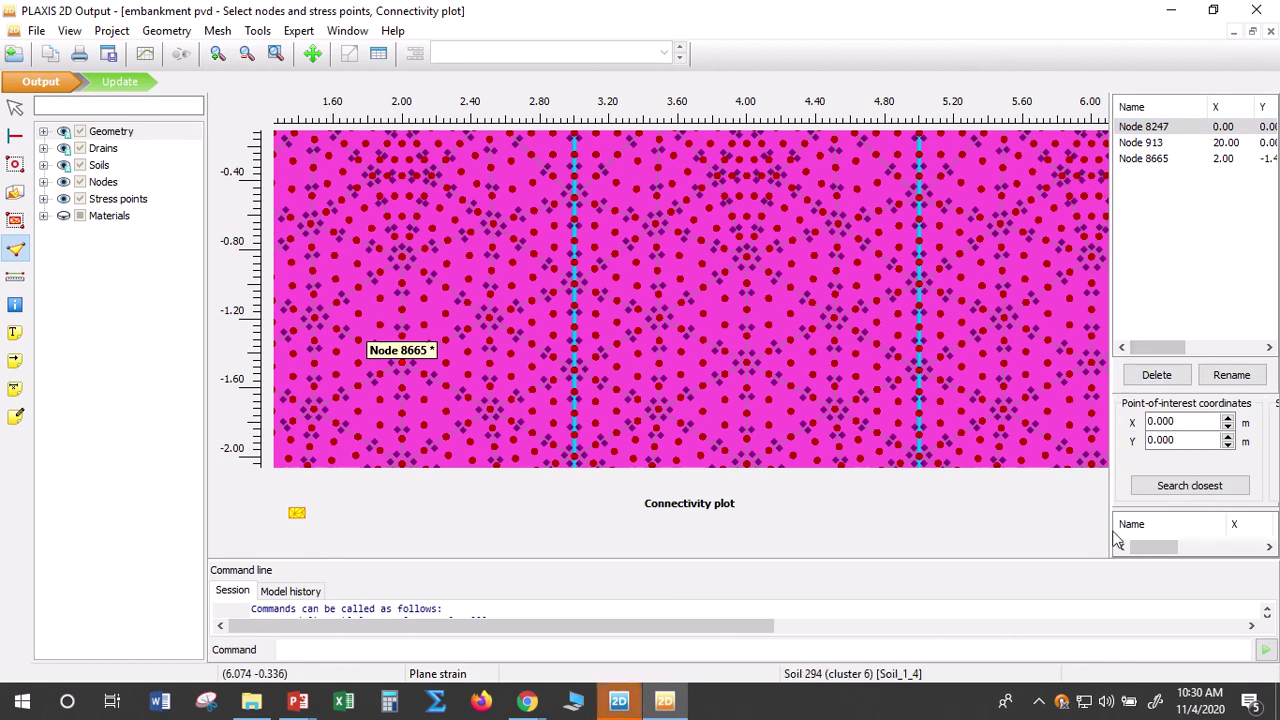
Widen the list of selected points and review the chosen nodes' coordinates and their locations on the connectivity plot
drag(1110, 514, 1044, 502)
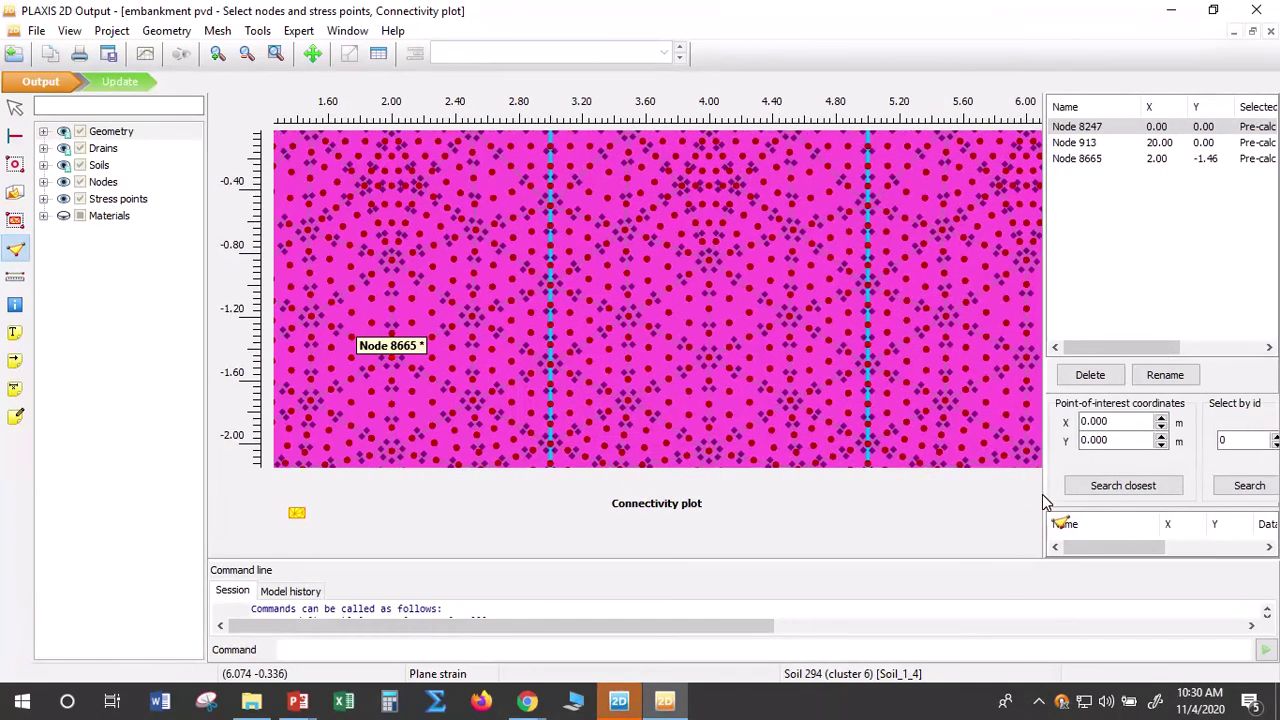
click(1163, 130)
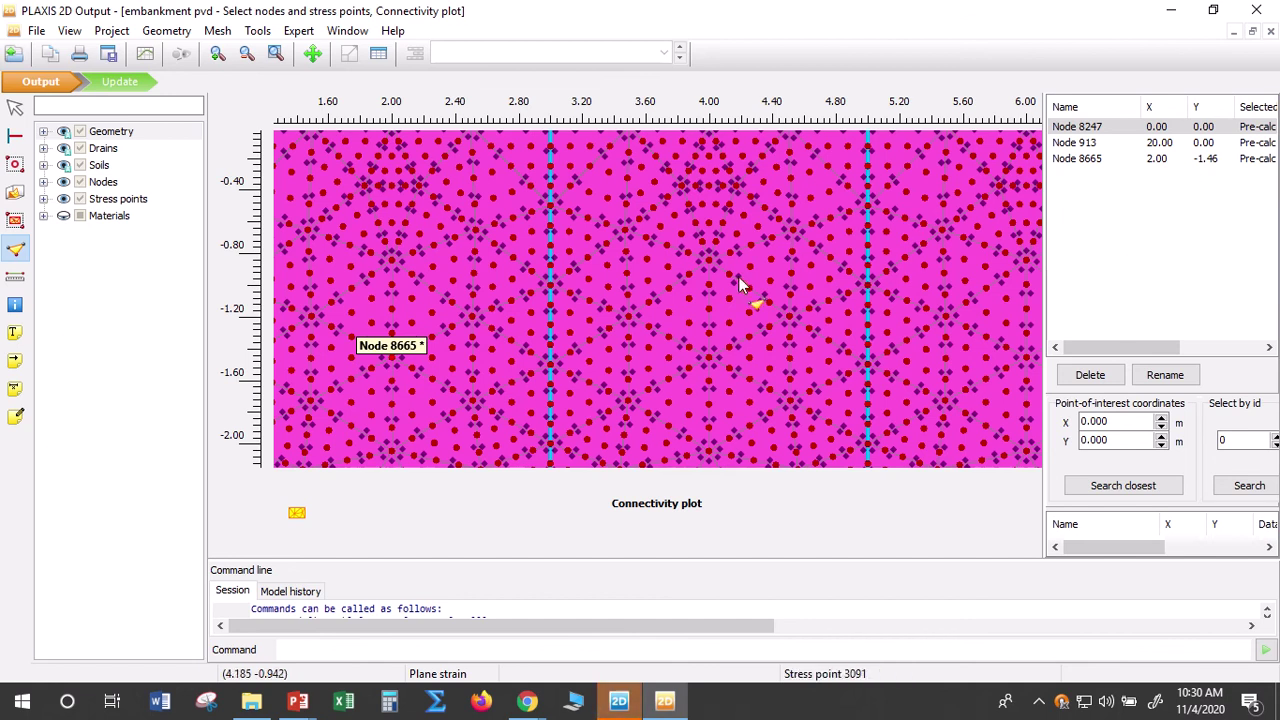
scroll(738, 277, down, 2)
scroll(741, 287, down, 3)
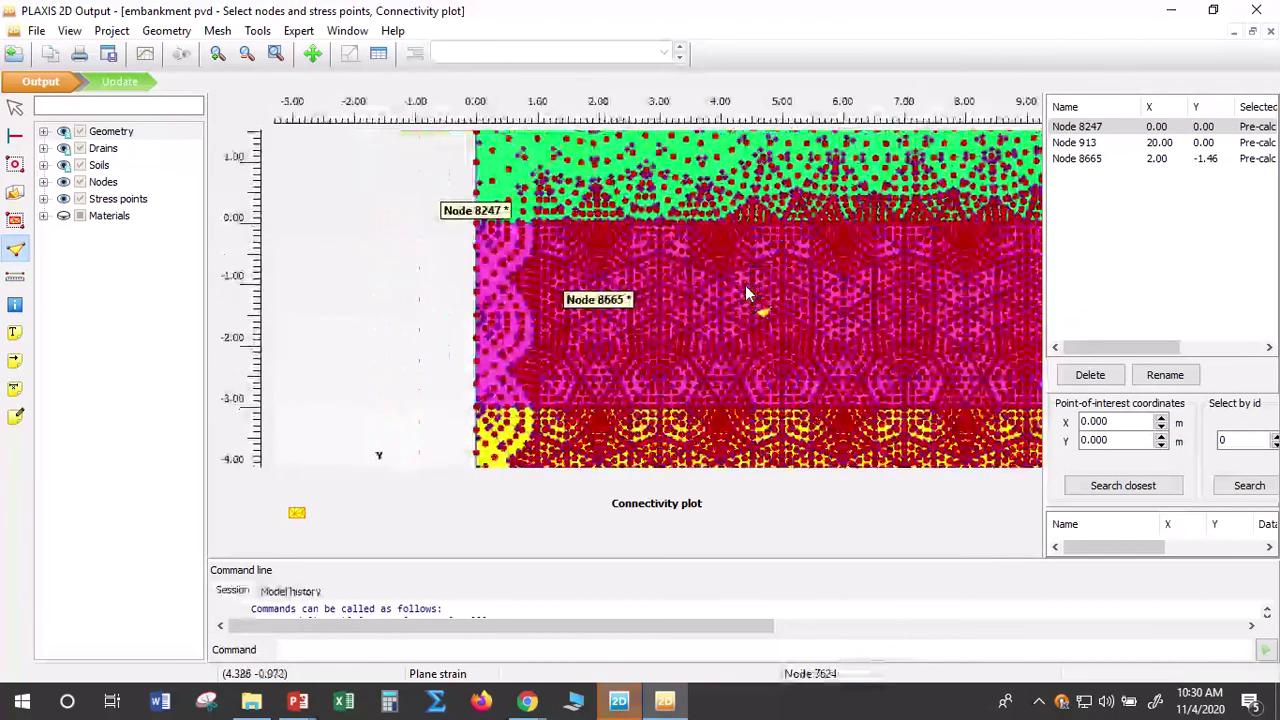
scroll(665, 398, down, 3)
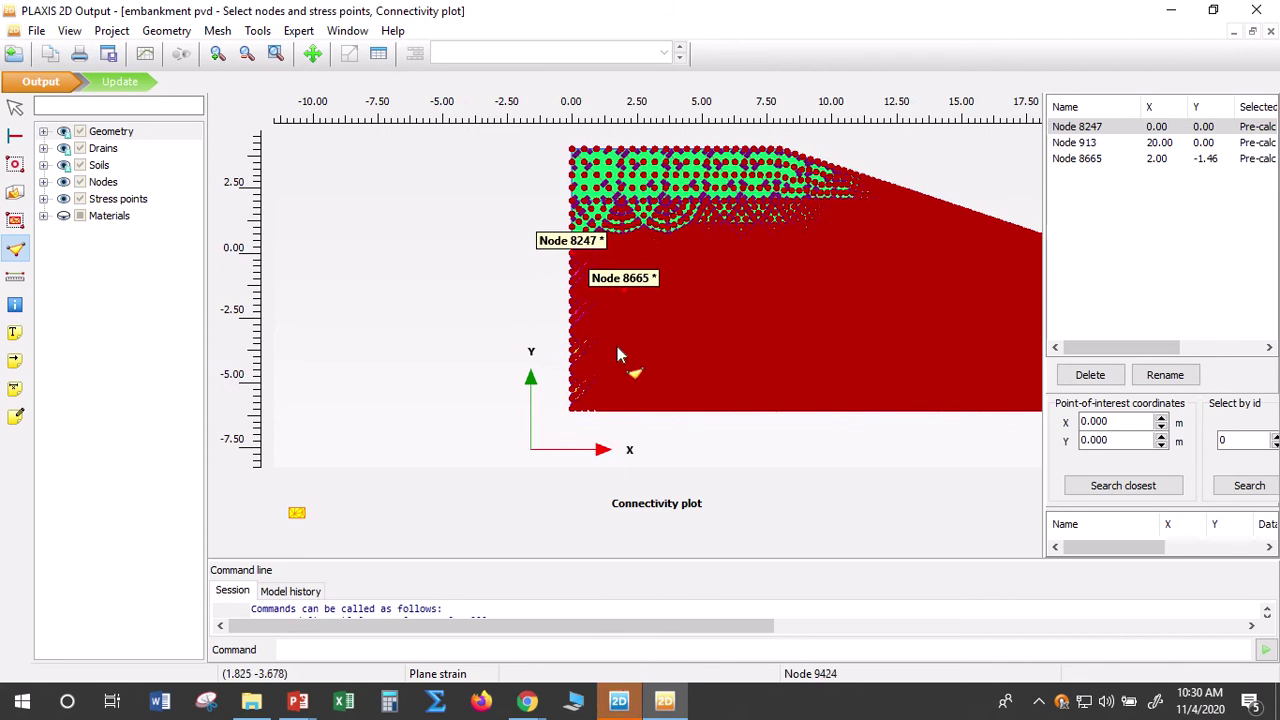
Select a curve node in the lower soft soil layer midway between the first two drains, at X 2.00, Y -4.46
scroll(620, 352, up, 2)
scroll(620, 338, up, 1)
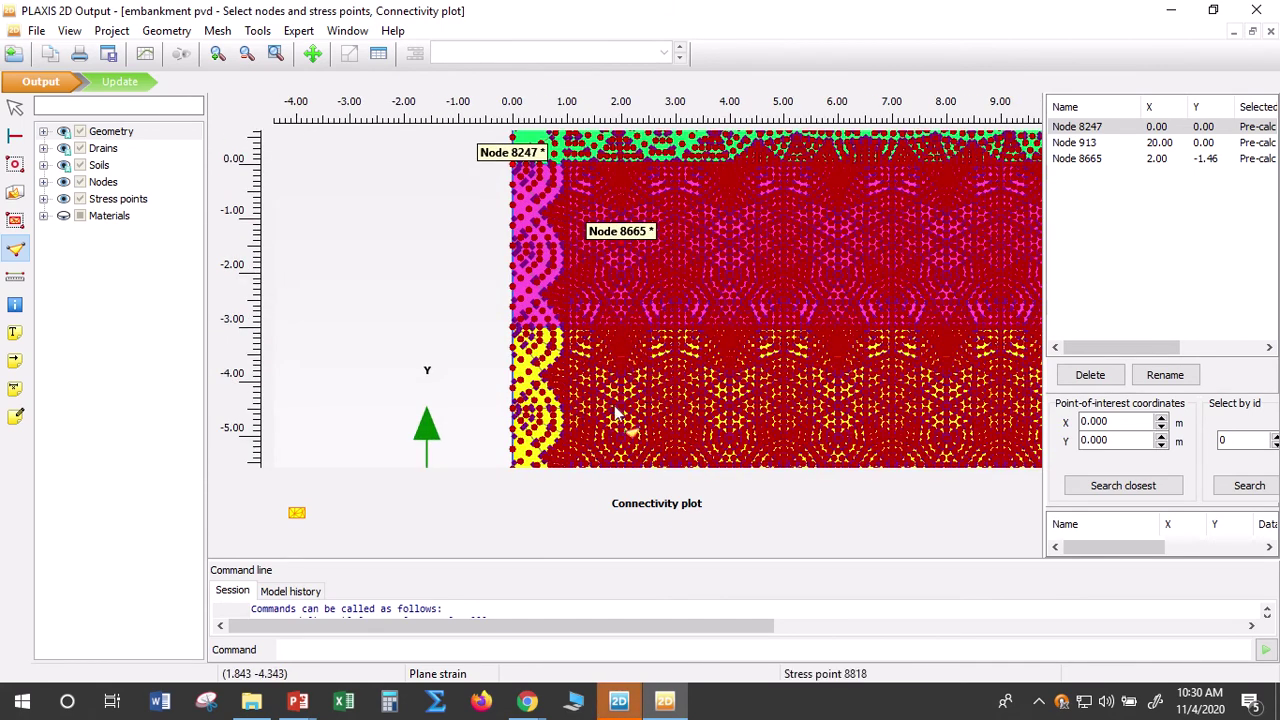
scroll(616, 428, up, 1)
scroll(622, 428, up, 2)
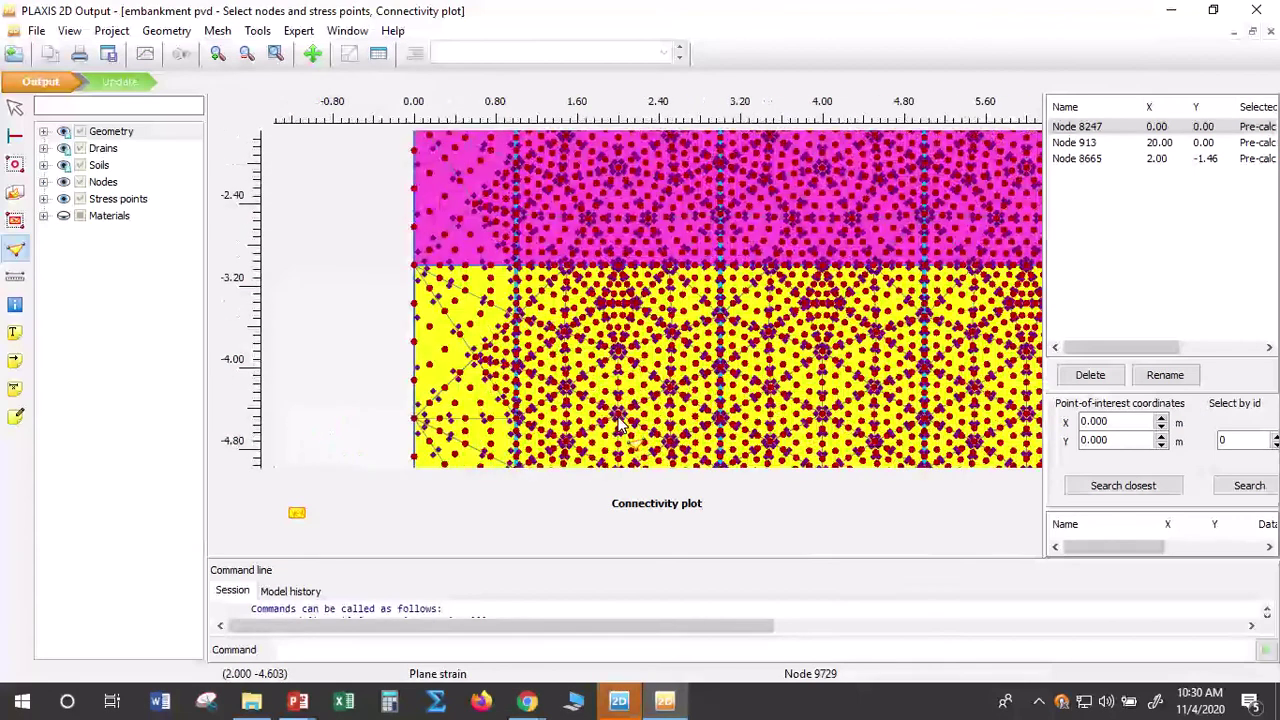
scroll(628, 436, up, 1)
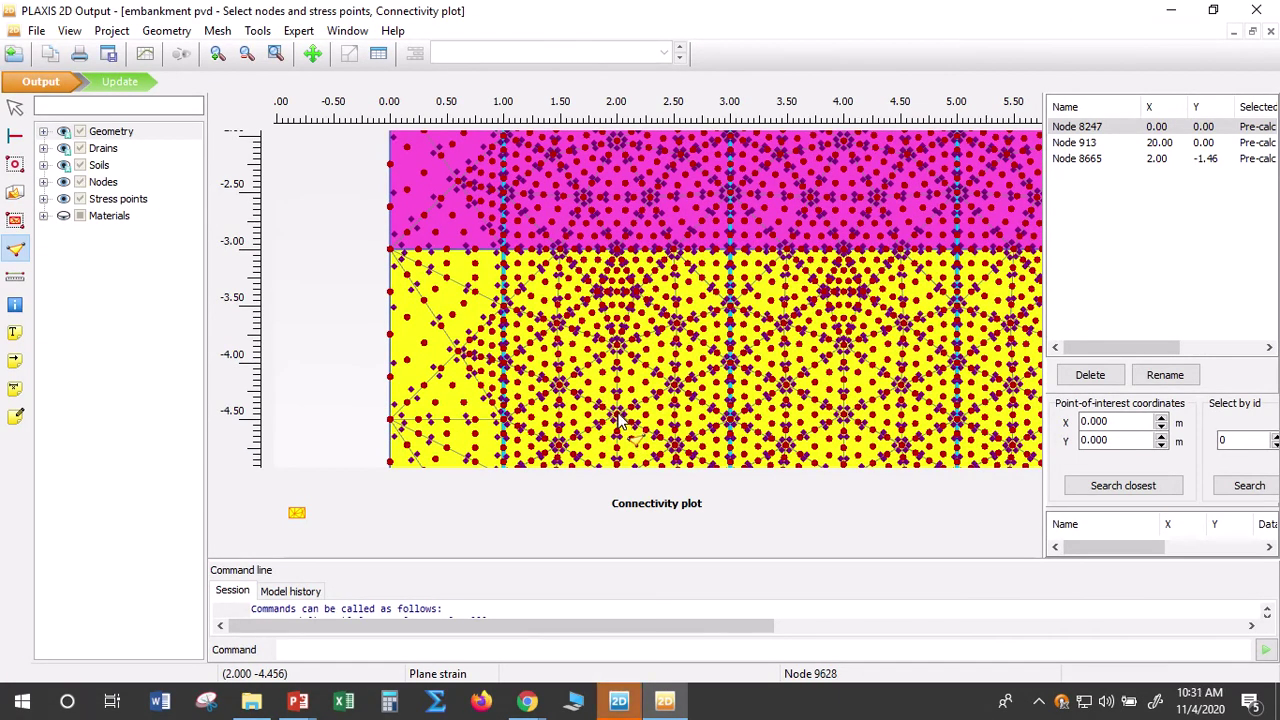
click(620, 425)
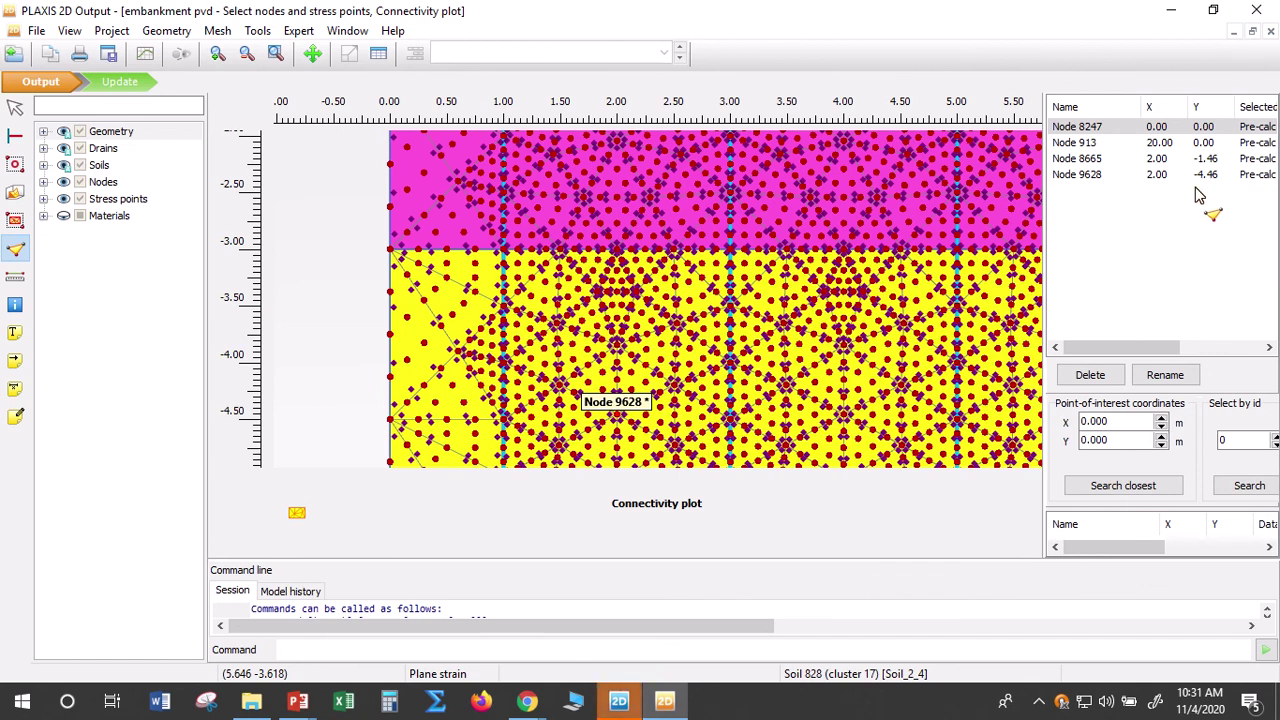
Check the four selected nodes across the whole connectivity plot, and update the point selection in the staged construction model
scroll(590, 308, down, 1)
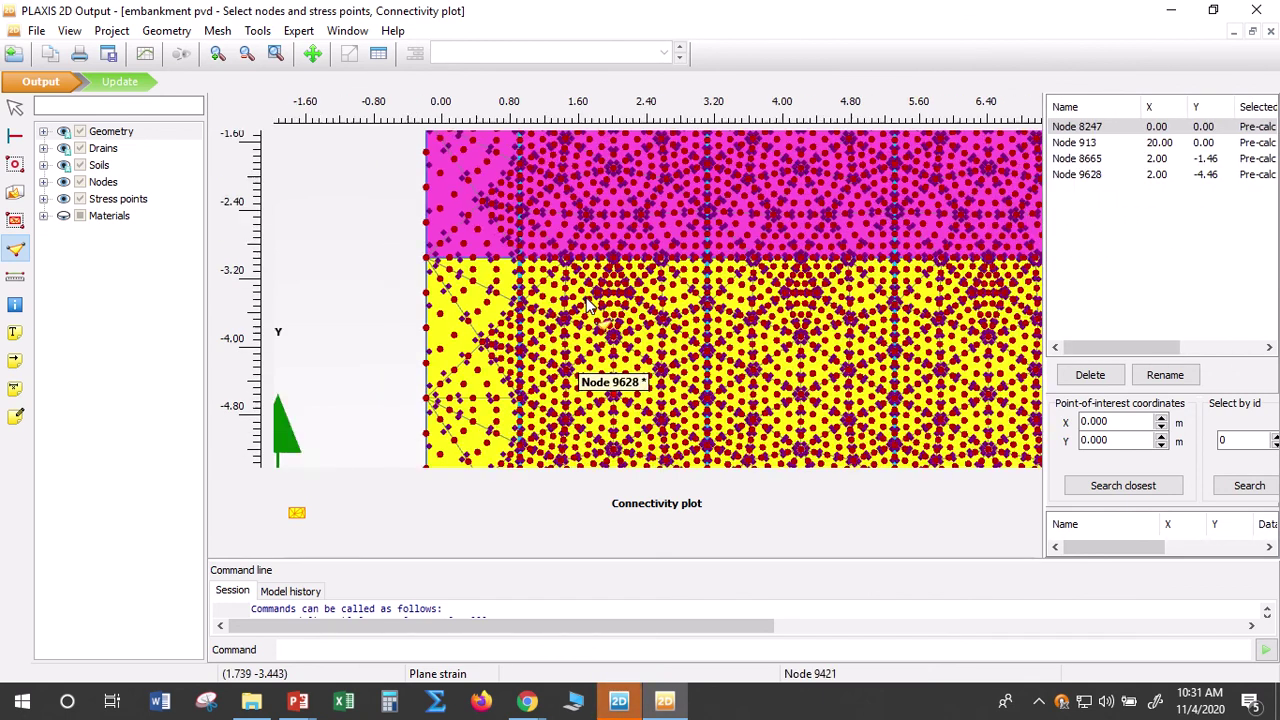
scroll(590, 308, down, 5)
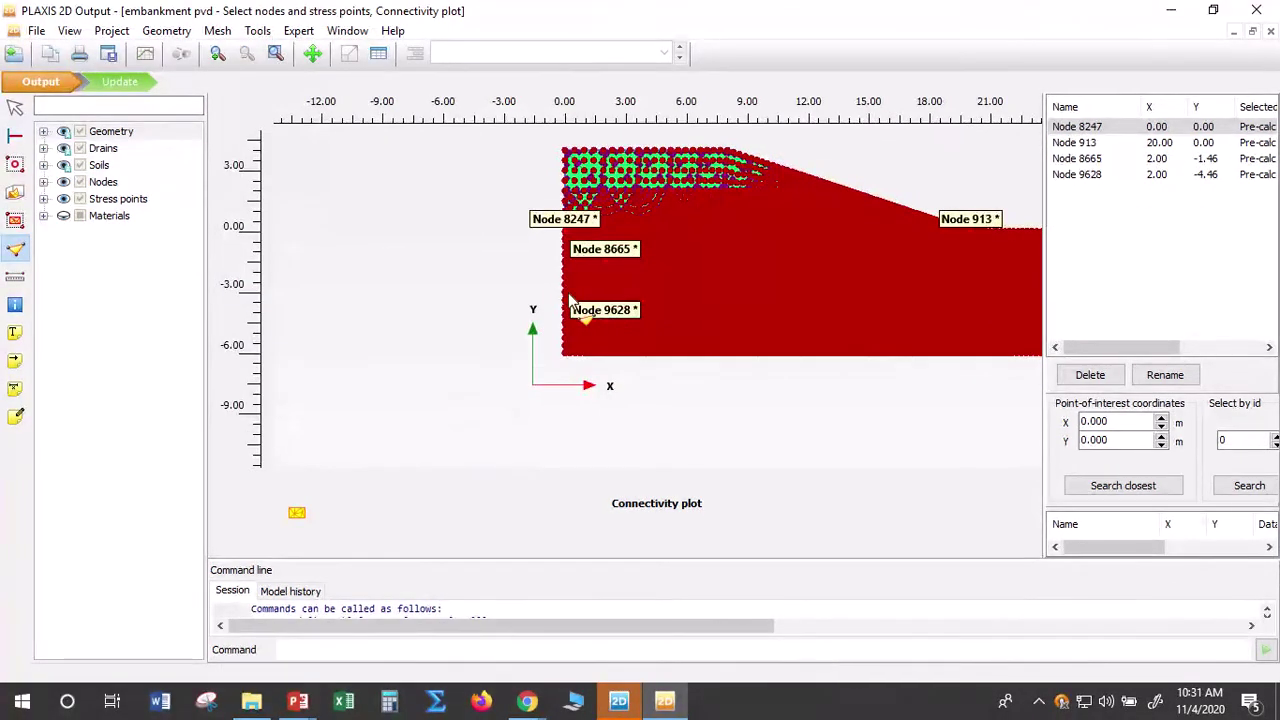
drag(529, 271, 338, 316)
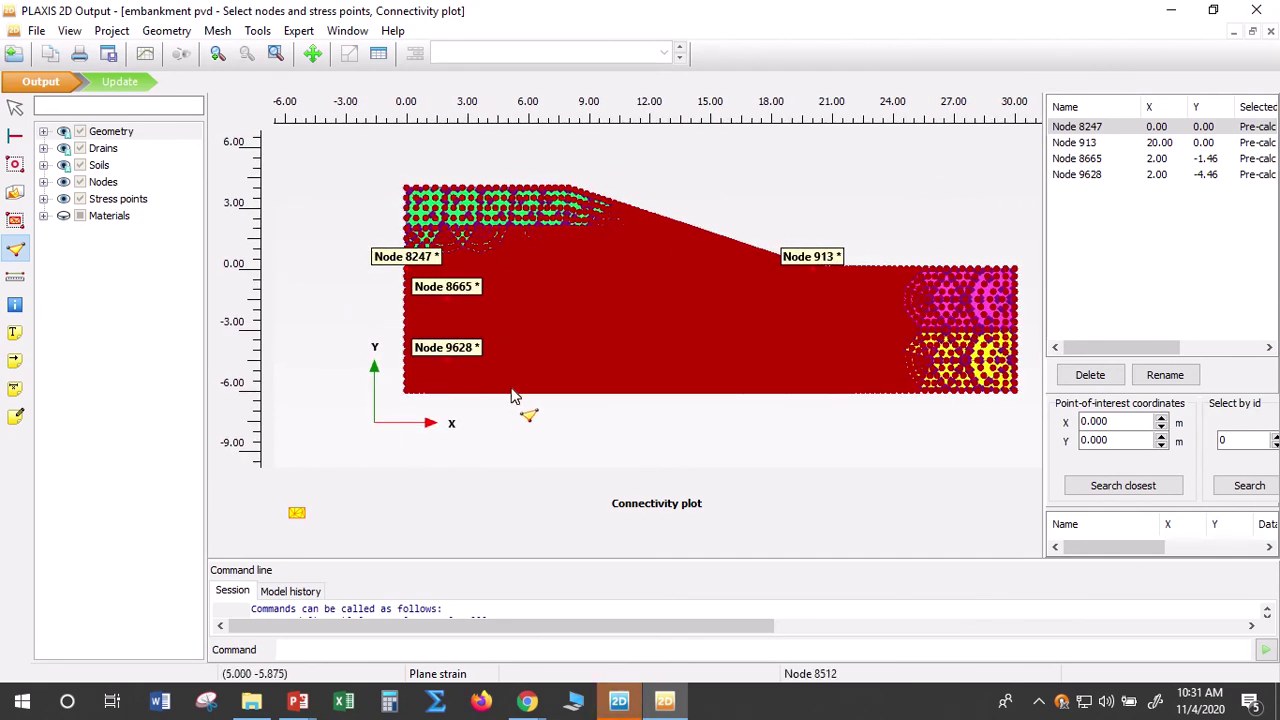
click(140, 84)
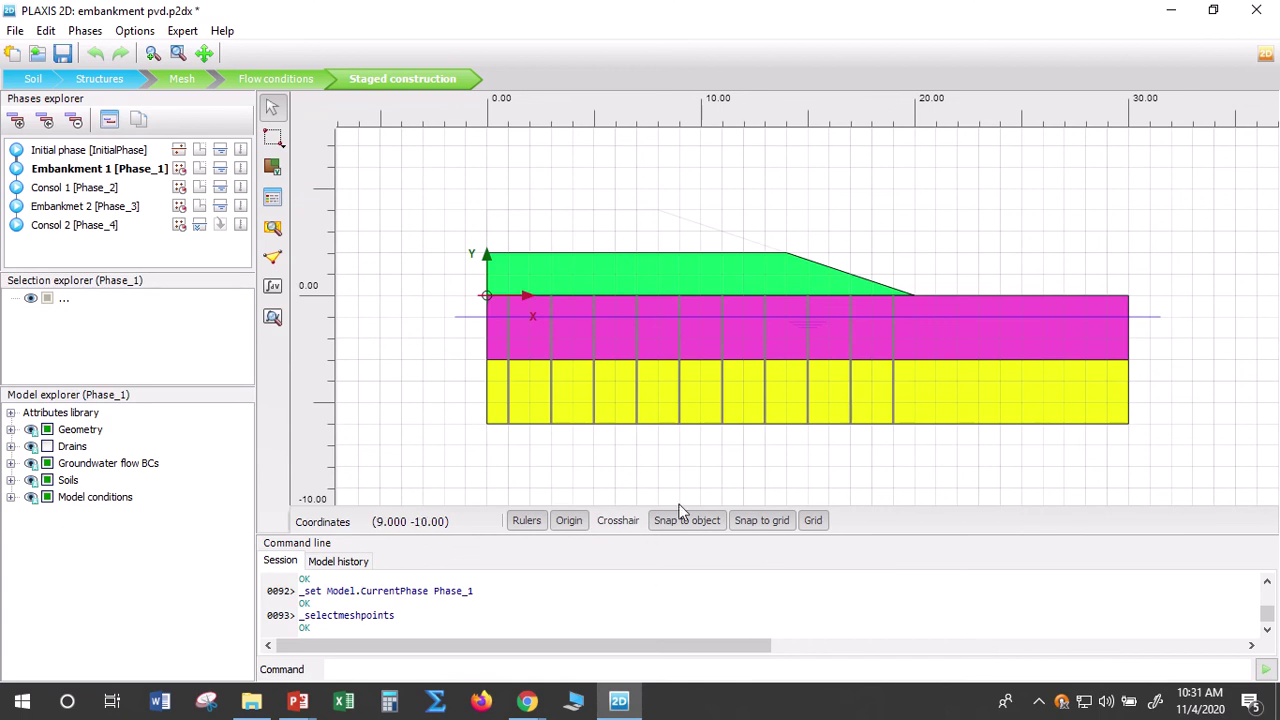
Delete the invalid unnamed material SoilMat_1 and calculate all the construction phases
click(273, 288)
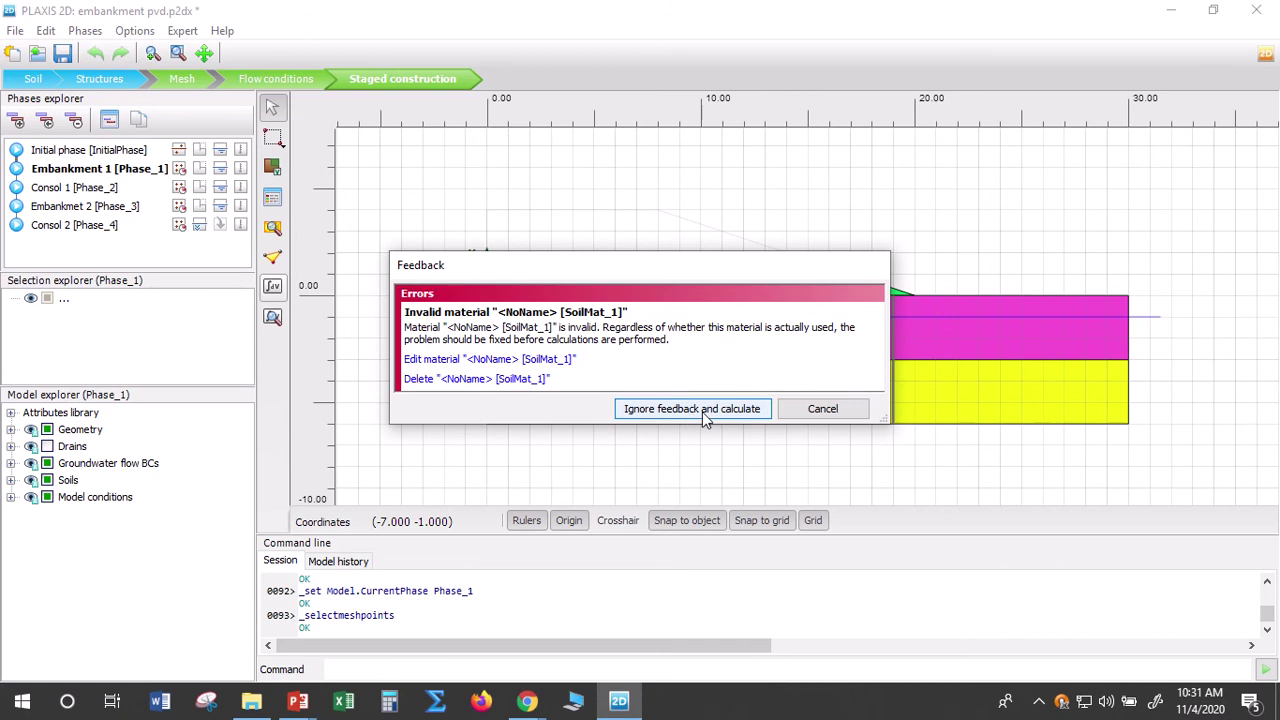
click(524, 380)
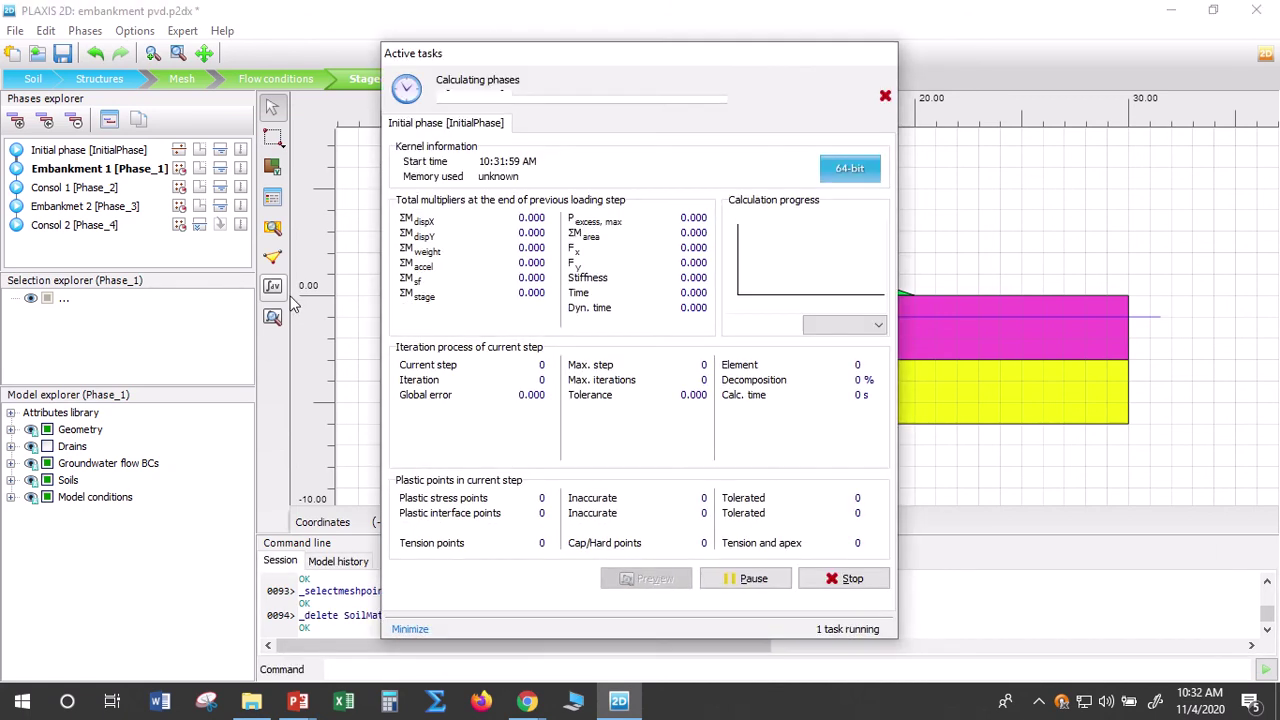
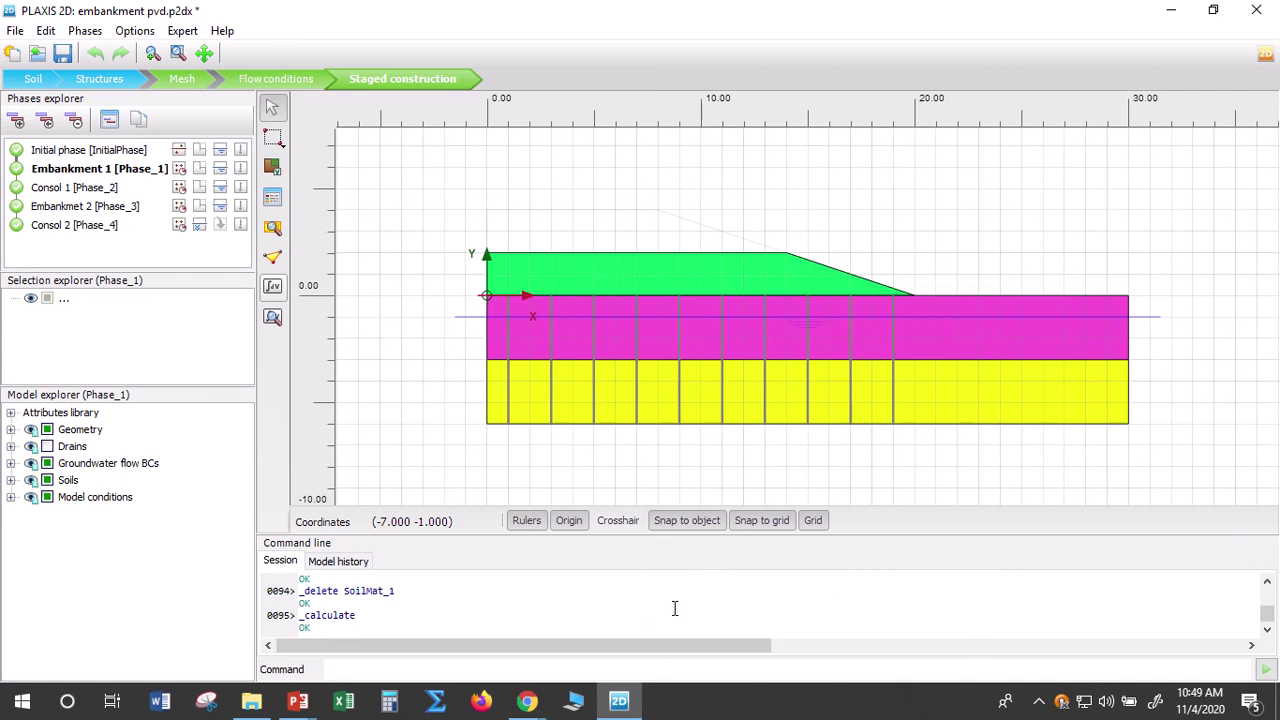
Switch to the Google Meet window in Chrome and look through the list of meeting participants
mouse_move(527, 700)
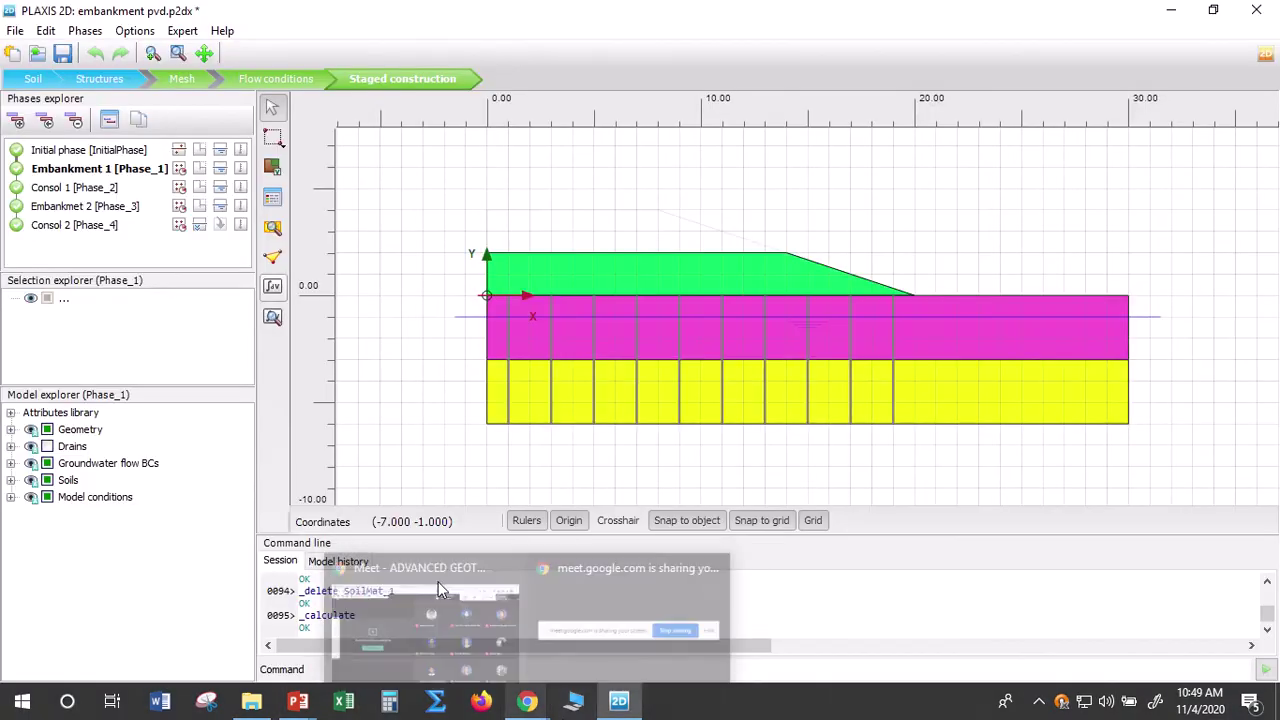
mouse_move(432, 607)
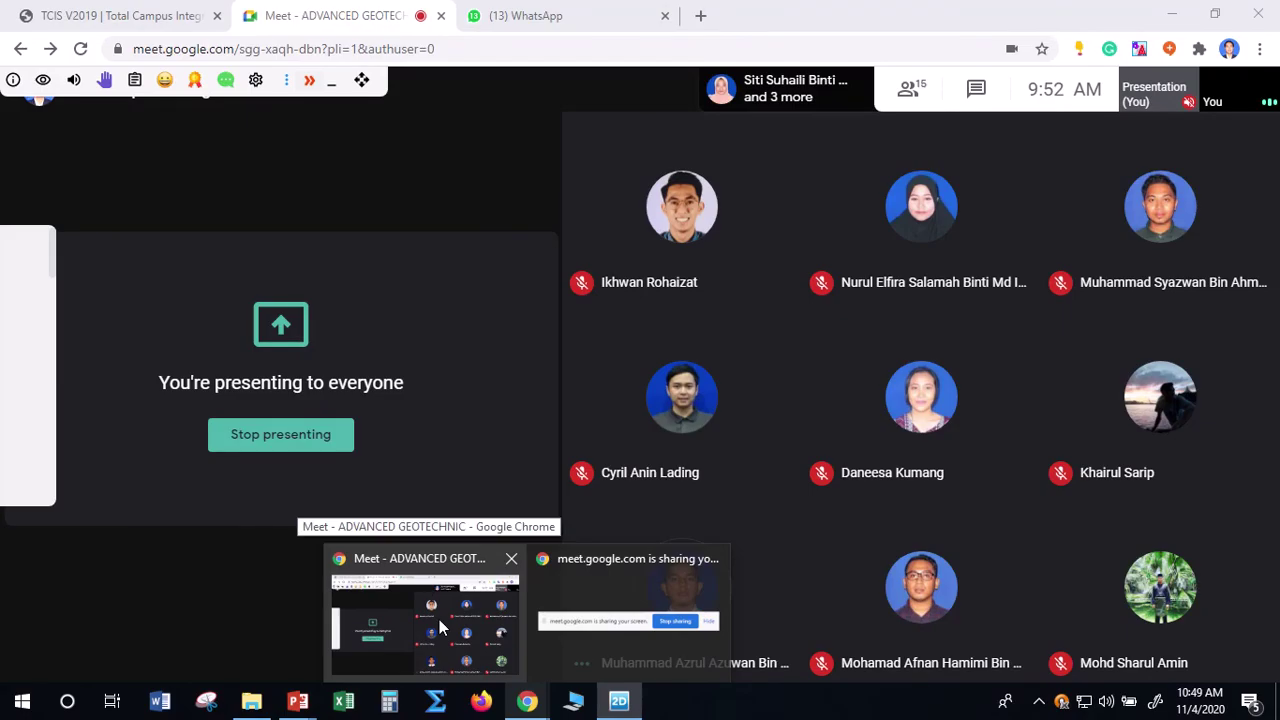
click(448, 636)
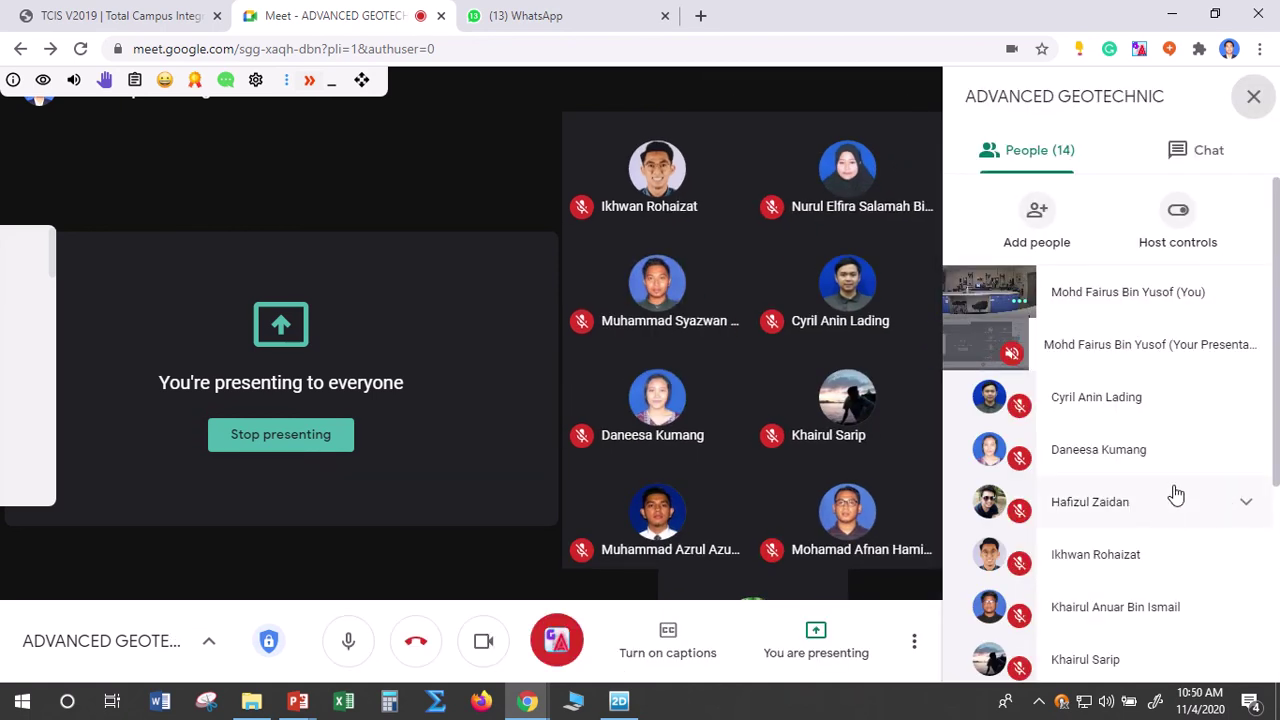
scroll(1172, 495, down, 3)
scroll(1174, 501, down, 1)
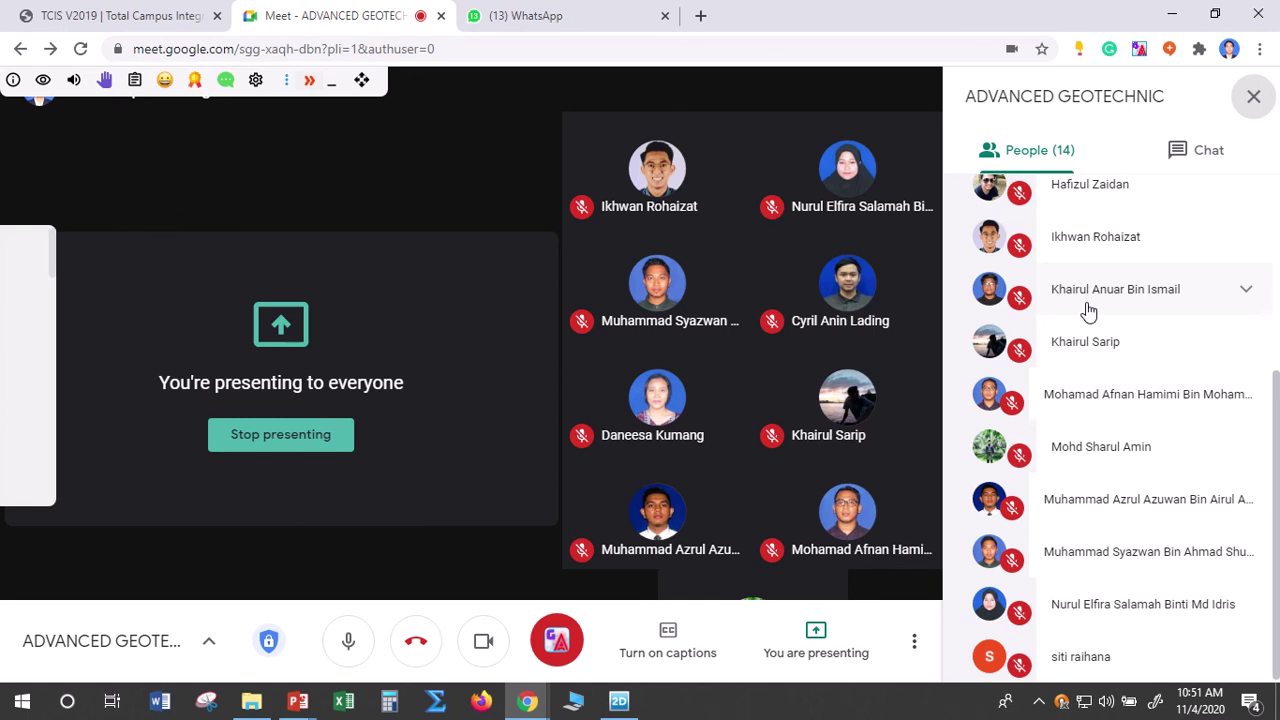
scroll(1088, 312, up, 2)
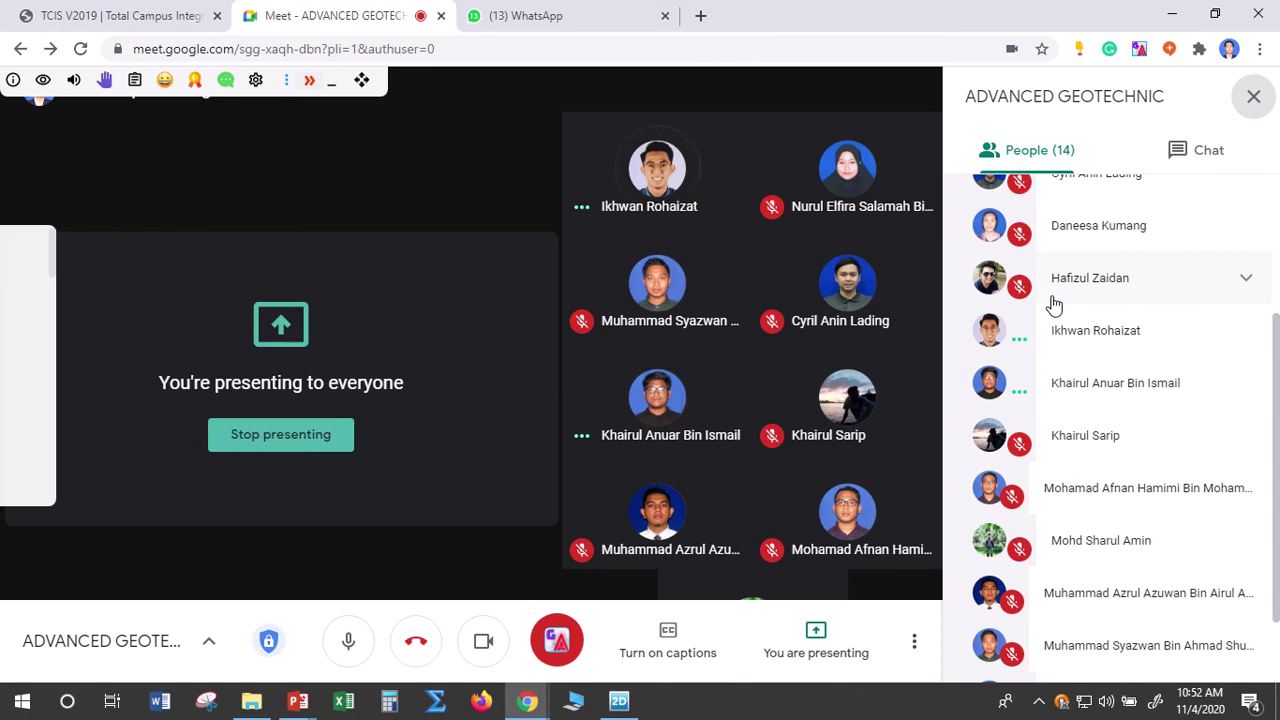
scroll(1055, 318, up, 1)
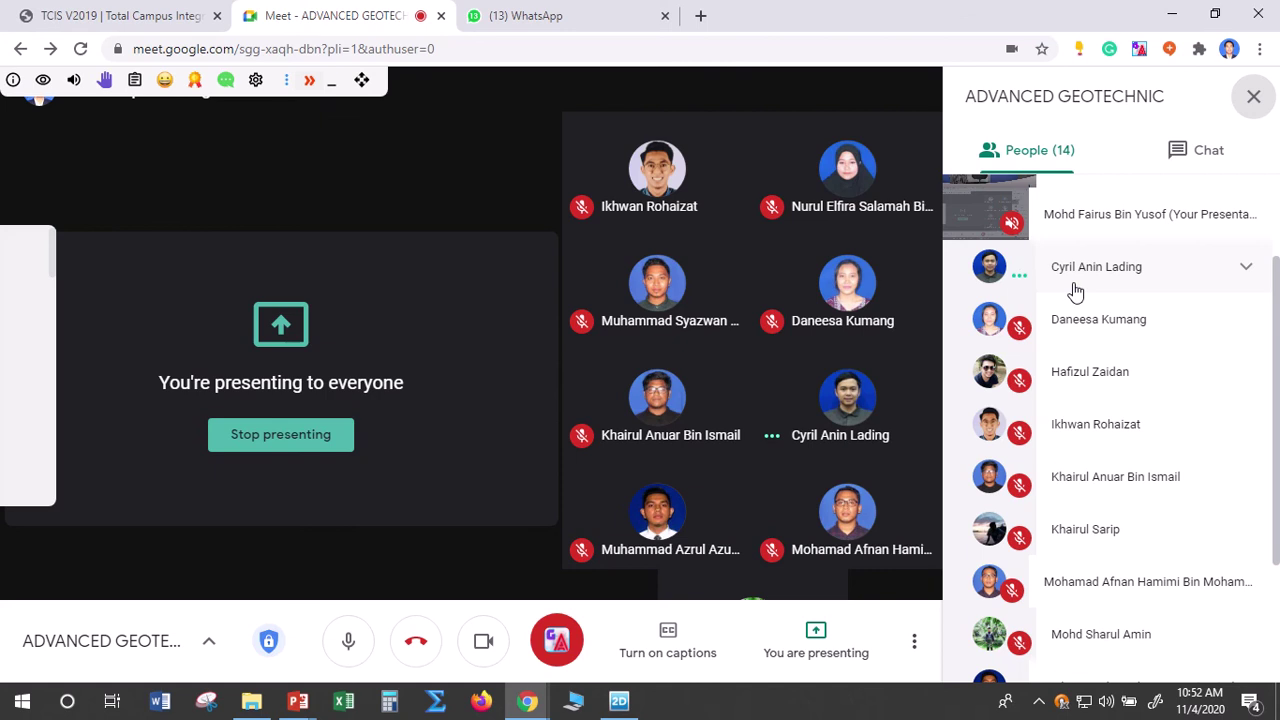
scroll(1075, 290, up, 3)
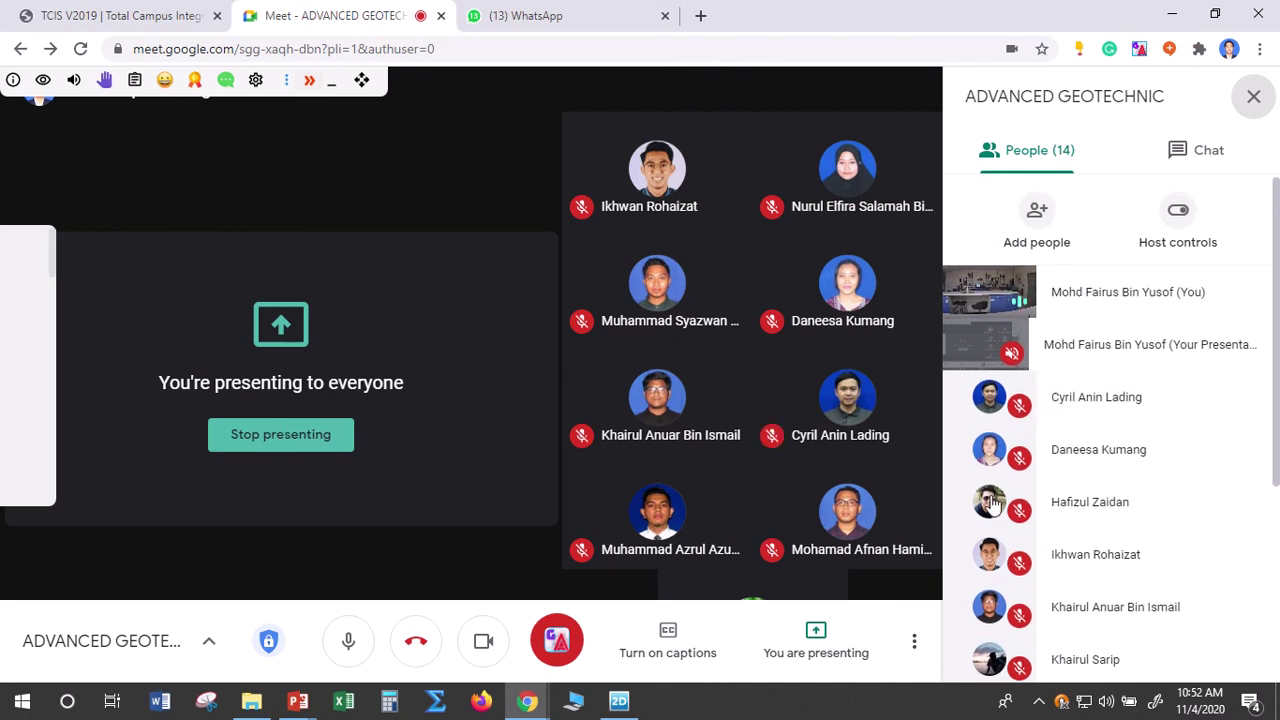
Switch back to PLAXIS 2D, make Consol 2 the current phase and save the project
click(617, 705)
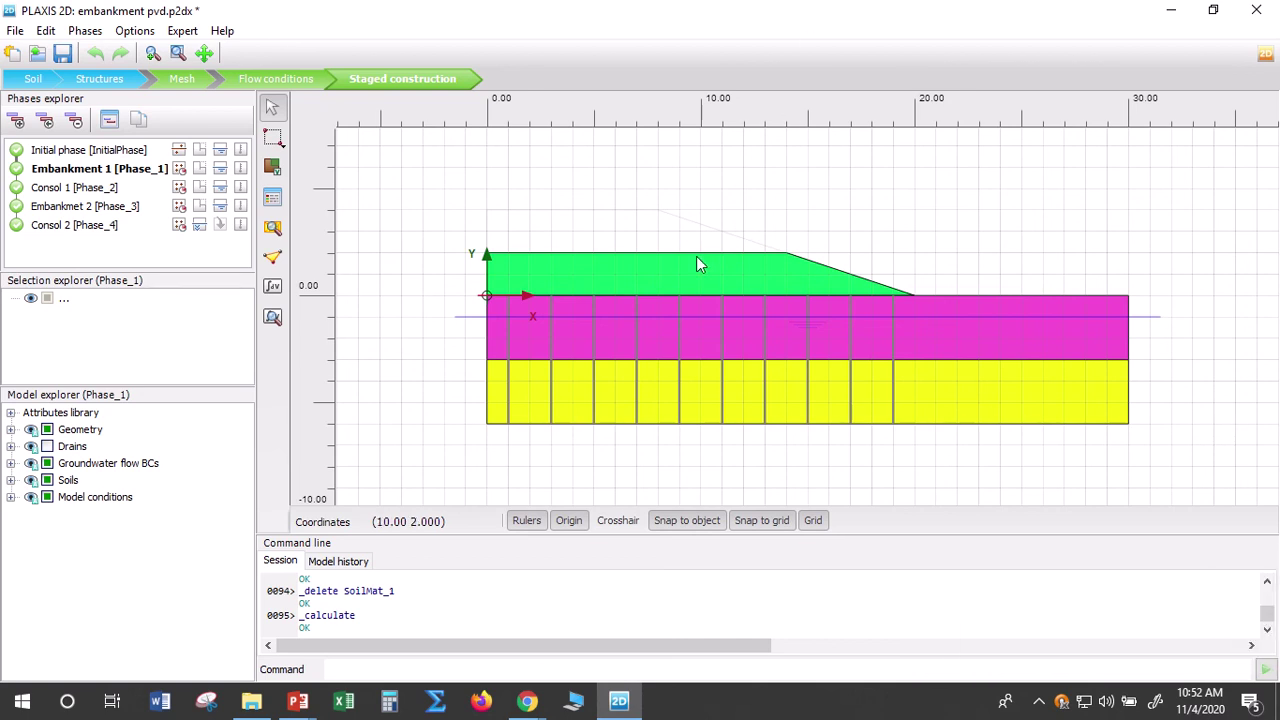
click(94, 230)
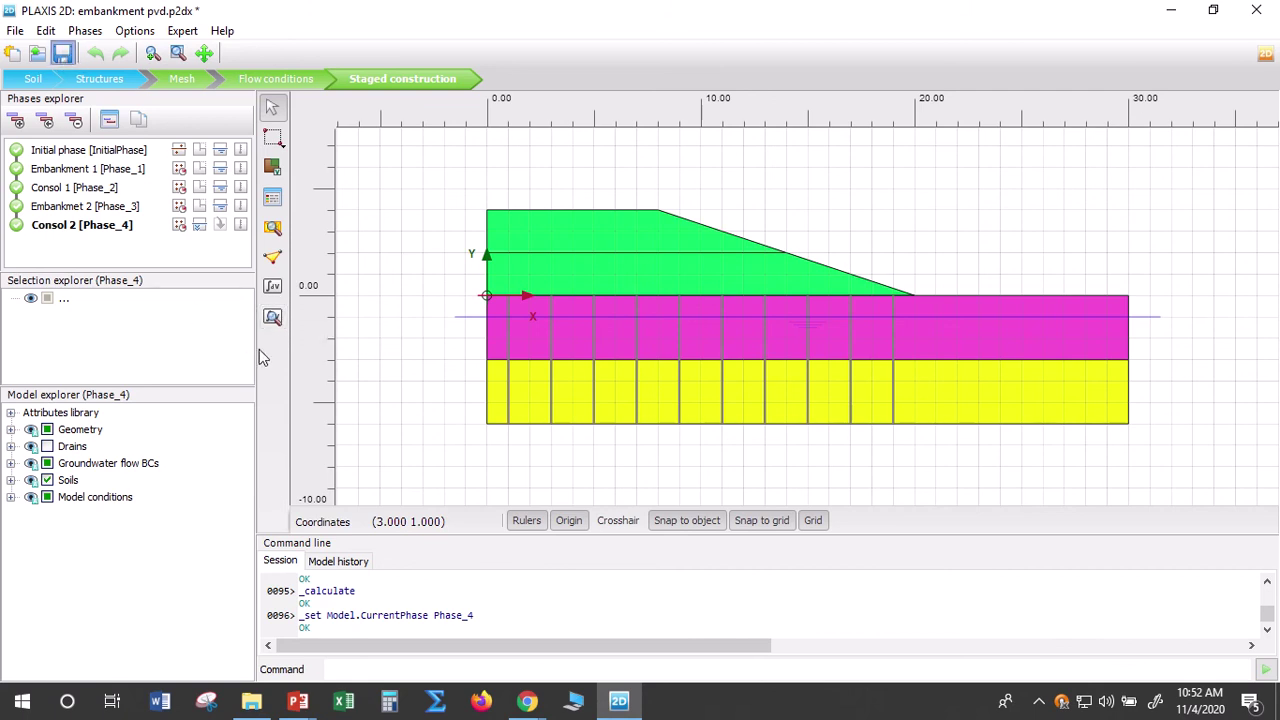
key(ctrl+s)
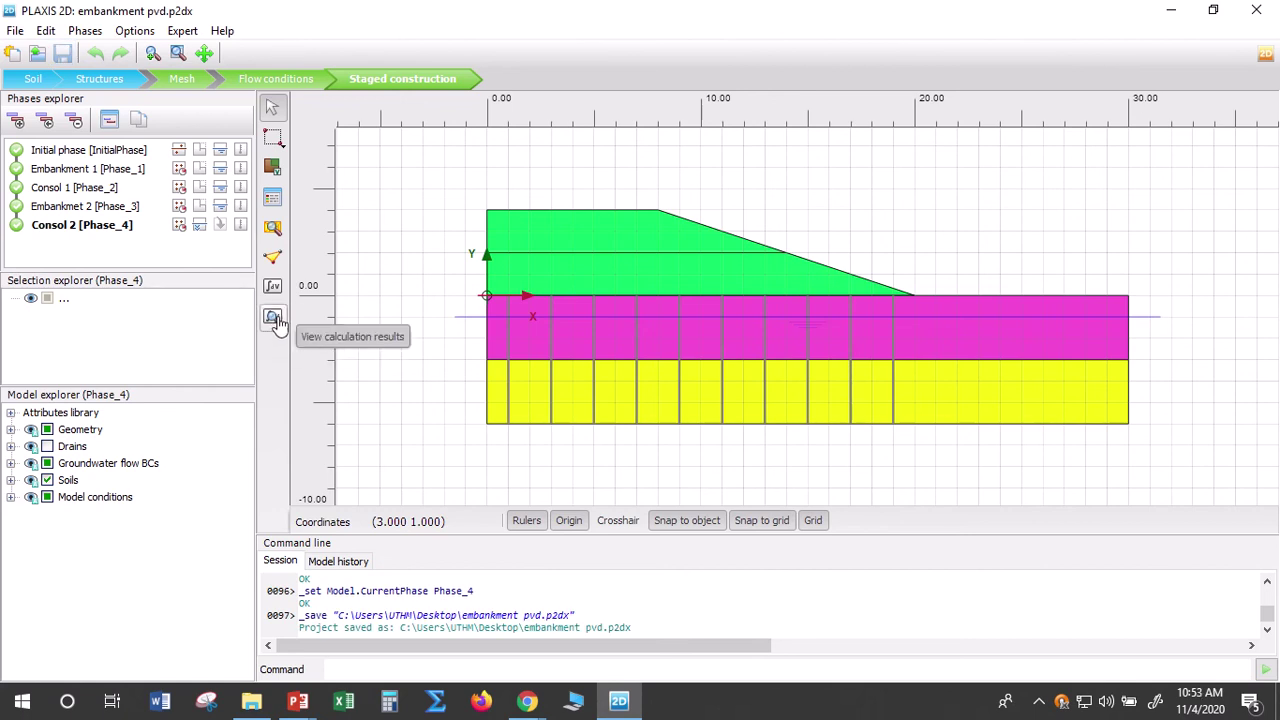
View the calculation results of the Consol 2 phase and enlarge the deformed mesh plot by shrinking the command line area
click(275, 320)
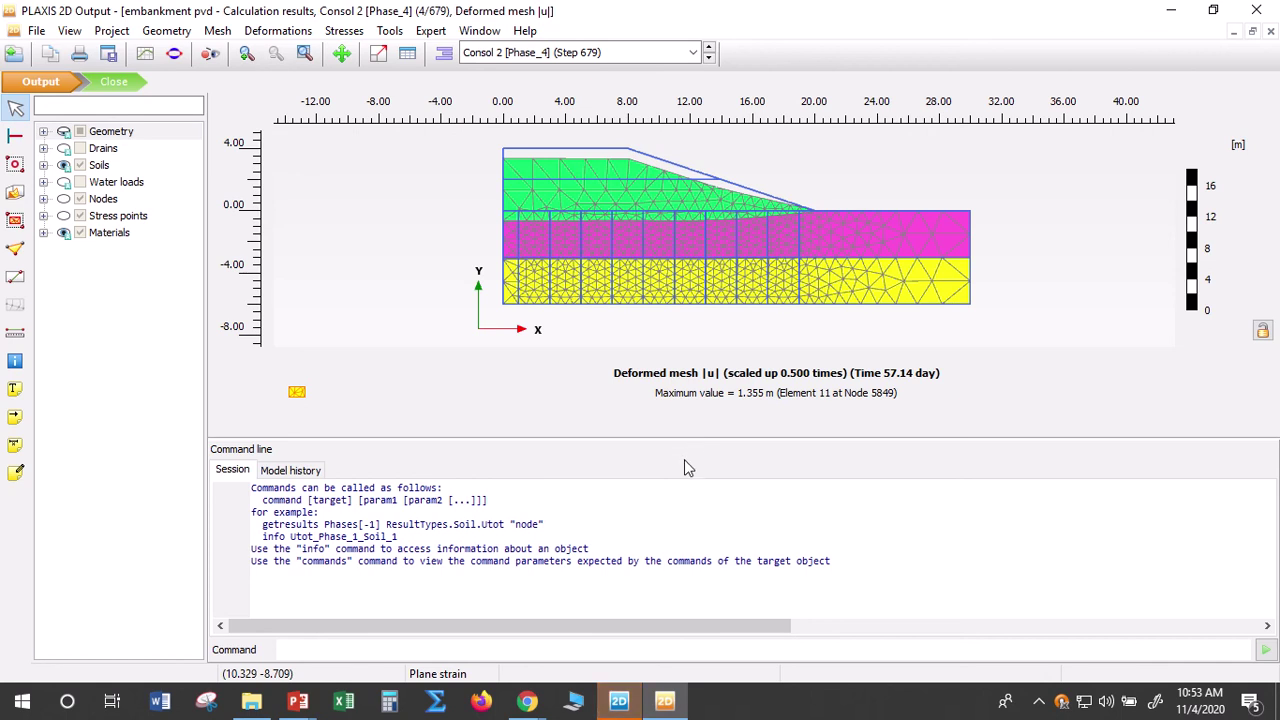
drag(683, 438, 677, 611)
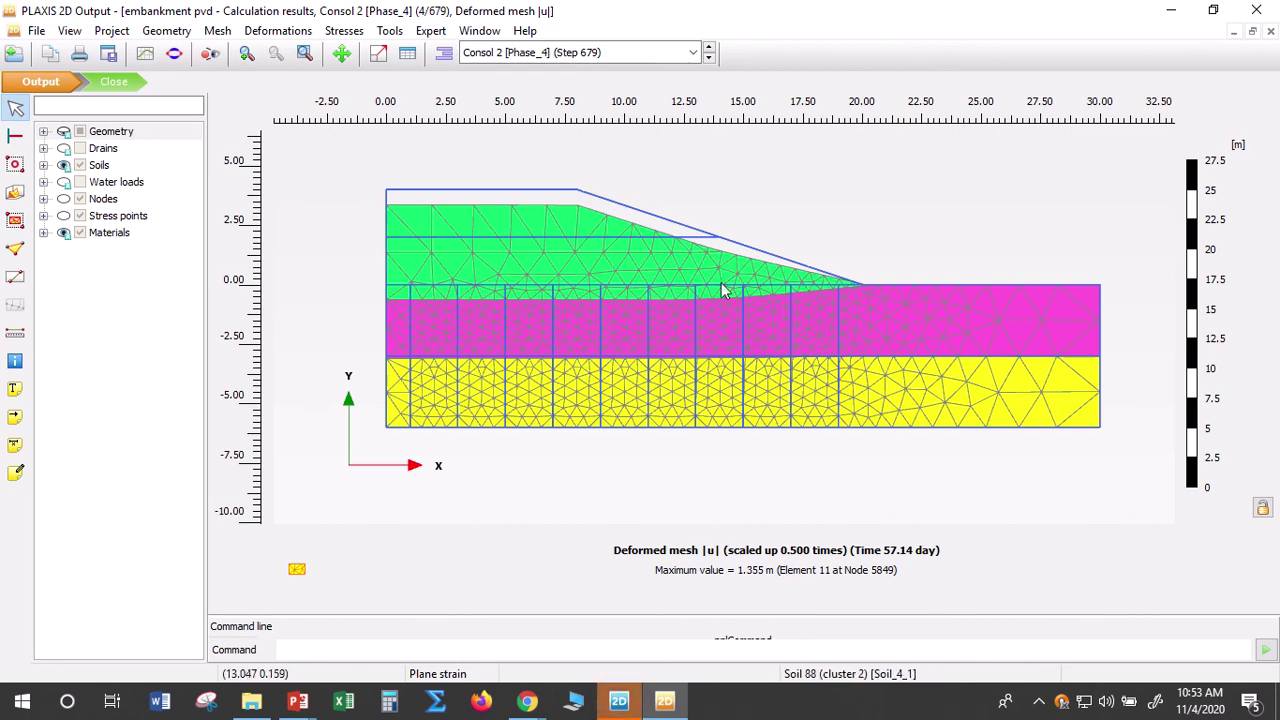
Examine the deformed mesh of each phase in order, from the initial phase through Embankment 1, Consol 1 and Embankmet 2 to Consol 2
click(694, 55)
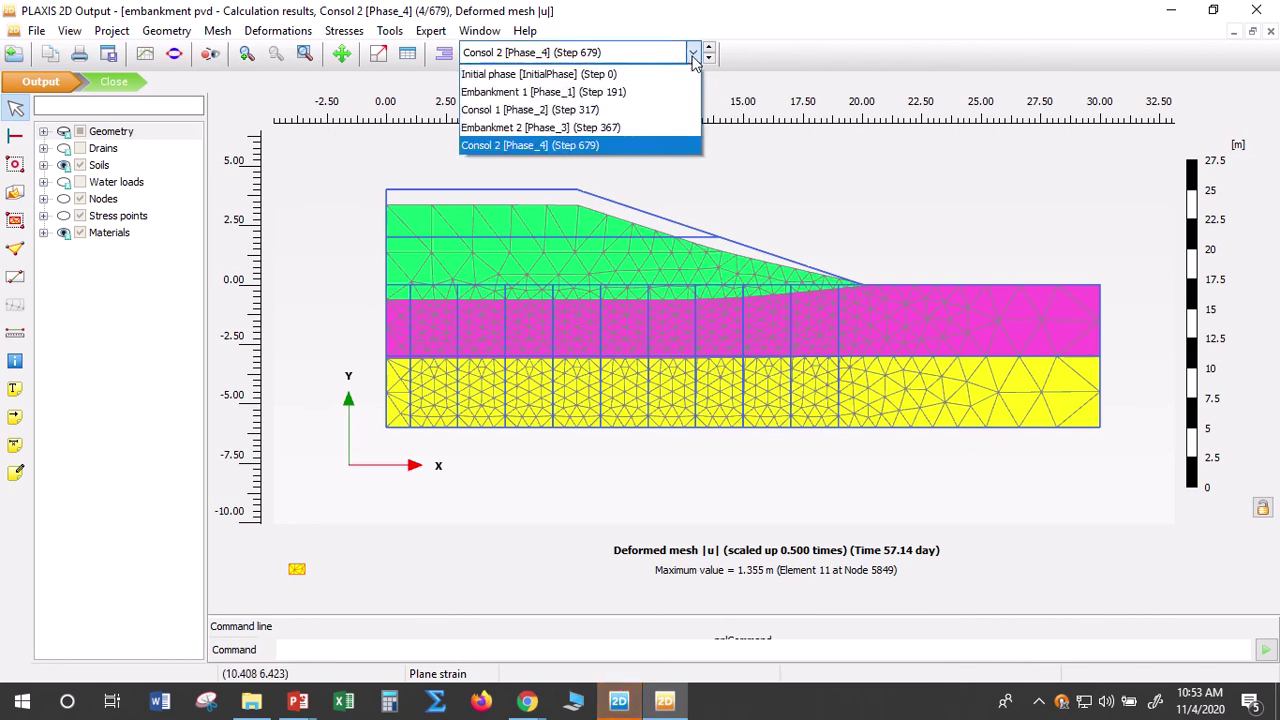
click(620, 75)
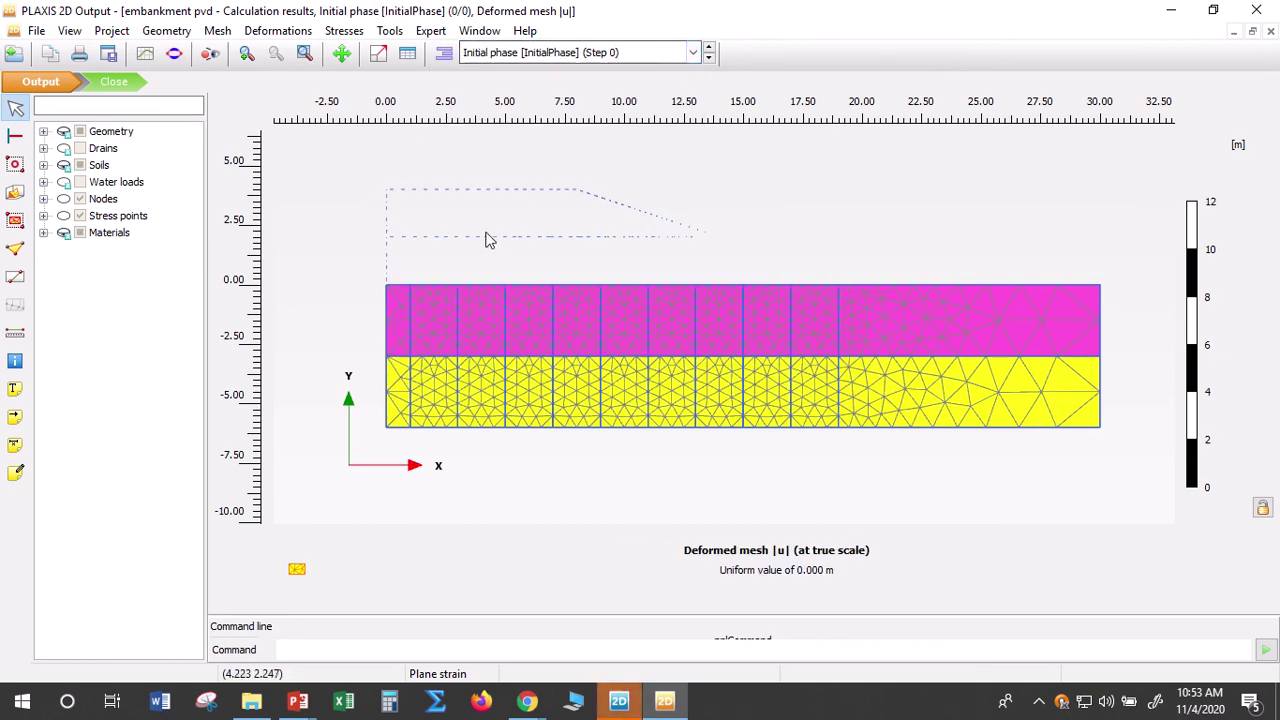
click(692, 58)
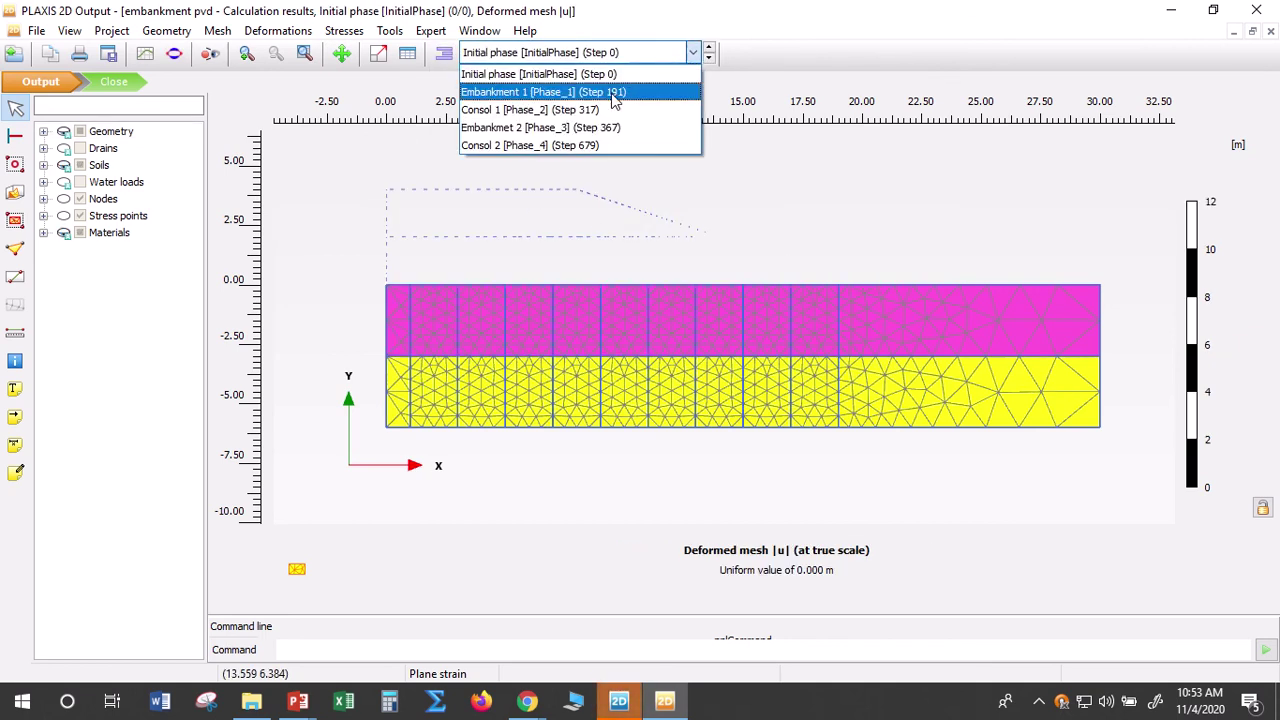
click(625, 89)
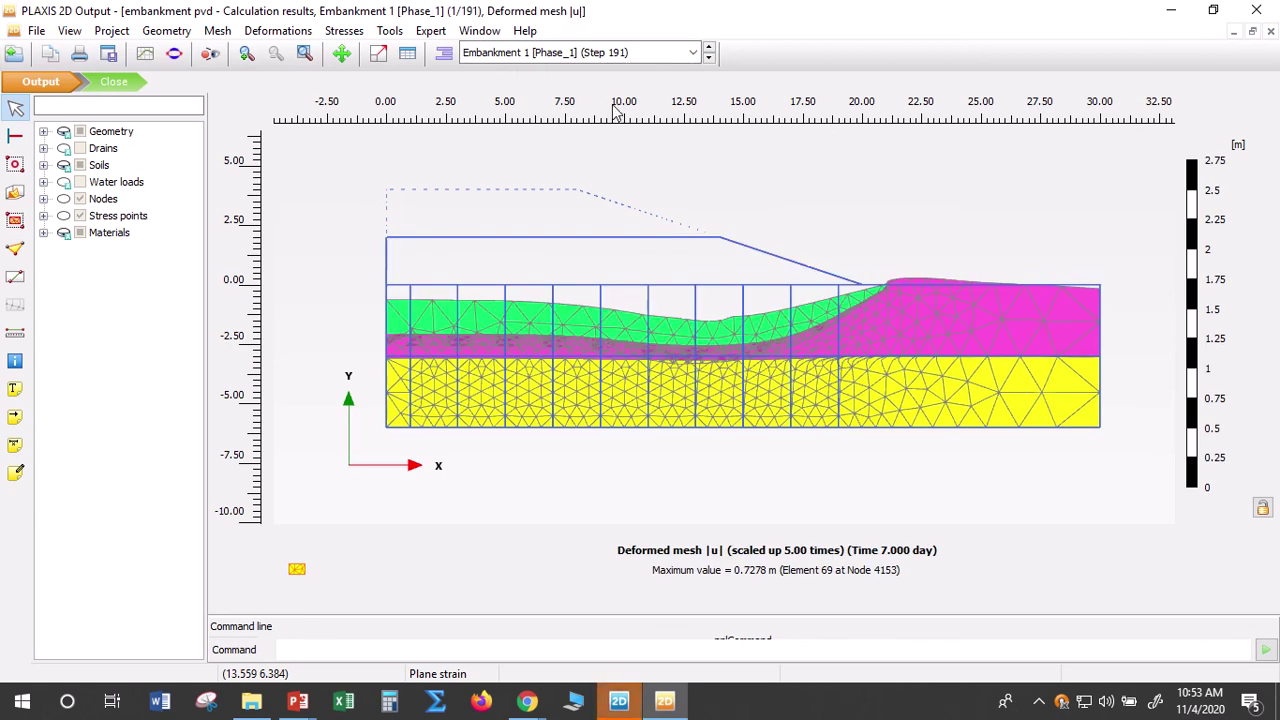
click(625, 53)
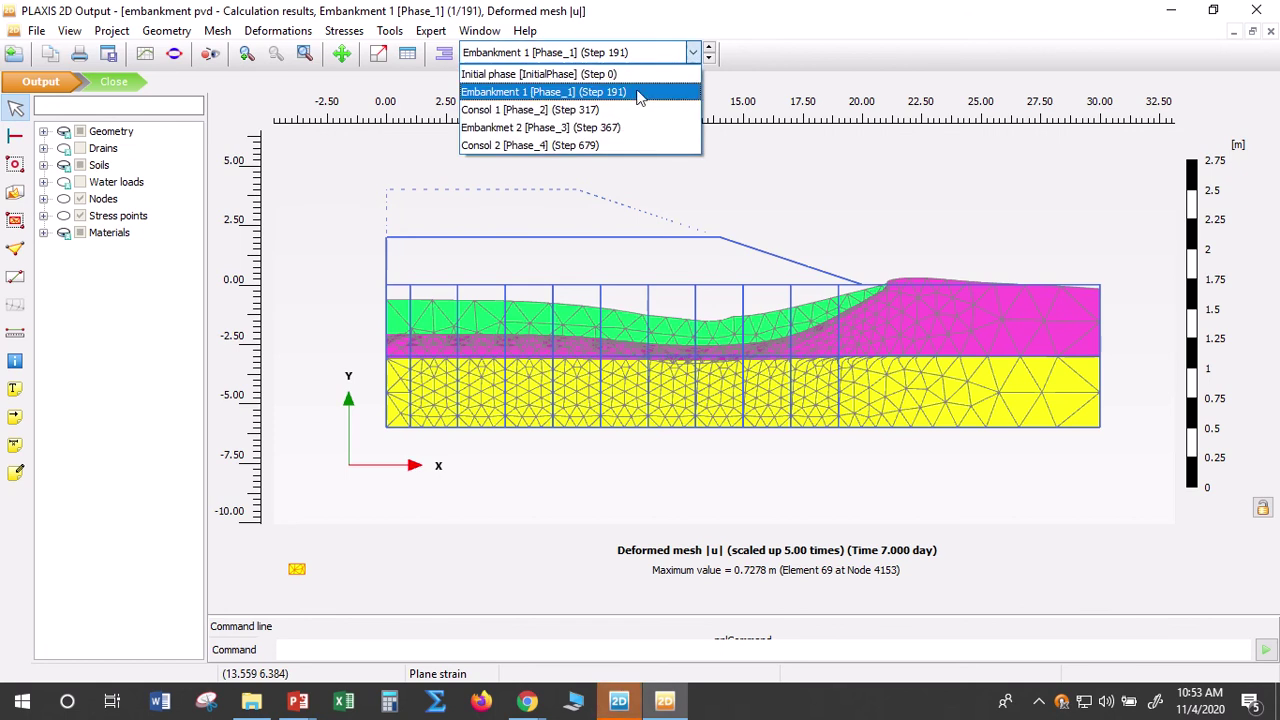
click(625, 110)
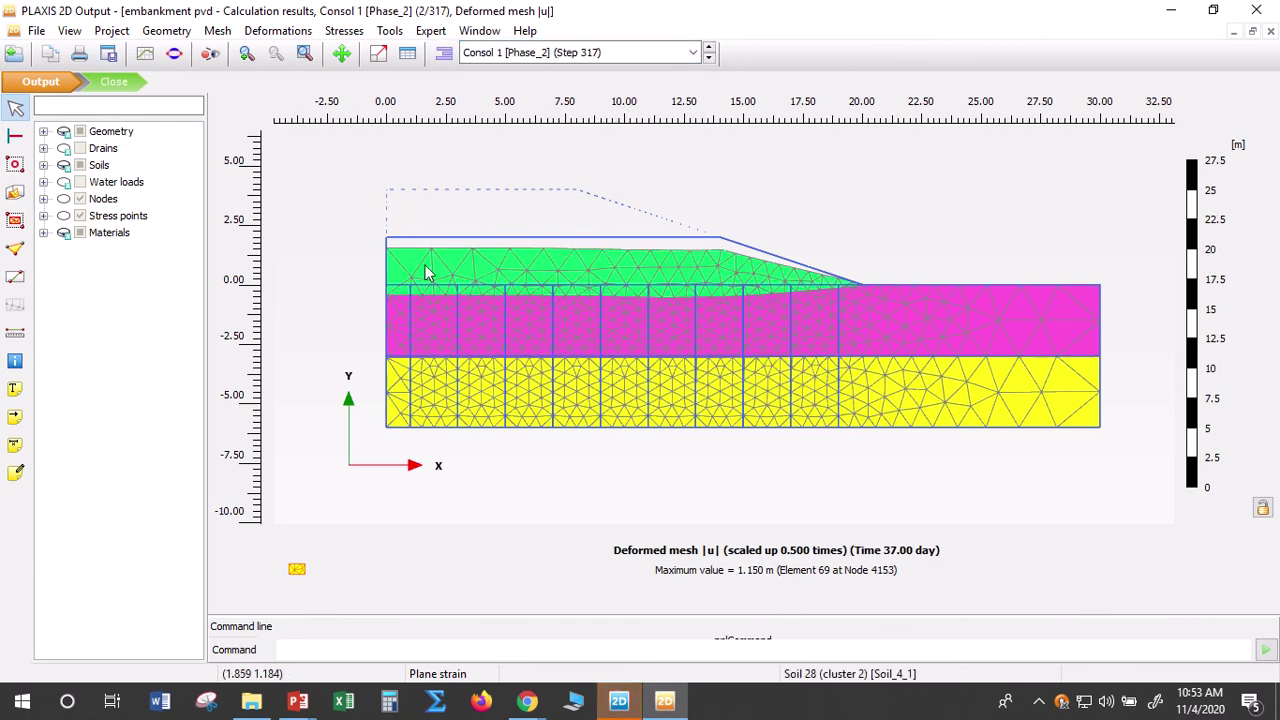
click(690, 53)
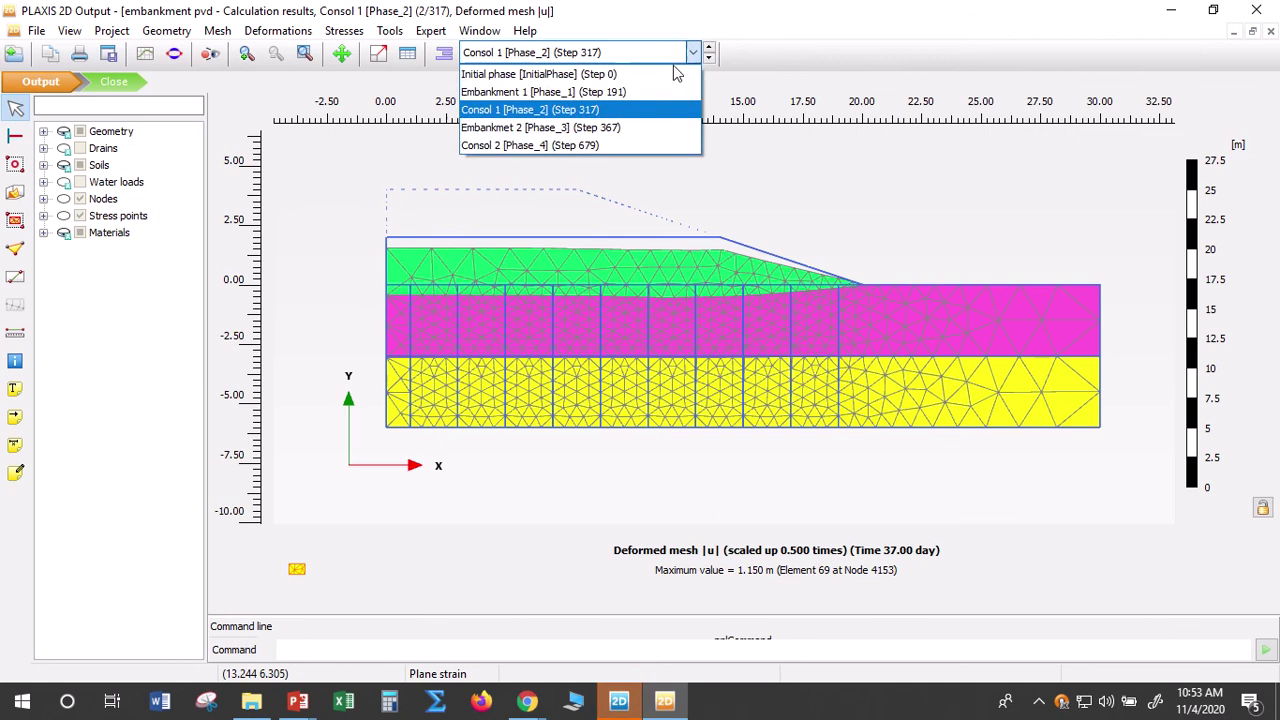
click(620, 128)
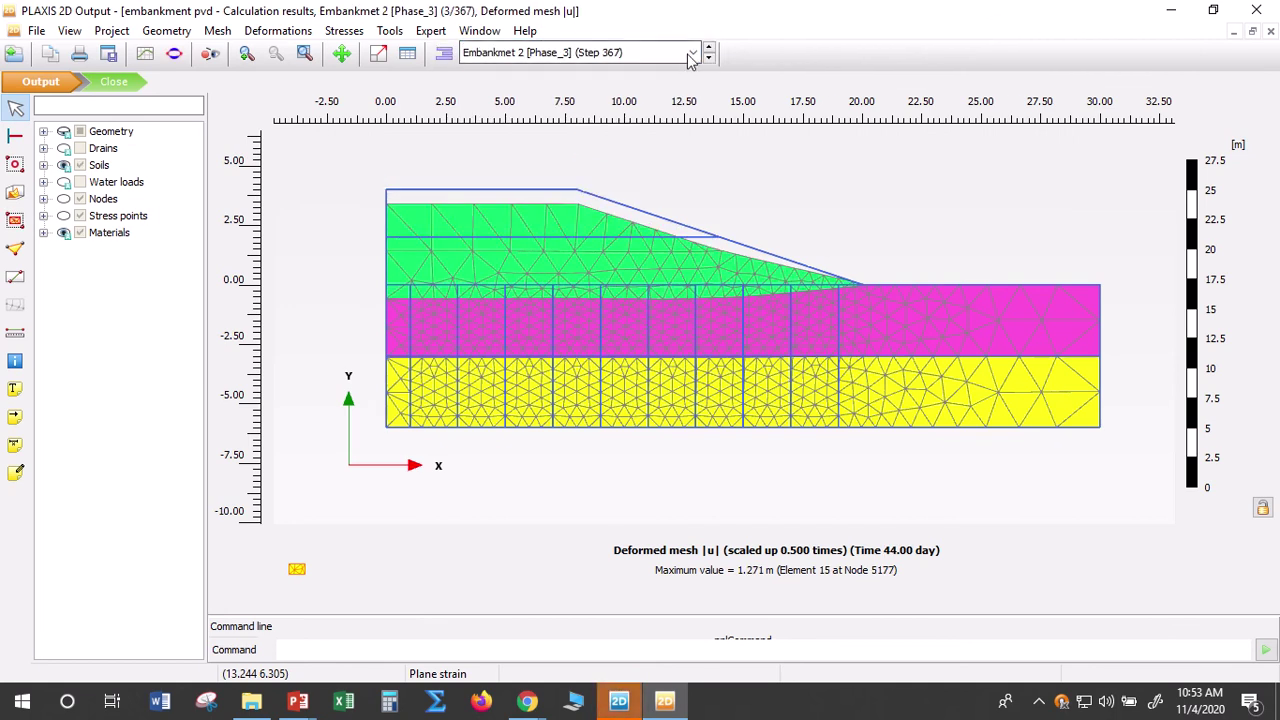
click(610, 53)
click(590, 147)
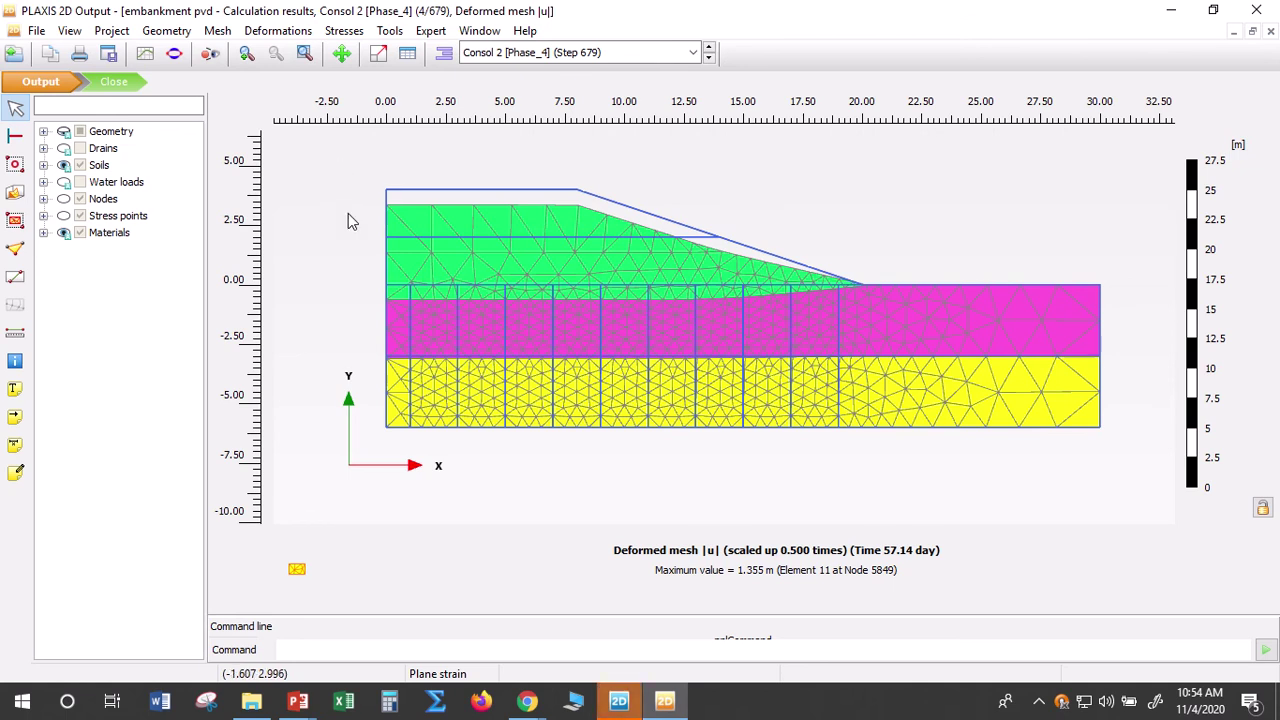
Create a new curve chart from the Consol 2 results with project time on the X-axis
click(146, 59)
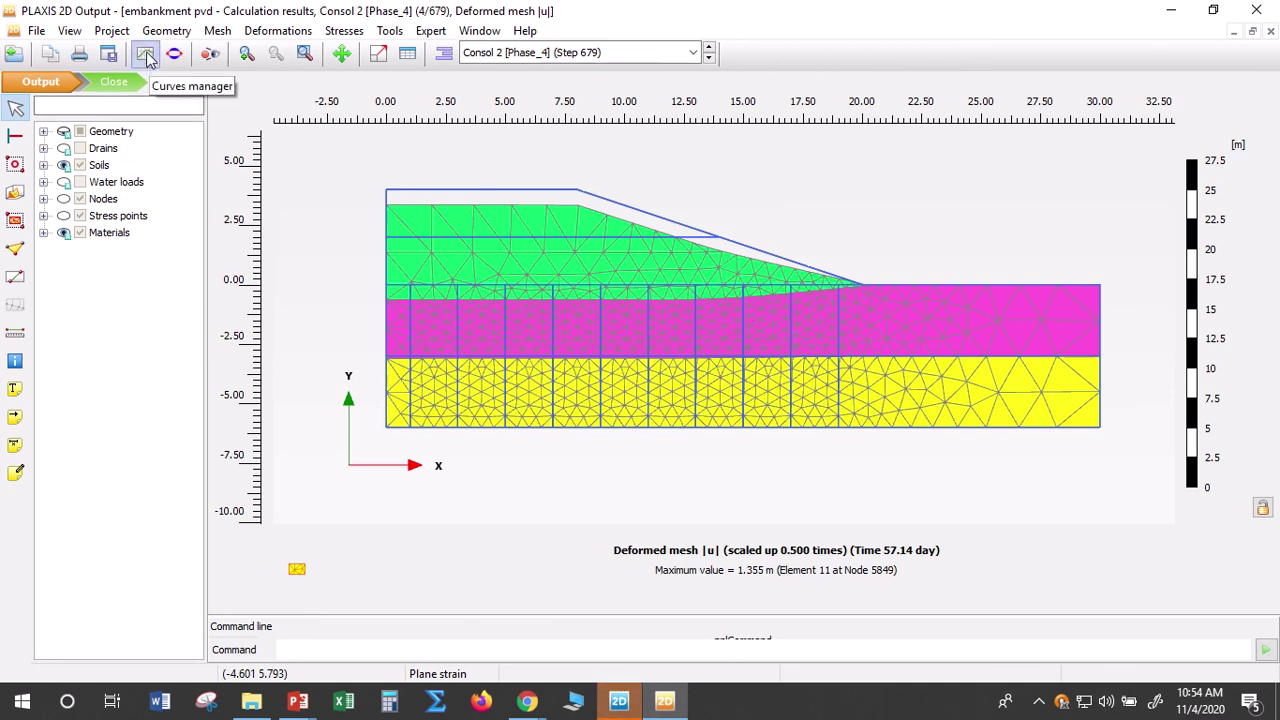
click(147, 59)
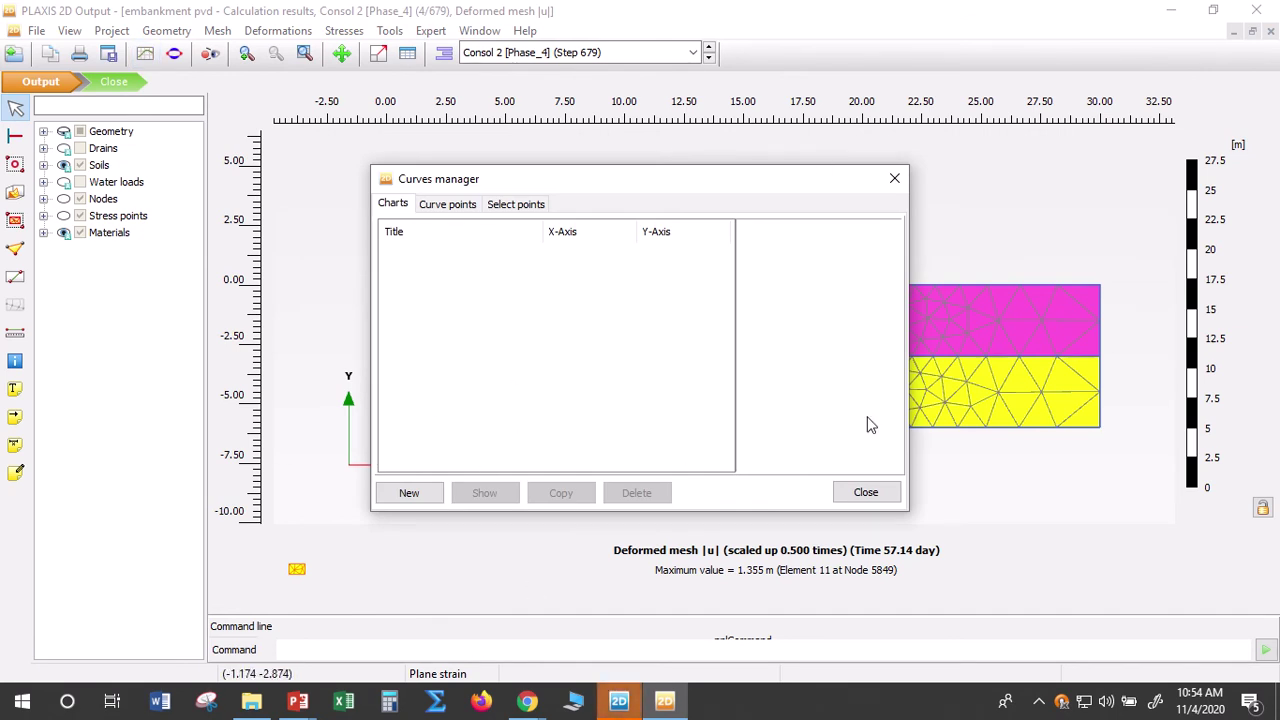
click(409, 493)
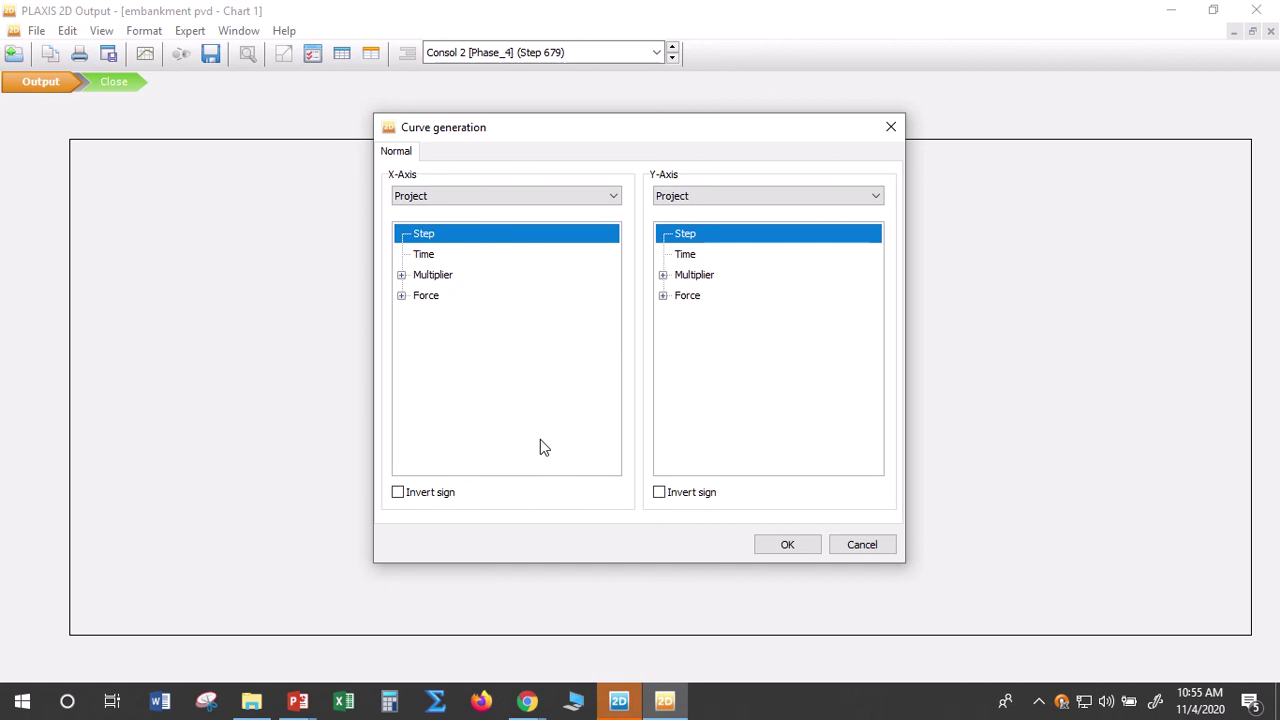
click(424, 257)
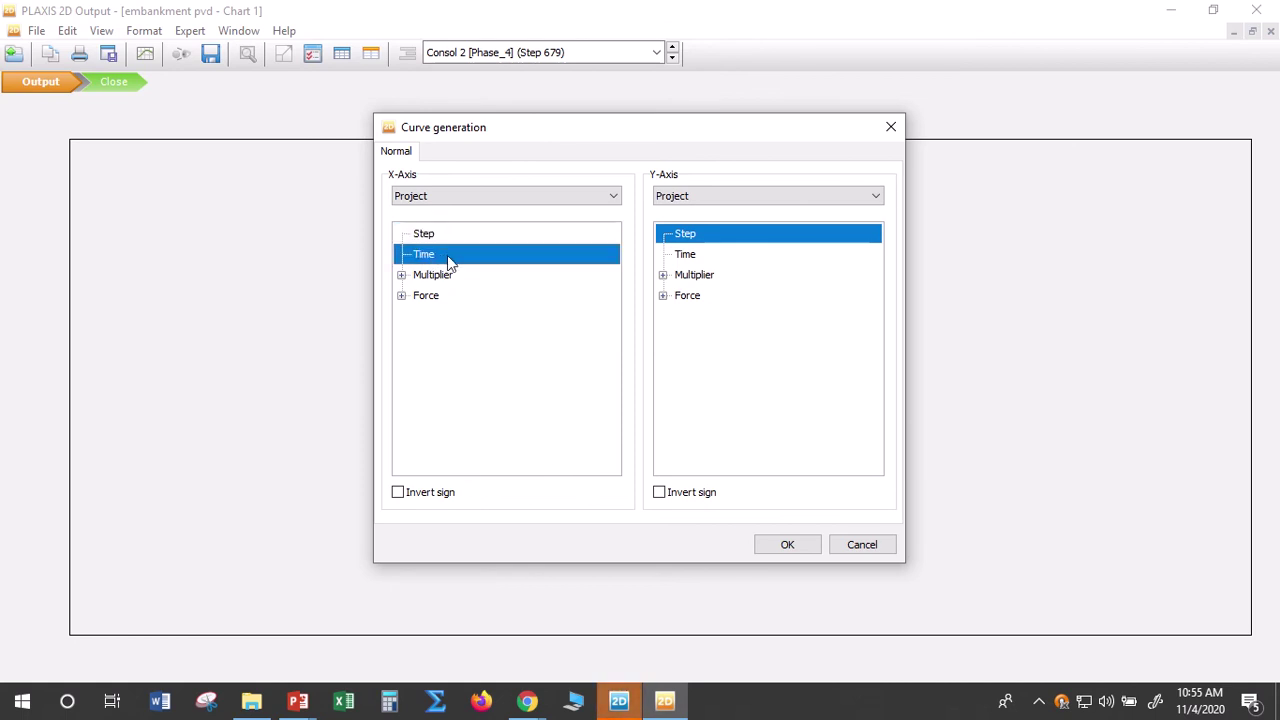
Plot the vertical total displacement uy of node 8247 on the Y-axis with its sign inverted
click(875, 199)
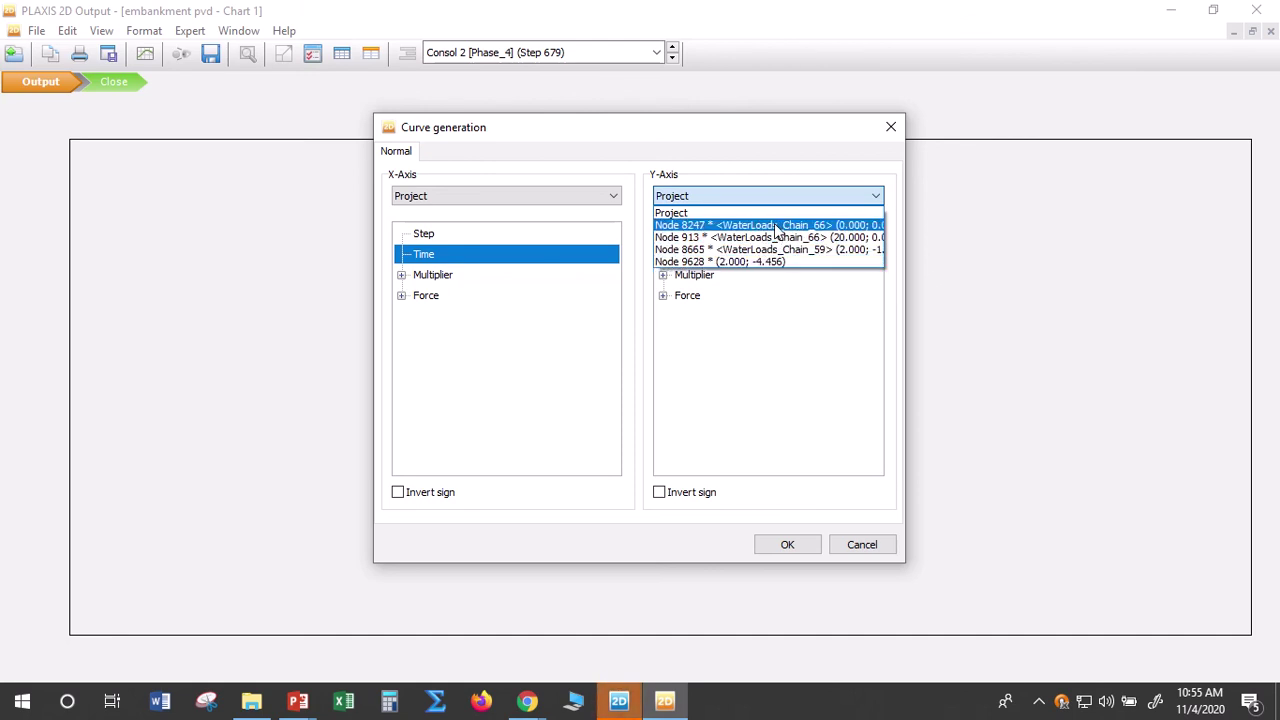
click(703, 226)
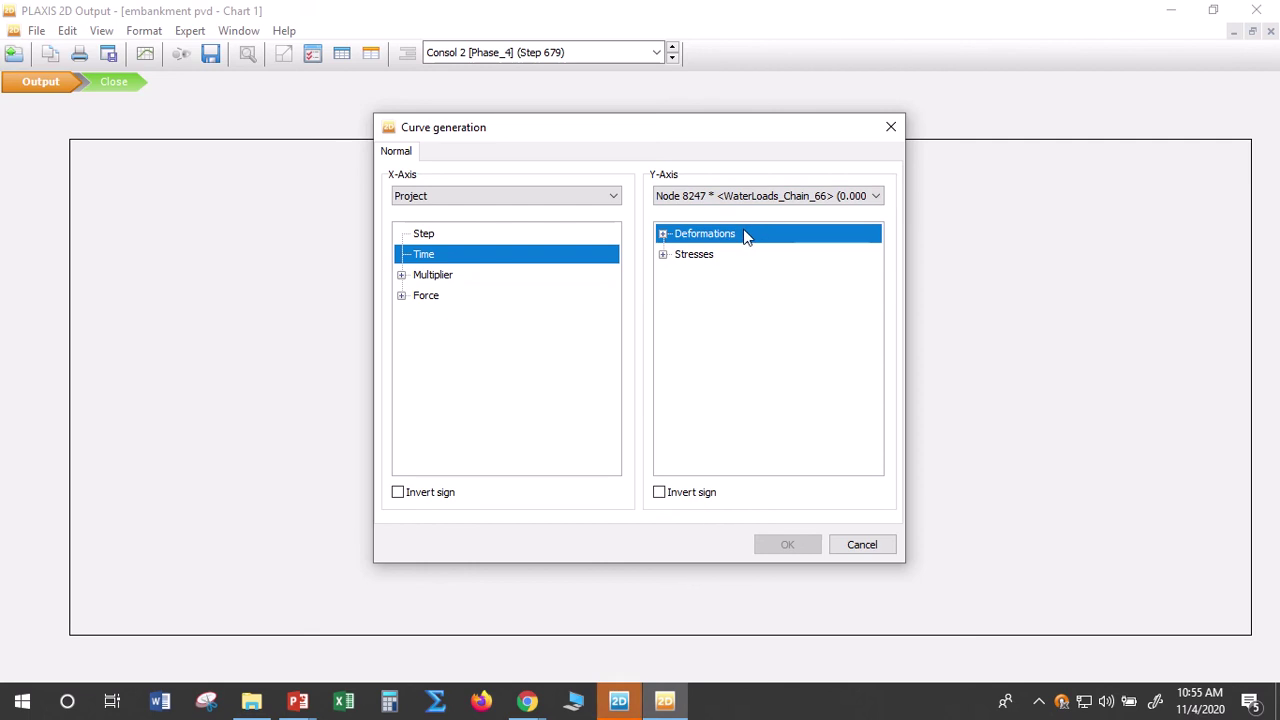
click(662, 233)
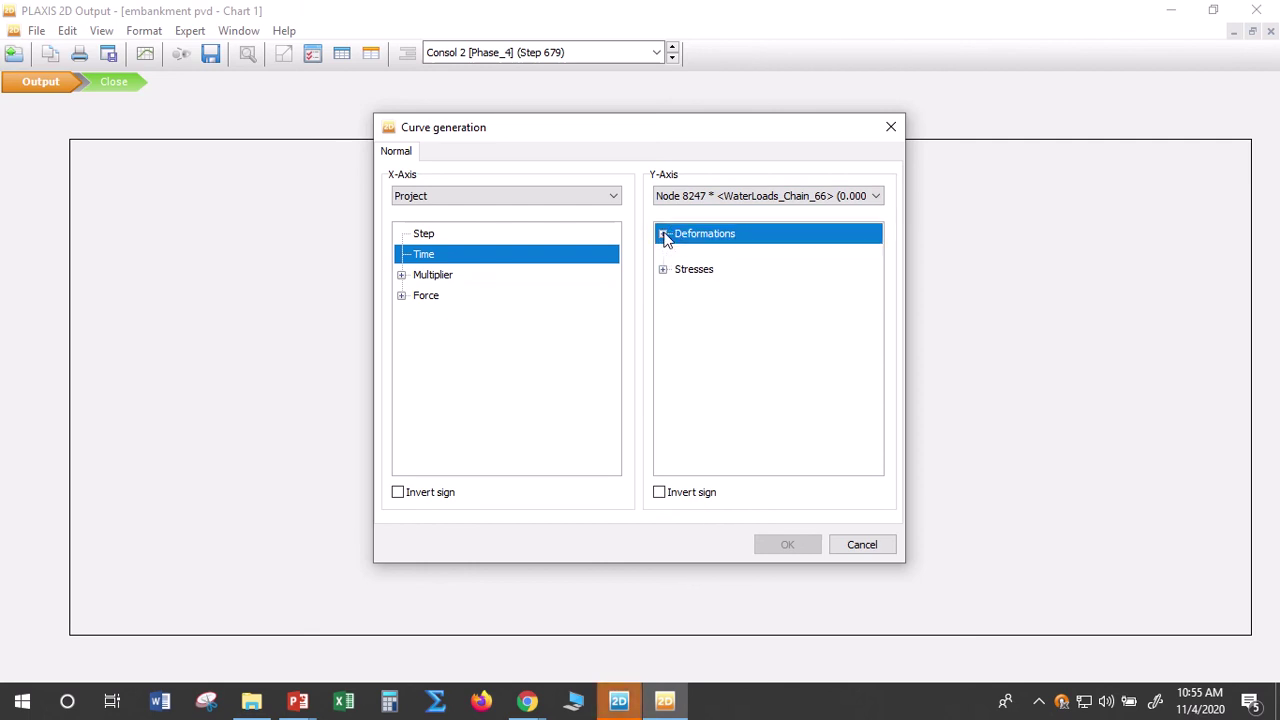
click(680, 254)
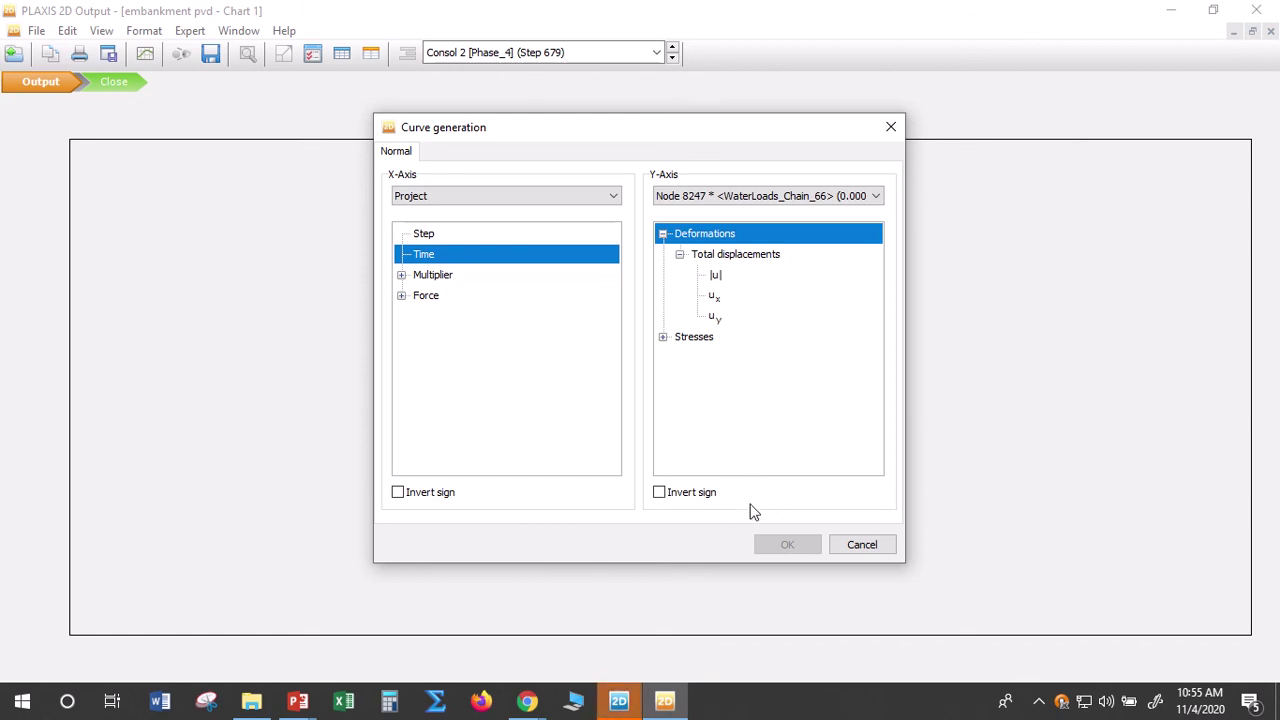
click(716, 318)
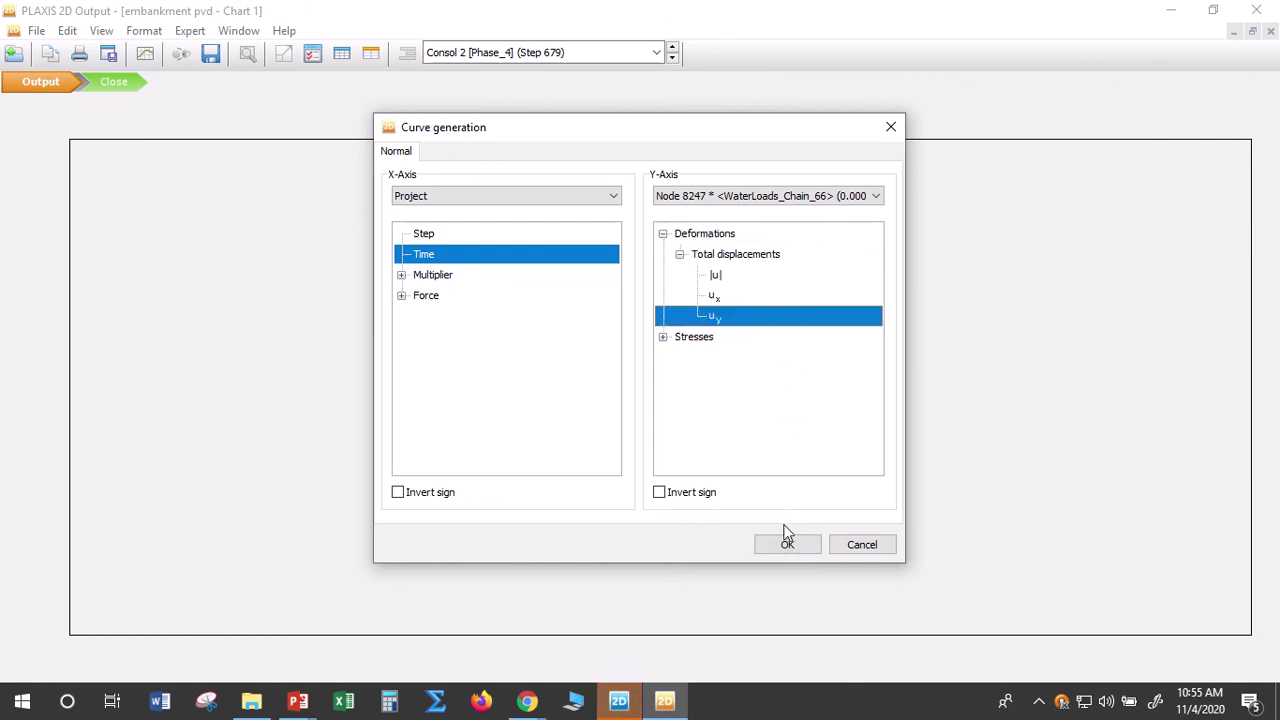
click(700, 492)
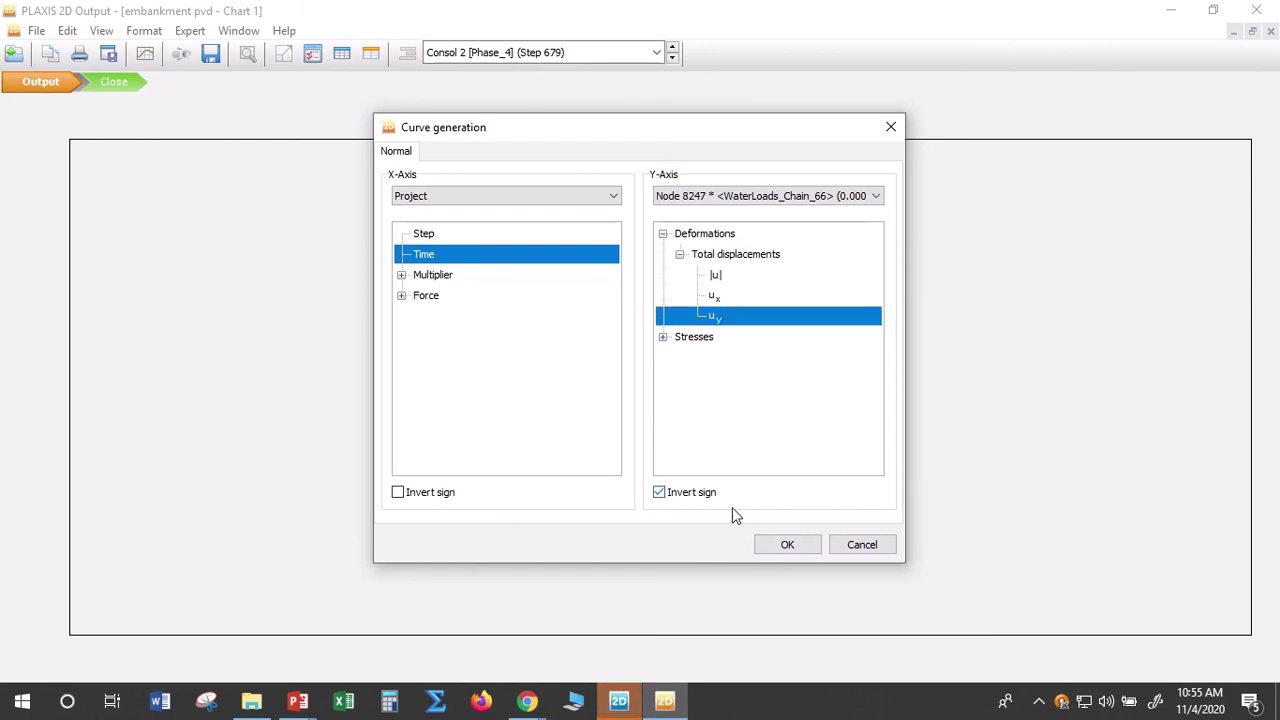
click(805, 546)
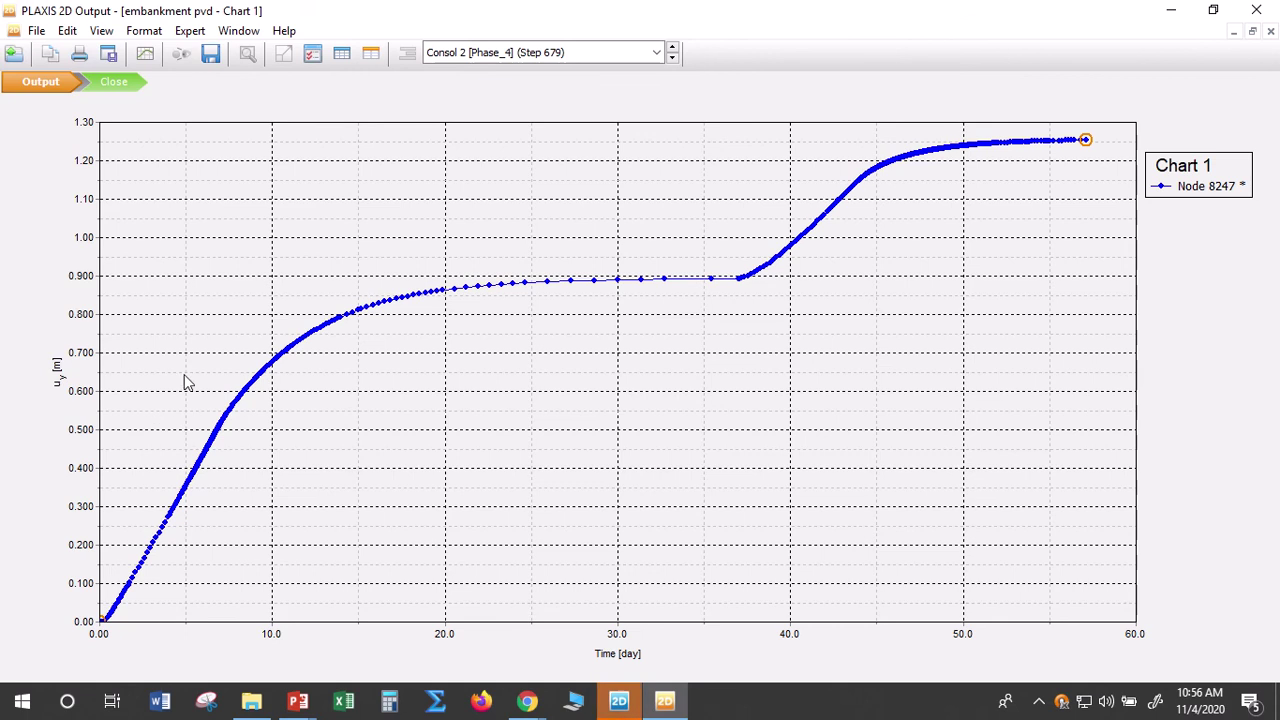
Check the curve settings without changing them and close the output, discarding the inverted displacement chart
right_click(1030, 254)
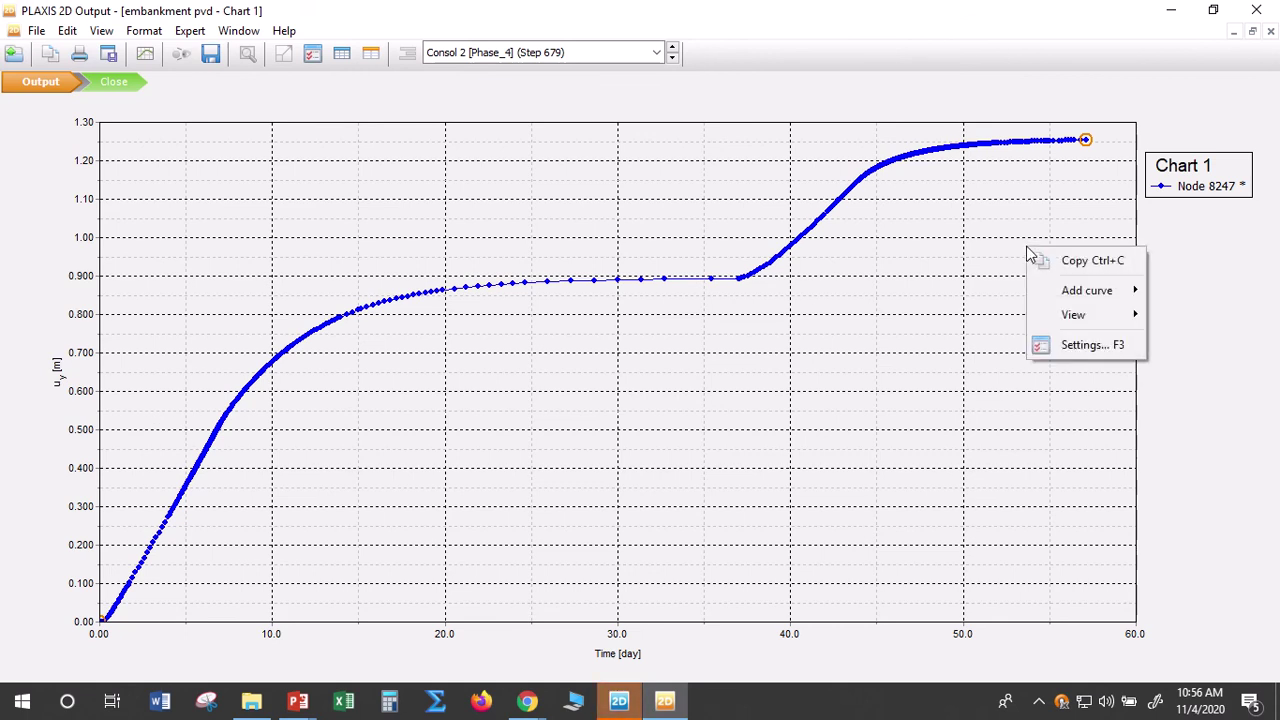
click(1105, 347)
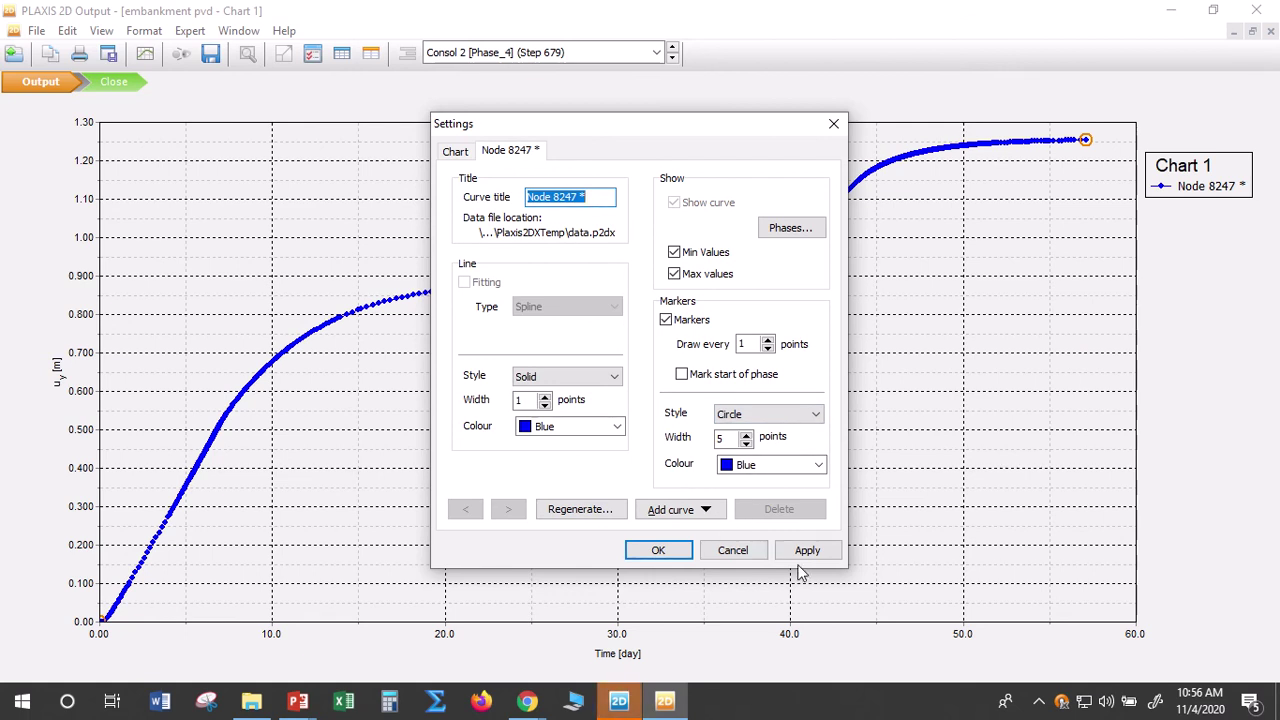
click(764, 551)
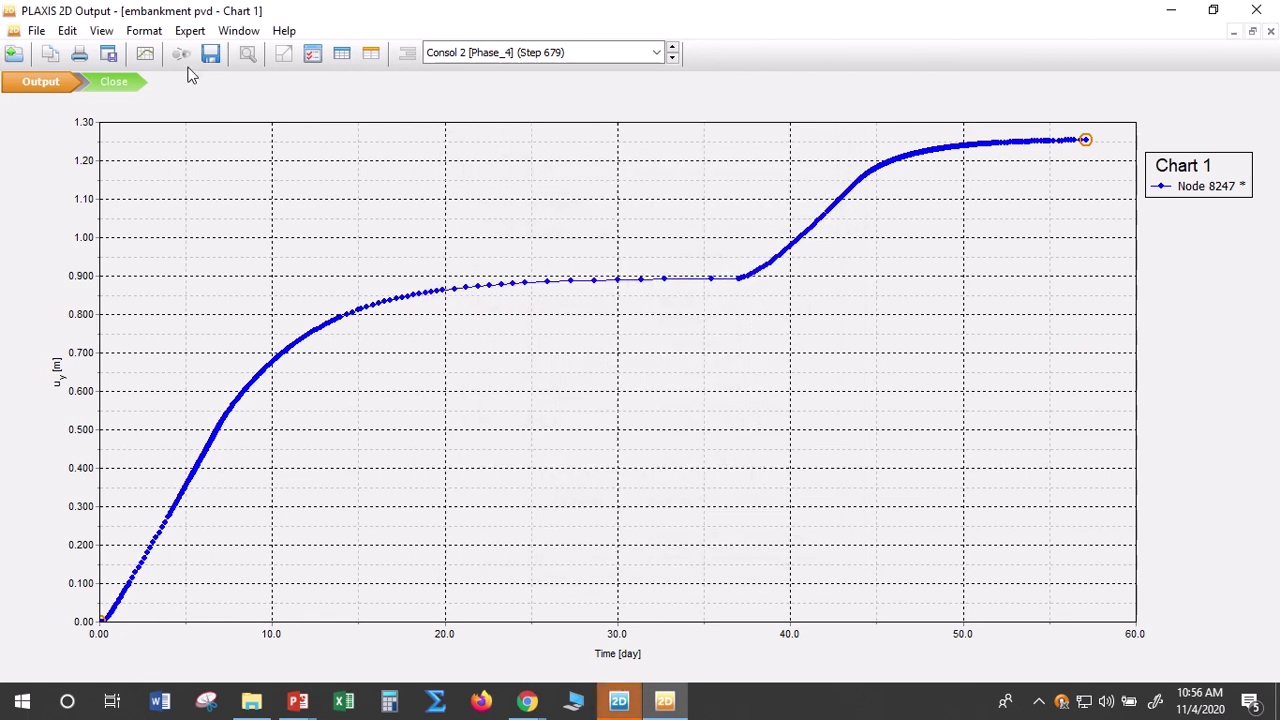
click(125, 80)
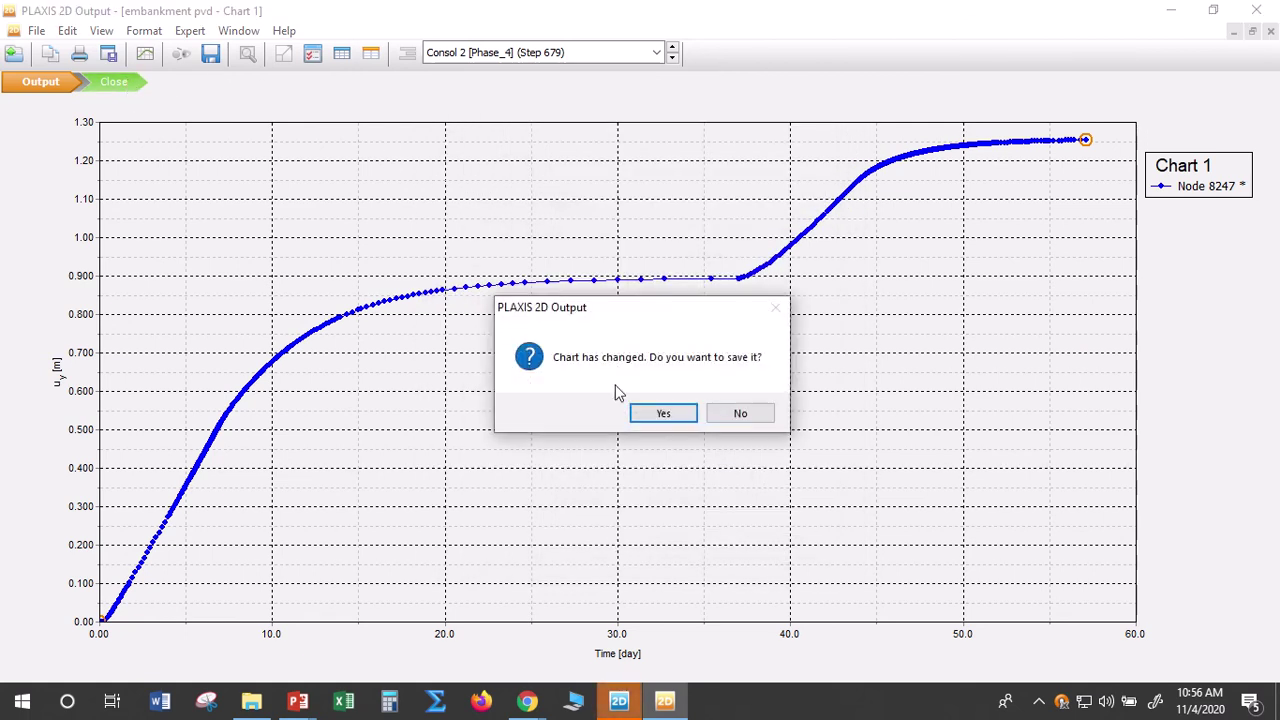
click(738, 414)
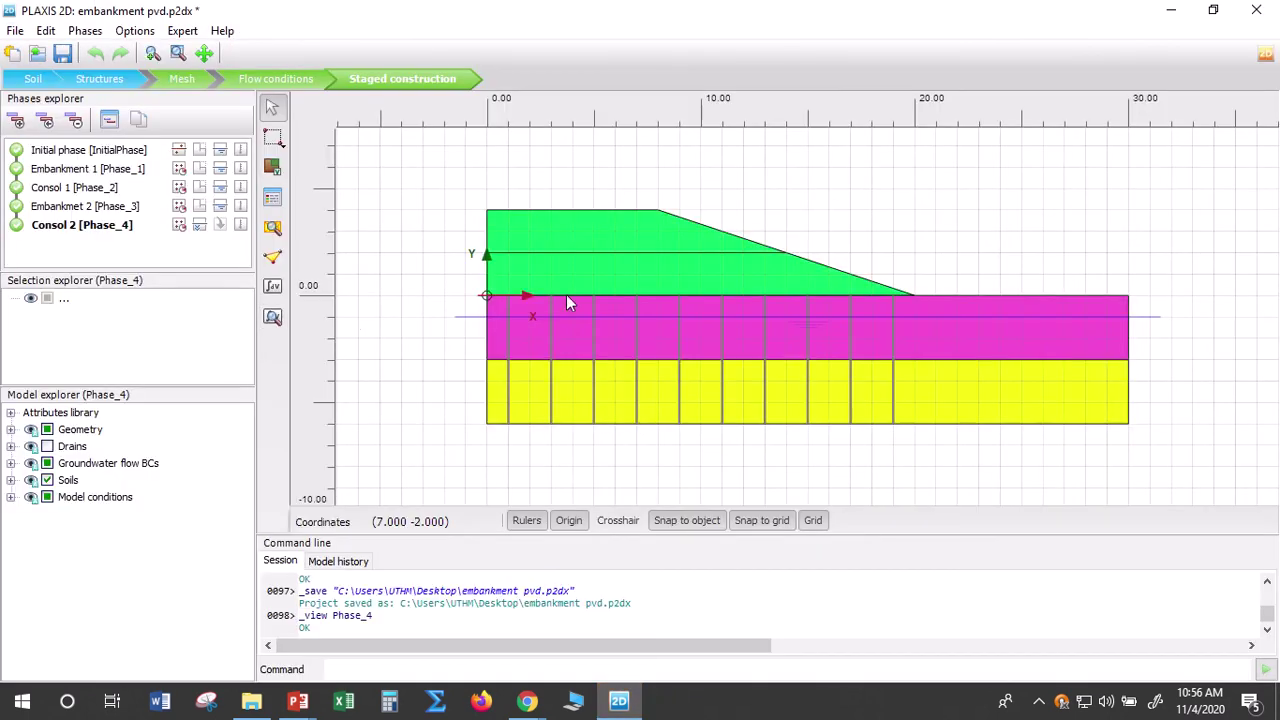
View the Consol 2 calculation results again and start a new curve chart with project time on the X-axis
click(273, 318)
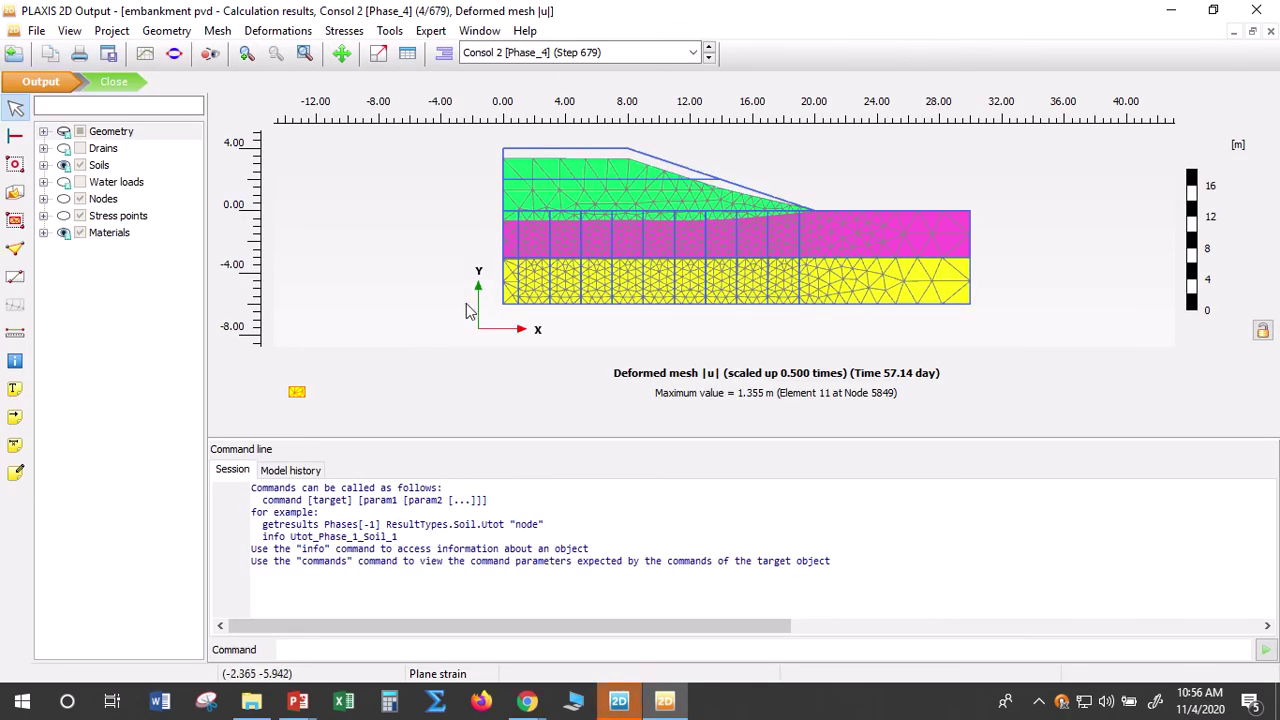
click(148, 55)
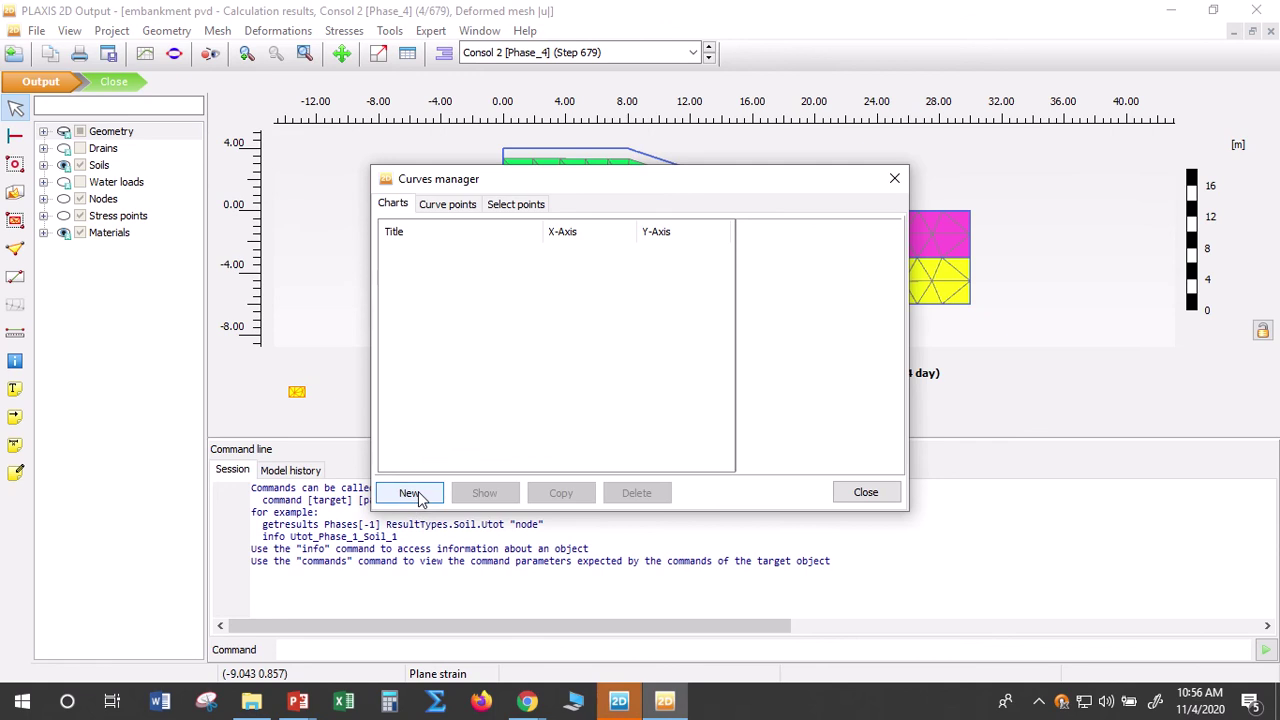
click(410, 493)
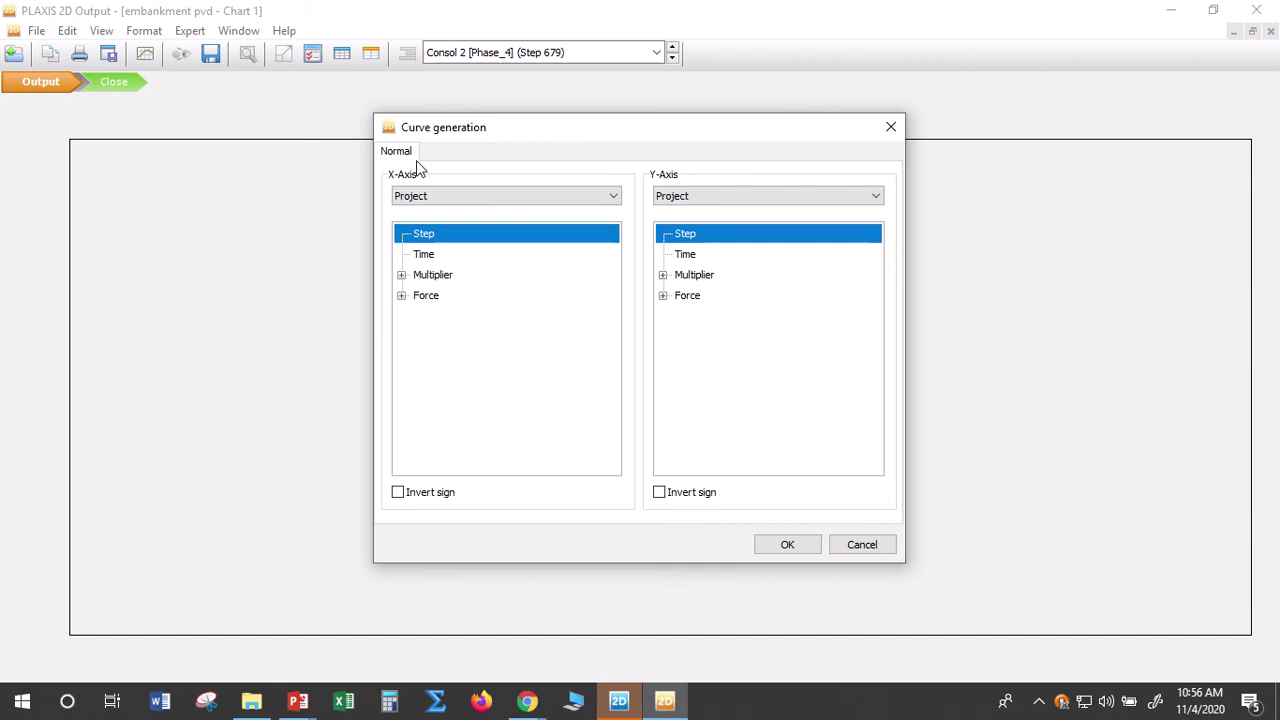
click(431, 255)
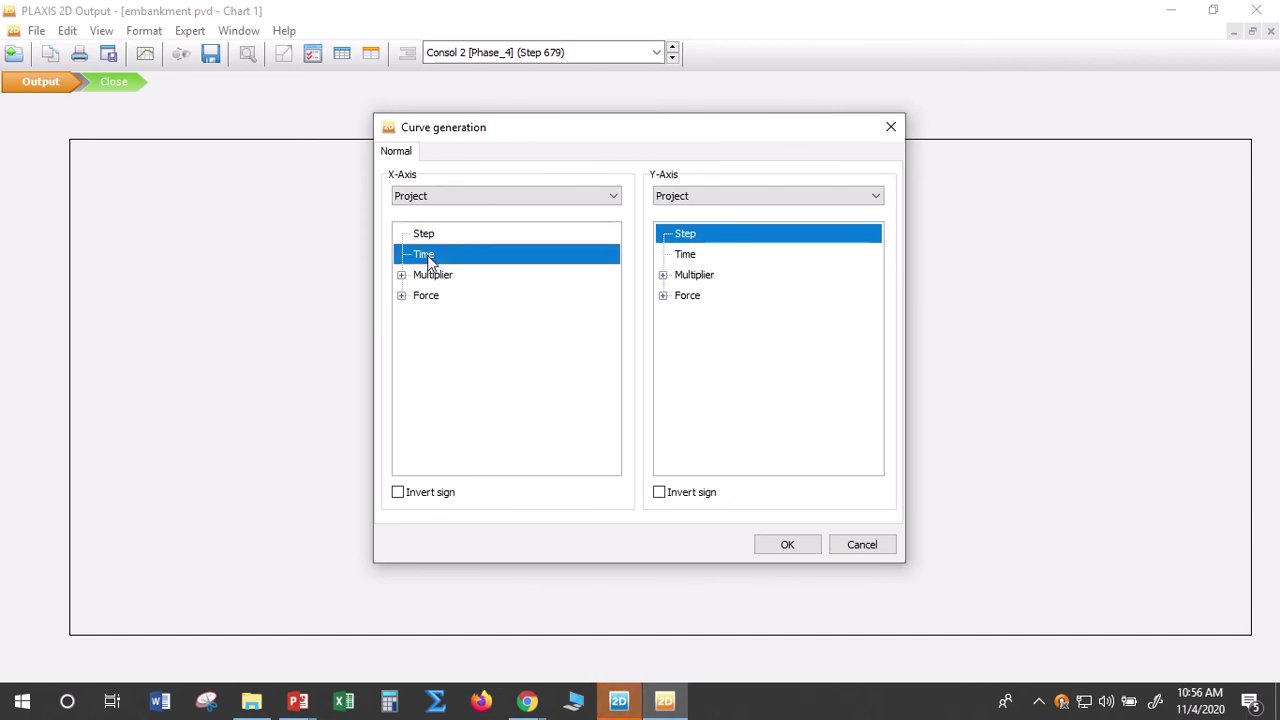
Plot the vertical total displacement uy of node 8247 at (0, 0) on the Y-axis without inverting the sign
click(703, 198)
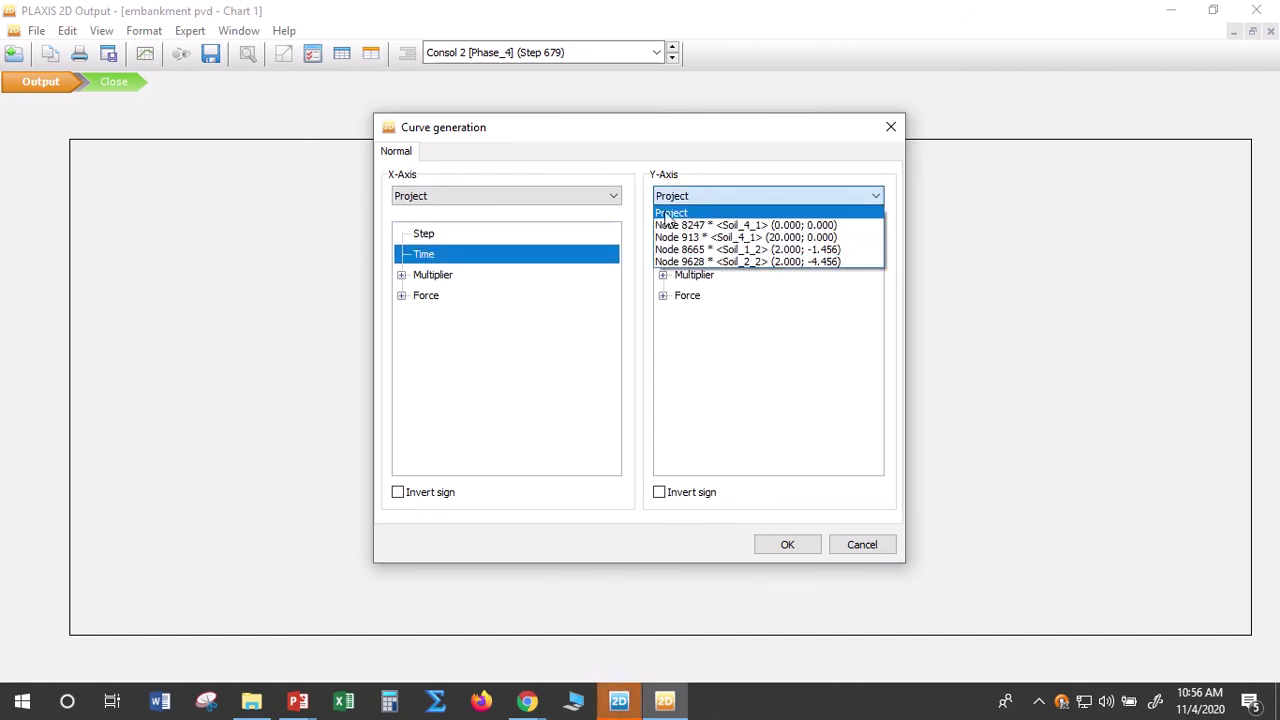
click(700, 226)
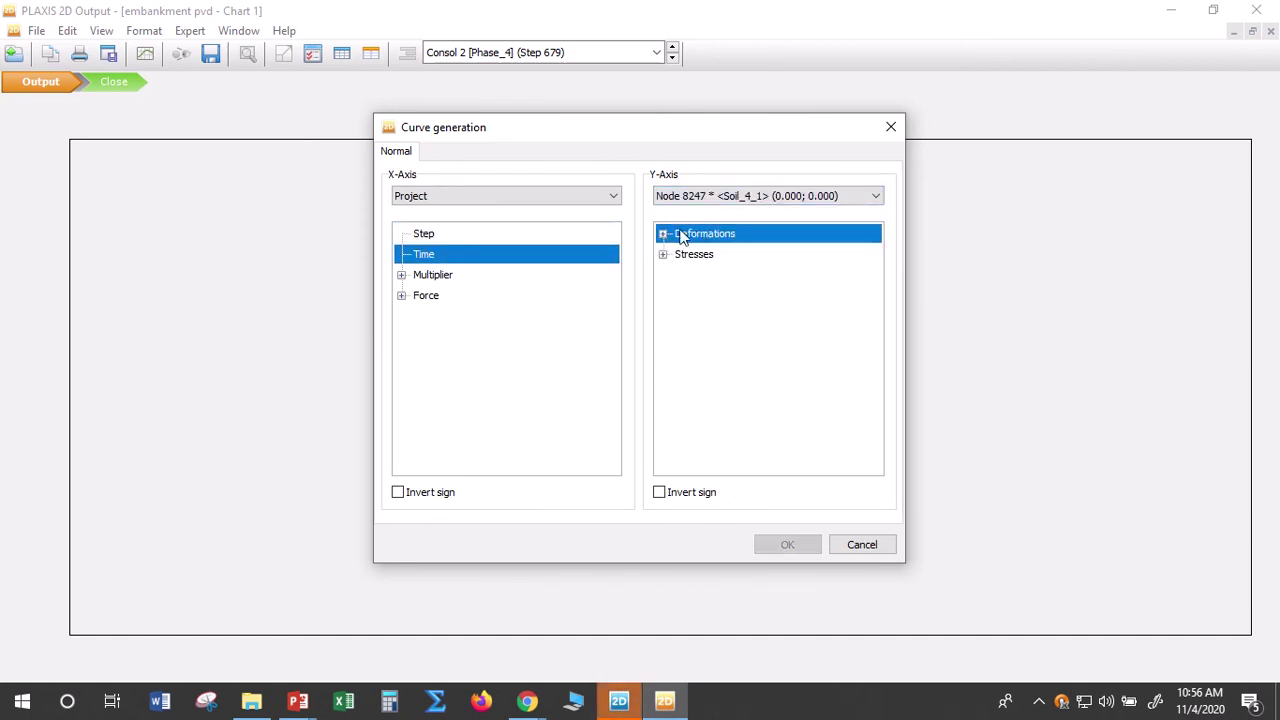
click(663, 235)
click(680, 254)
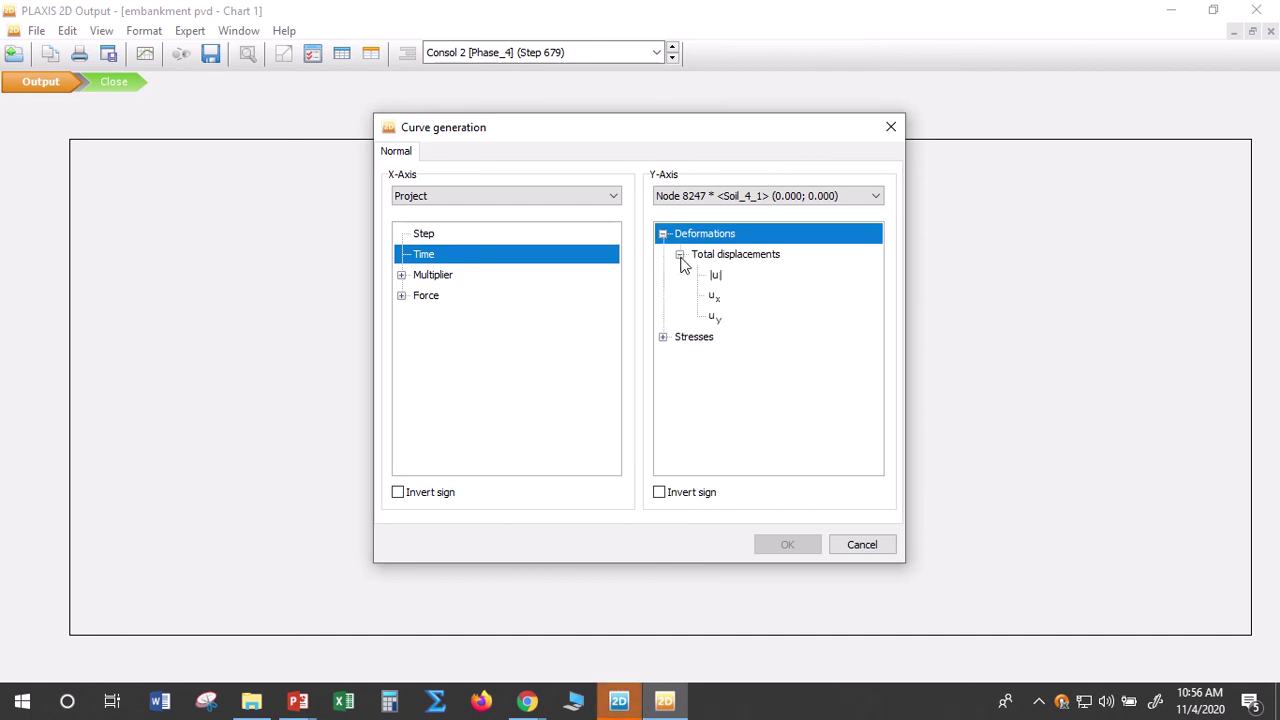
click(722, 320)
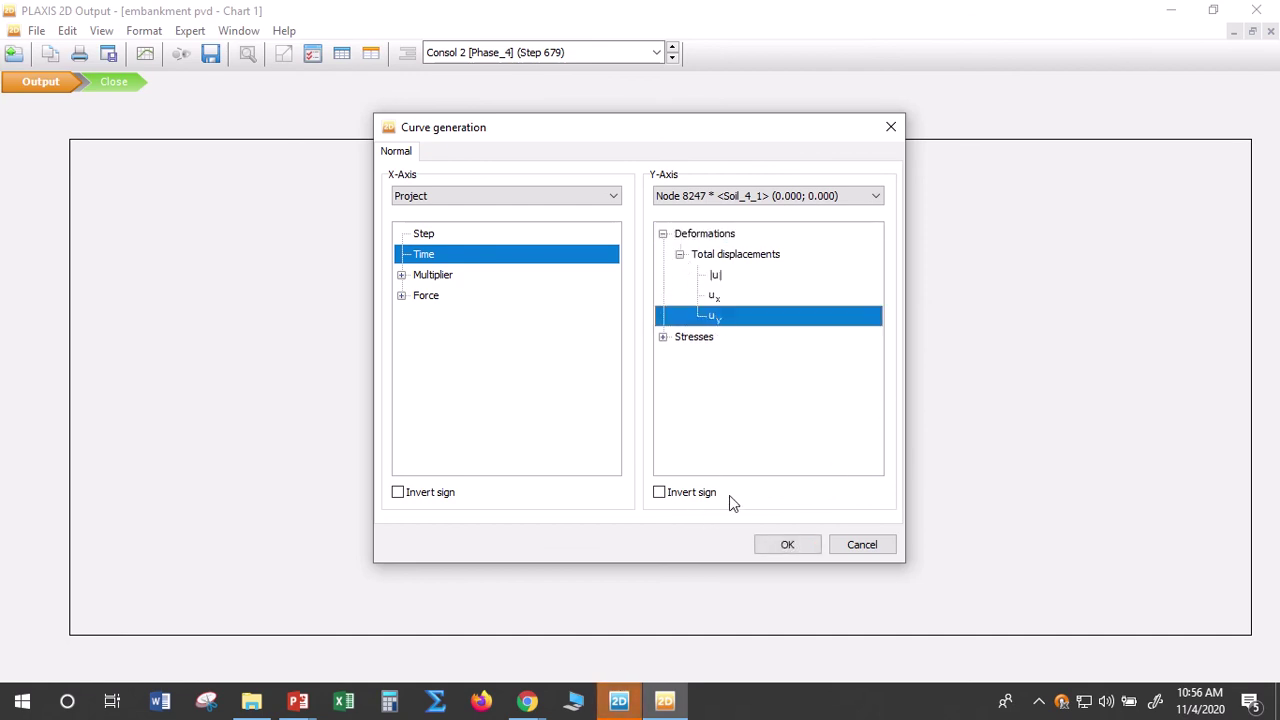
click(792, 557)
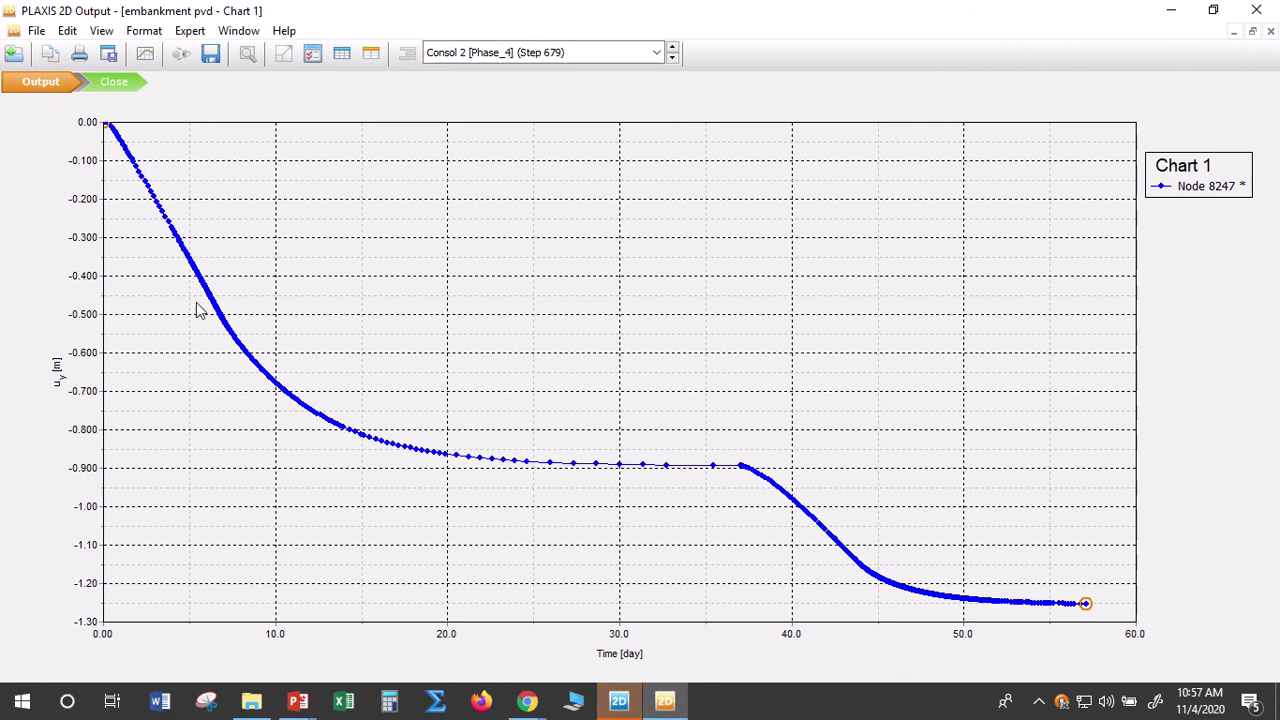
Start a second curve chart with project time on the X-axis
mouse_move(252, 370)
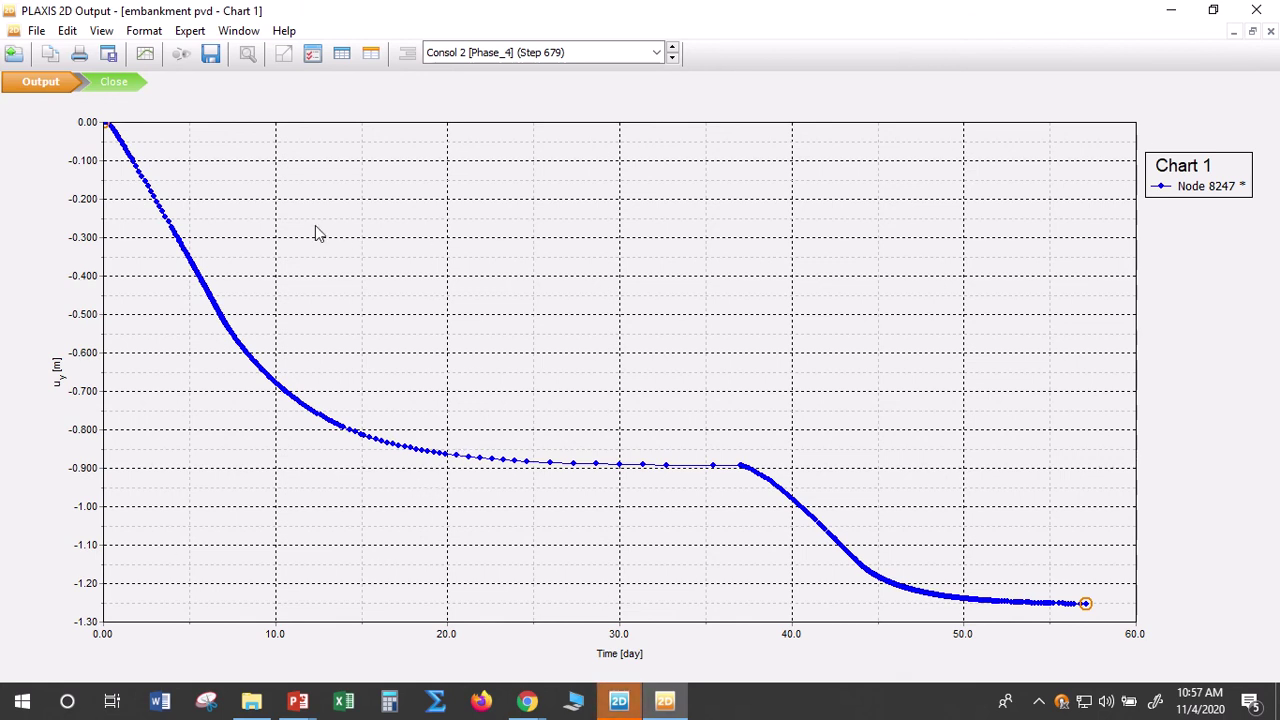
click(152, 59)
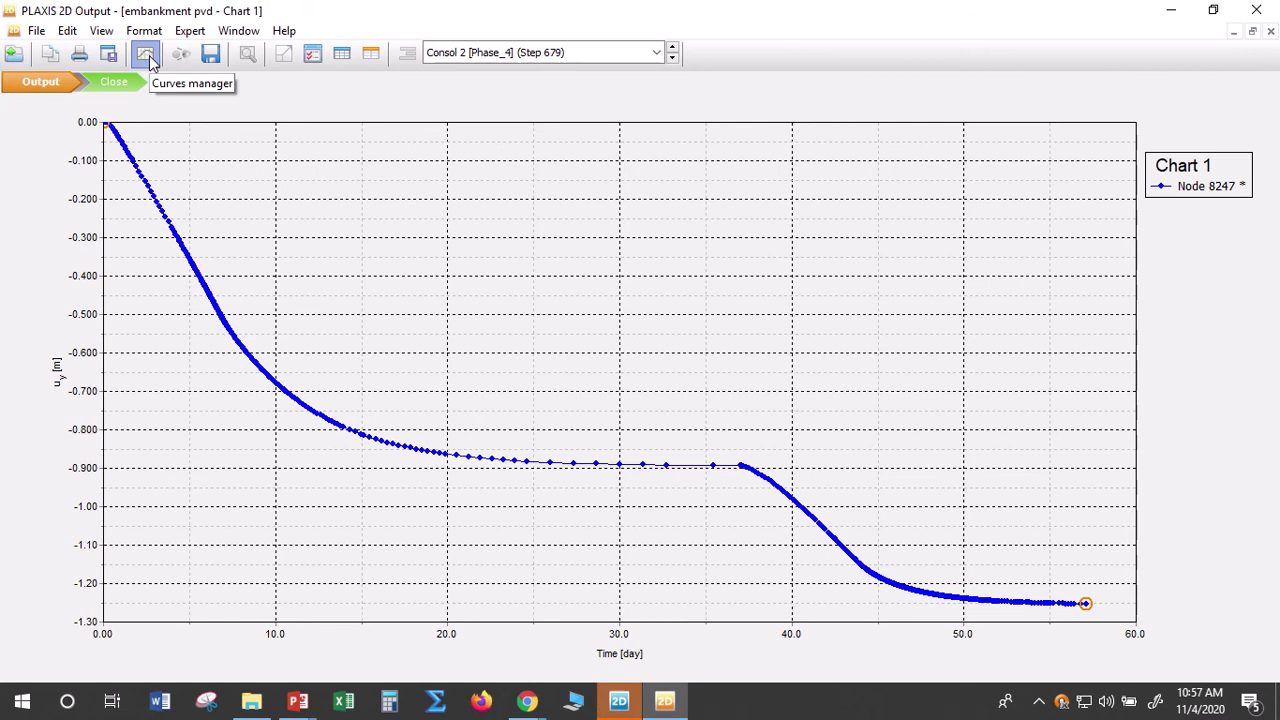
click(148, 60)
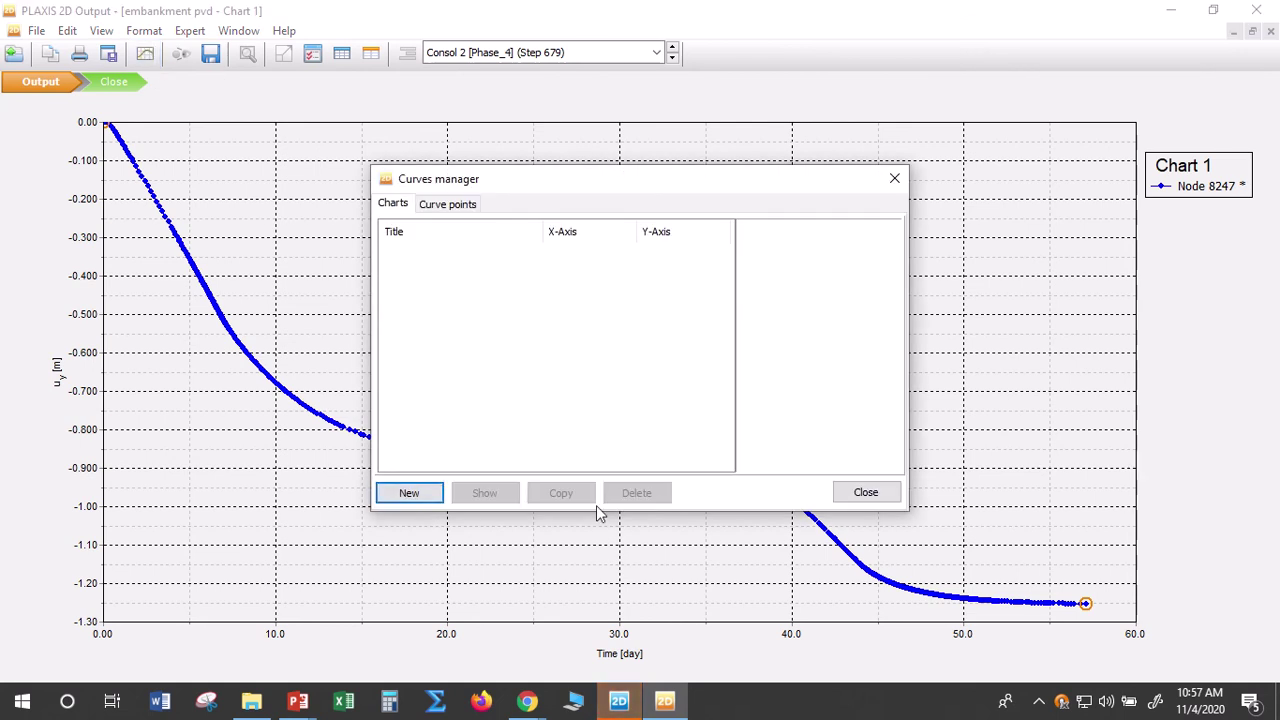
click(425, 497)
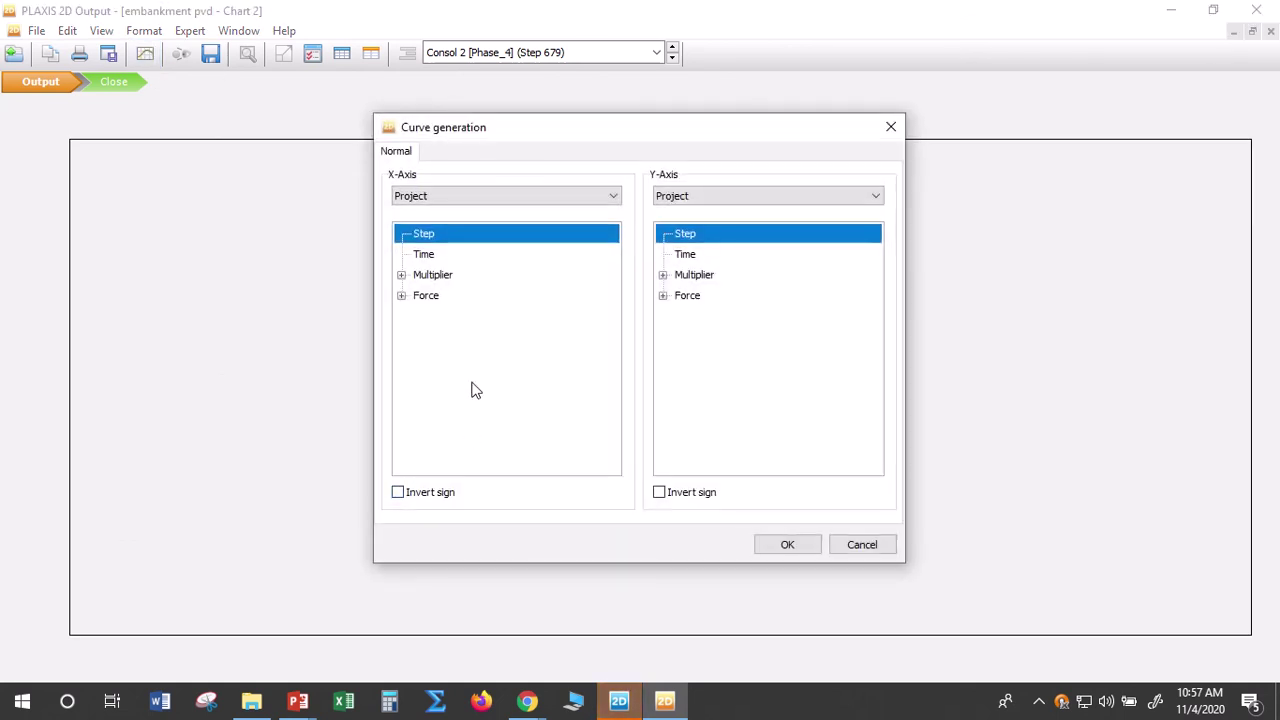
click(425, 254)
Plot the excess pore pressure p_excess of node 8665 at (2, -1.456) on the Y-axis with the sign inverted
click(718, 199)
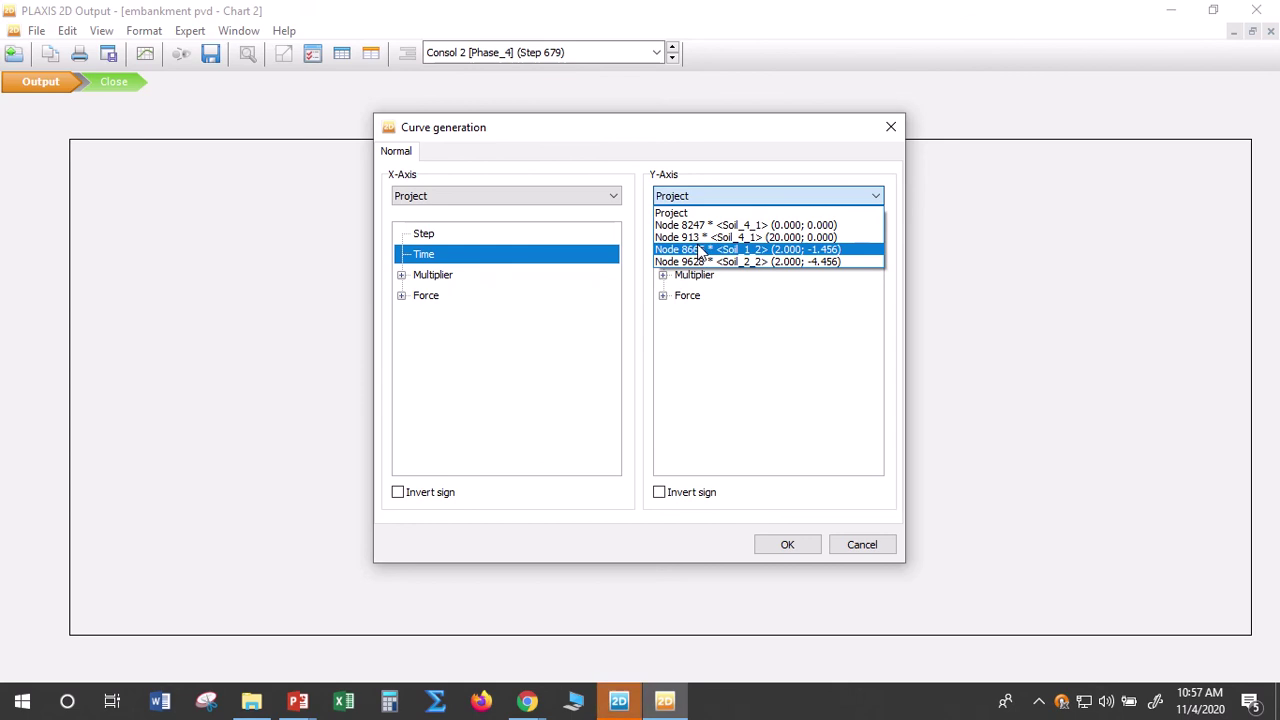
click(701, 251)
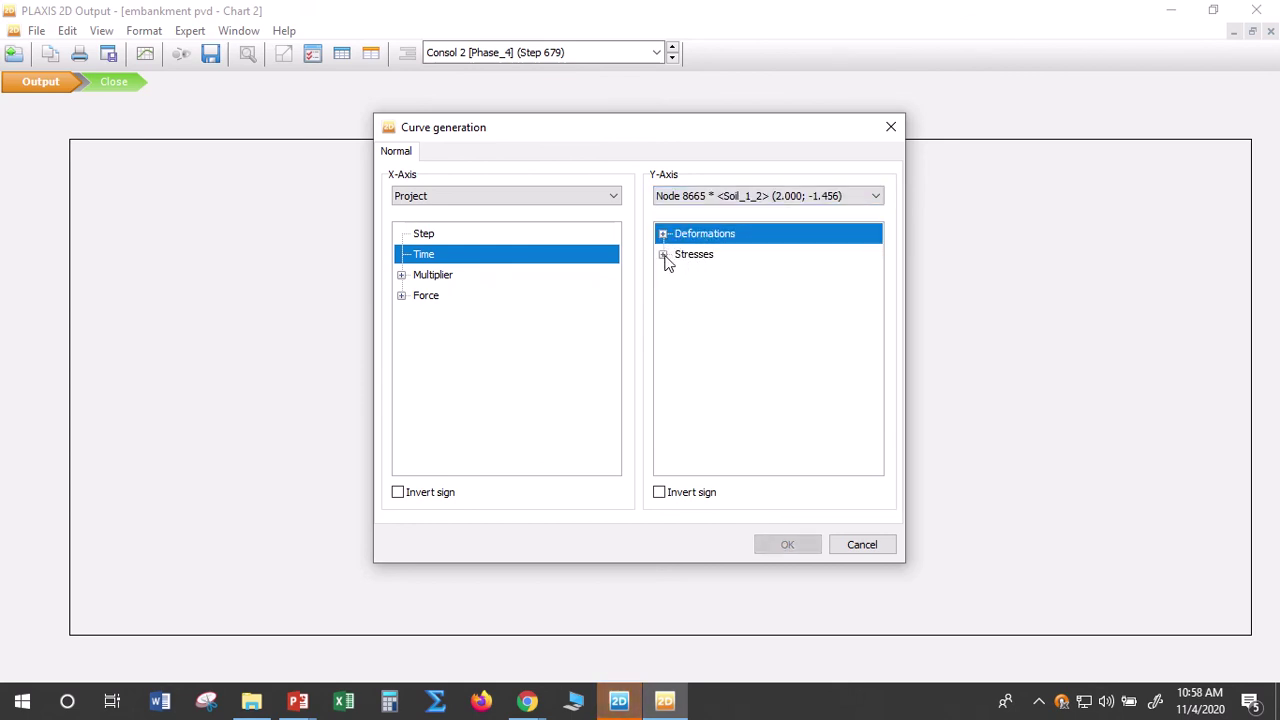
click(663, 256)
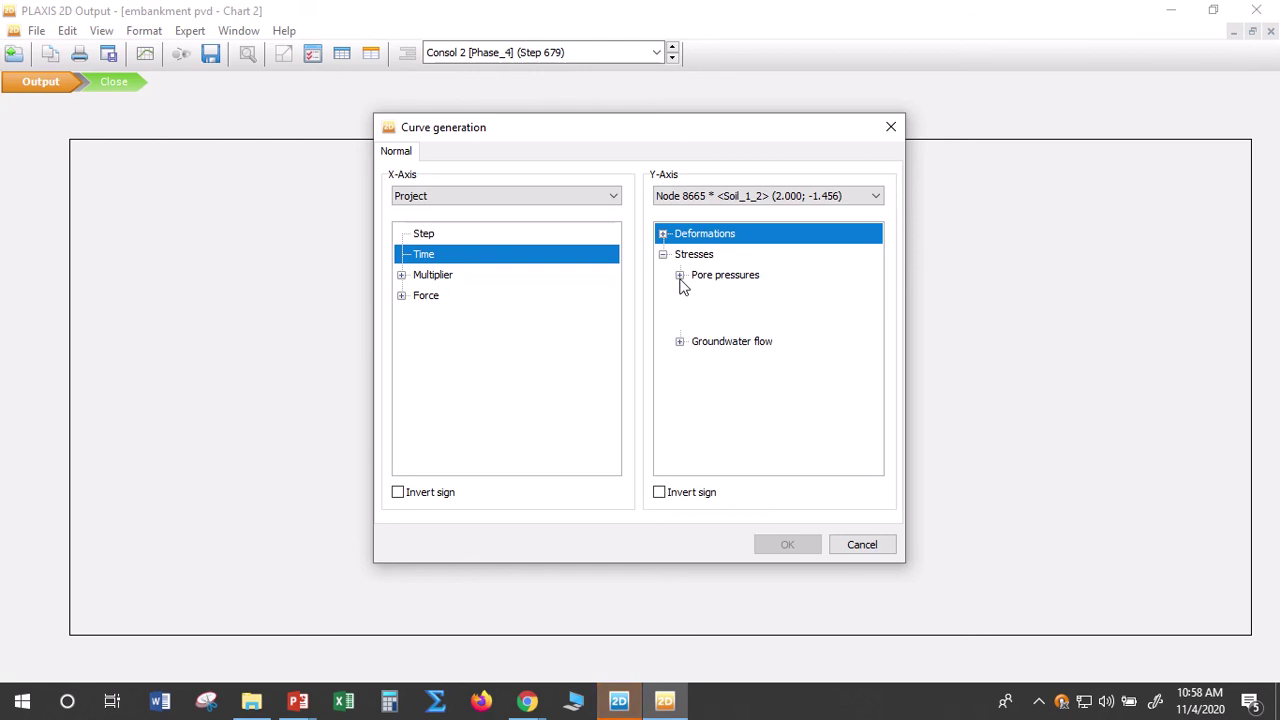
click(680, 277)
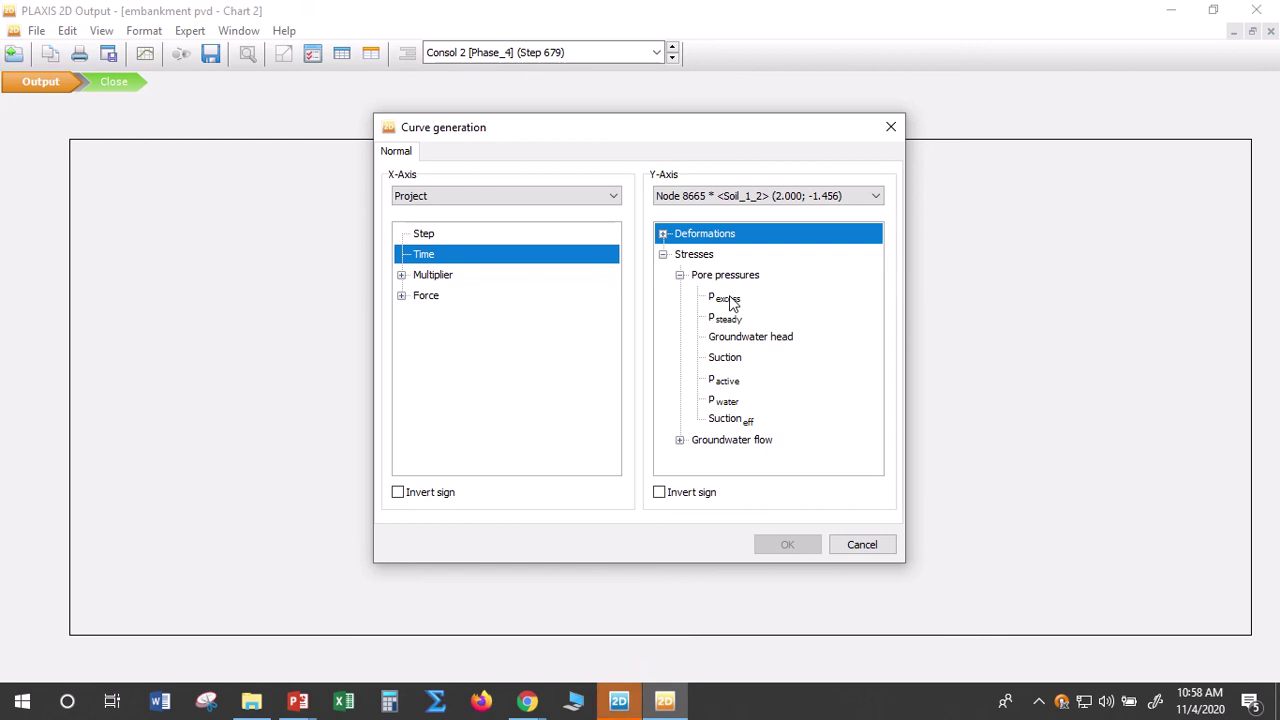
click(731, 304)
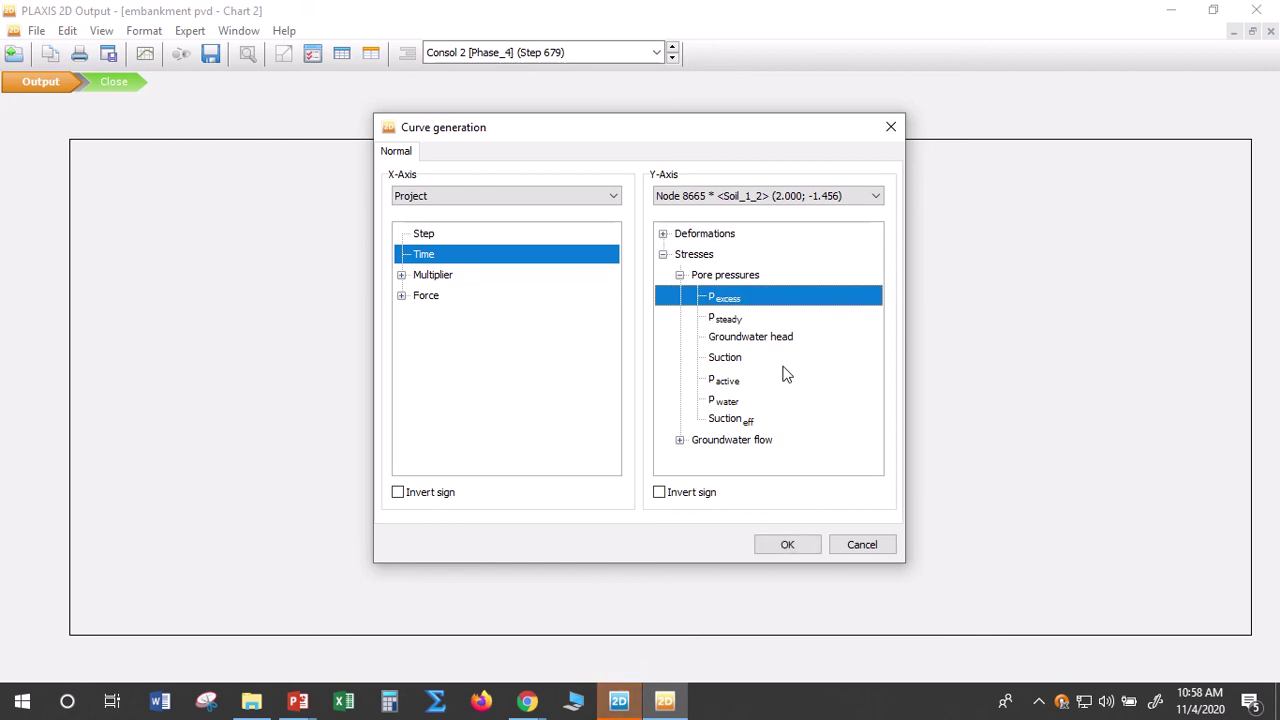
click(706, 495)
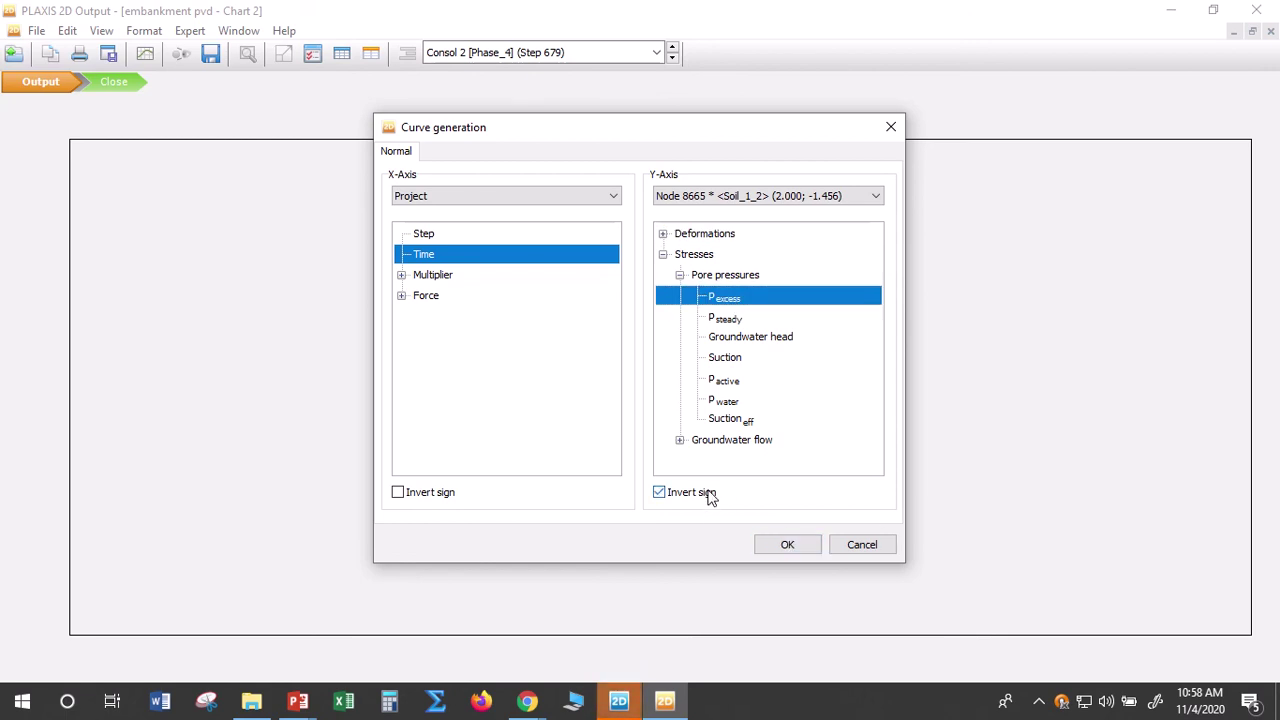
click(797, 553)
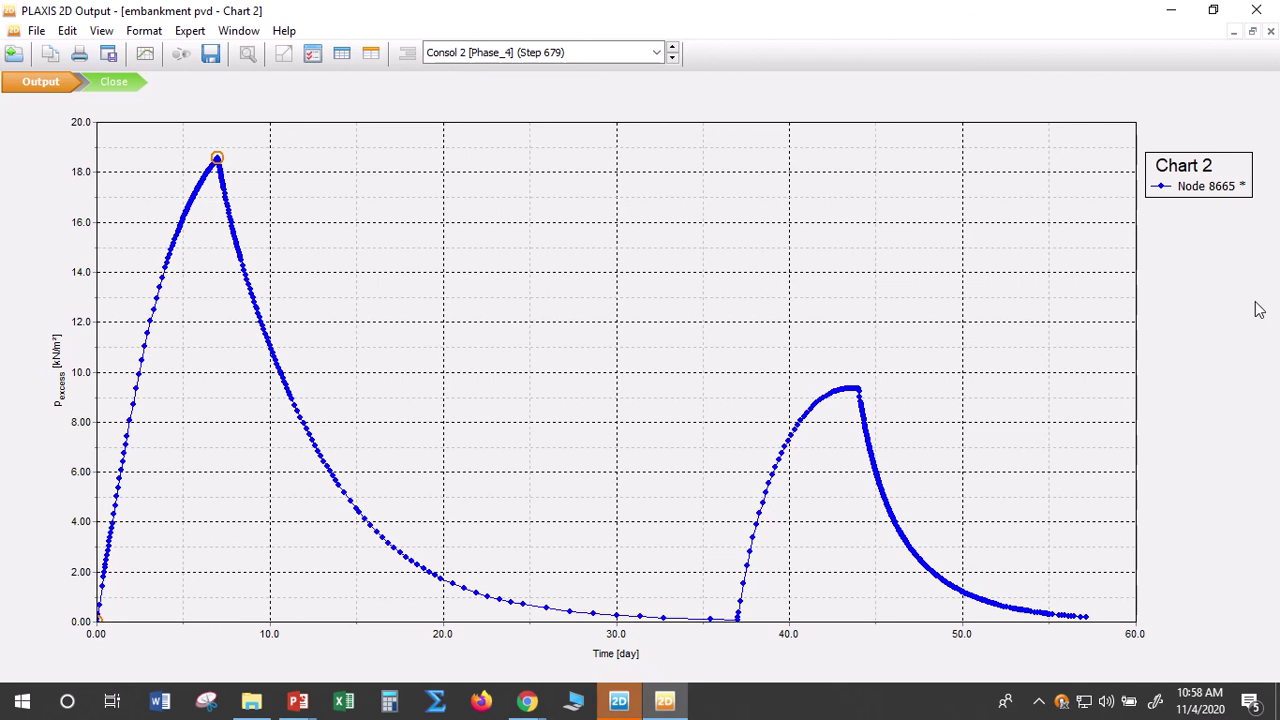
Add a curve from the current project showing the inverted p_excess of node 9628 at (2, -4.456) to the chart
right_click(897, 305)
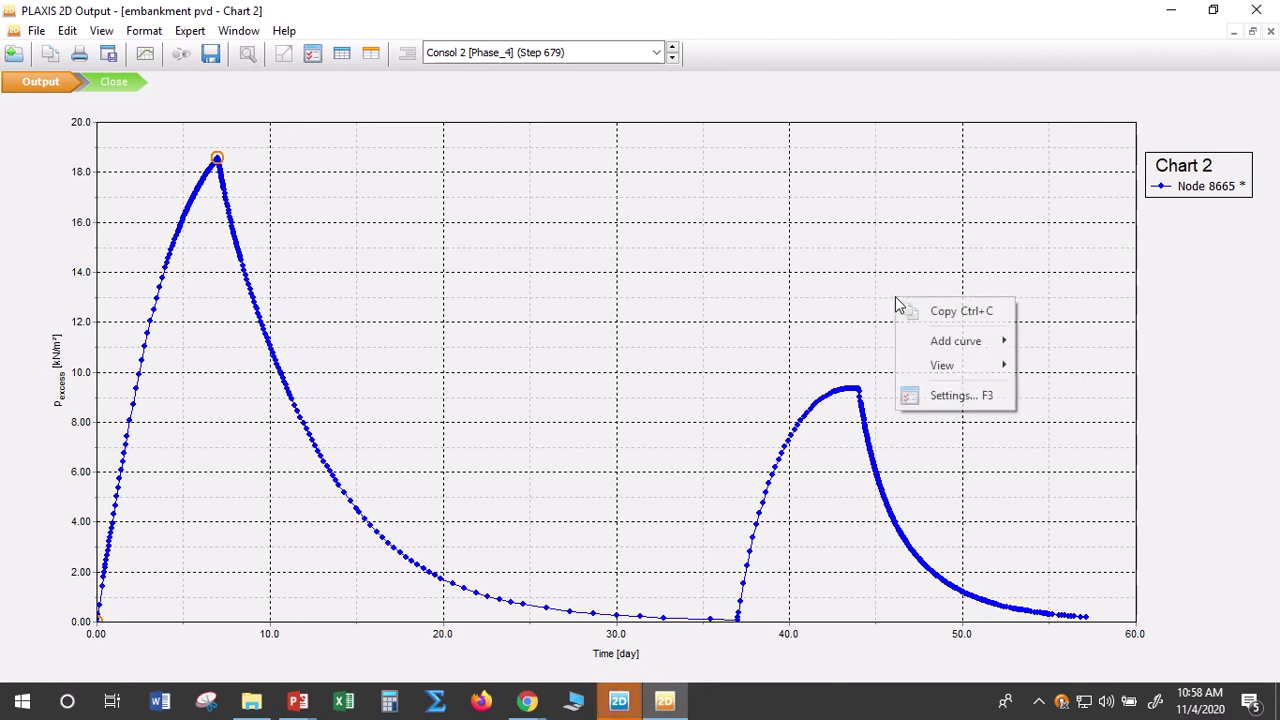
mouse_move(988, 341)
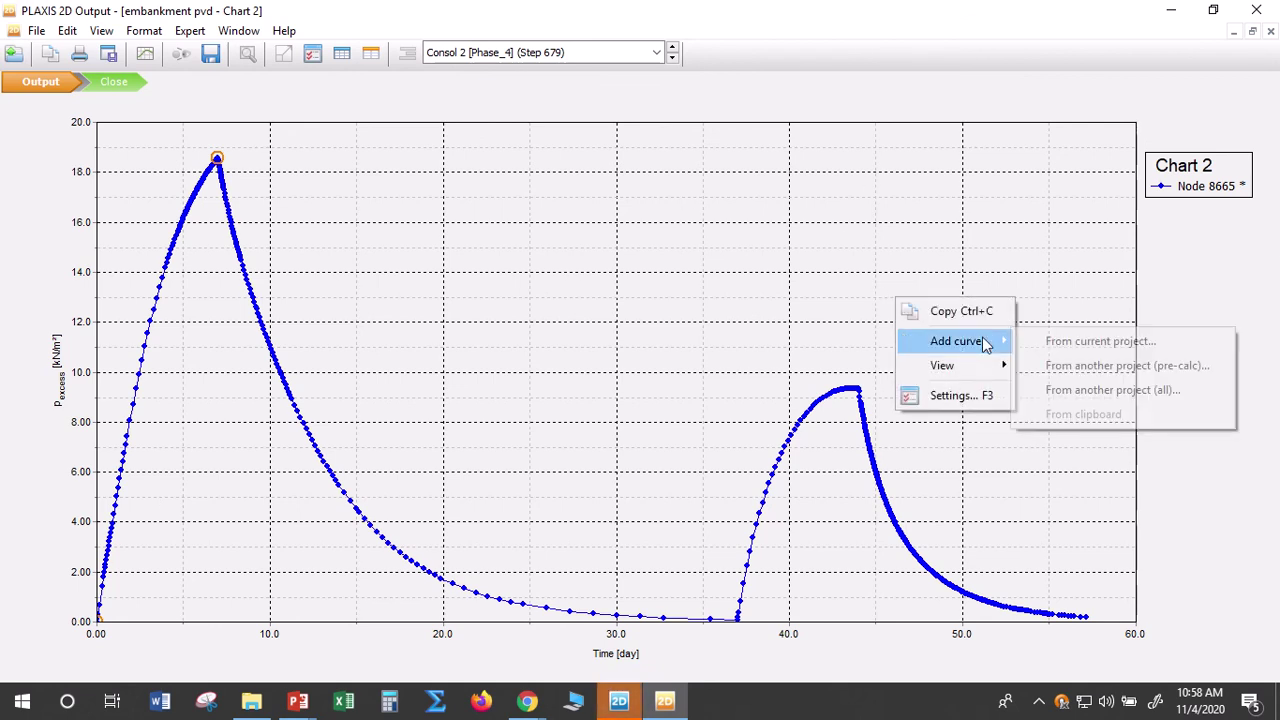
click(1057, 341)
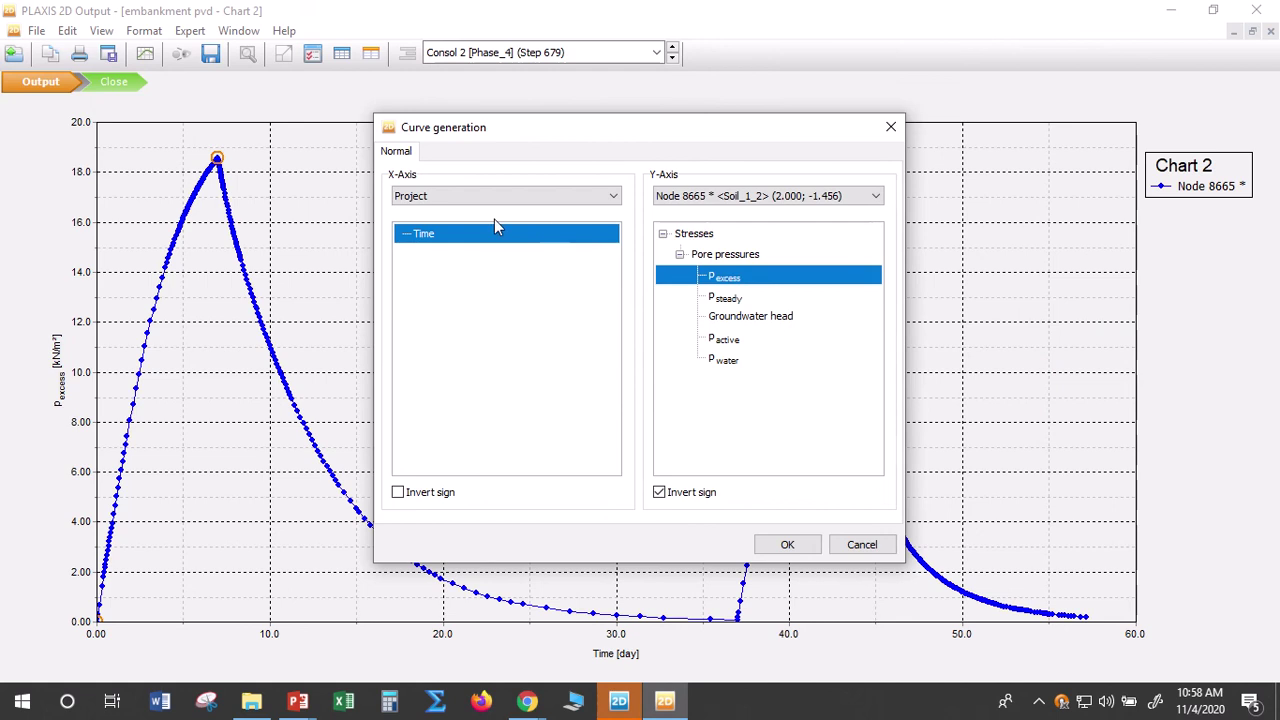
click(730, 200)
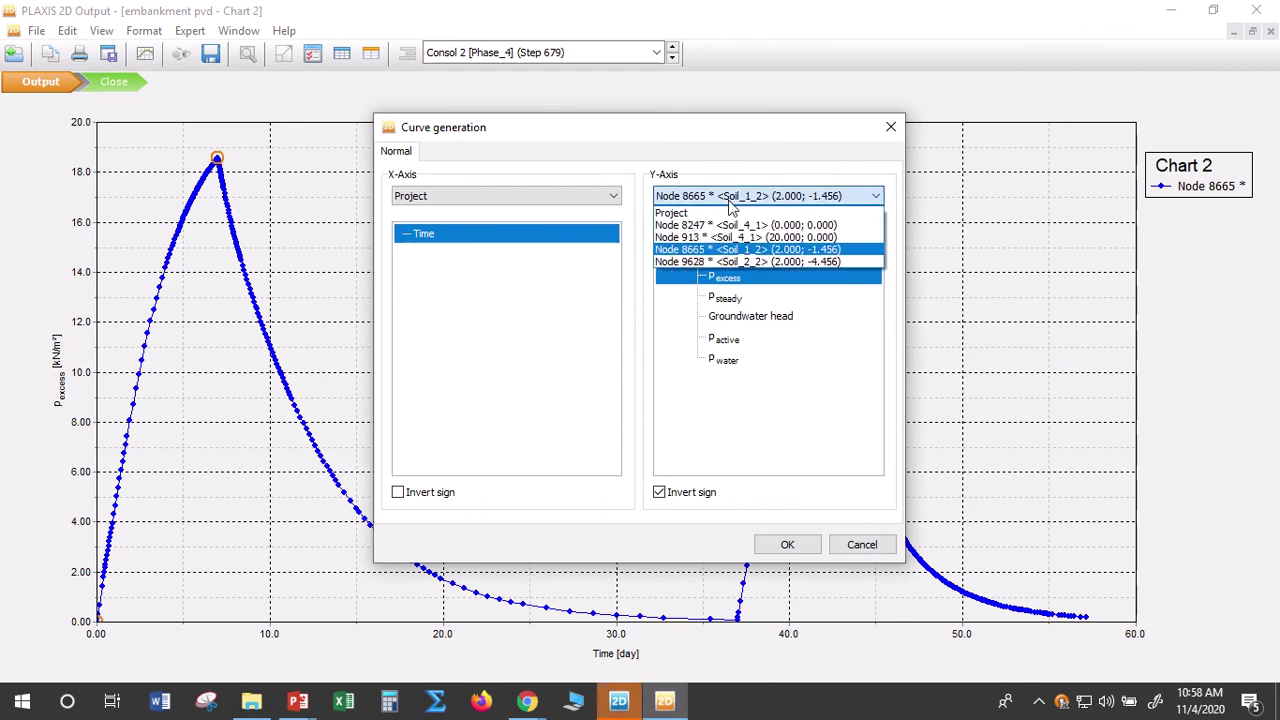
click(717, 266)
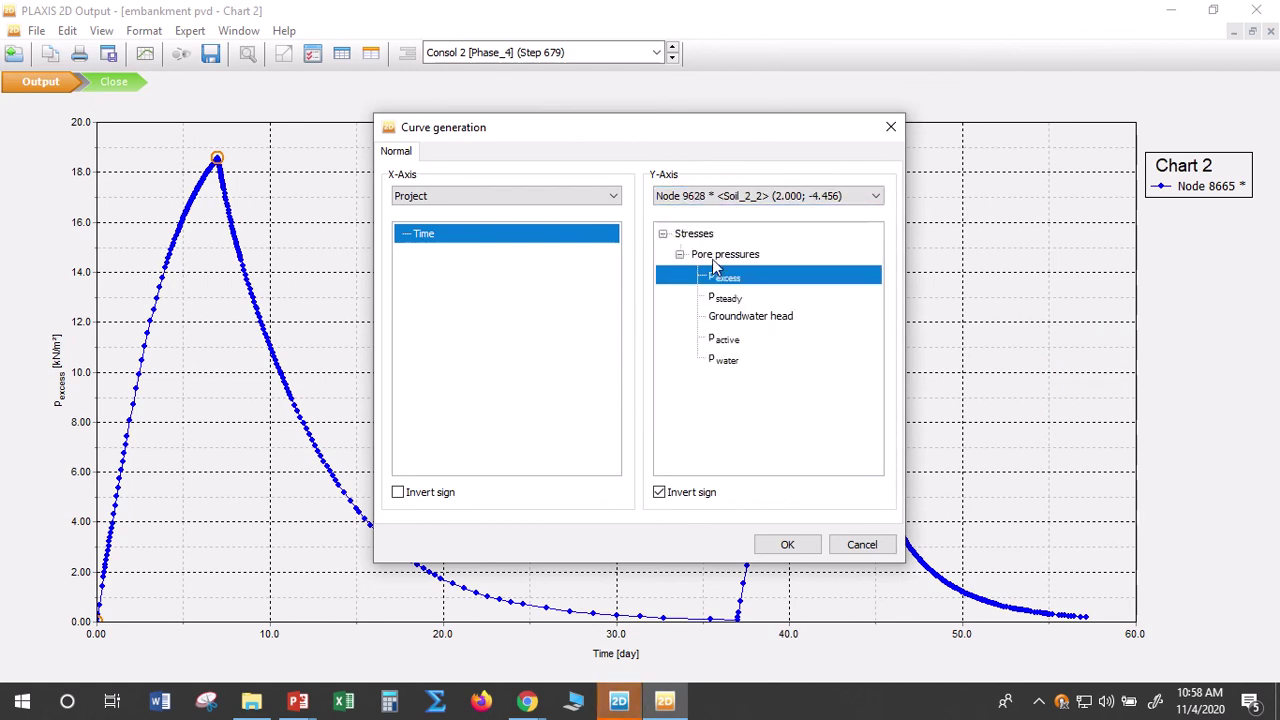
click(810, 549)
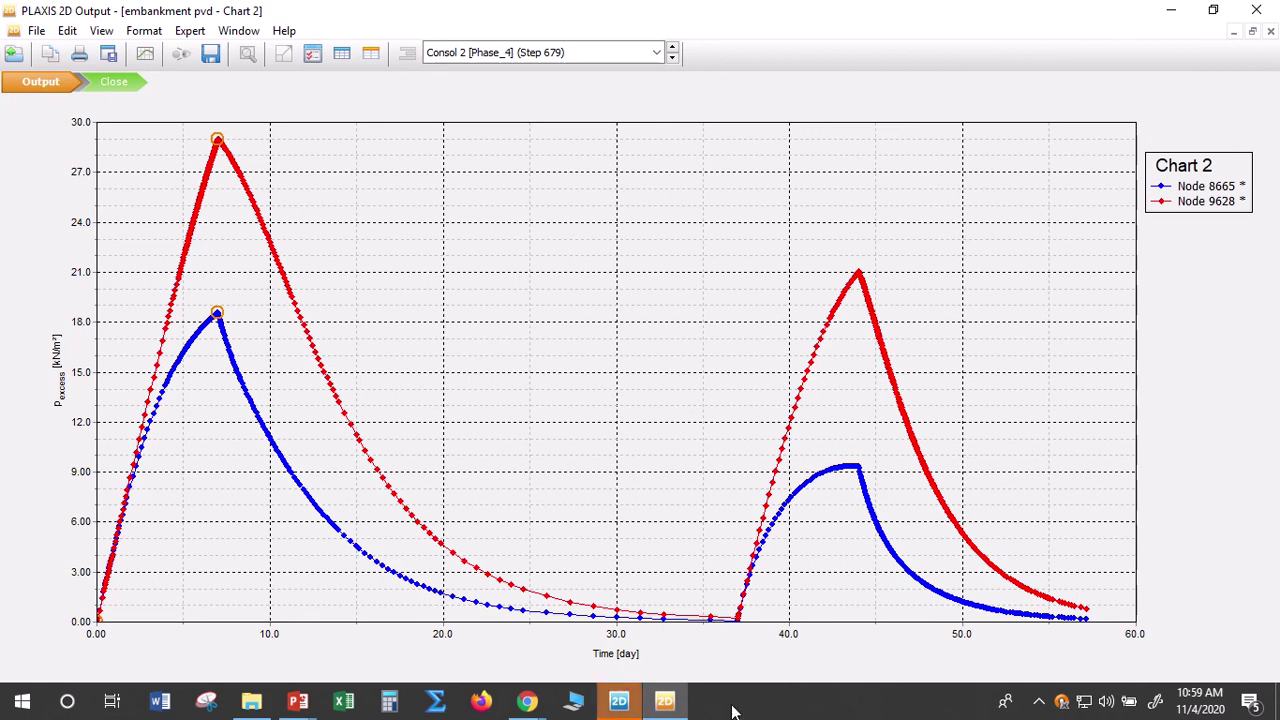
Show the chart's point table and copy all time and p_excess values for node 8665
click(342, 55)
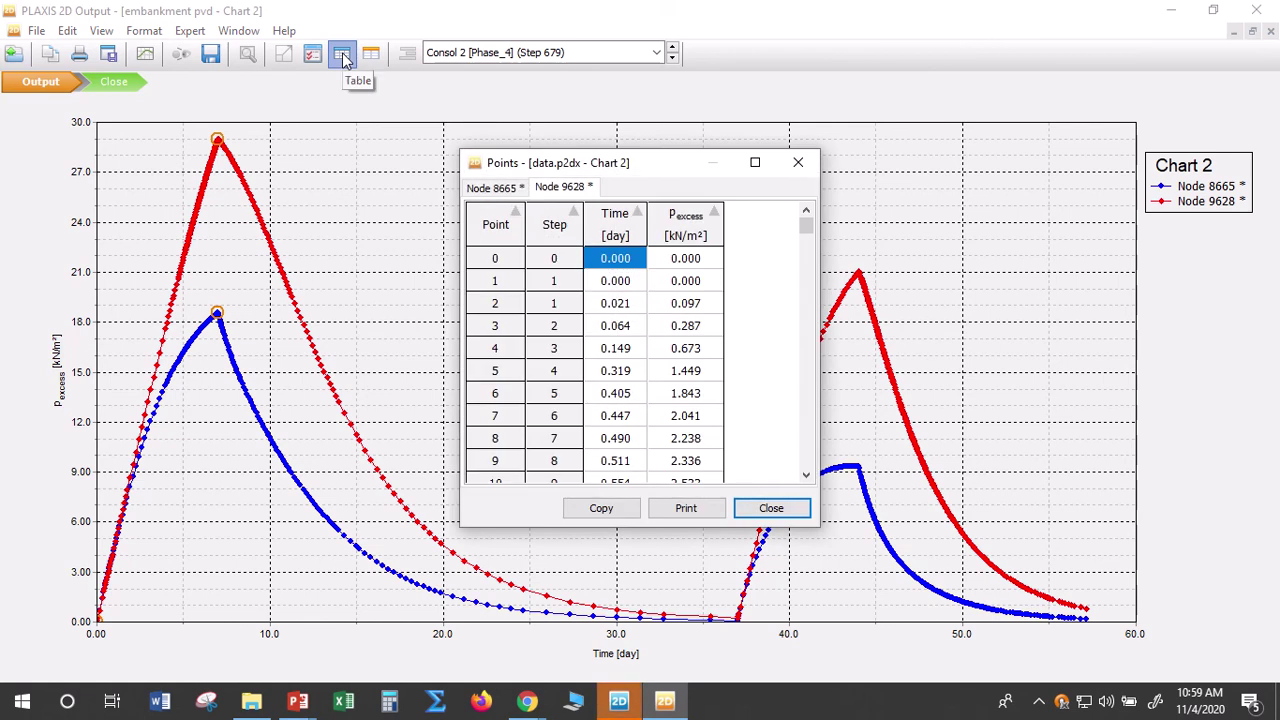
click(489, 189)
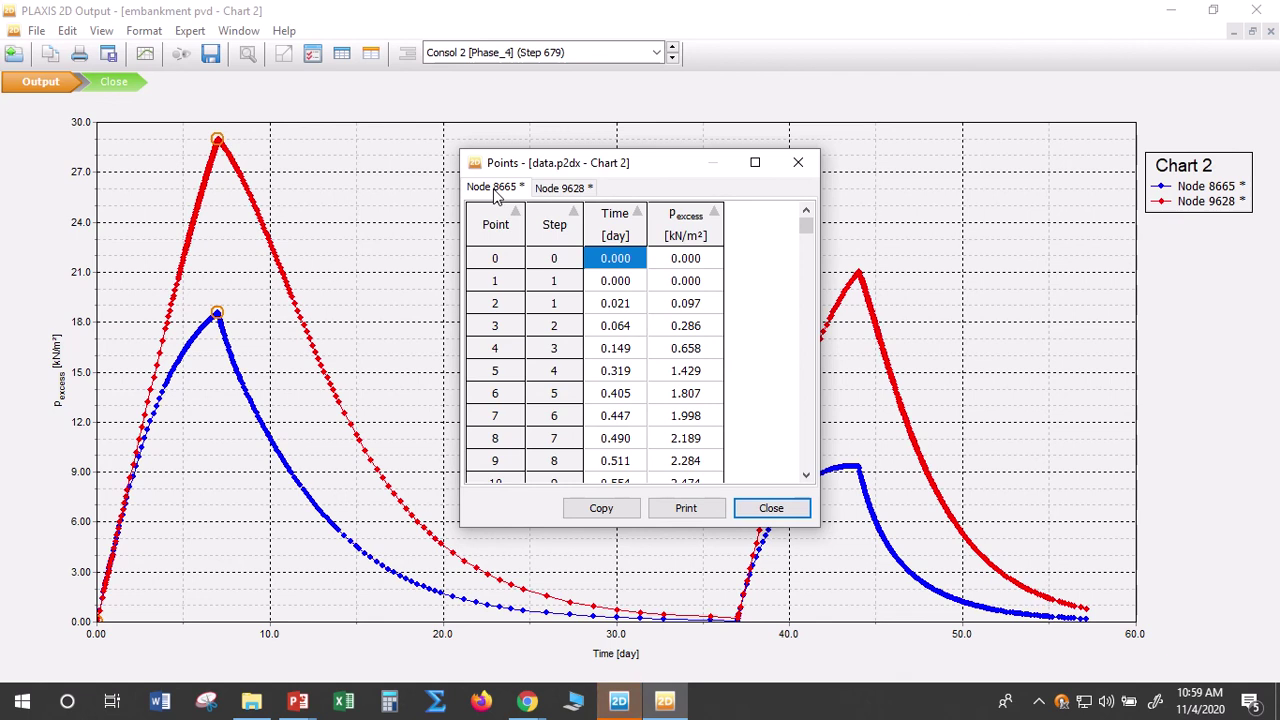
click(572, 194)
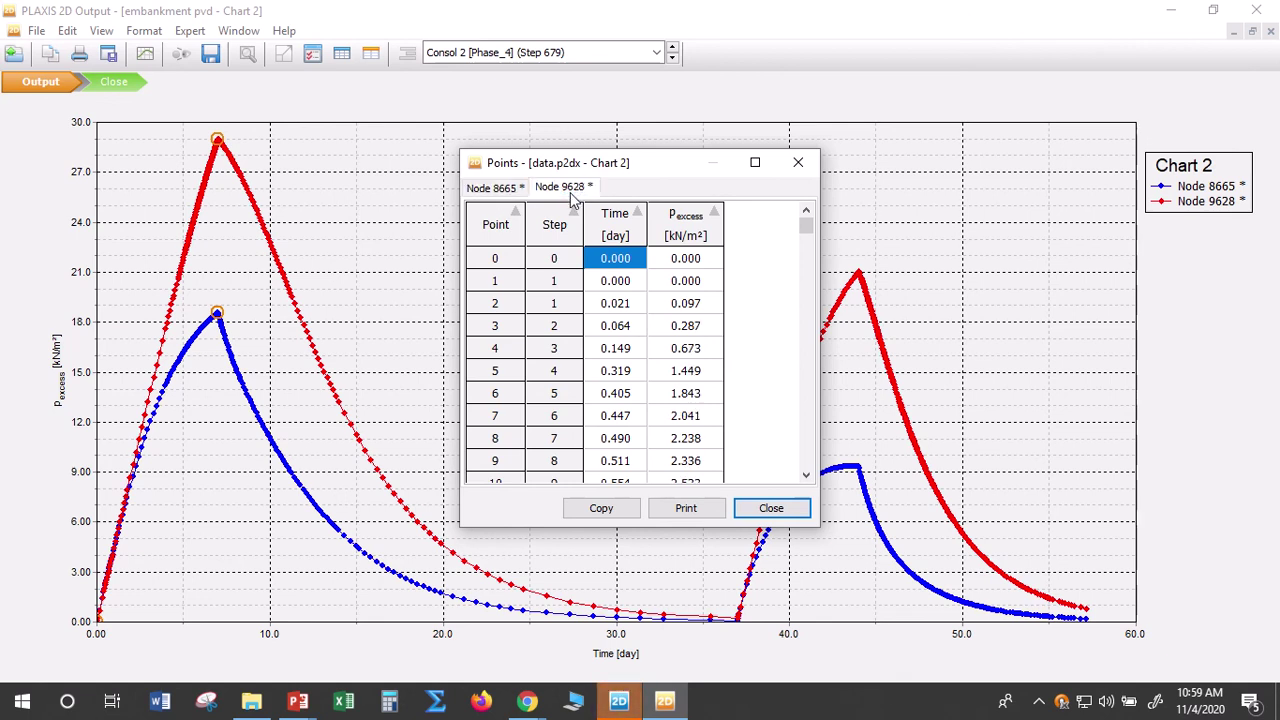
click(509, 192)
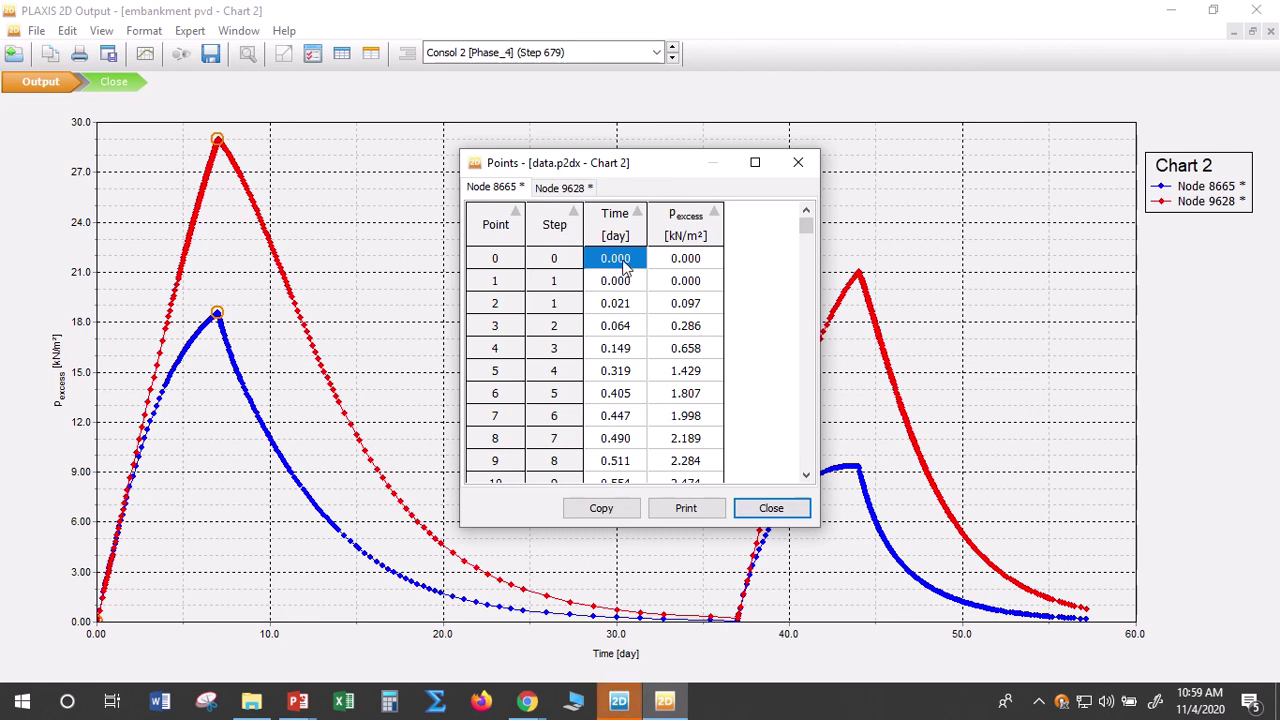
key(ctrl+a)
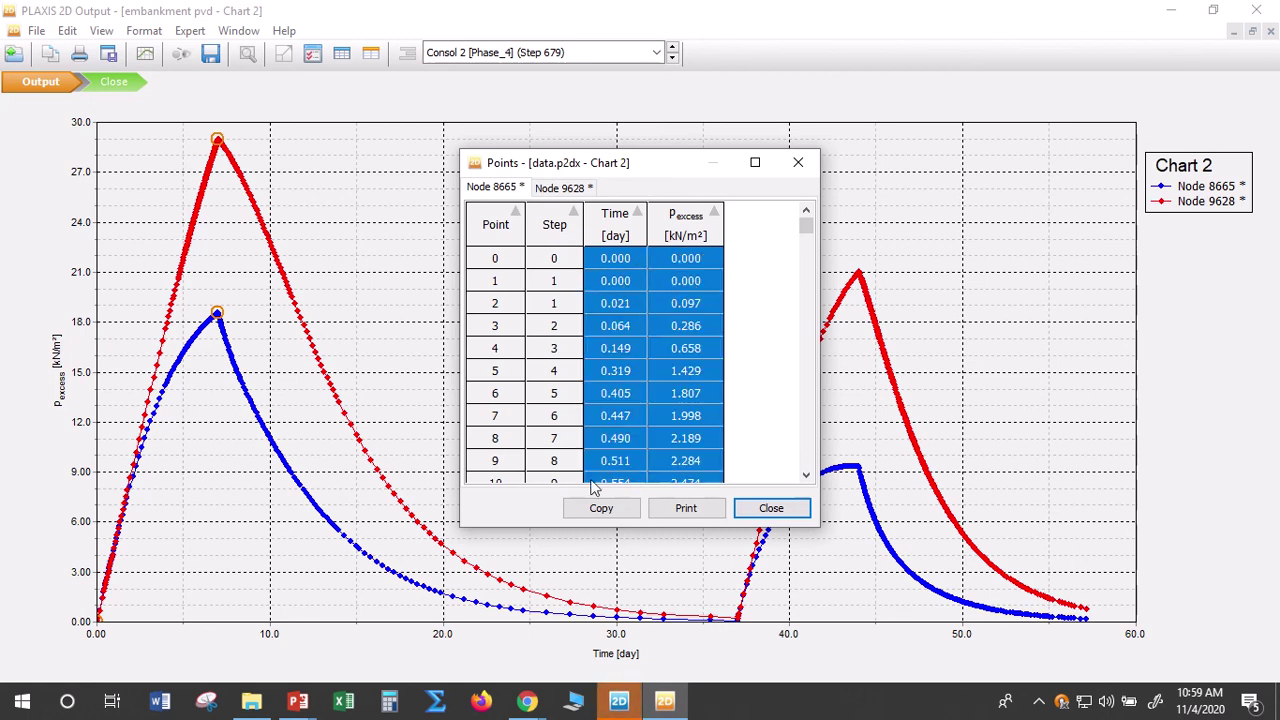
click(604, 509)
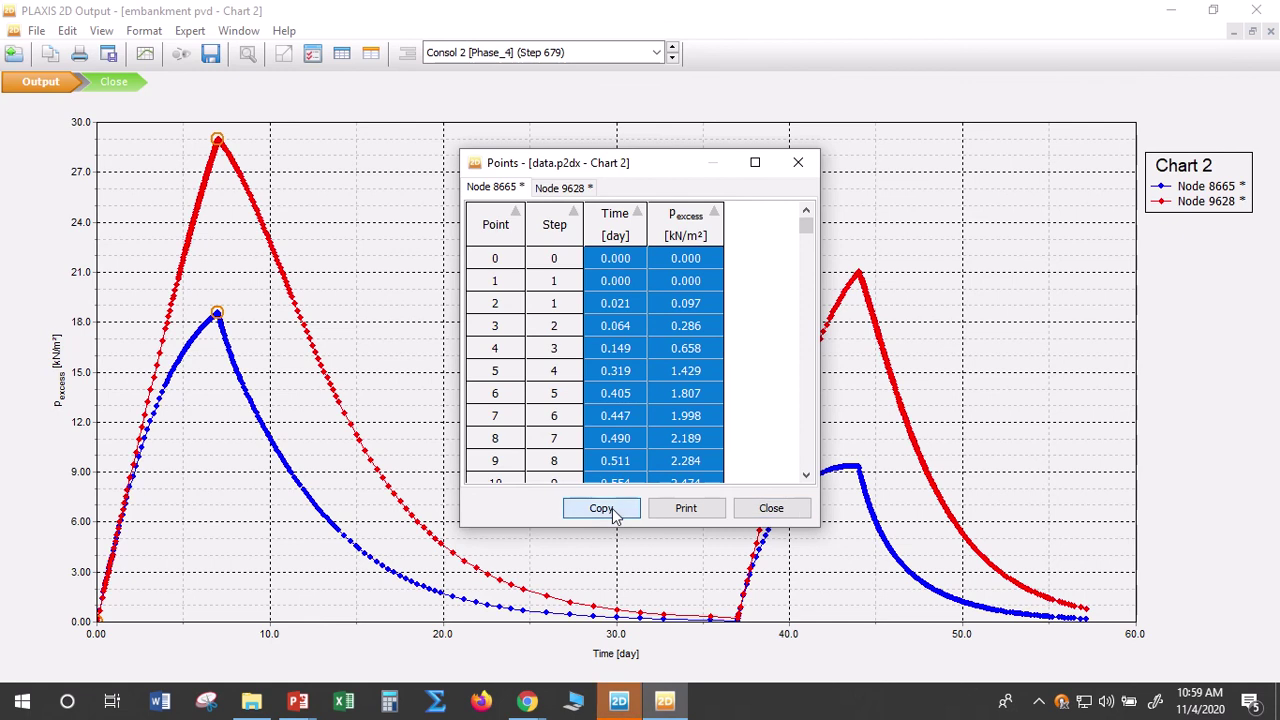
Switch to Excel, create a blank workbook and paste the copied node data starting at cell B2
click(344, 703)
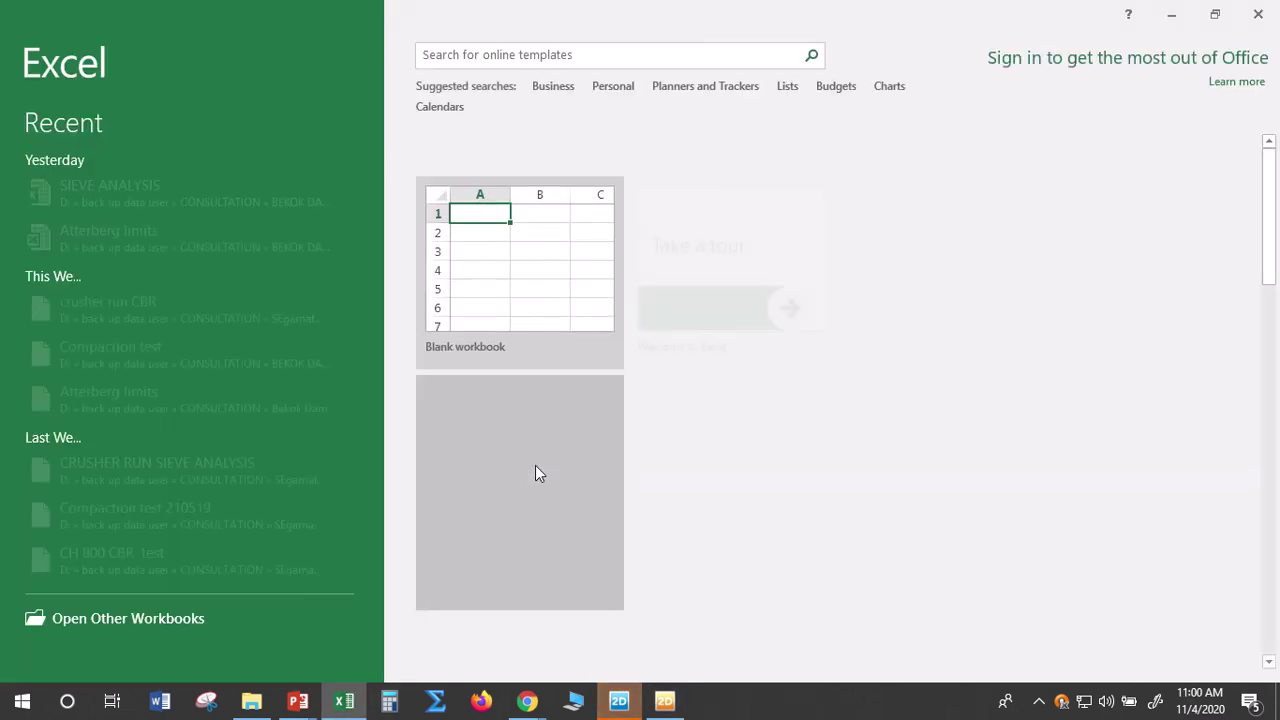
click(495, 213)
click(494, 214)
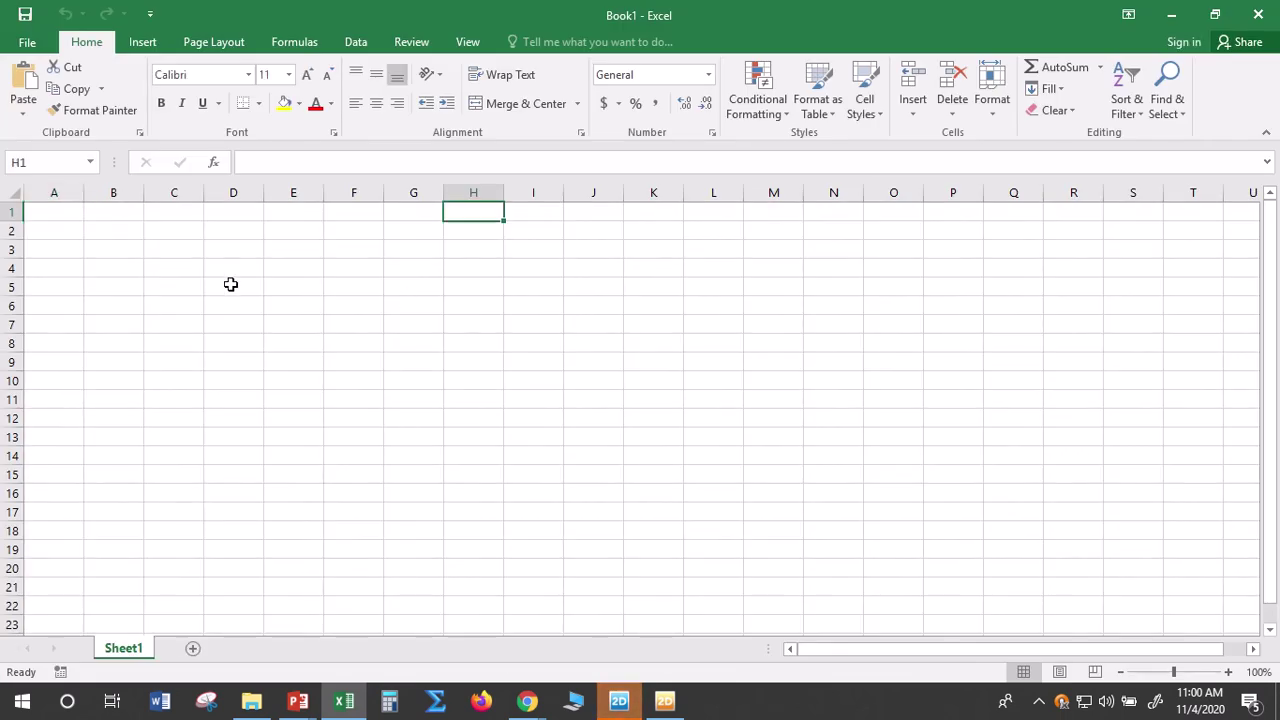
click(116, 232)
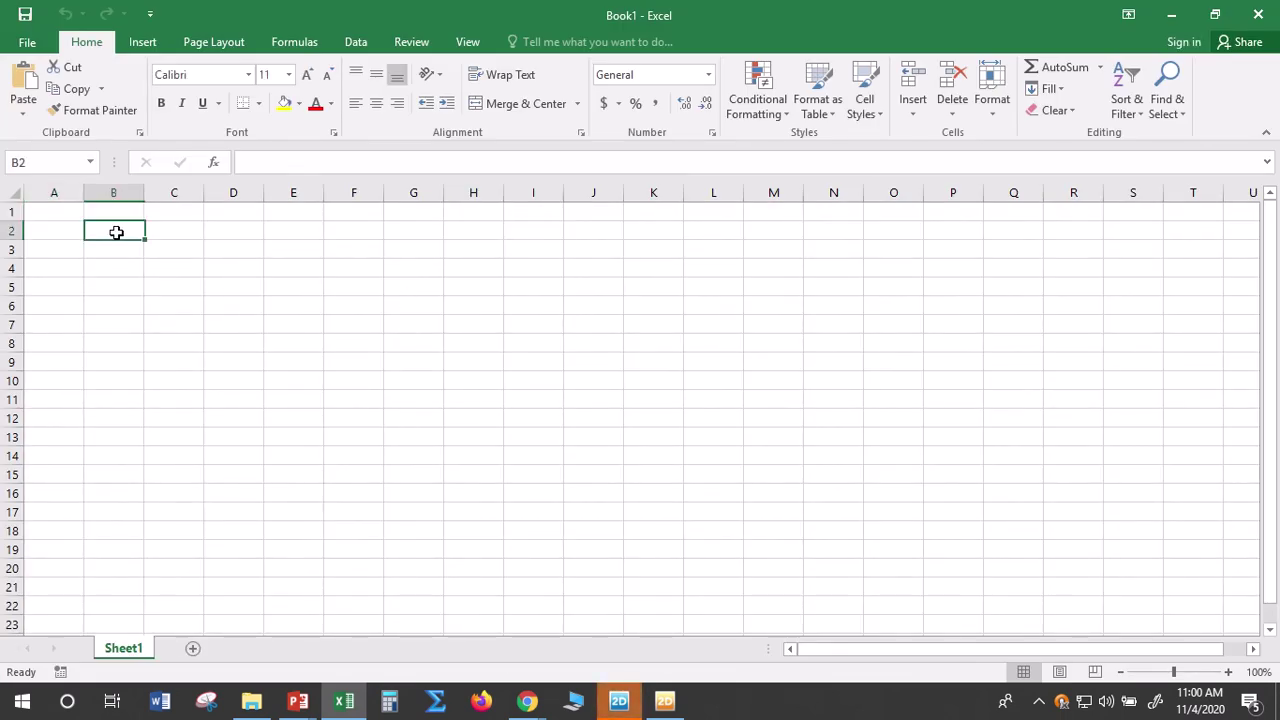
key(ctrl+v)
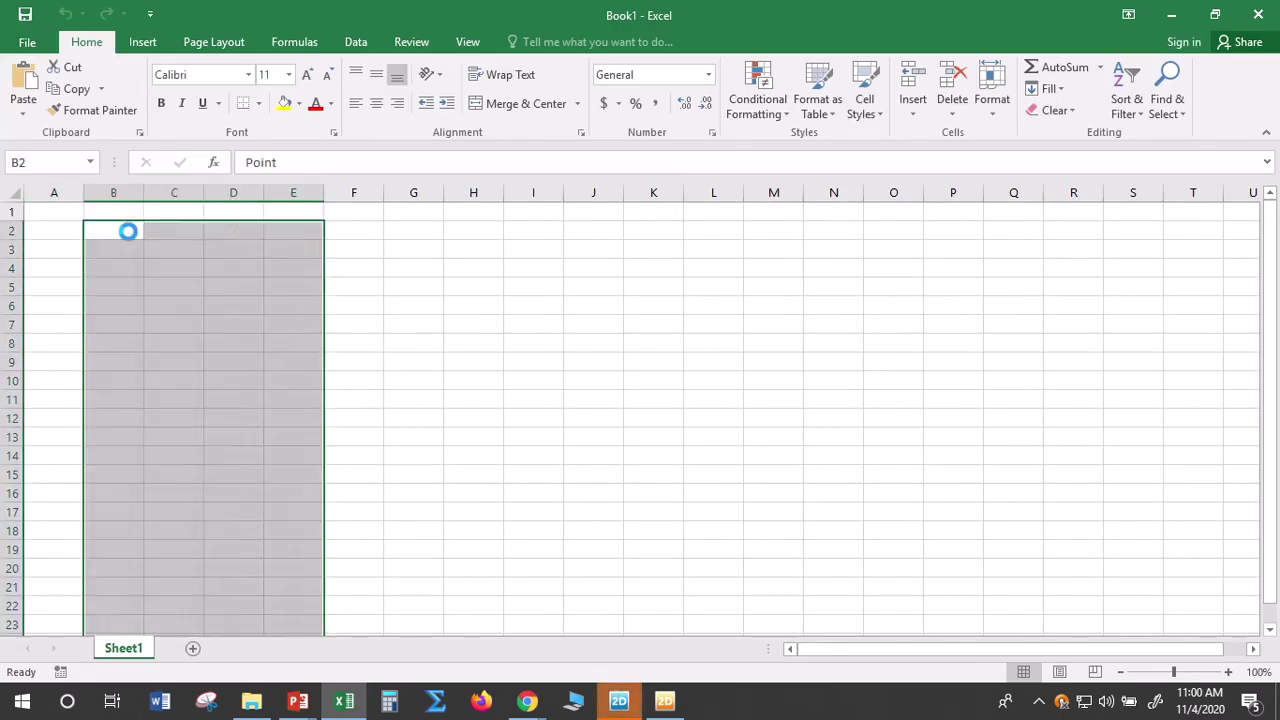
click(500, 426)
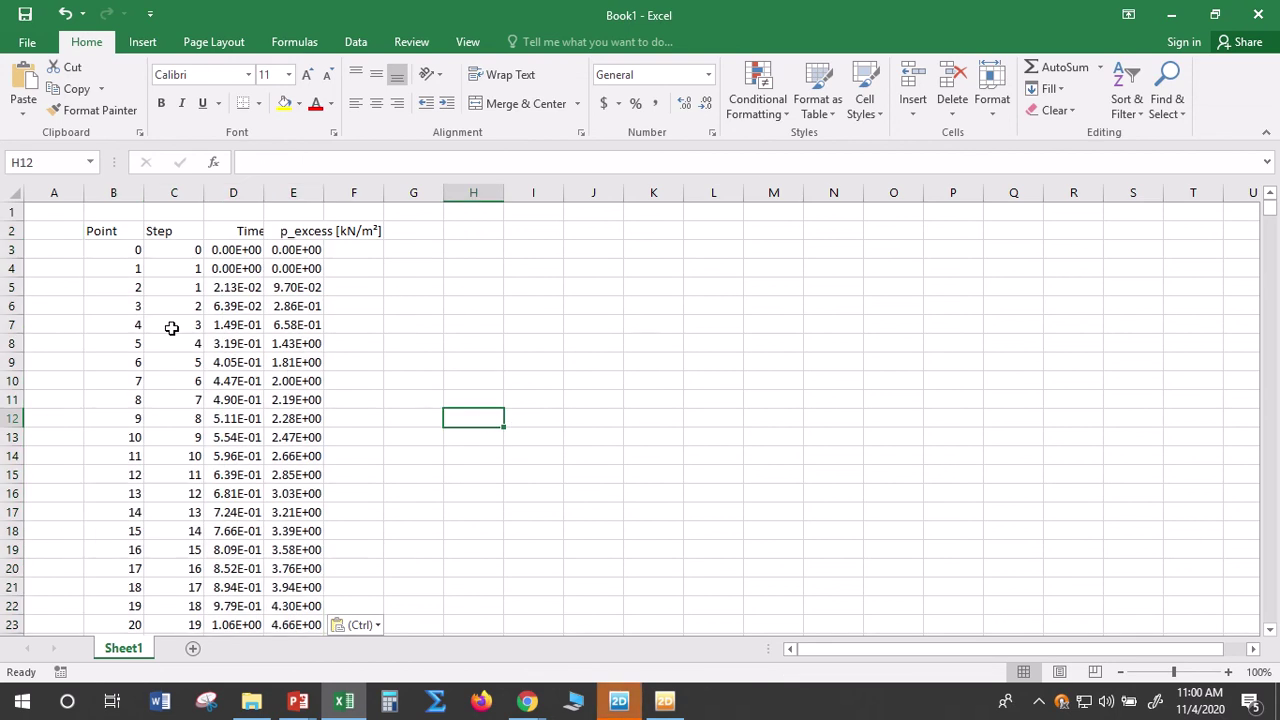
scroll(315, 427, down, 6)
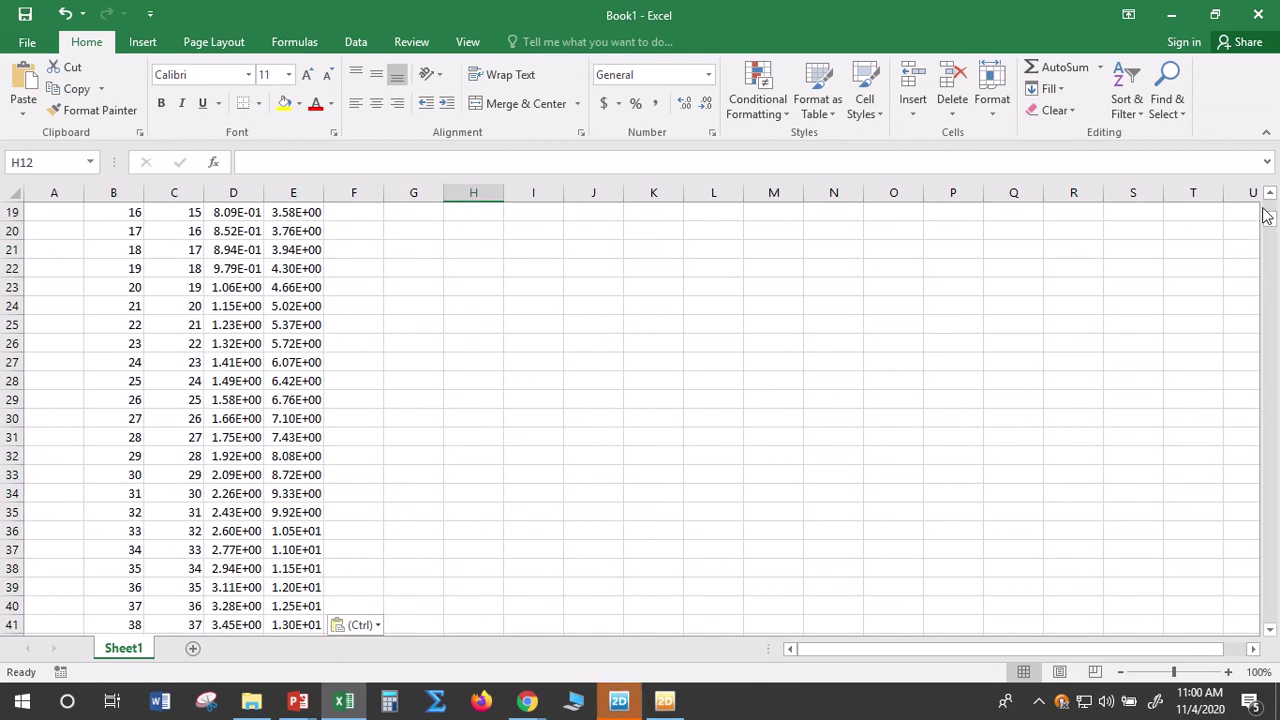
mouse_move(1268, 216)
mouse_down()
mouse_move(1272, 612)
mouse_move(1270, 200)
mouse_up()
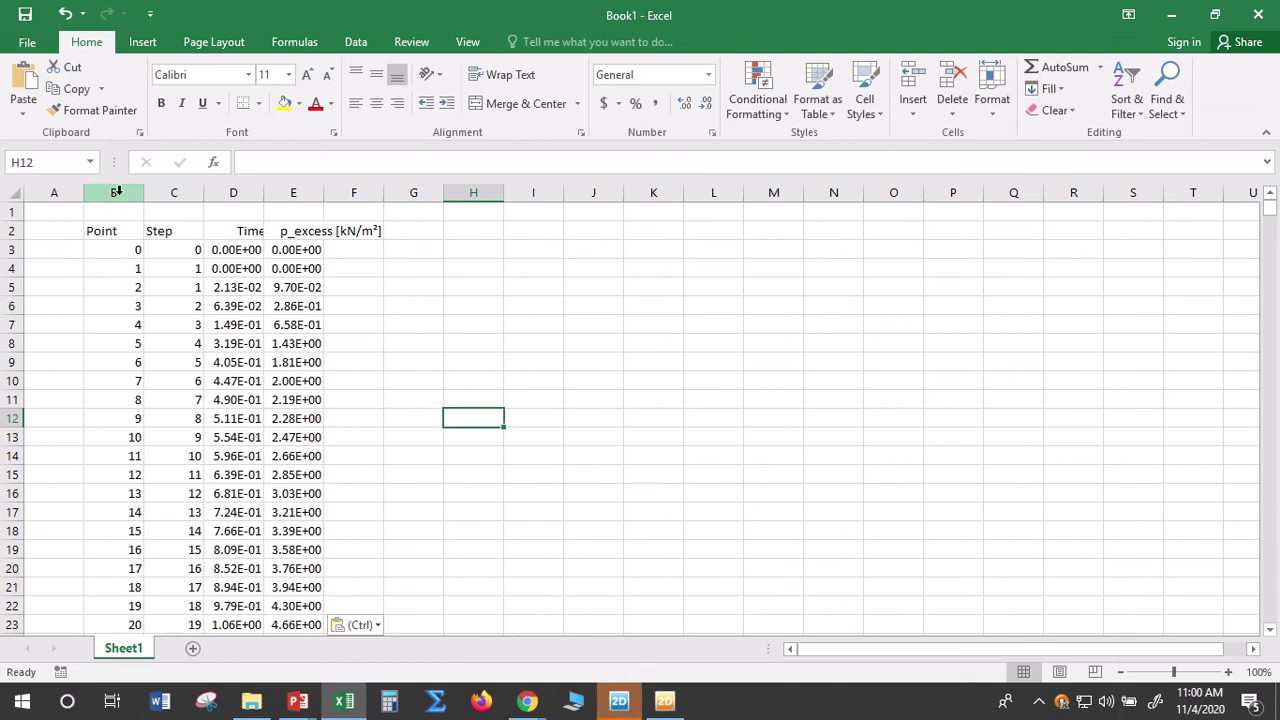
Delete the Point and Step columns from the pasted data, keeping the time and excess pressure columns
drag(134, 193, 162, 190)
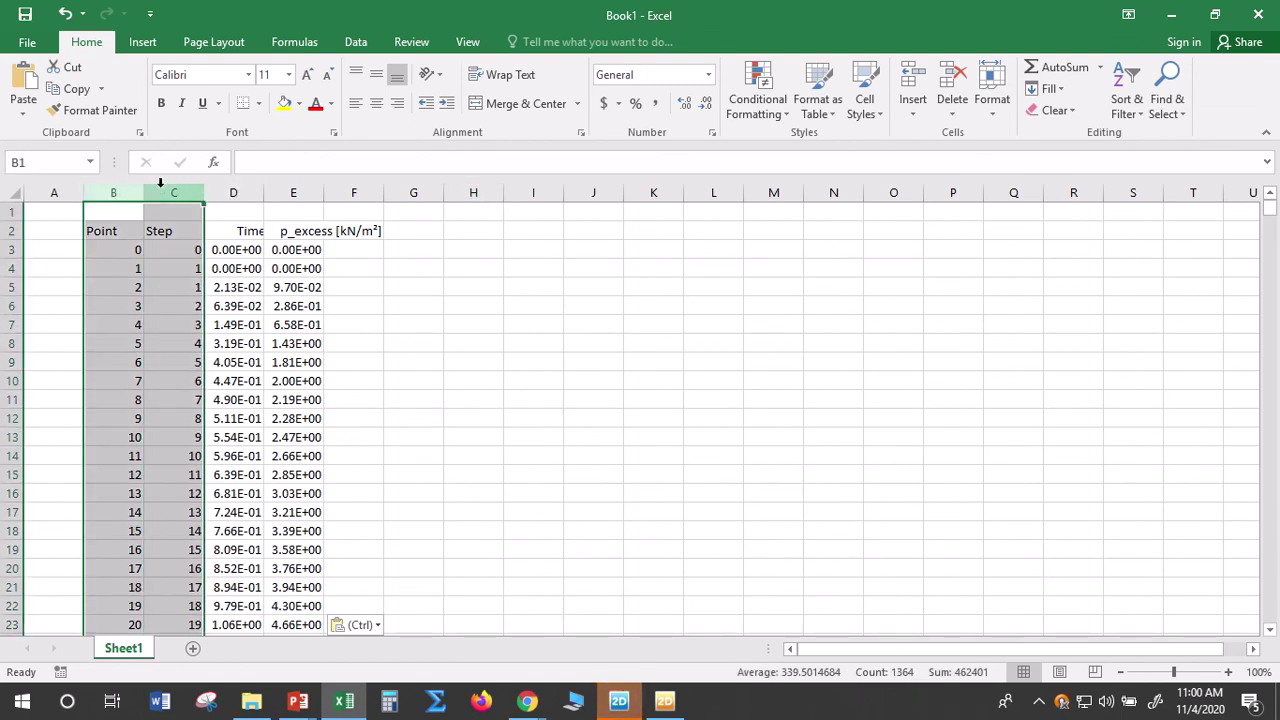
right_click(162, 190)
click(243, 343)
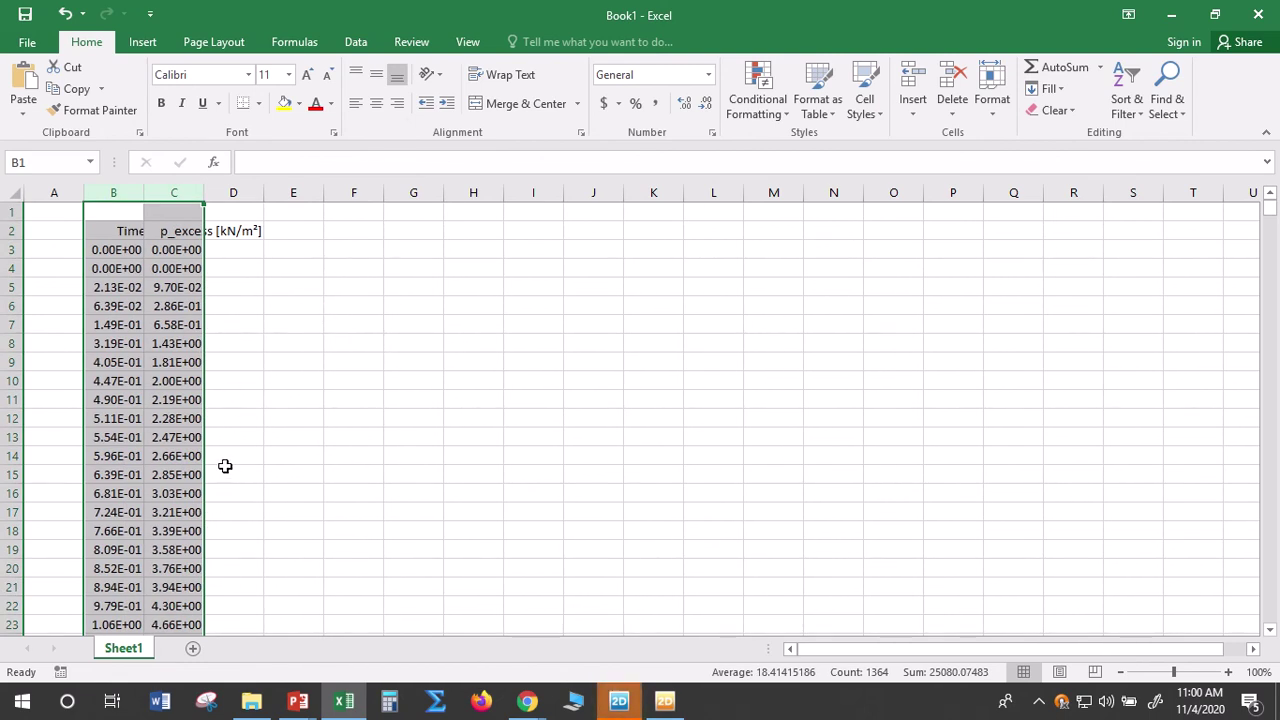
scroll(225, 466, down, 6)
scroll(220, 443, up, 6)
Center the time header in B2 and the p_excess header in C2
click(123, 230)
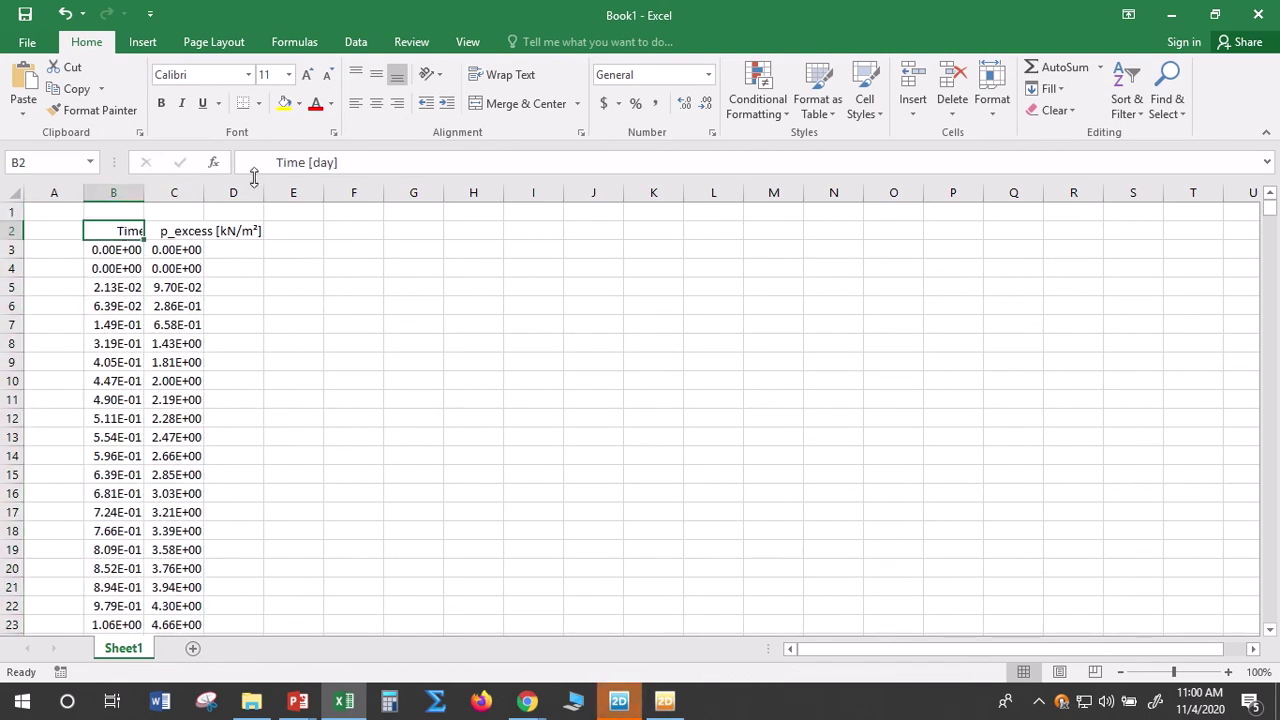
click(376, 103)
click(180, 230)
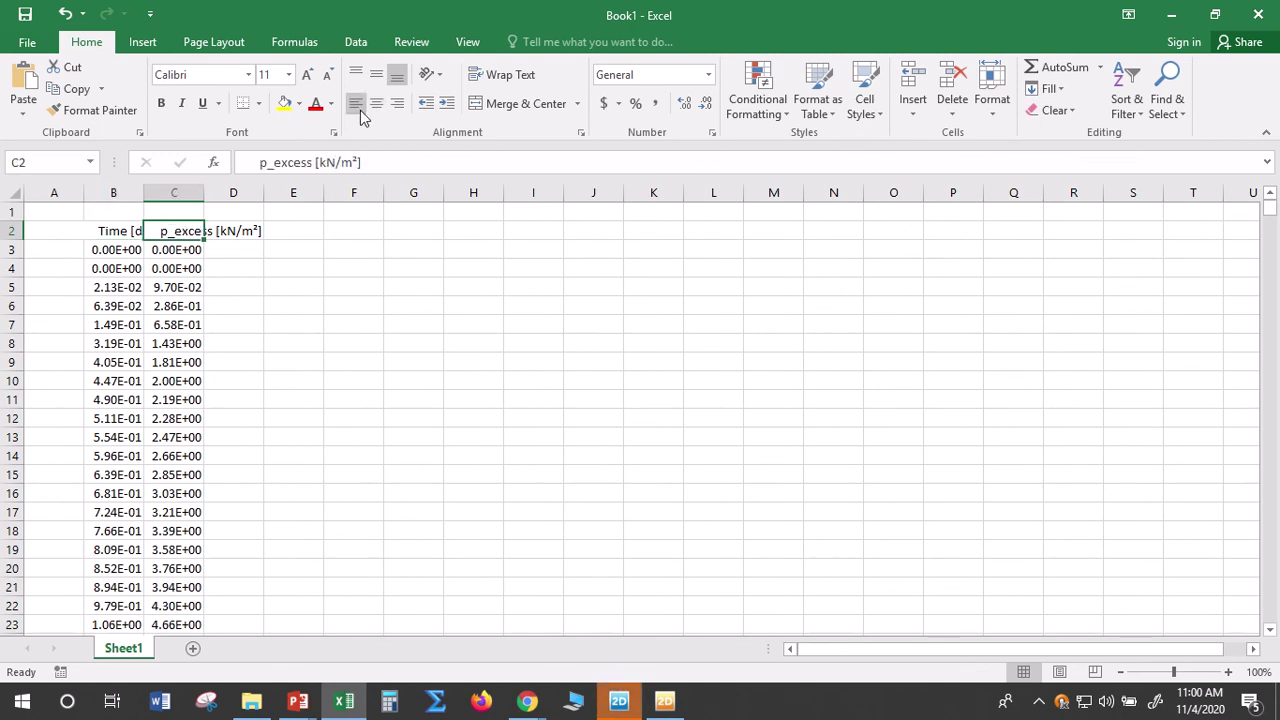
click(376, 103)
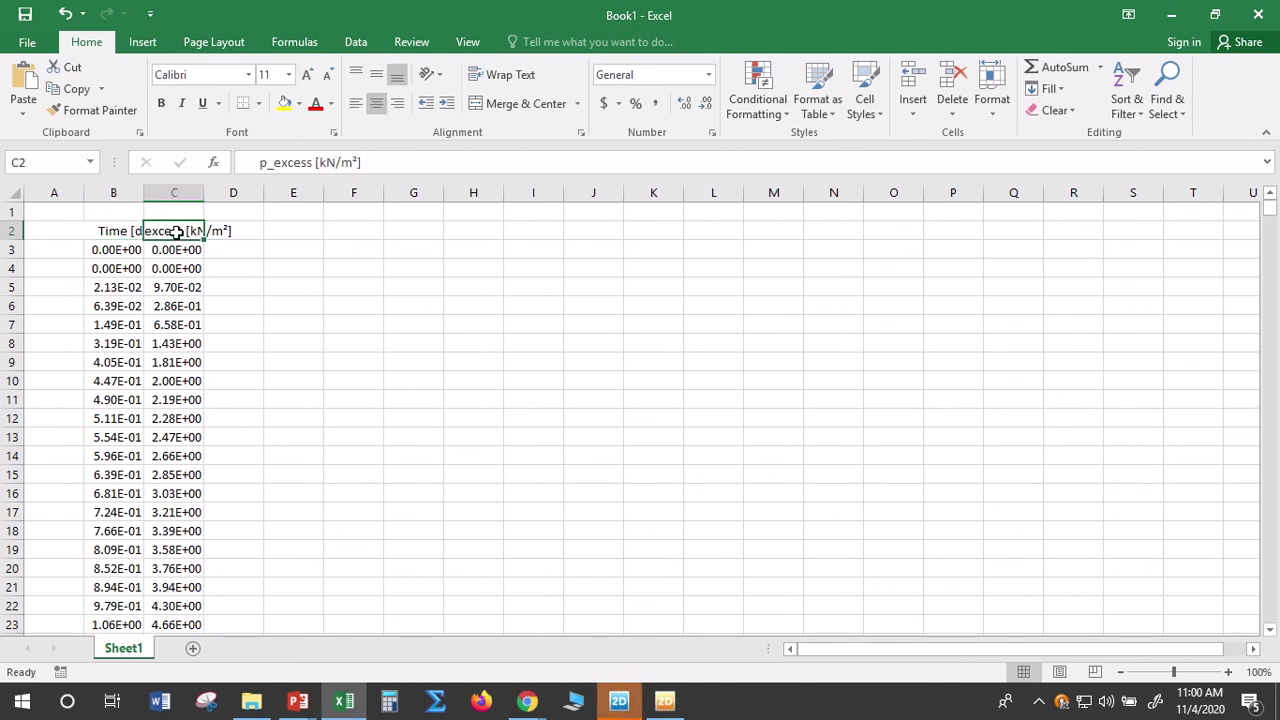
Replace the header in C2 with "Excess pressure" and widen column C to fit it
key(BackSpace)
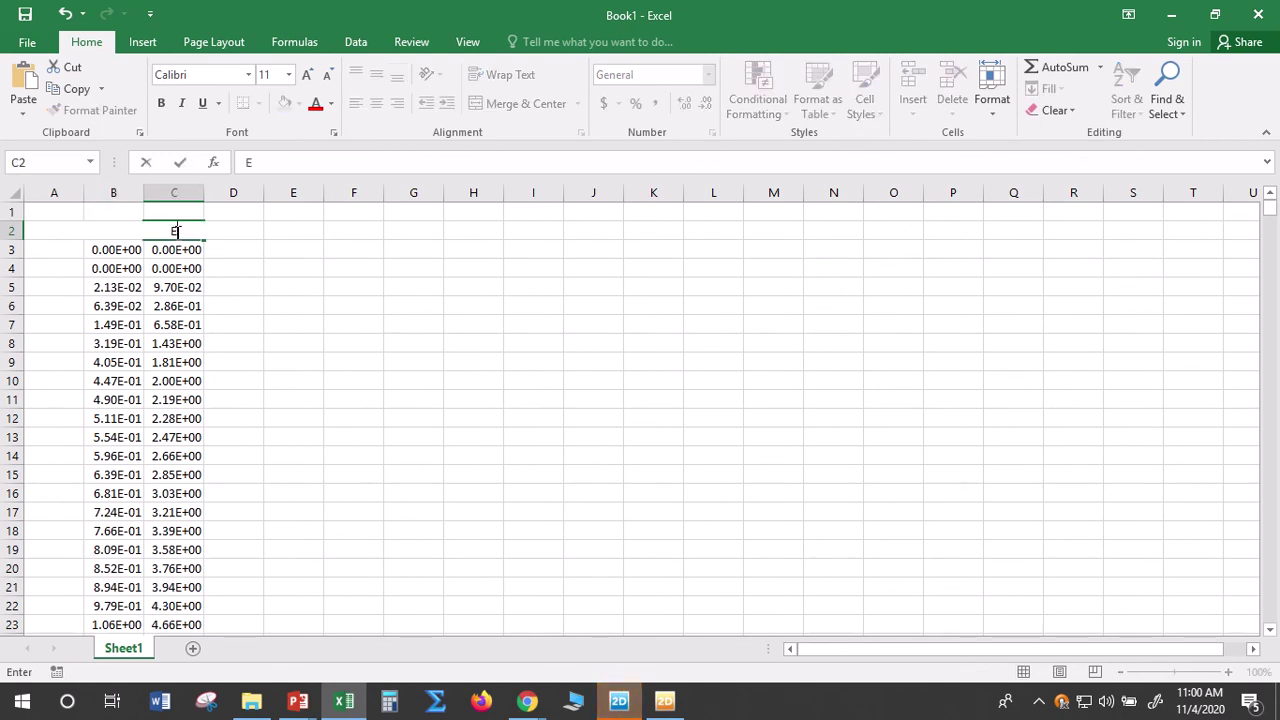
text(Excess pressure)
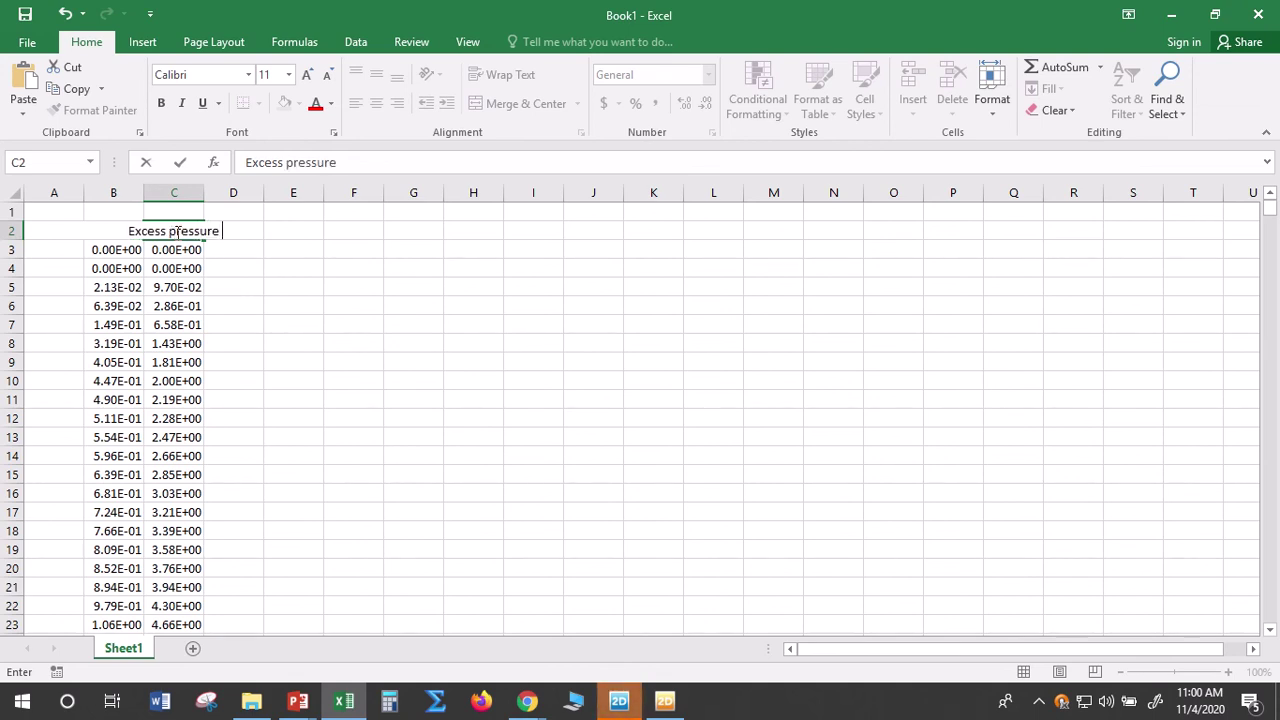
click(360, 420)
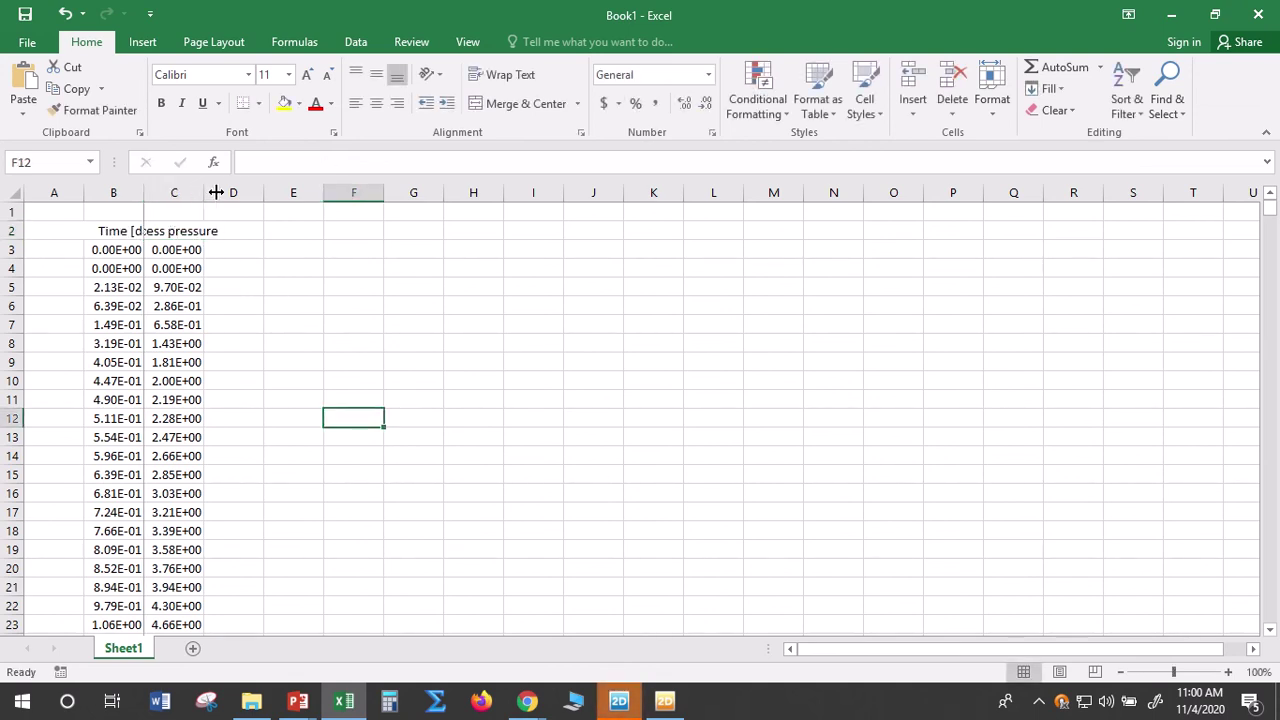
drag(216, 192, 248, 296)
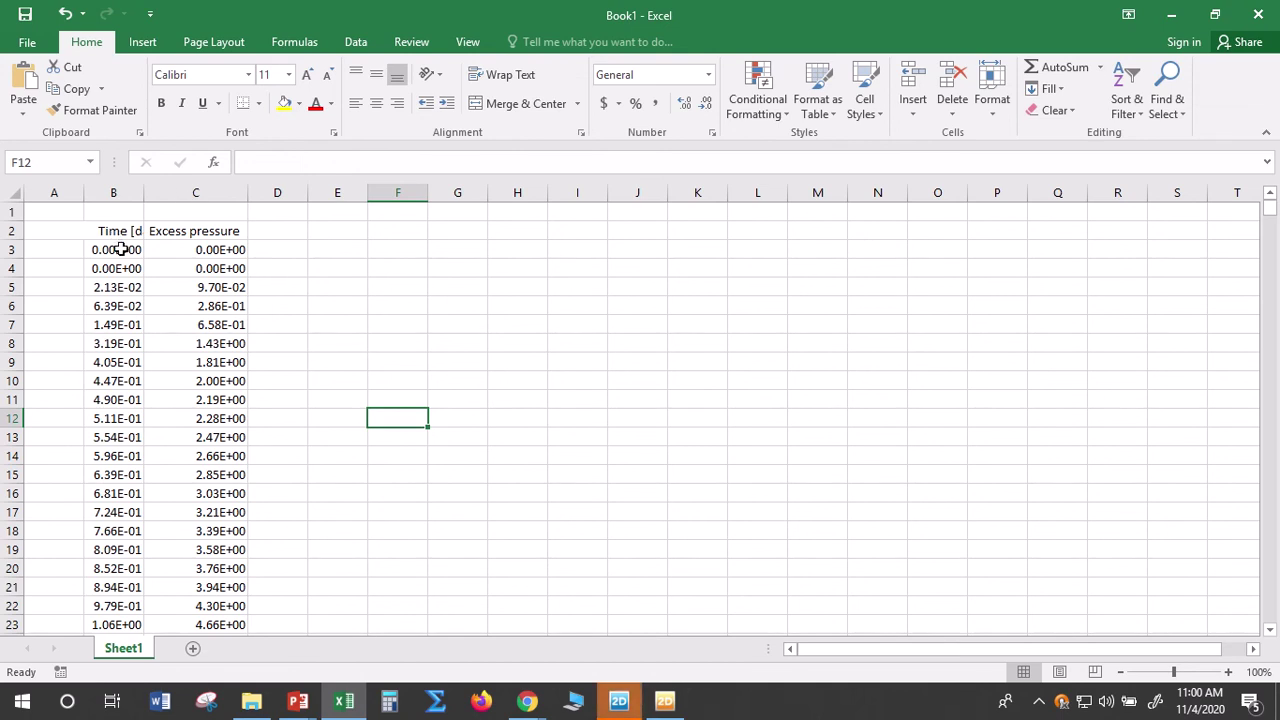
Center all time and excess pressure values in columns B and C from row 3 down, and set their number format to General
drag(120, 249, 198, 258)
key(ctrl+shift+Down)
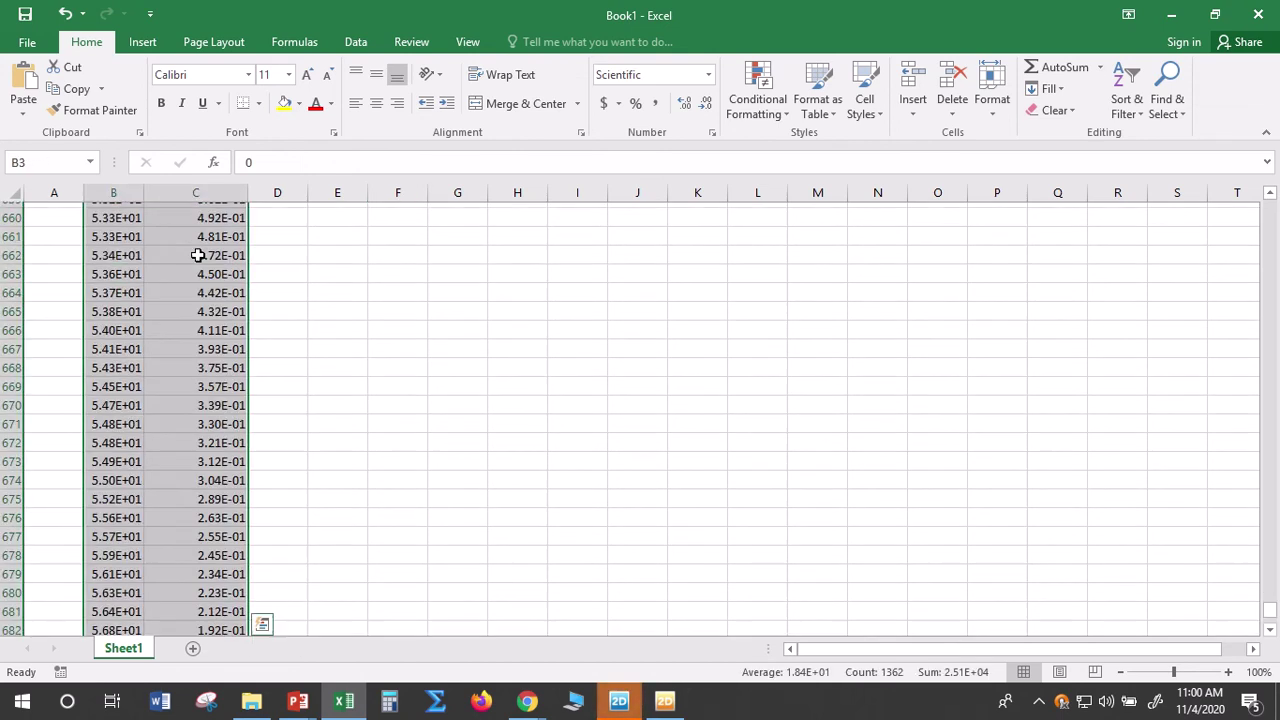
click(377, 104)
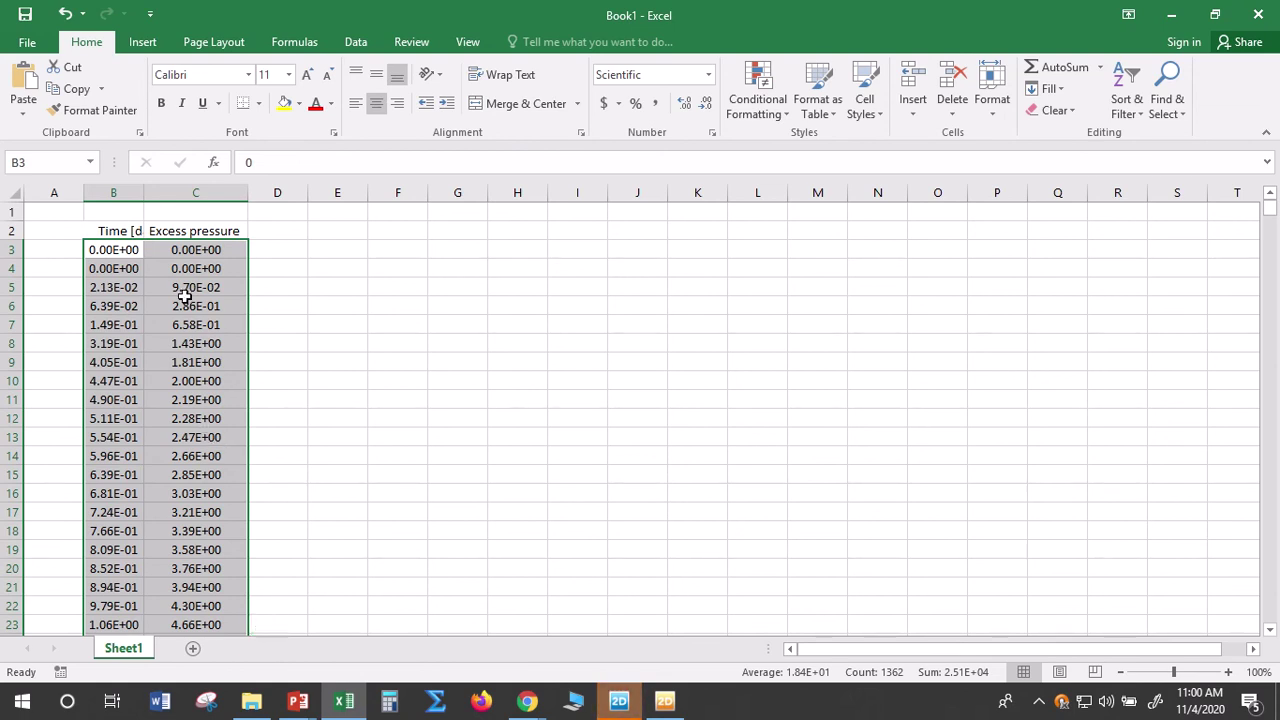
right_click(209, 250)
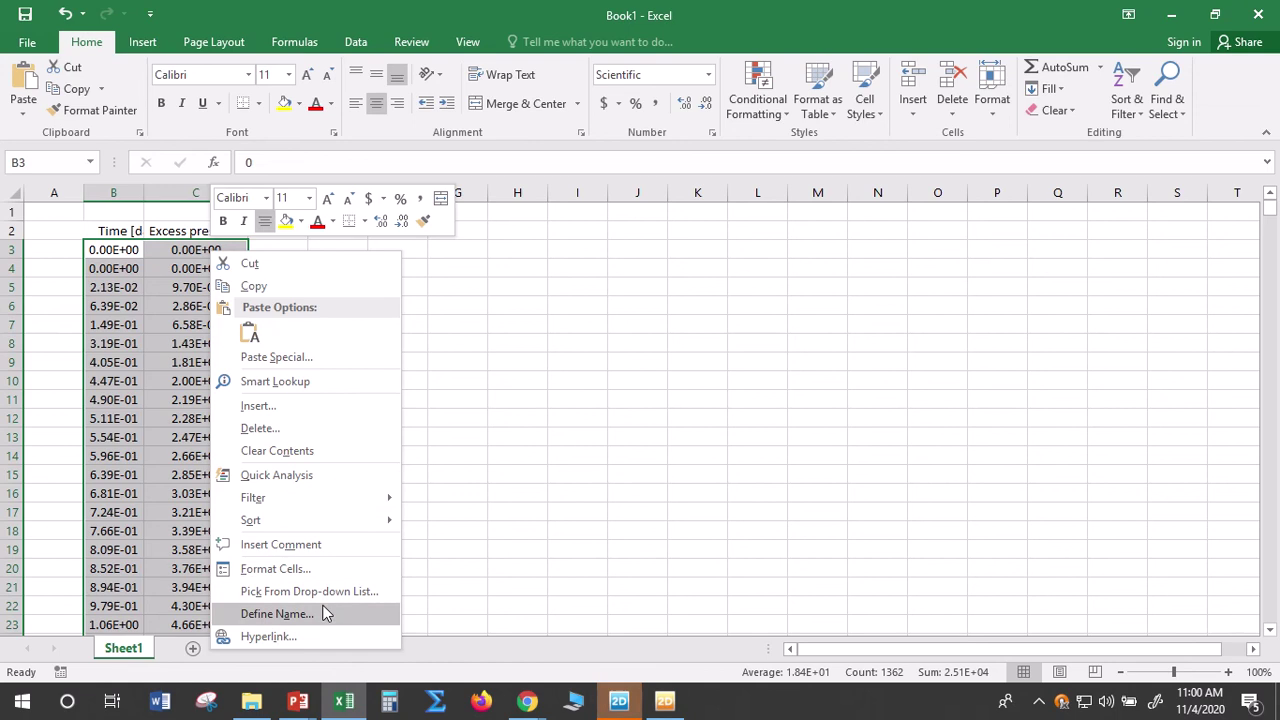
click(274, 569)
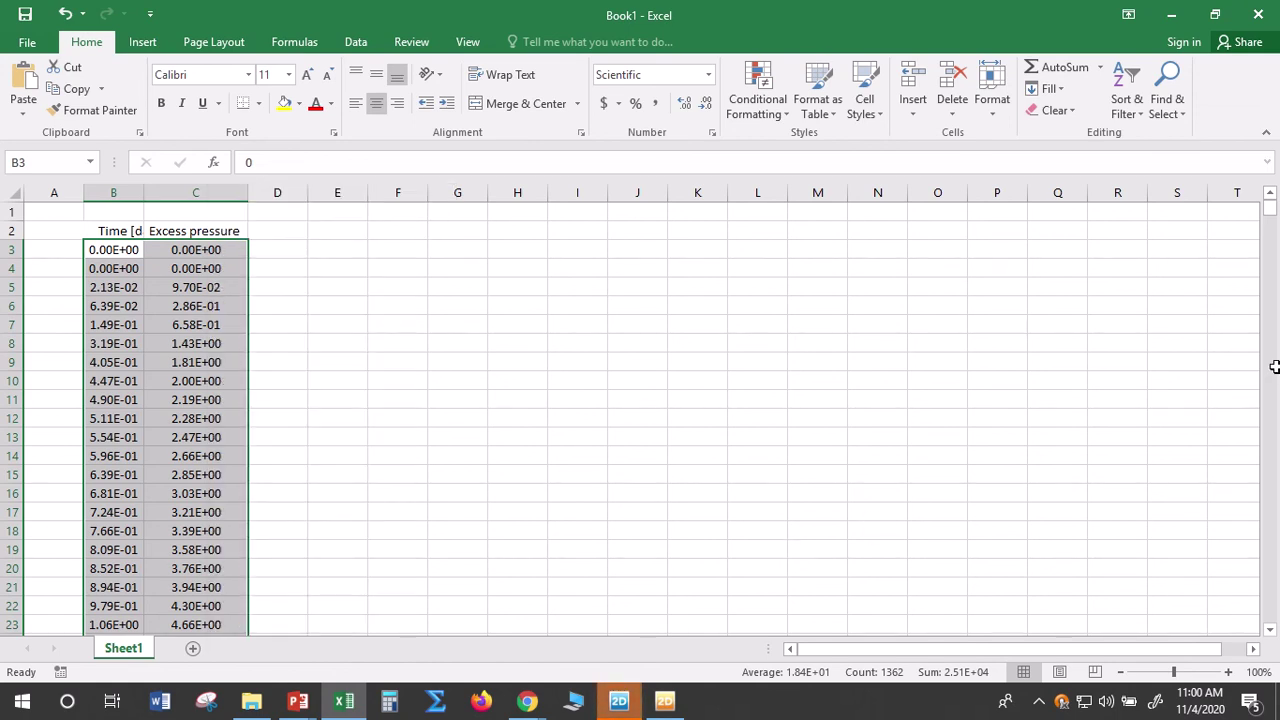
click(134, 330)
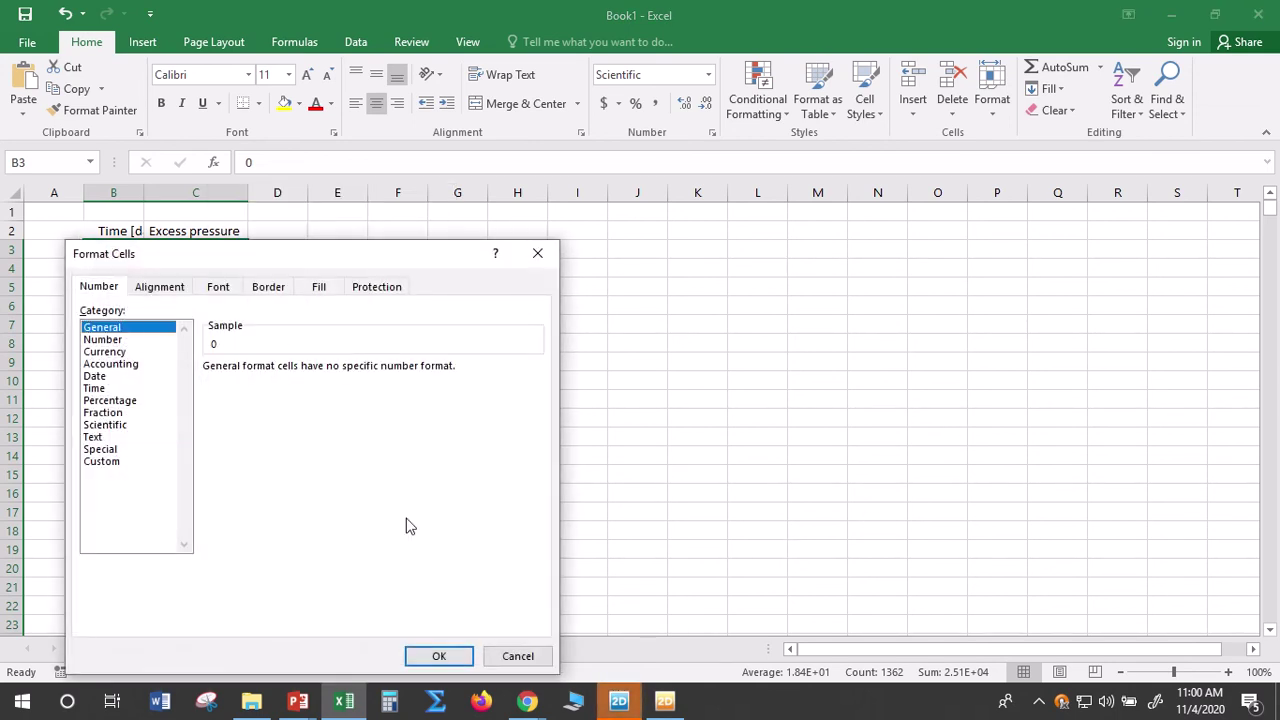
click(440, 656)
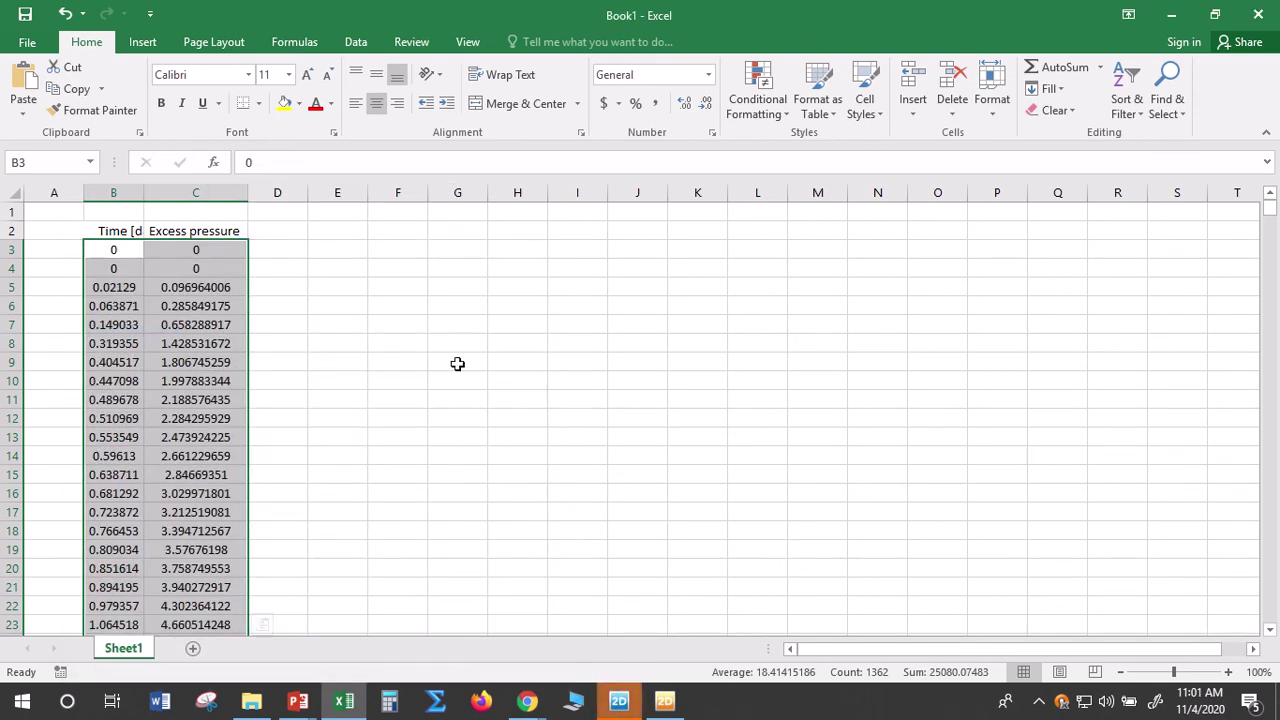
Reduce the values in columns B and C to three decimal places
click(706, 112)
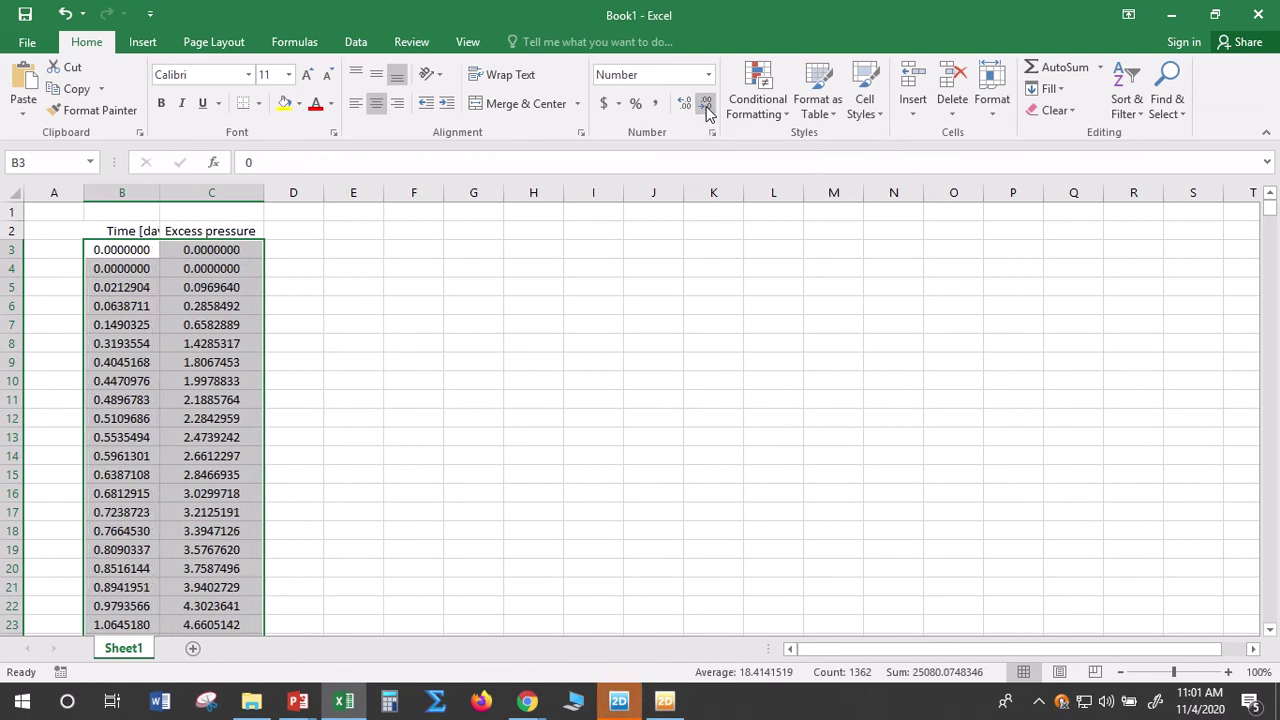
click(706, 112)
click(706, 112)
click(706, 112)
click(706, 112)
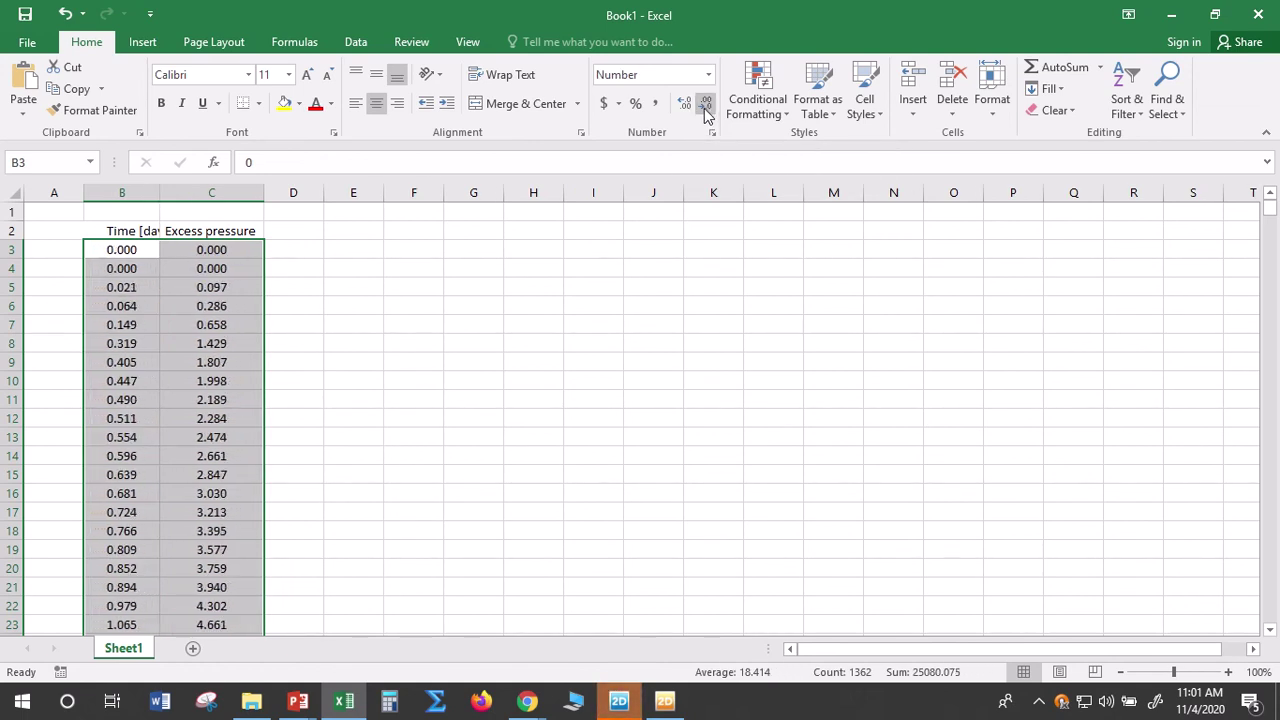
click(452, 420)
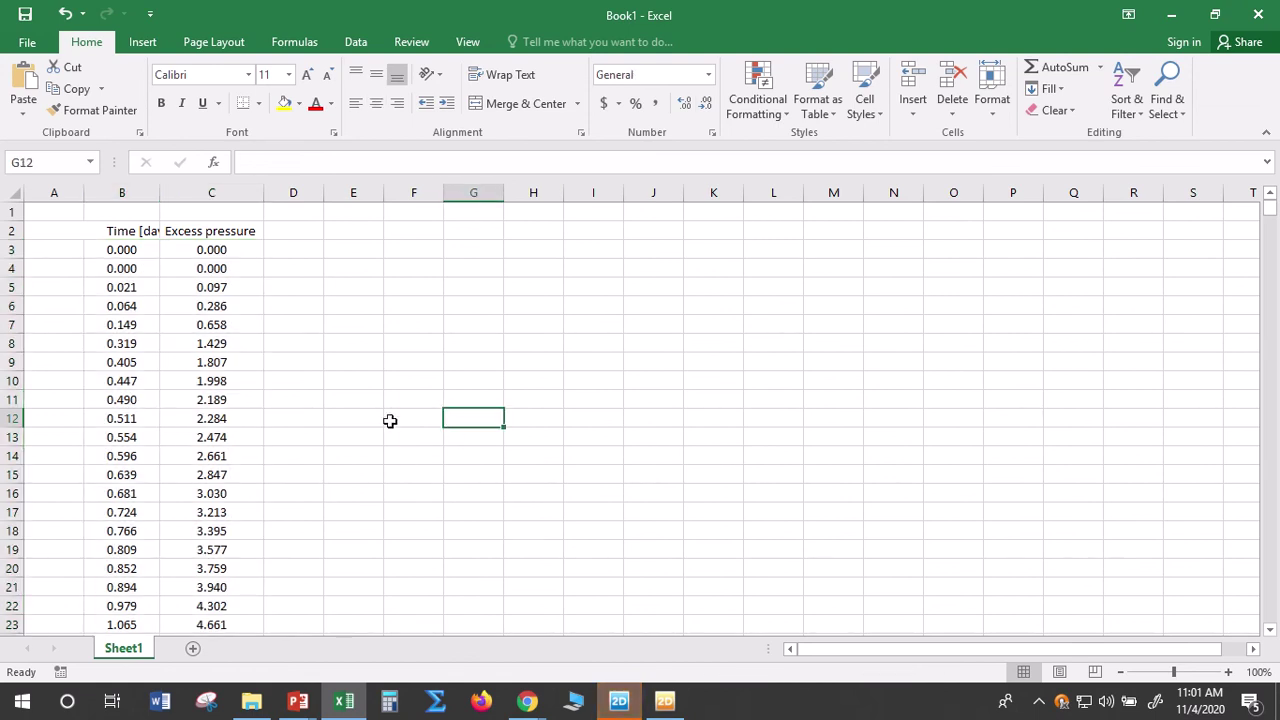
Label the first data set "Peat" in cell C1, above the excess pressure header
scroll(217, 323, down, 20)
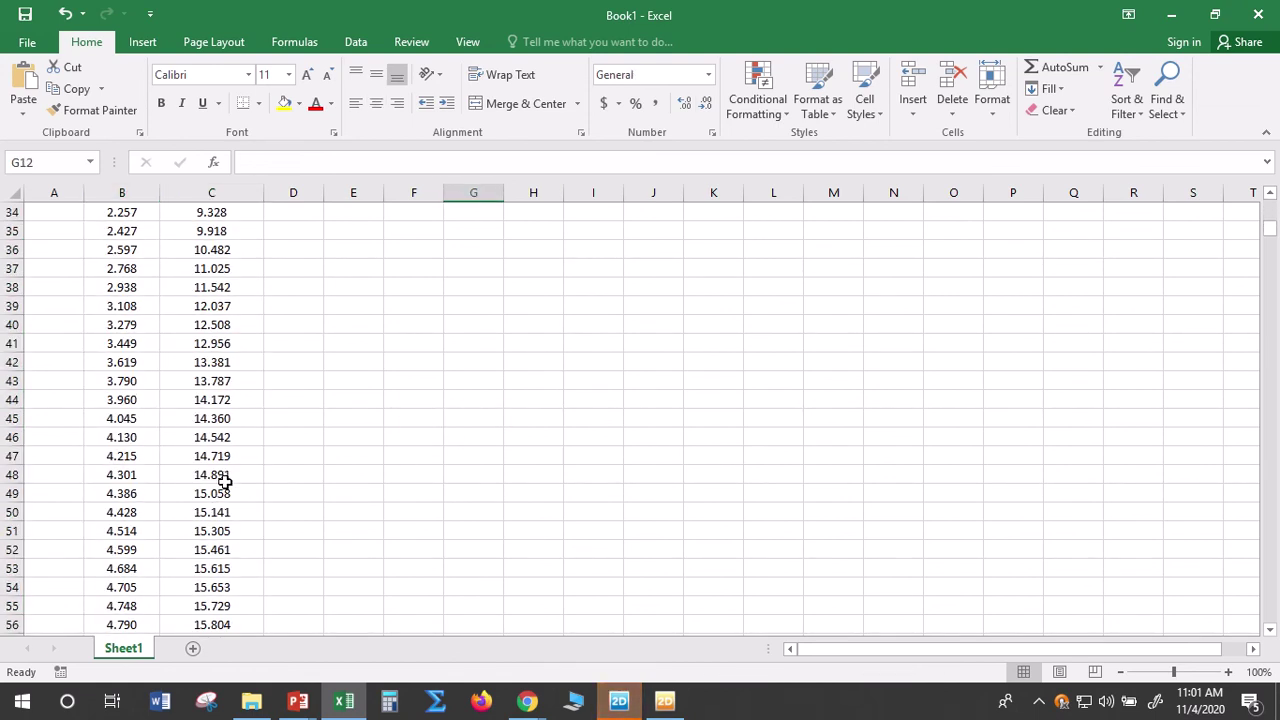
scroll(197, 514, down, 20)
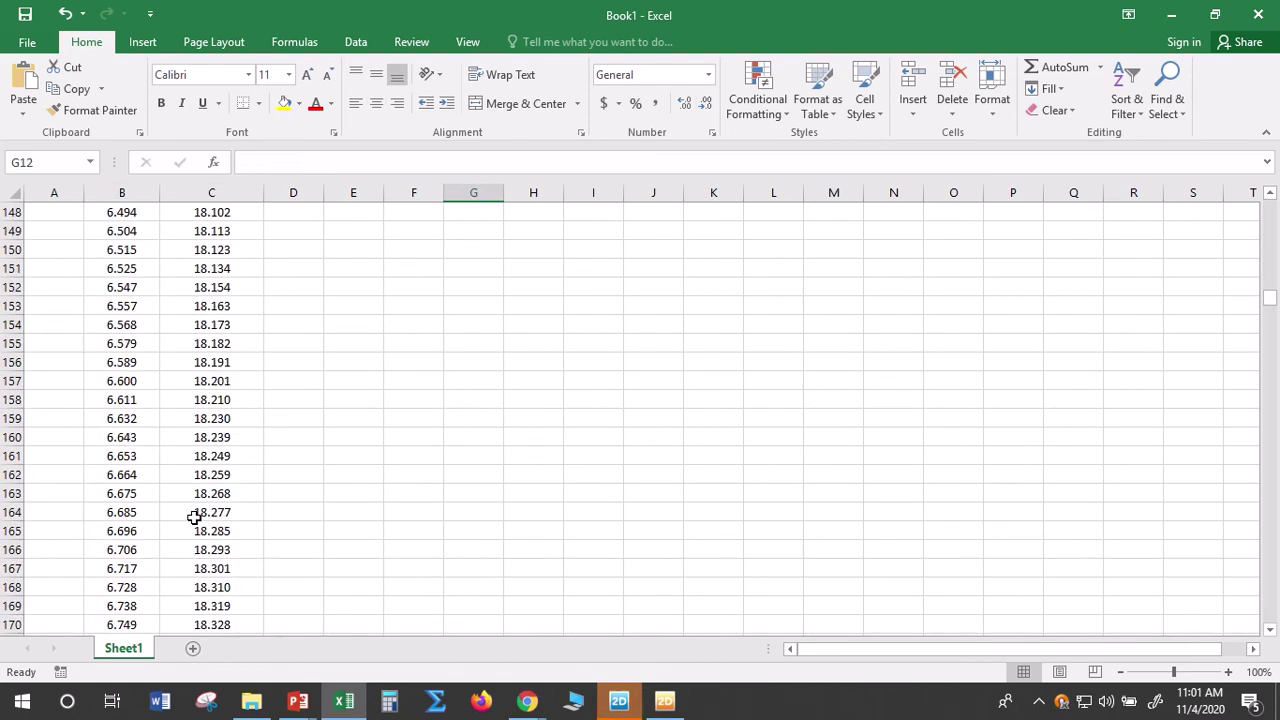
drag(1271, 316, 1277, 190)
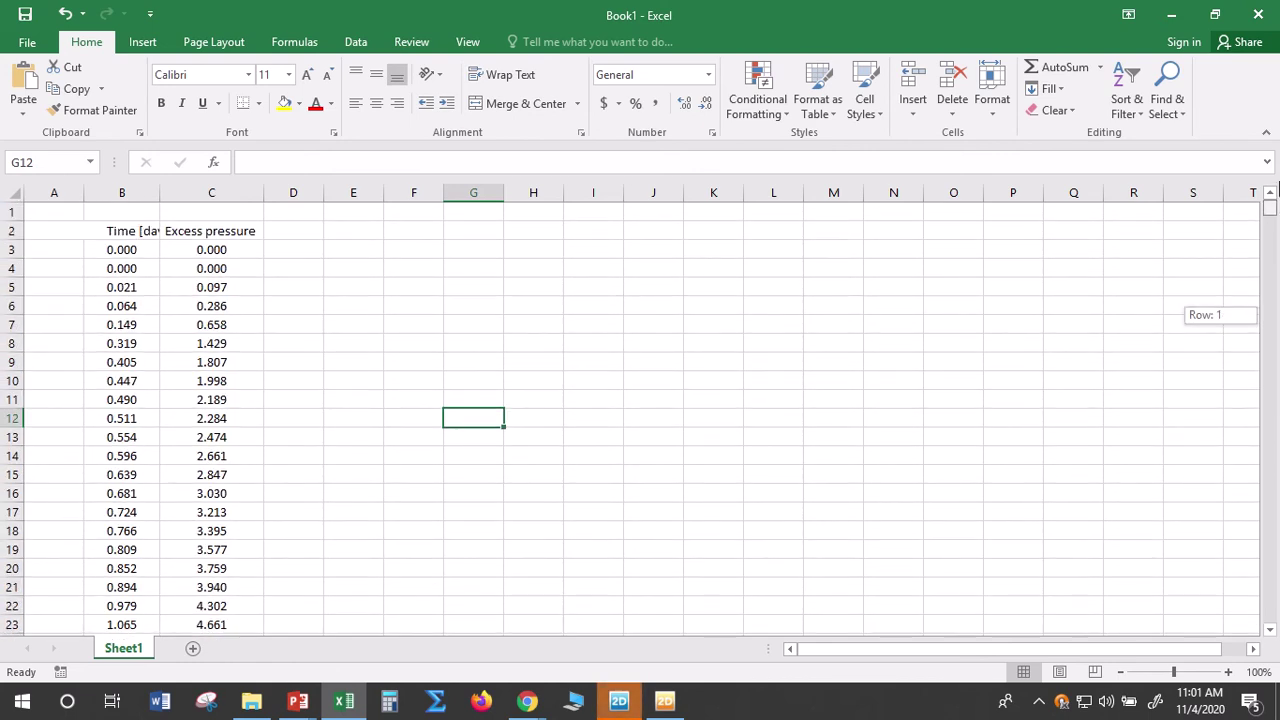
click(218, 213)
text(Pe)
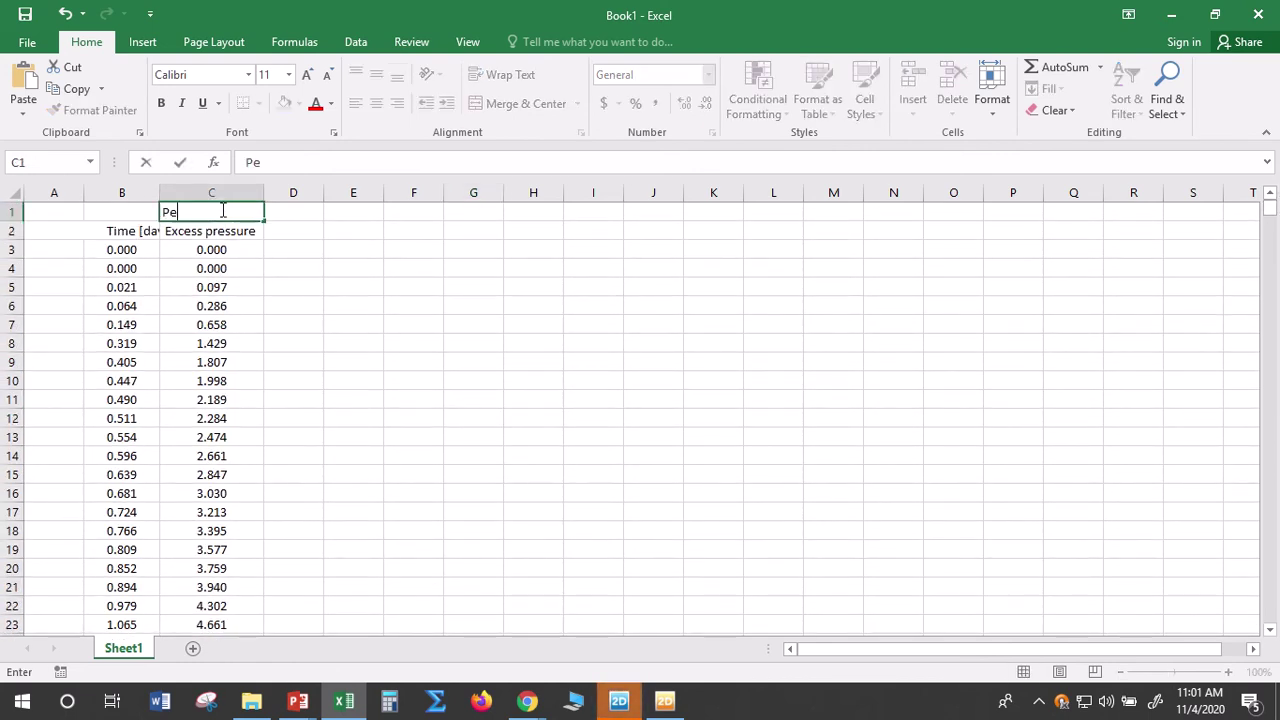
text(at)
click(377, 320)
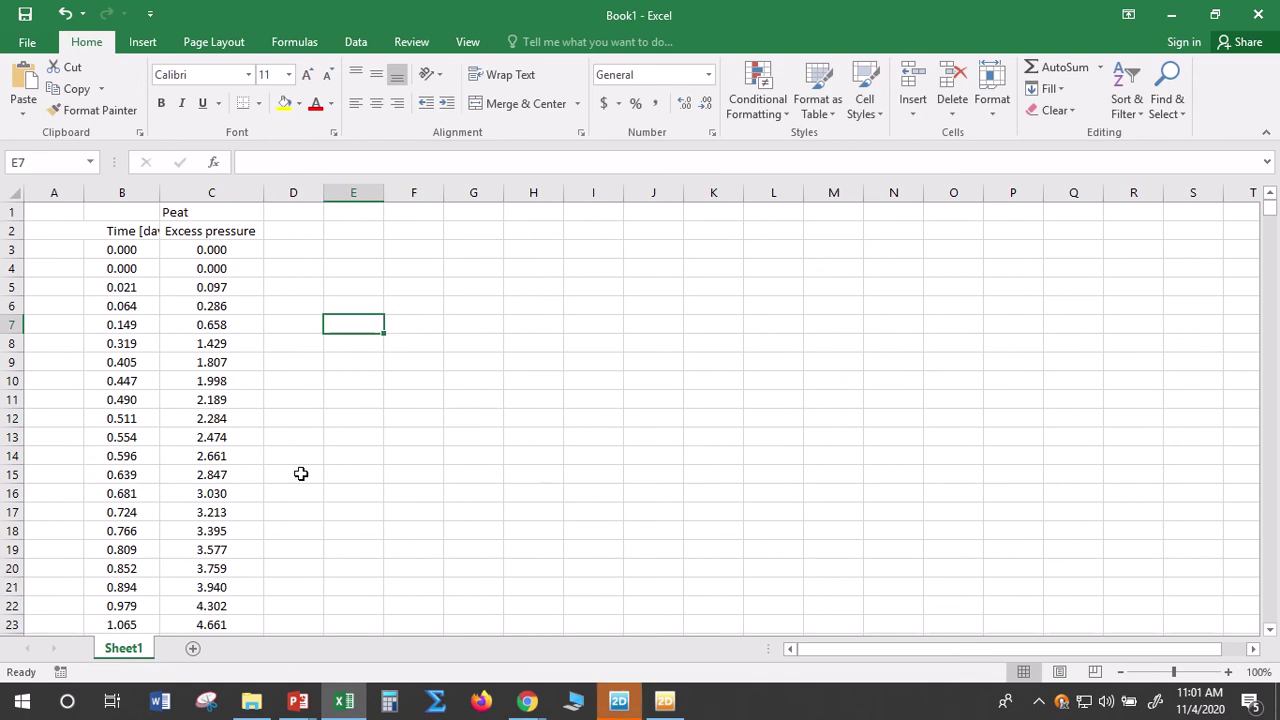
Switch to PLAXIS 2D Output, copy the Node 9628 table, and paste it into the Excel sheet starting at cell E2
click(668, 704)
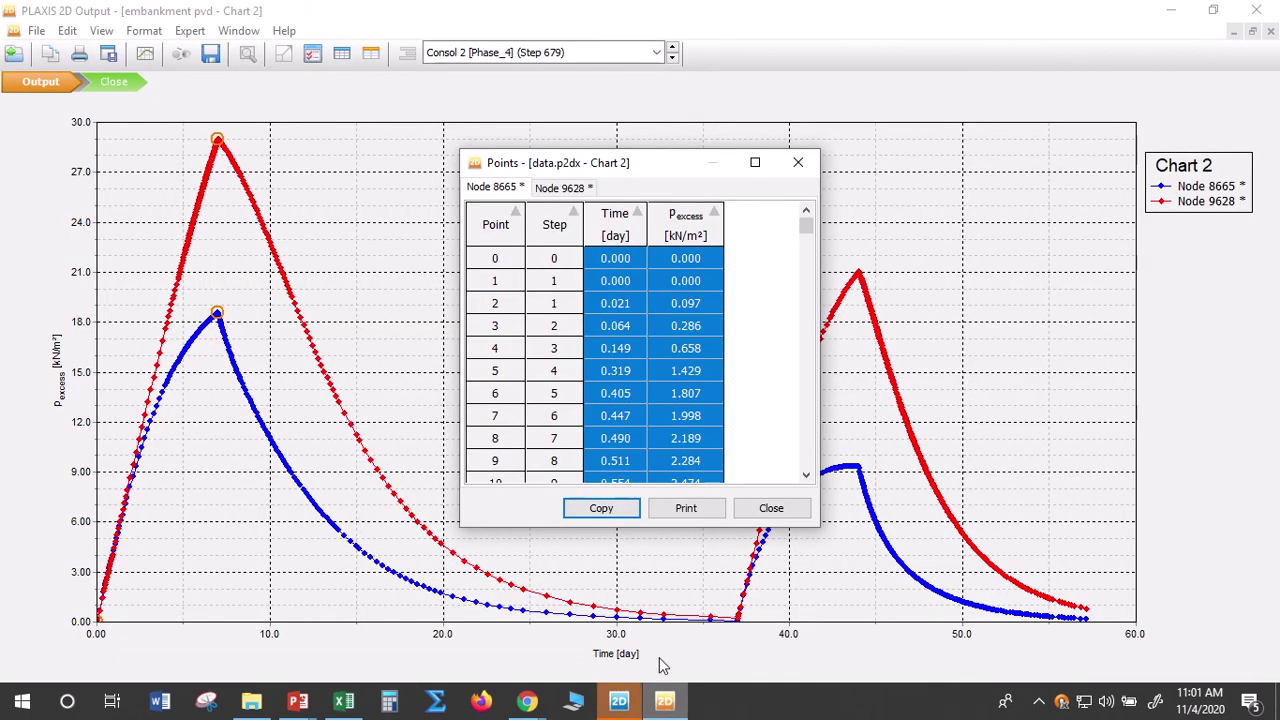
click(574, 190)
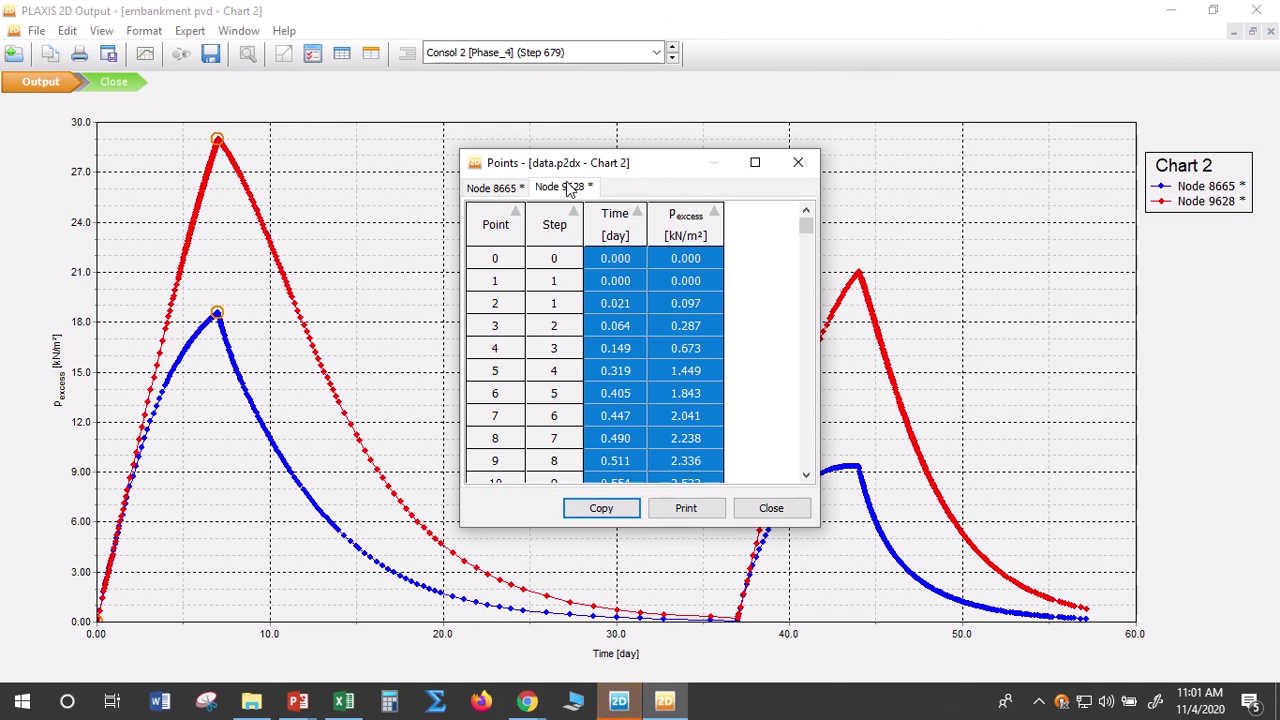
click(610, 510)
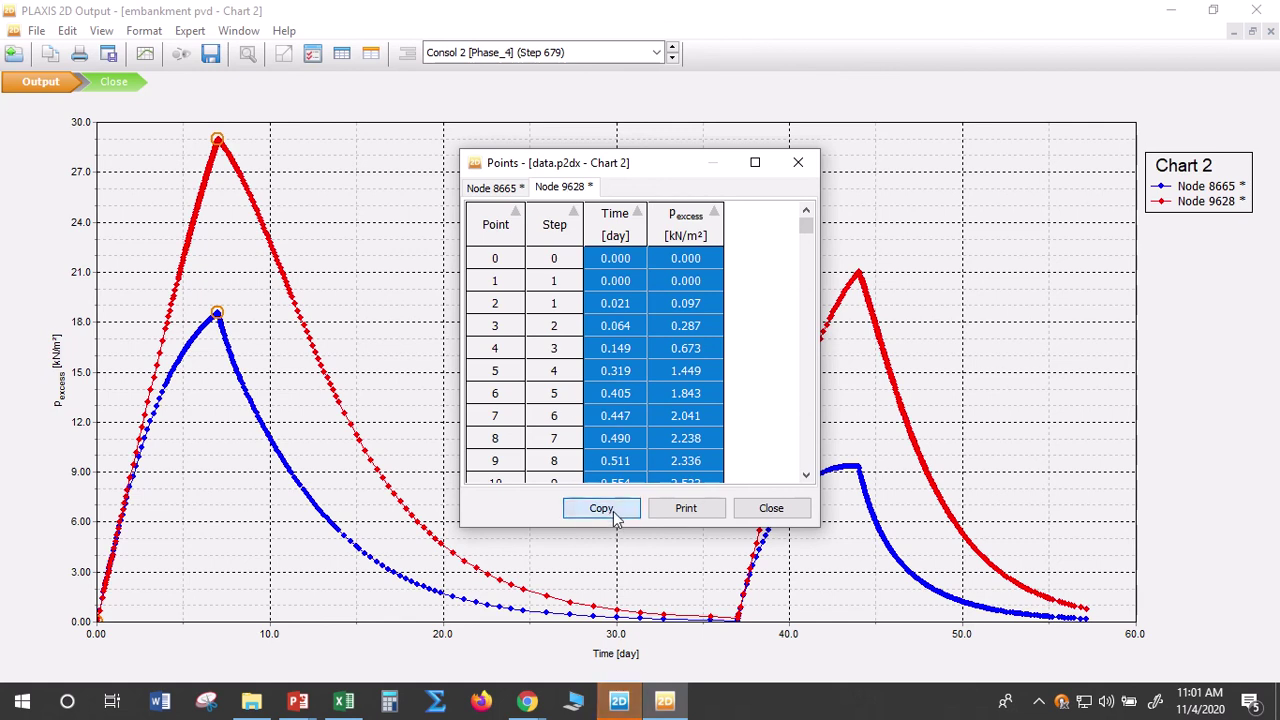
click(344, 701)
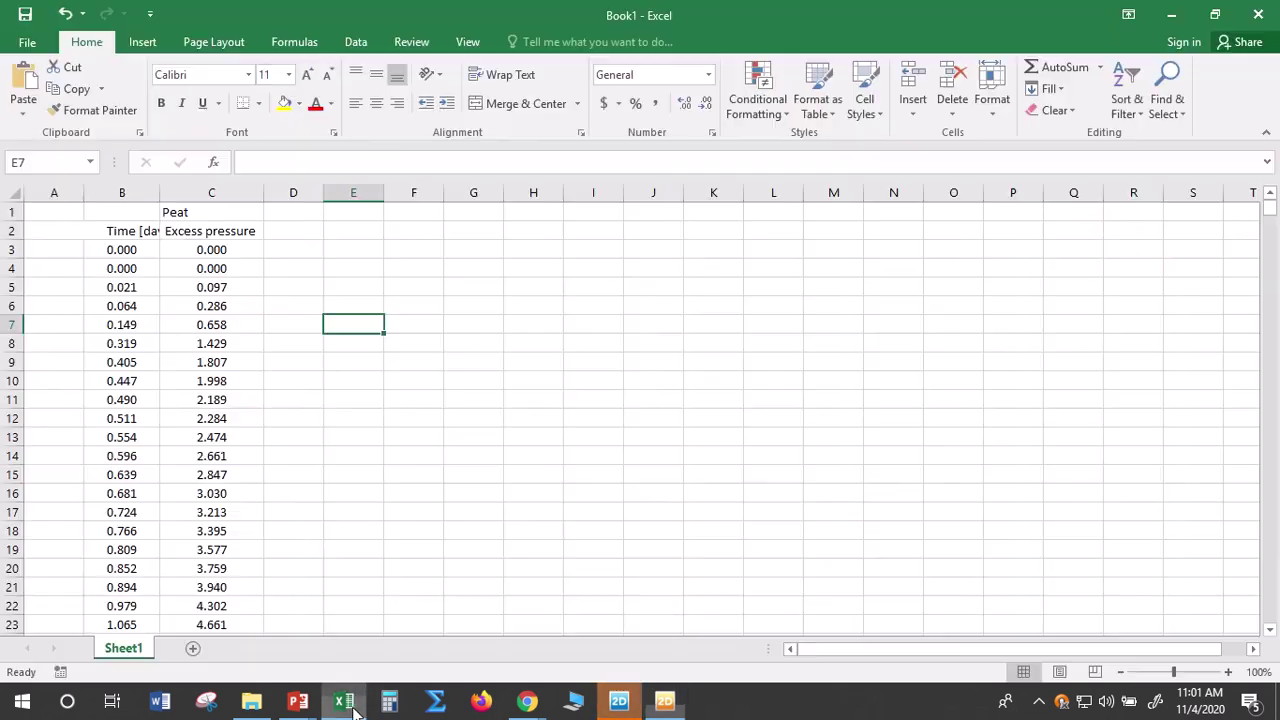
click(340, 232)
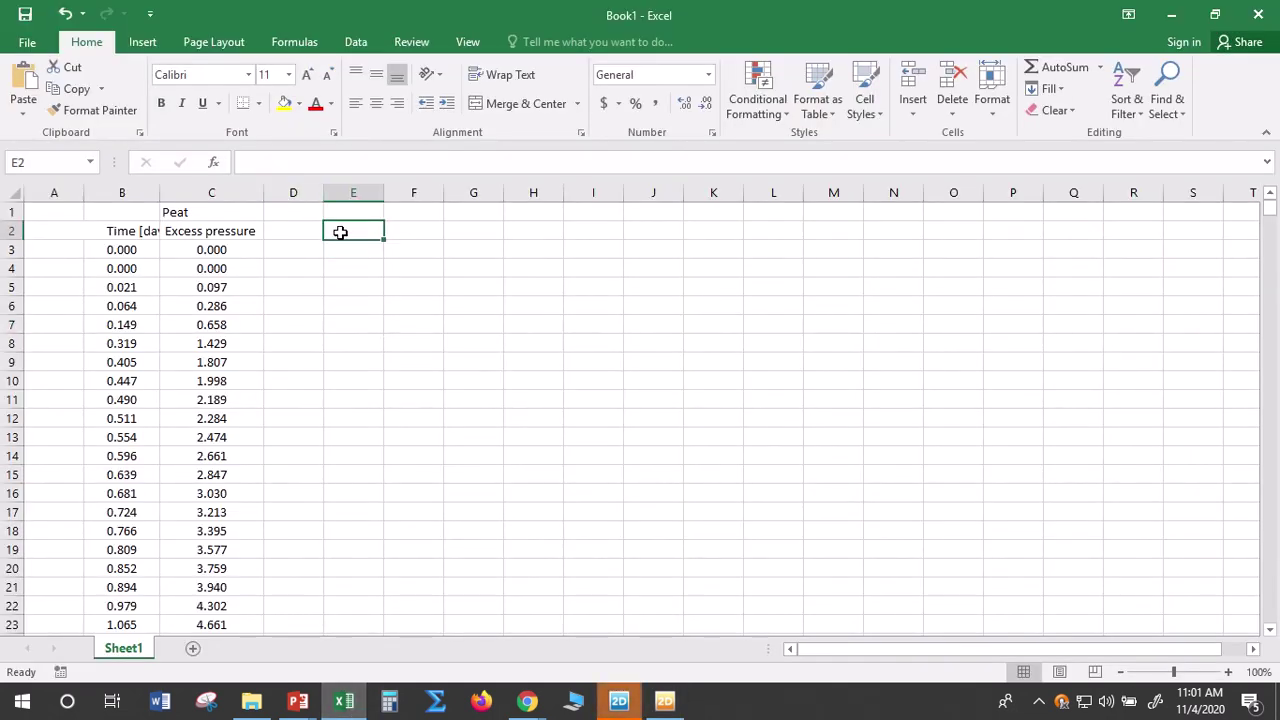
right_click(340, 232)
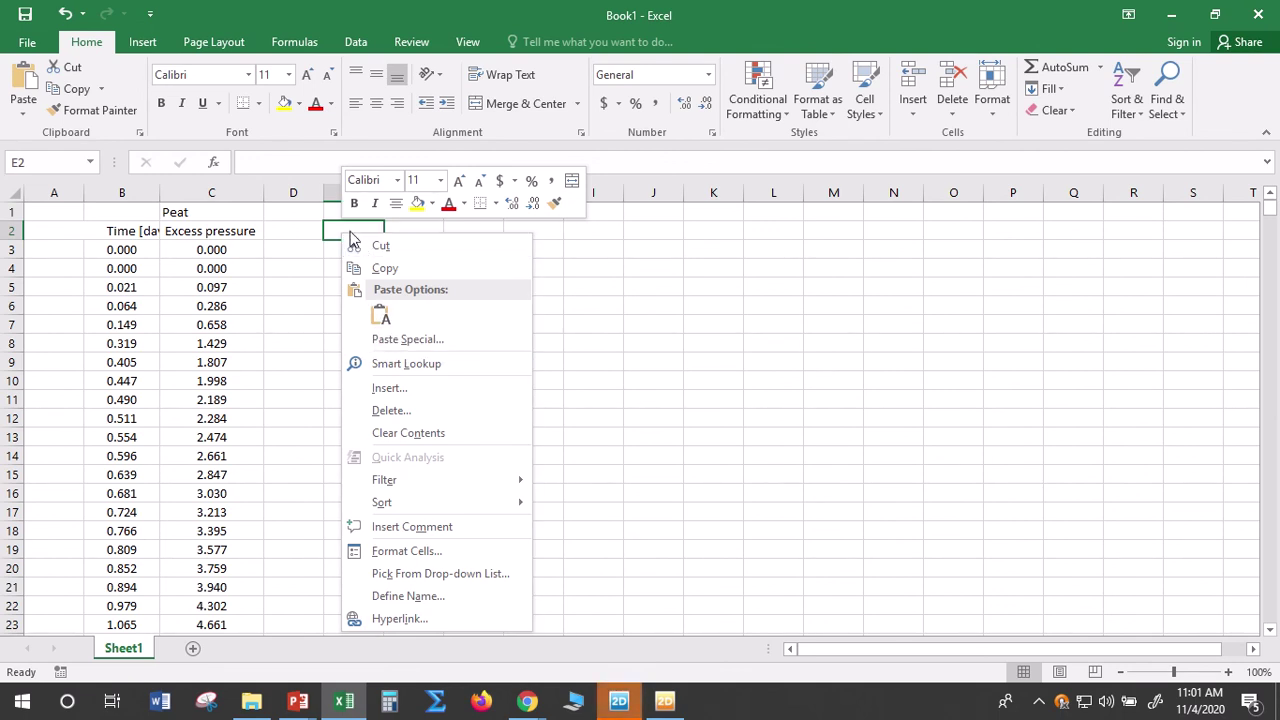
click(350, 231)
key(ctrl+v)
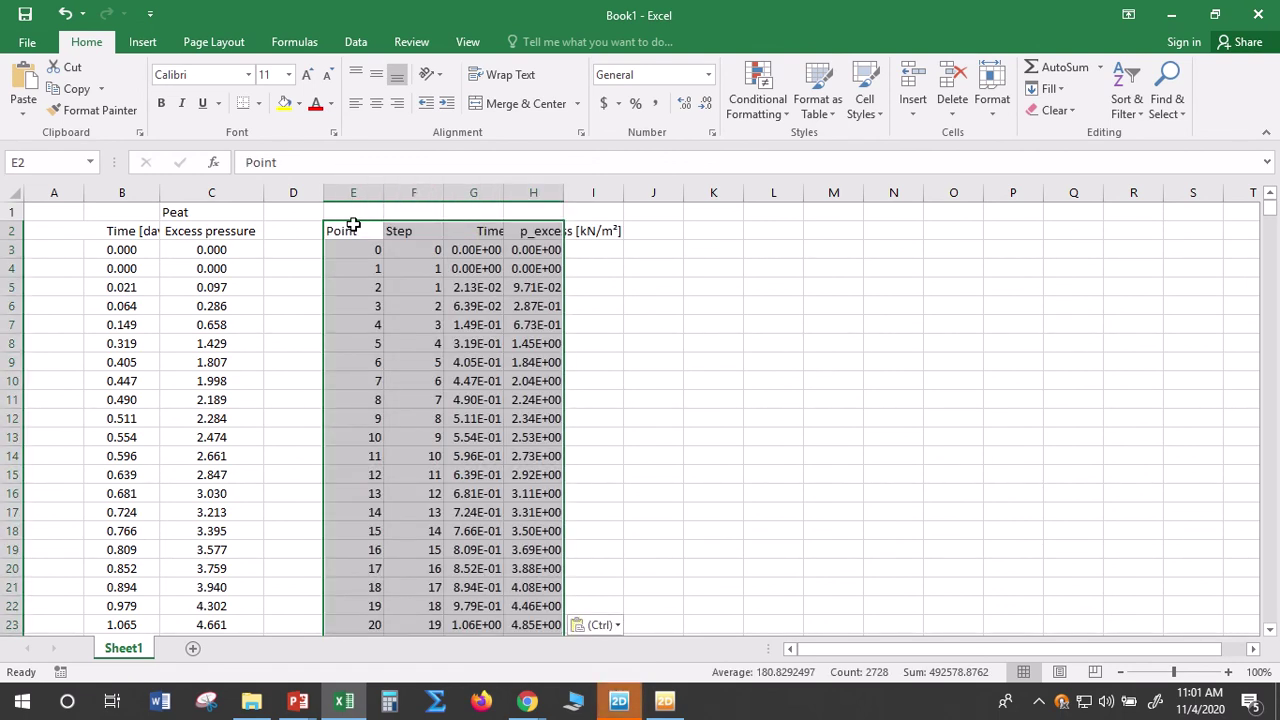
Delete the Point and Step columns from the newly pasted Node 9628 data
drag(354, 190, 413, 188)
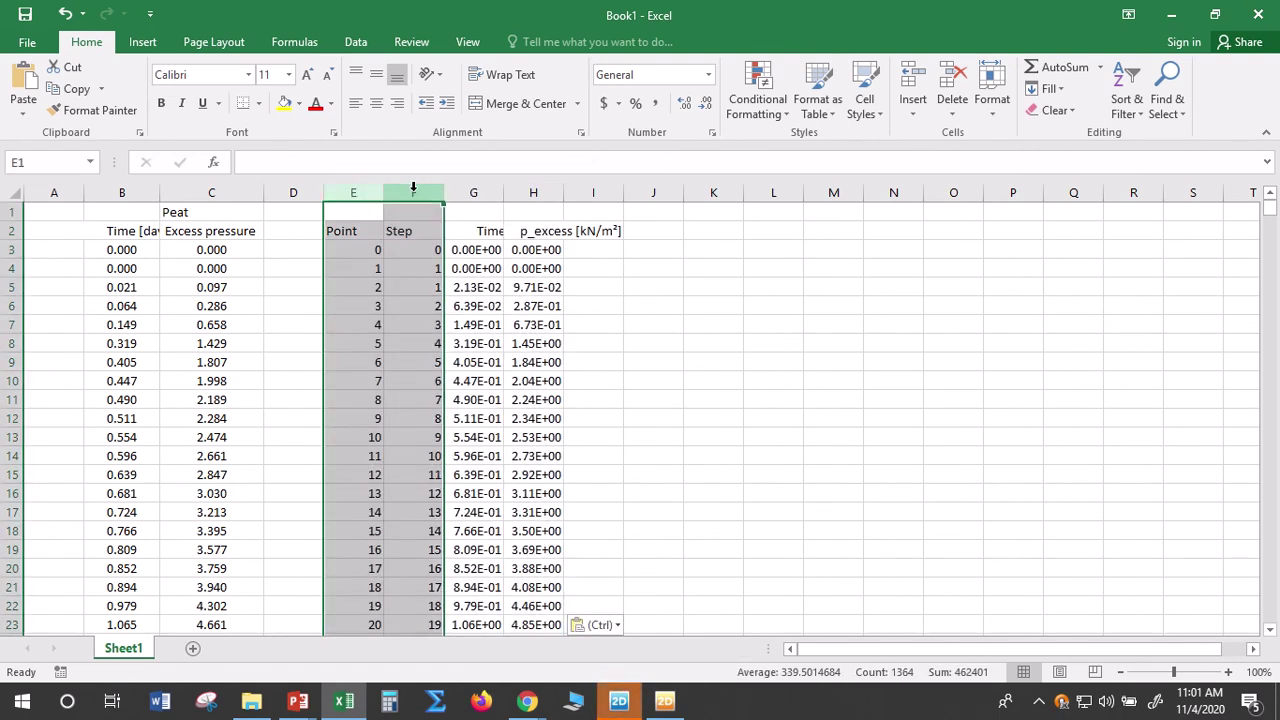
right_click(413, 188)
click(487, 341)
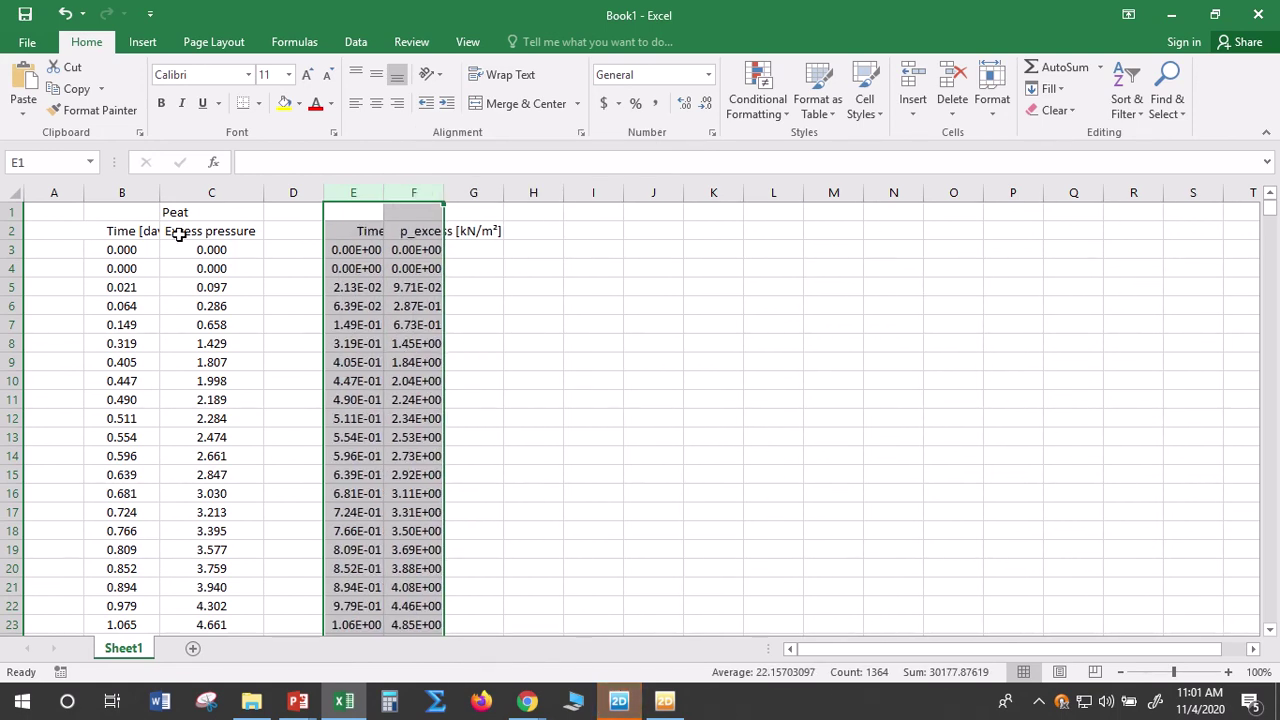
Copy the headers in B2:C2 onto E2:F2 and widen column F to fit "Excess pressure"
drag(144, 231, 174, 231)
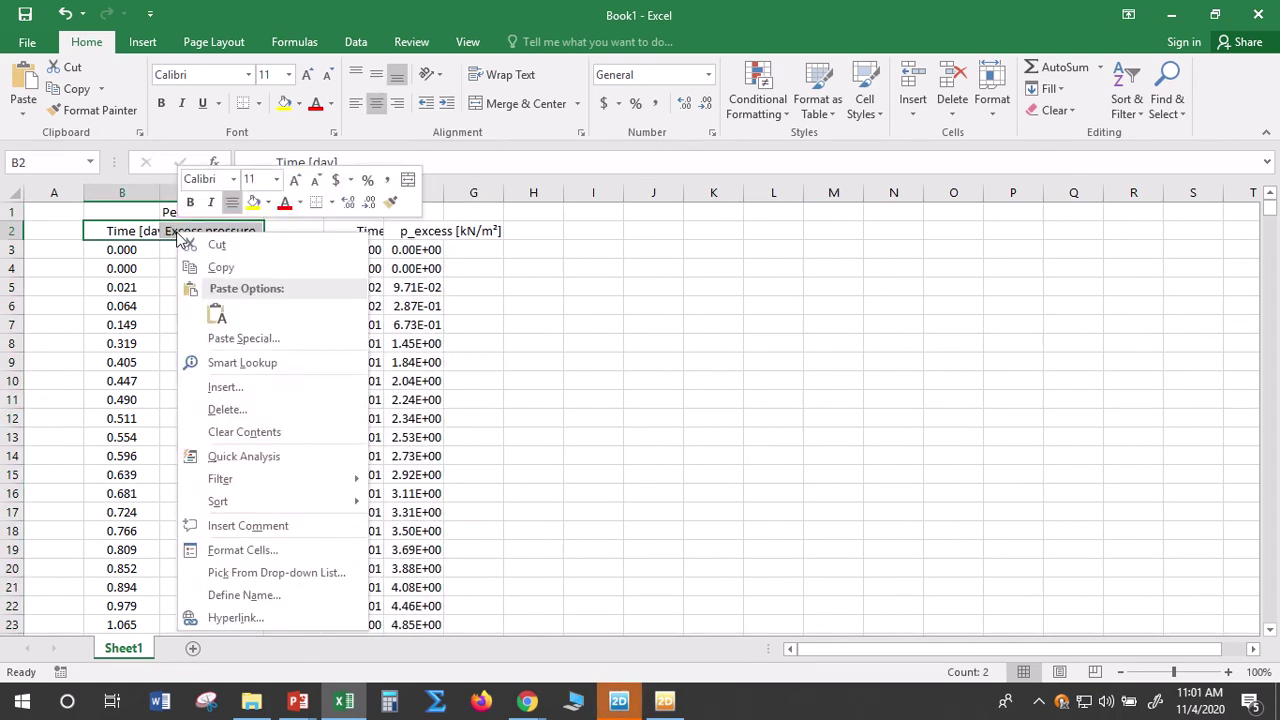
click(221, 267)
click(358, 232)
right_click(362, 232)
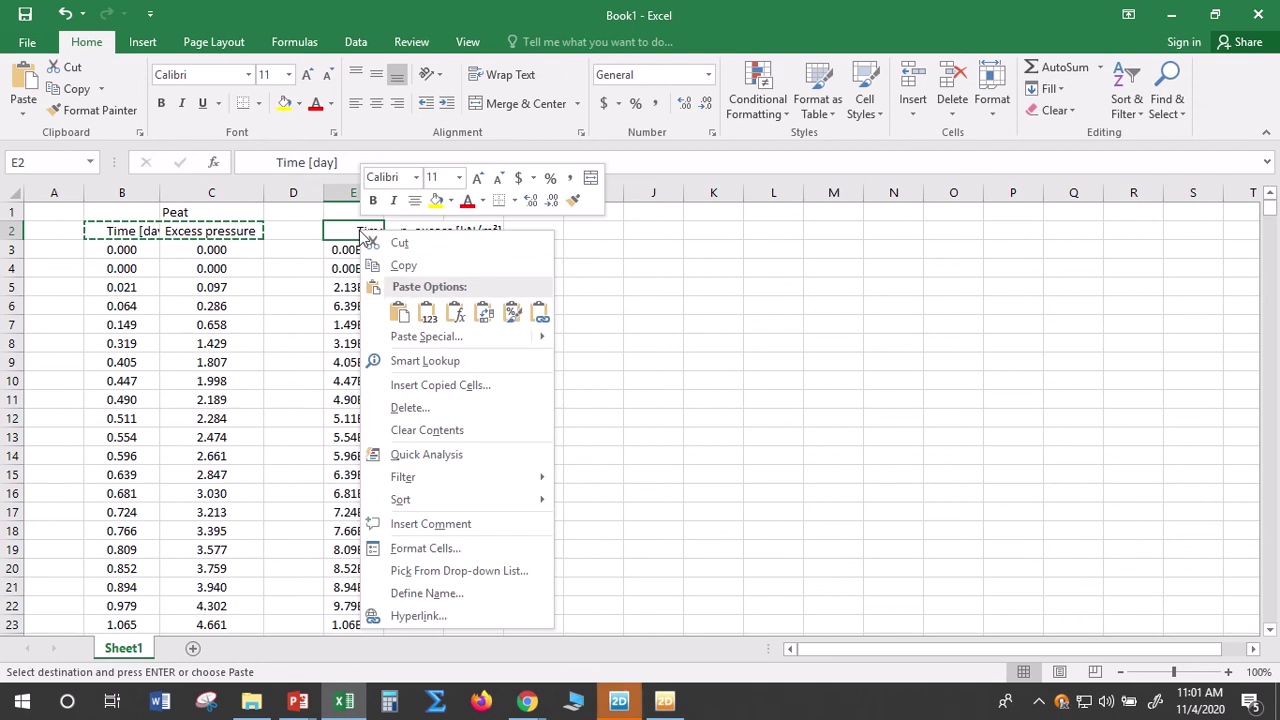
click(399, 313)
click(583, 306)
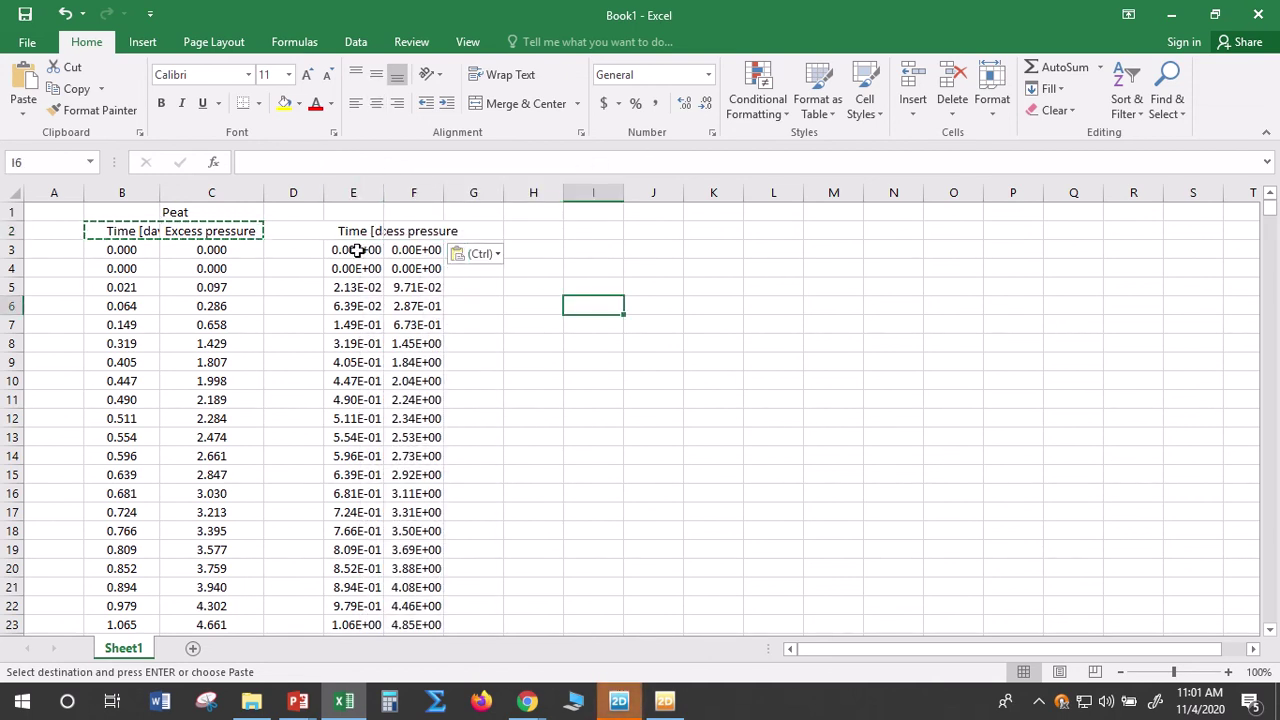
drag(446, 188, 476, 188)
Label the second data set "Clay" in cell F1
click(418, 215)
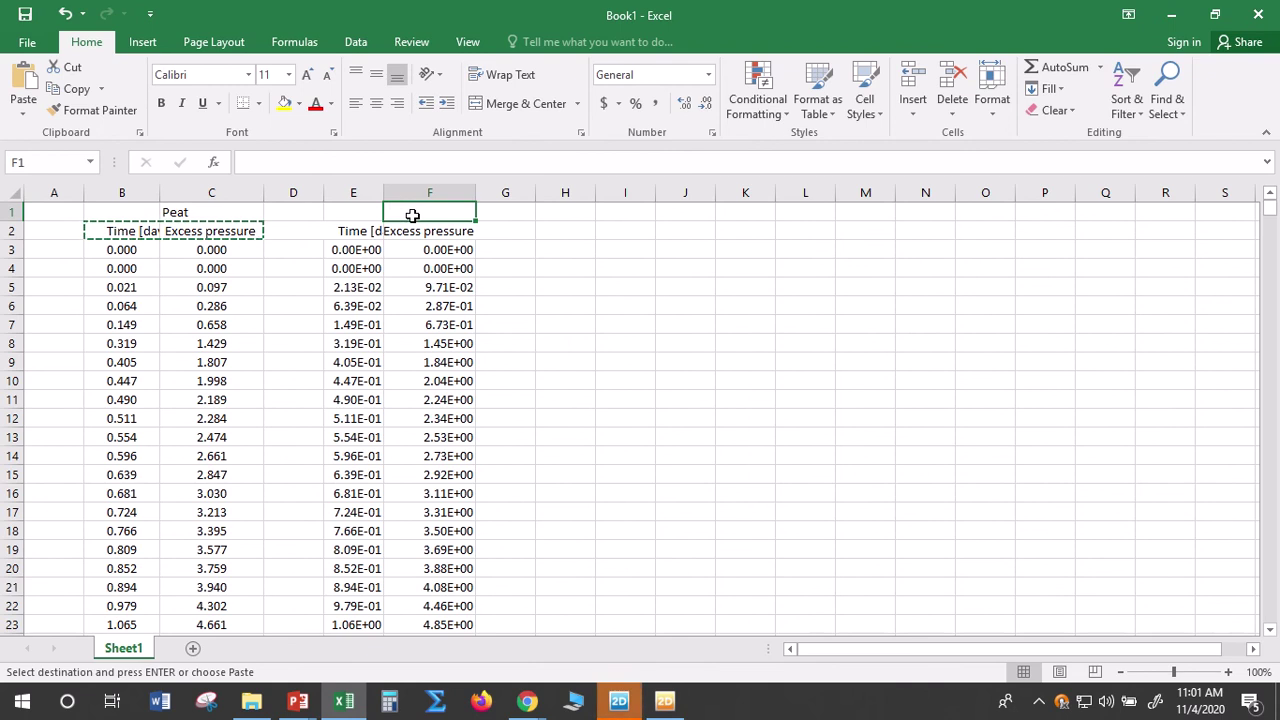
text(Clay)
click(505, 268)
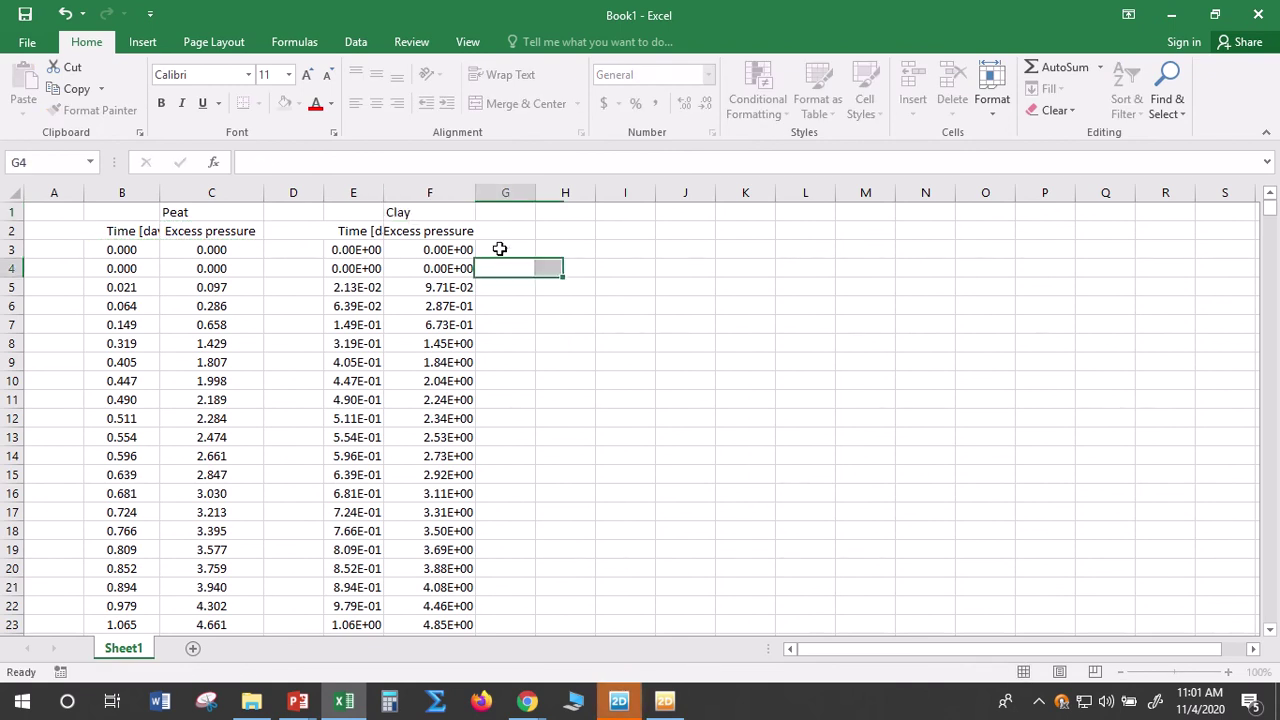
Set the number format of all clay time and excess pressure values from row 3 down to General
drag(366, 250, 452, 265)
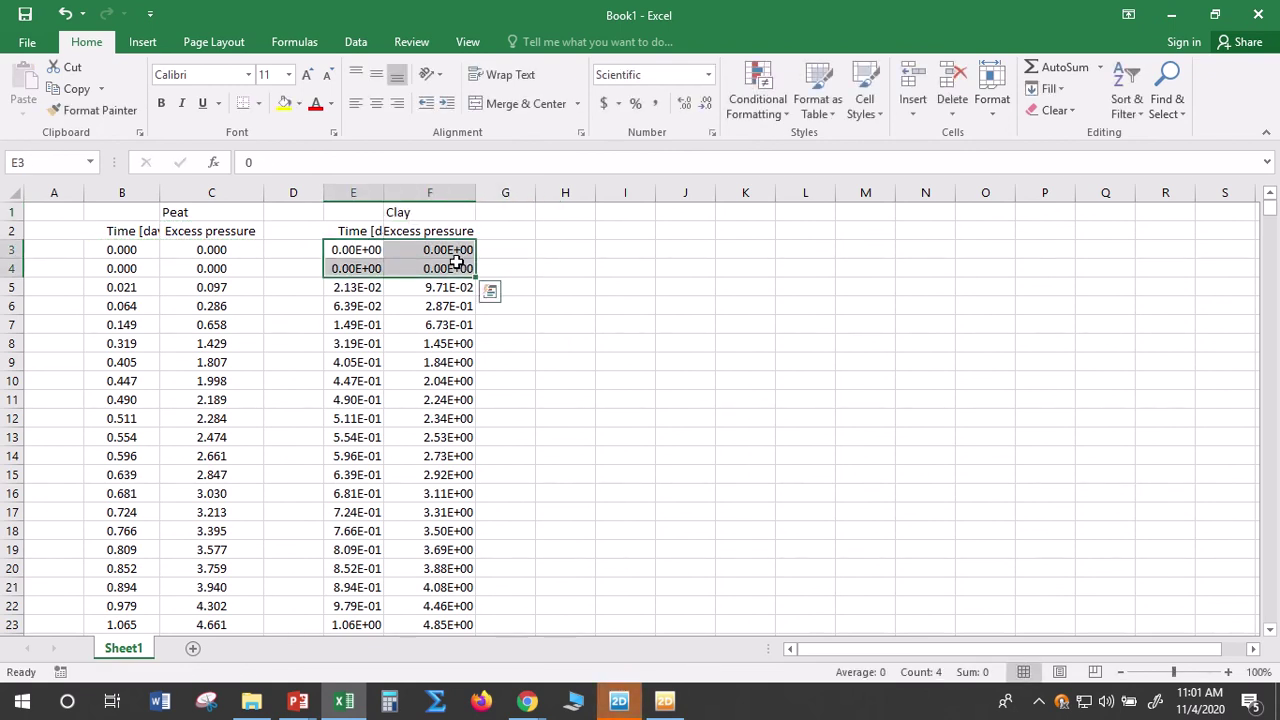
key(ctrl+shift+Down)
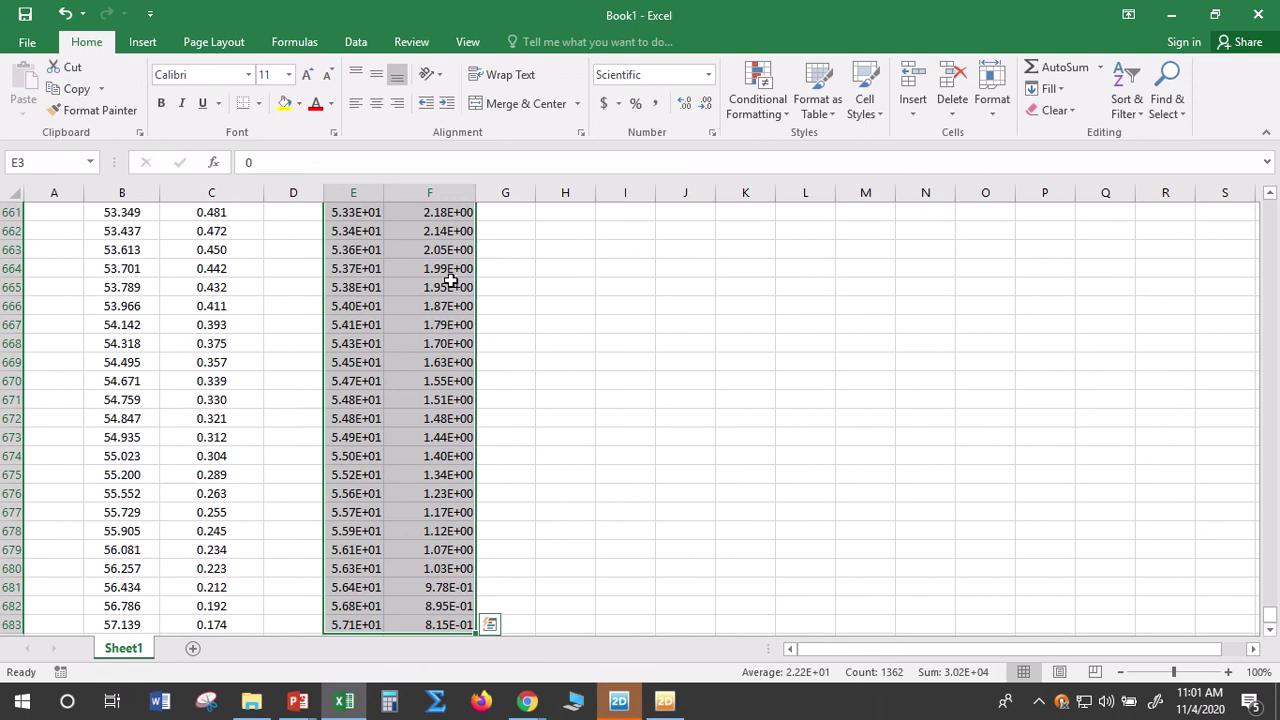
right_click(450, 281)
click(564, 597)
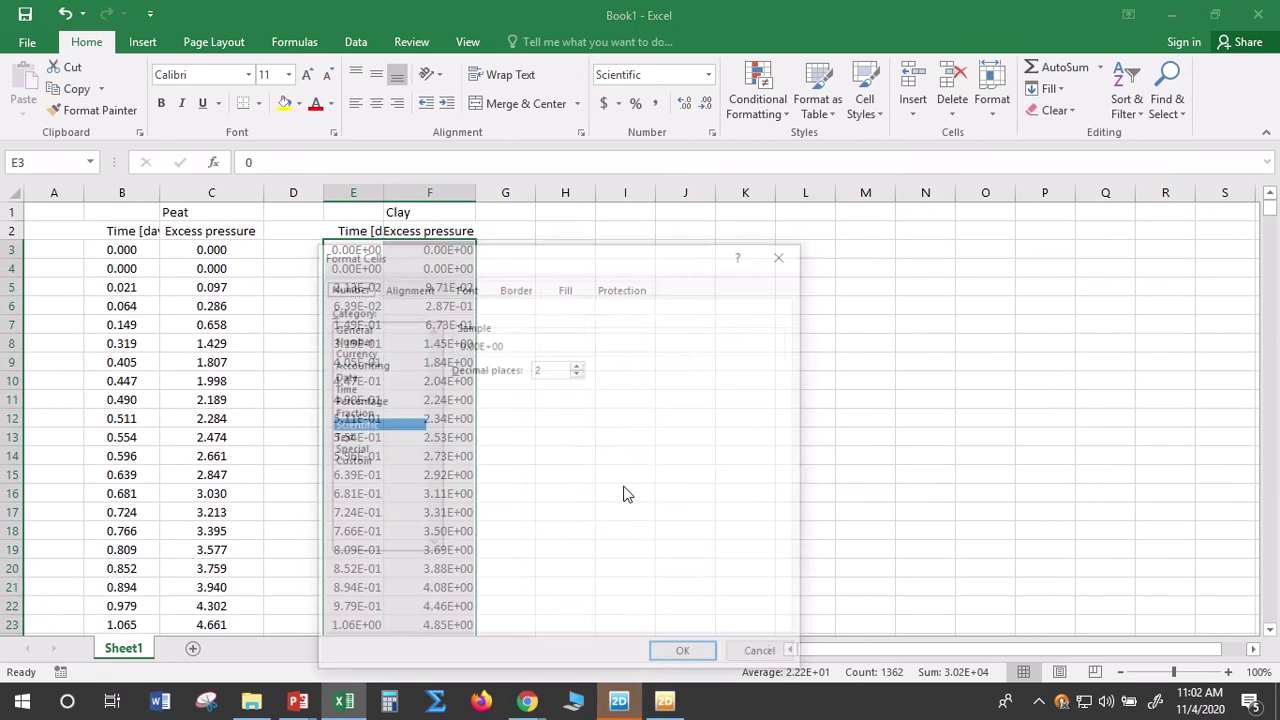
click(368, 329)
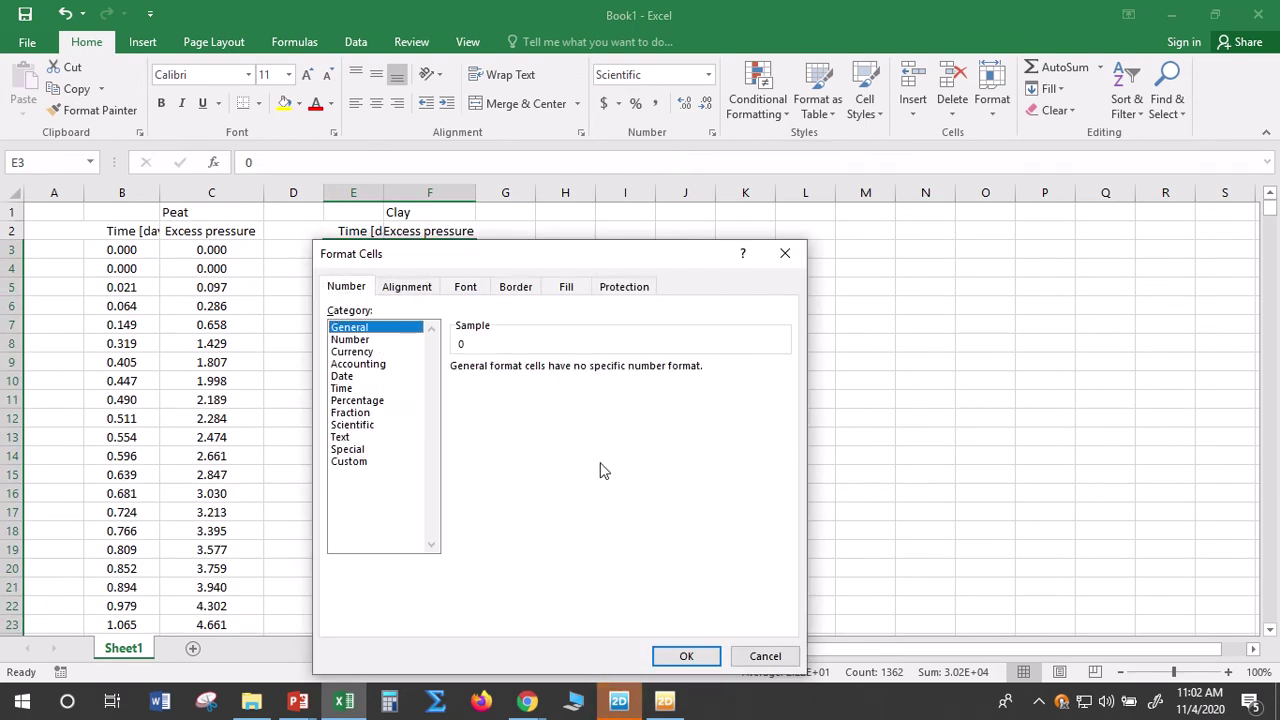
click(687, 657)
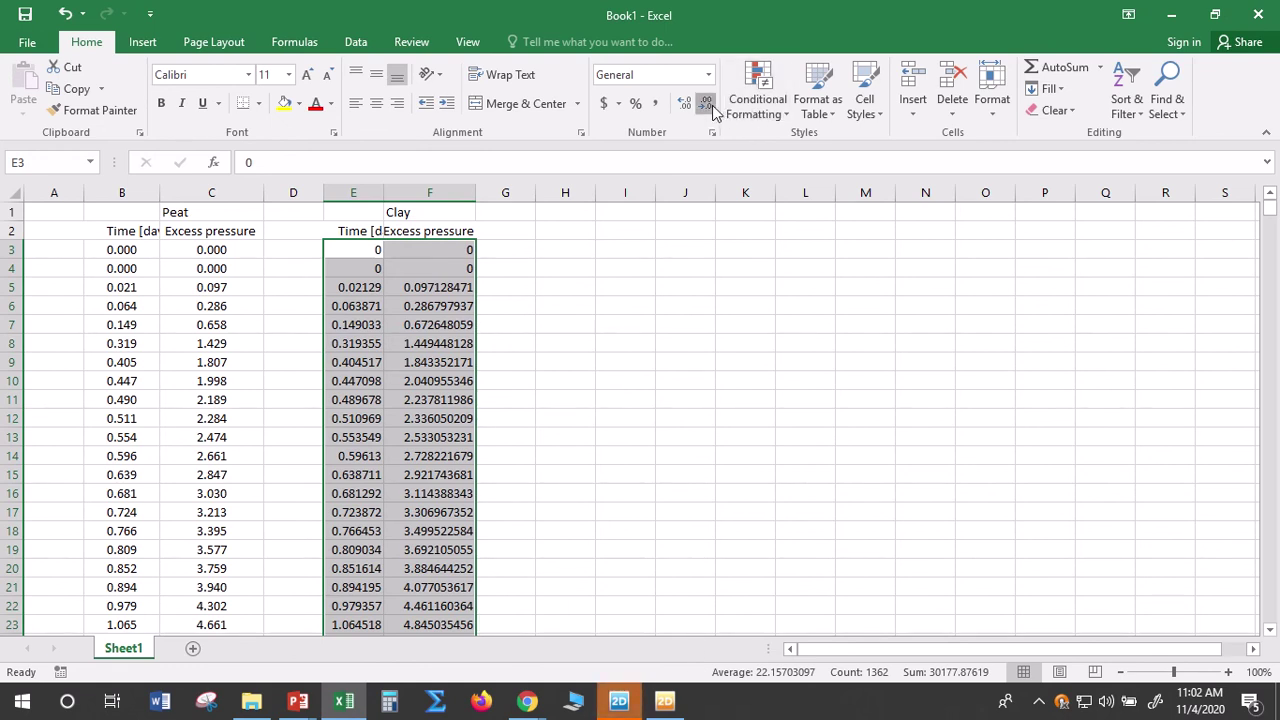
click(540, 290)
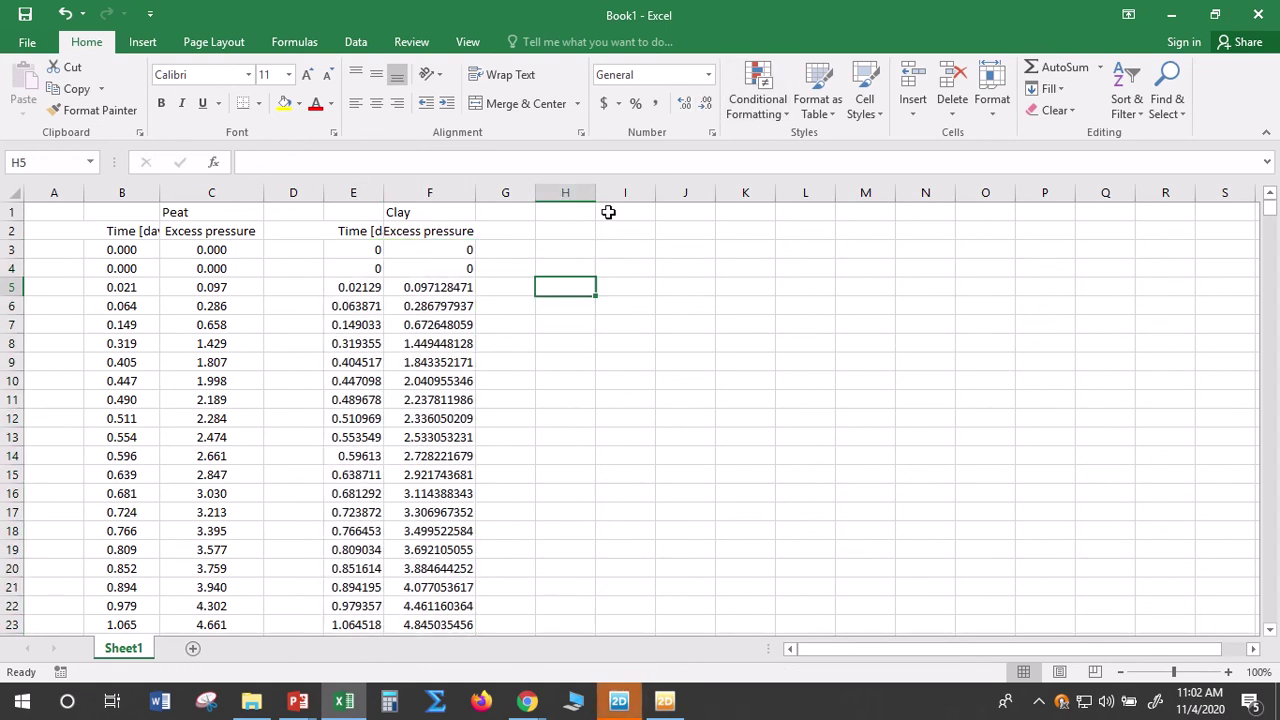
Display the clay time and excess pressure values in E5:F683 with three decimal places
key(shift+Up)
drag(357, 251, 436, 297)
key(ctrl+shift+Down)
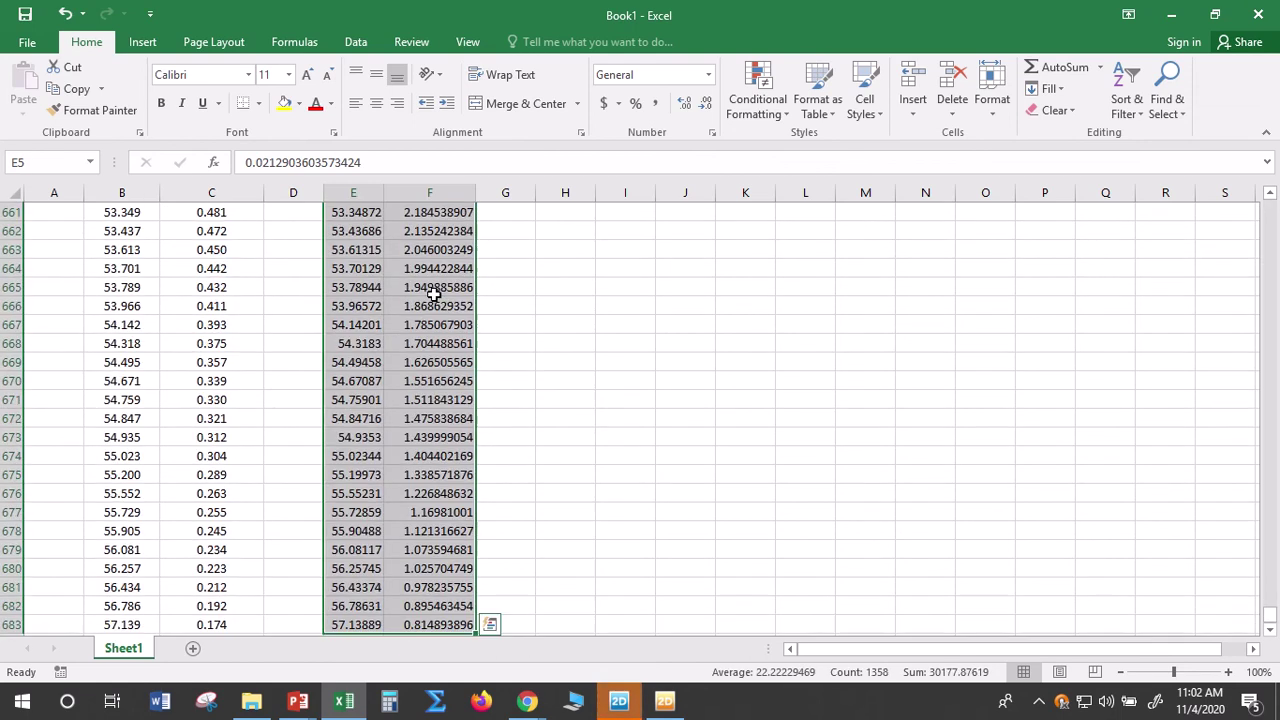
click(708, 103)
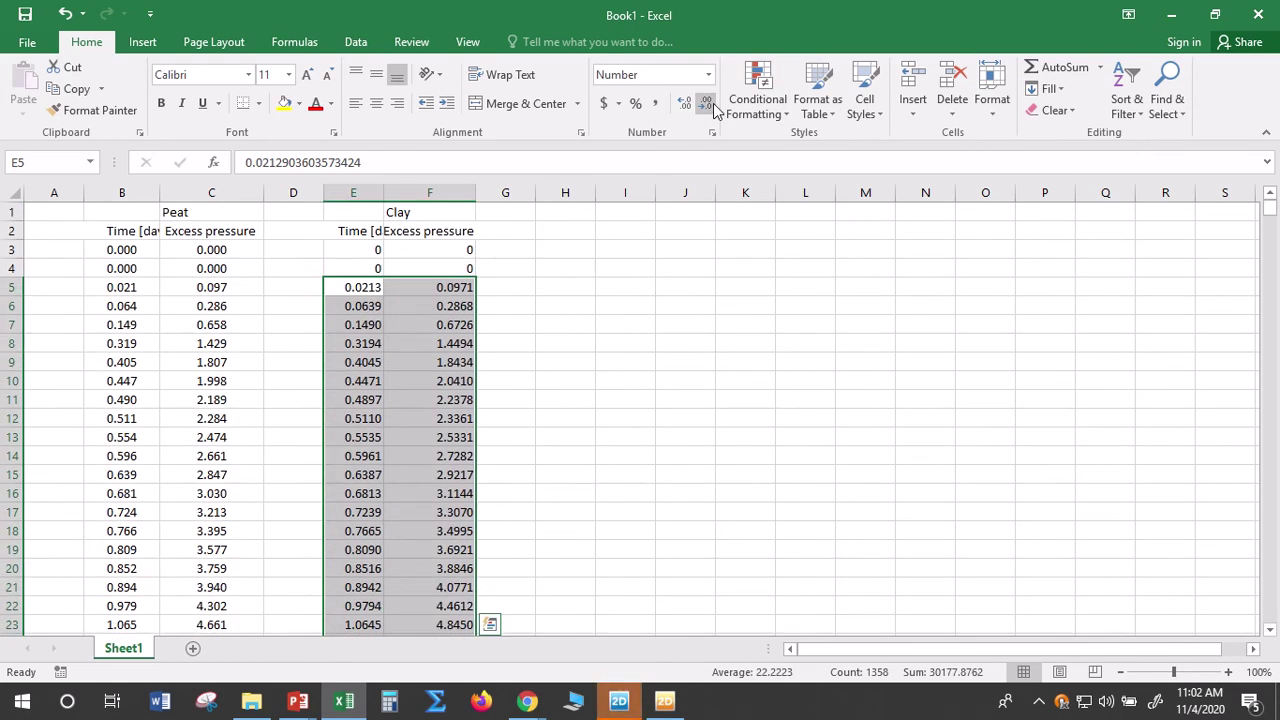
click(712, 108)
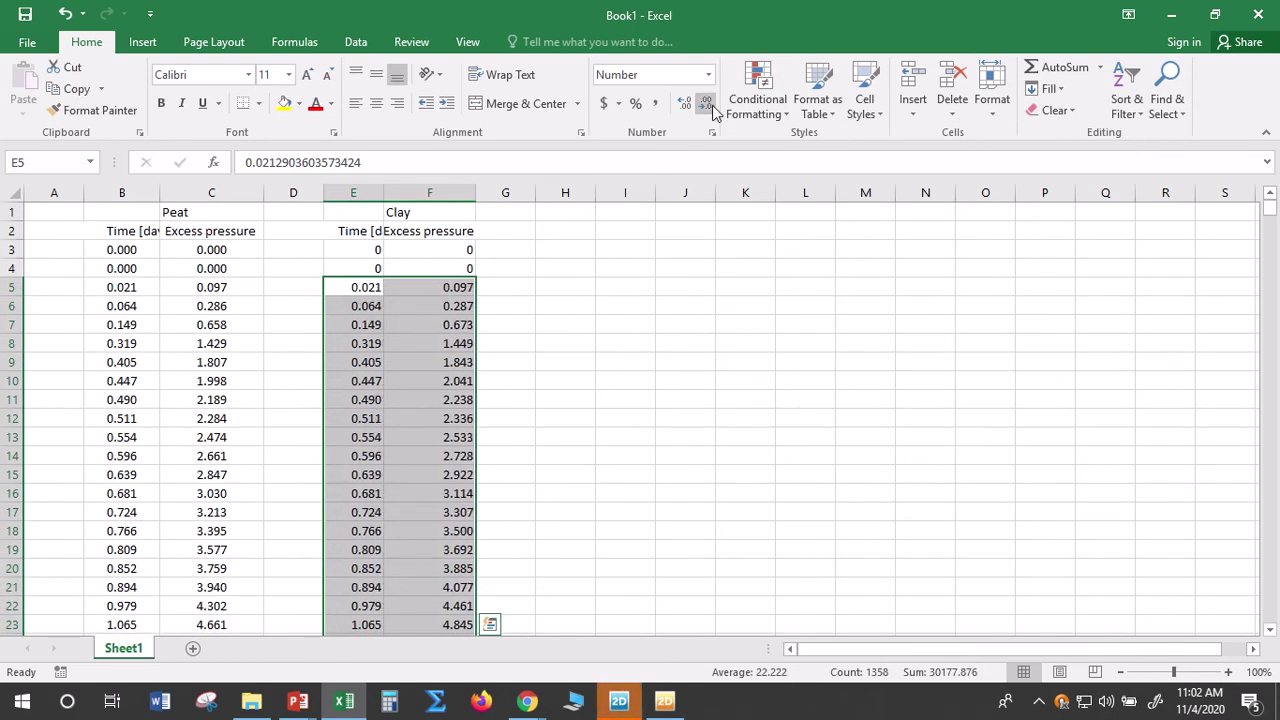
Centre-align the clay values in E5:F683 and the zero values in E3:F4
click(376, 103)
click(669, 356)
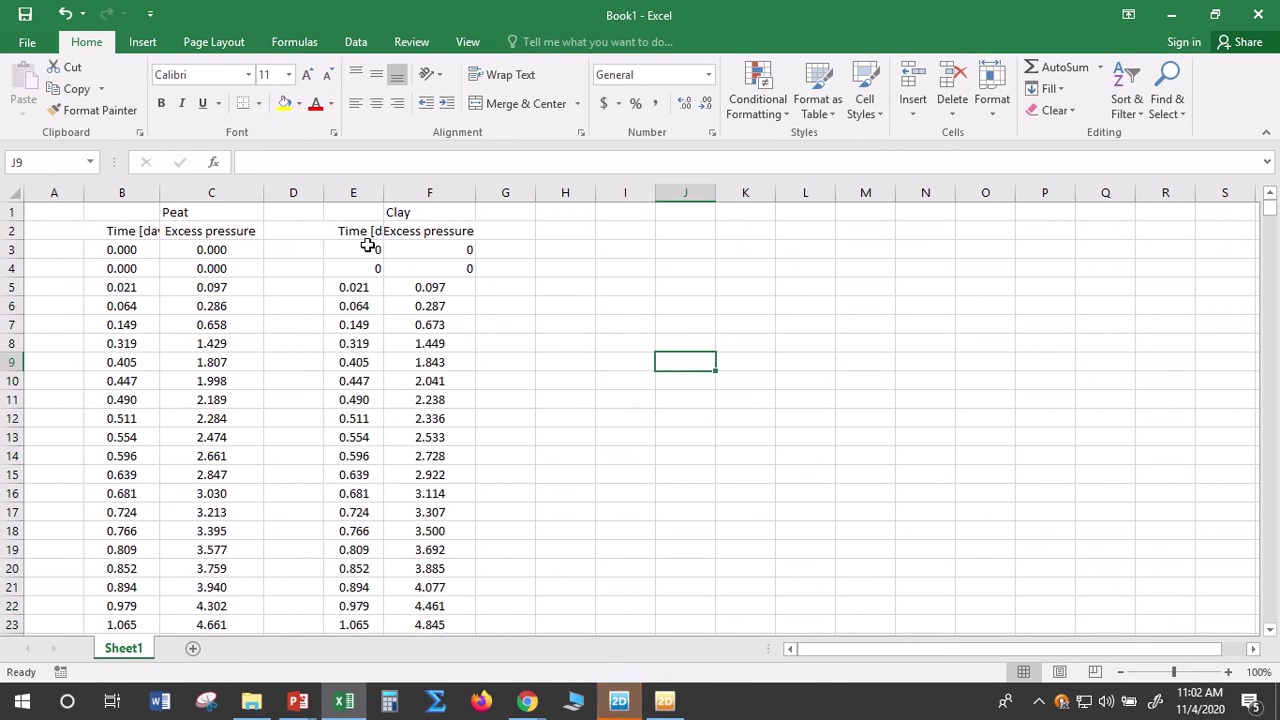
drag(366, 249, 386, 263)
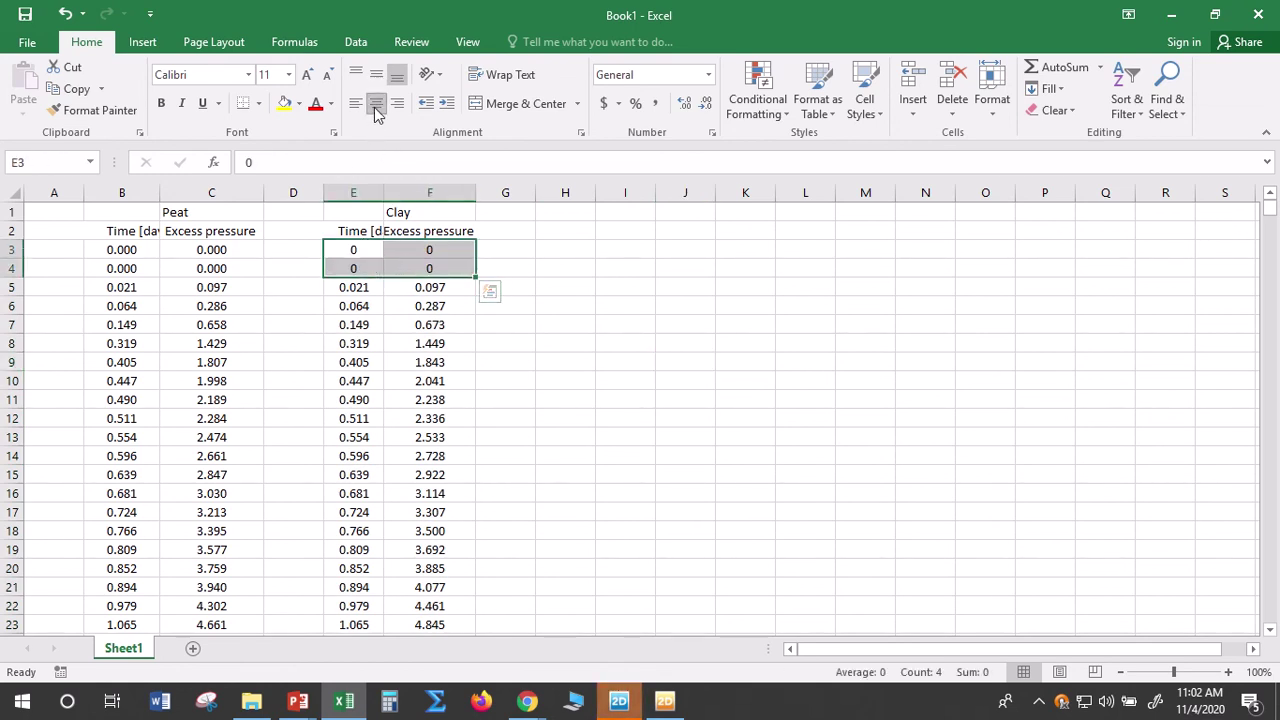
click(735, 342)
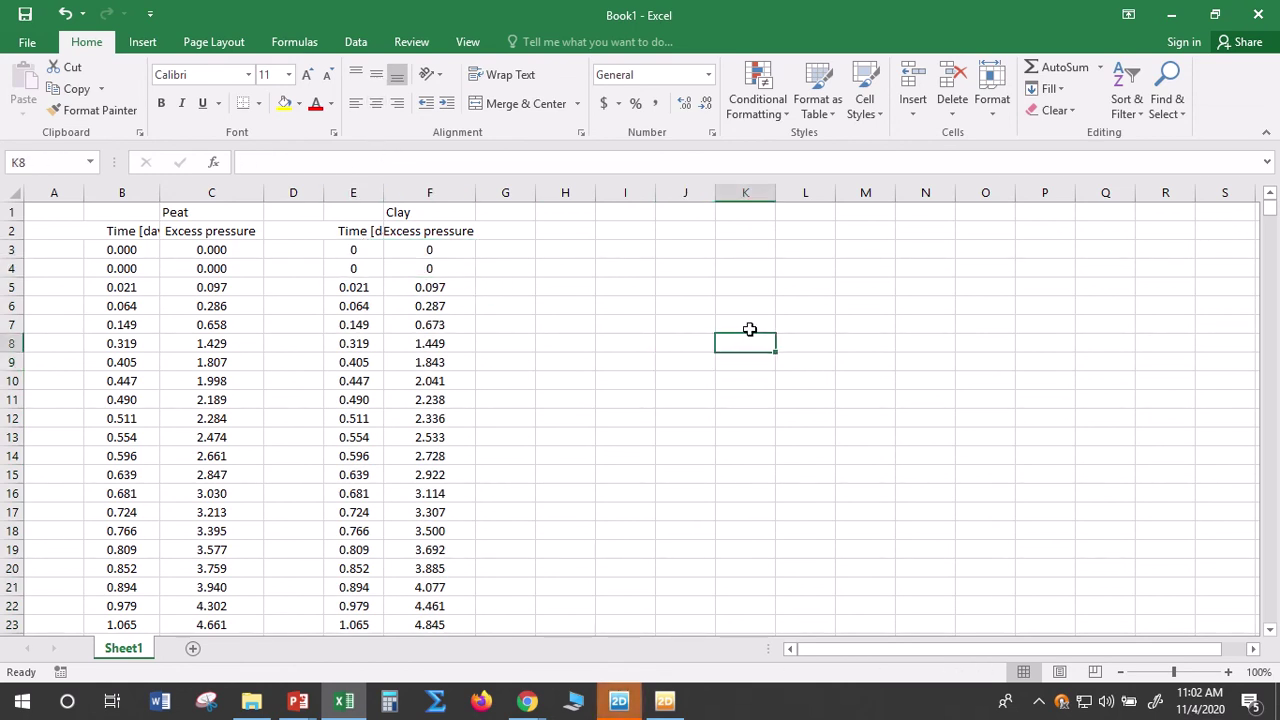
Switch to PLAXIS 2D Output, close the Chart 2 points table, and return to Excel
scroll(640, 432, down, 20)
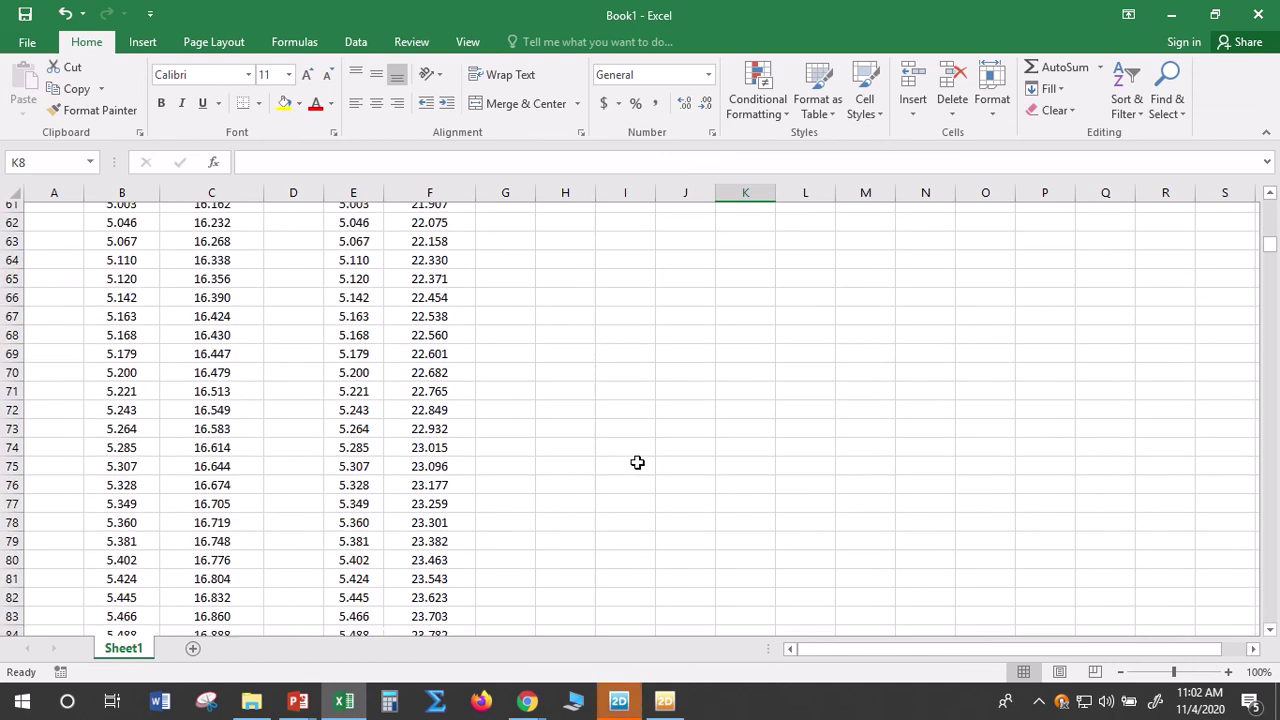
click(664, 701)
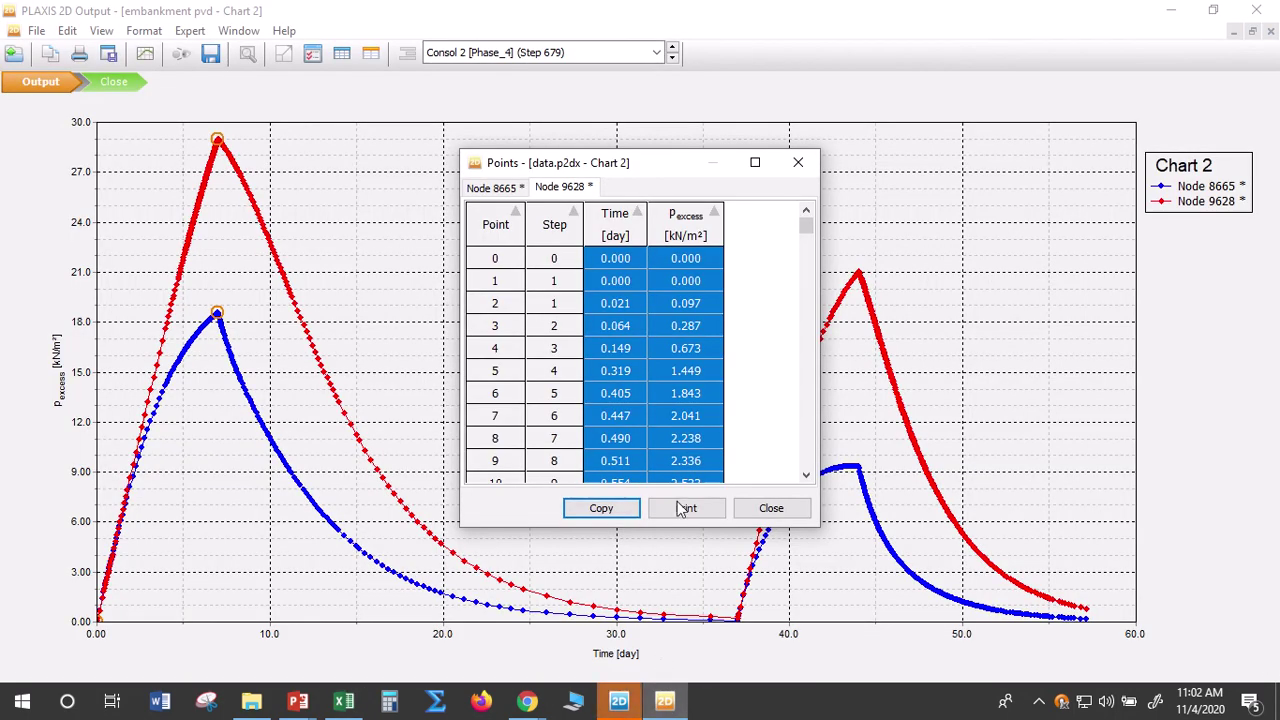
click(745, 510)
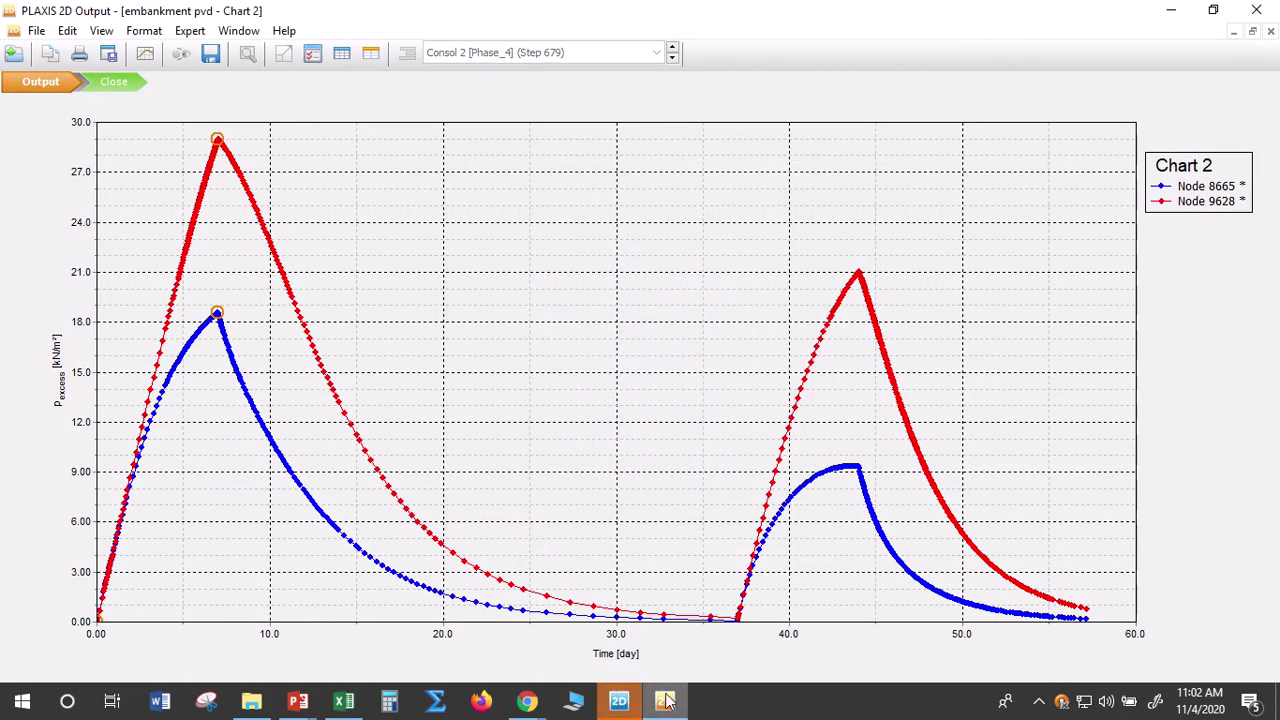
click(346, 703)
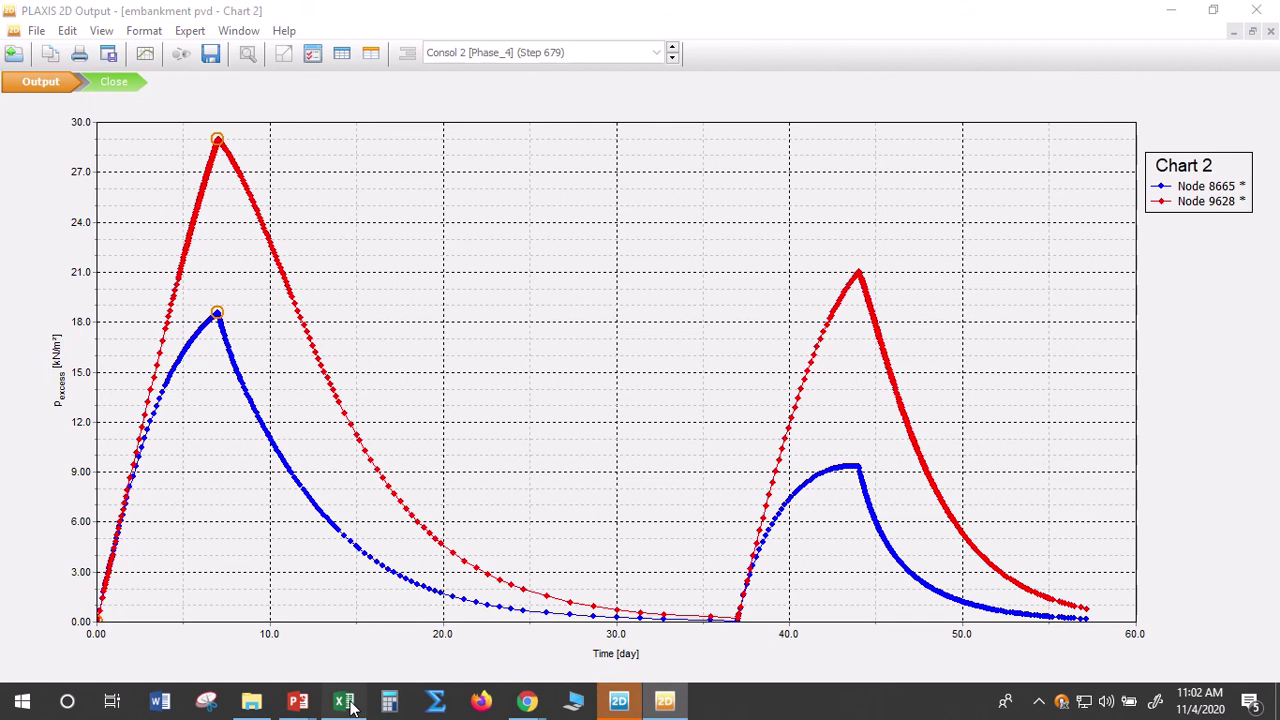
Insert an empty scatter chart with smooth lines and markers and place it beside the clay data
scroll(494, 383, up, 15)
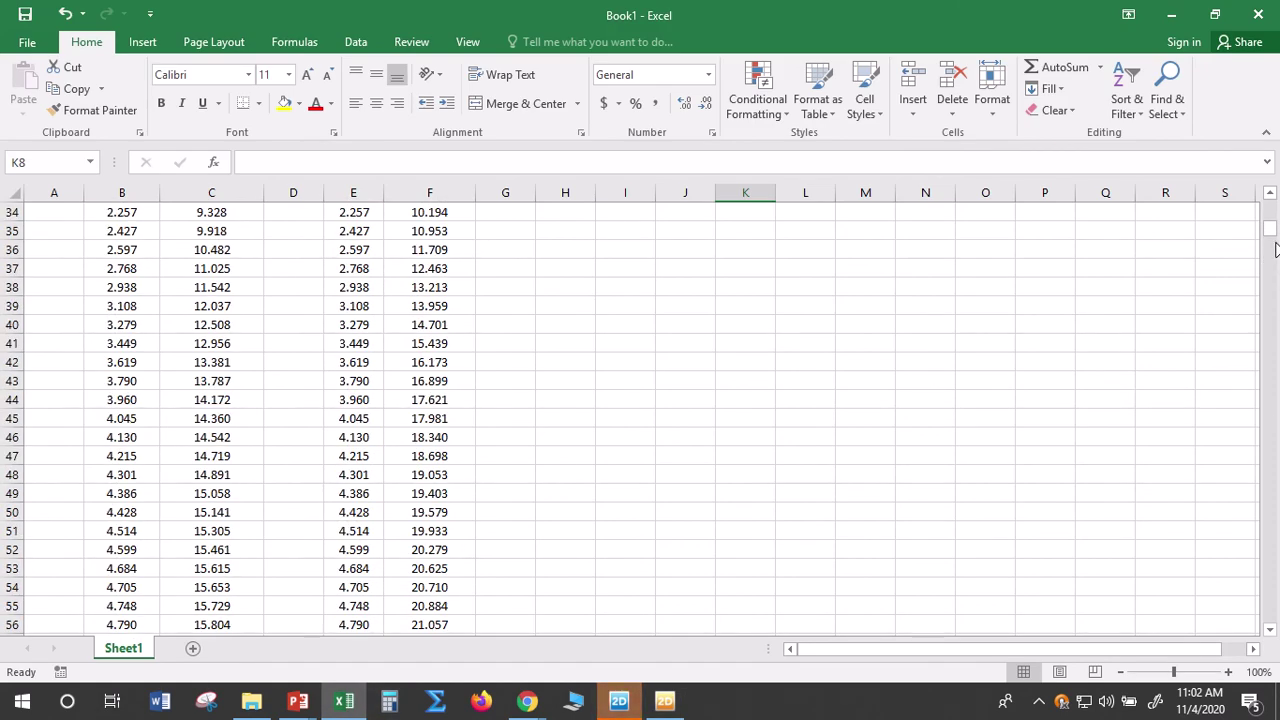
drag(1275, 248, 1270, 203)
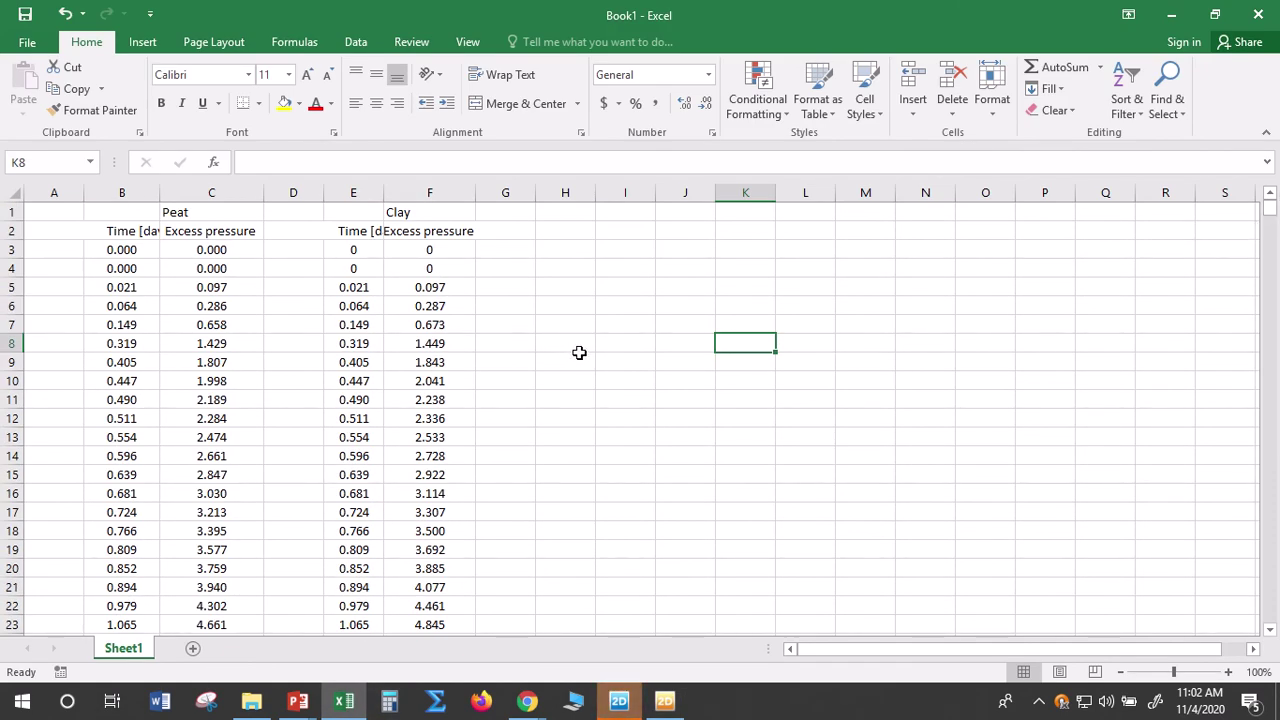
click(410, 340)
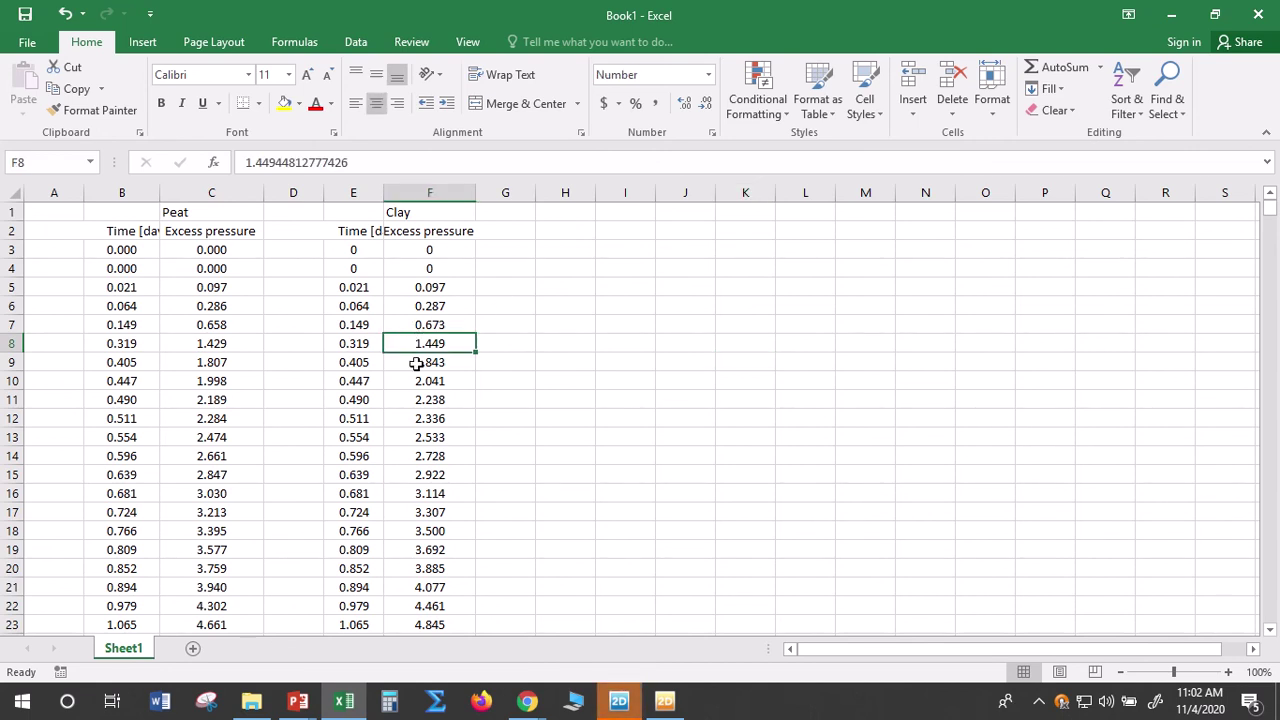
click(620, 387)
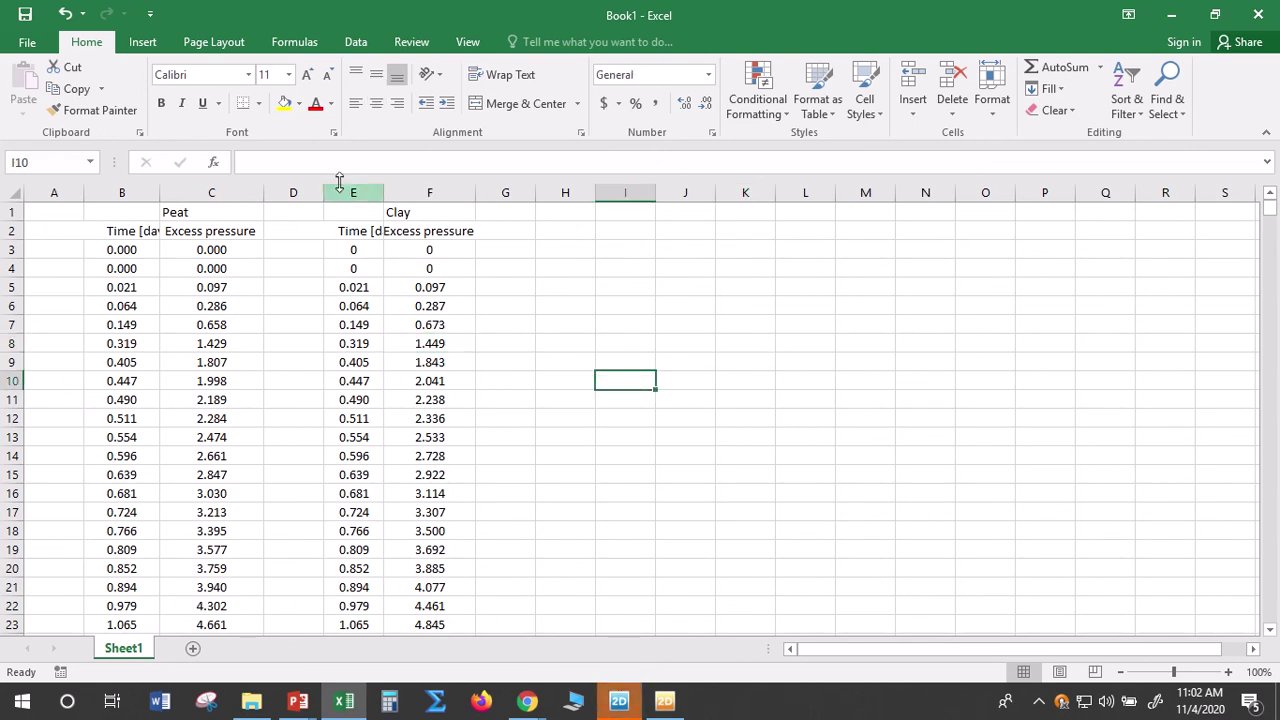
click(143, 43)
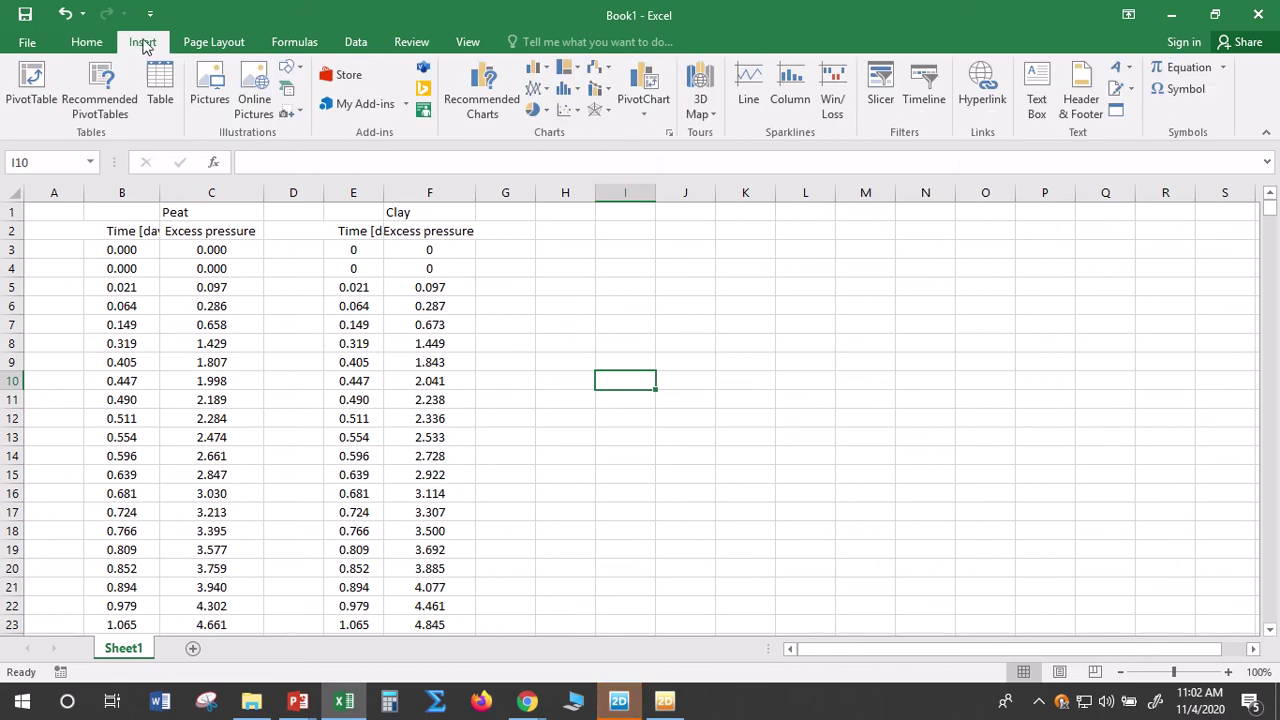
click(577, 114)
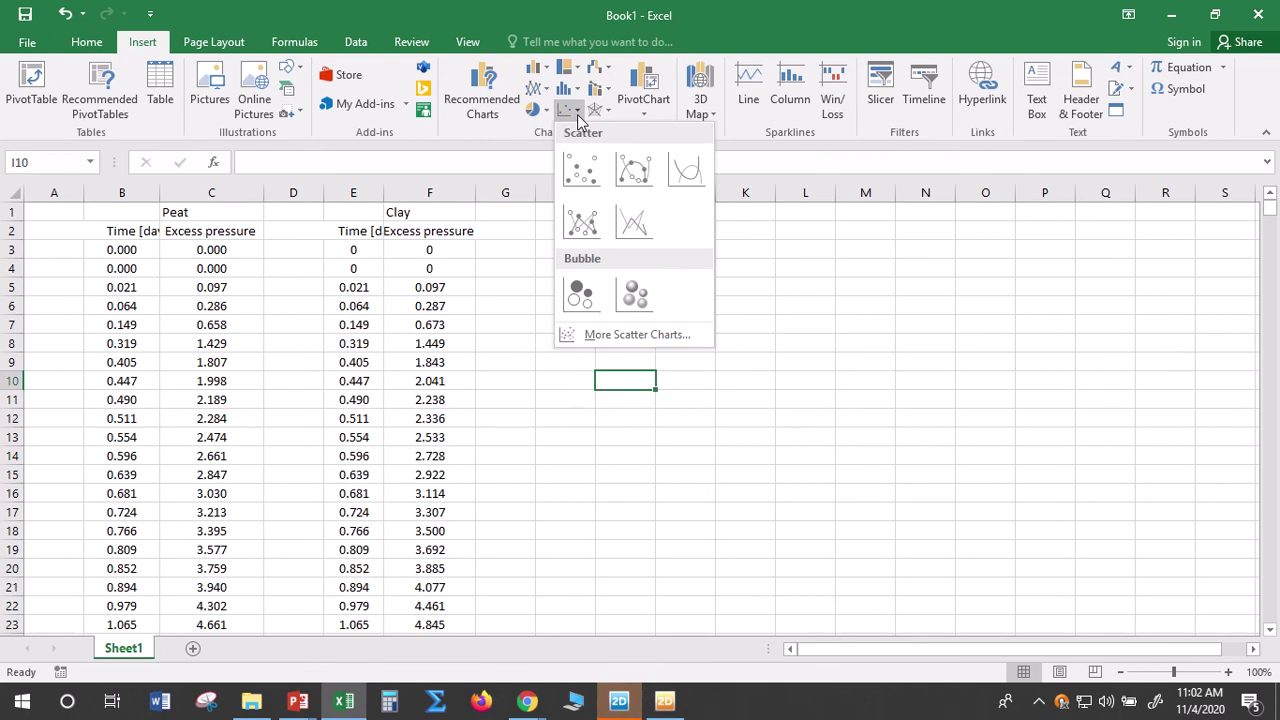
click(645, 172)
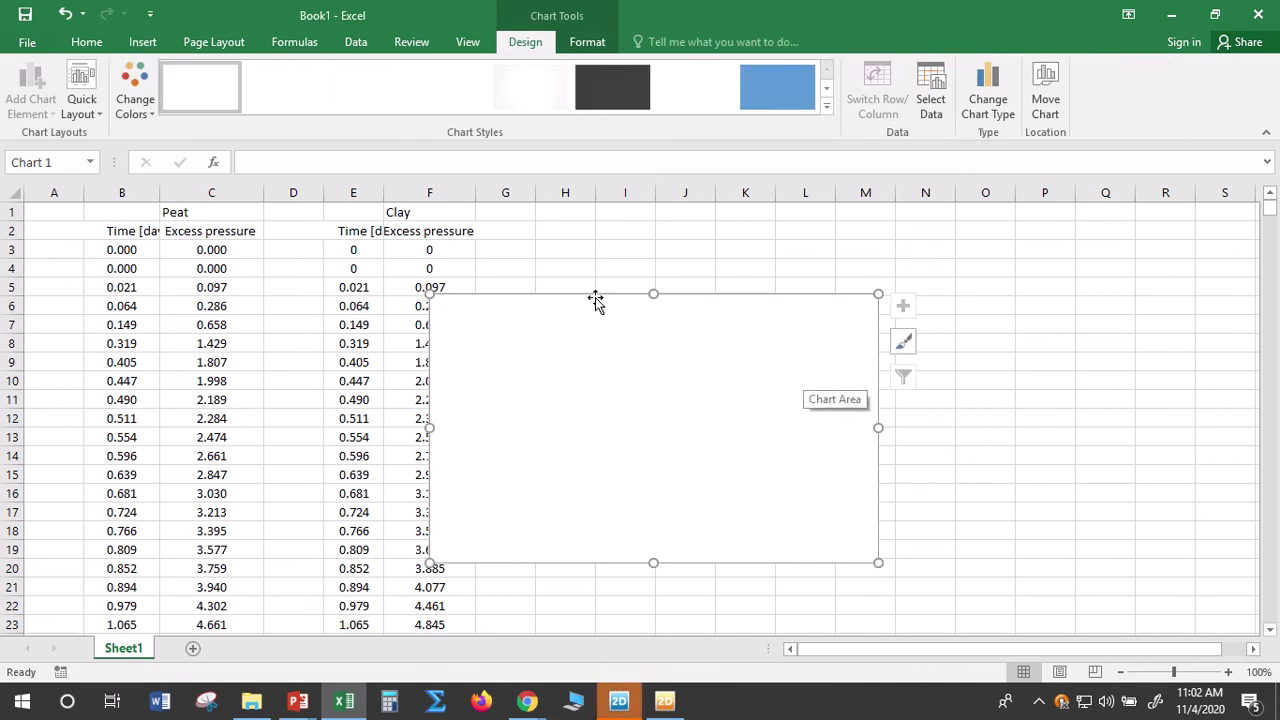
drag(597, 300, 673, 273)
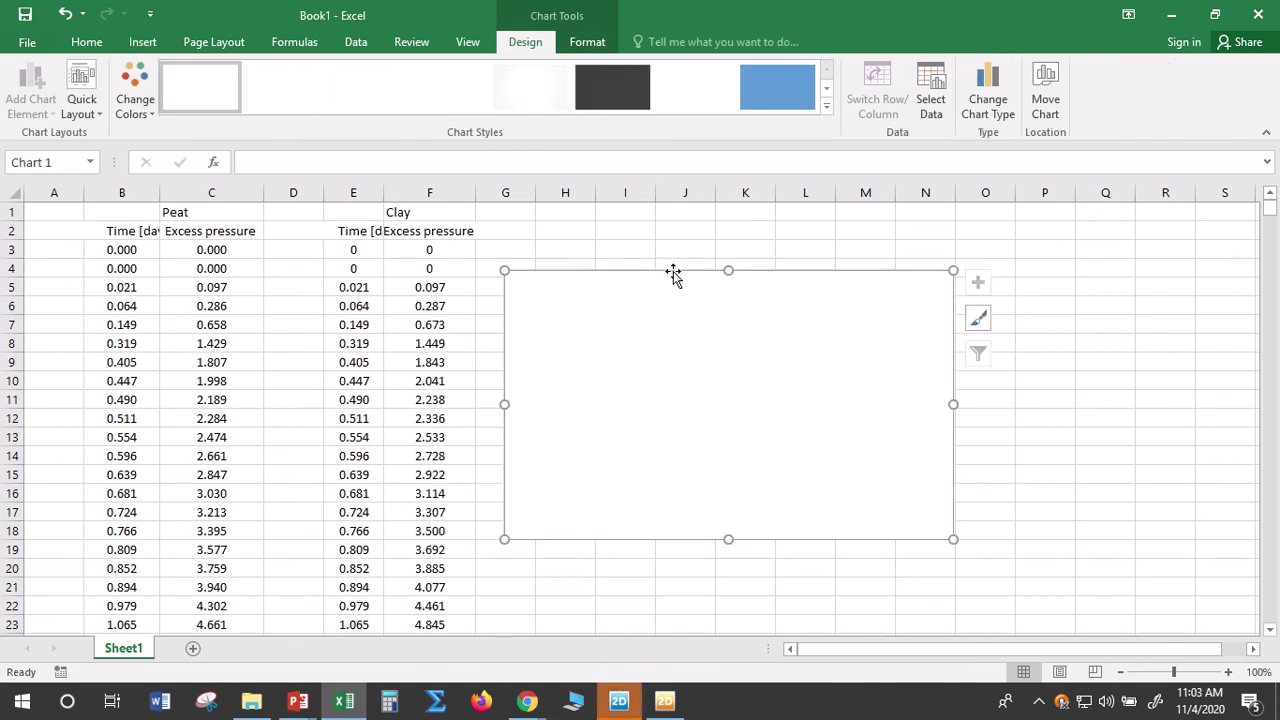
Open the empty chart's data source selection and add a series named "Peat"
right_click(793, 360)
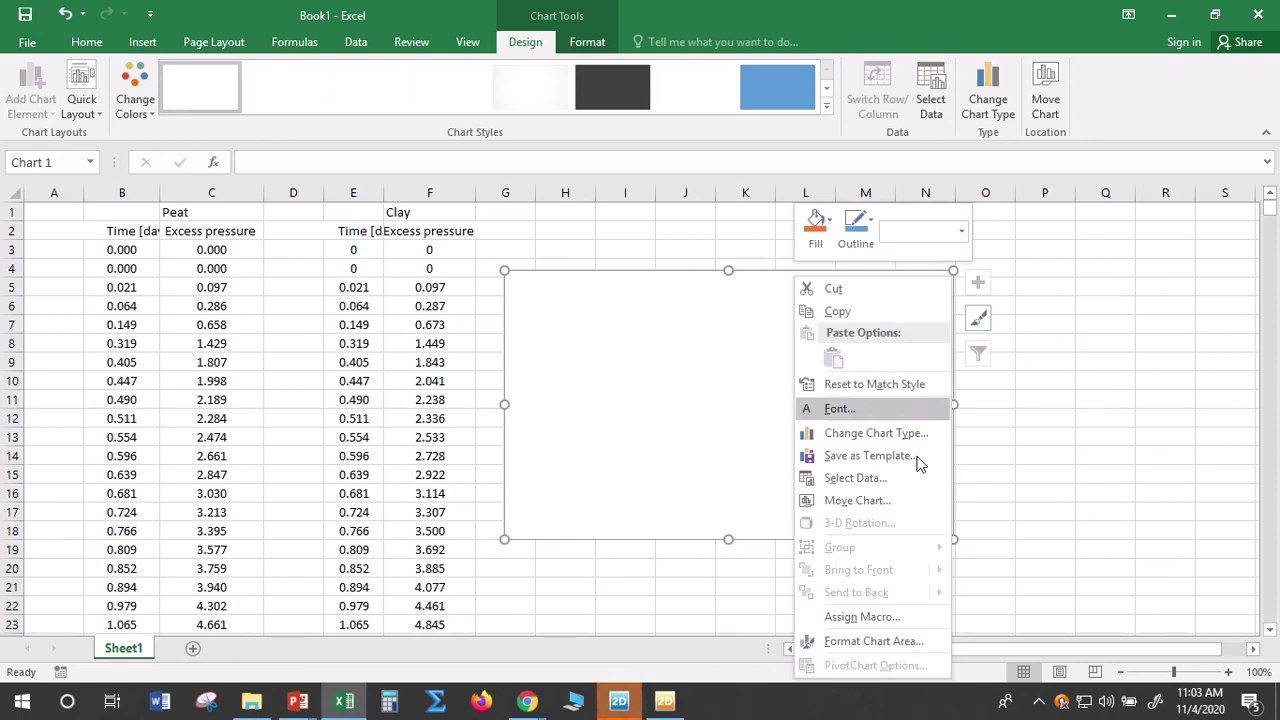
click(906, 483)
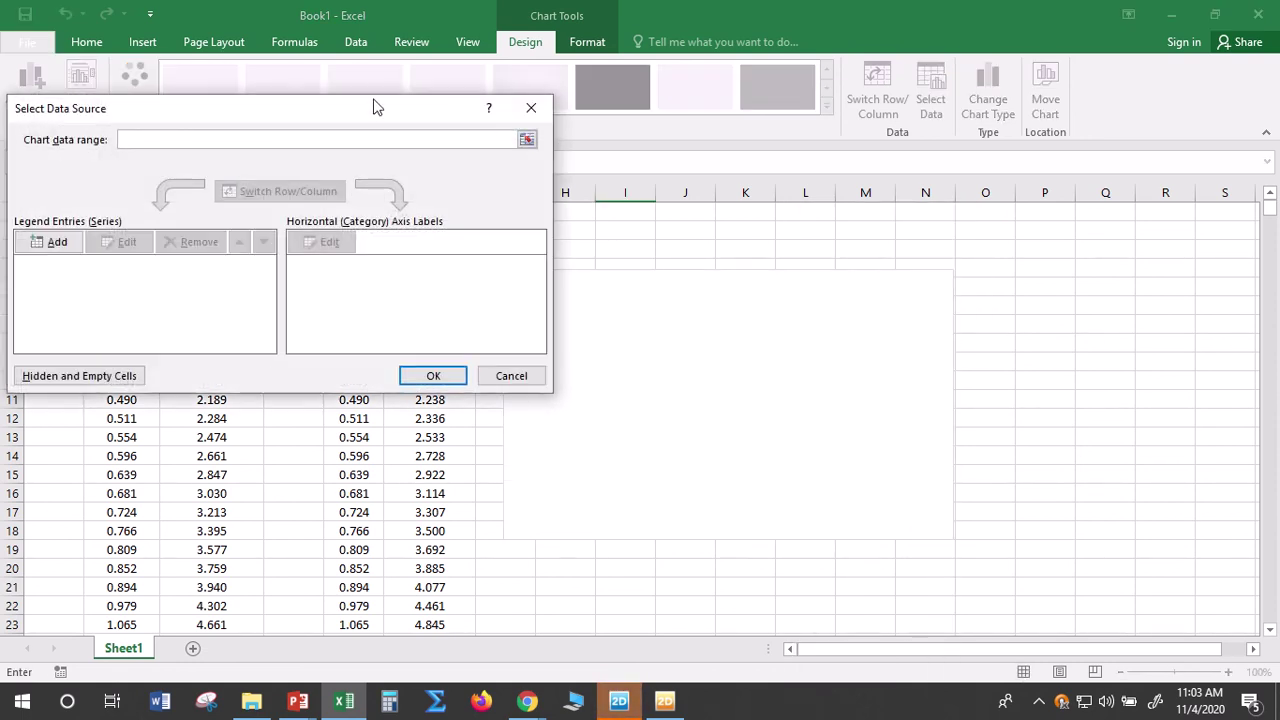
drag(384, 122, 874, 214)
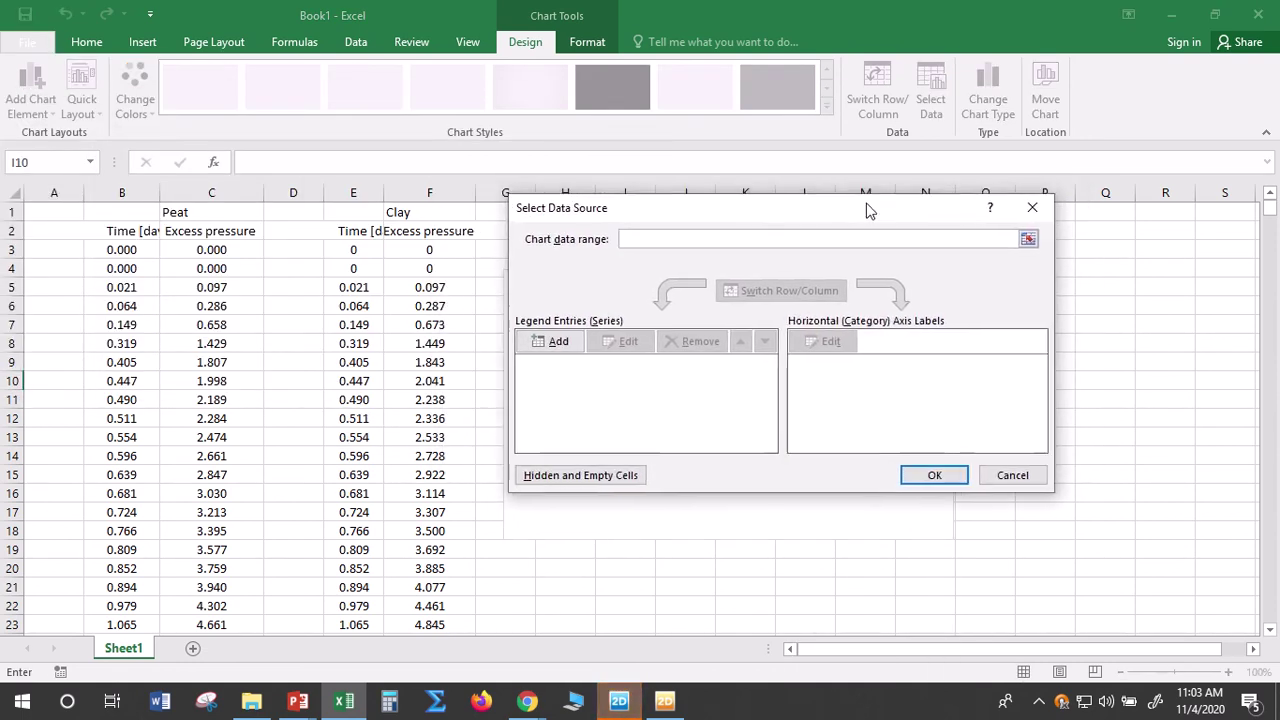
click(552, 341)
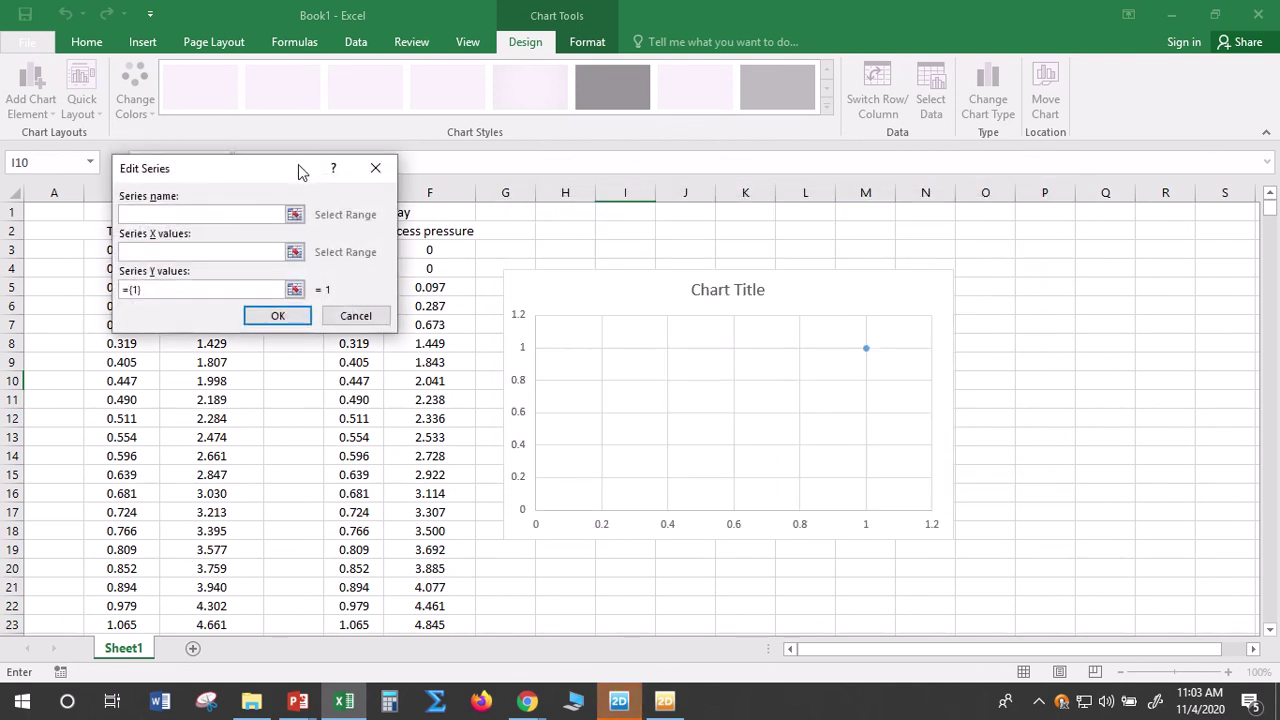
drag(303, 172, 833, 199)
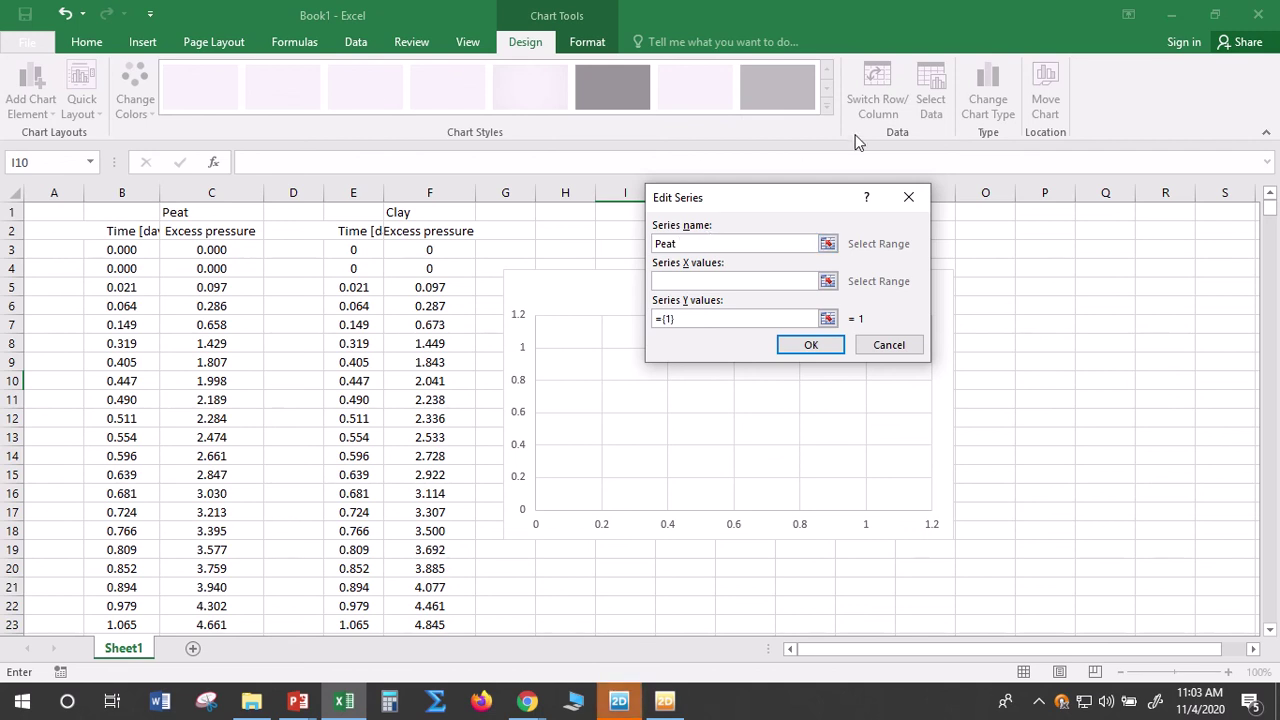
Set the Peat series X values to the peat time range B4:B683
click(828, 282)
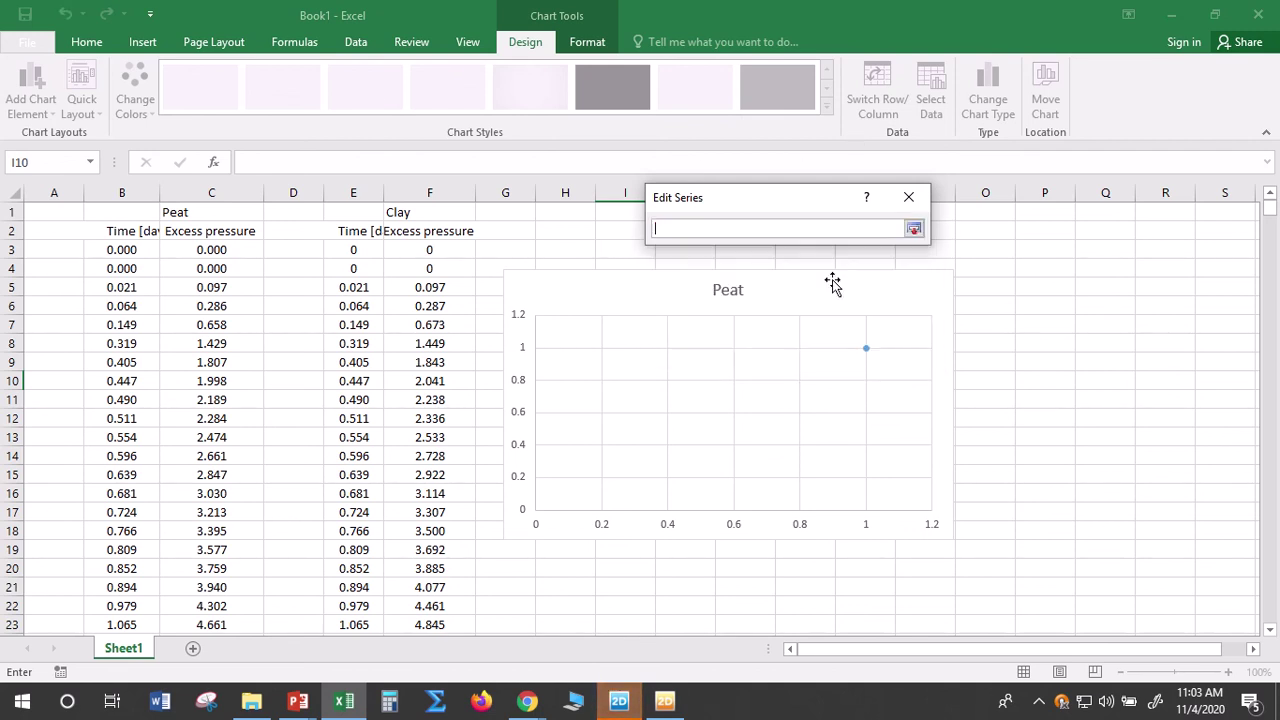
click(120, 270)
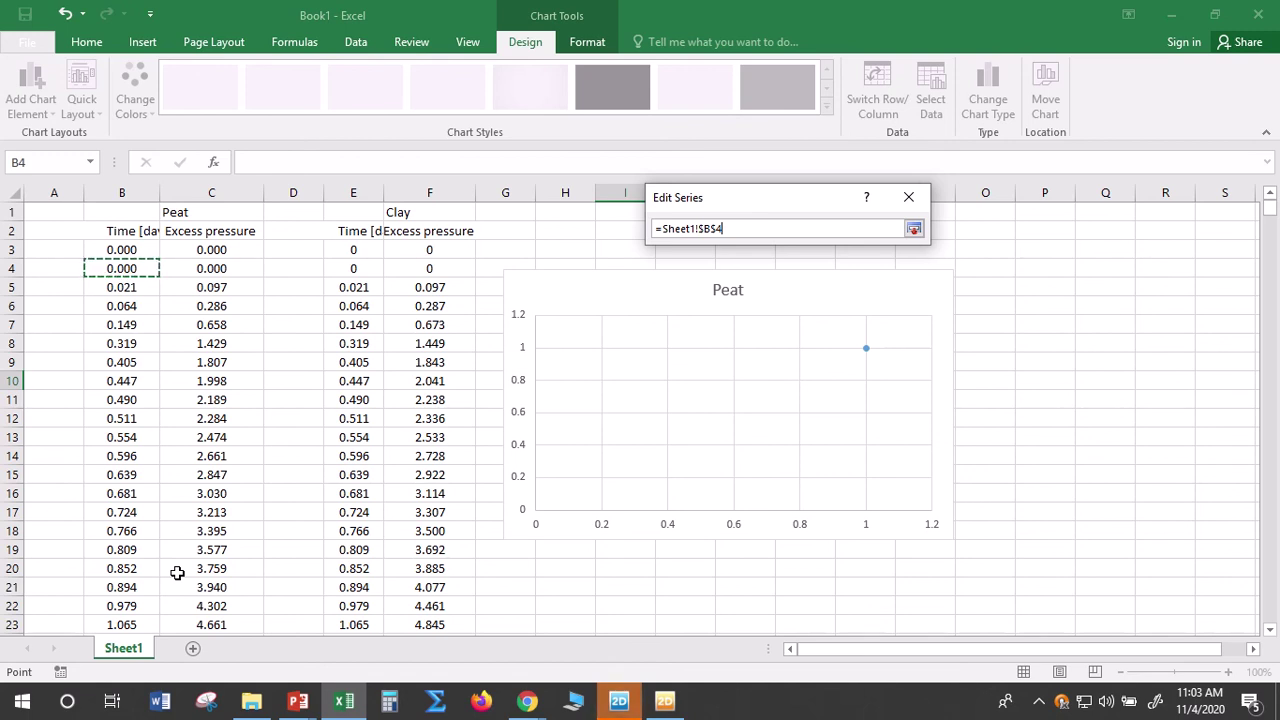
key(ctrl+shift+Down)
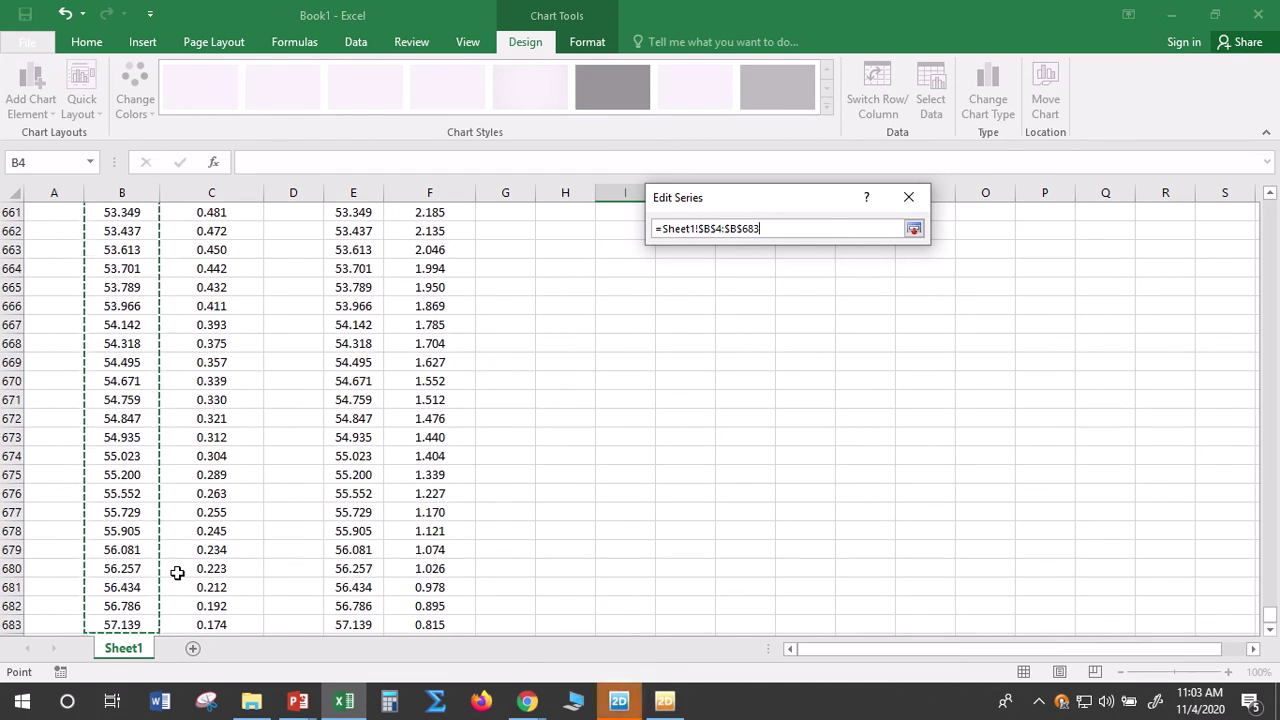
click(914, 229)
key(Tab)
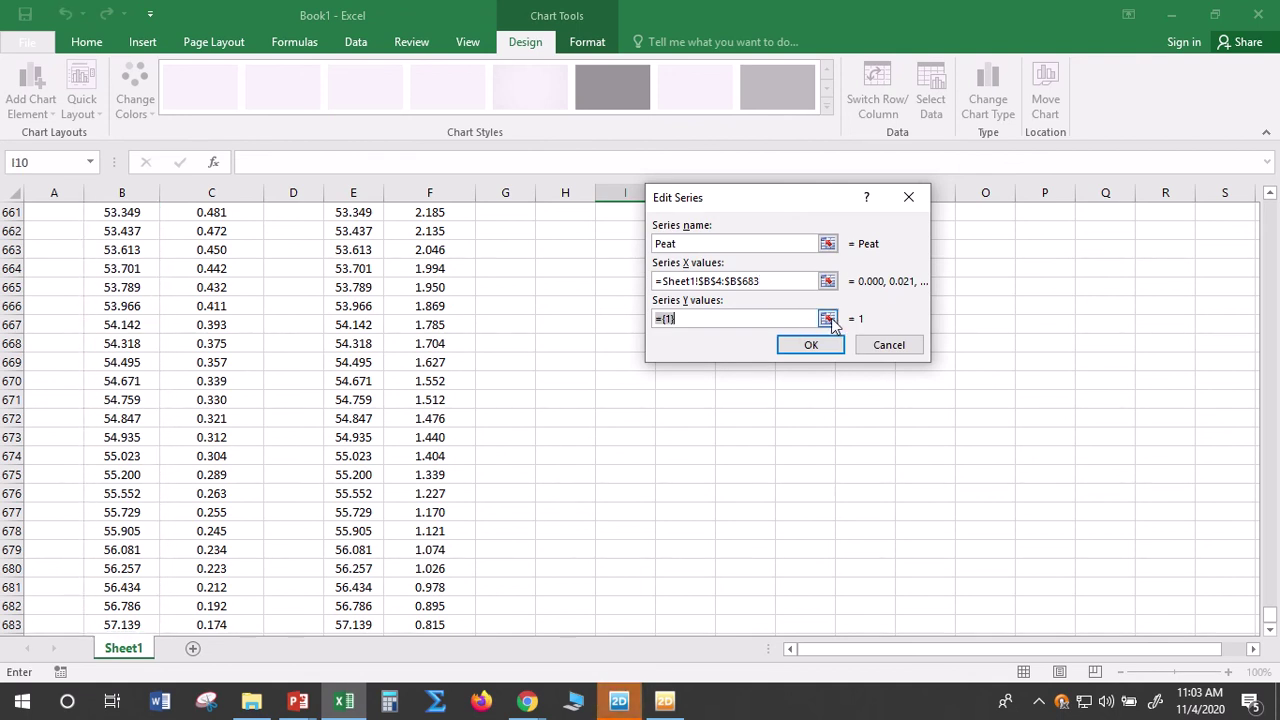
Set the Peat series Y values to the excess pressure range C4:C683 and accept the series
click(829, 316)
scroll(1272, 527, up, 6)
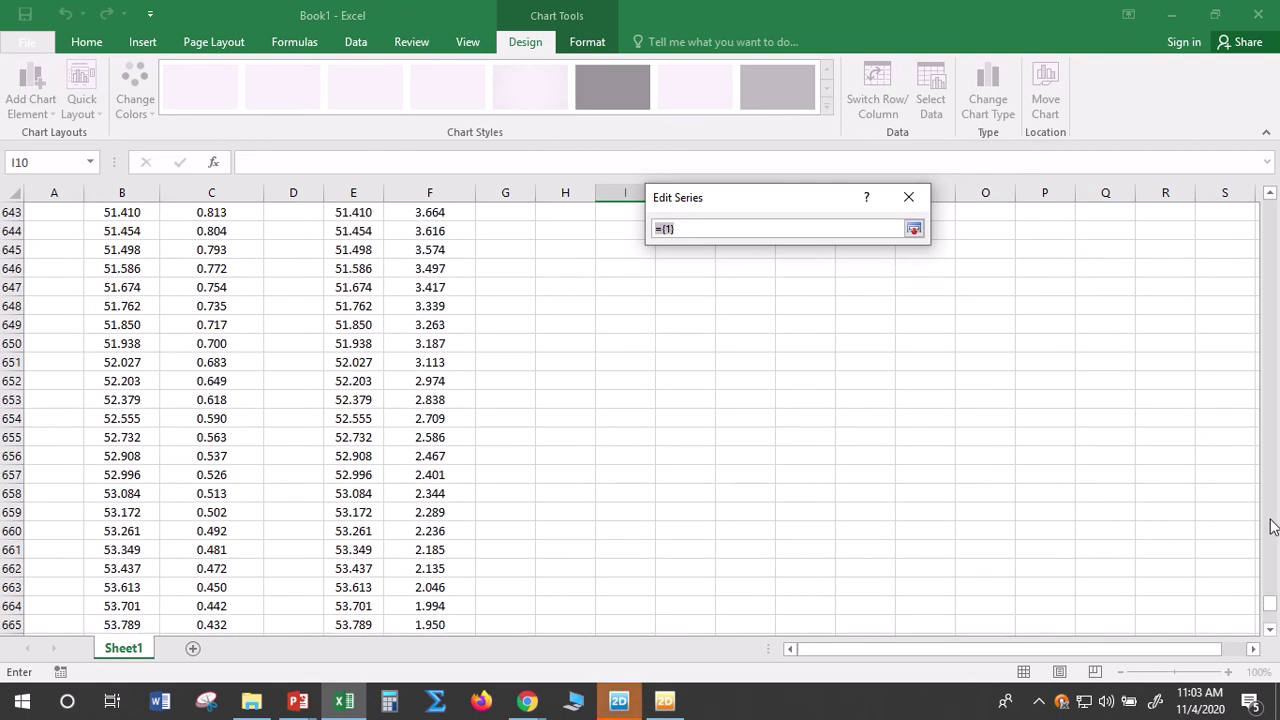
drag(1272, 614, 1272, 205)
click(214, 268)
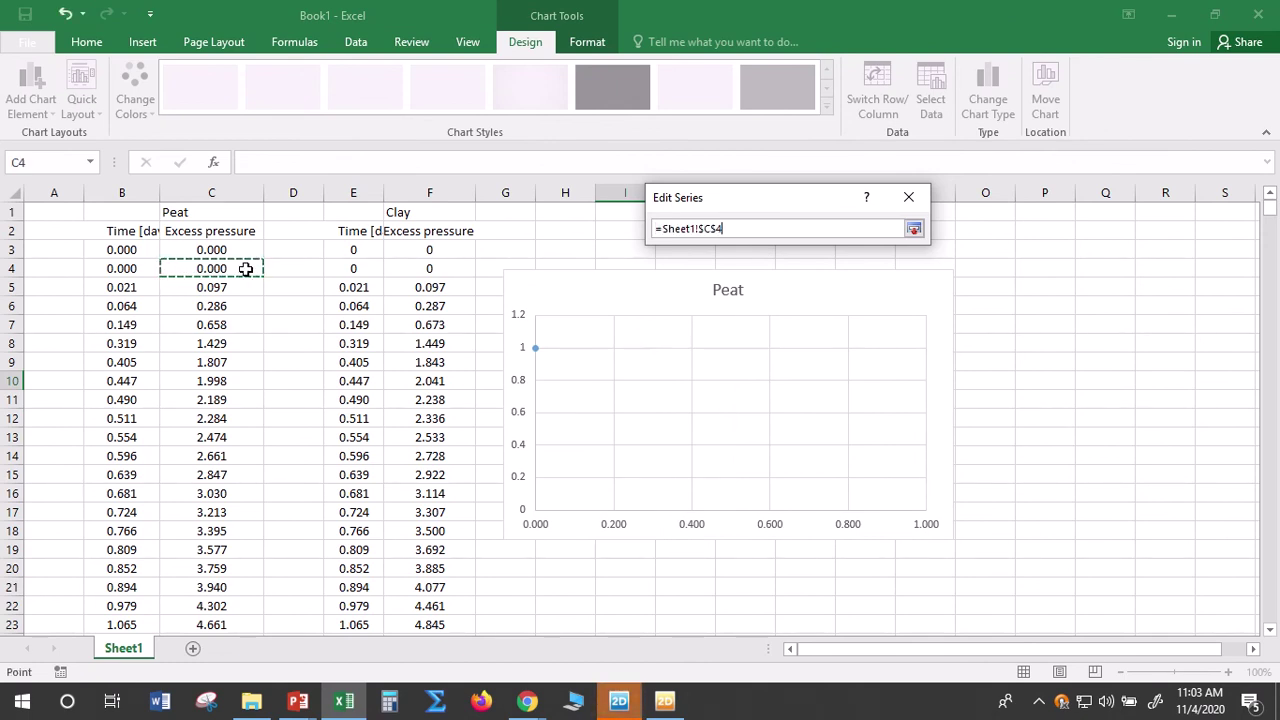
key(ctrl+shift+Down)
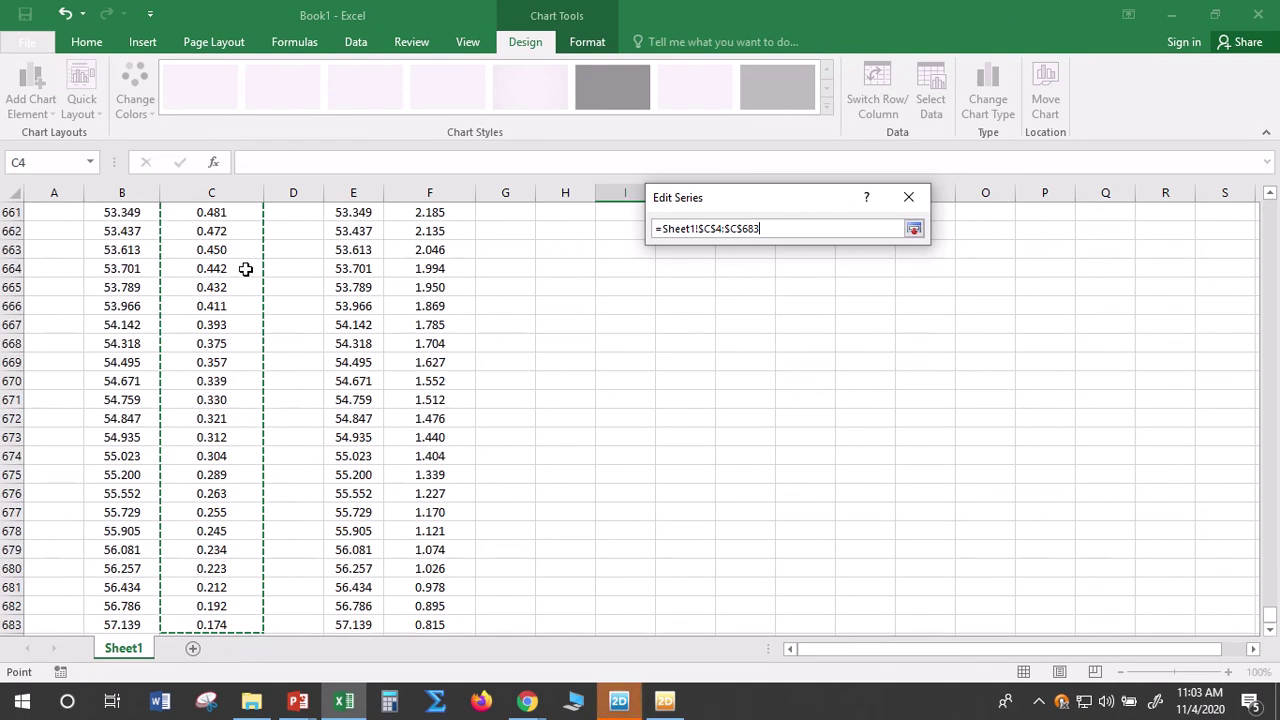
click(914, 229)
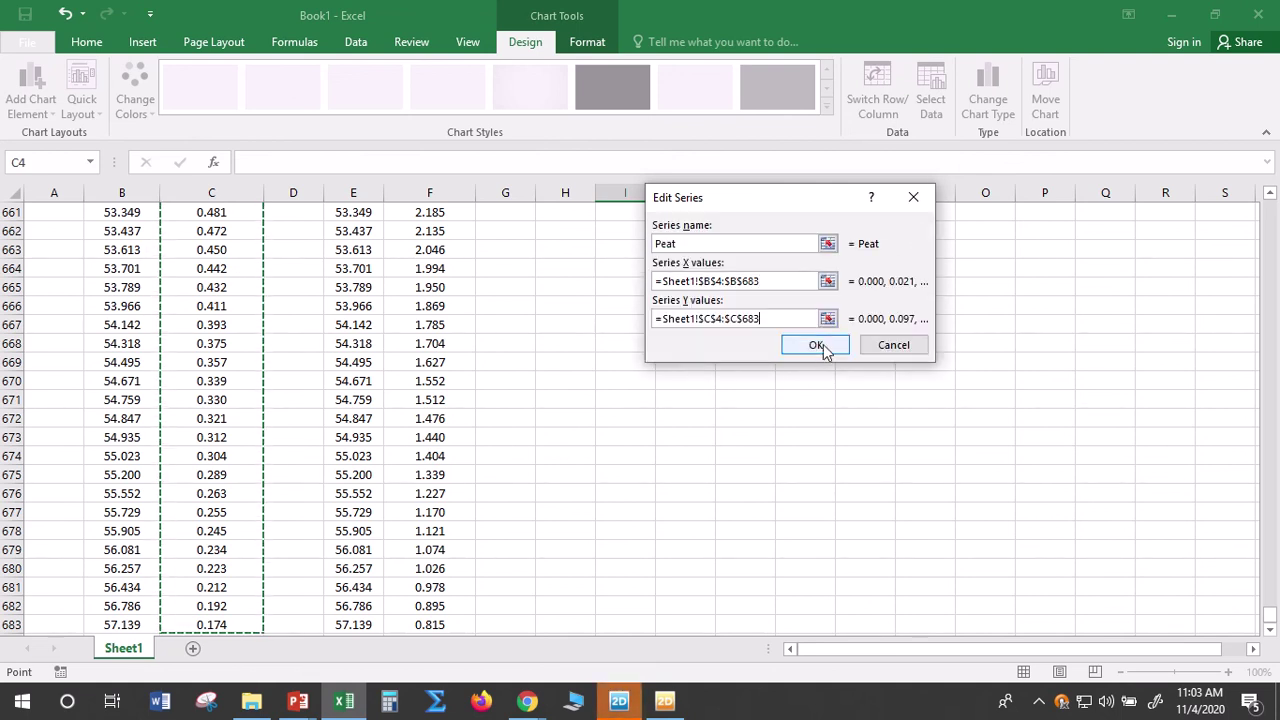
click(816, 345)
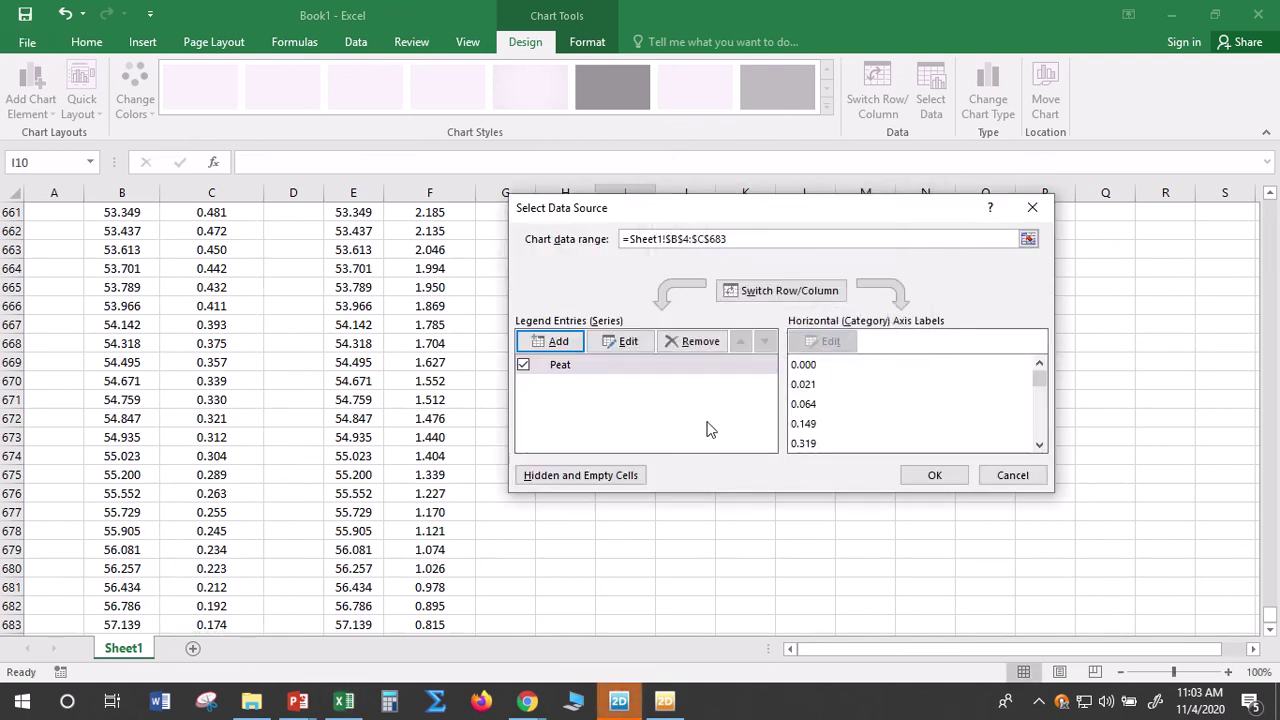
Add a second chart series named "Clay" and set its X values to the clay time range E4:E683
click(558, 342)
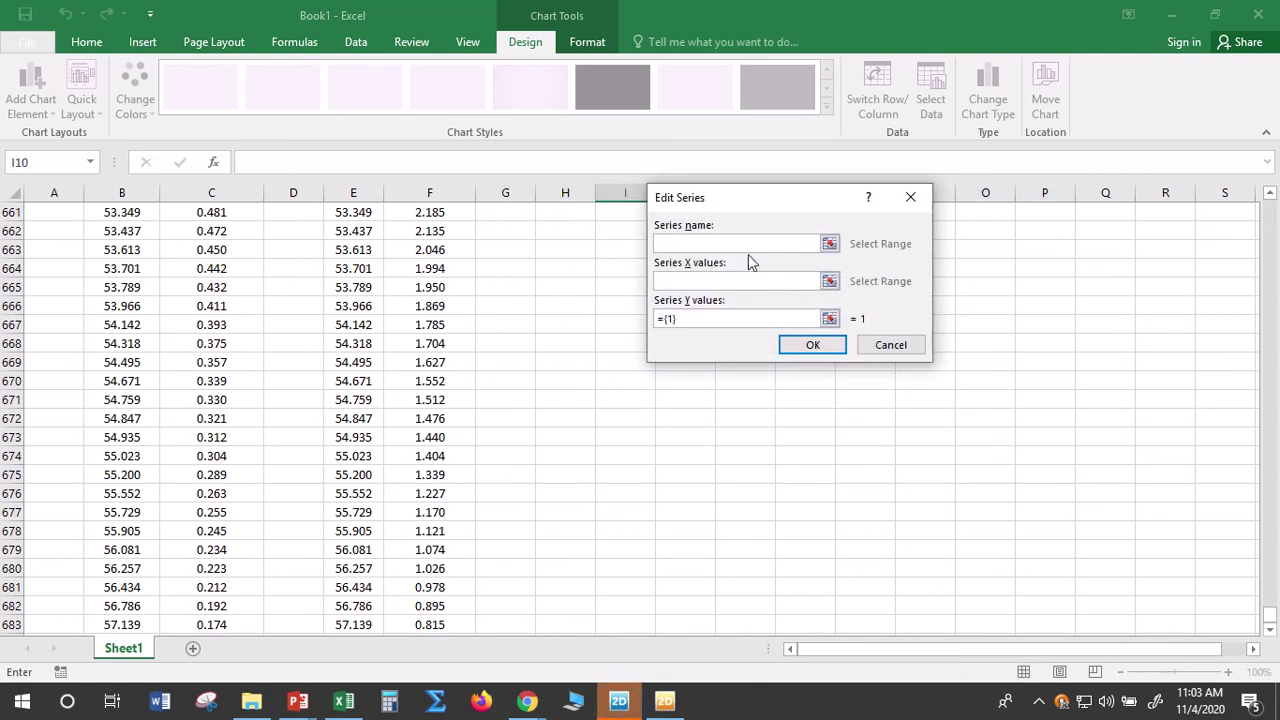
text(Clay)
click(829, 281)
drag(1269, 612, 1269, 205)
click(358, 268)
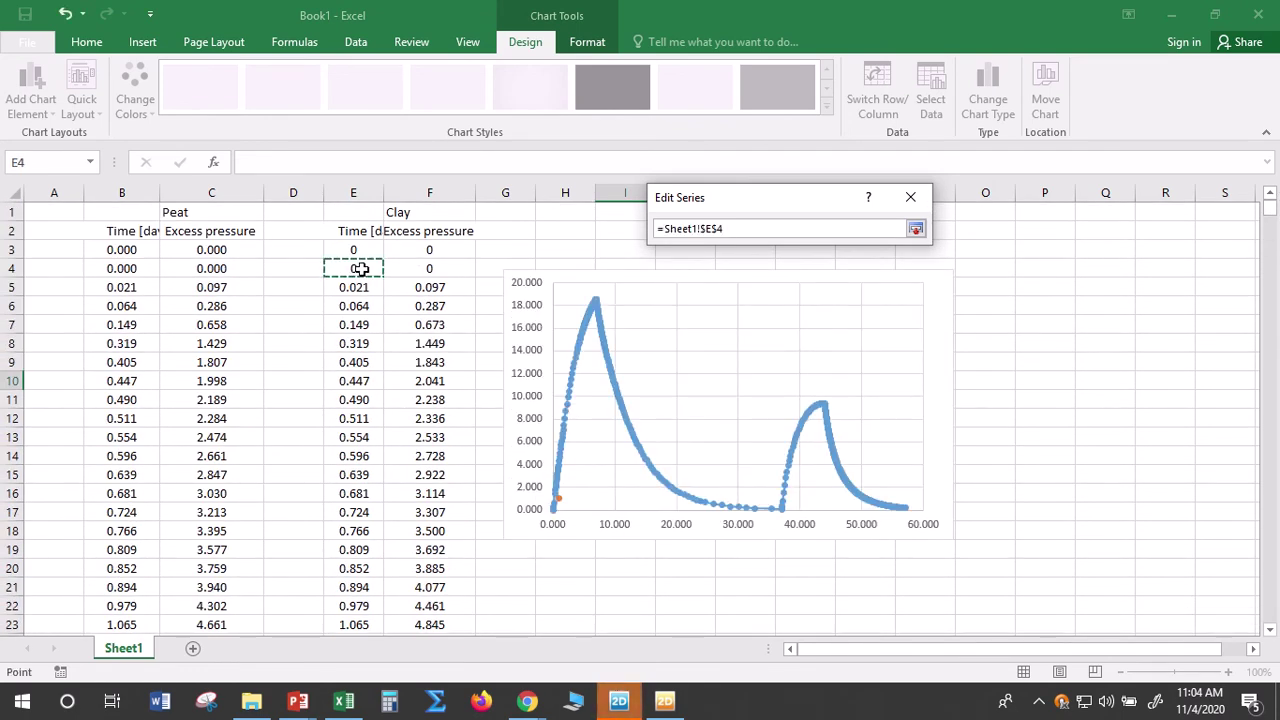
key(ctrl+shift+Down)
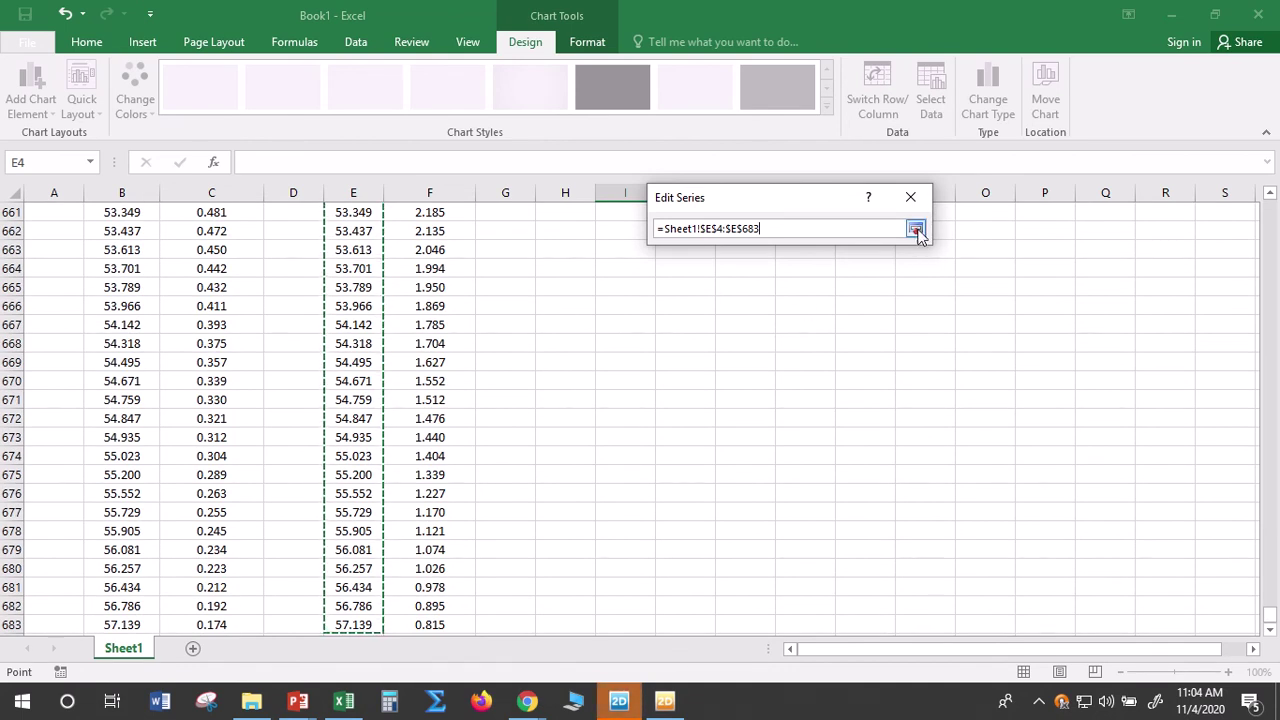
click(915, 230)
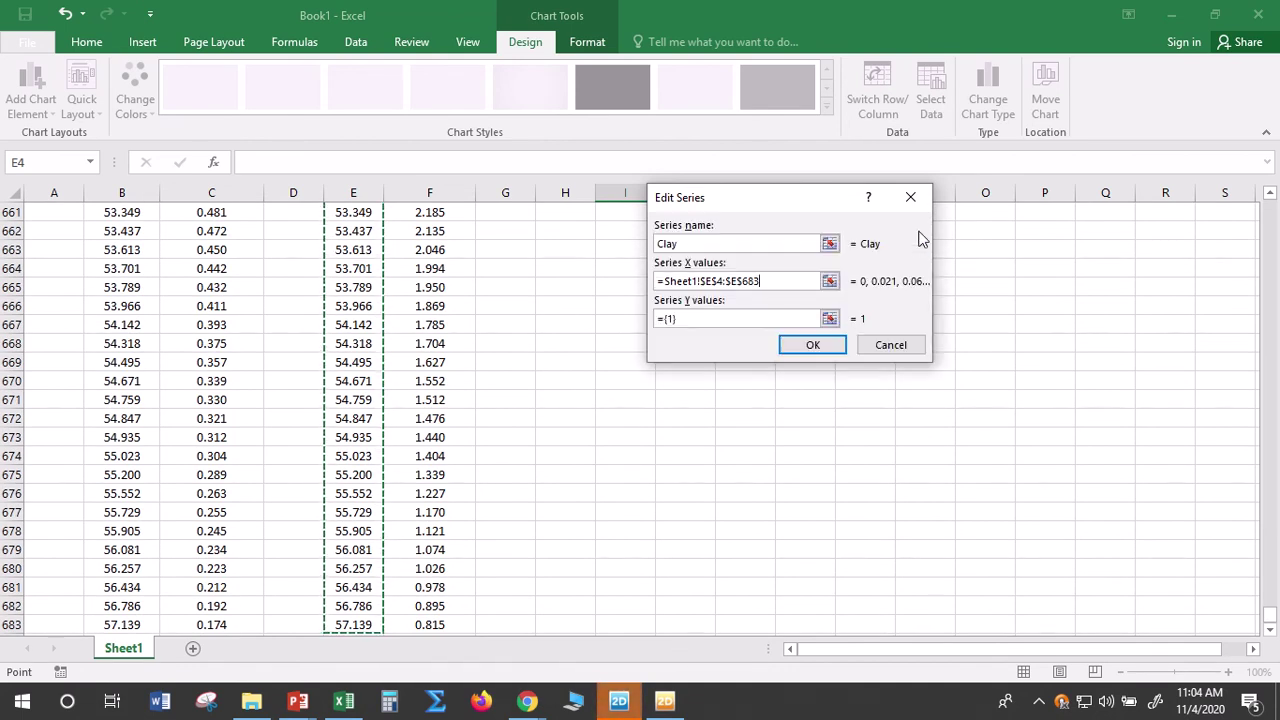
Set the Clay series Y values to the excess pressure range F4:F683, then accept the series and the chart's data source
click(830, 318)
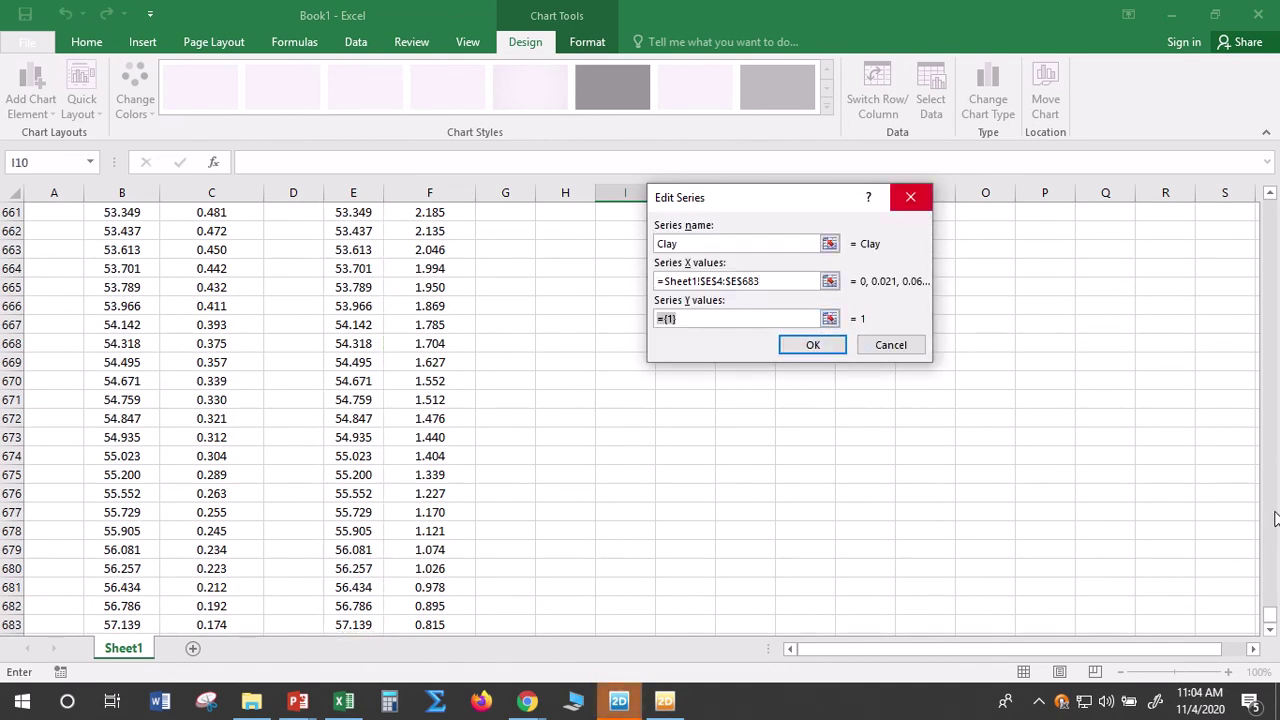
drag(1273, 622, 1275, 230)
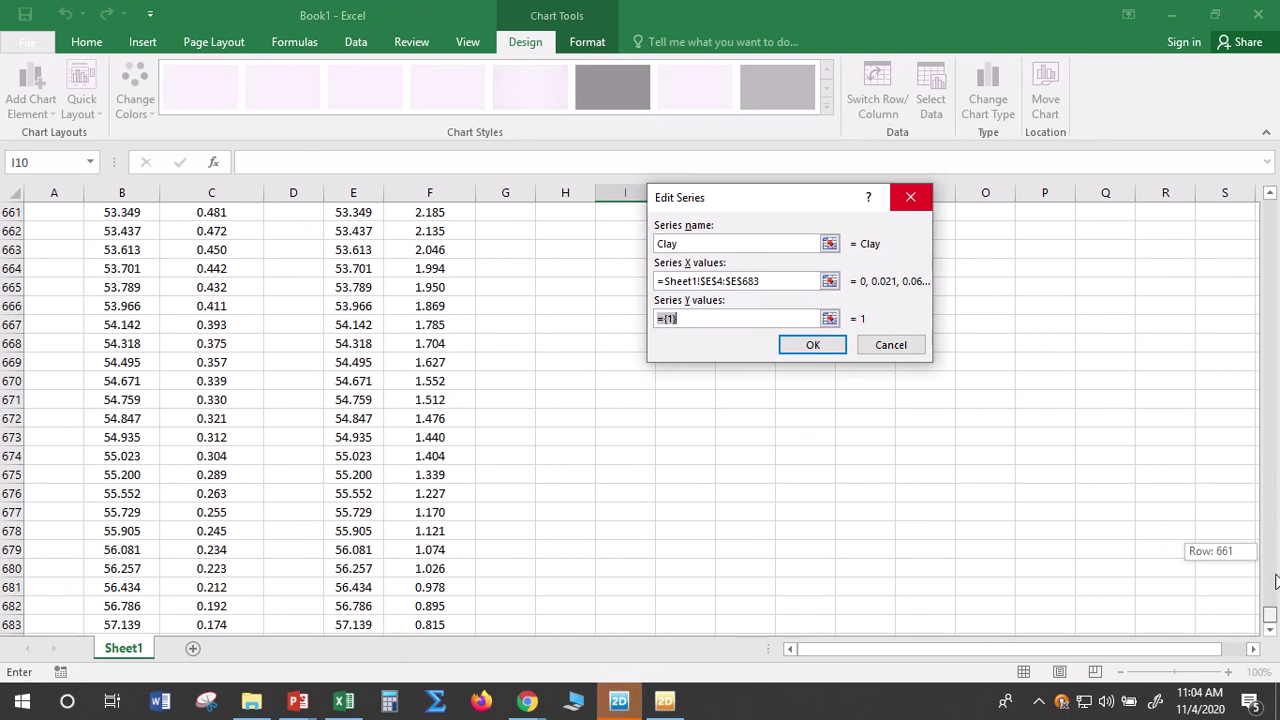
drag(1268, 618, 1270, 205)
click(419, 271)
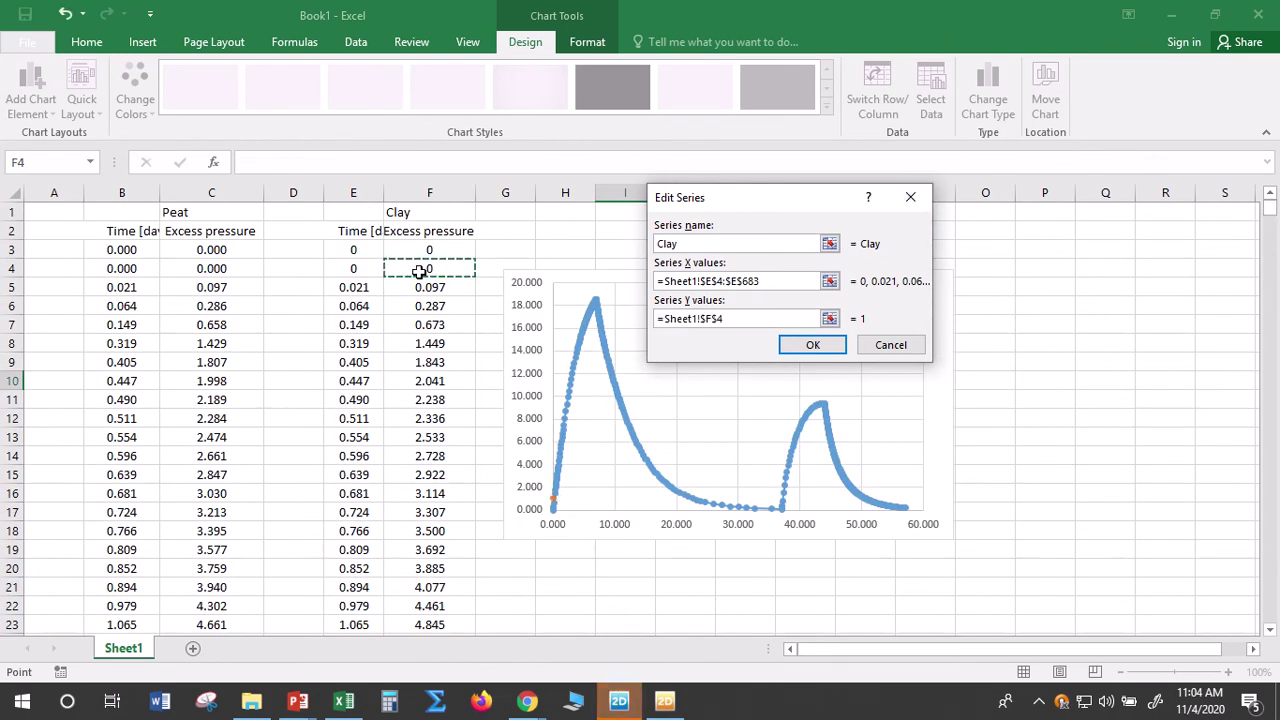
key(ctrl+shift+Down)
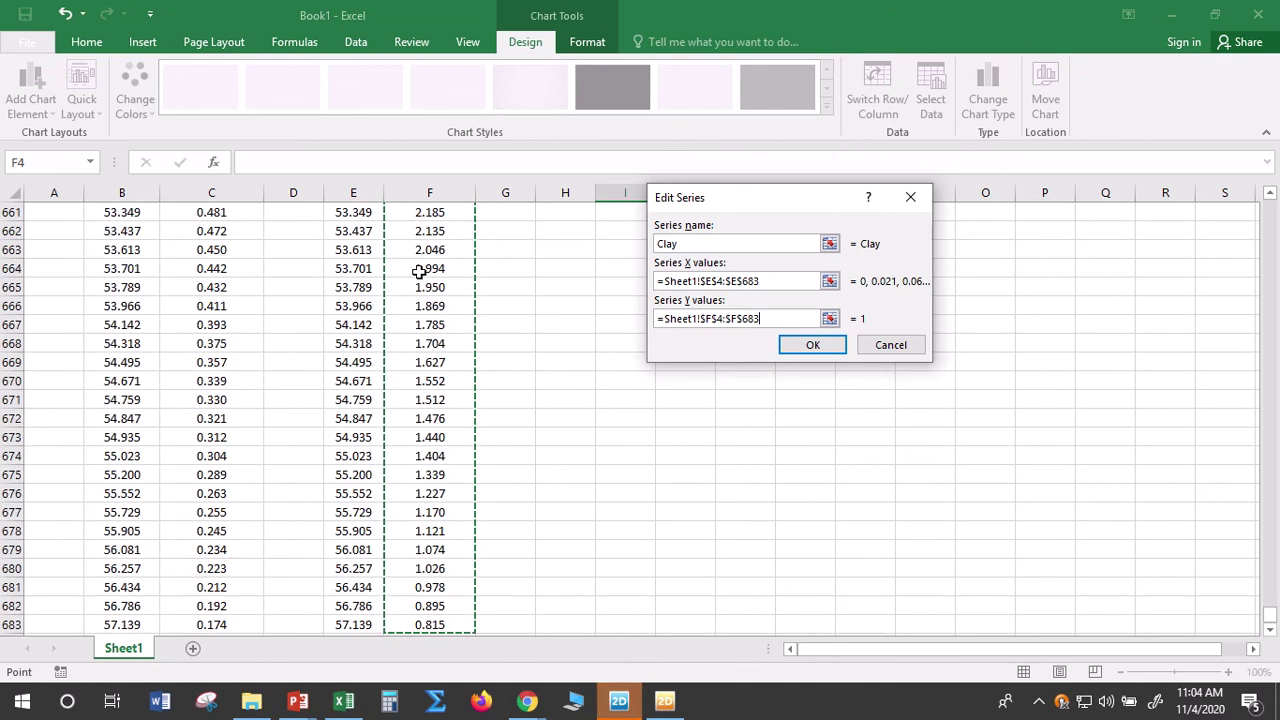
click(811, 344)
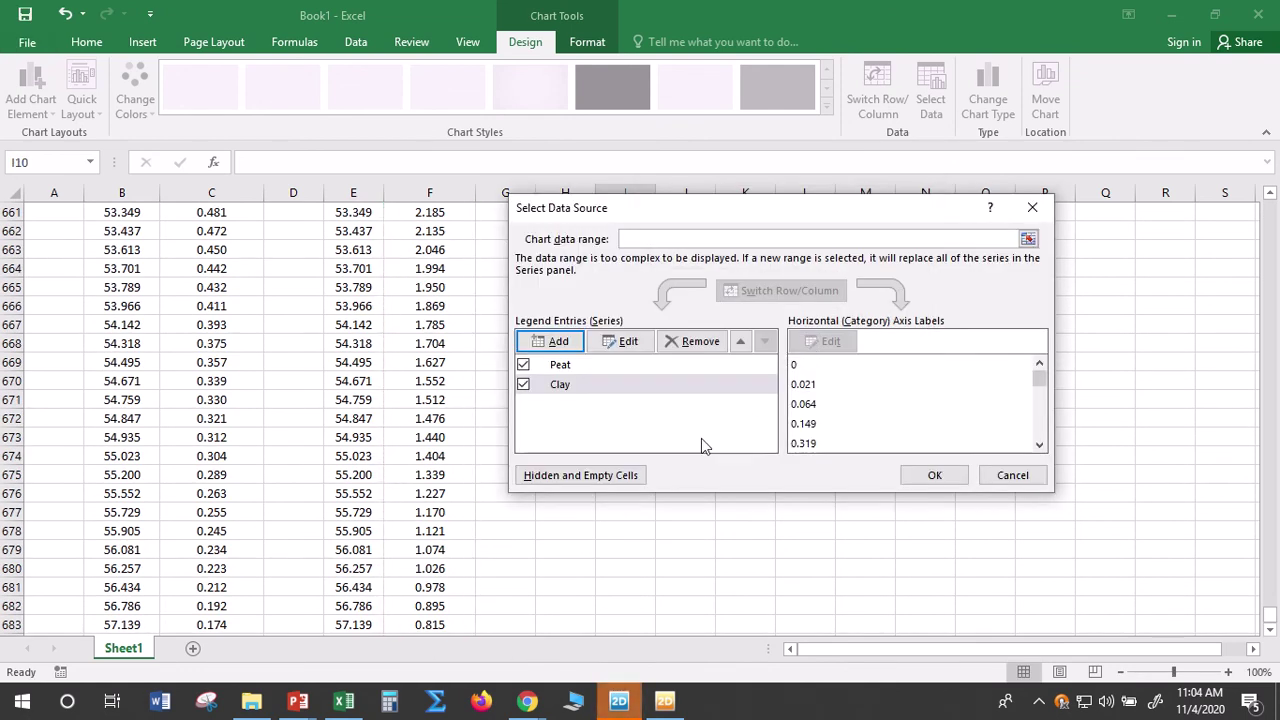
click(934, 475)
scroll(975, 500, up, 20)
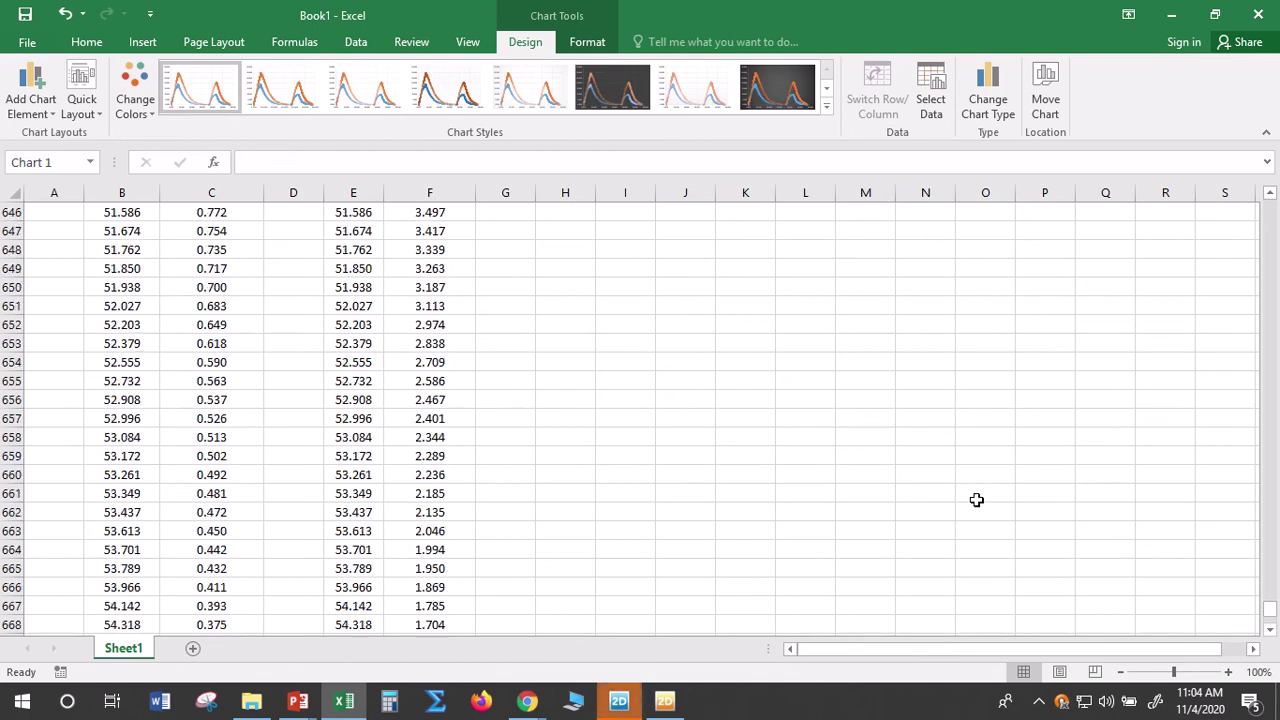
drag(1272, 585, 1272, 215)
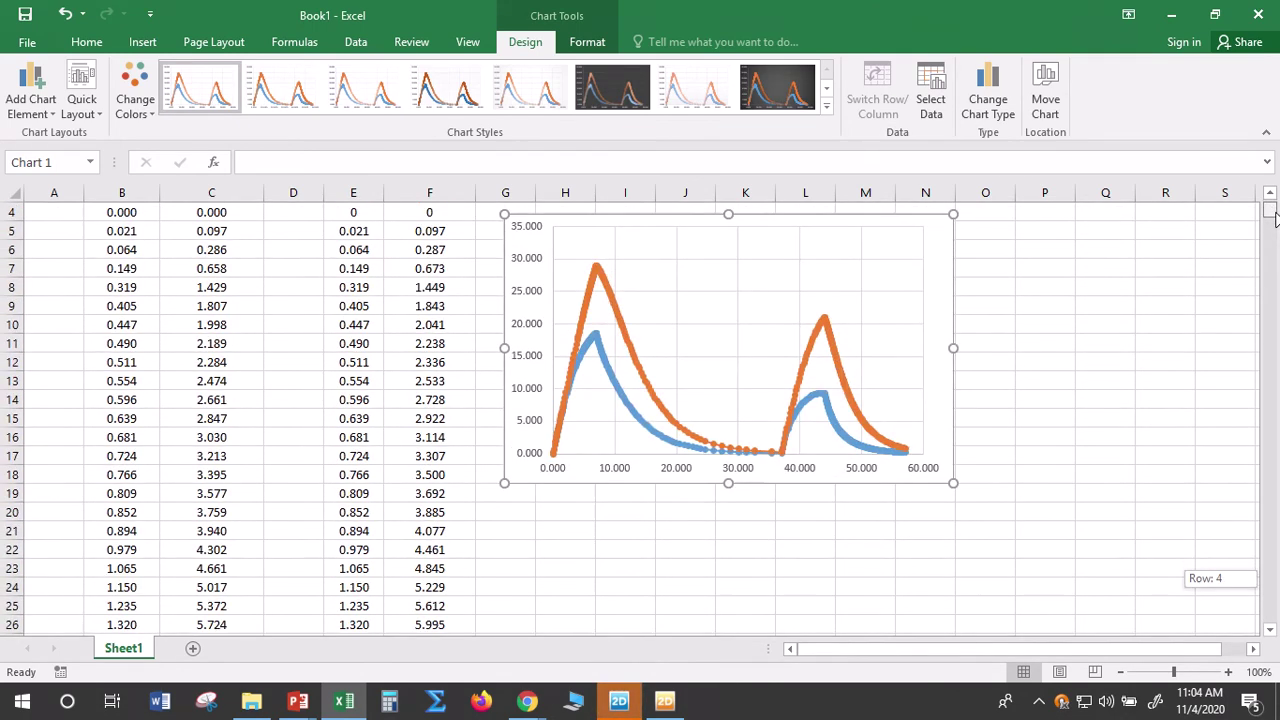
click(1089, 363)
scroll(1080, 410, up, 1)
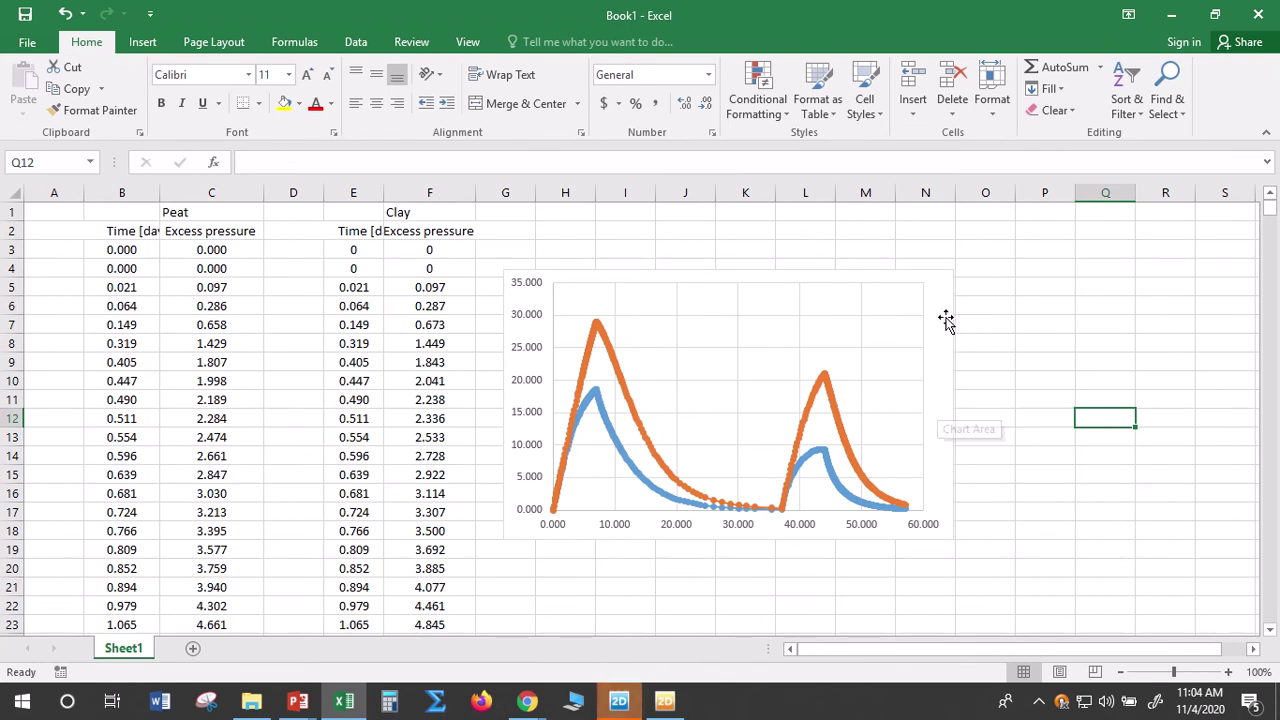
Add axis titles to the chart of the peat and clay curves
click(889, 353)
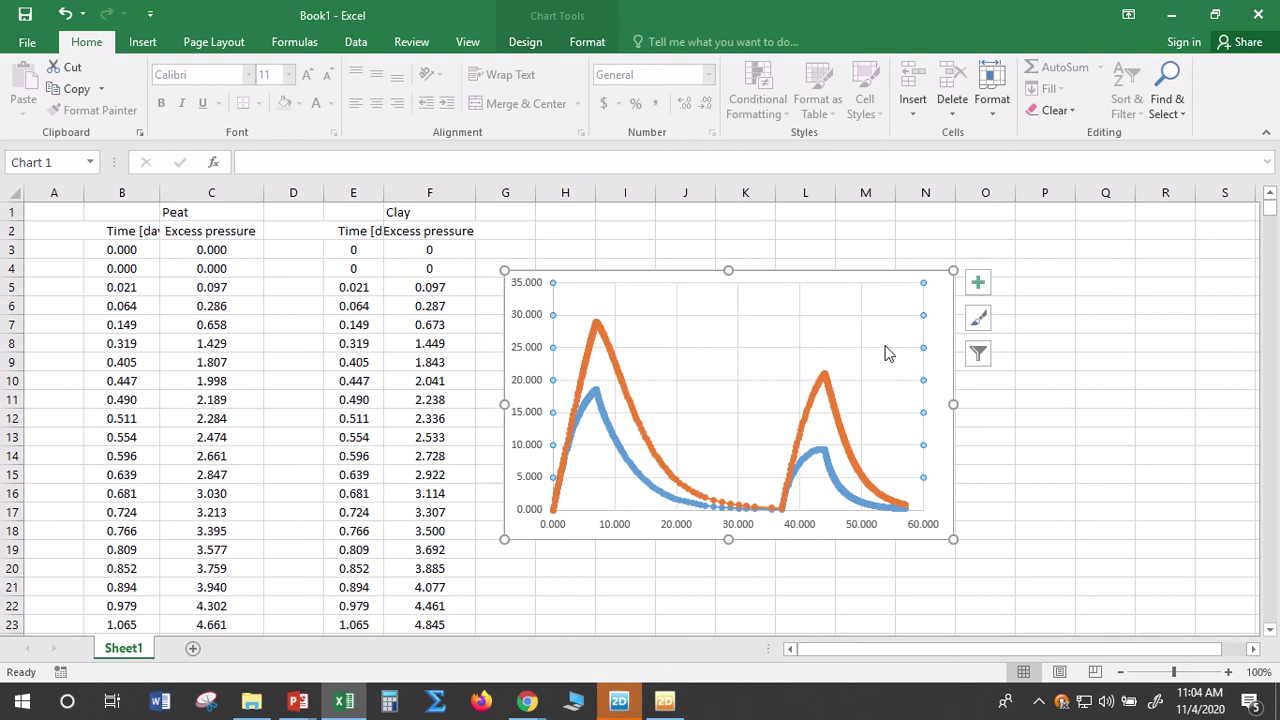
click(980, 287)
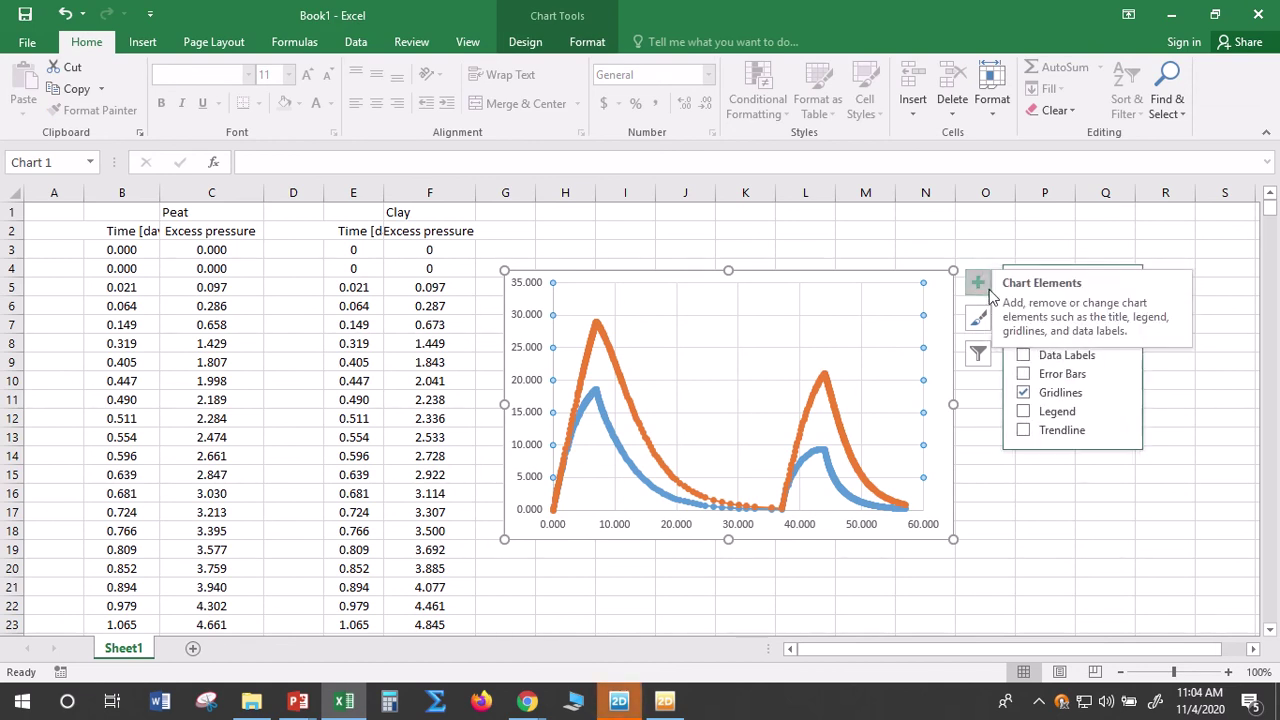
click(1092, 322)
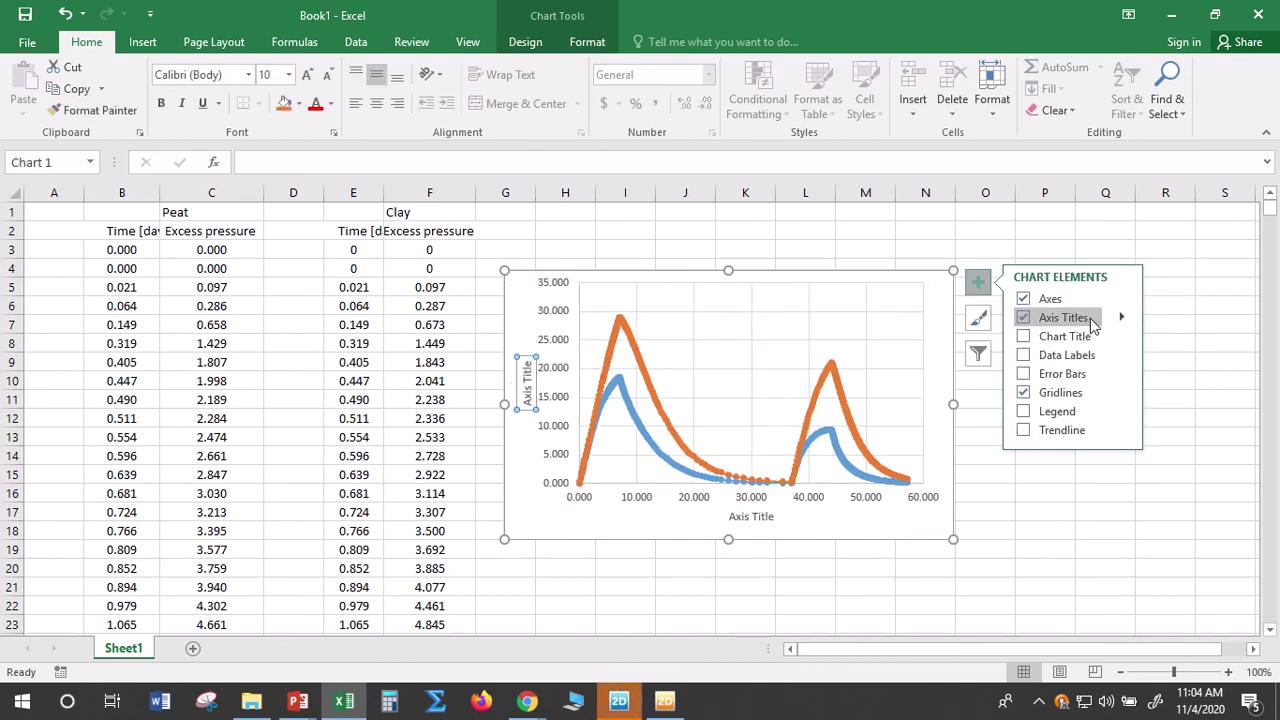
Replace the horizontal axis title's placeholder text with "Time (day)"
click(770, 518)
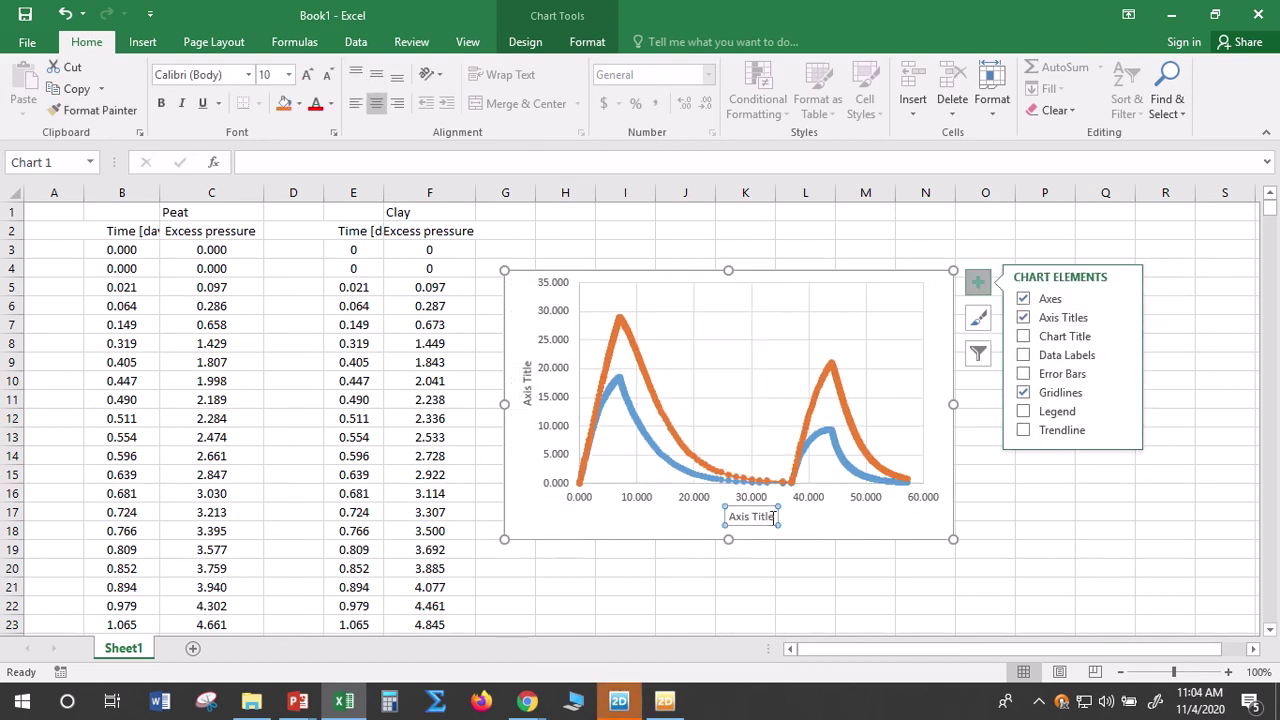
click(775, 517)
drag(775, 517, 721, 521)
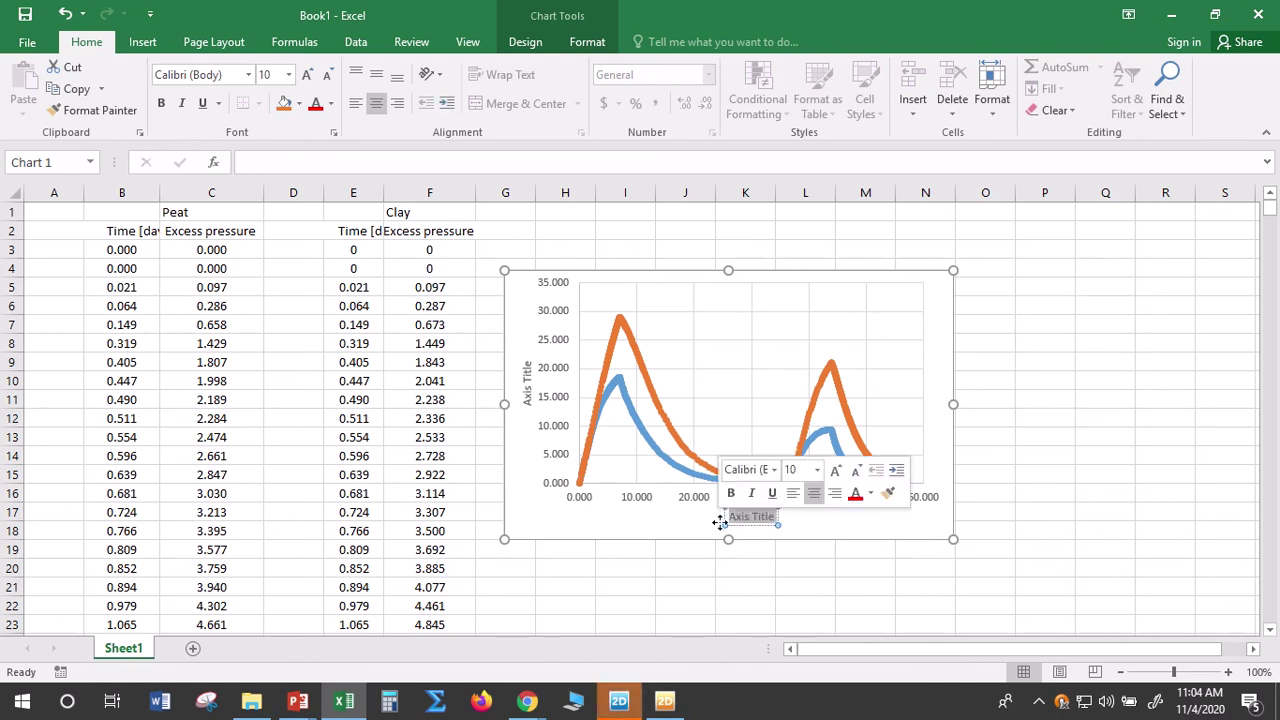
key(BackSpace)
text(Time ()
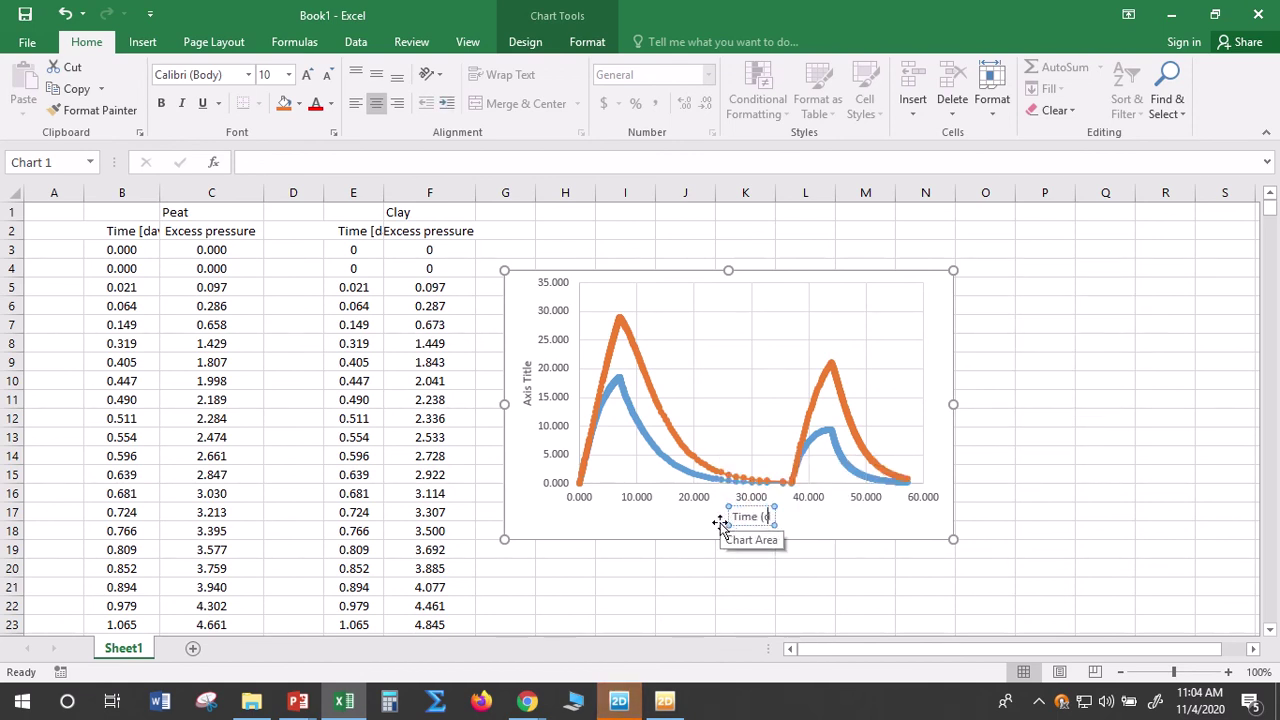
text(day))
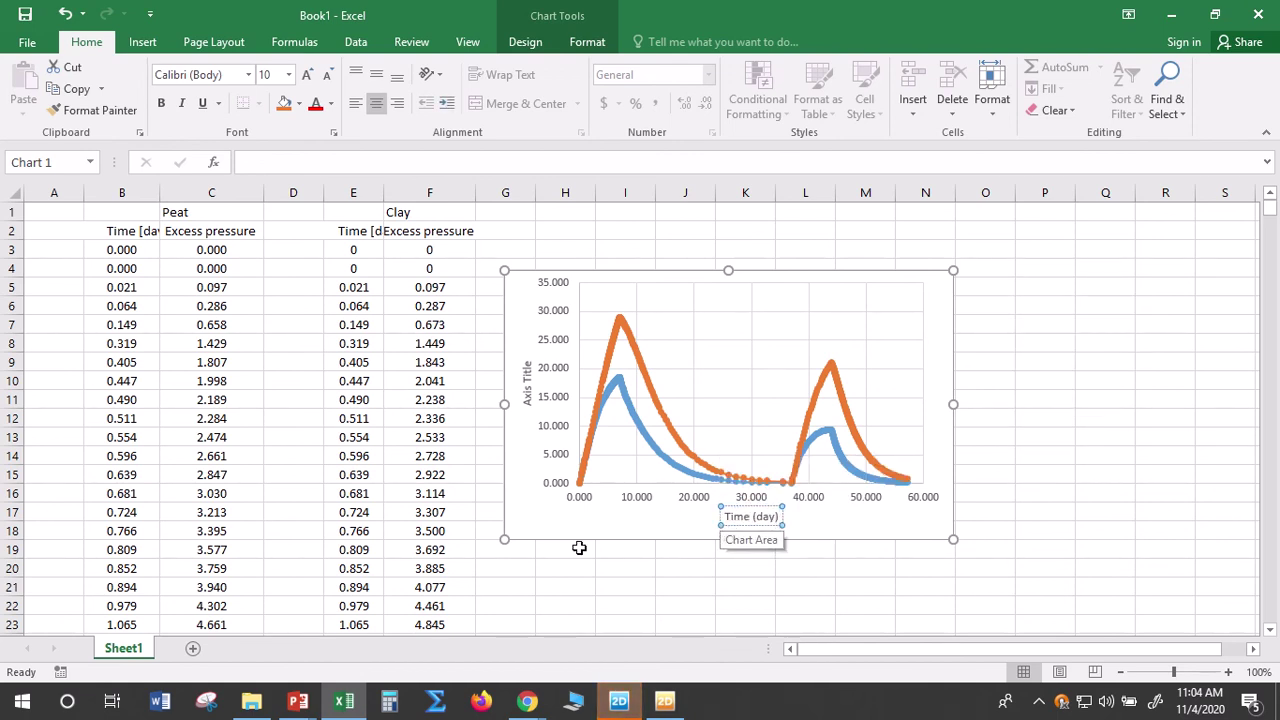
Replace the vertical axis title's placeholder text with "Excess pore pressure (kN/m2)"
click(523, 362)
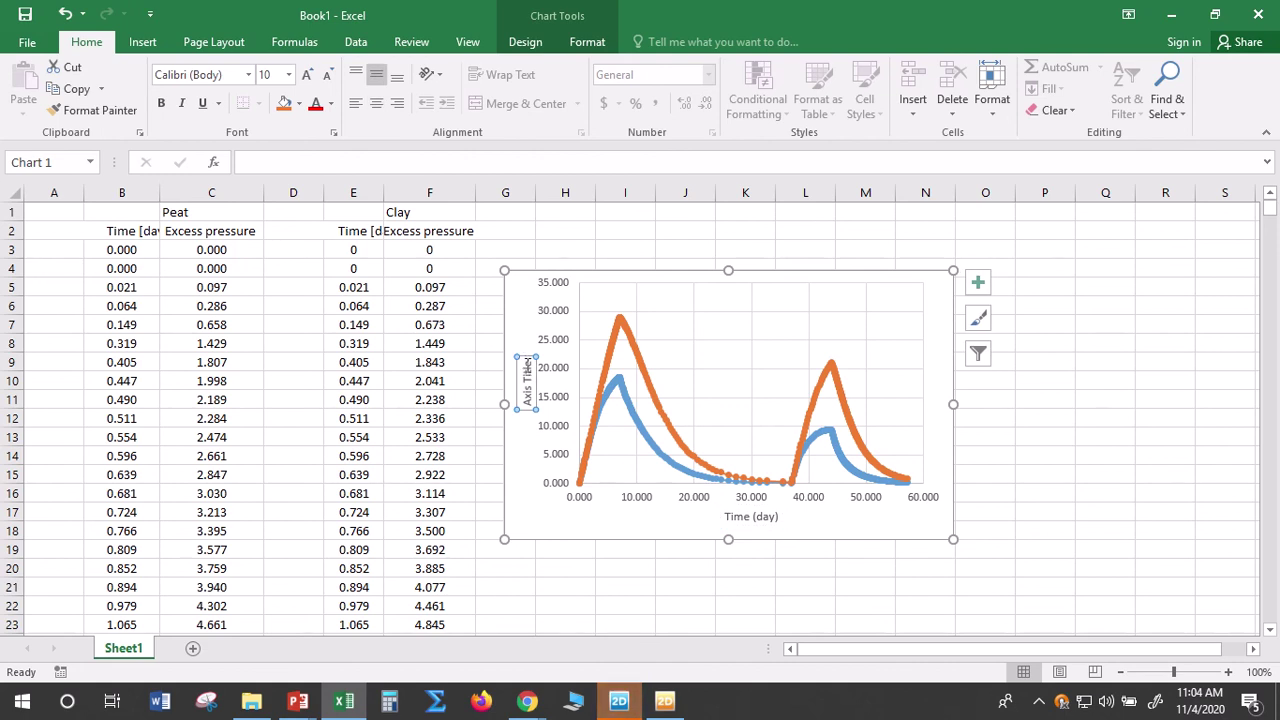
drag(527, 364, 527, 400)
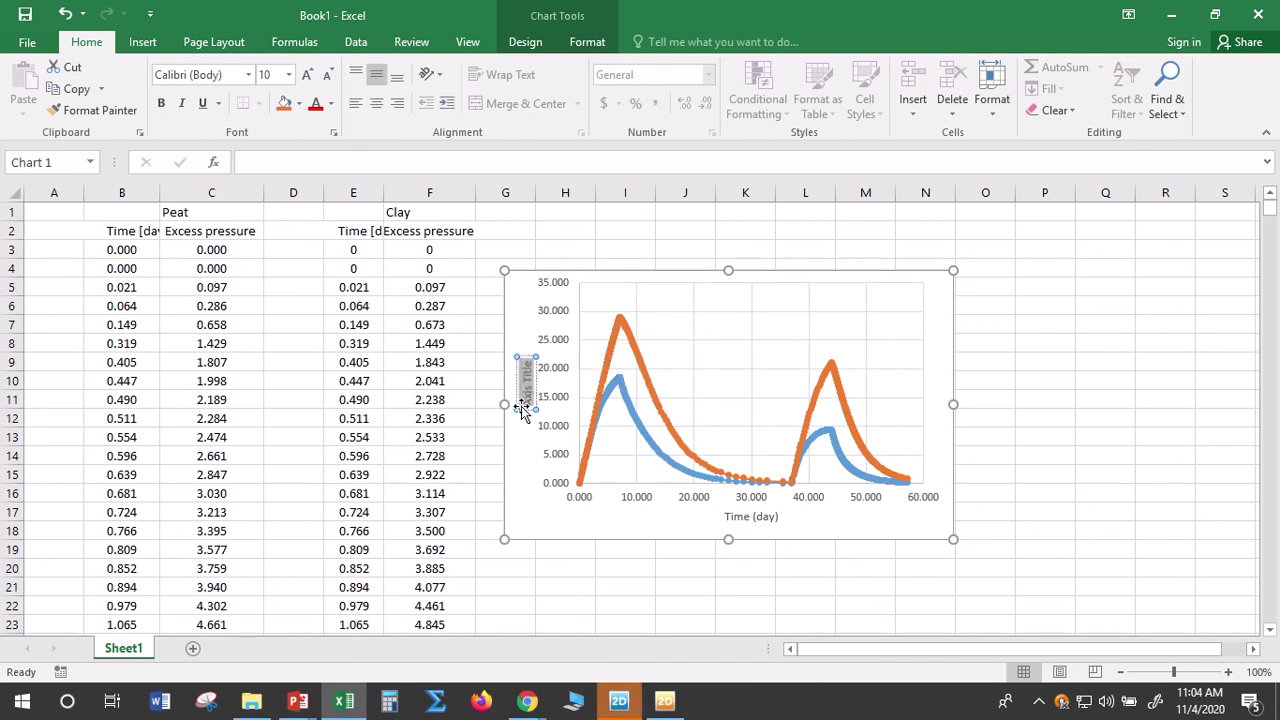
text(Exce)
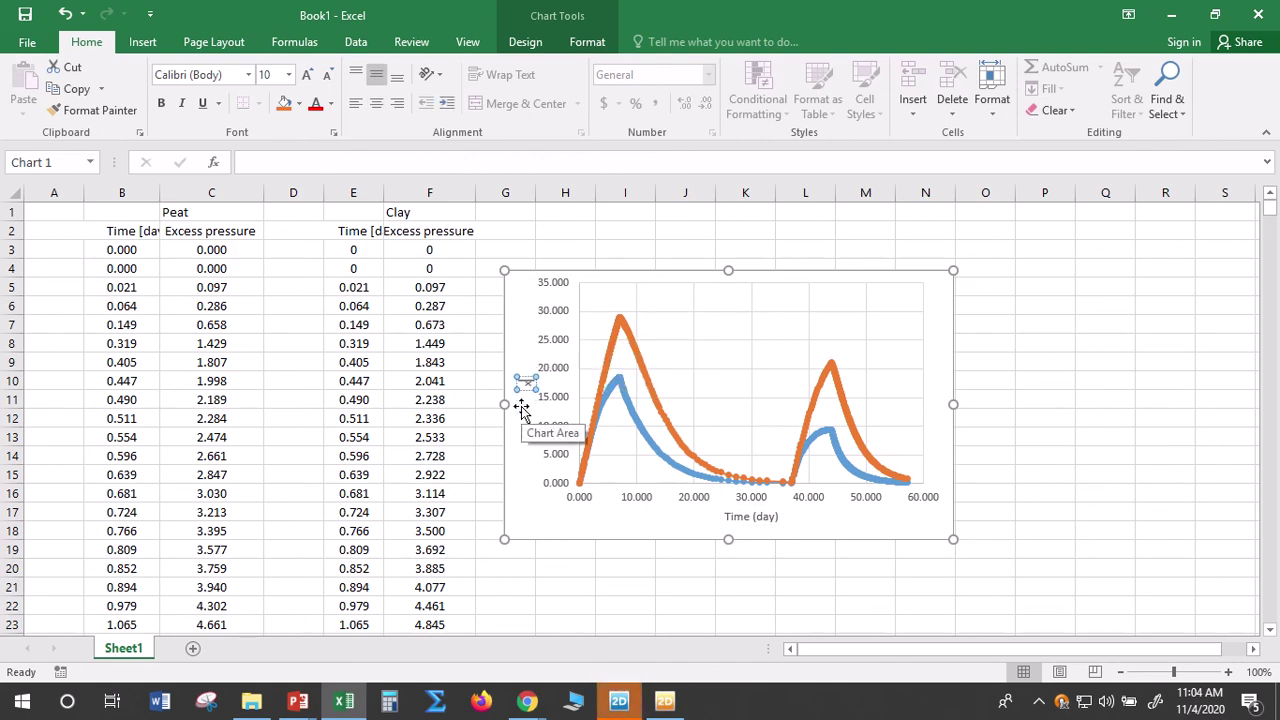
text(ss)
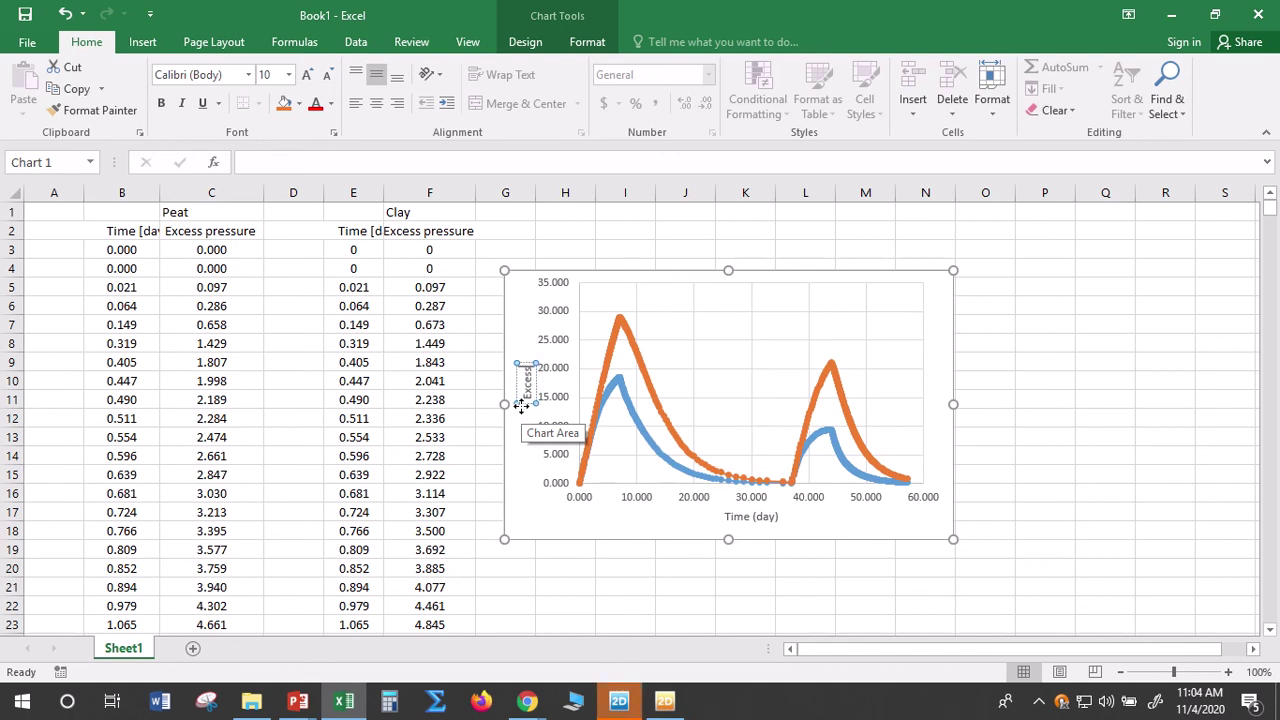
text( pore pressure)
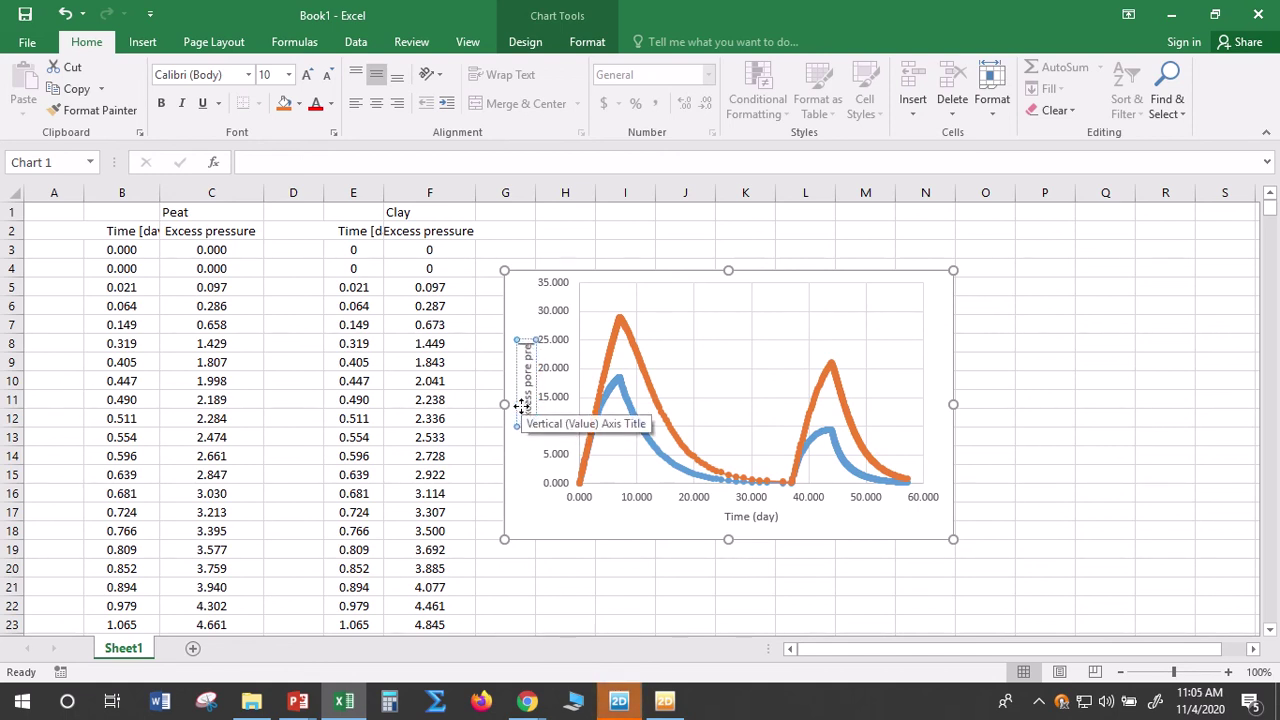
text( (kN)
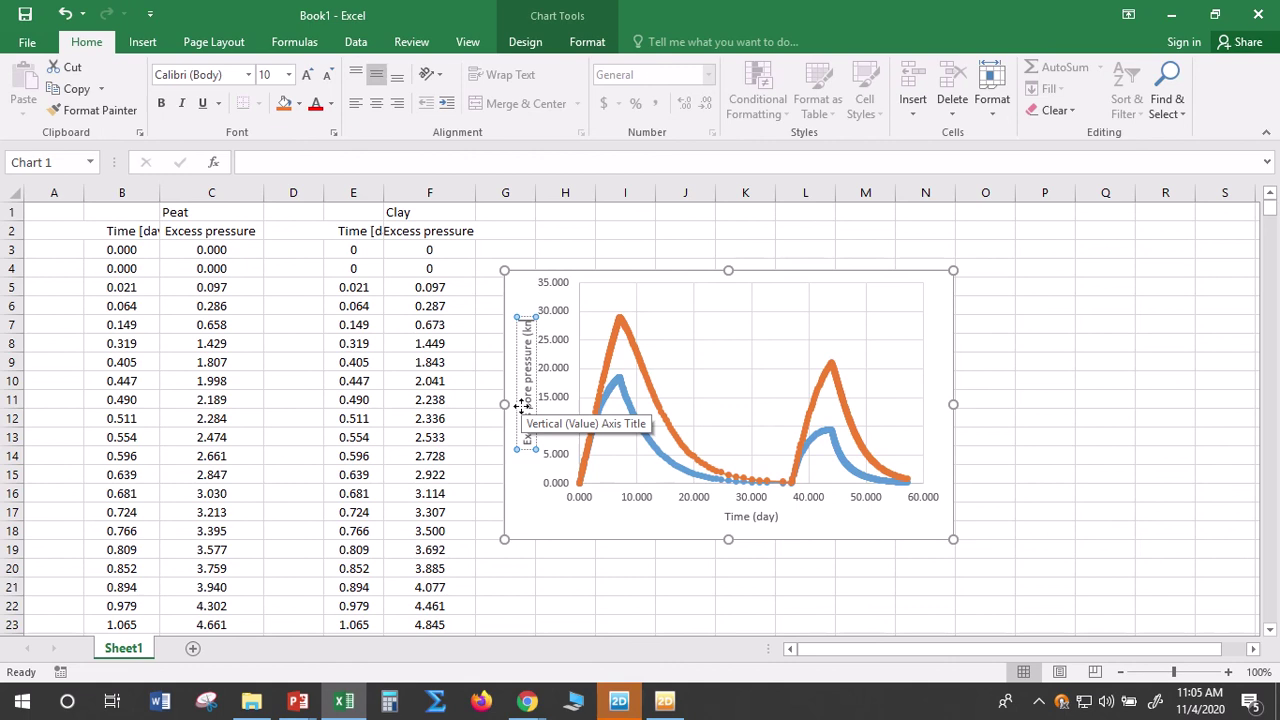
key(BackSpace)
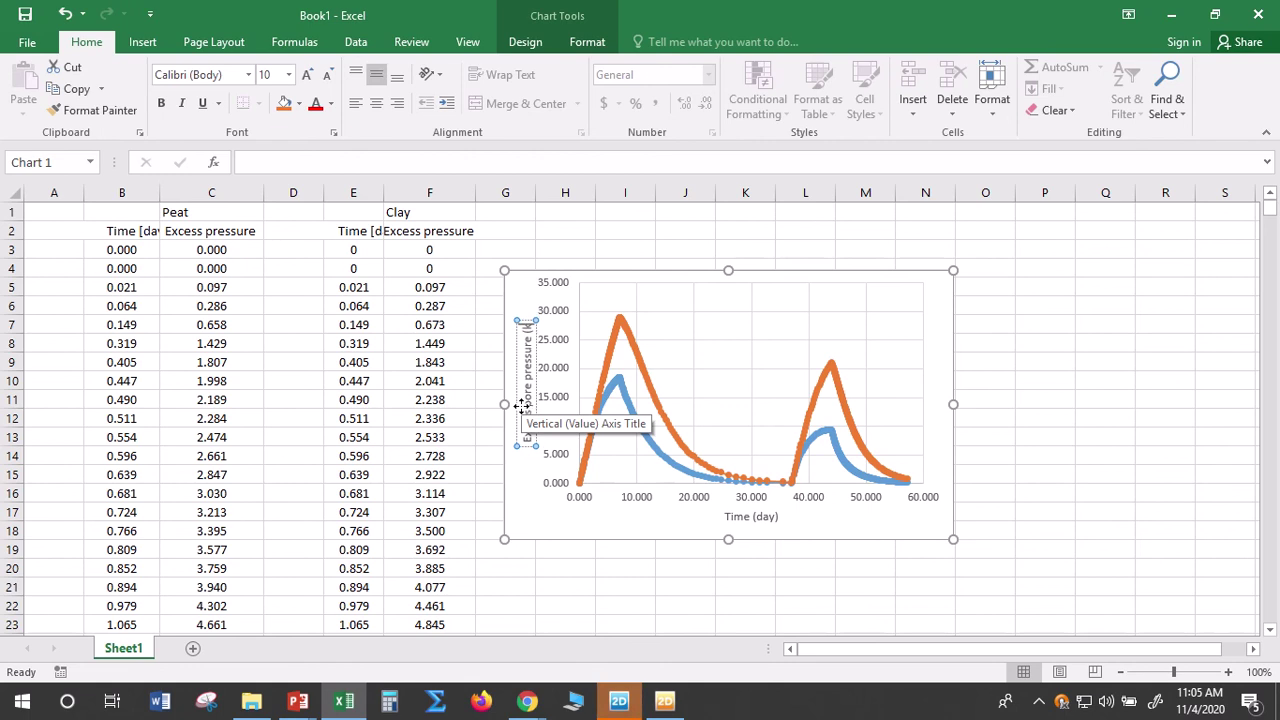
text(N/m2))
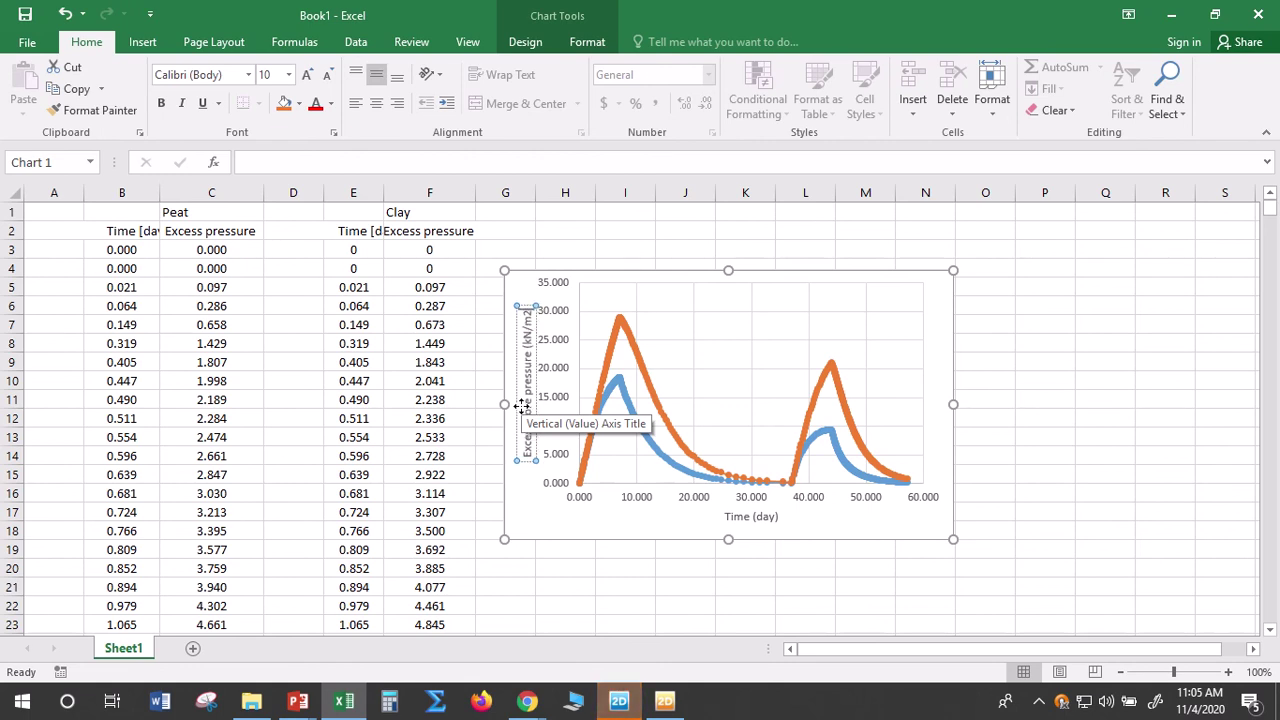
click(1040, 495)
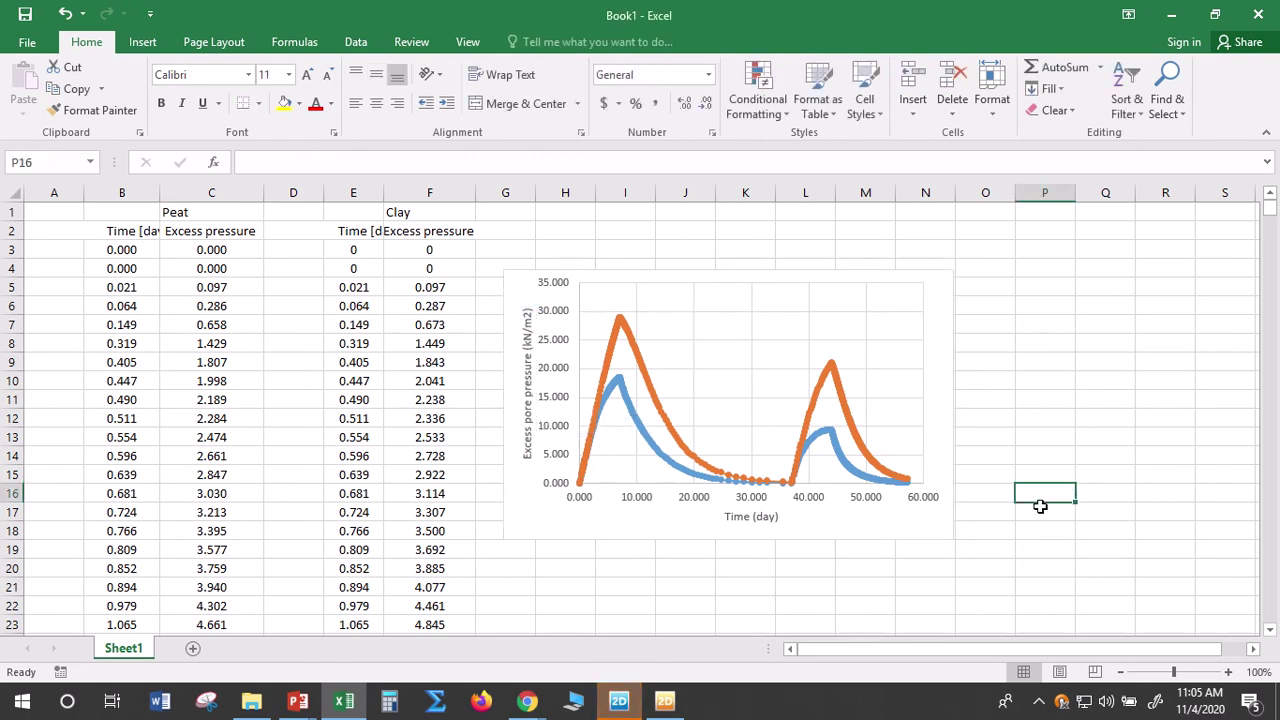
Enlarge the chart and format the 2 of kN/m2 in the vertical axis title as superscript
click(899, 530)
drag(953, 539, 1029, 591)
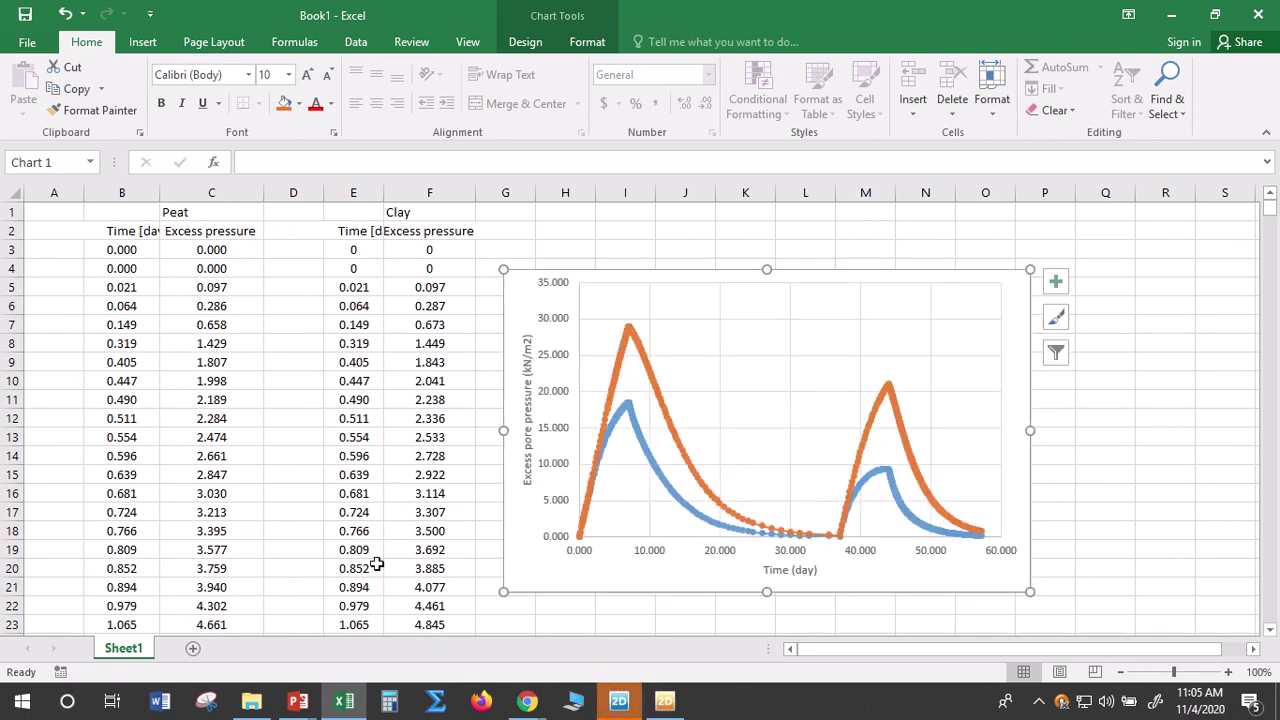
click(523, 345)
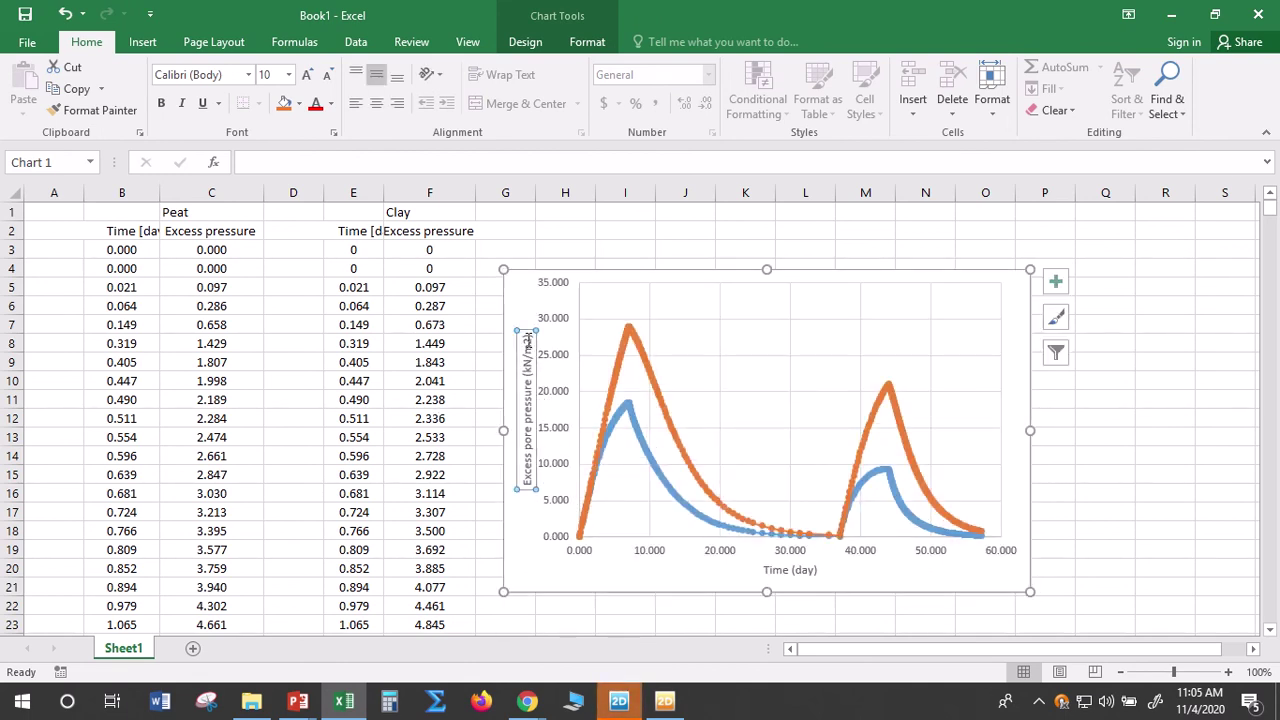
click(527, 342)
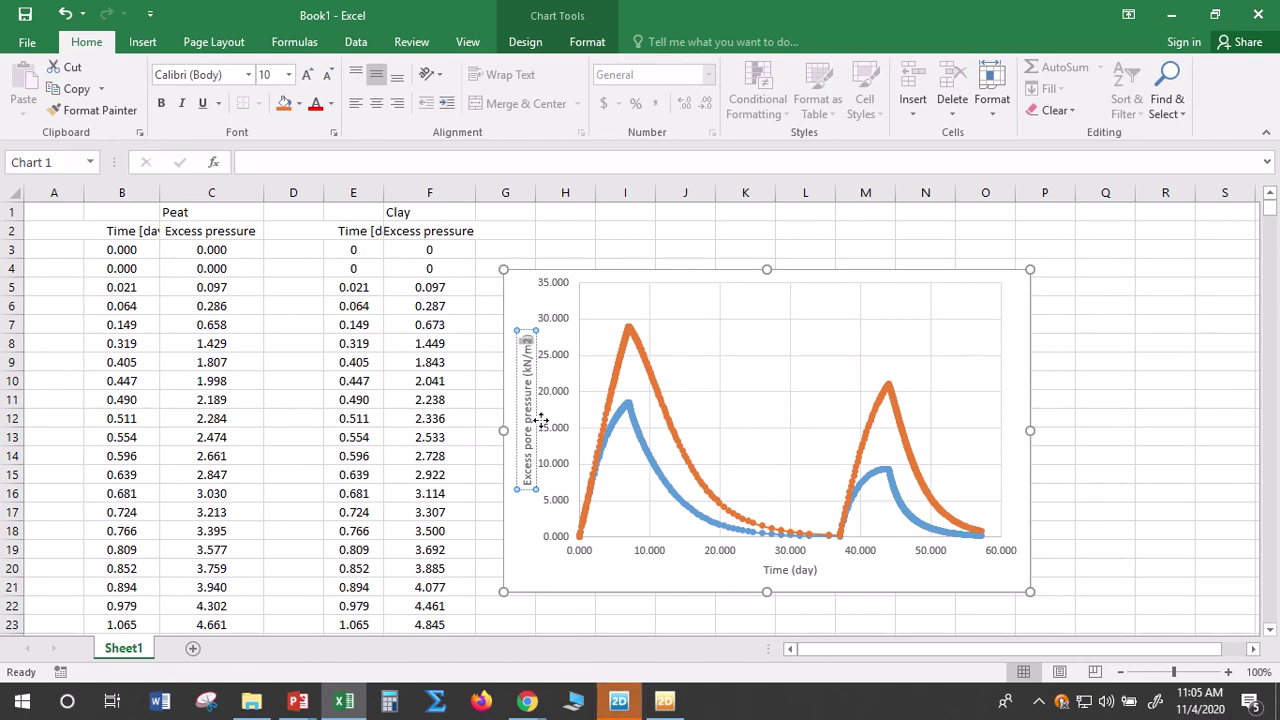
right_click(529, 340)
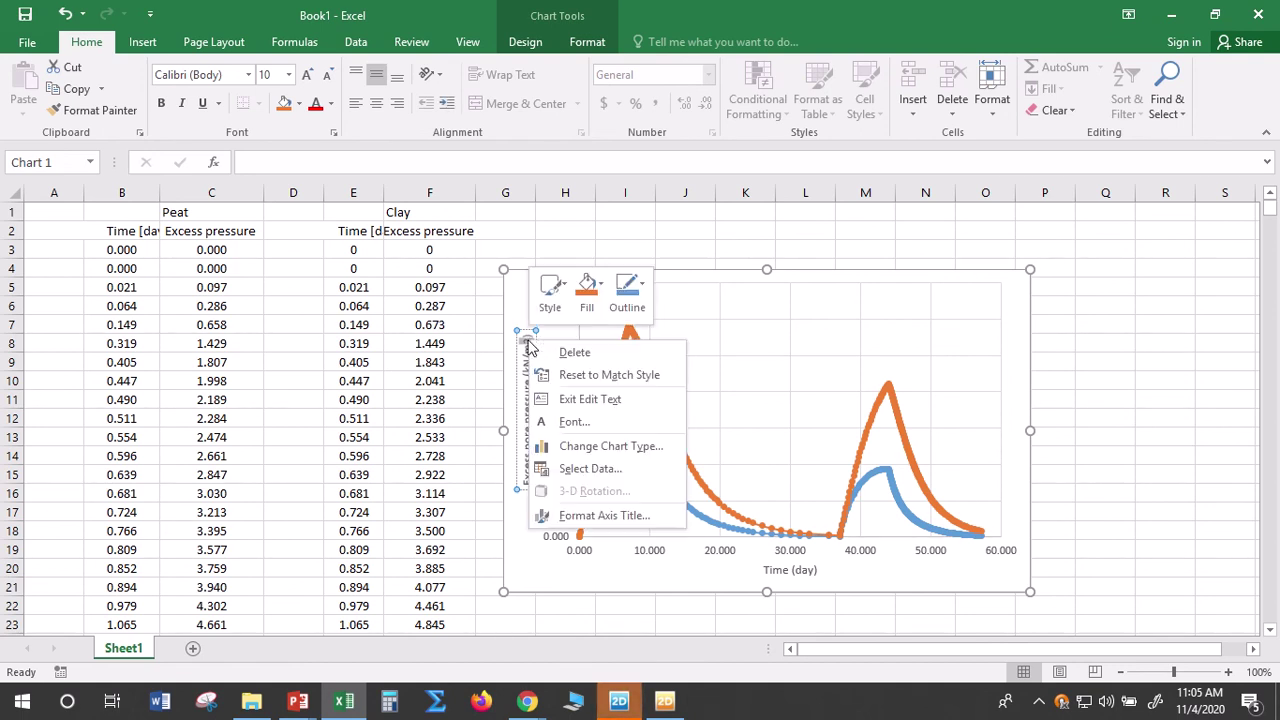
click(624, 424)
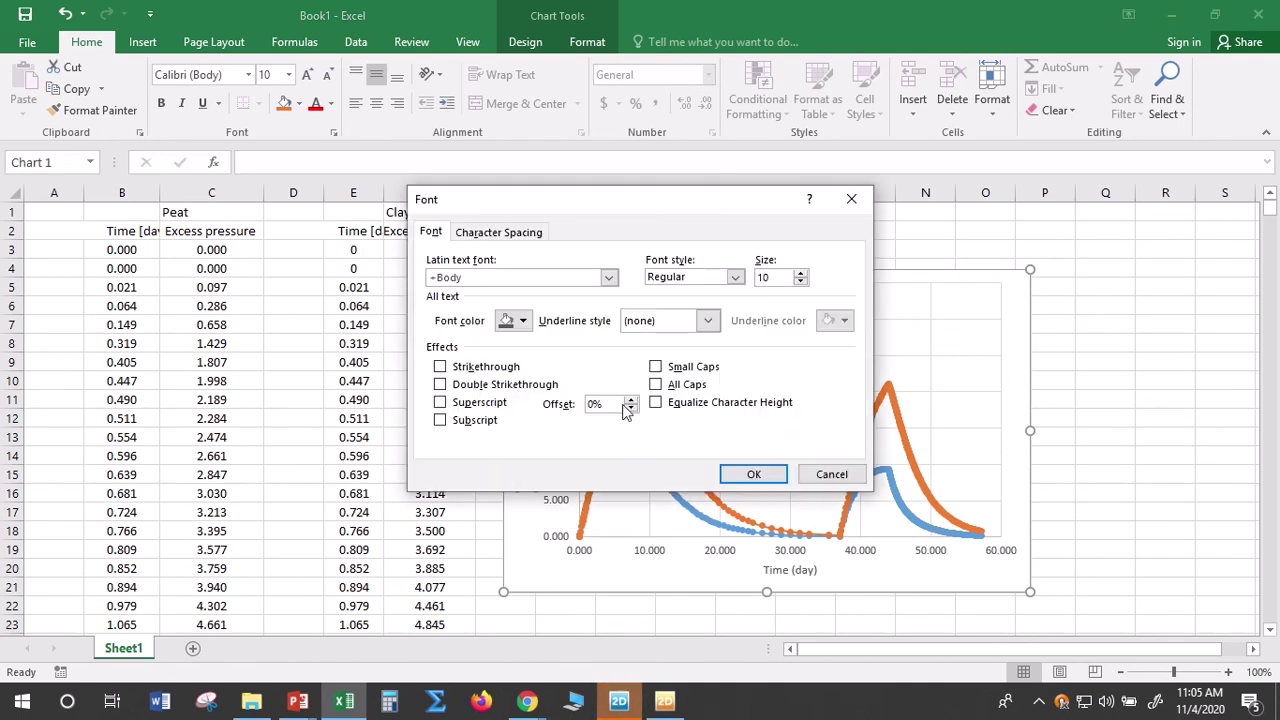
click(493, 404)
click(765, 476)
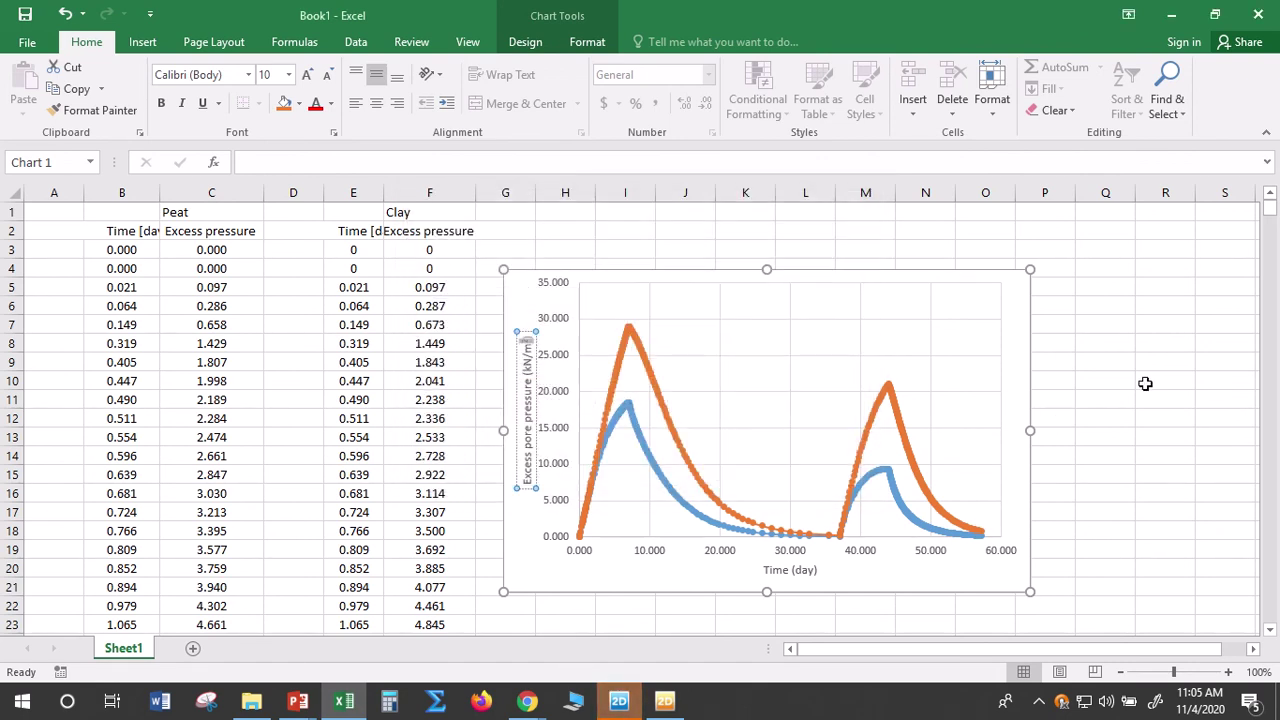
click(1145, 380)
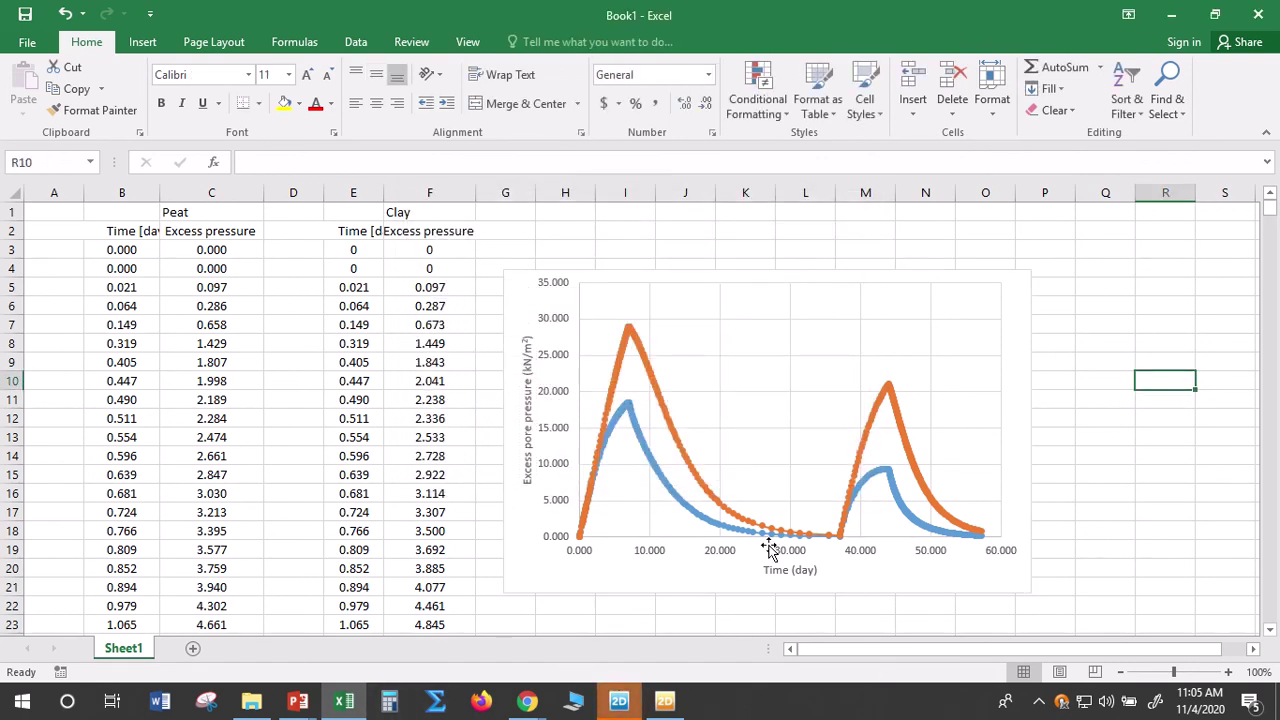
Set the number format of the chart's horizontal time axis to General
click(531, 573)
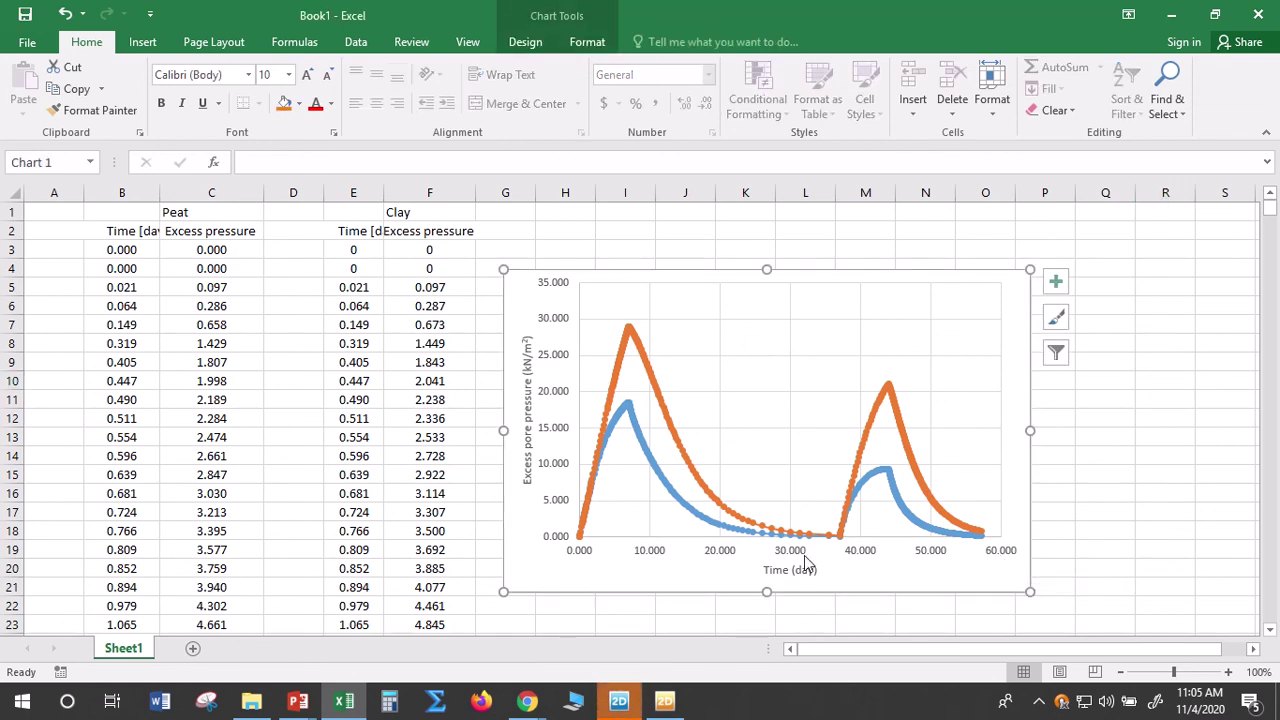
right_click(932, 553)
click(1030, 540)
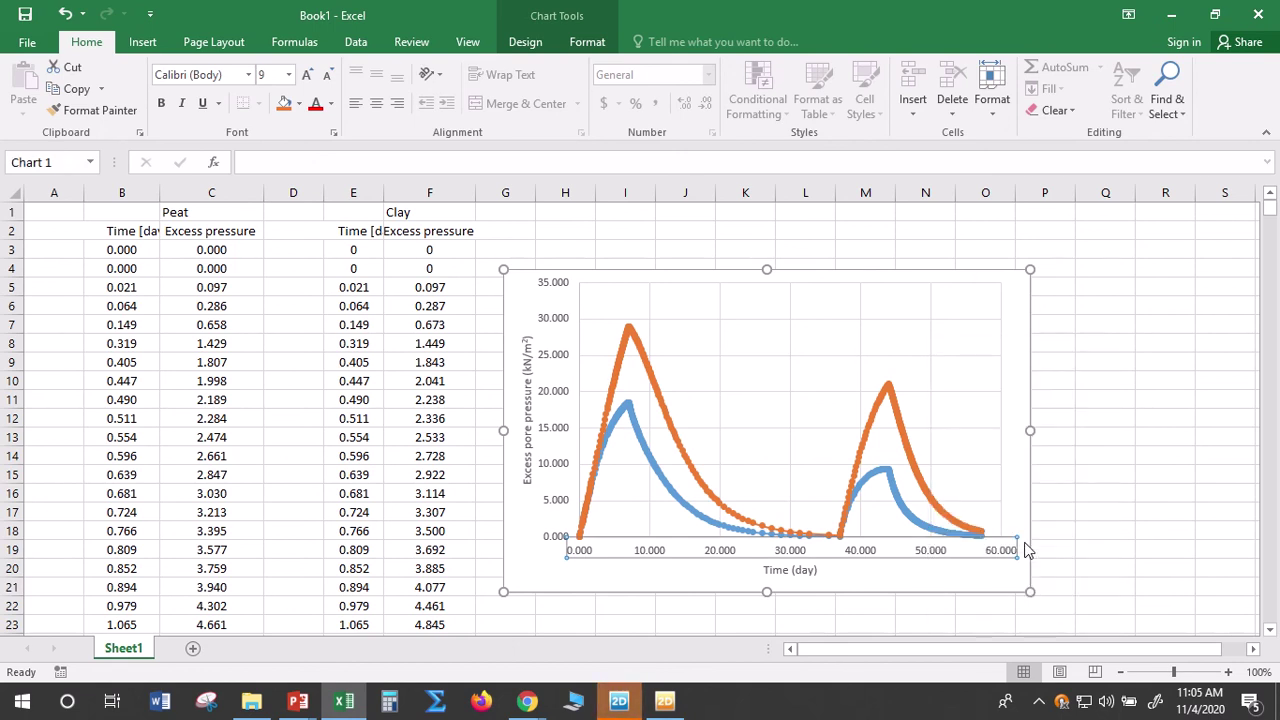
scroll(1246, 478, down, 3)
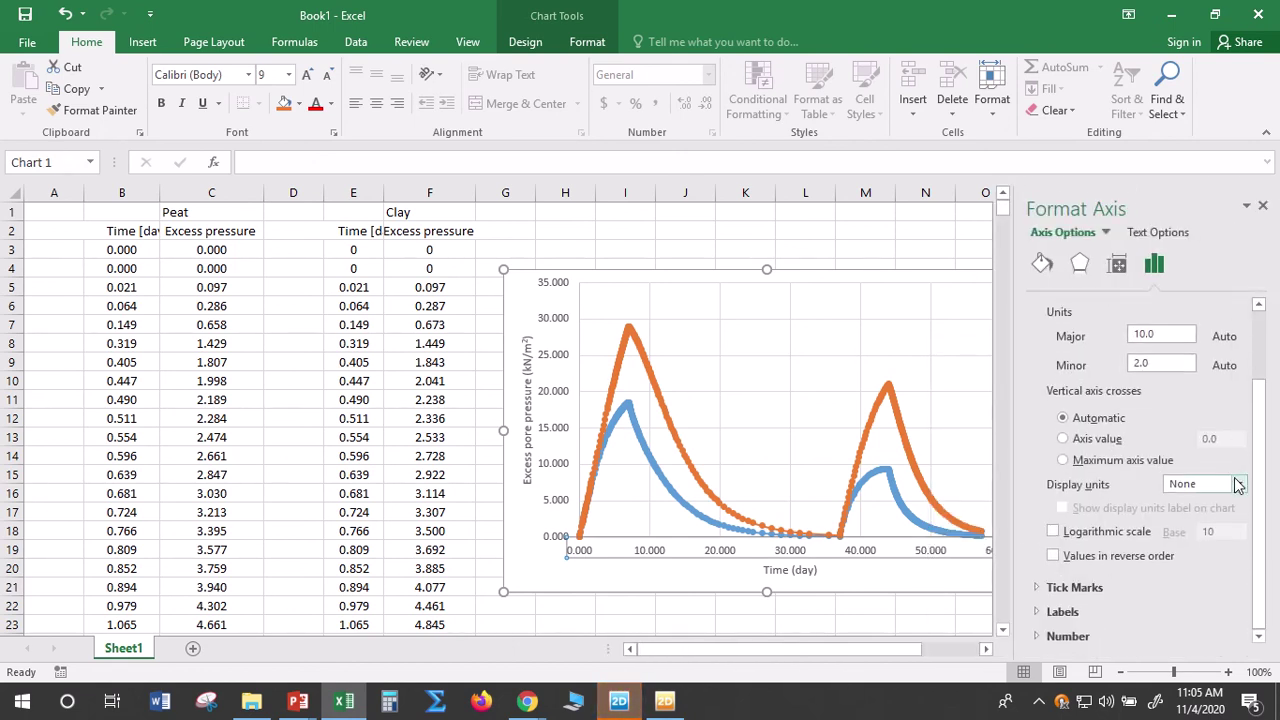
click(1072, 638)
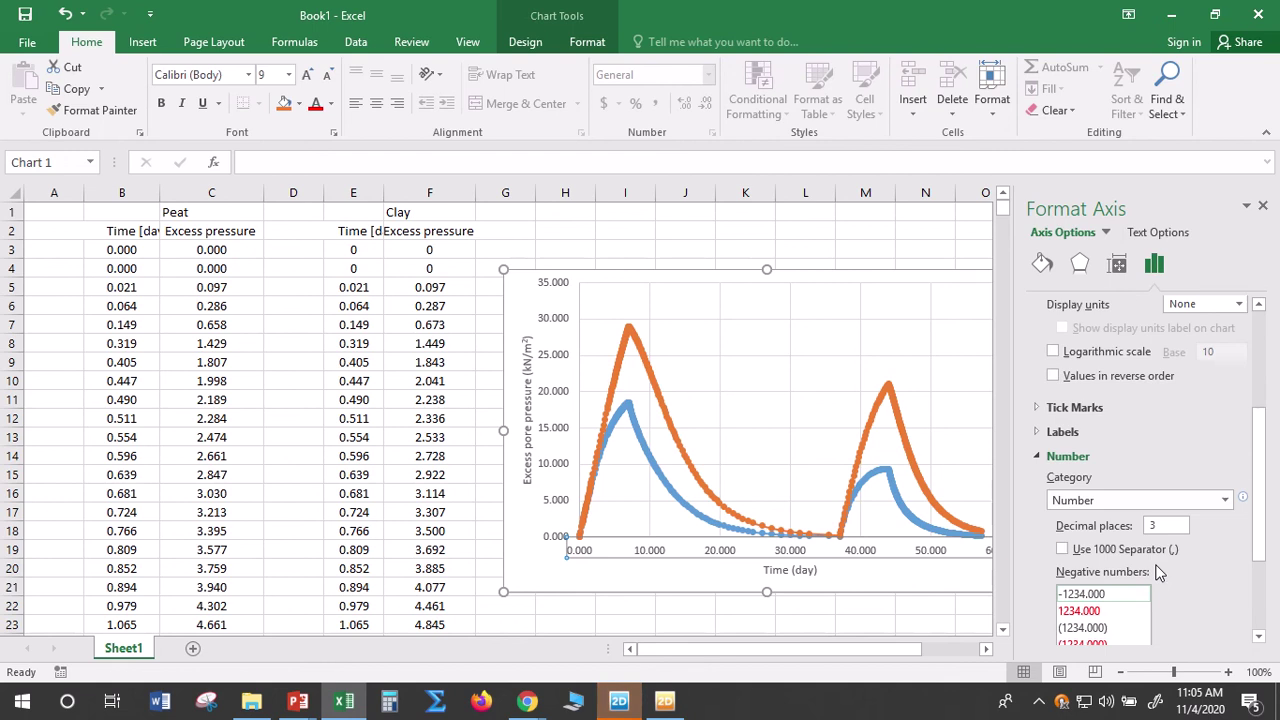
click(1225, 501)
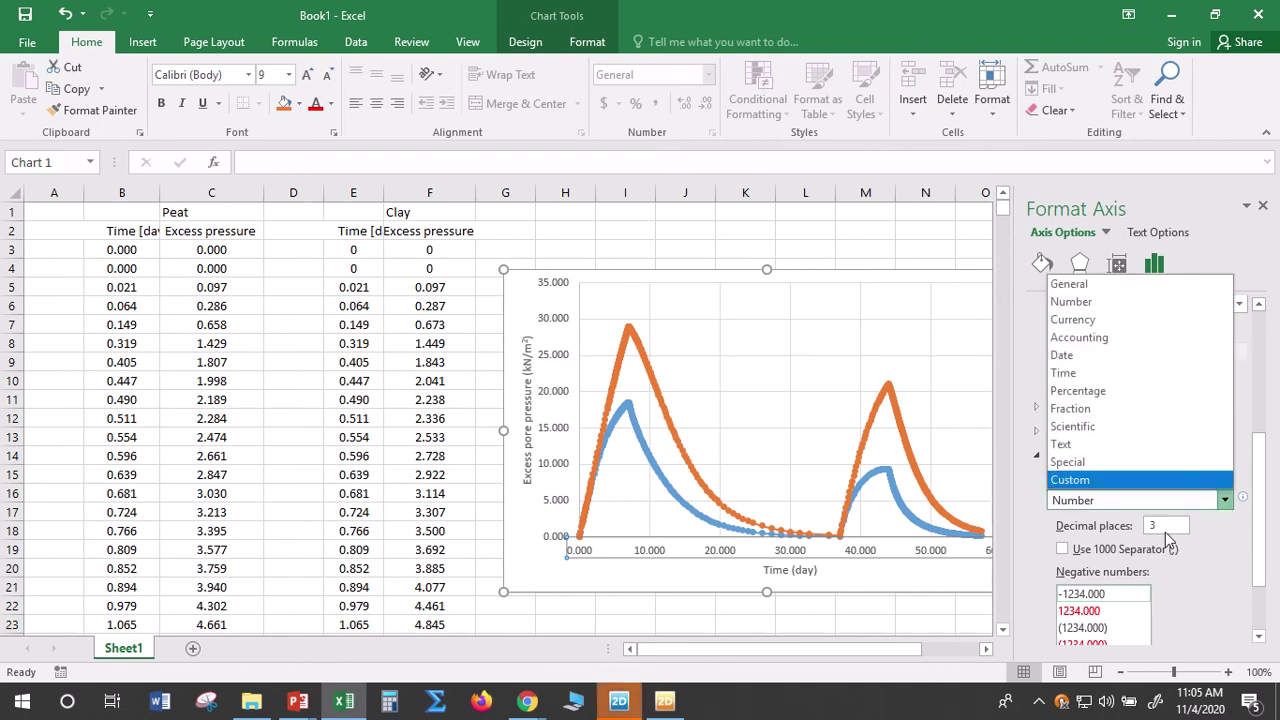
click(1104, 286)
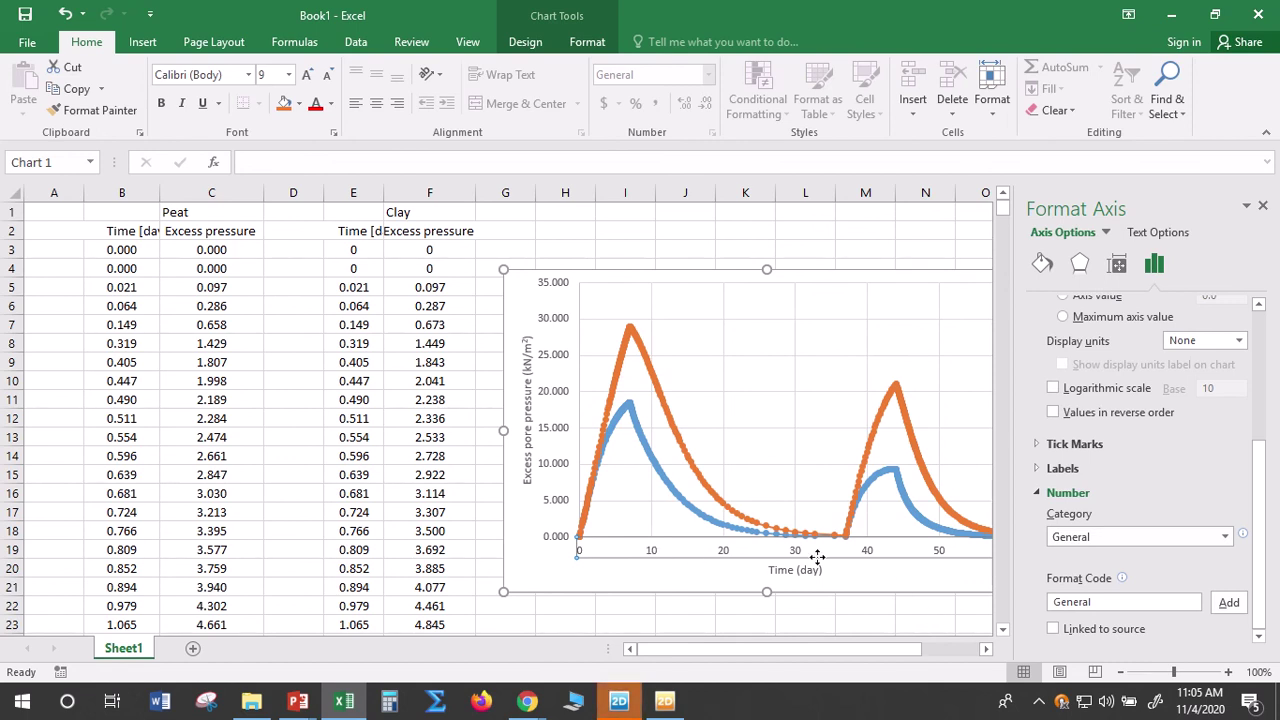
Set the number format of the chart's vertical pressure axis to General and close the formatting pane
click(559, 467)
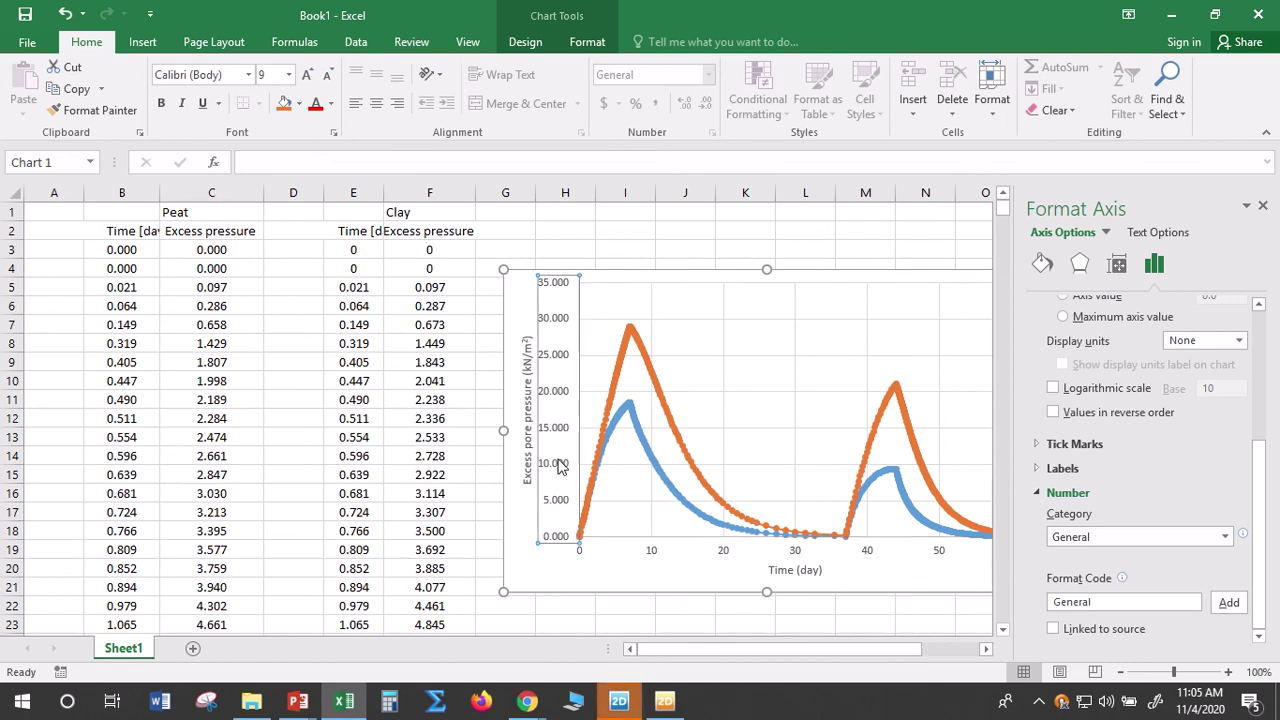
click(1224, 540)
click(1090, 324)
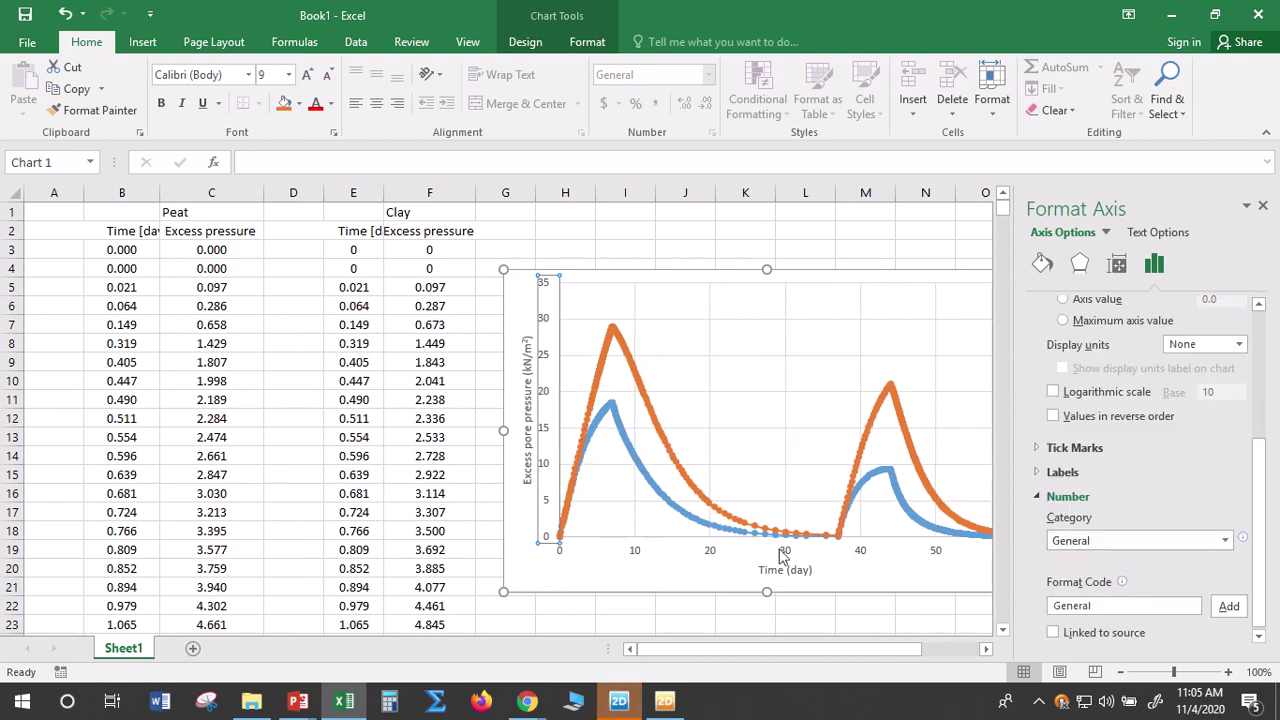
click(495, 236)
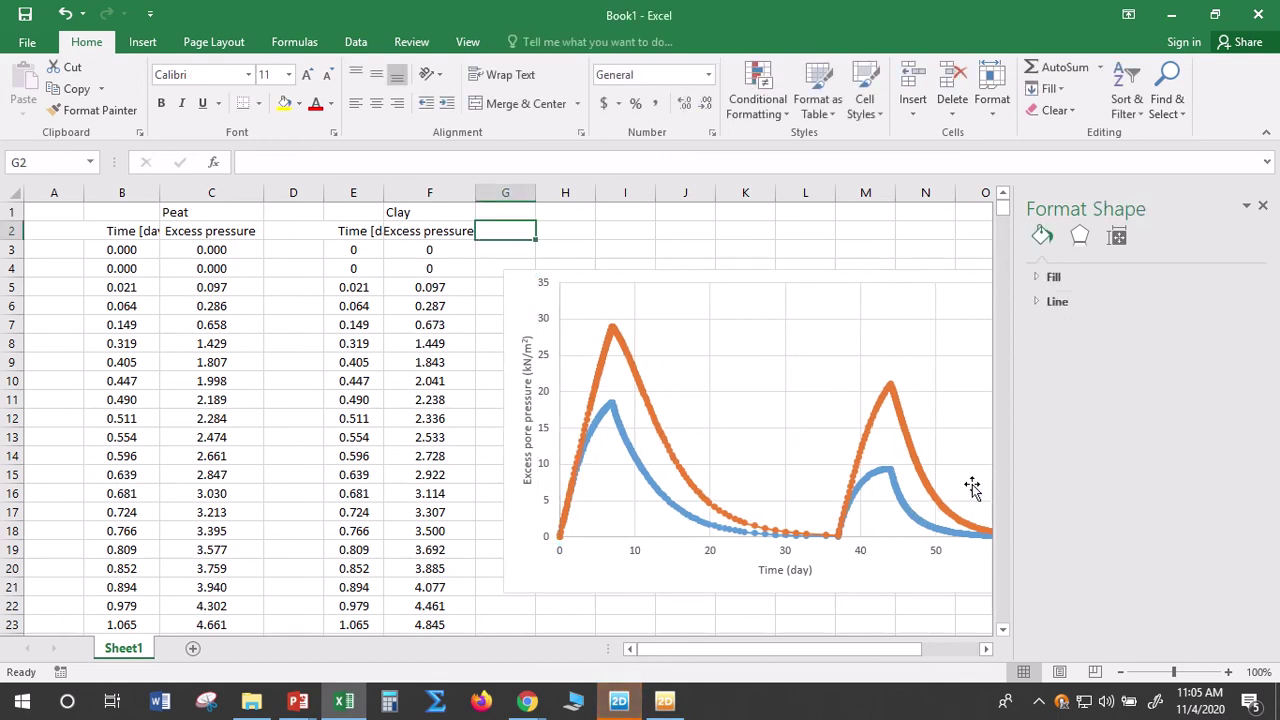
click(1263, 208)
click(1110, 476)
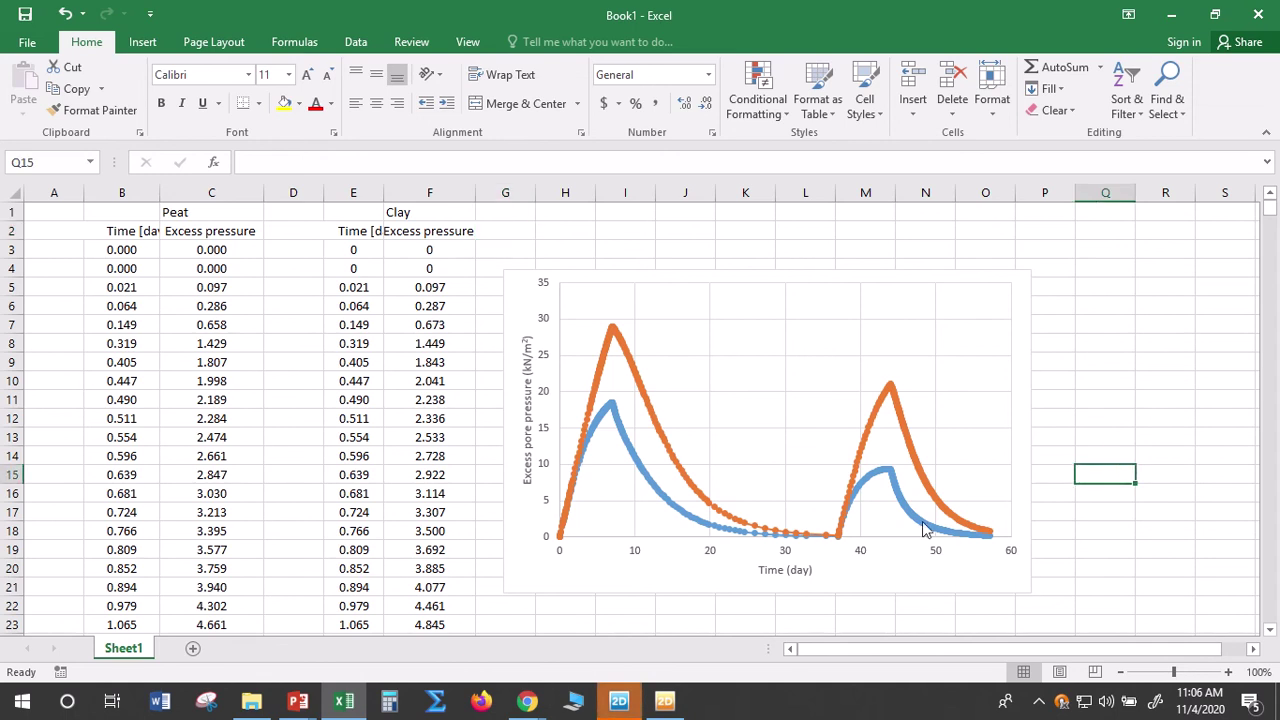
Change all text in the chart to Times New Roman, size 12
click(522, 285)
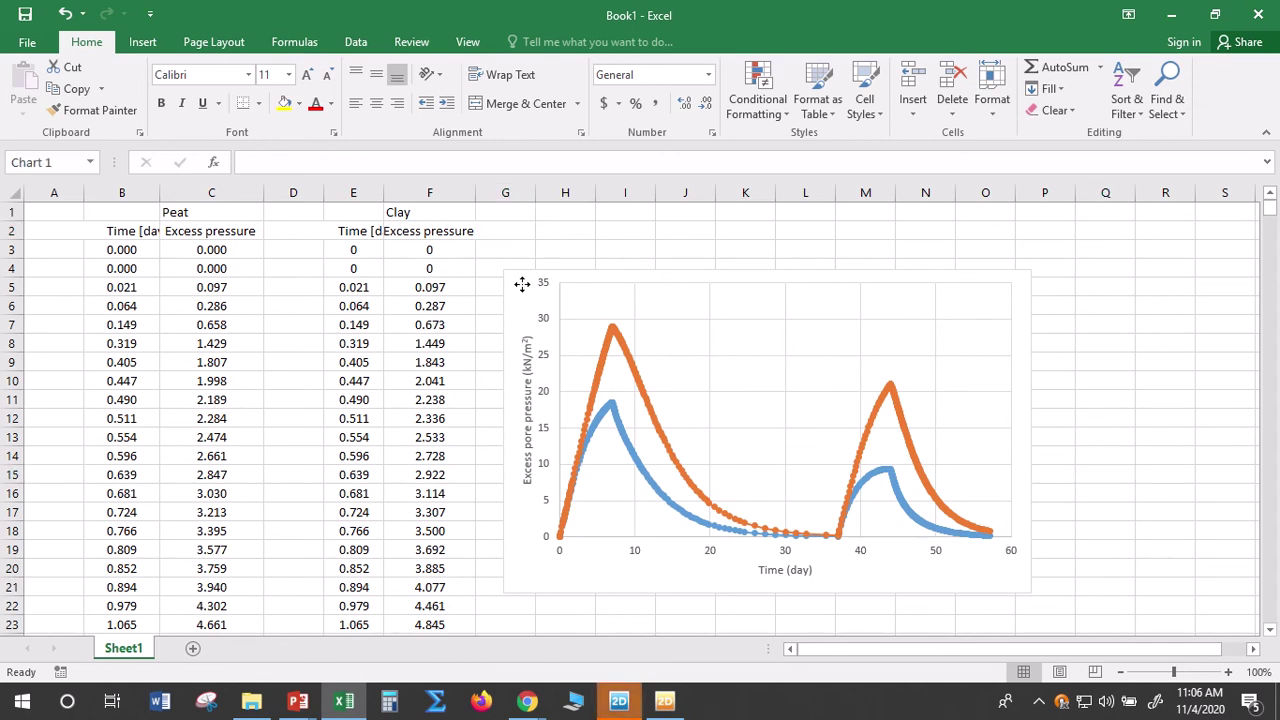
click(248, 75)
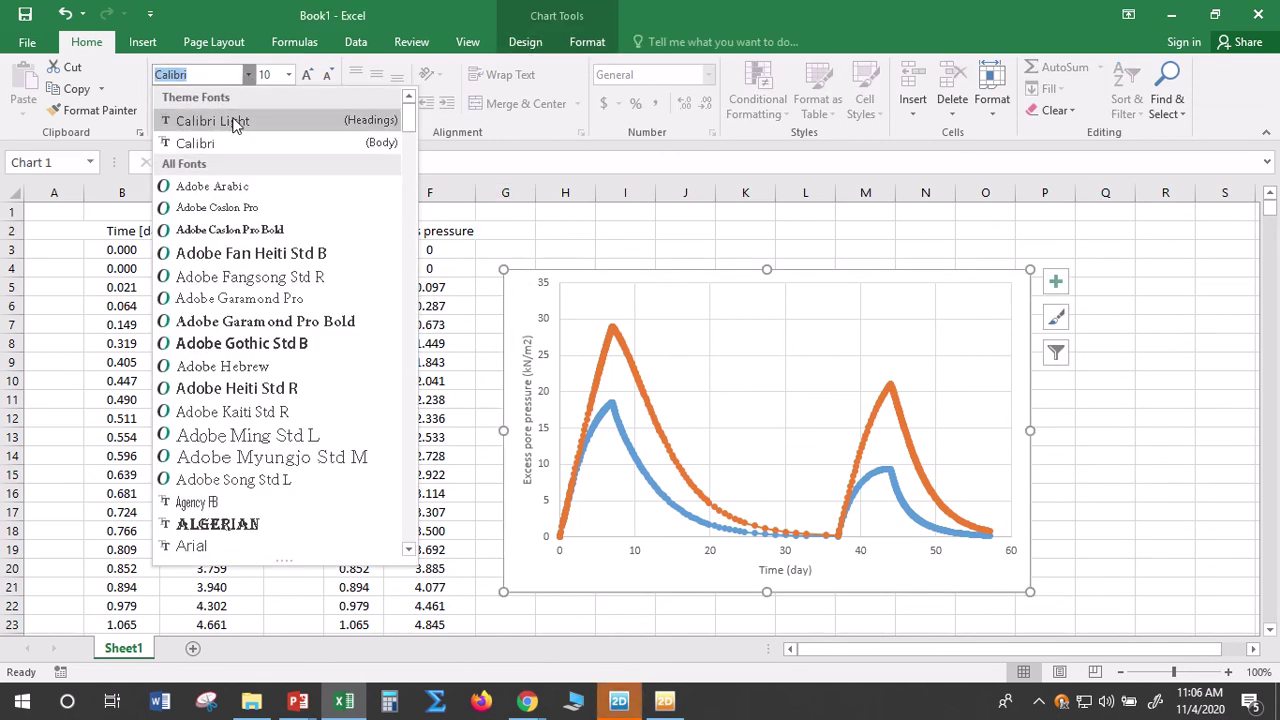
text(Times New Roma)
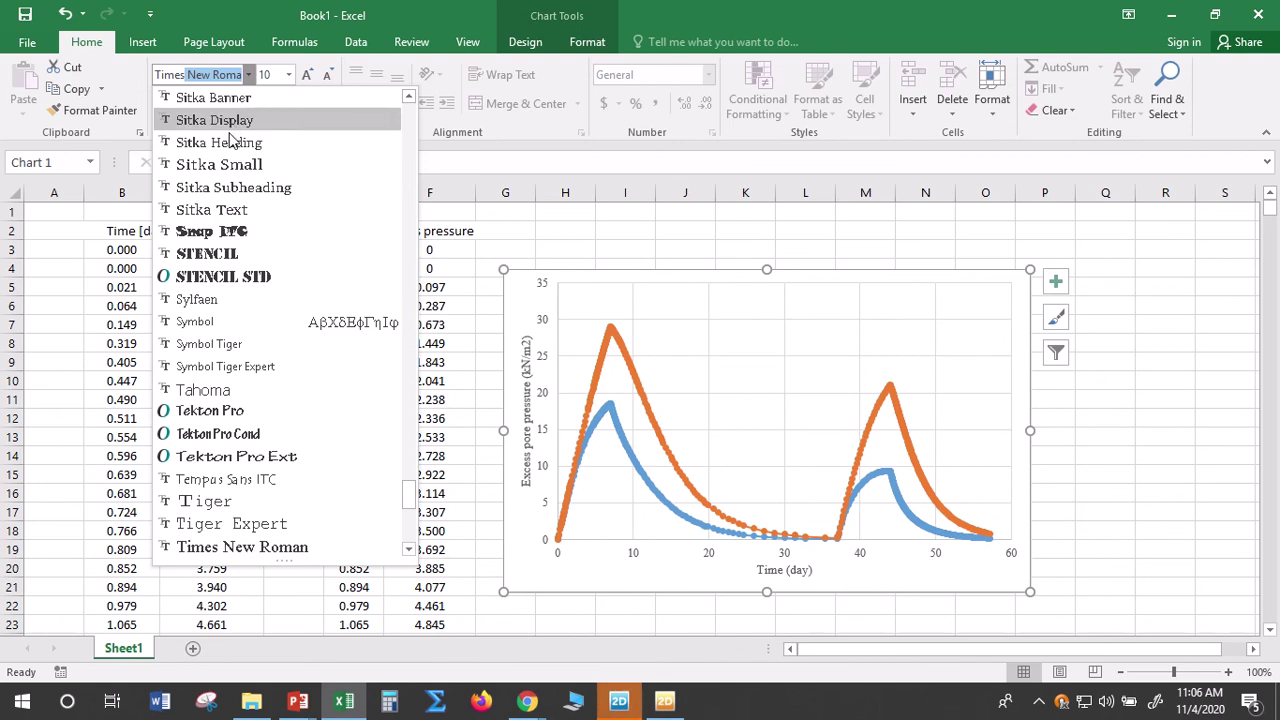
click(240, 547)
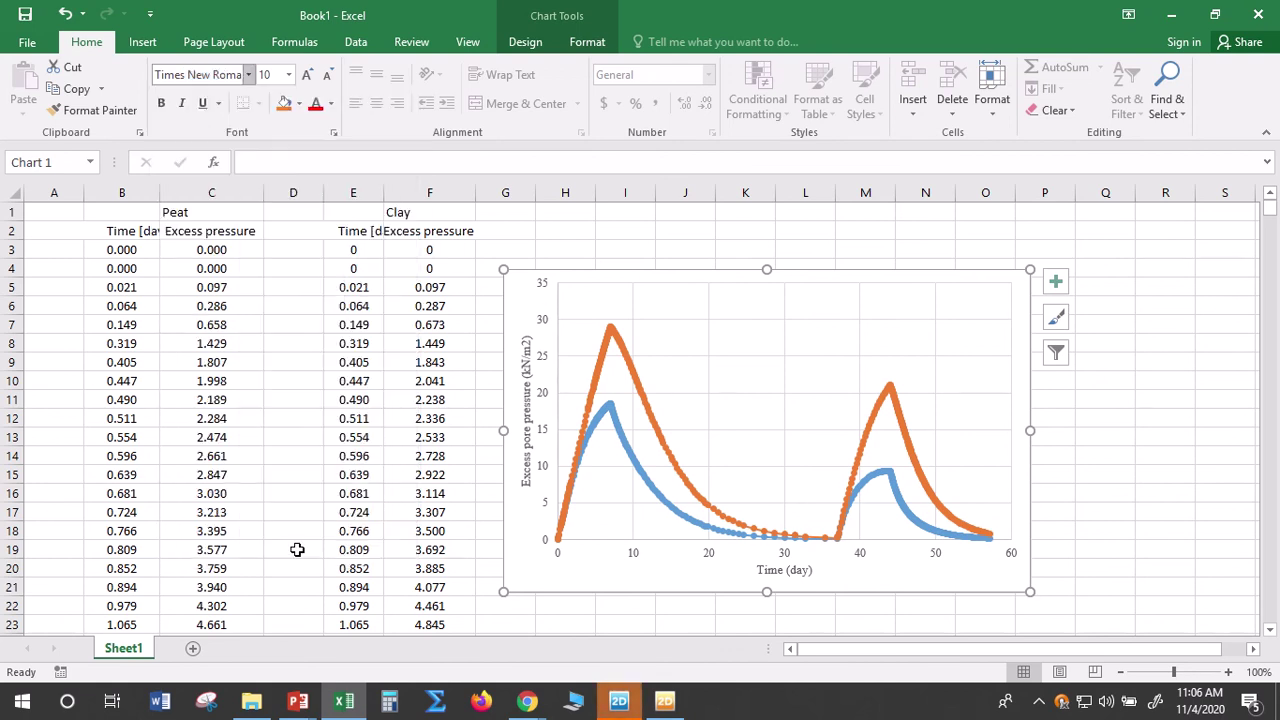
click(287, 78)
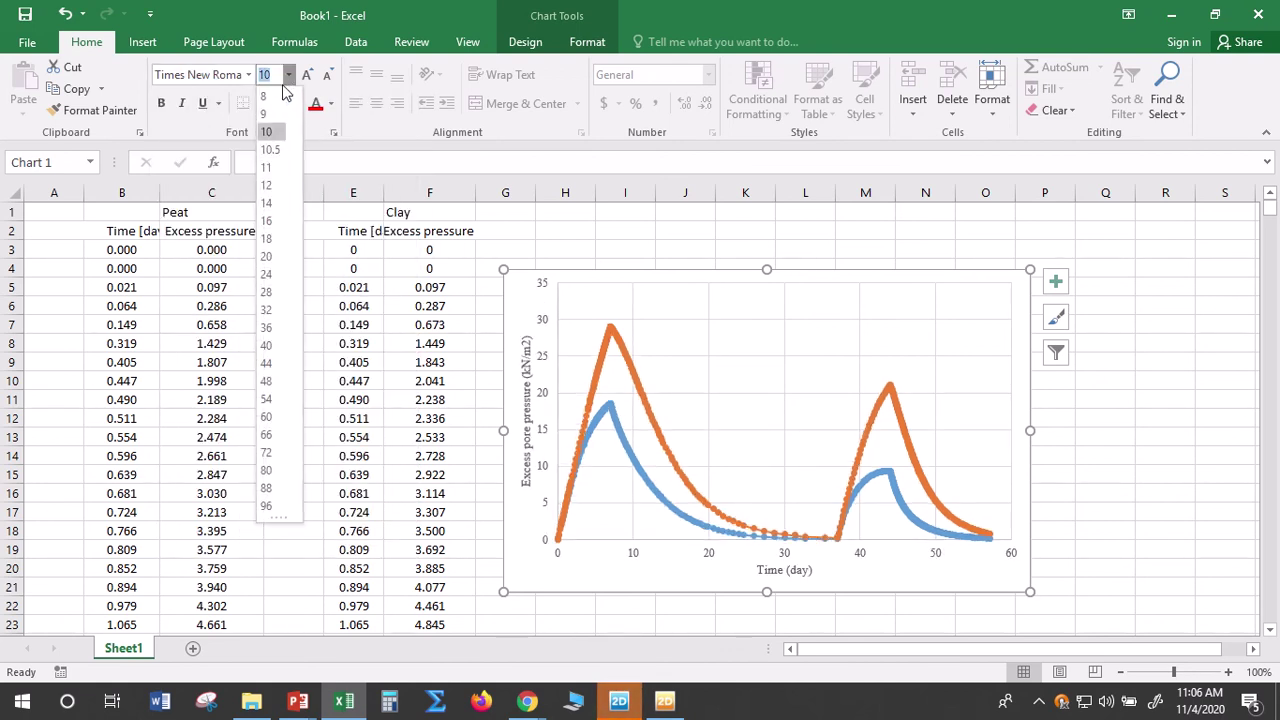
click(268, 186)
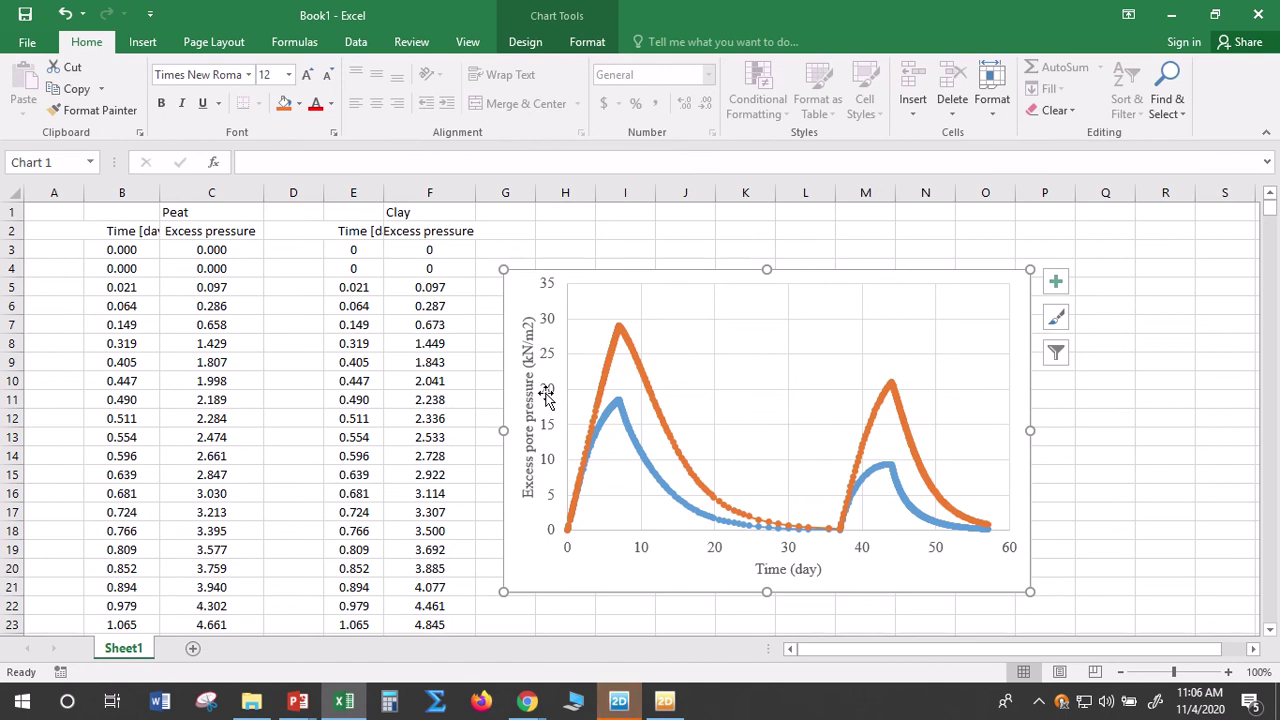
Move the vertical axis title slightly outward, away from the axis numbers
click(521, 413)
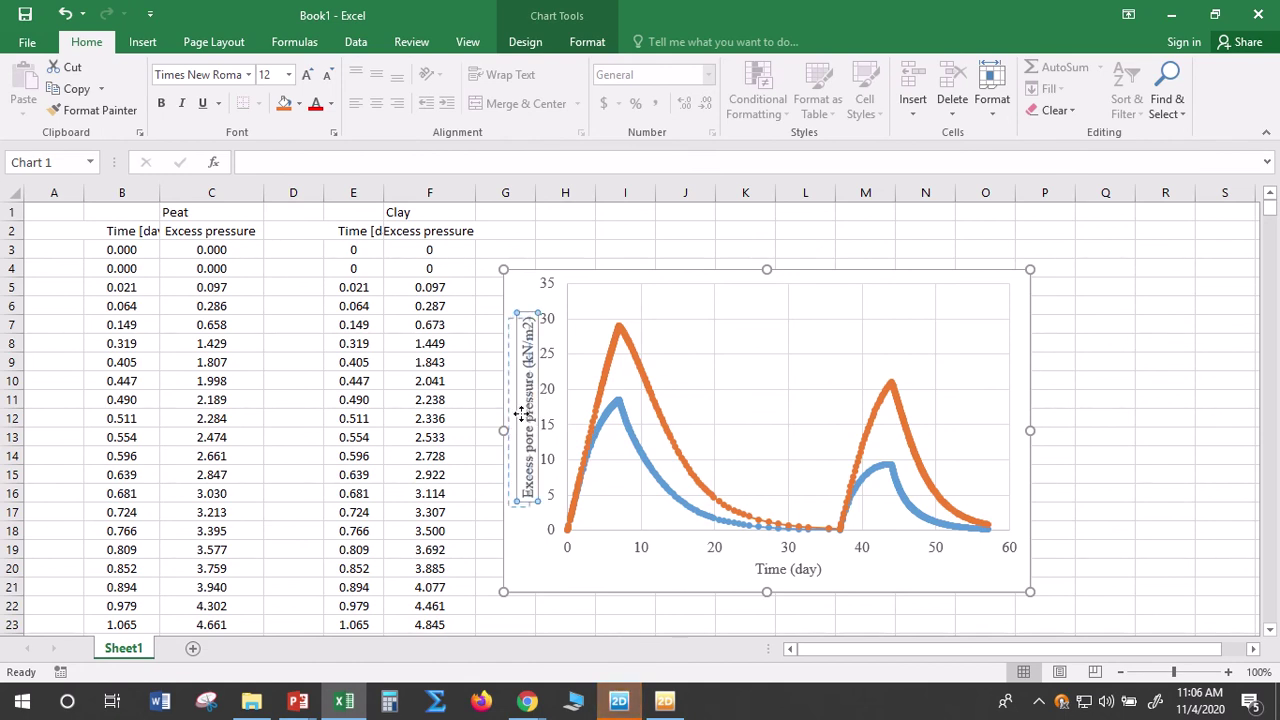
drag(521, 413, 517, 418)
click(1110, 472)
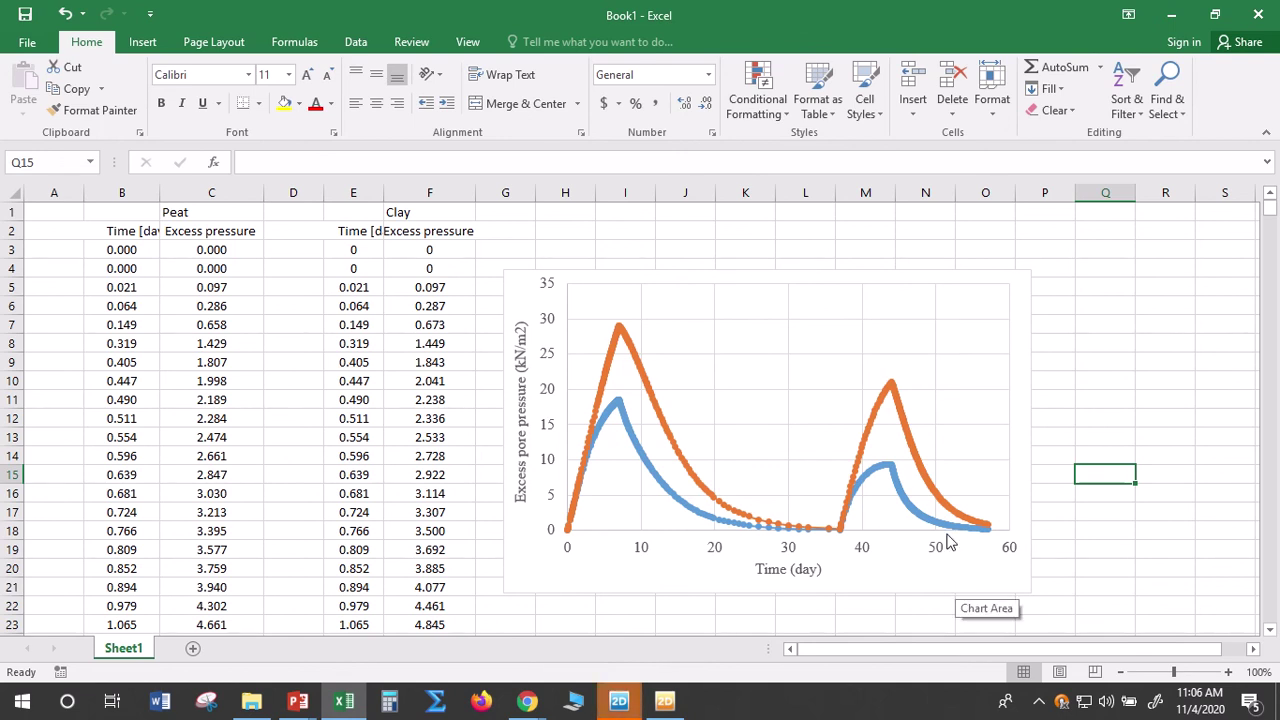
Format the Peat series with a solid line in black
click(631, 438)
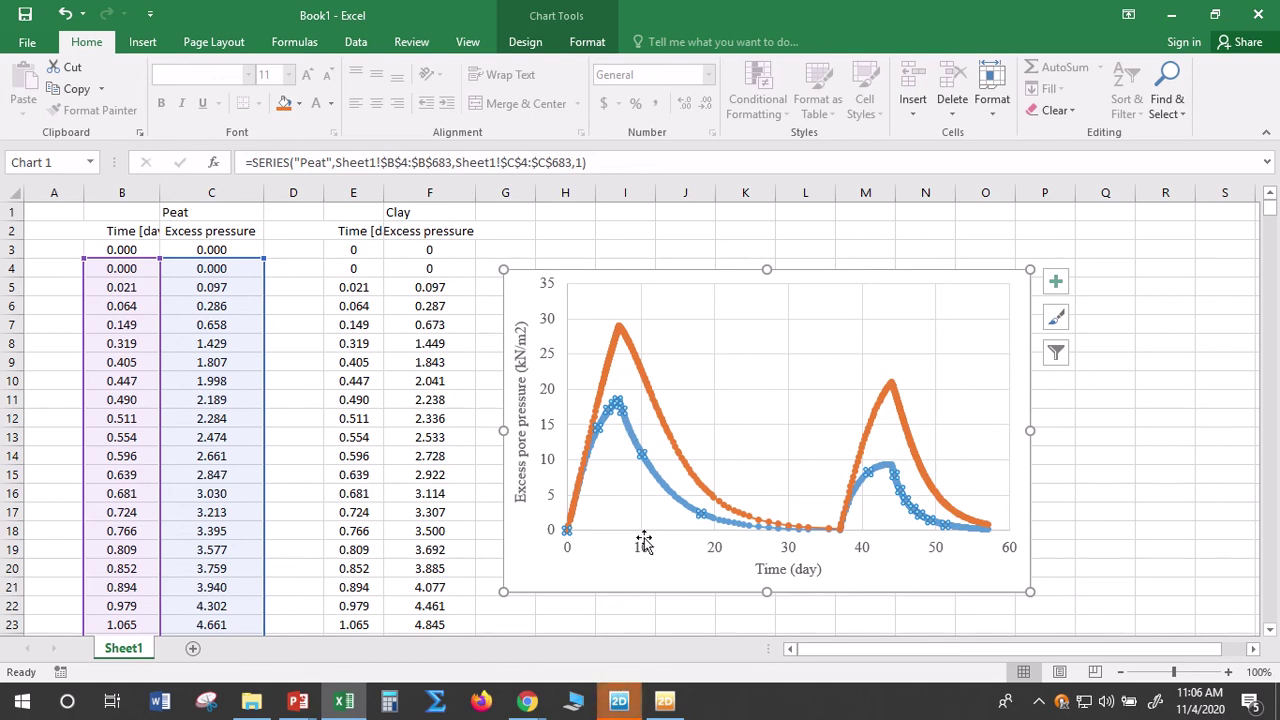
click(641, 620)
click(630, 437)
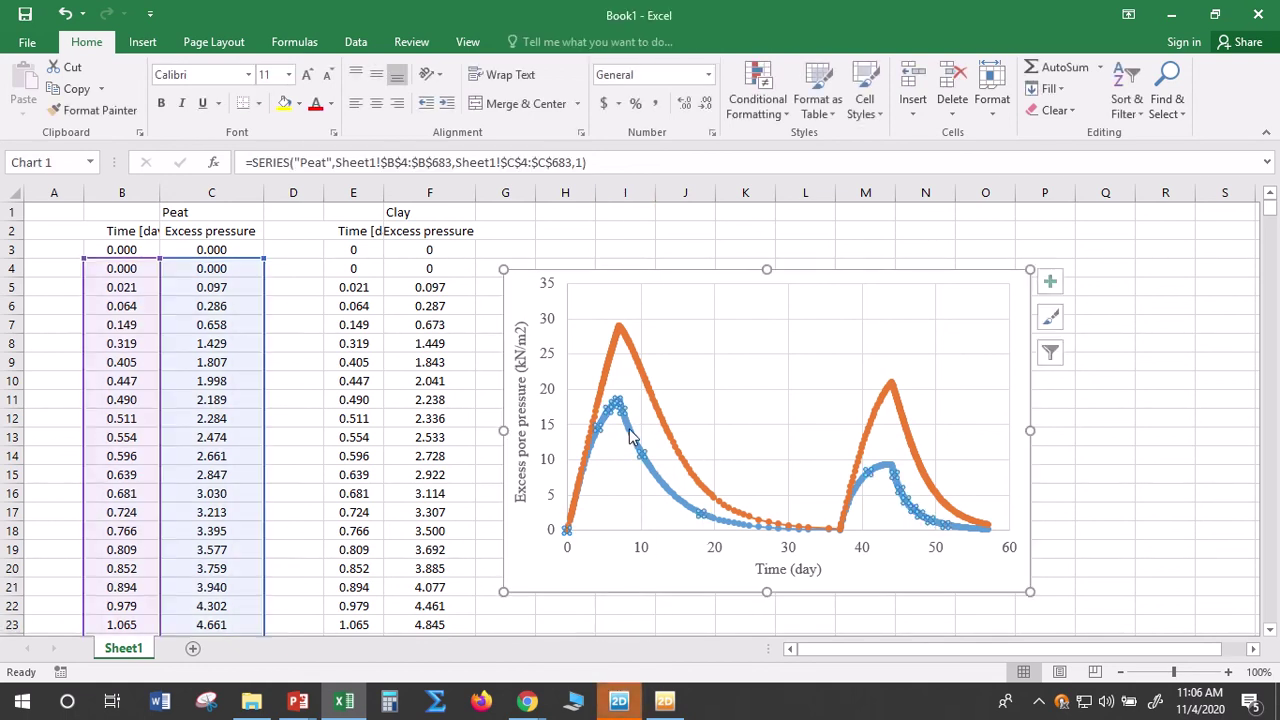
right_click(630, 437)
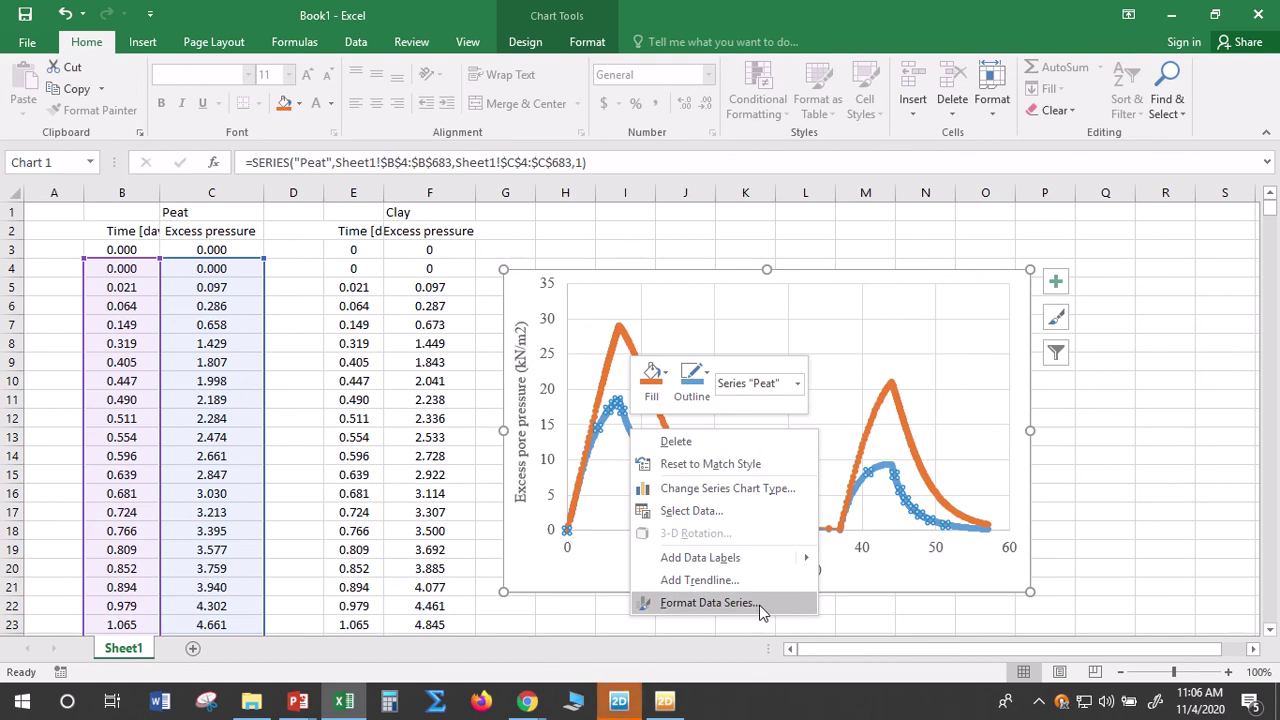
click(707, 603)
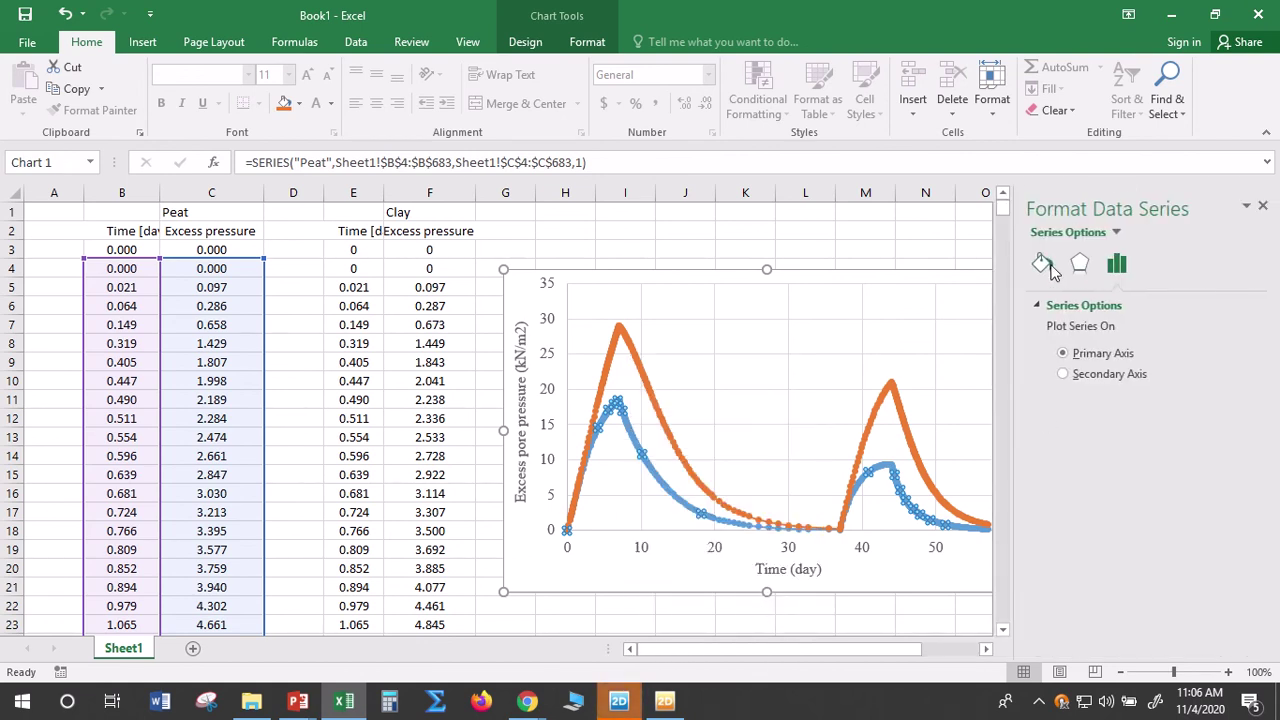
click(1043, 266)
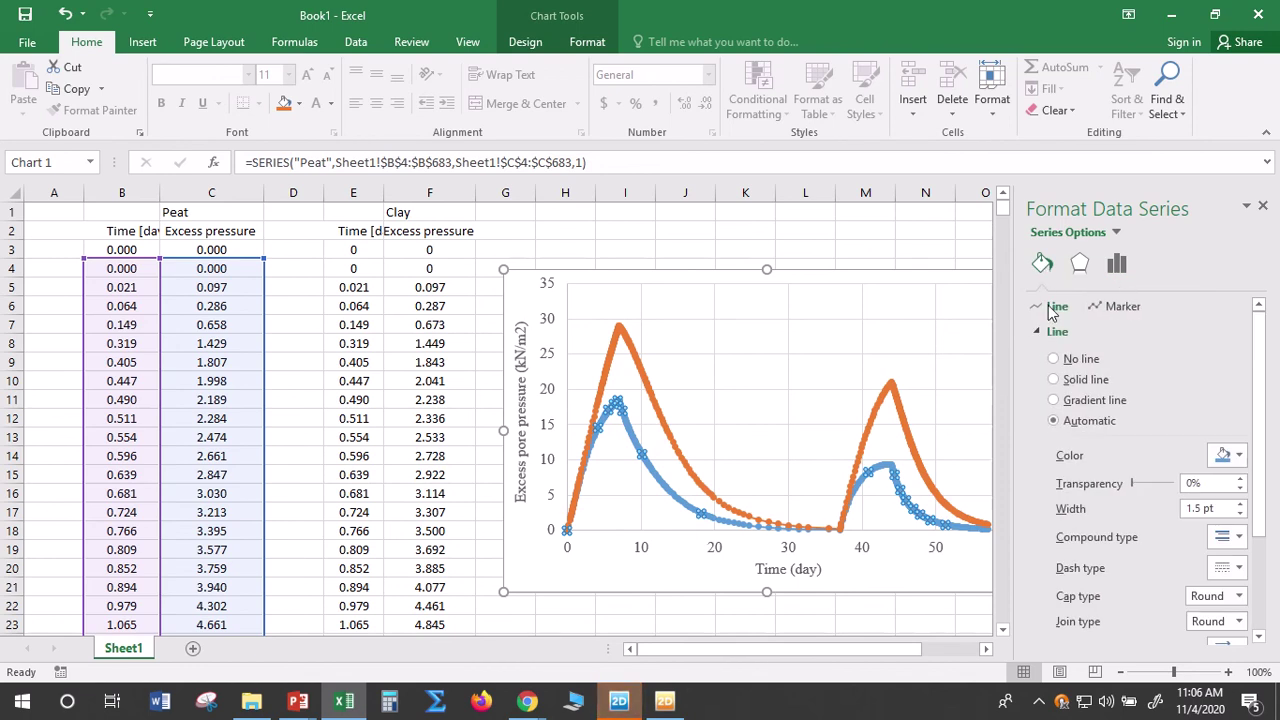
click(1106, 380)
click(1239, 456)
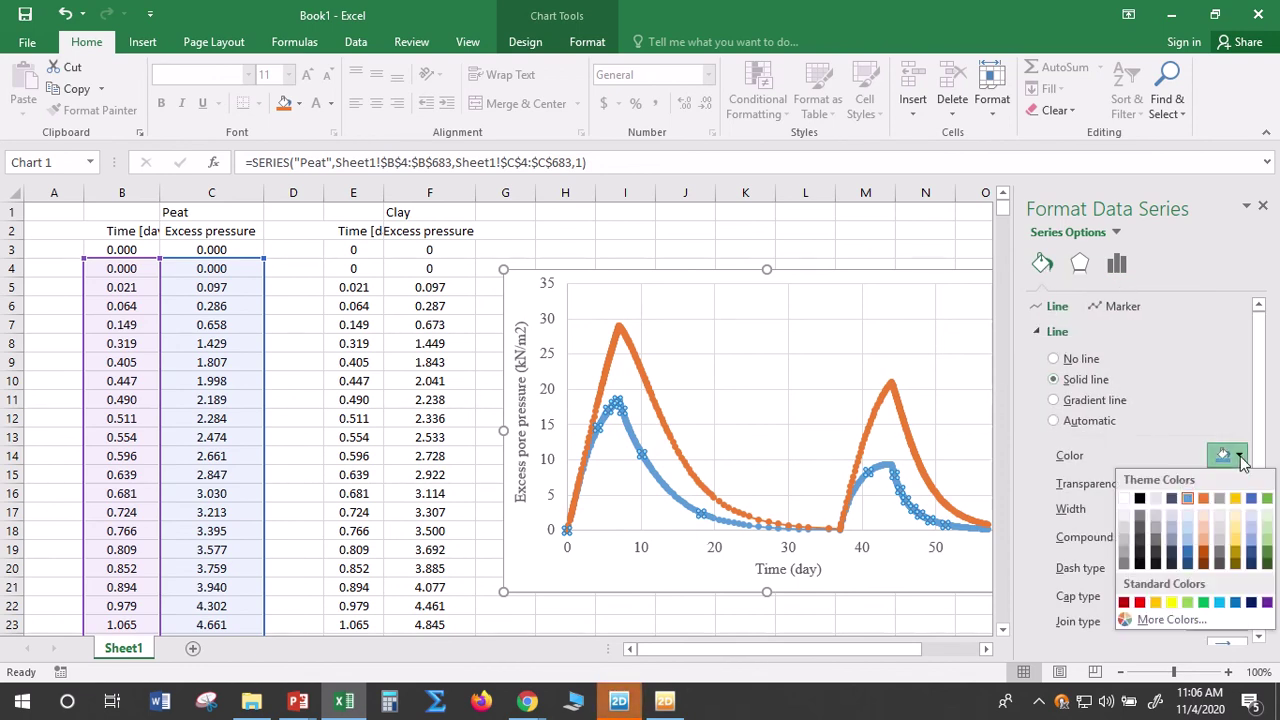
click(1140, 498)
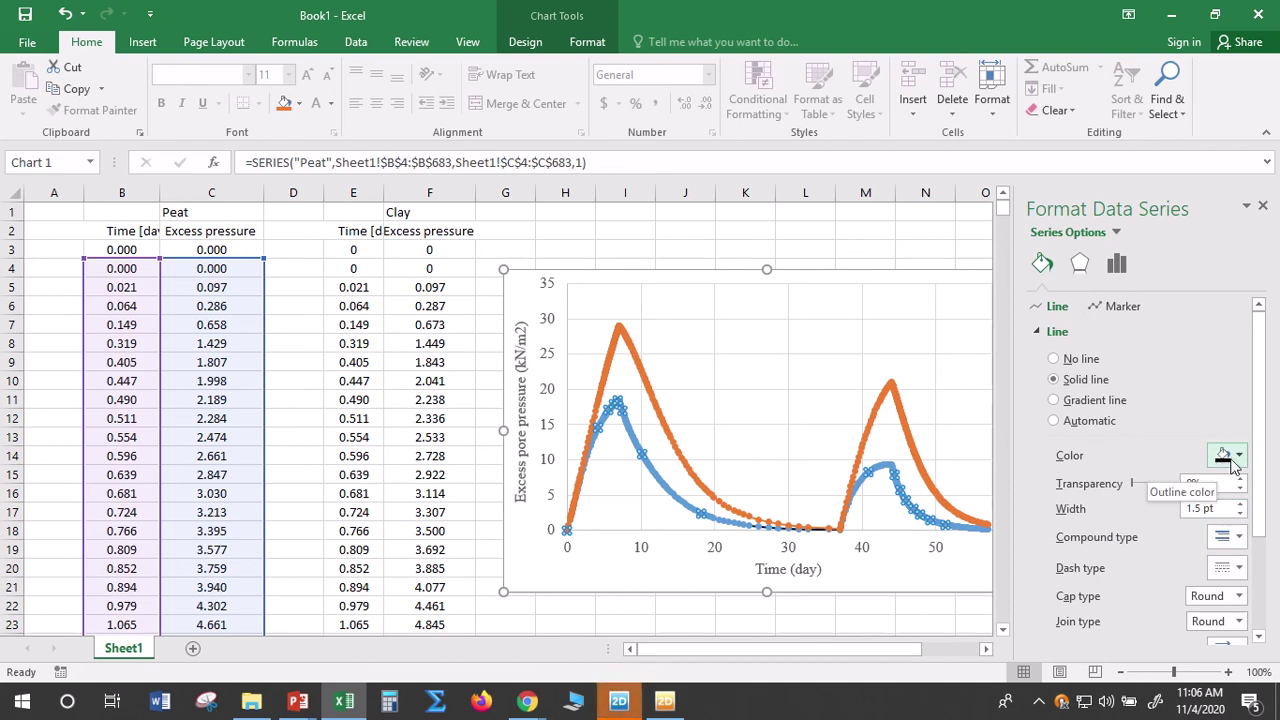
Set the Peat series line width to 1 pt and its dash type to Dash
click(1240, 513)
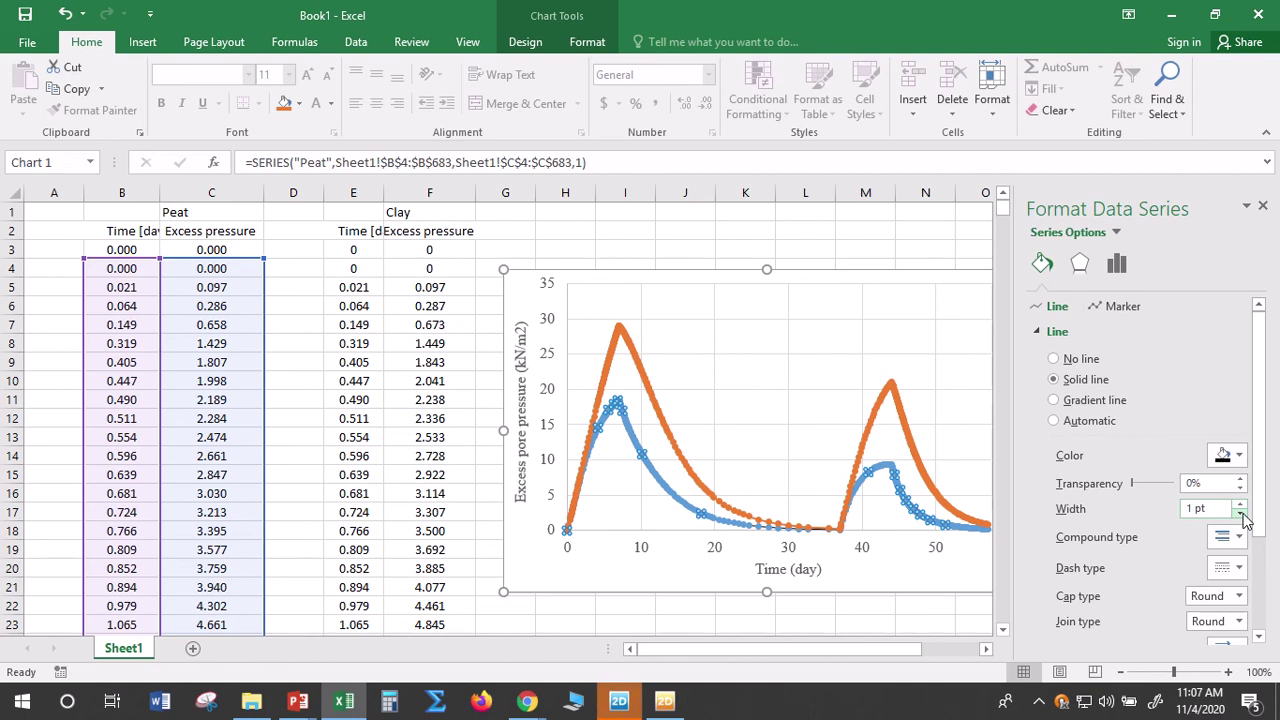
click(1240, 573)
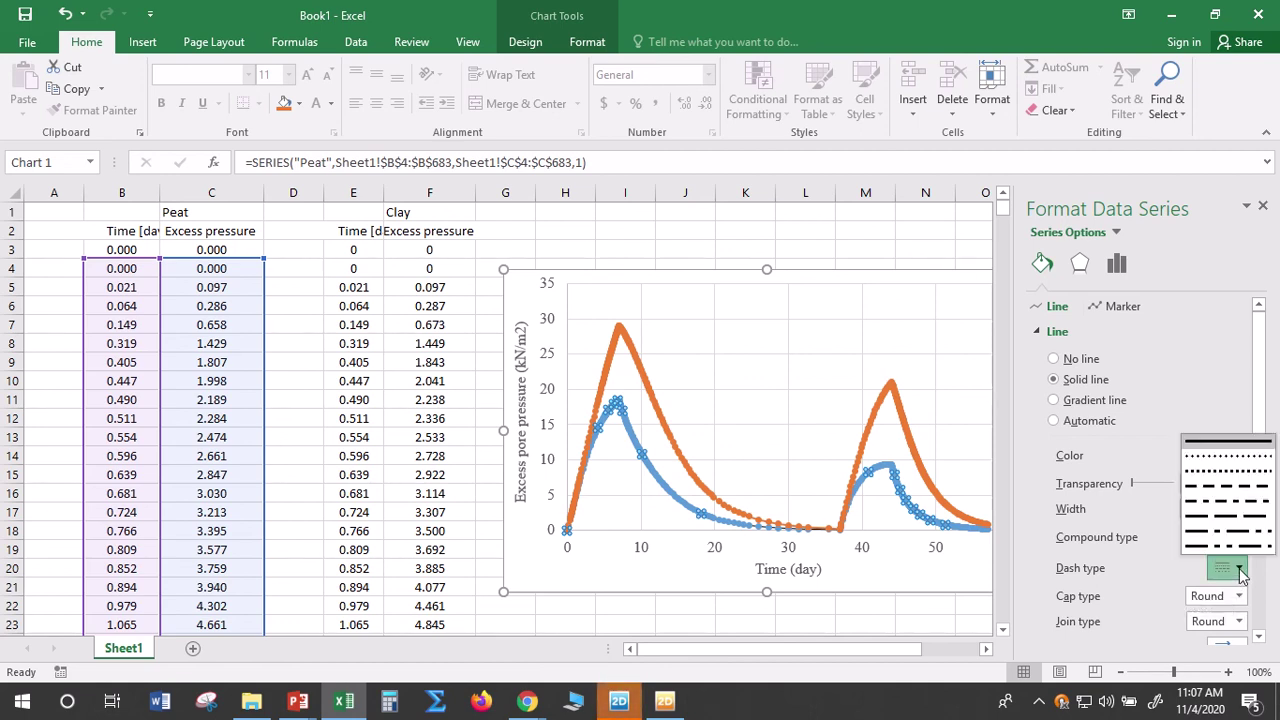
click(1235, 490)
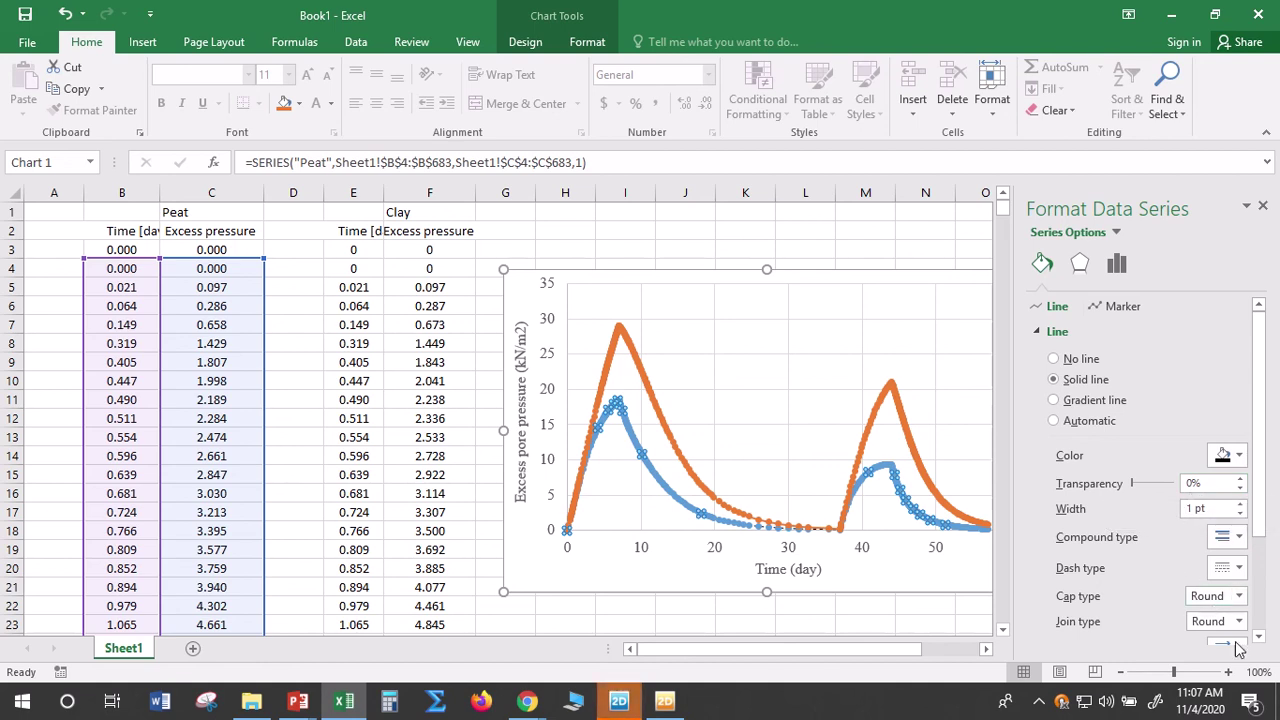
Give the Peat series built-in round markers of size 5 with no fill and a solid black border
click(1136, 307)
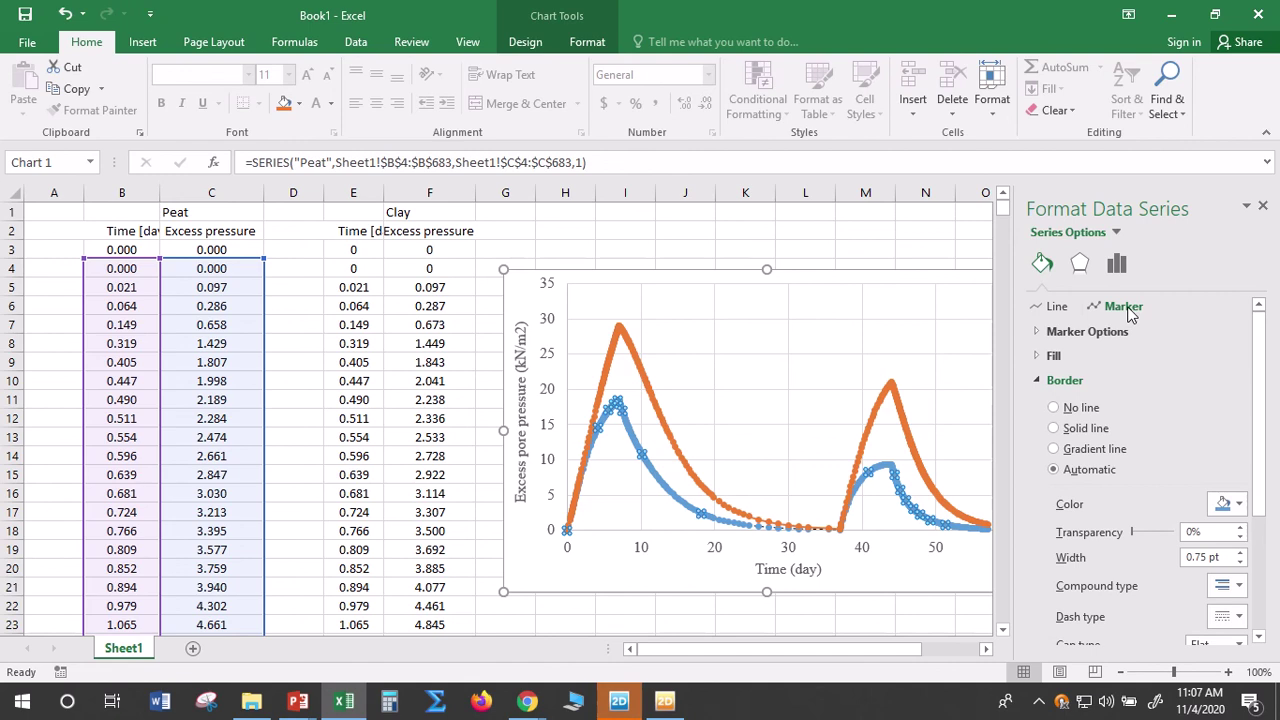
click(1112, 331)
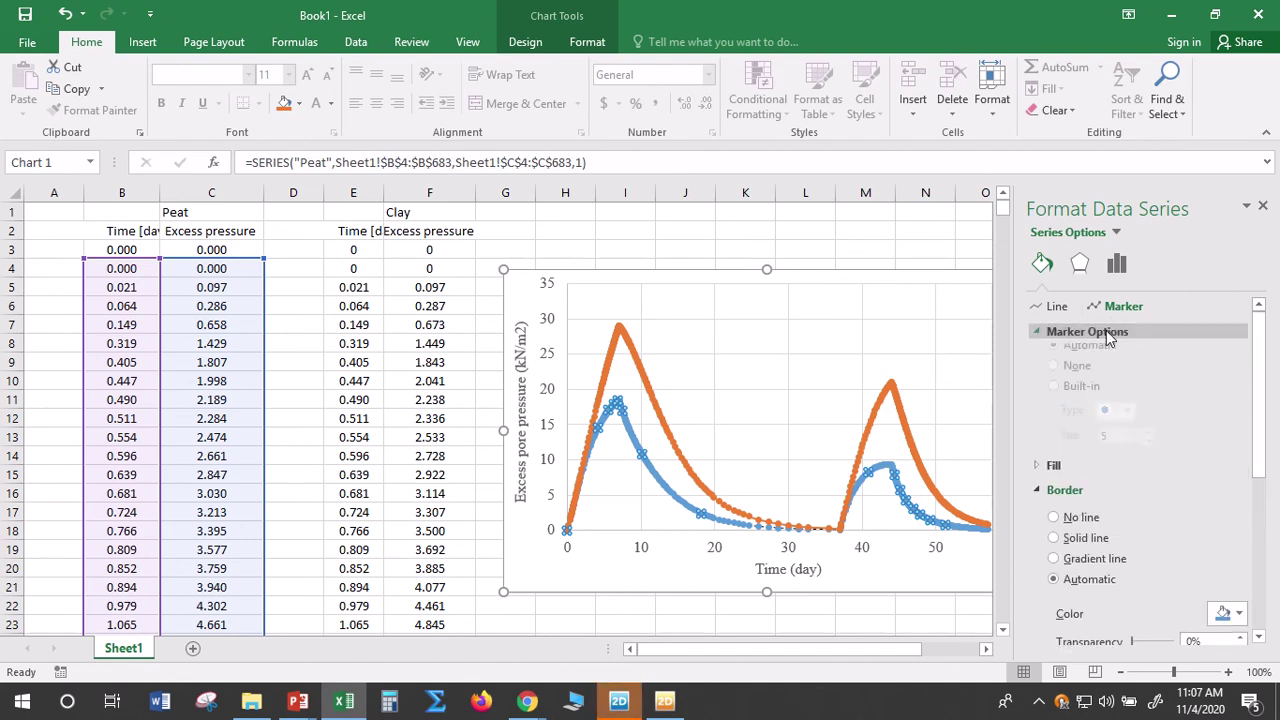
click(1078, 401)
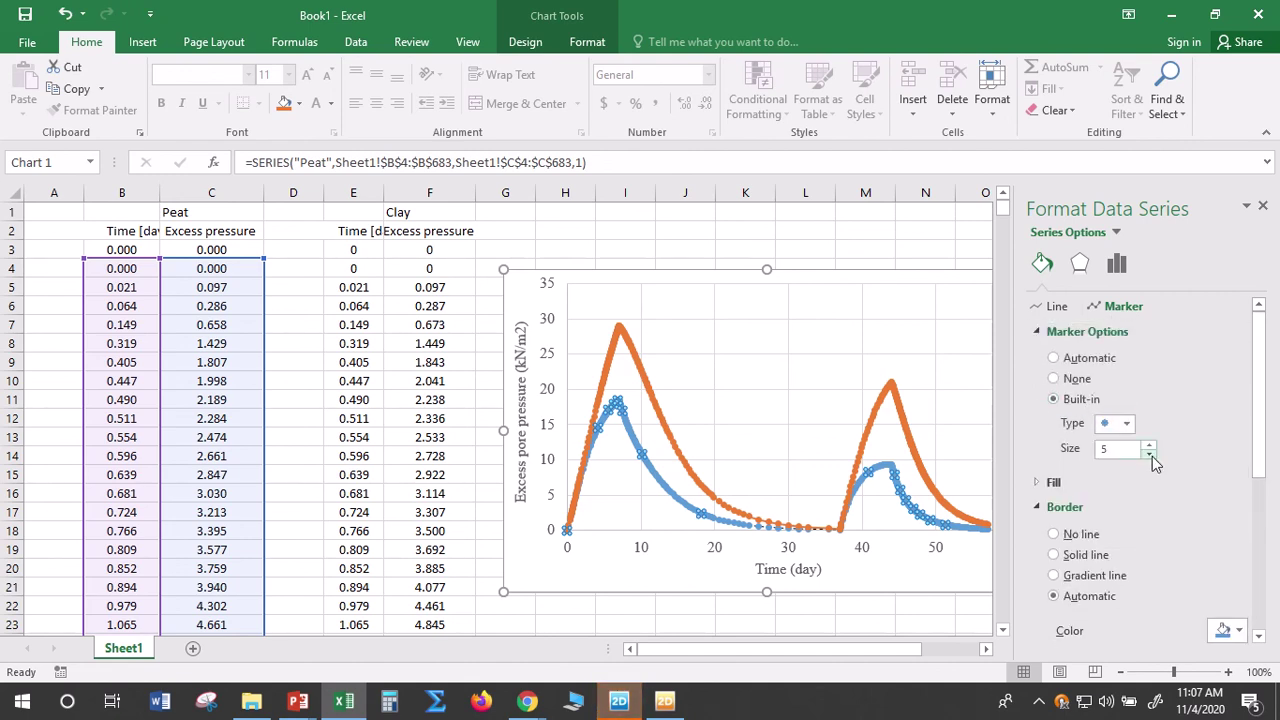
click(1056, 482)
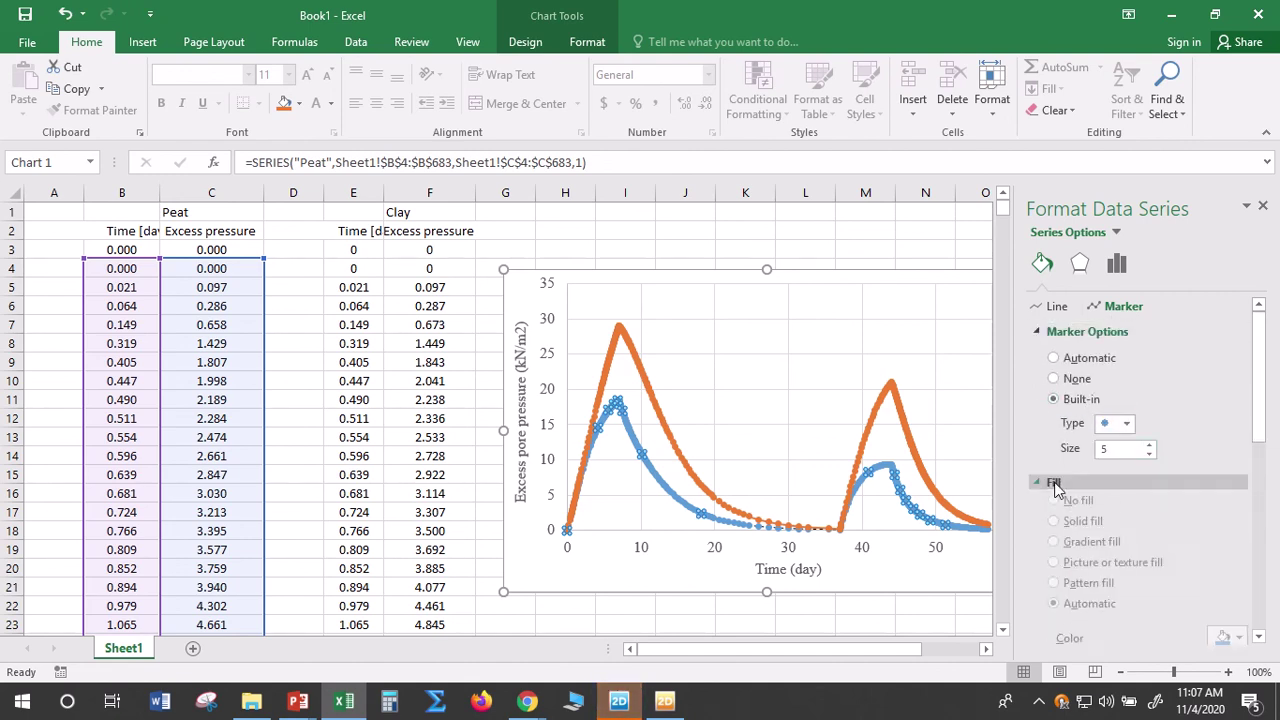
click(1078, 510)
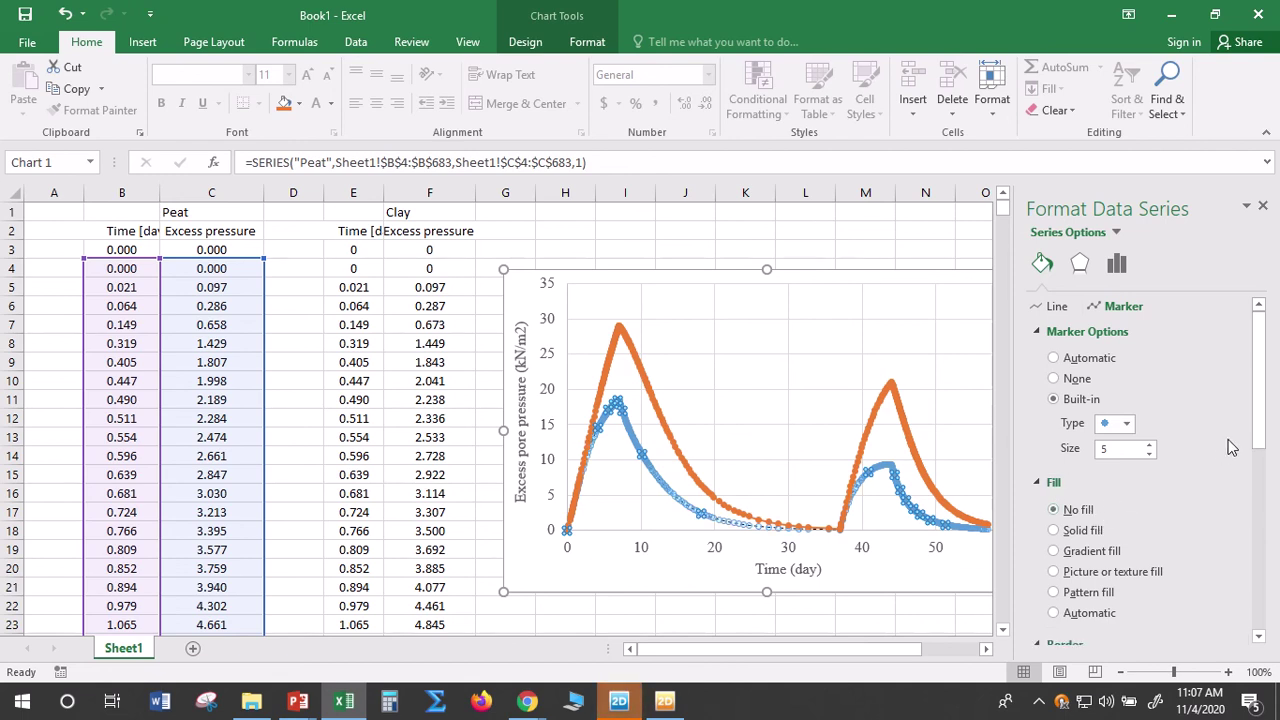
drag(1256, 423, 1272, 490)
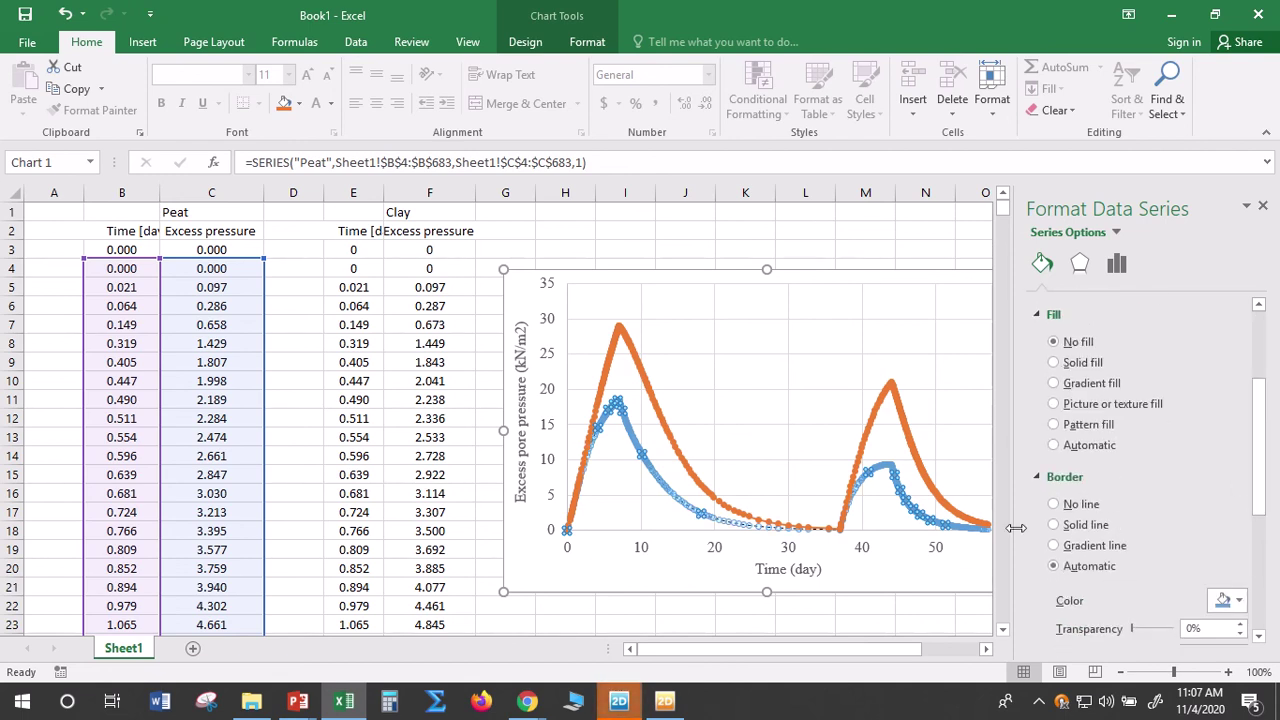
click(1087, 527)
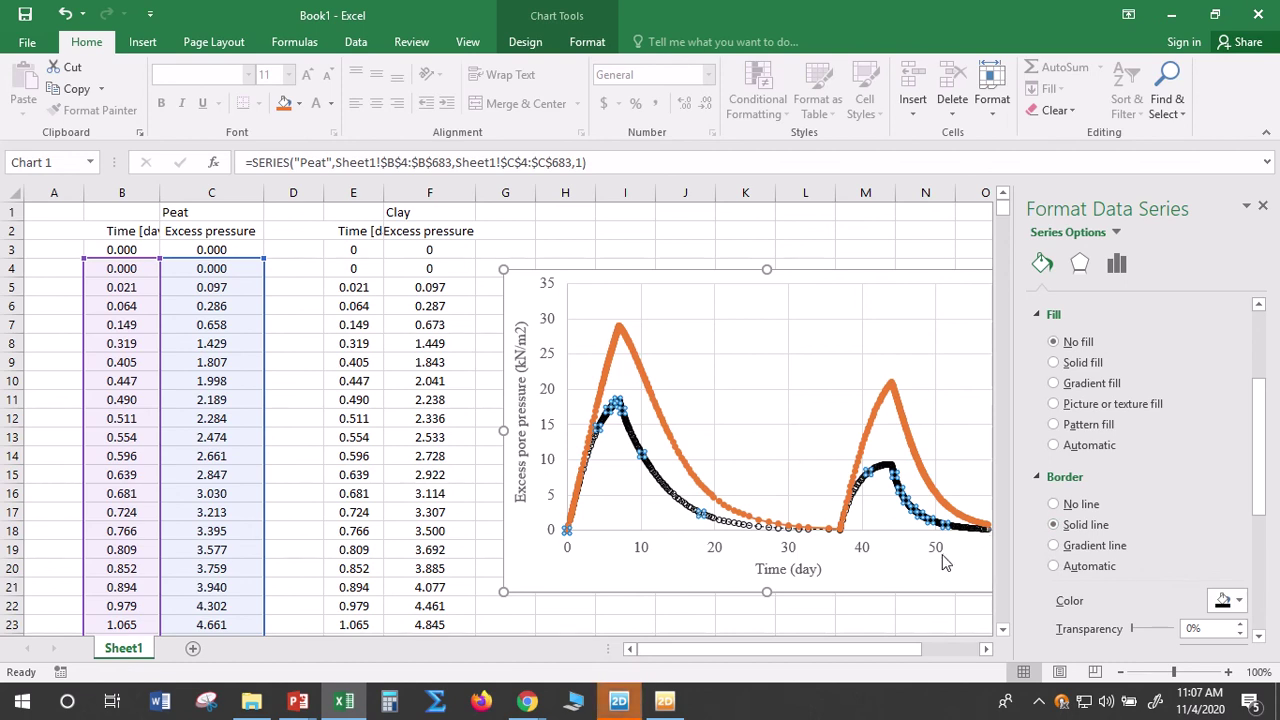
Remove the markers from the Peat series and set its line width to 1.25 pt
click(941, 354)
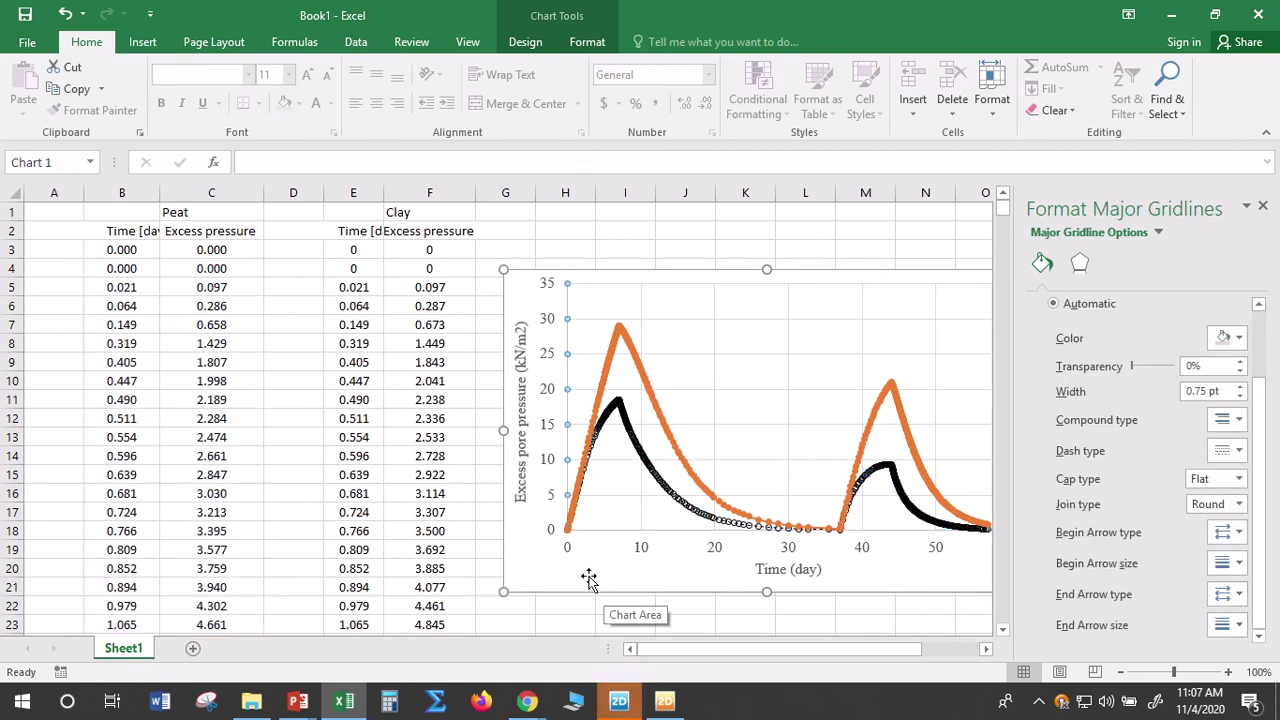
click(488, 341)
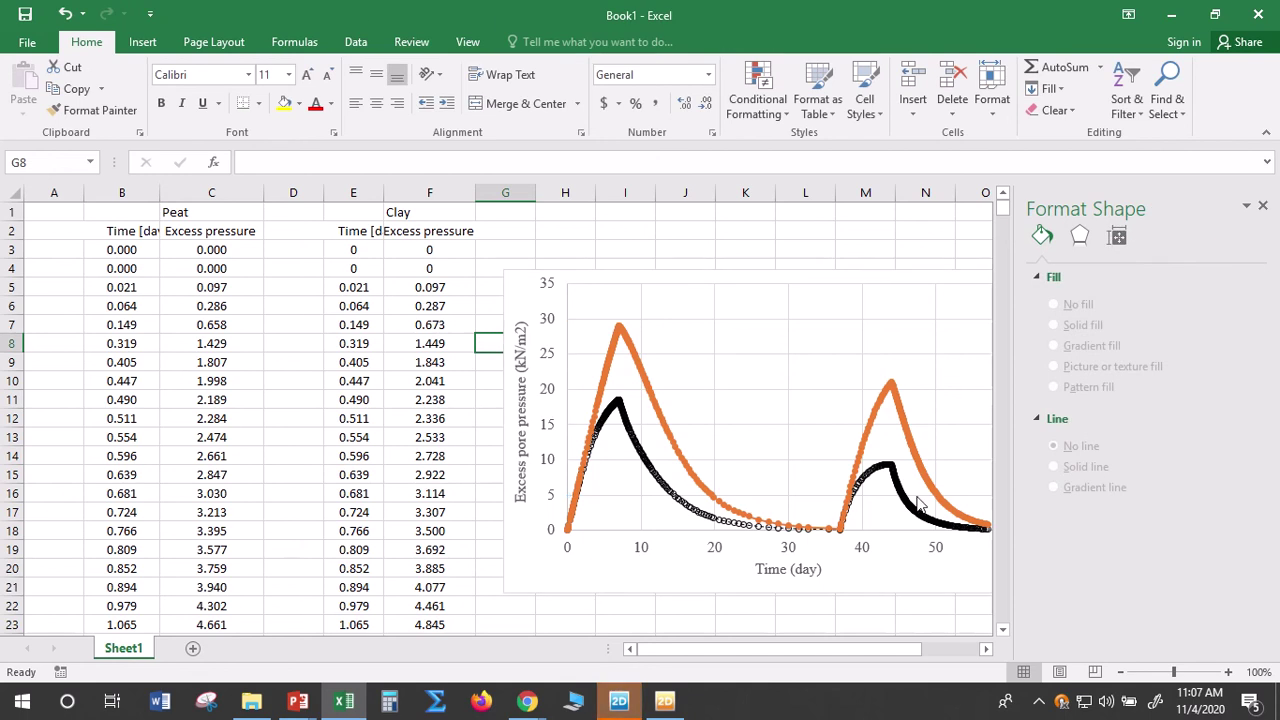
click(864, 490)
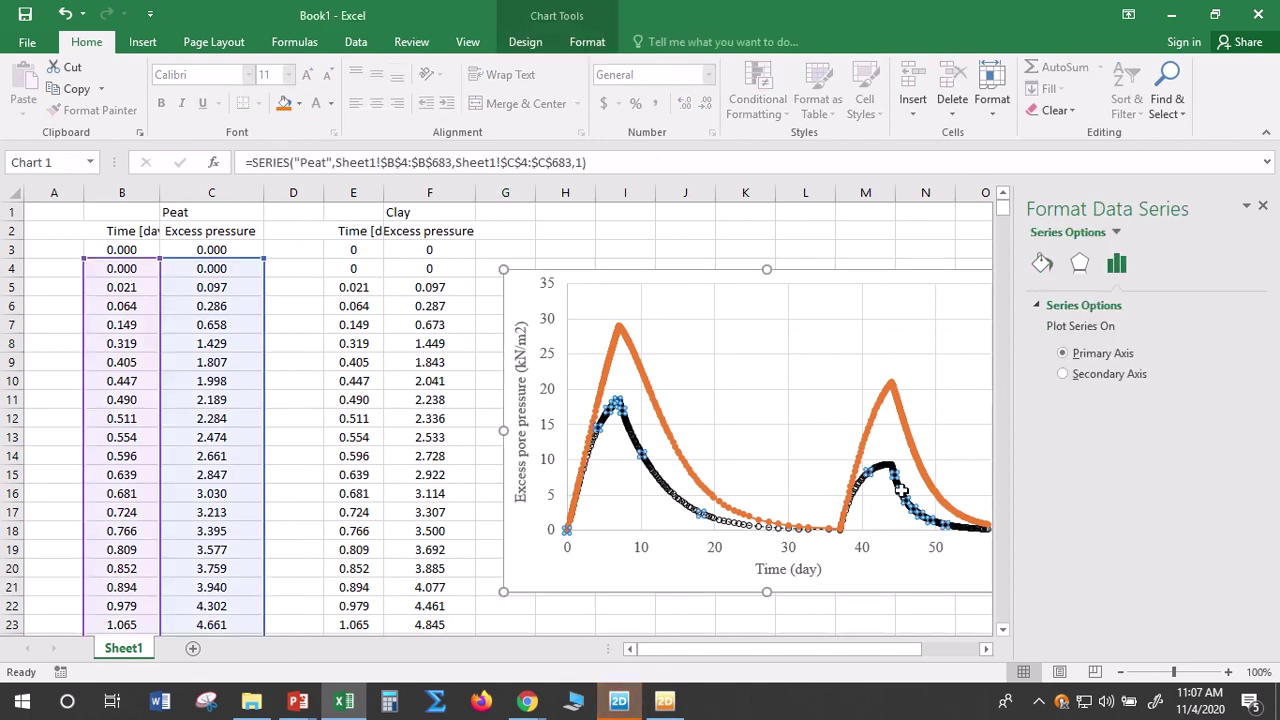
click(1043, 264)
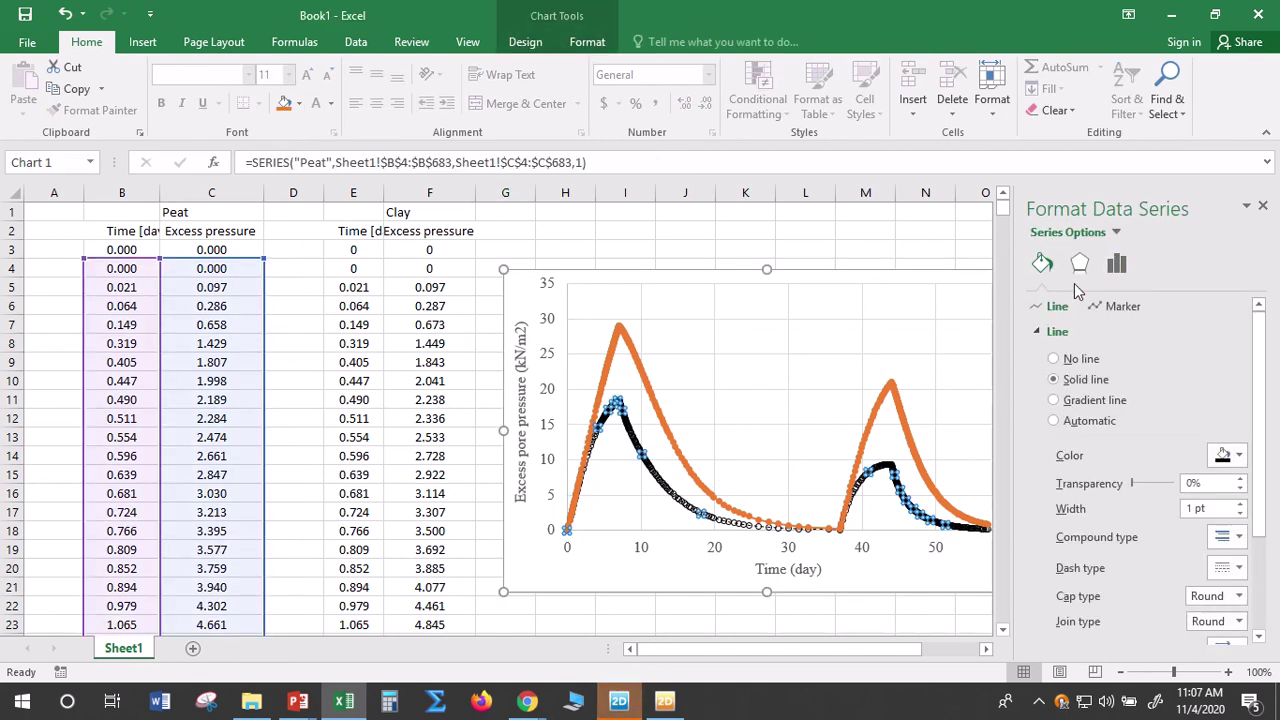
click(1122, 307)
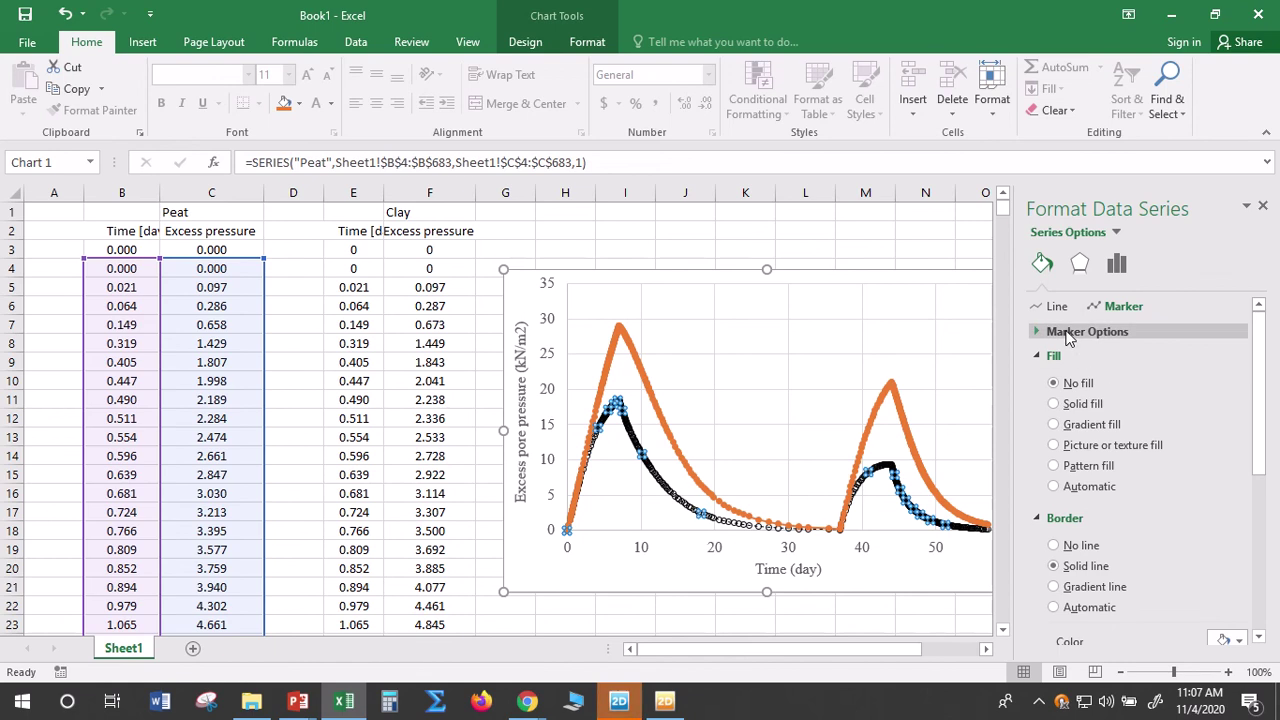
click(1080, 384)
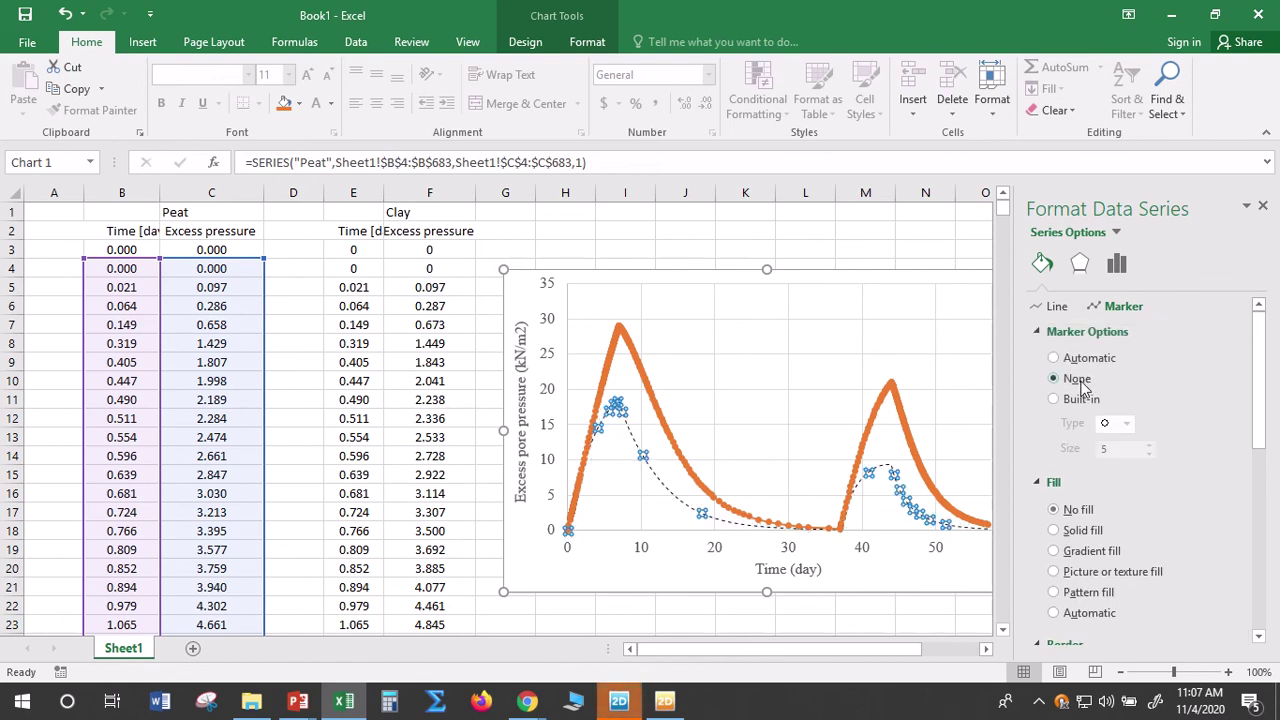
click(1054, 306)
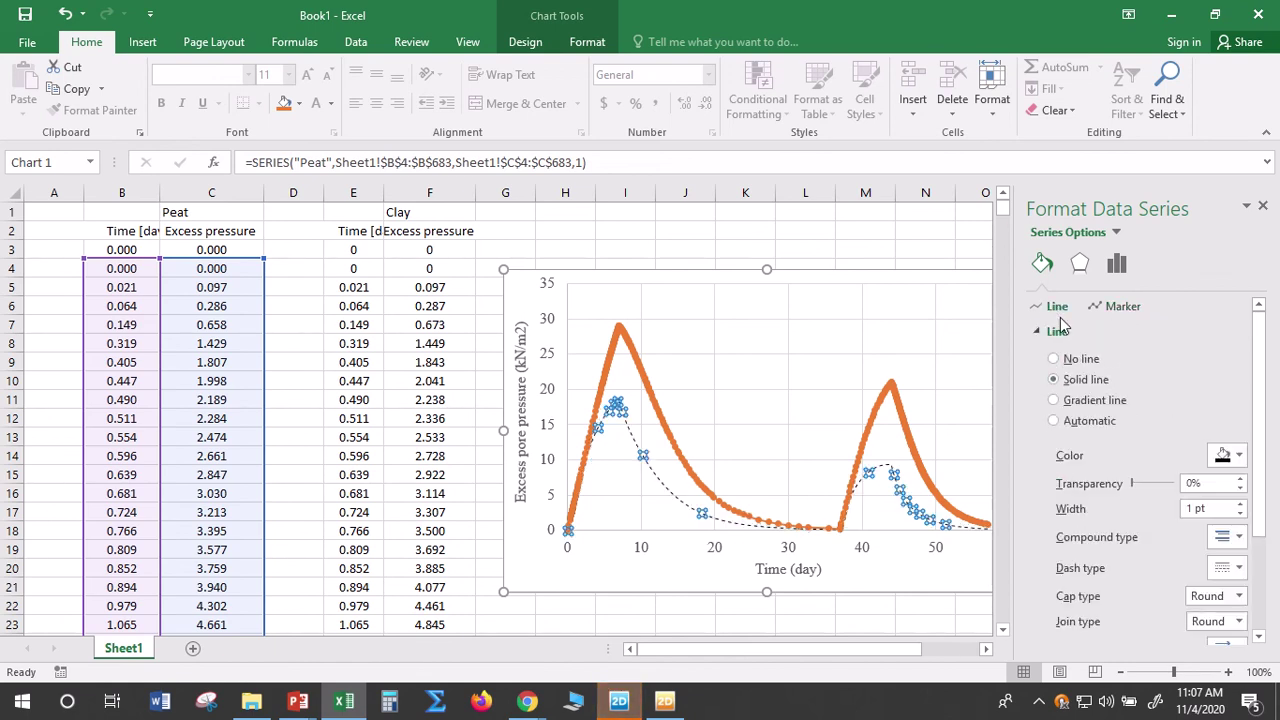
click(1240, 504)
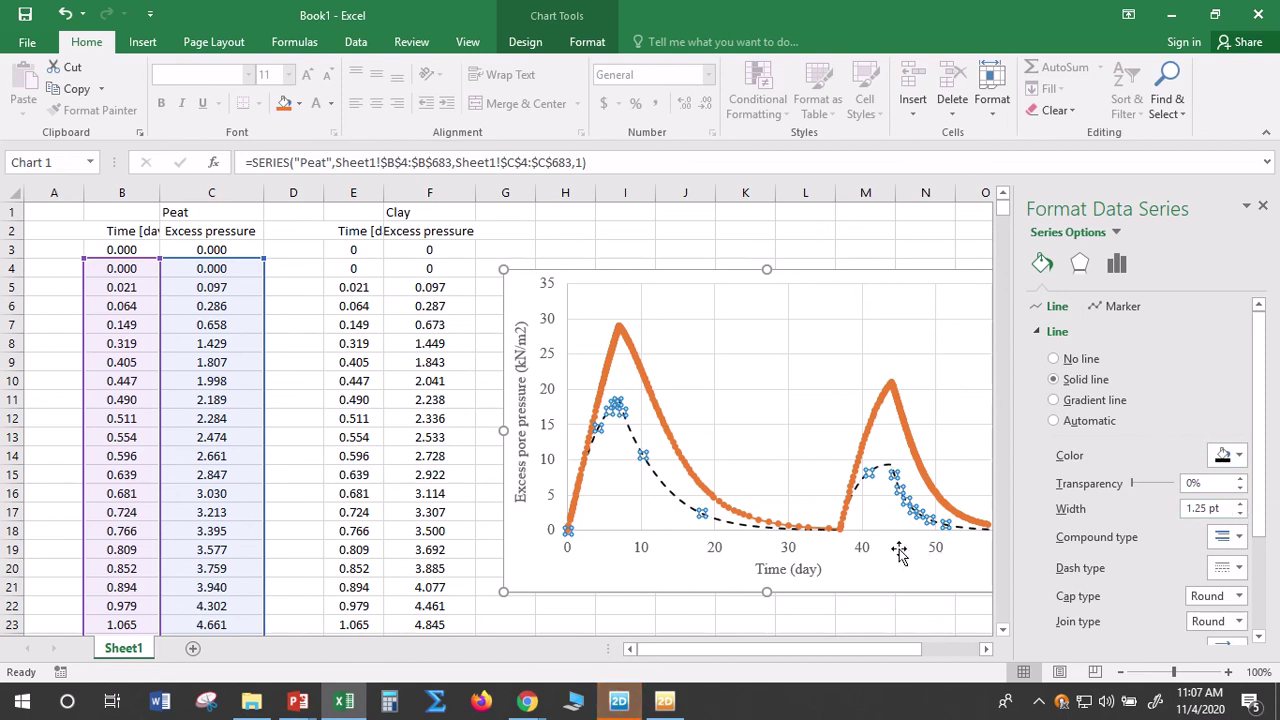
Format the Clay series with a solid line in black and the Solid dash type
click(896, 394)
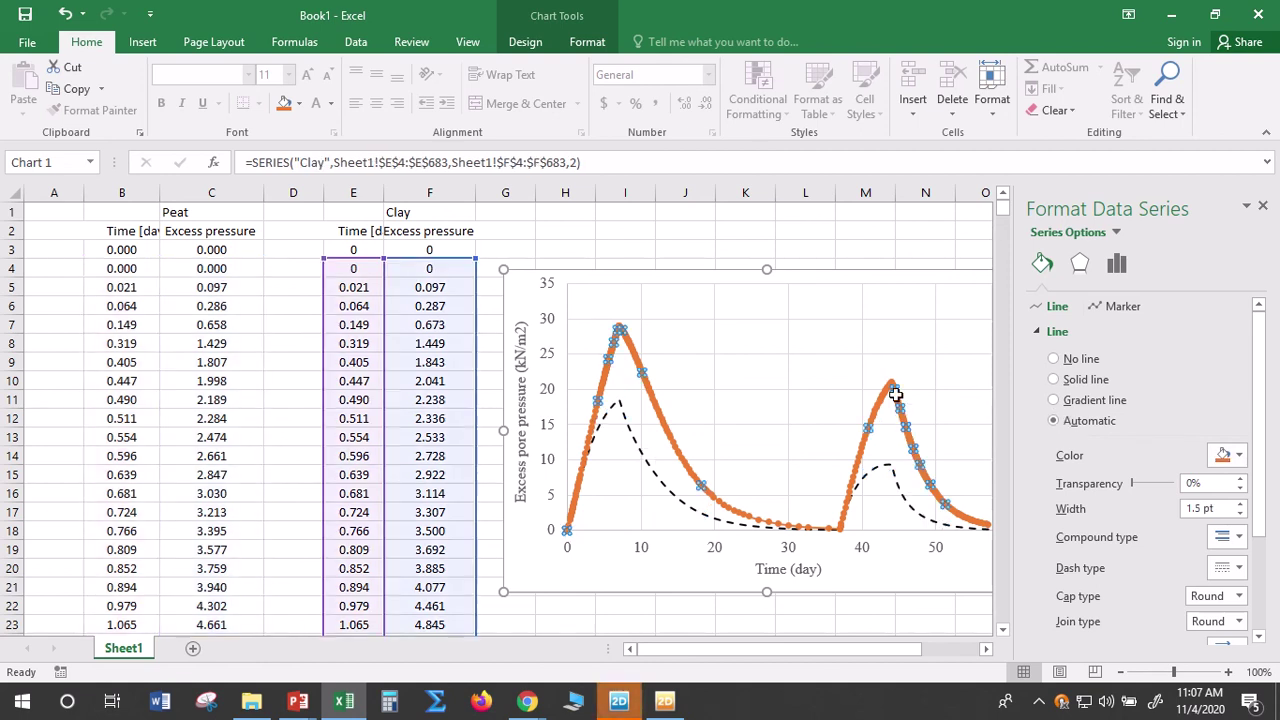
click(1233, 457)
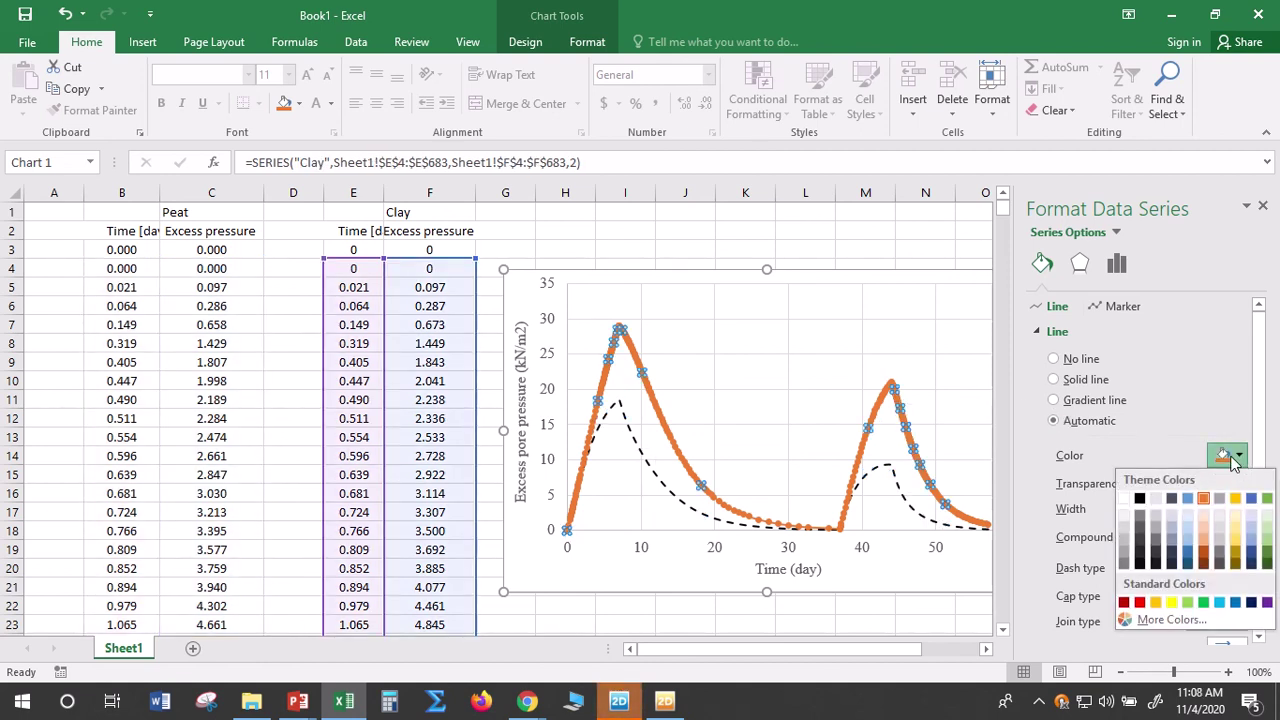
click(1093, 381)
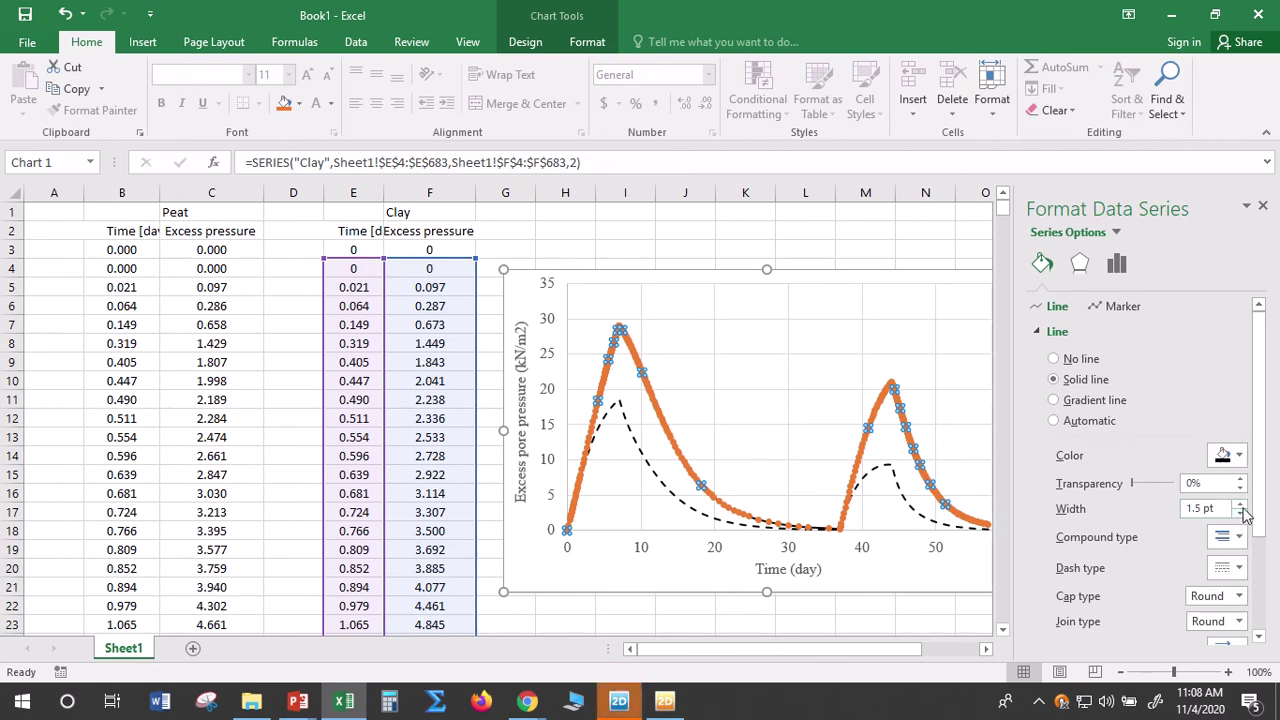
click(1226, 568)
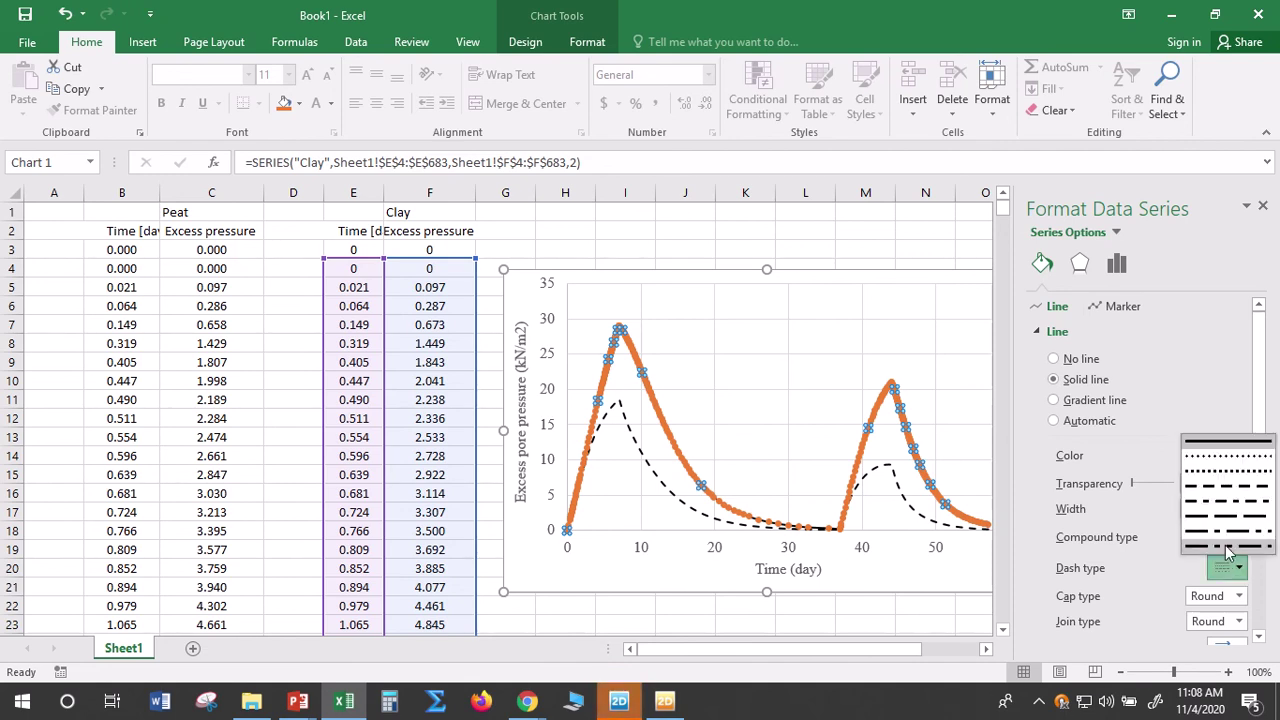
click(1221, 442)
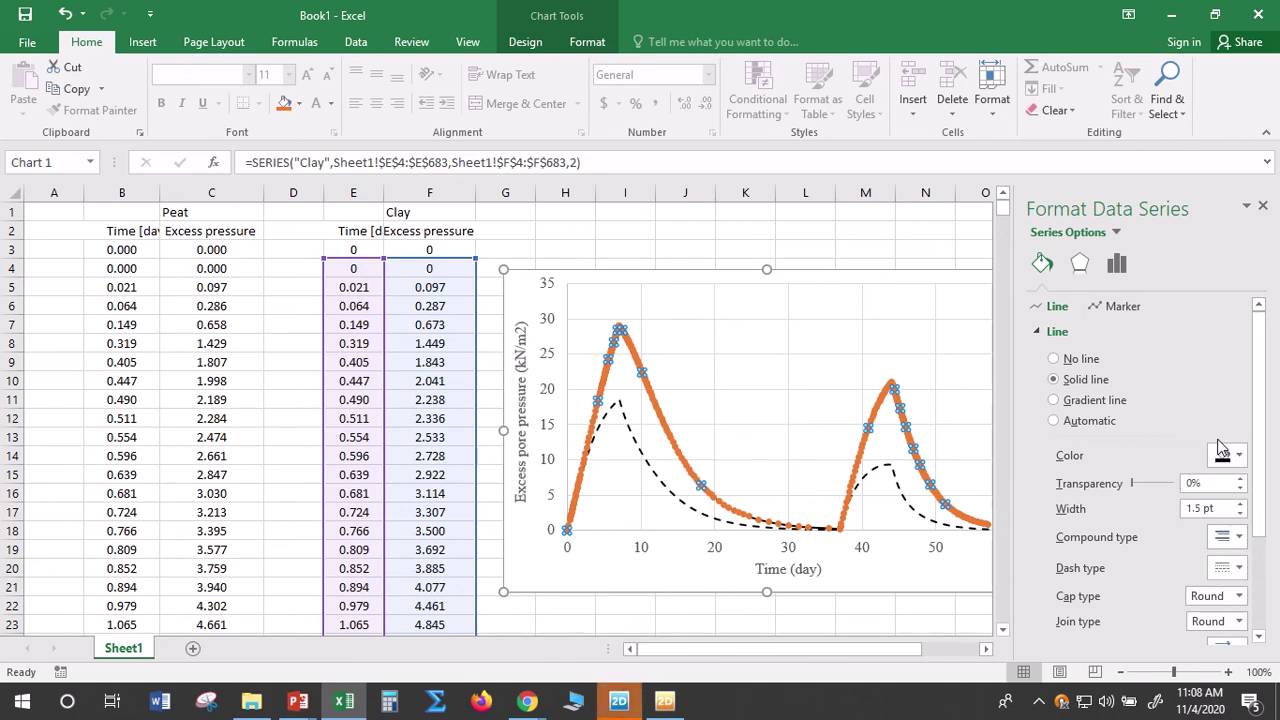
Set the Clay series markers to None and close the series formatting
click(1113, 311)
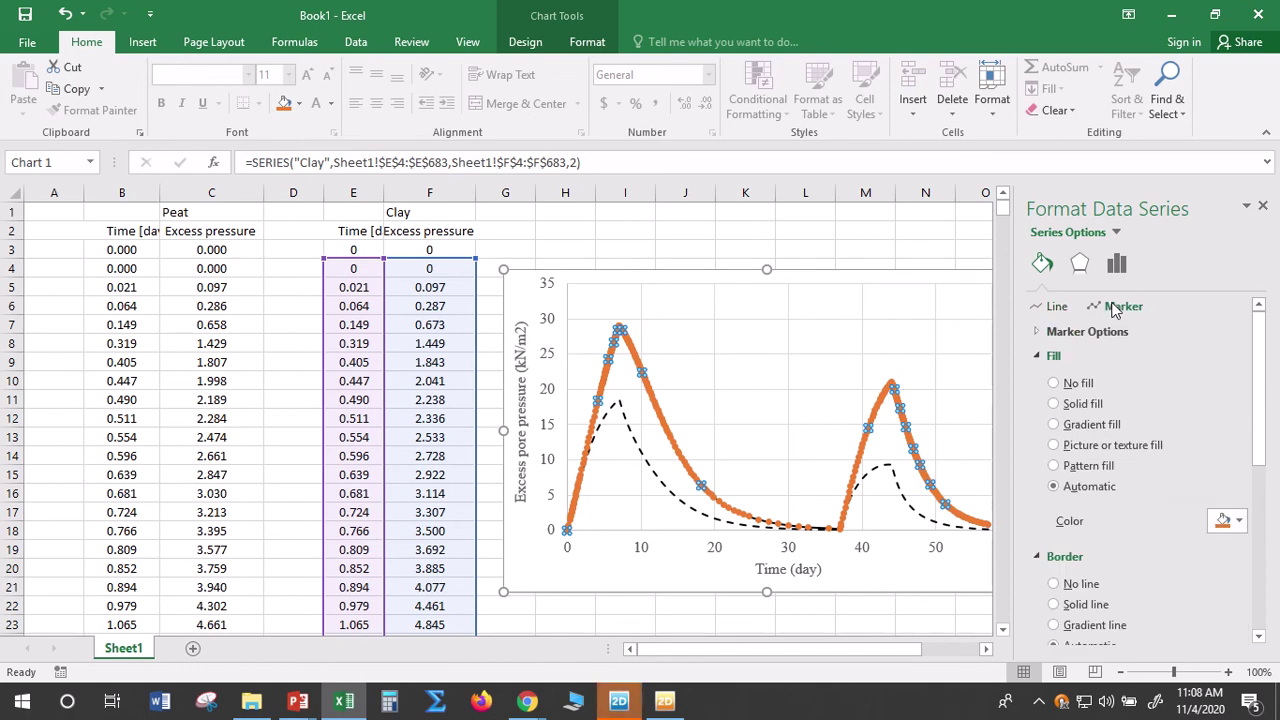
click(1095, 331)
click(1079, 380)
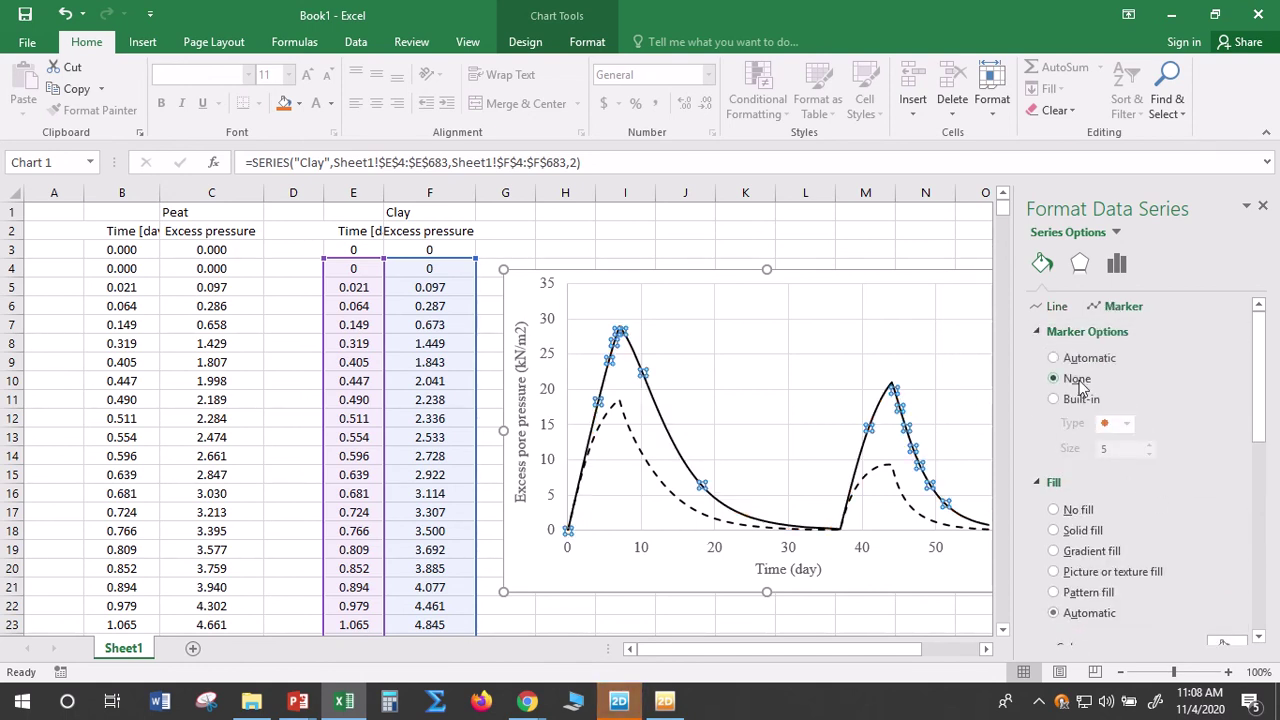
click(913, 343)
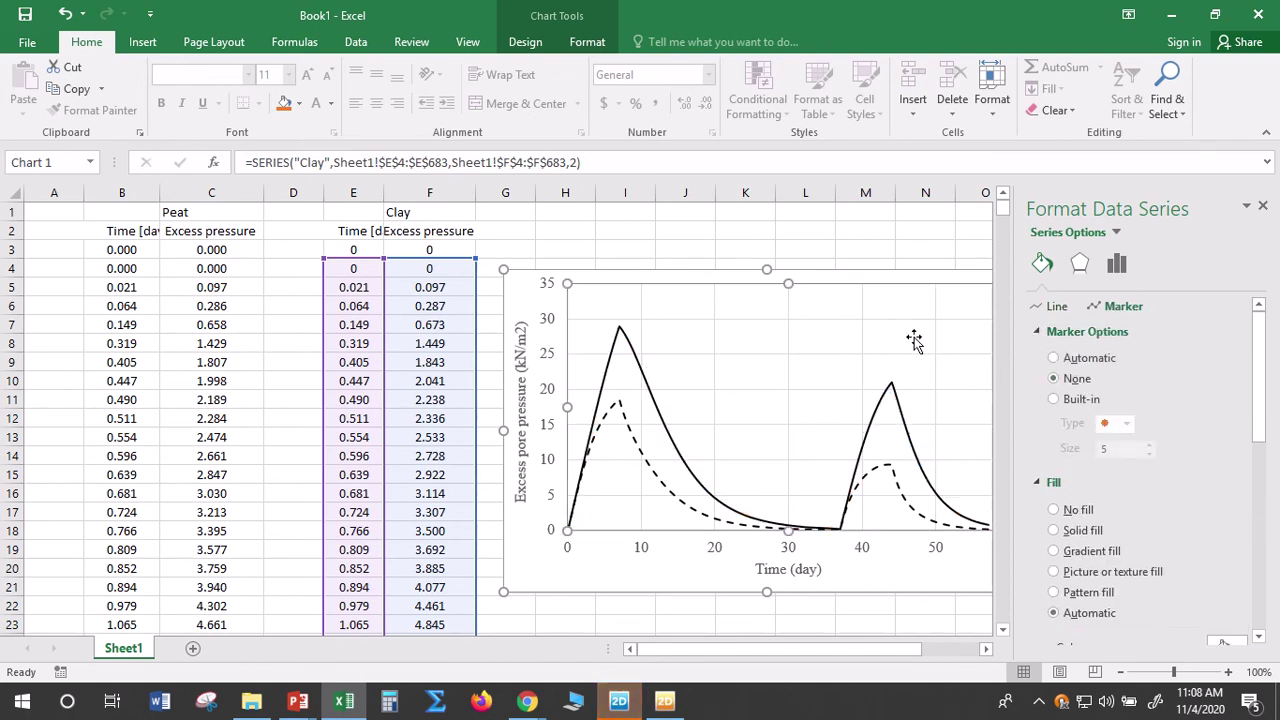
click(1263, 207)
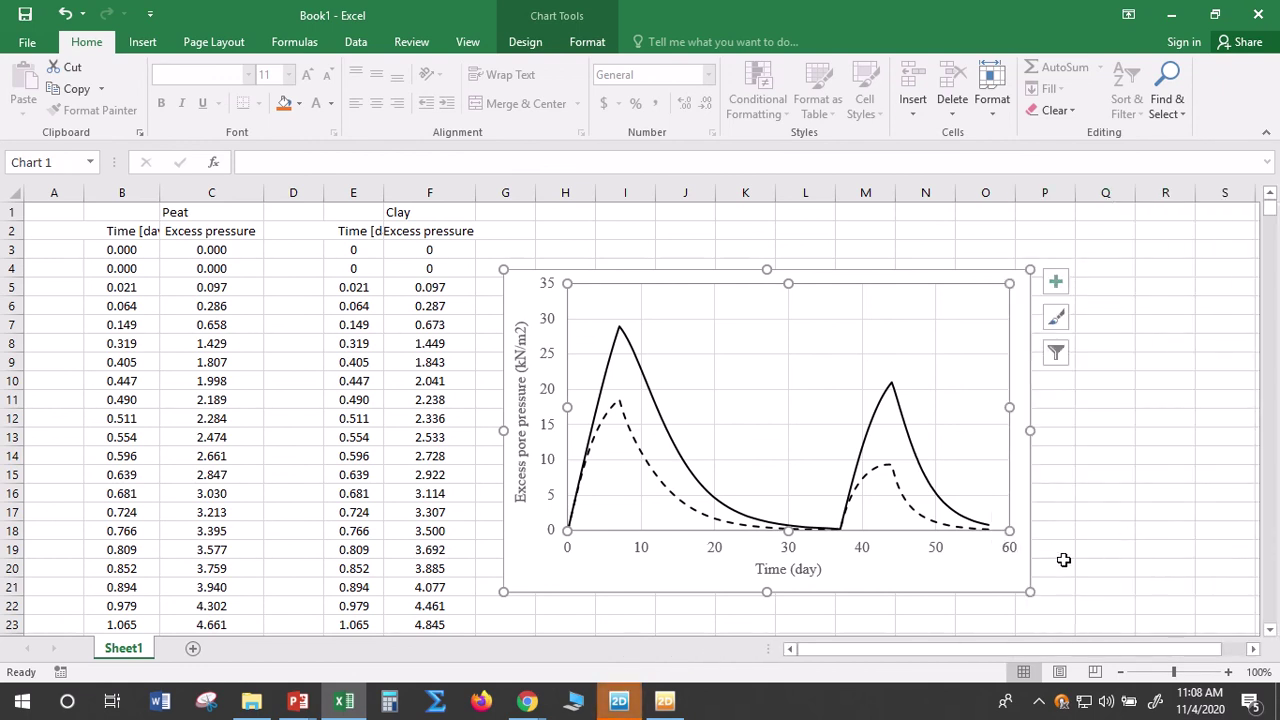
click(1118, 546)
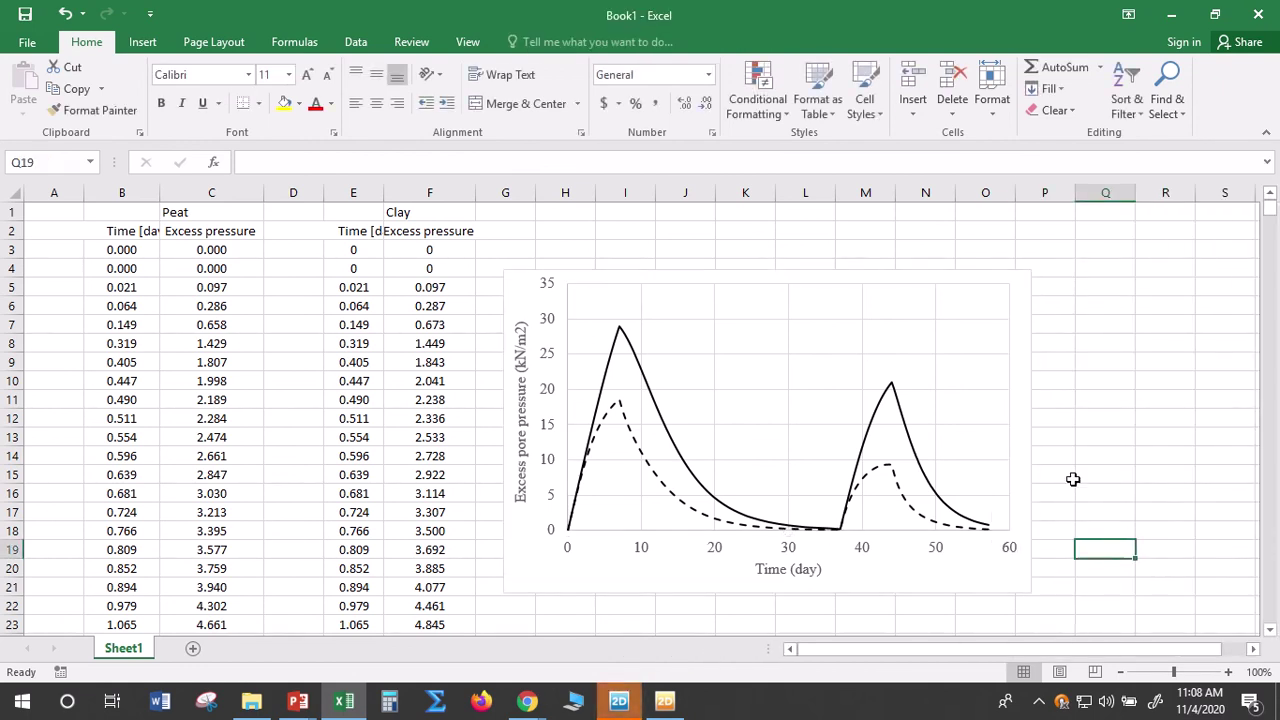
Draw an arrow about 0.47" wide and 0.26" high pointing at the Clay curve just past its first peak, and style it black
click(142, 41)
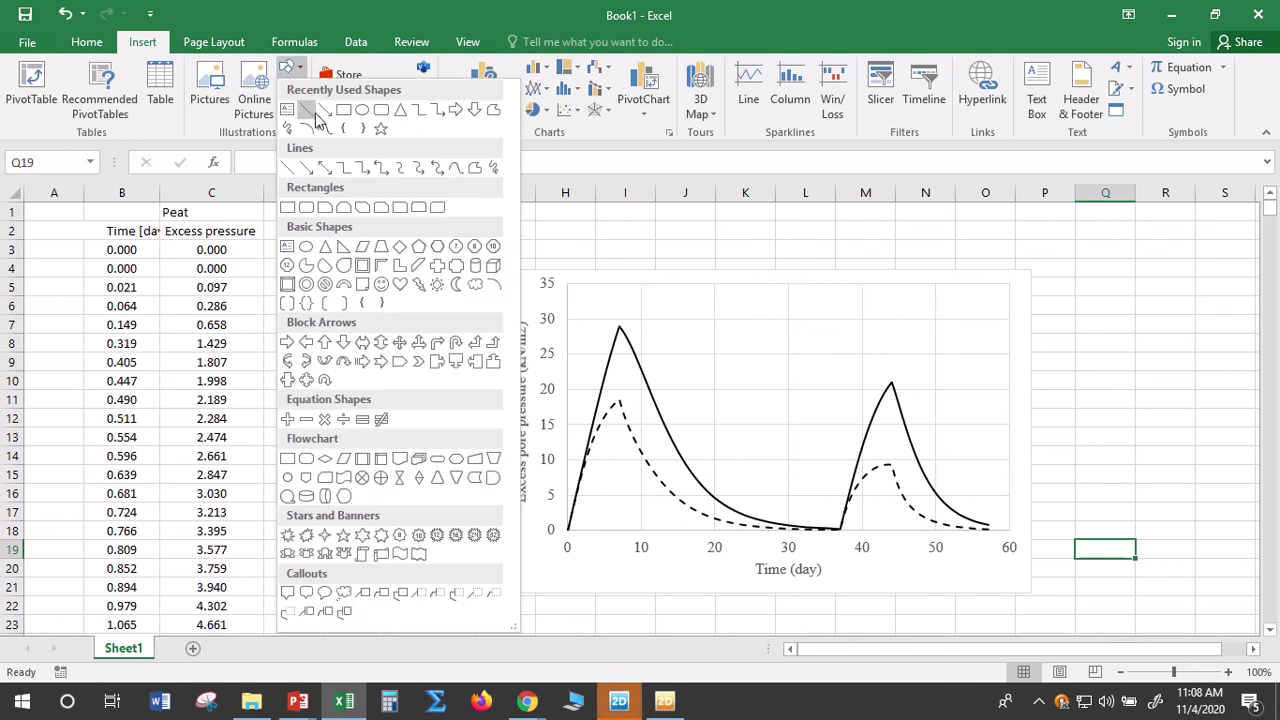
click(293, 166)
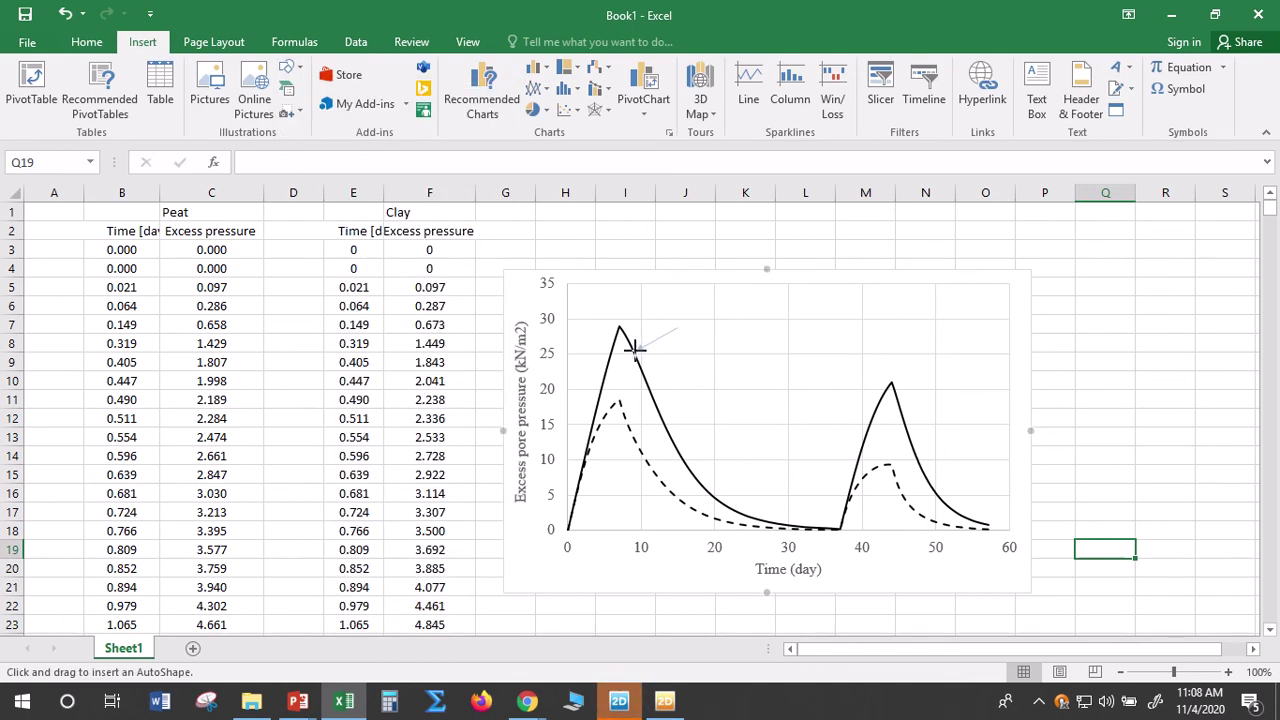
drag(634, 348, 636, 350)
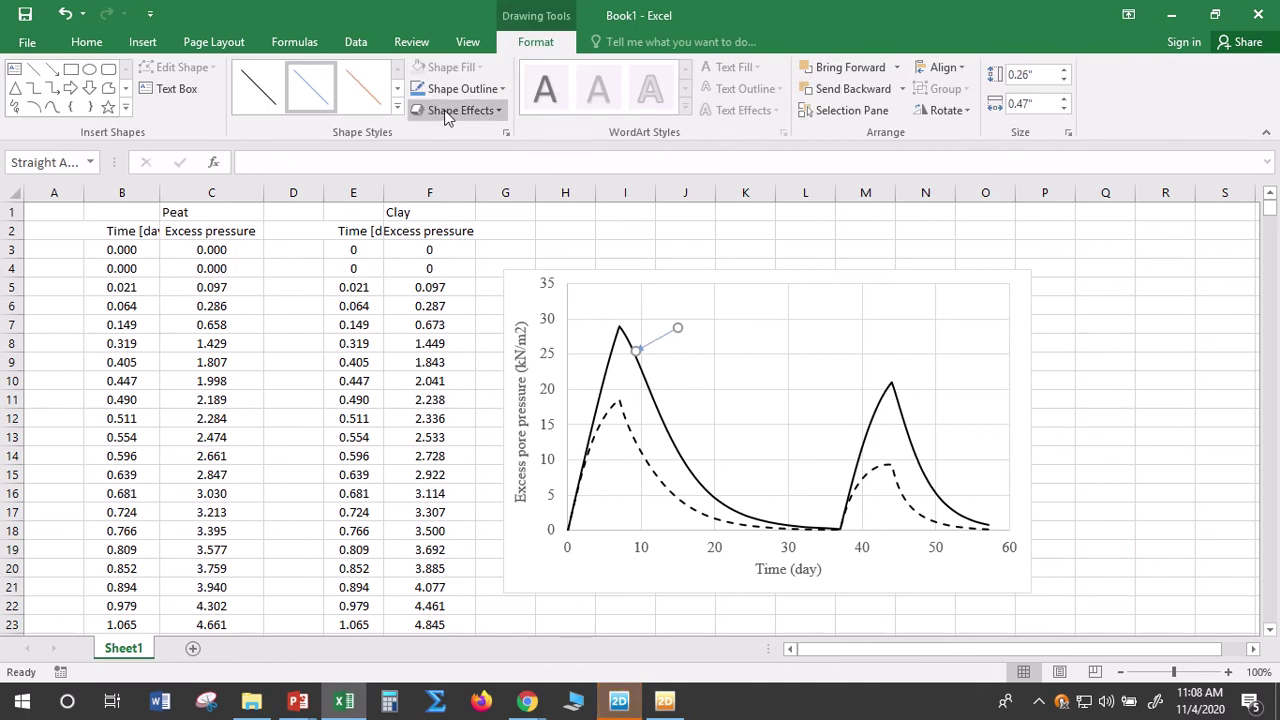
click(472, 100)
click(436, 113)
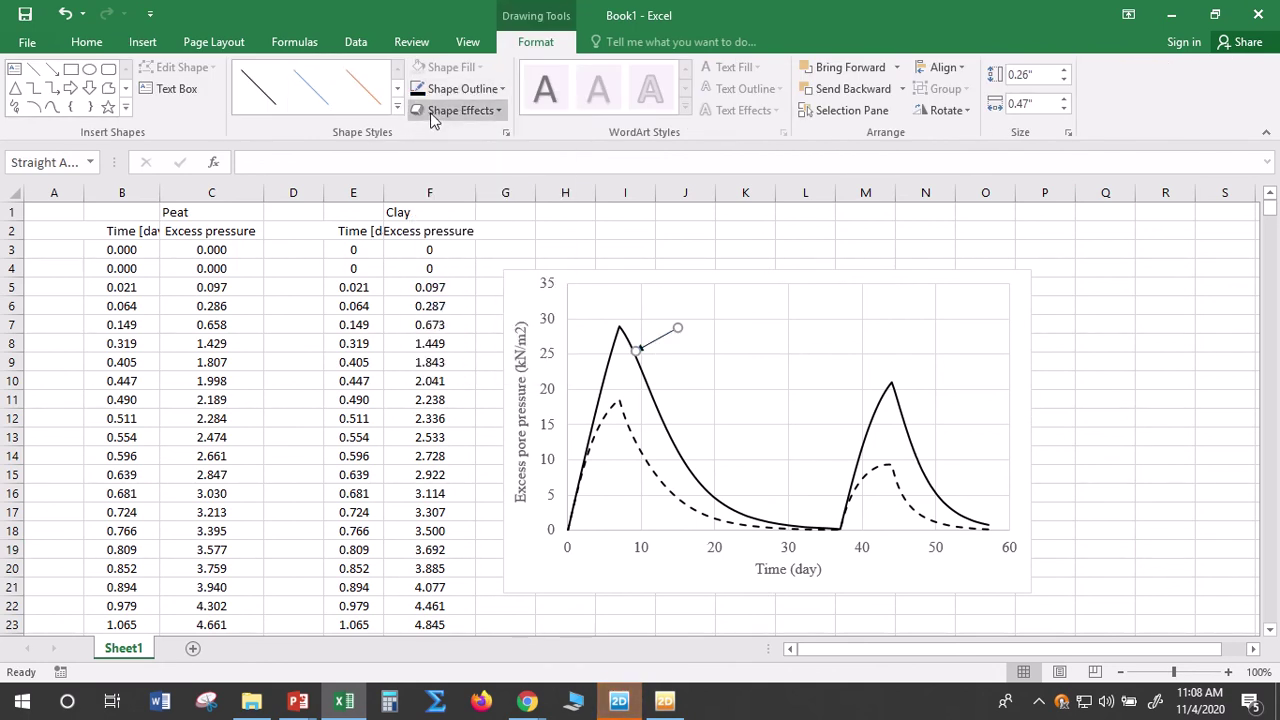
click(14, 68)
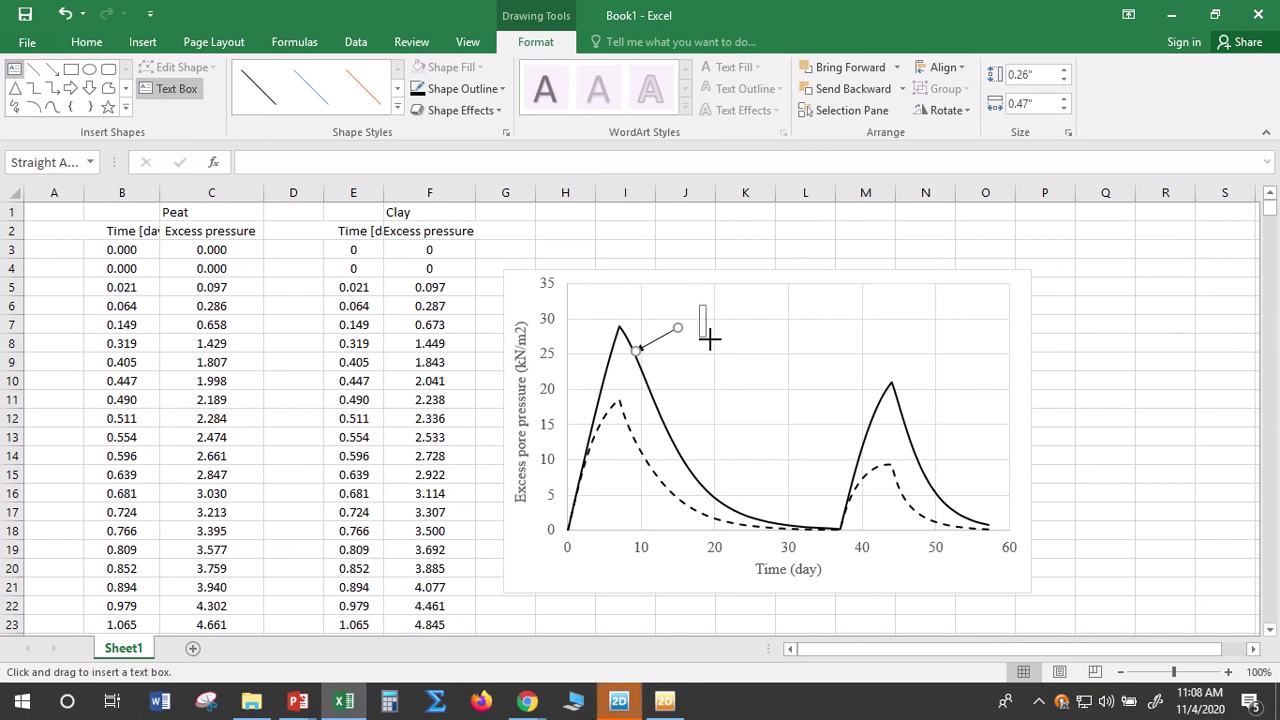
drag(709, 340, 825, 338)
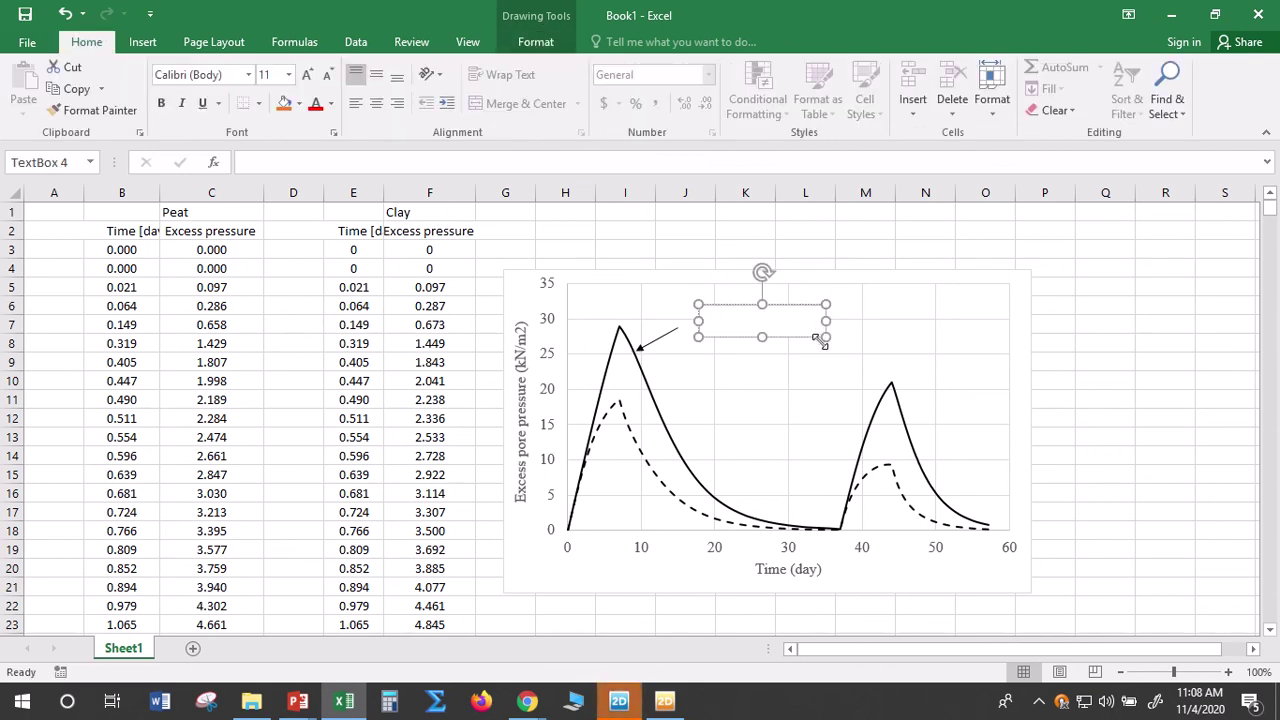
click(462, 566)
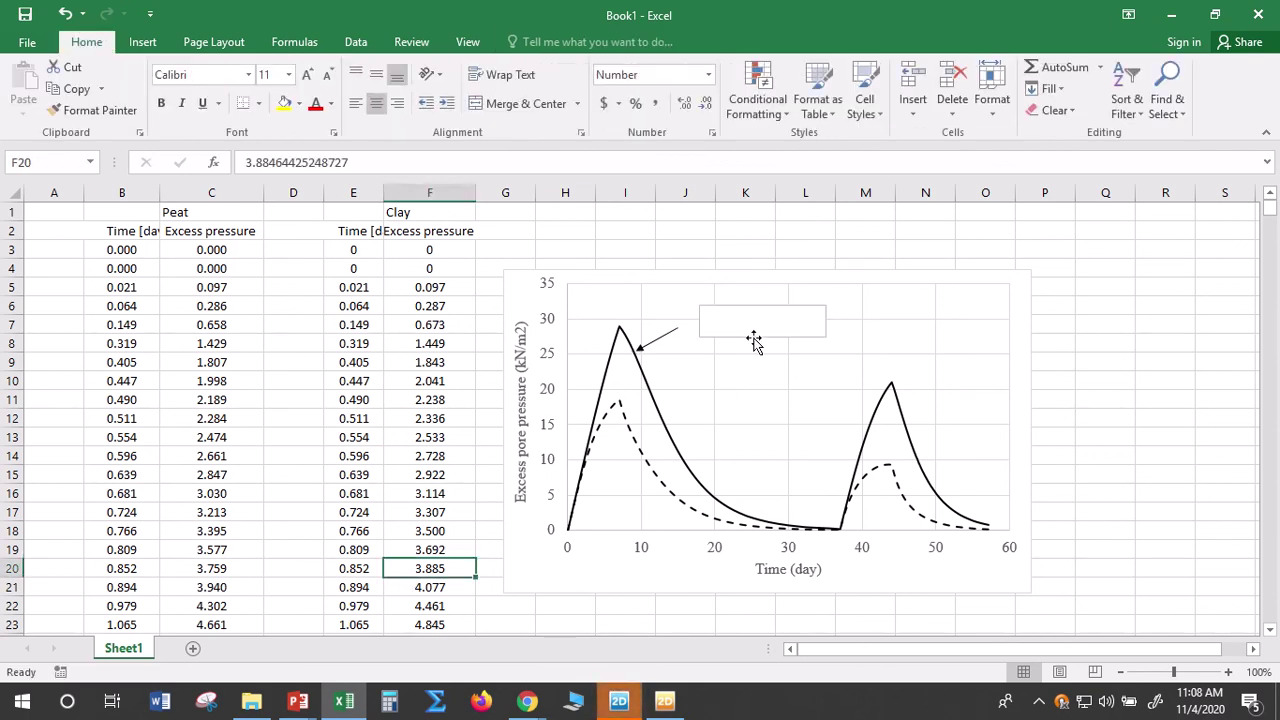
click(755, 338)
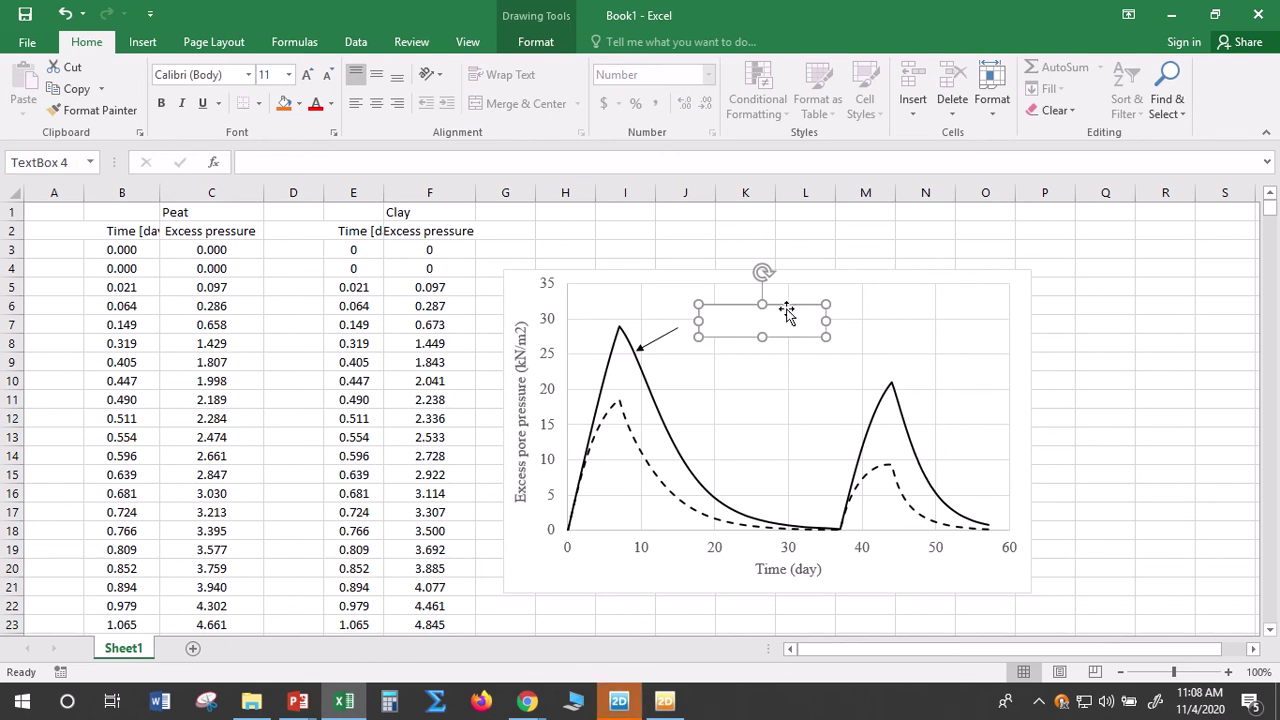
key(Delete)
Insert a text box reading "Clay layer" inside the chart at the arrow's tail and shrink it to fit the text
click(521, 309)
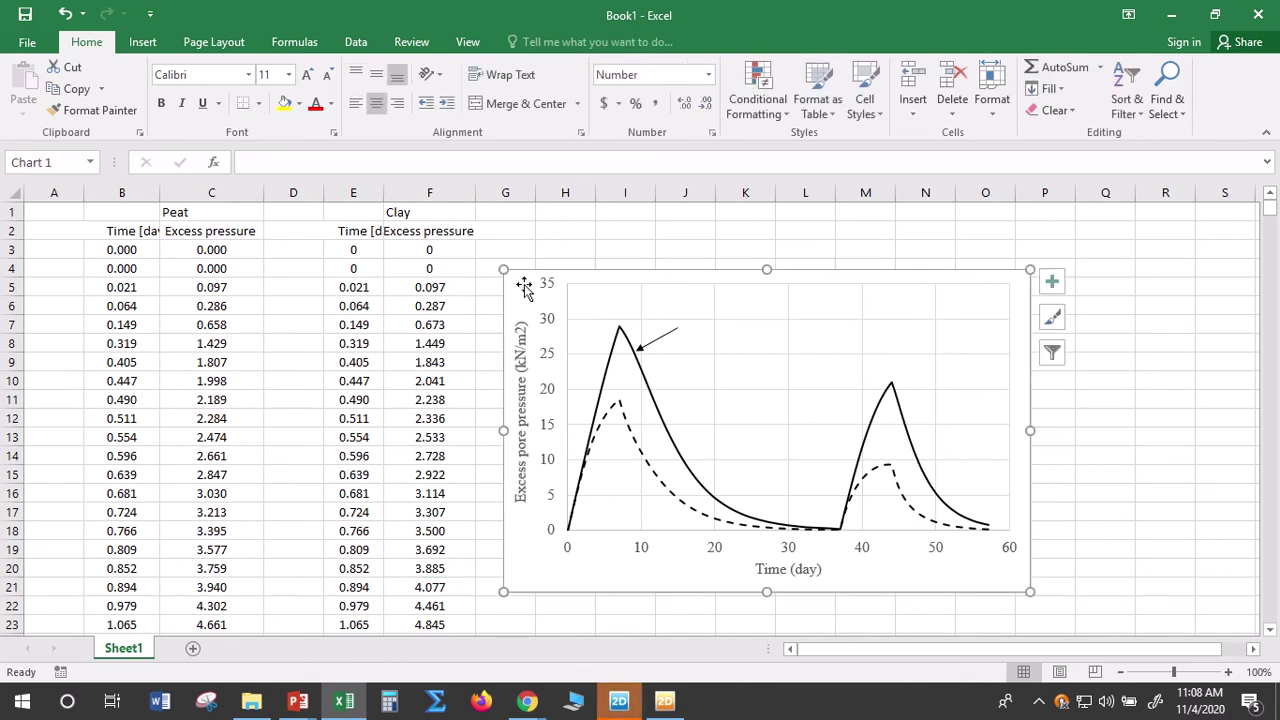
click(142, 41)
click(293, 77)
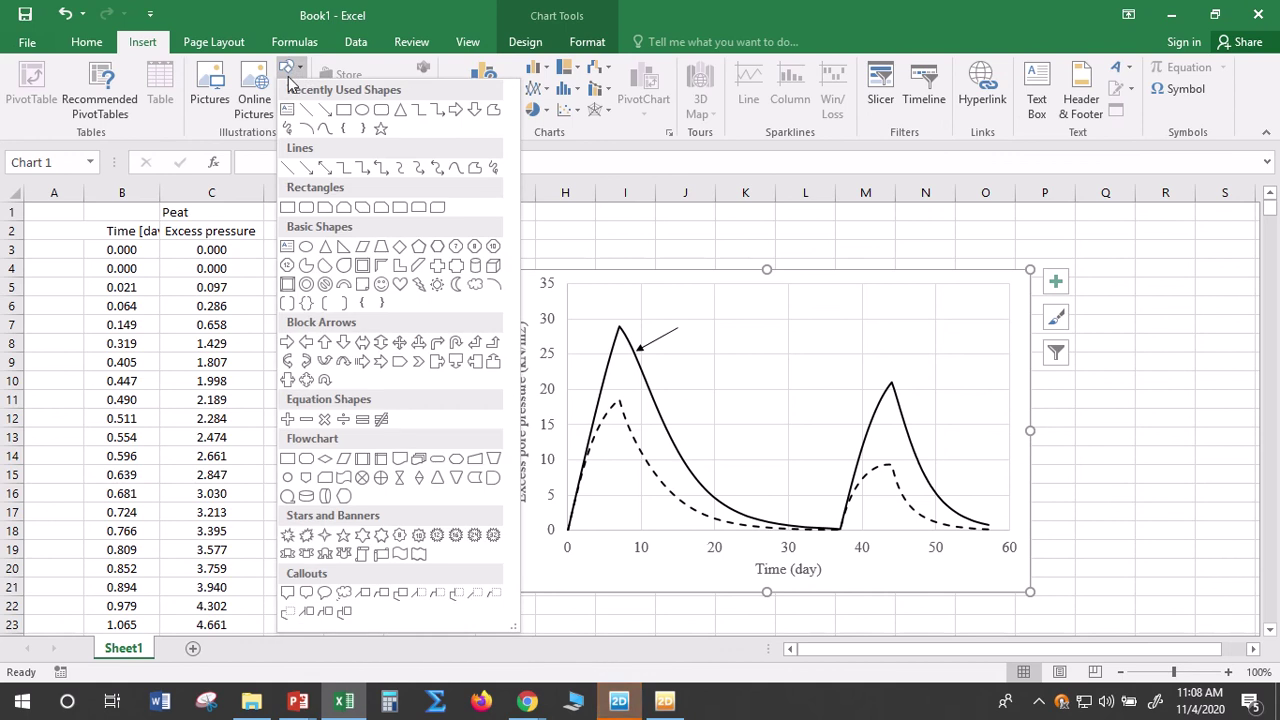
click(290, 112)
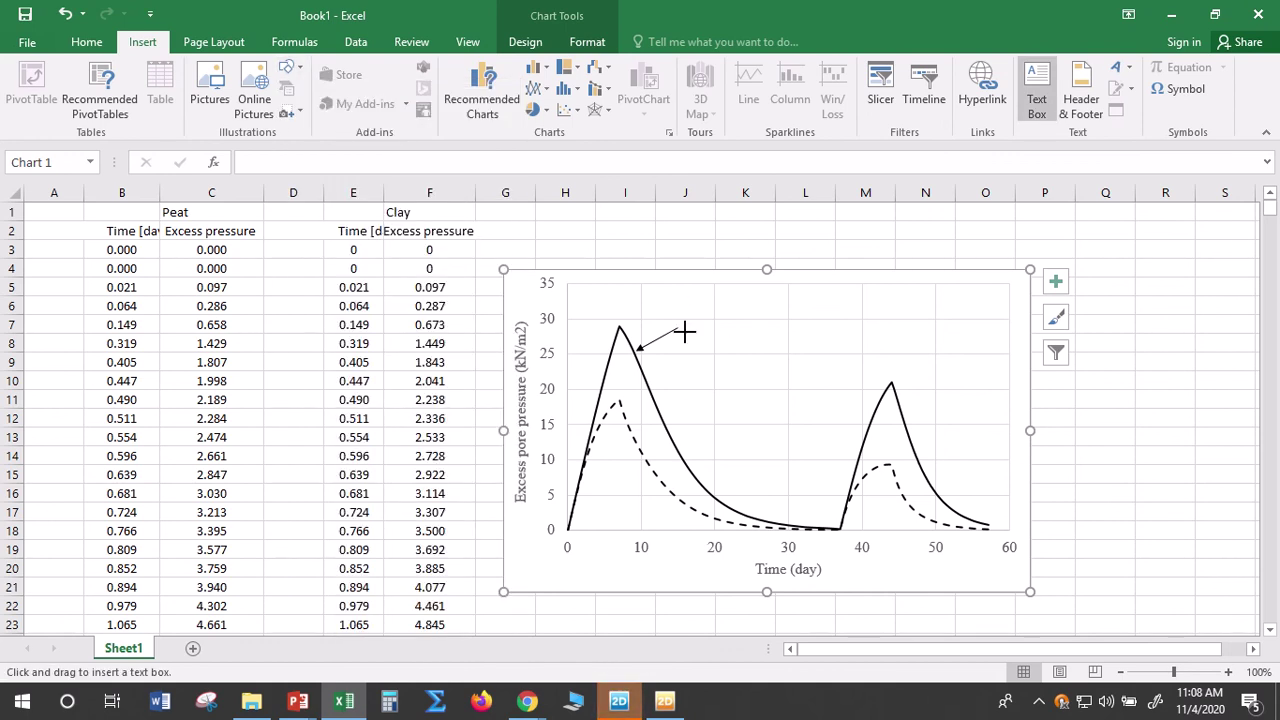
drag(684, 308, 832, 343)
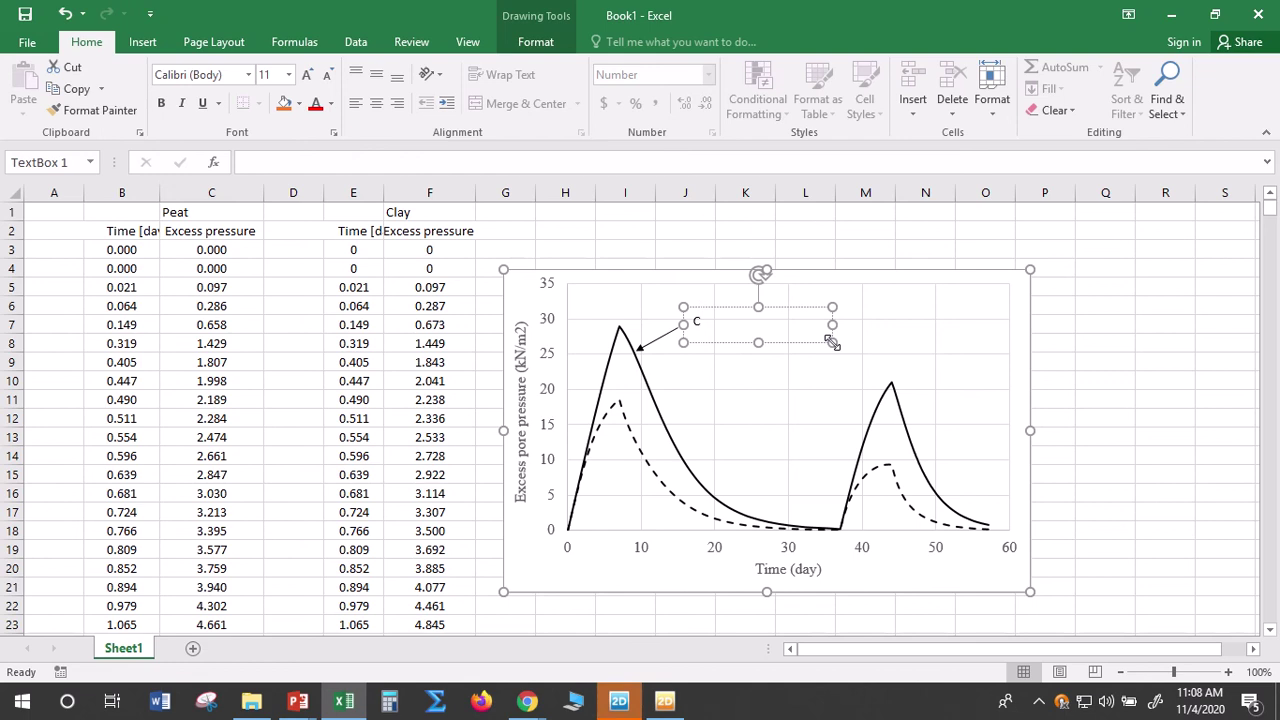
text(Clay layer)
drag(832, 324, 726, 335)
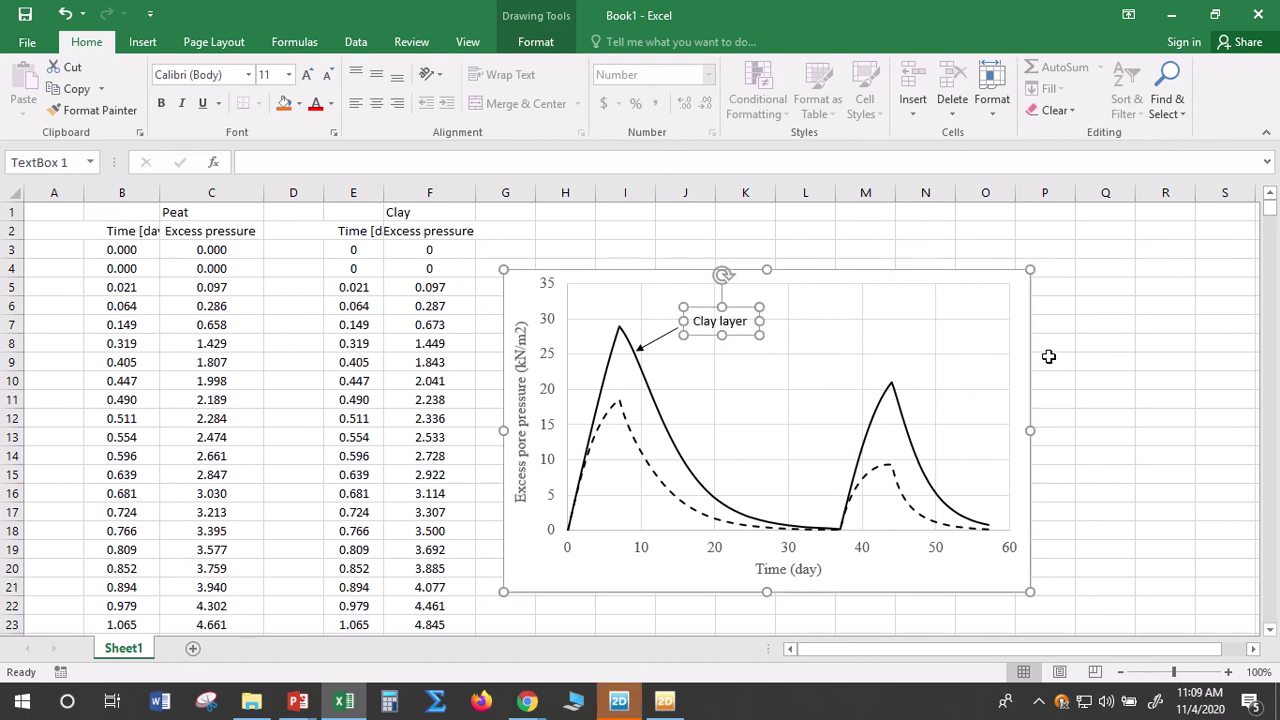
Insert a text box reading "Peat layer" in the chart's open area between the two pressure peaks
click(143, 41)
click(289, 68)
click(289, 108)
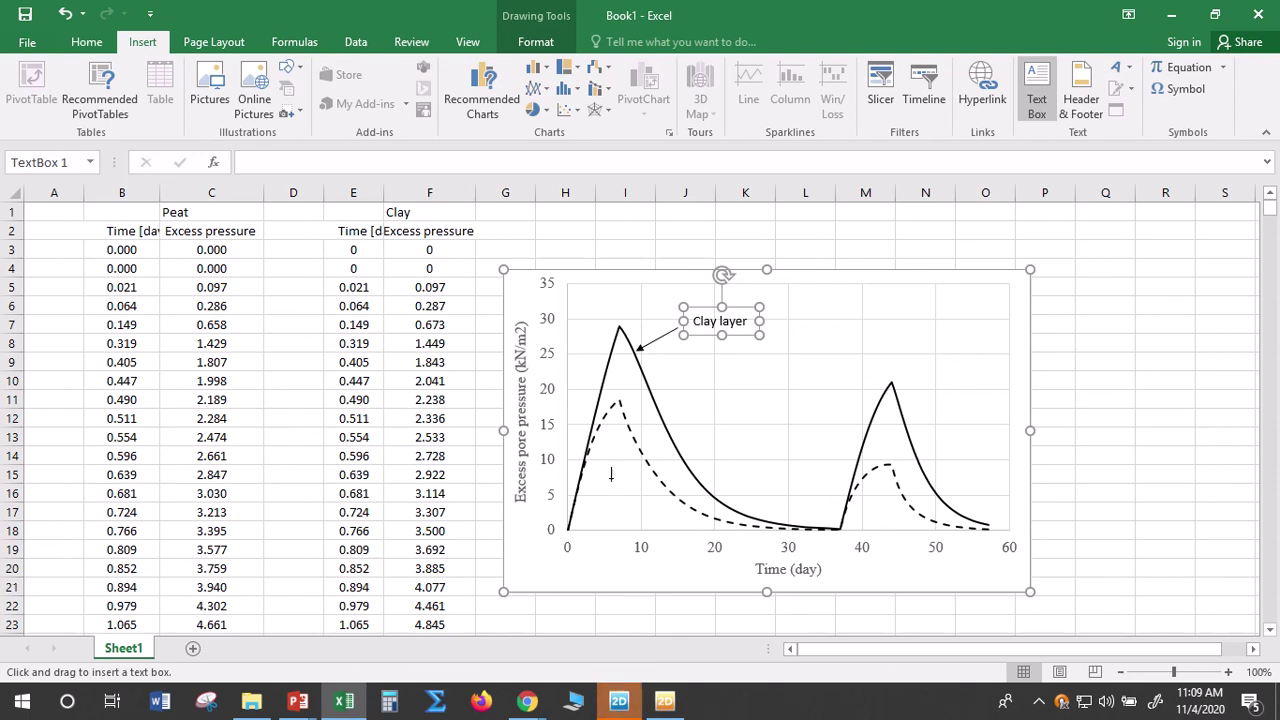
drag(731, 441, 813, 451)
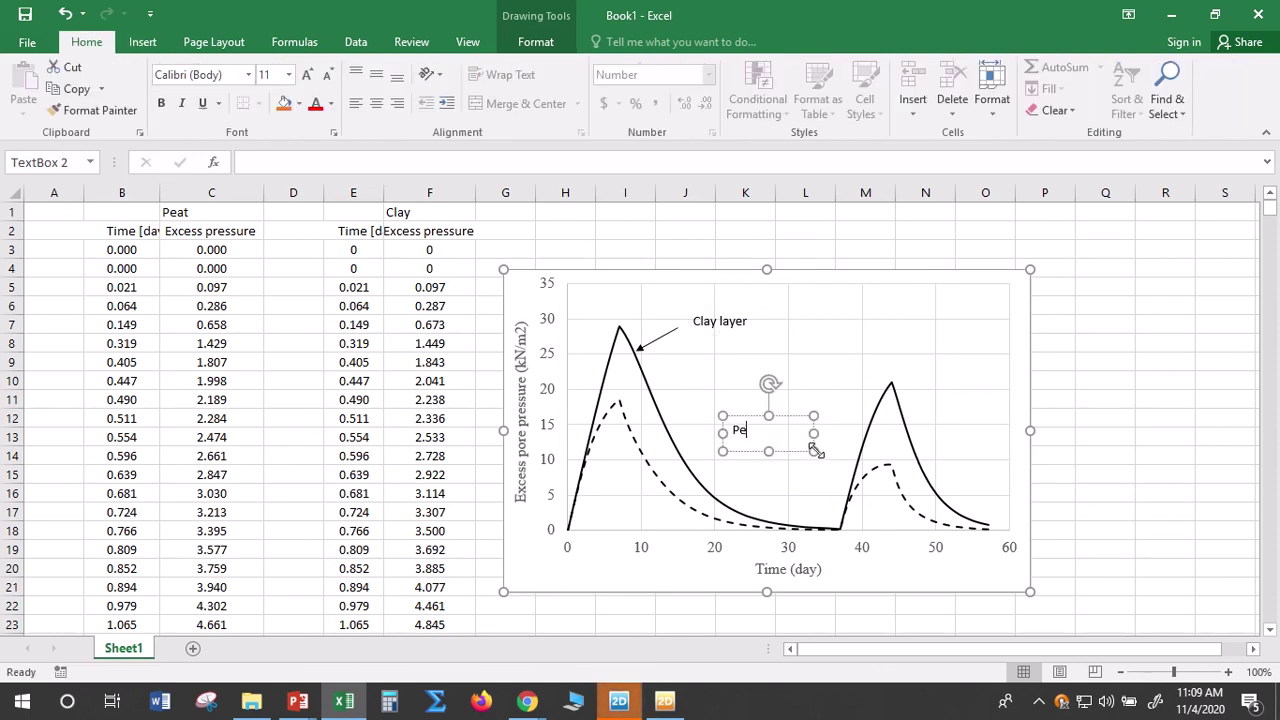
text(Peat layer)
Draw an arrow about 0.65" wide and 0.53" high from the "Peat layer" label to the dashed curve, and outline it in black
click(143, 44)
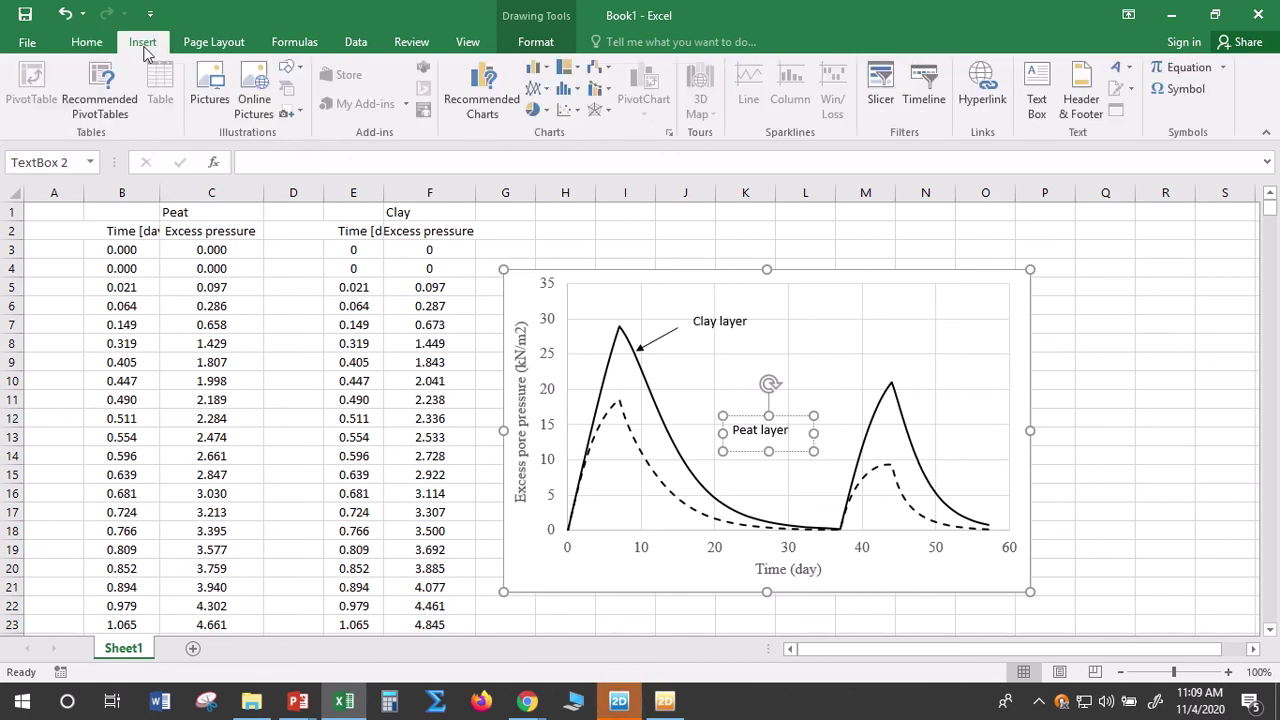
click(289, 68)
click(327, 114)
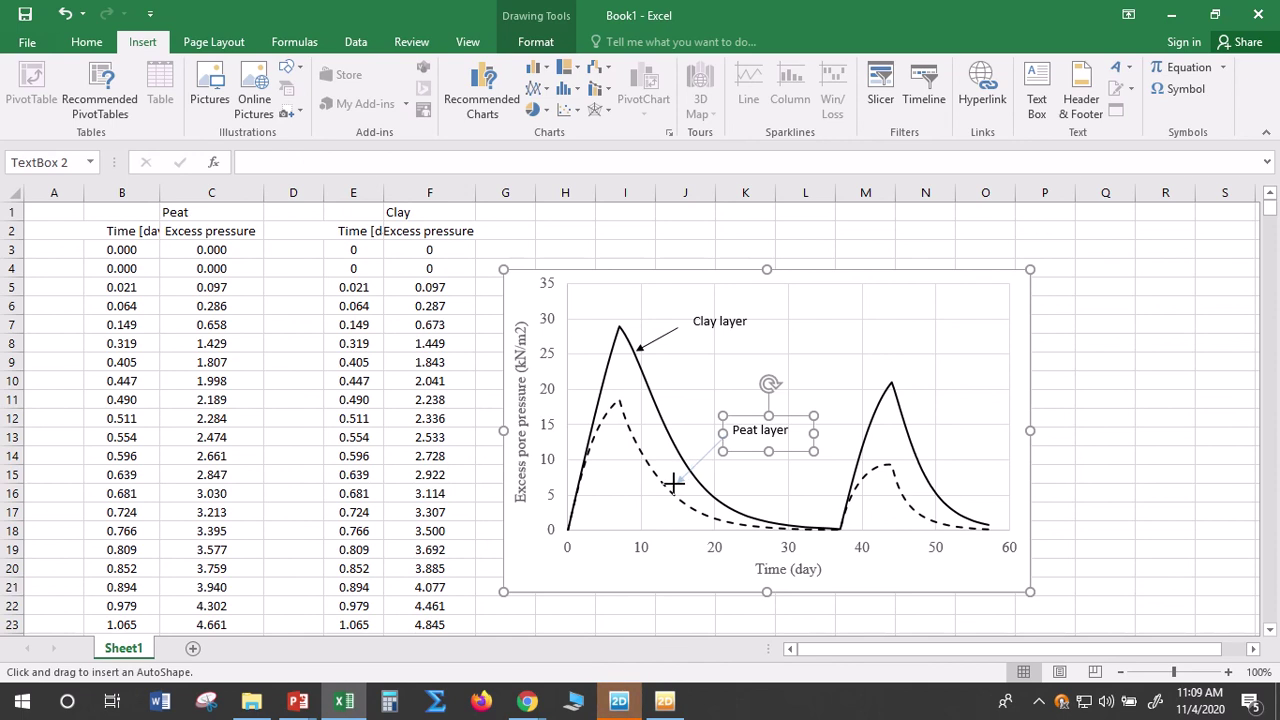
drag(668, 484, 724, 436)
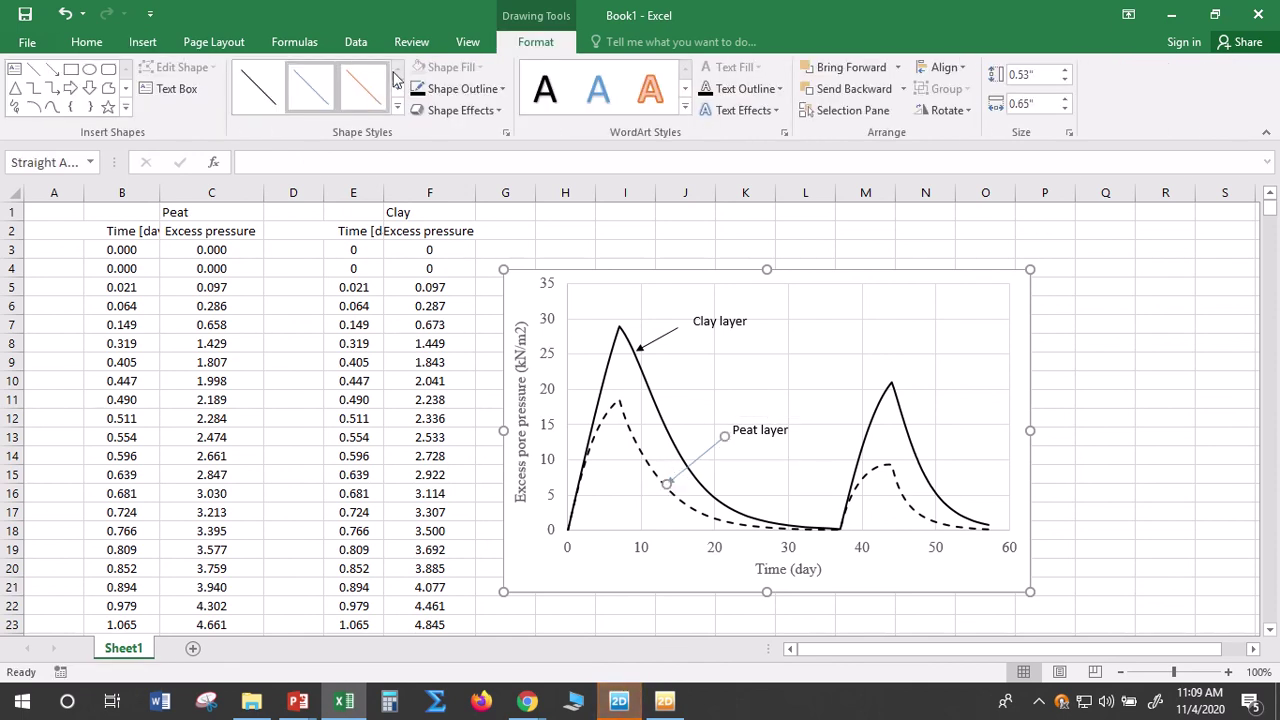
click(455, 89)
click(440, 112)
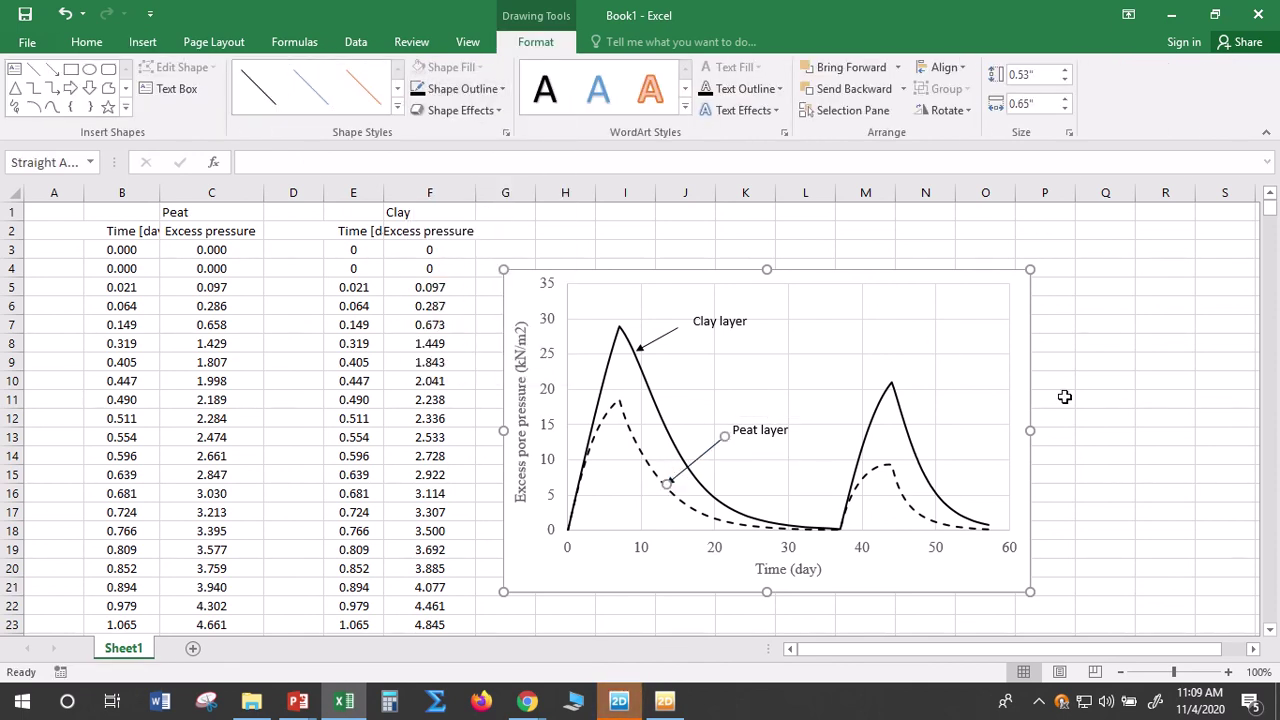
click(1097, 398)
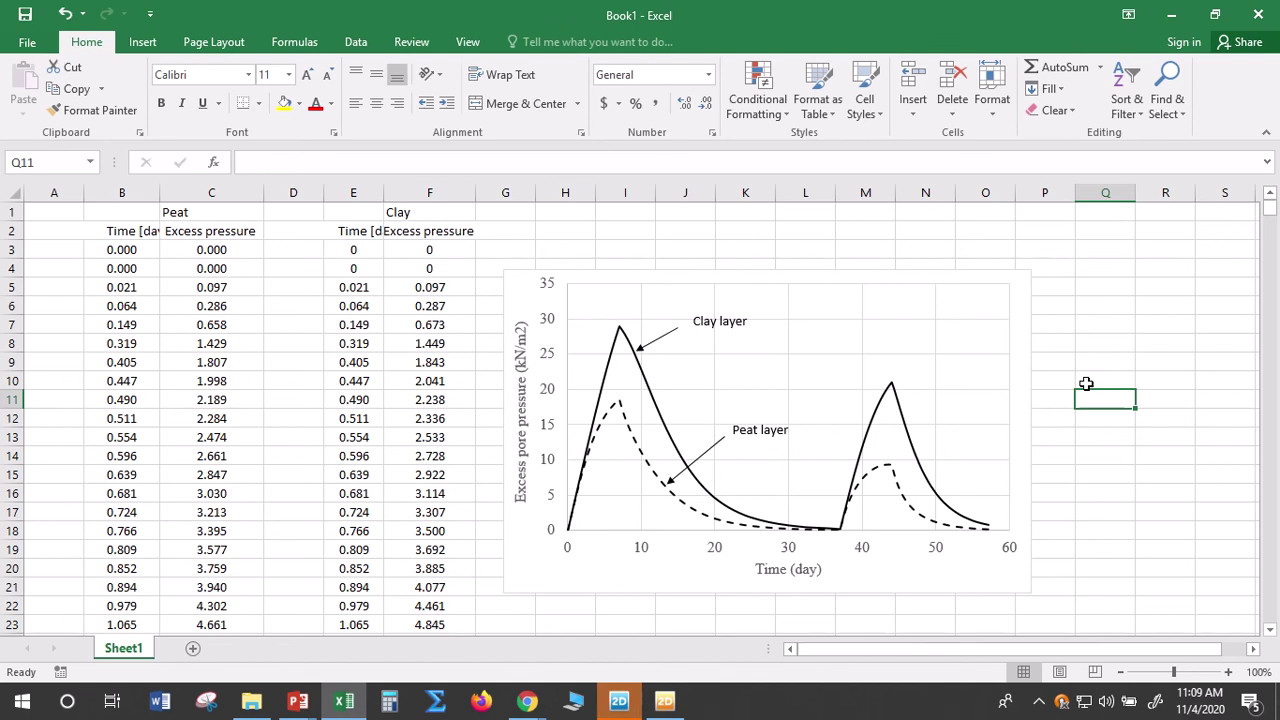
click(1168, 498)
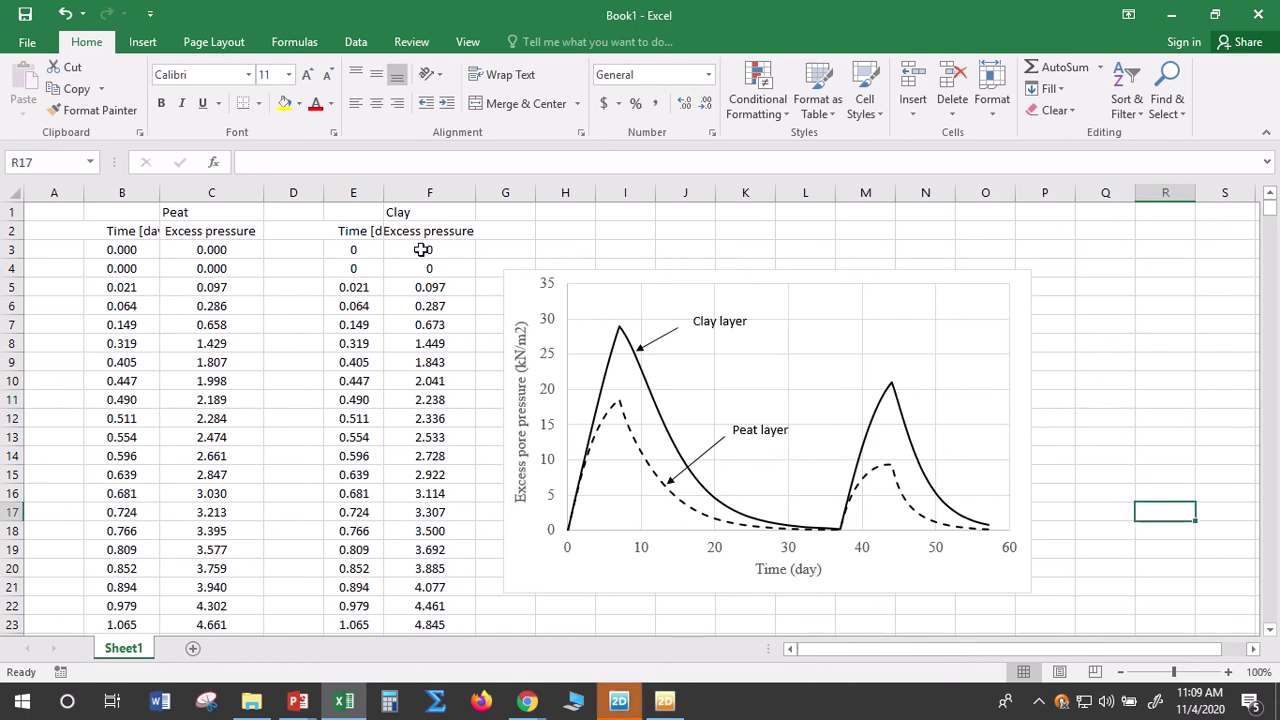
Format the 2 in the vertical axis title's kN/m2 unit as superscript with a 30% offset
click(521, 332)
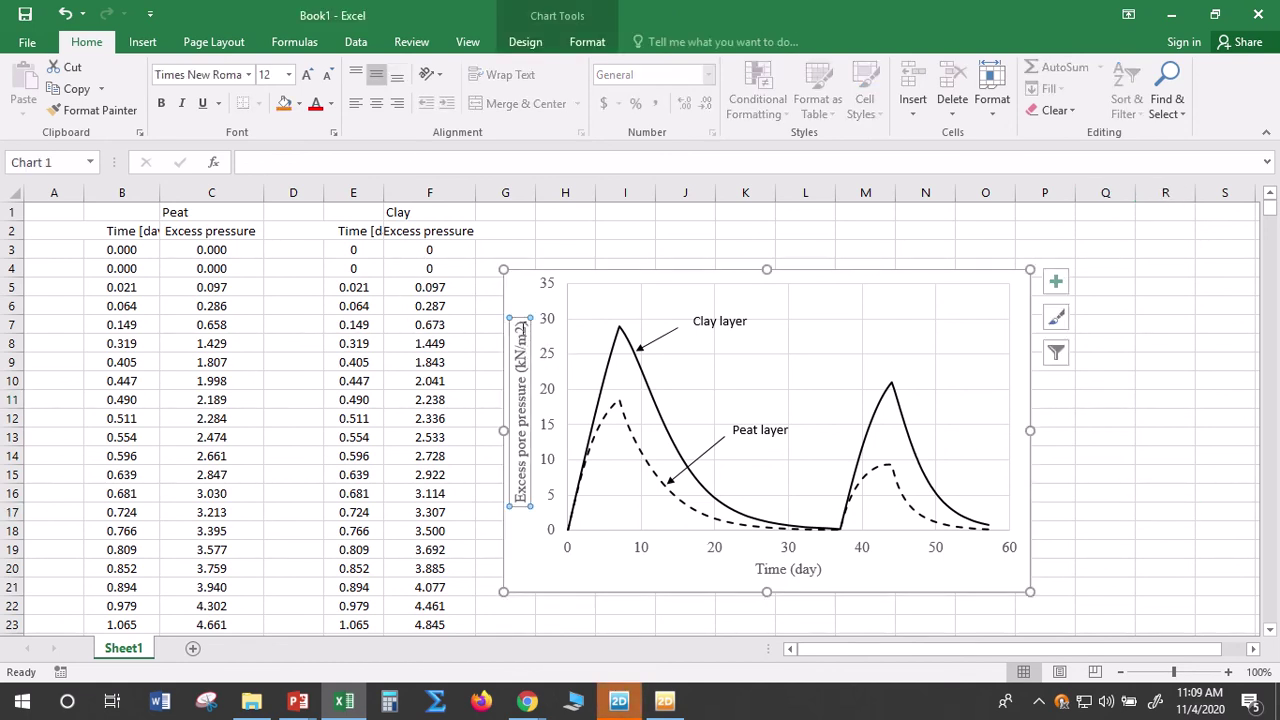
click(521, 334)
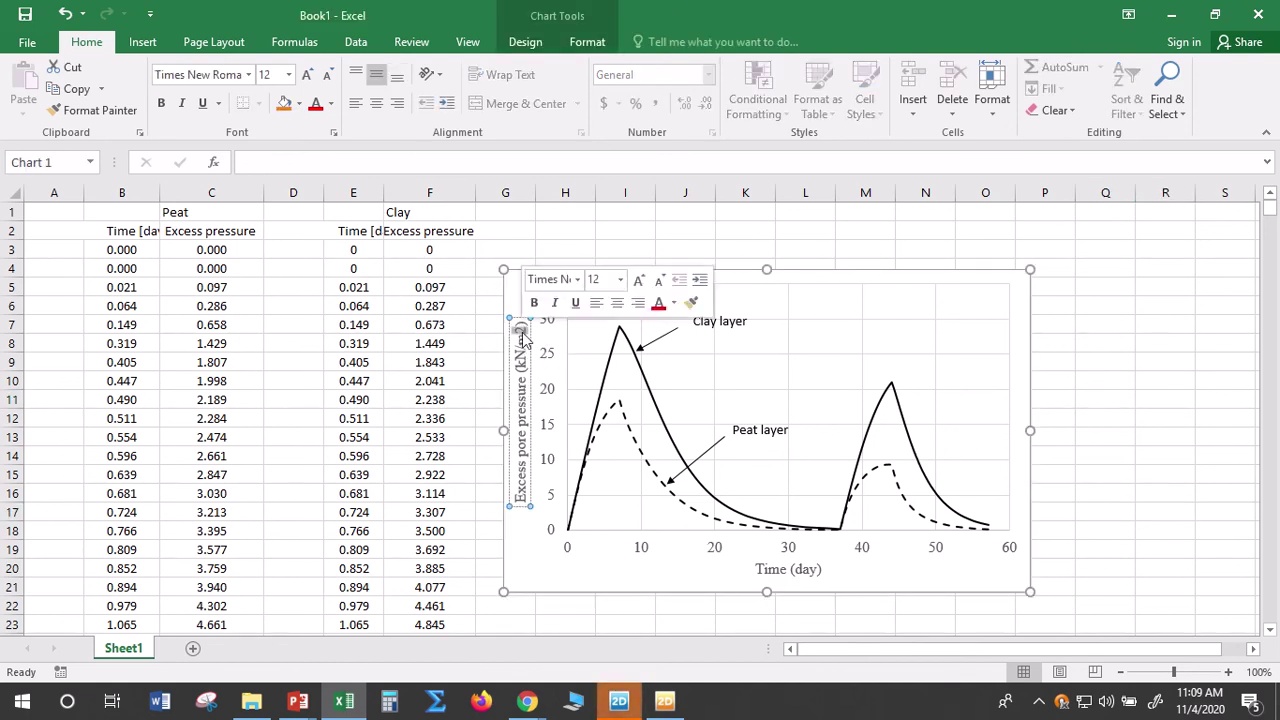
right_click(521, 338)
click(565, 414)
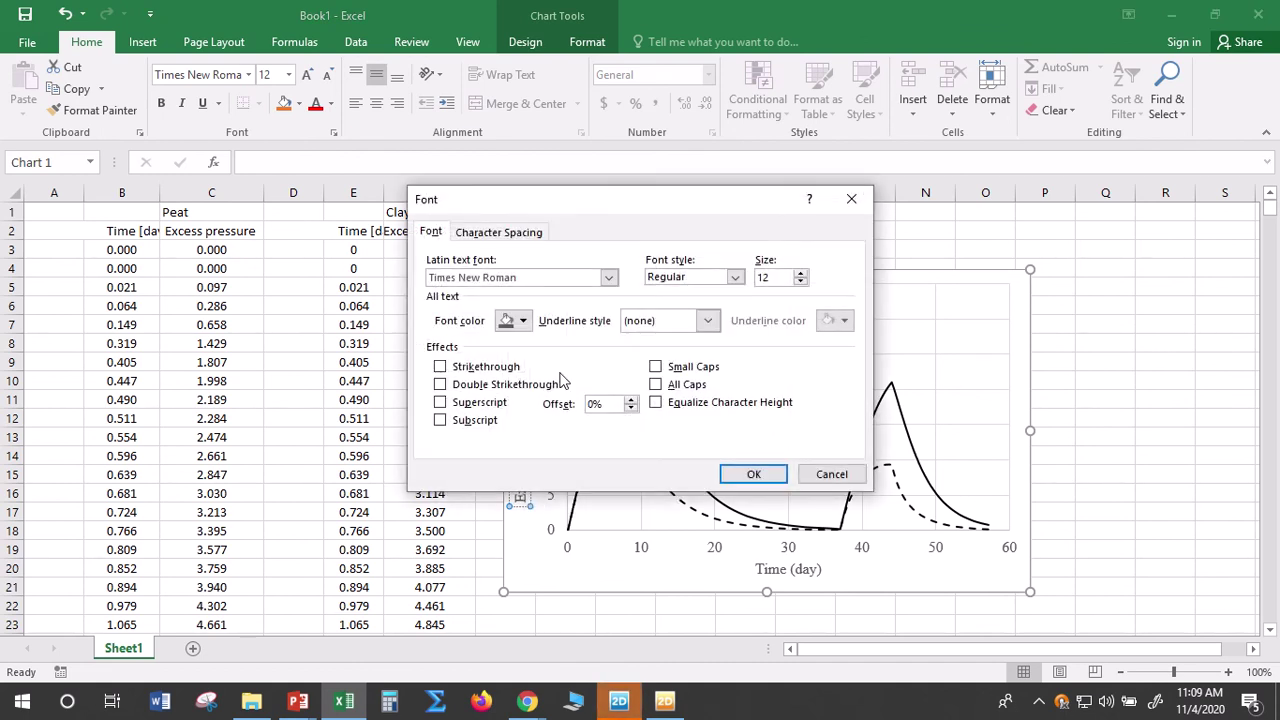
click(730, 471)
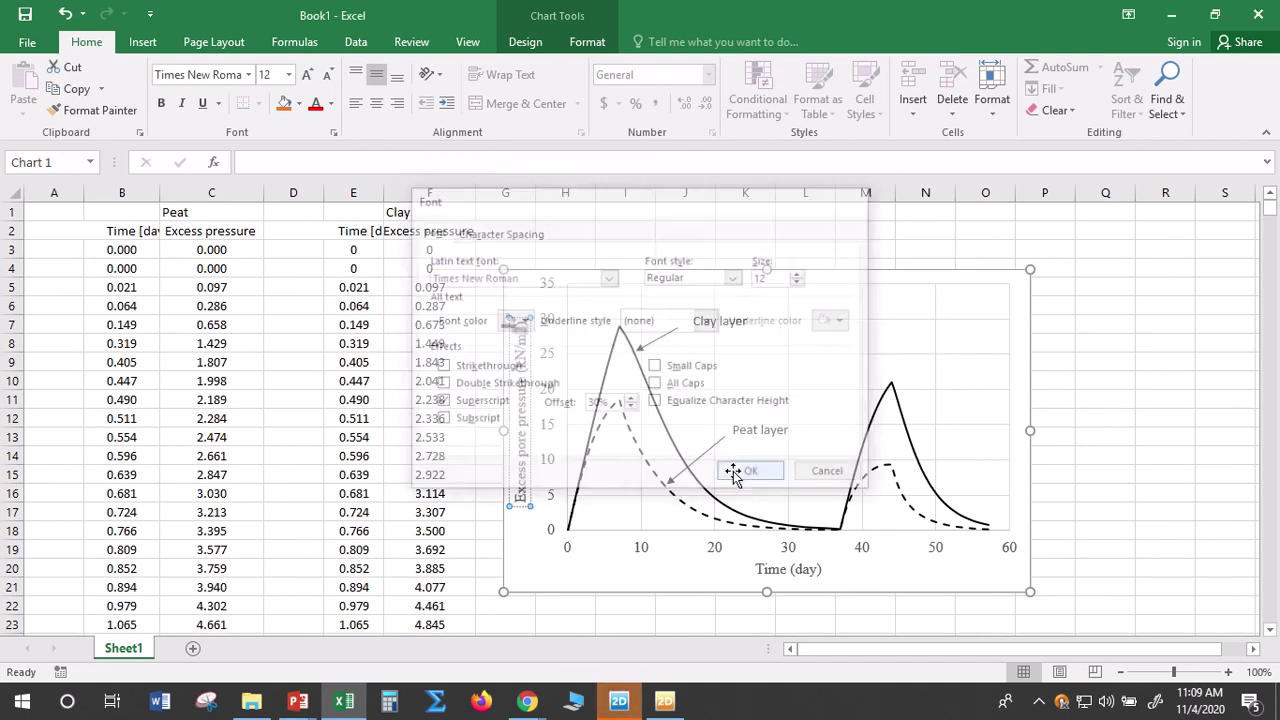
click(1112, 435)
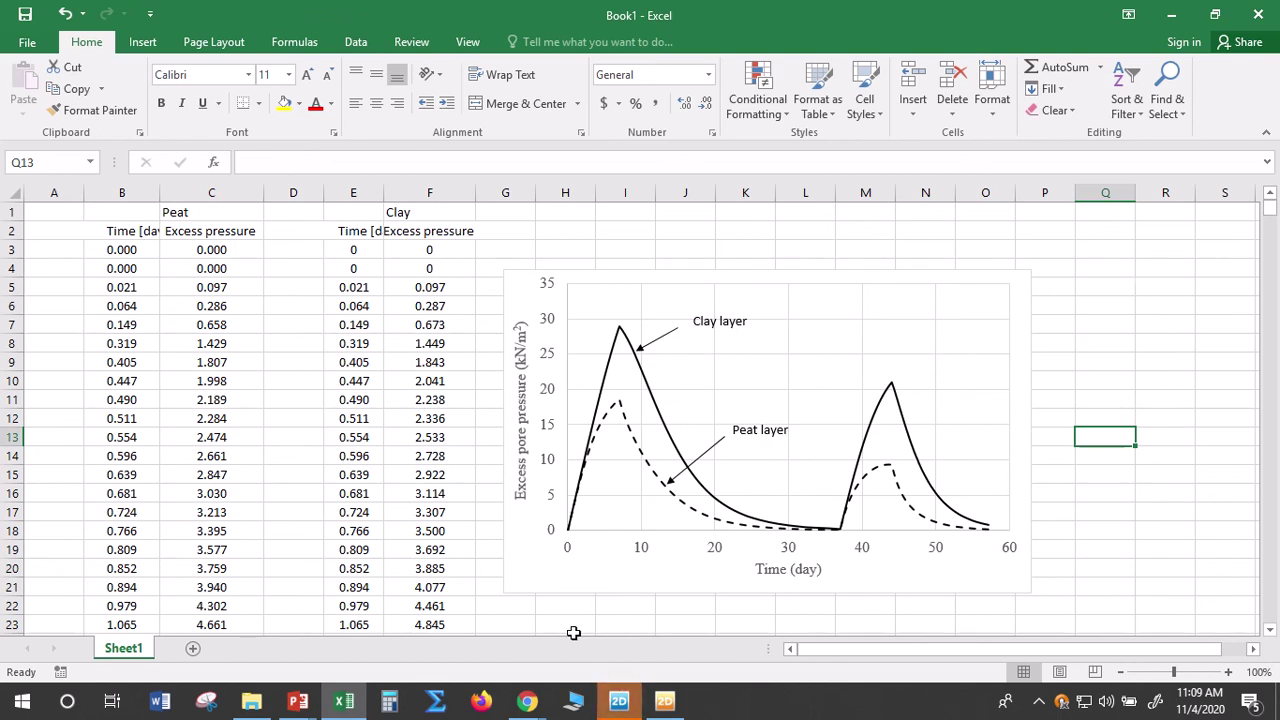
Copy the whole excess pore pressure chart, then switch to Word and create a blank document
click(550, 620)
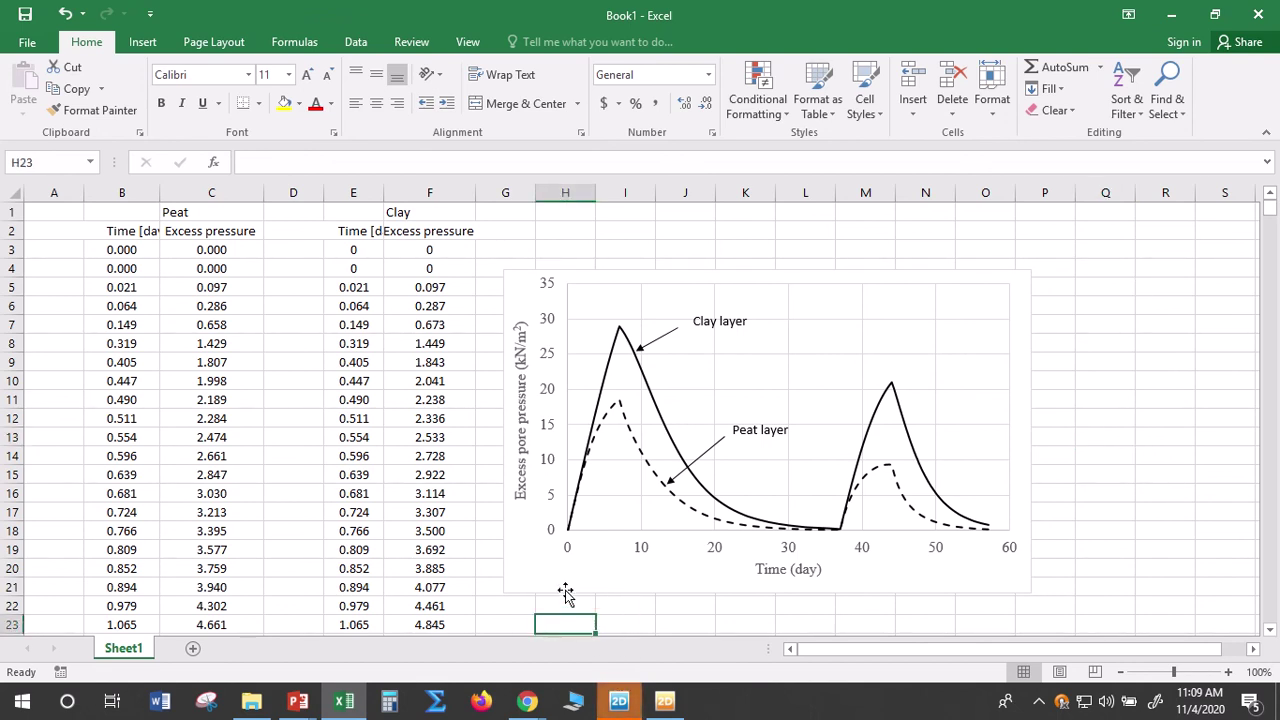
click(565, 593)
right_click(580, 575)
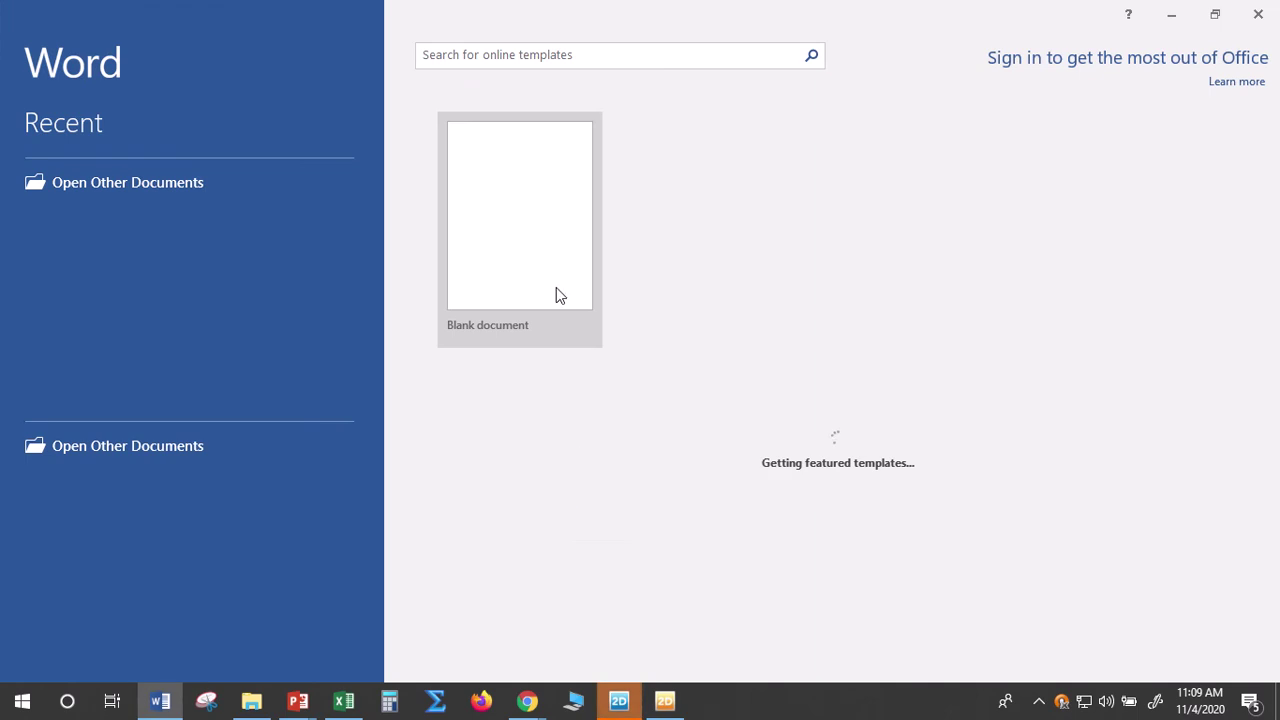
click(533, 248)
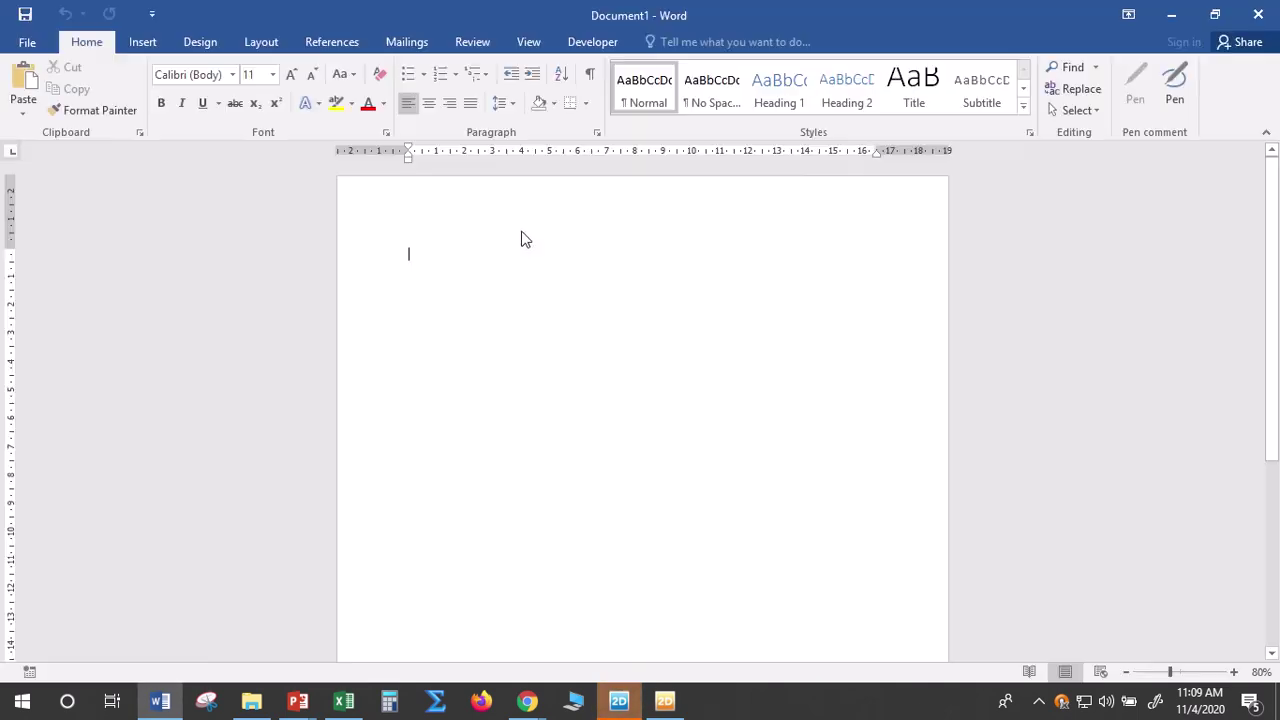